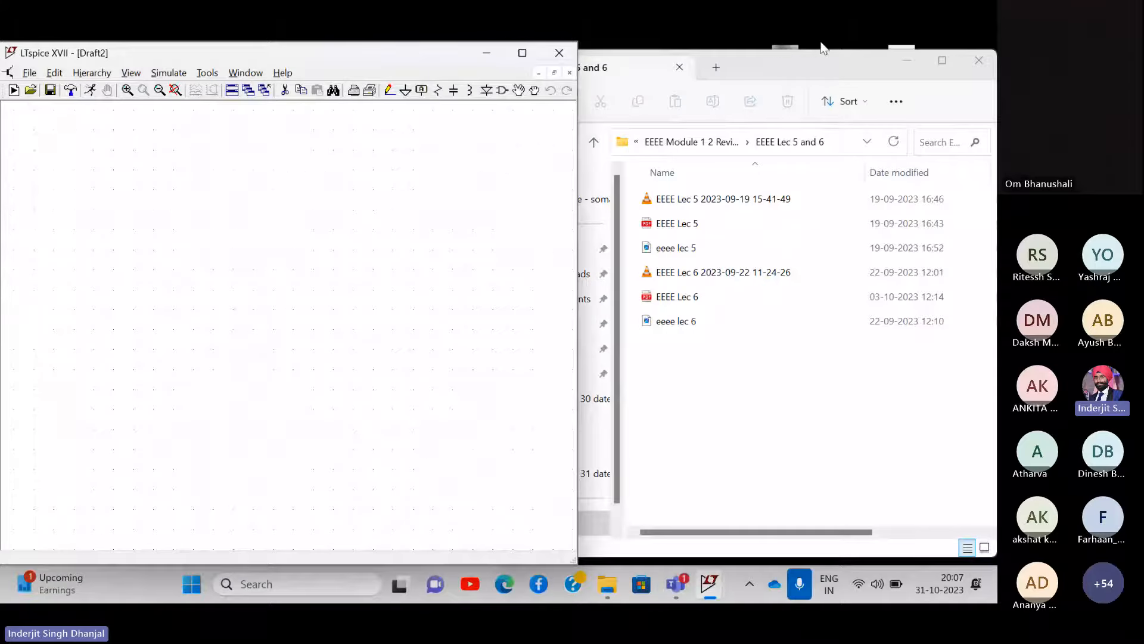
- Narrow the file browser beside the schematic and set the Background colour to white (255/255/255)
left_click(581, 212)
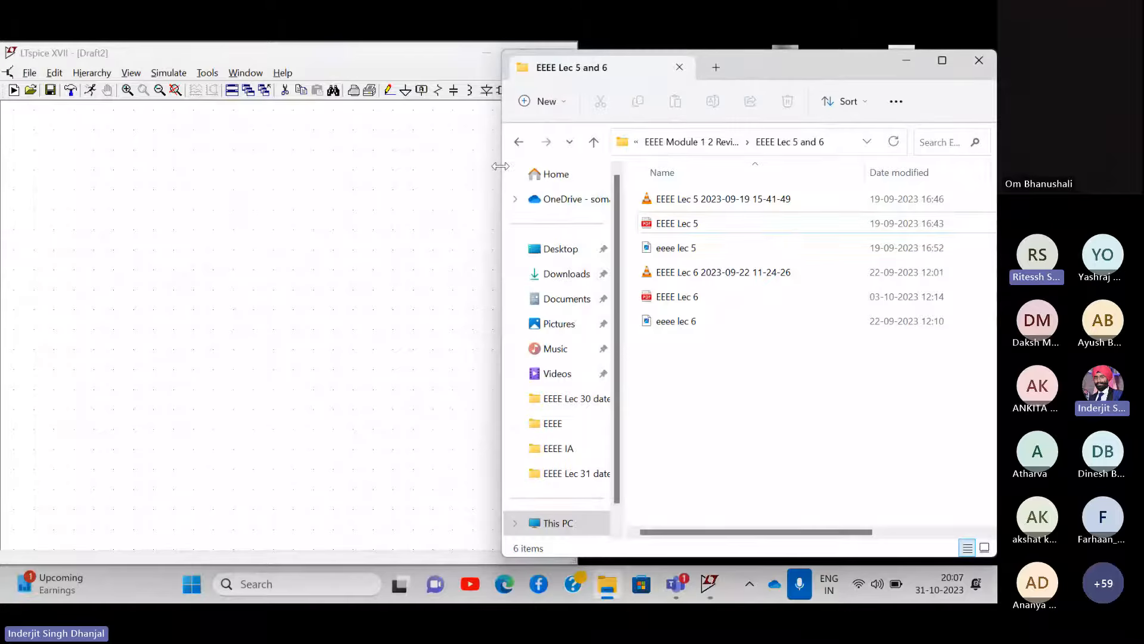
left_click_drag(504, 173, 584, 173)
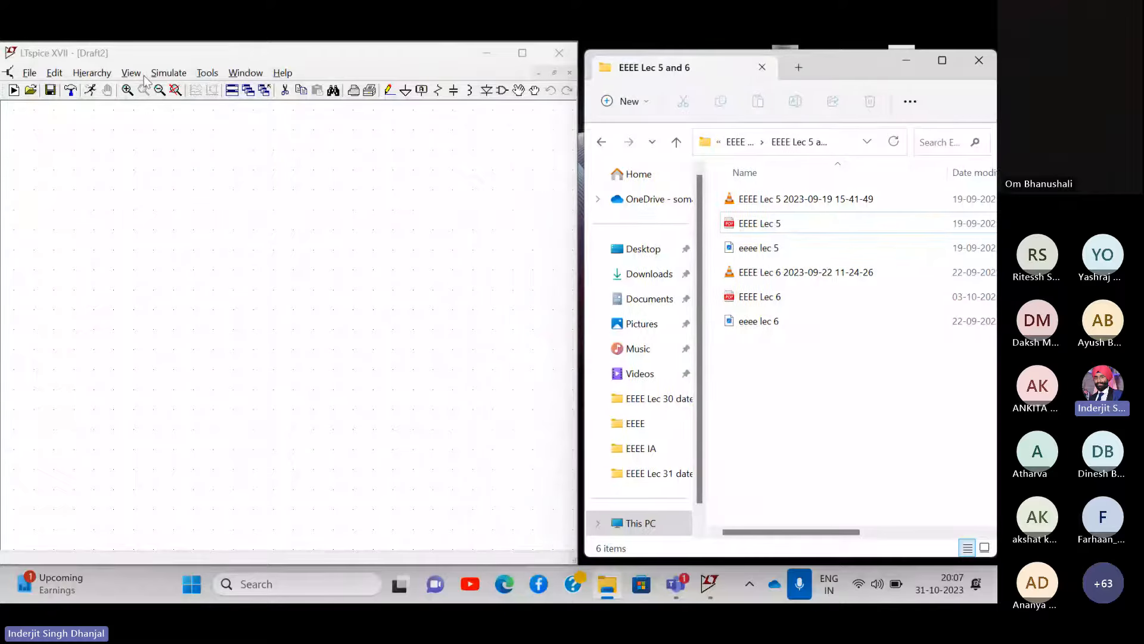
left_click(208, 74)
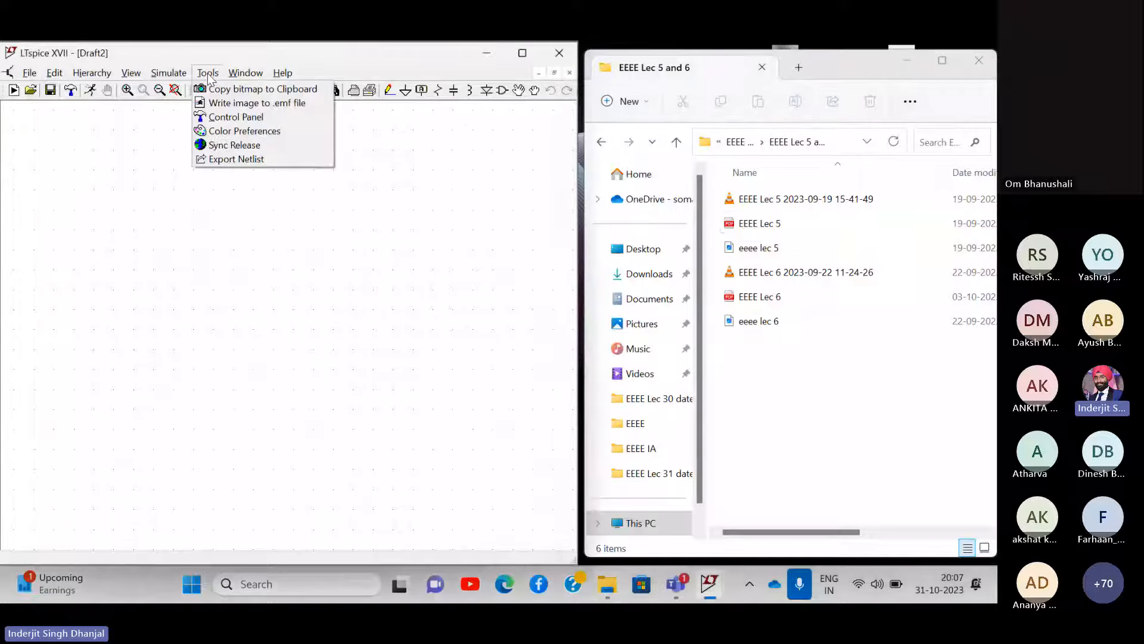
left_click(232, 132)
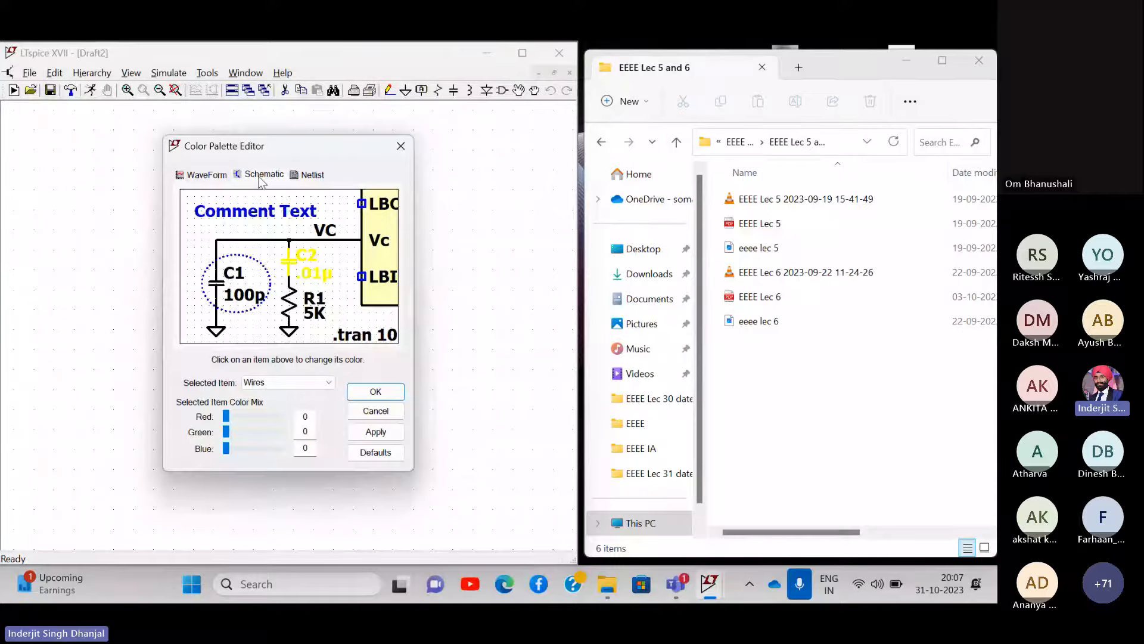
left_click(273, 385)
left_click(273, 534)
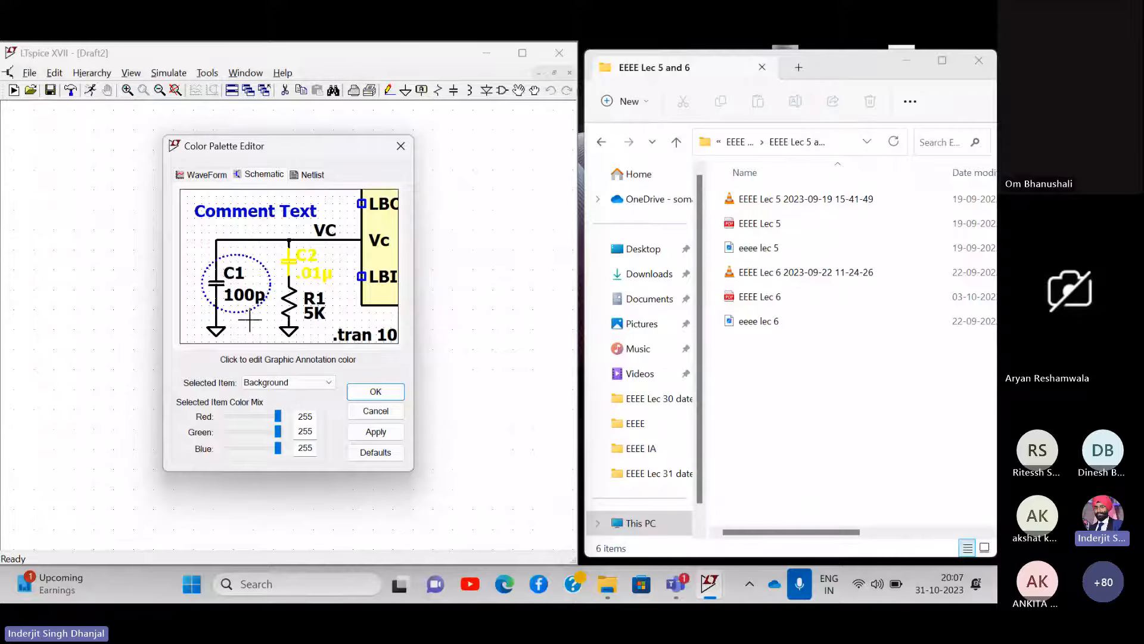
left_click(376, 392)
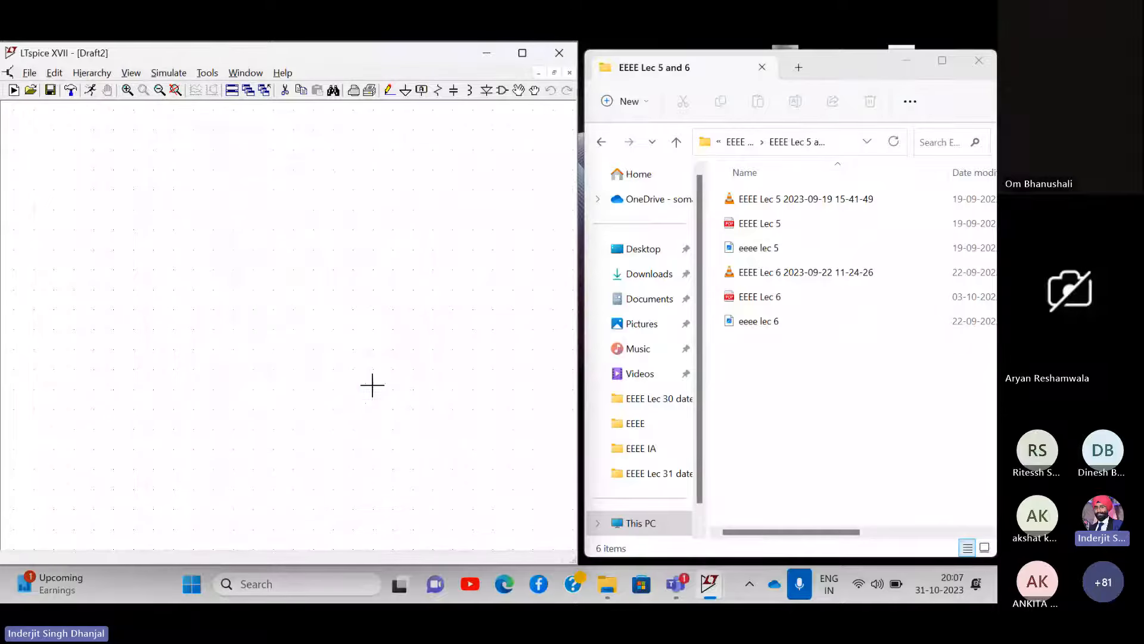
right_click(165, 195)
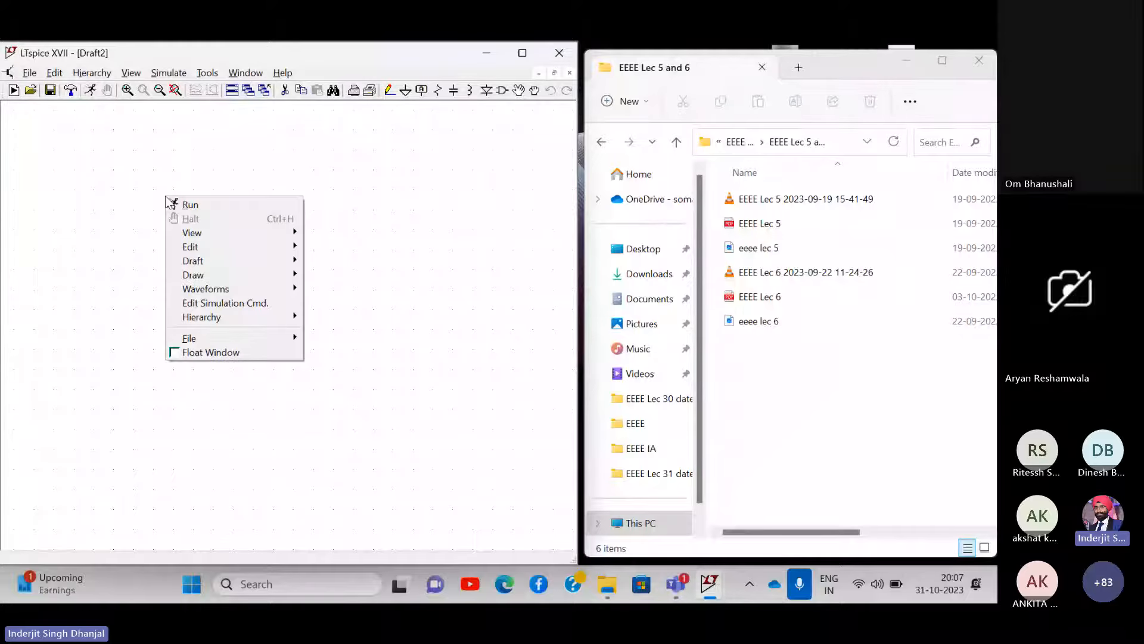
left_click(148, 216)
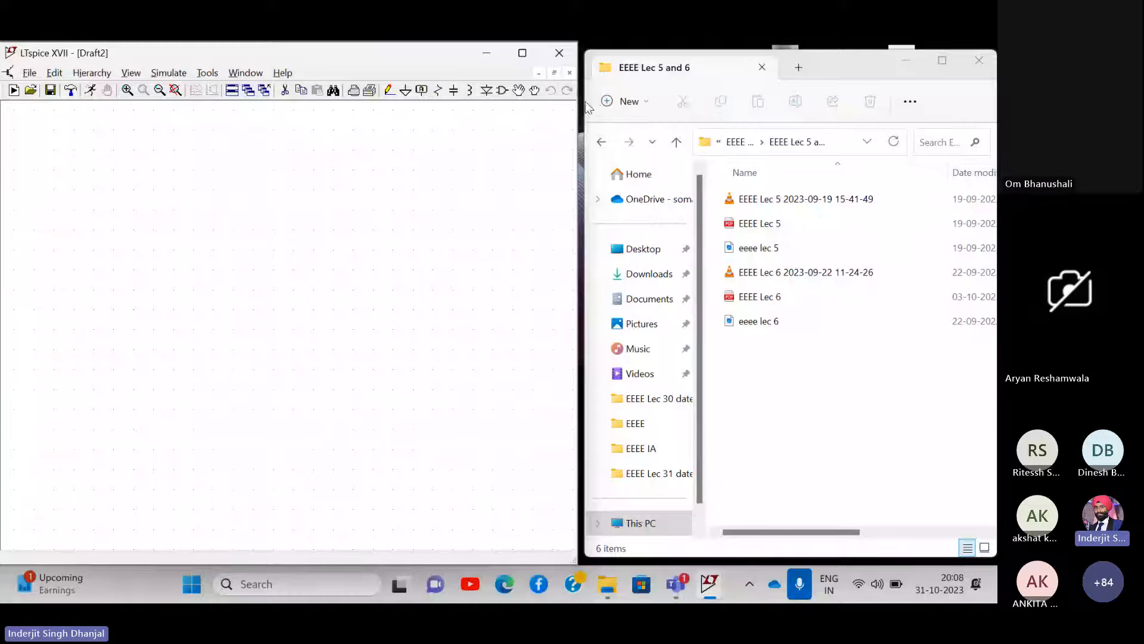
left_click_drag(581, 103, 579, 105)
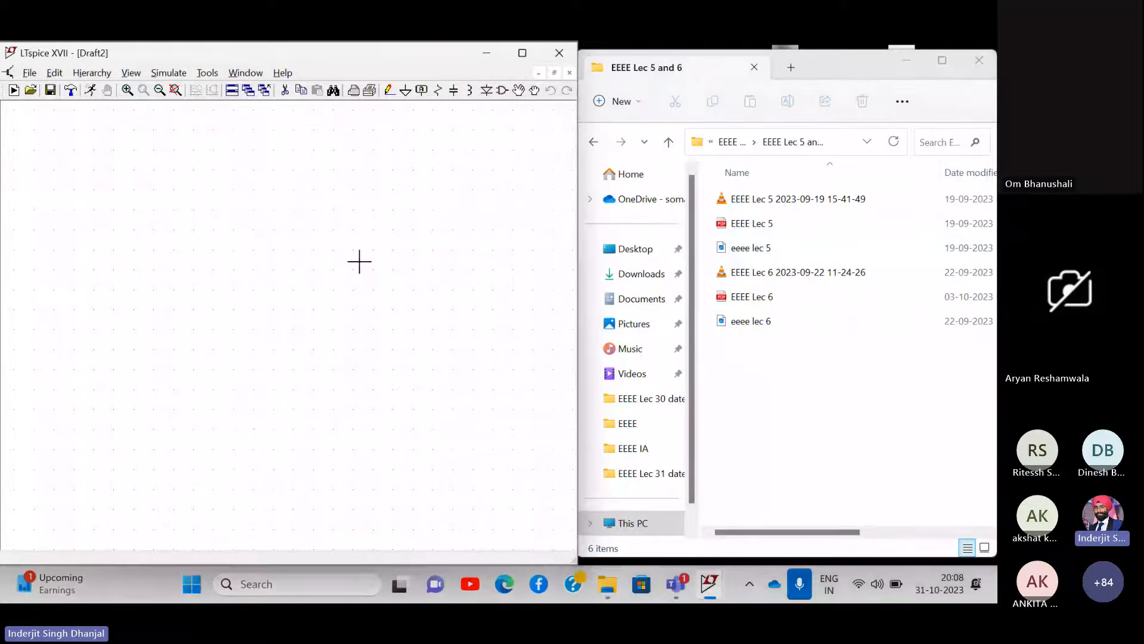
left_click(208, 72)
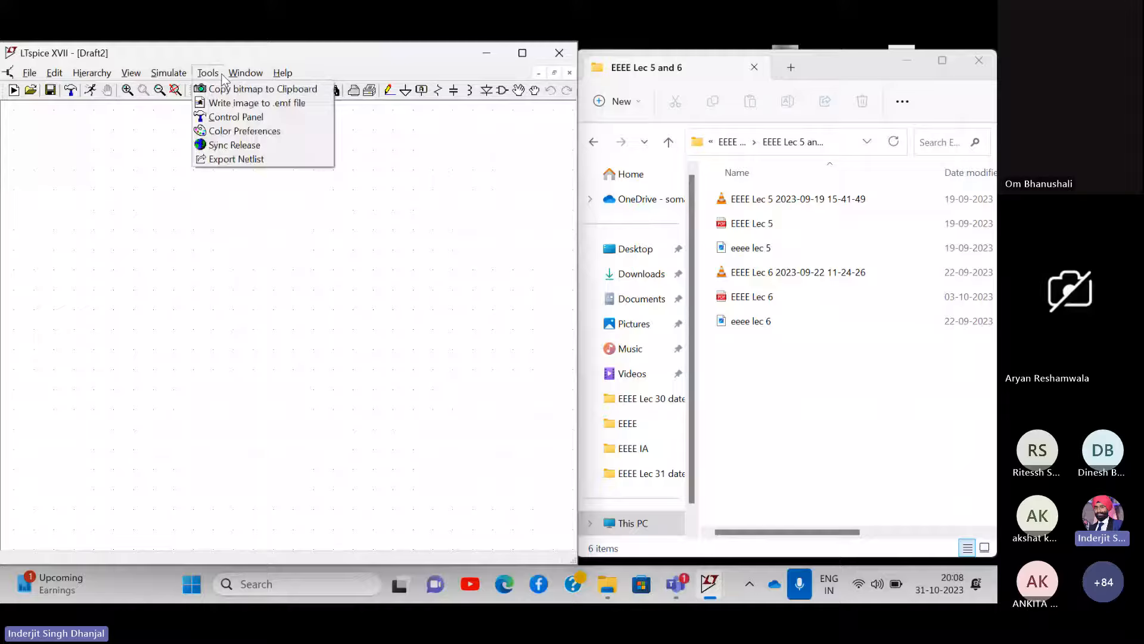
left_click(242, 131)
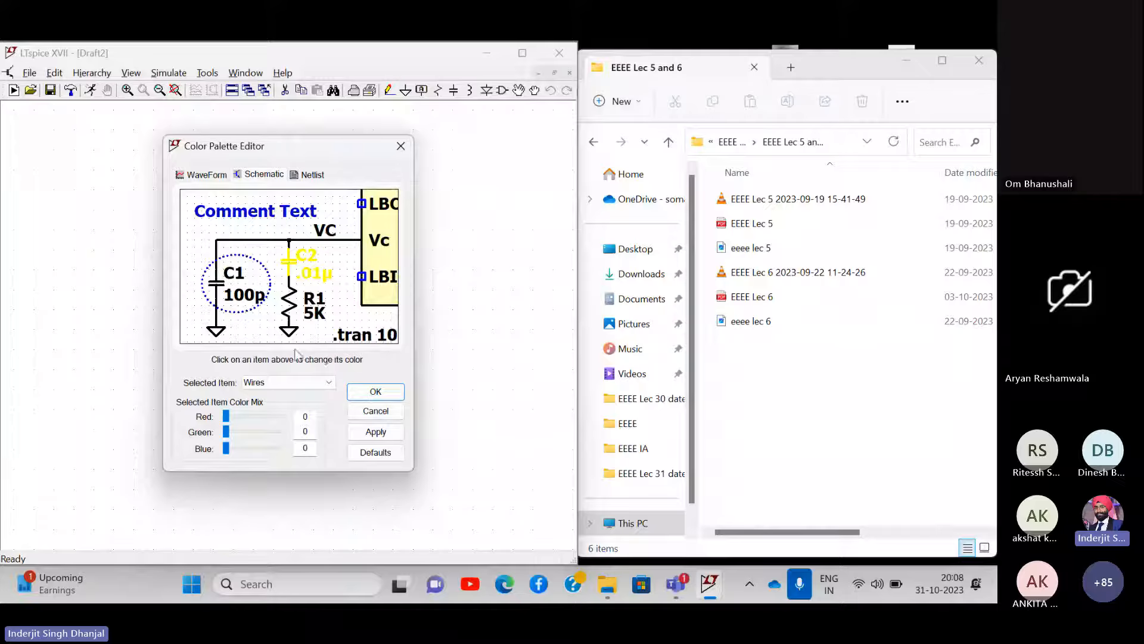
left_click(287, 385)
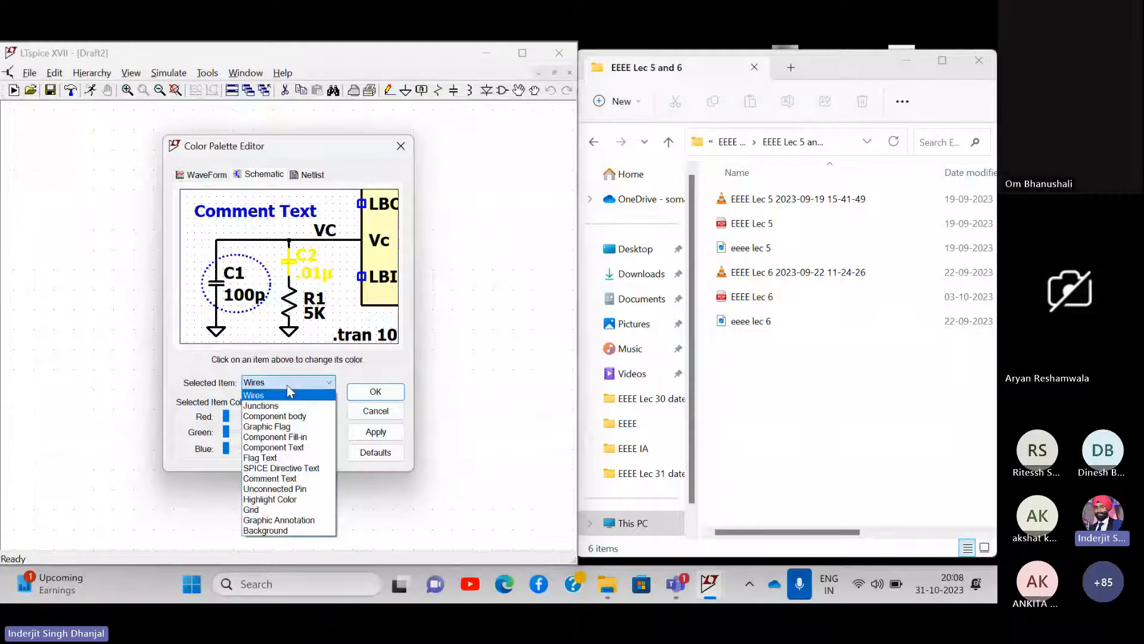
left_click(272, 530)
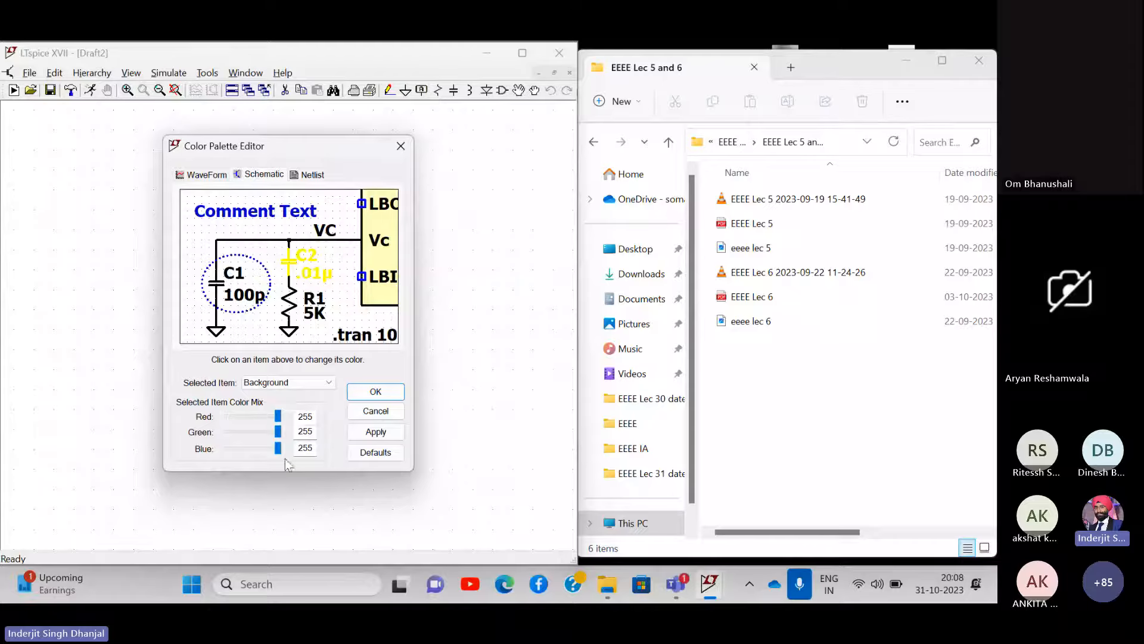
mouse_move(276, 412)
left_mouse_down()
mouse_move(256, 414)
mouse_move(288, 413)
left_mouse_up()
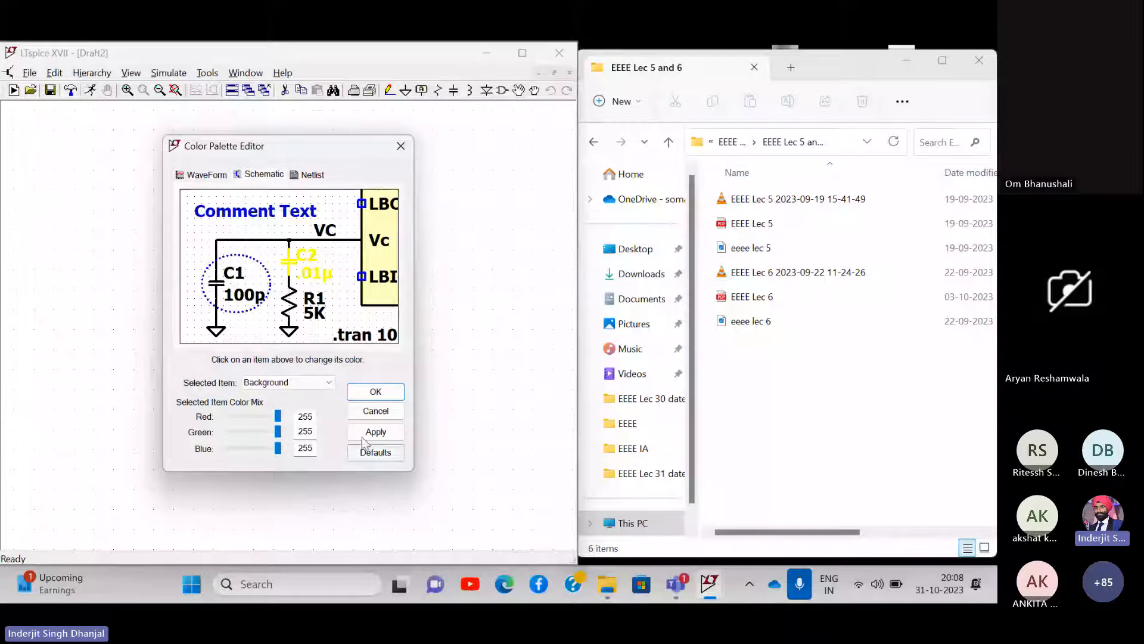
left_click(387, 391)
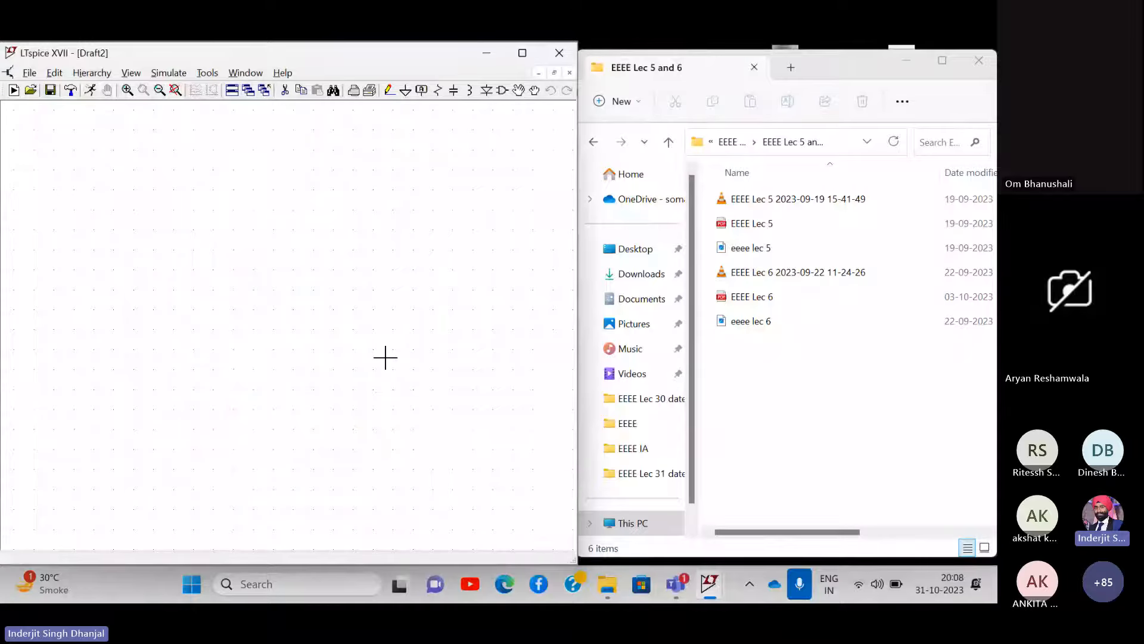
right_click(202, 255)
left_click(131, 190)
right_click(131, 190)
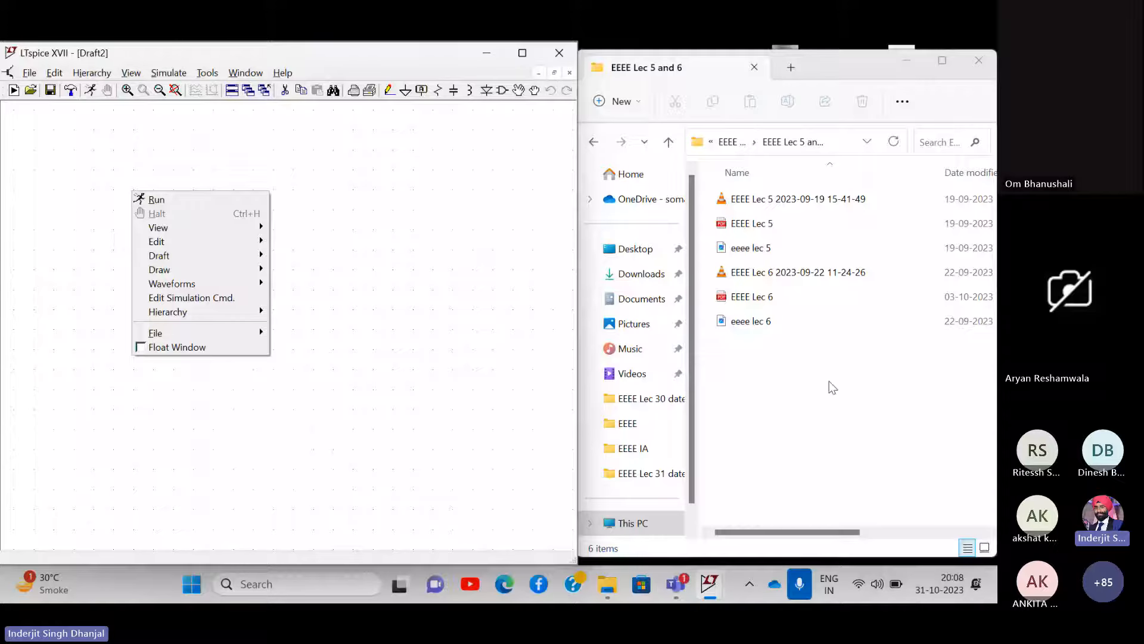
left_click(926, 364)
left_click(320, 361)
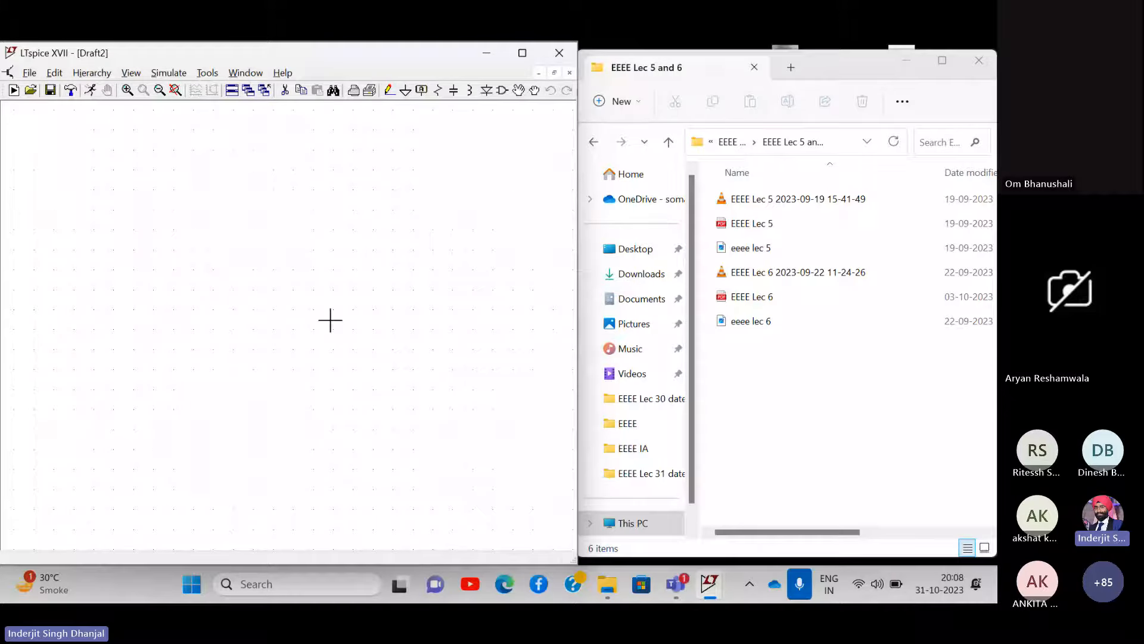
right_click(115, 245)
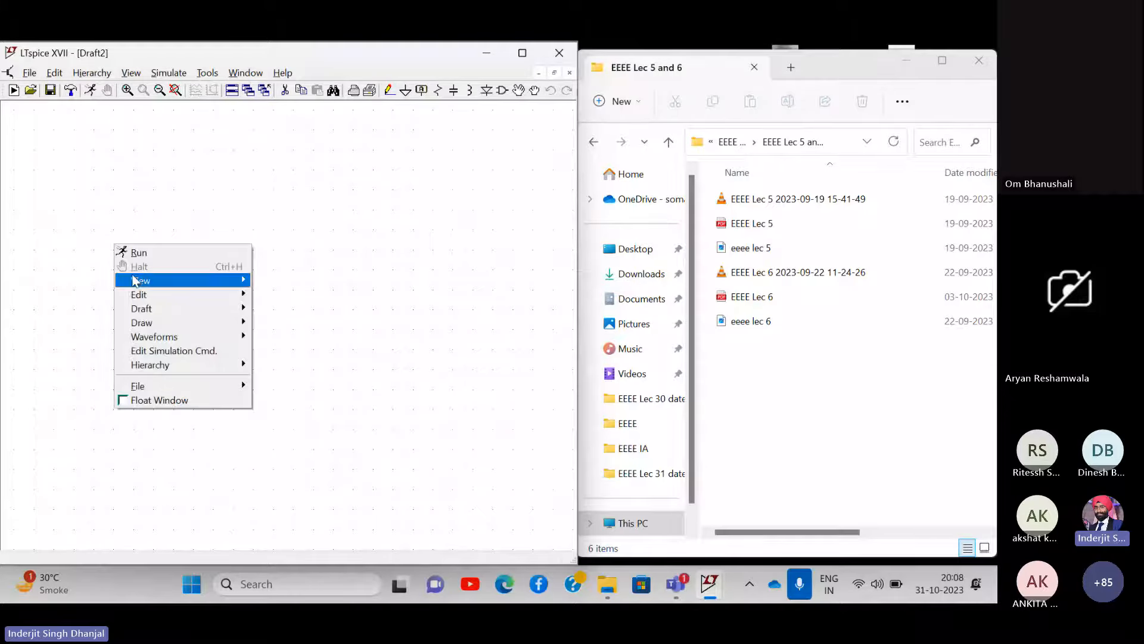
mouse_move(143, 285)
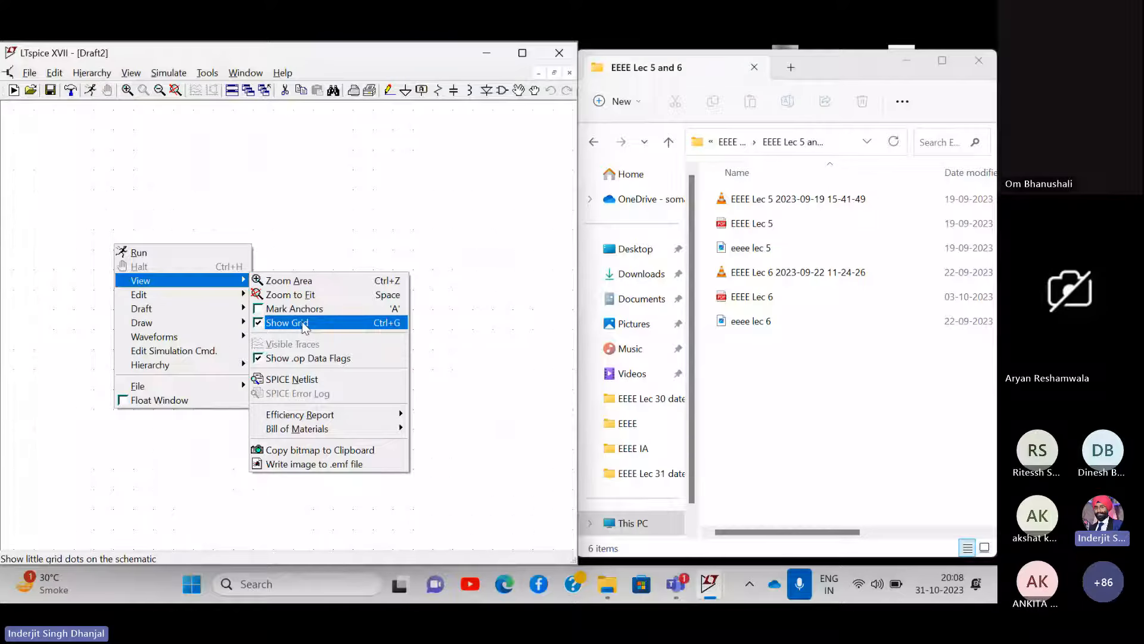
left_click(326, 218)
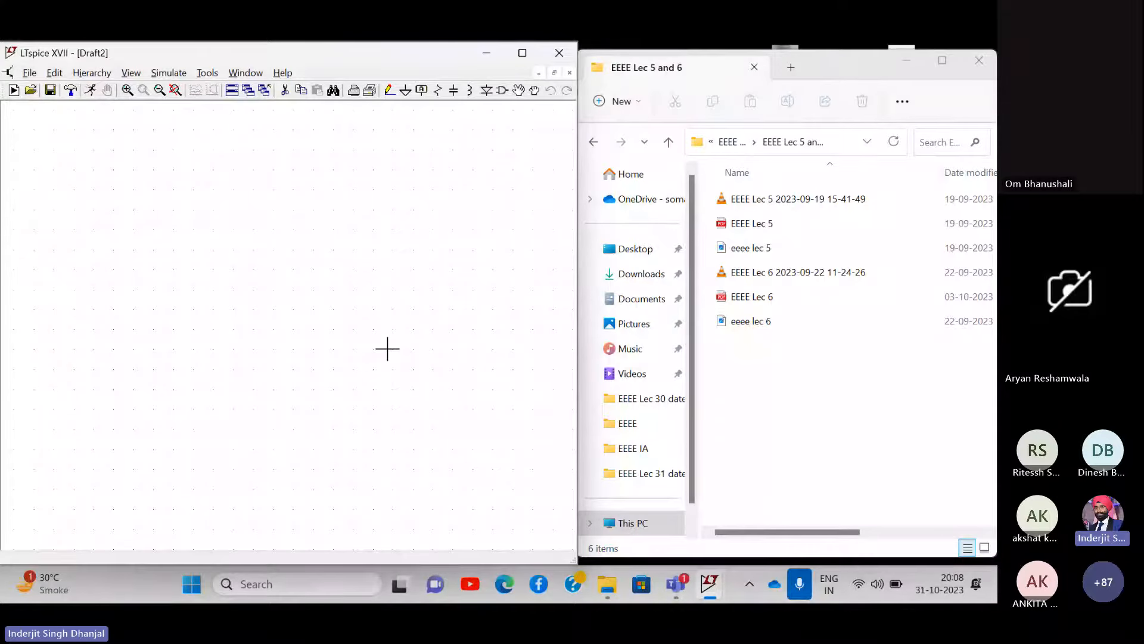
- Open EEEE Lec 4.pdf from the EEEE Lec 3 and 4 folder and move its window right
left_click(668, 141)
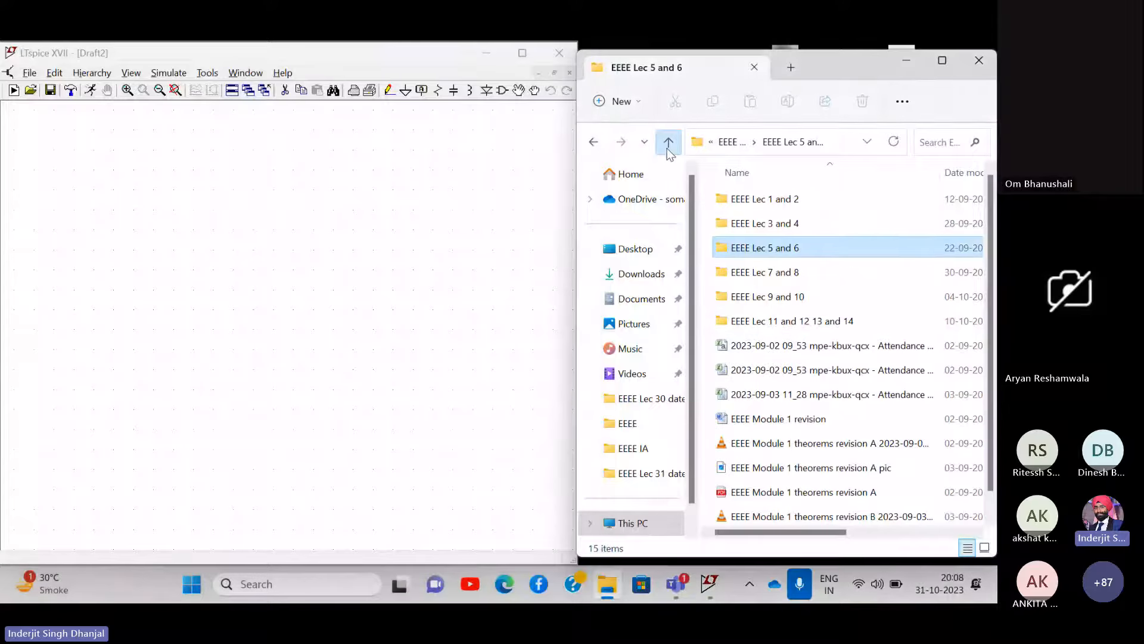
left_click(790, 224)
double_click(790, 224)
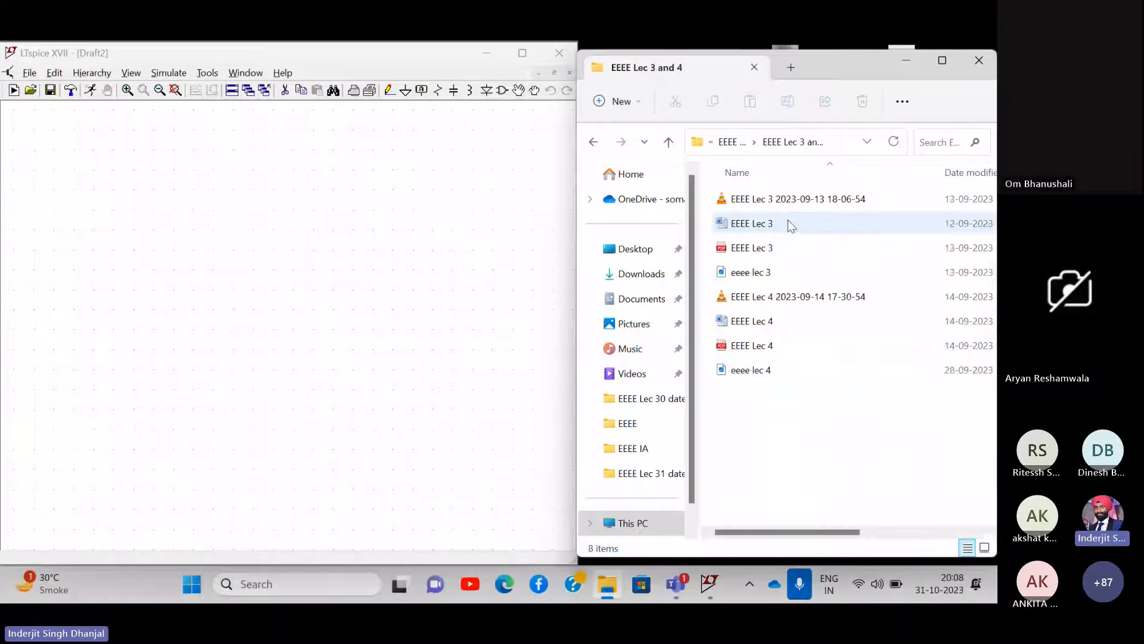
double_click(743, 347)
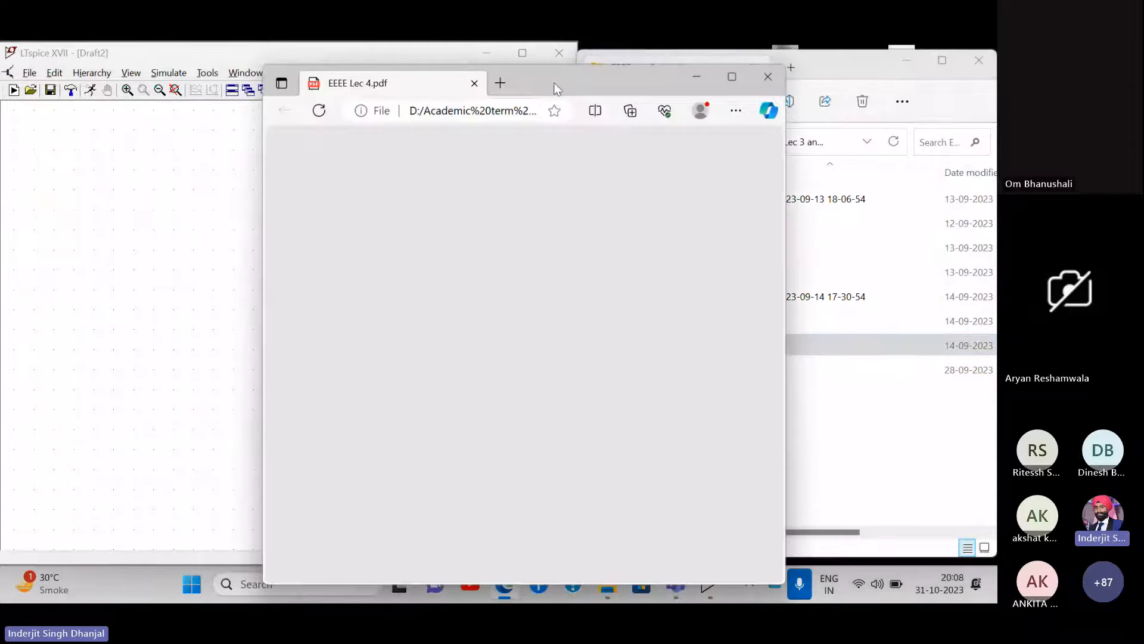
left_click_drag(566, 75, 764, 65)
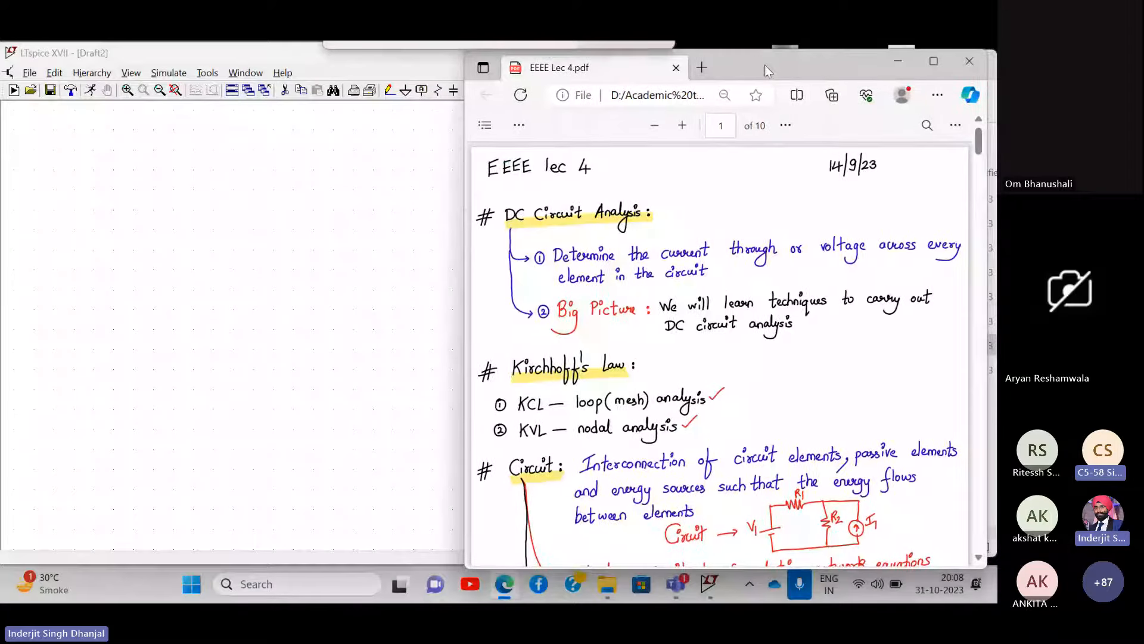
- Scroll the notes down to the Vx−Vy = −3.7 V result, then close the PDF
scroll(752, 347, "down", 20)
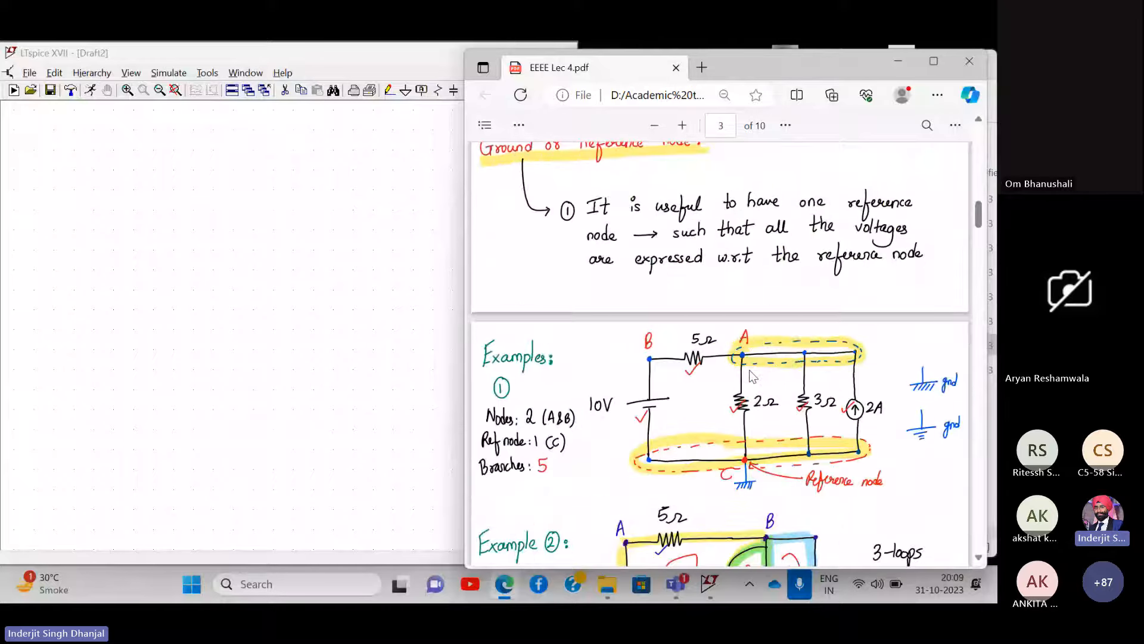
scroll(751, 373, "down", 20)
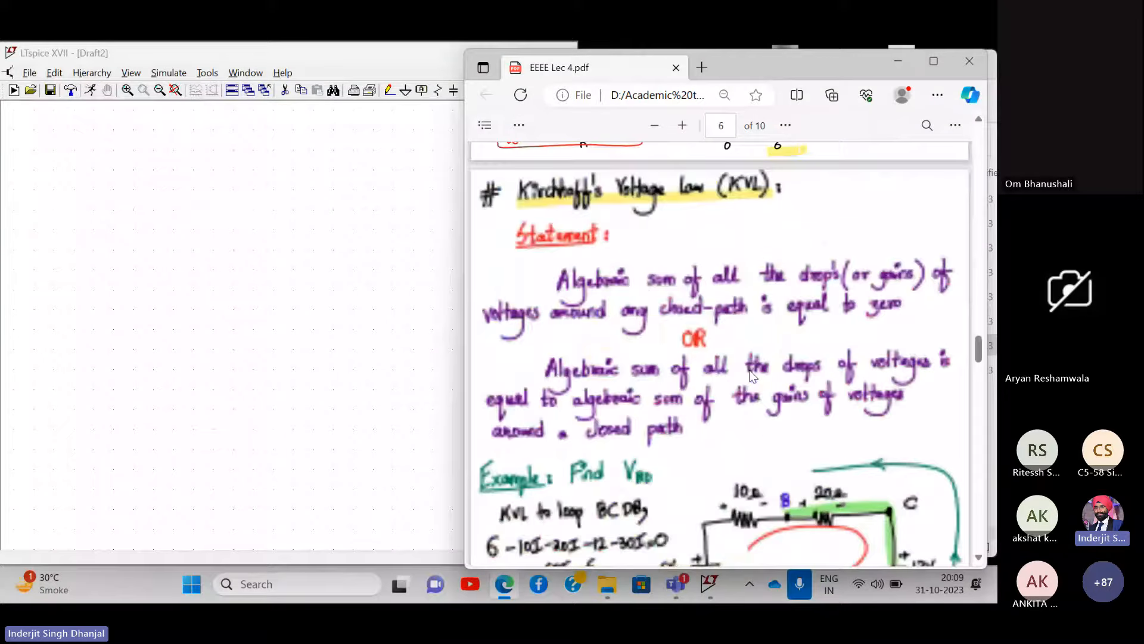
scroll(750, 374, "down", 5)
scroll(750, 373, "down", 15)
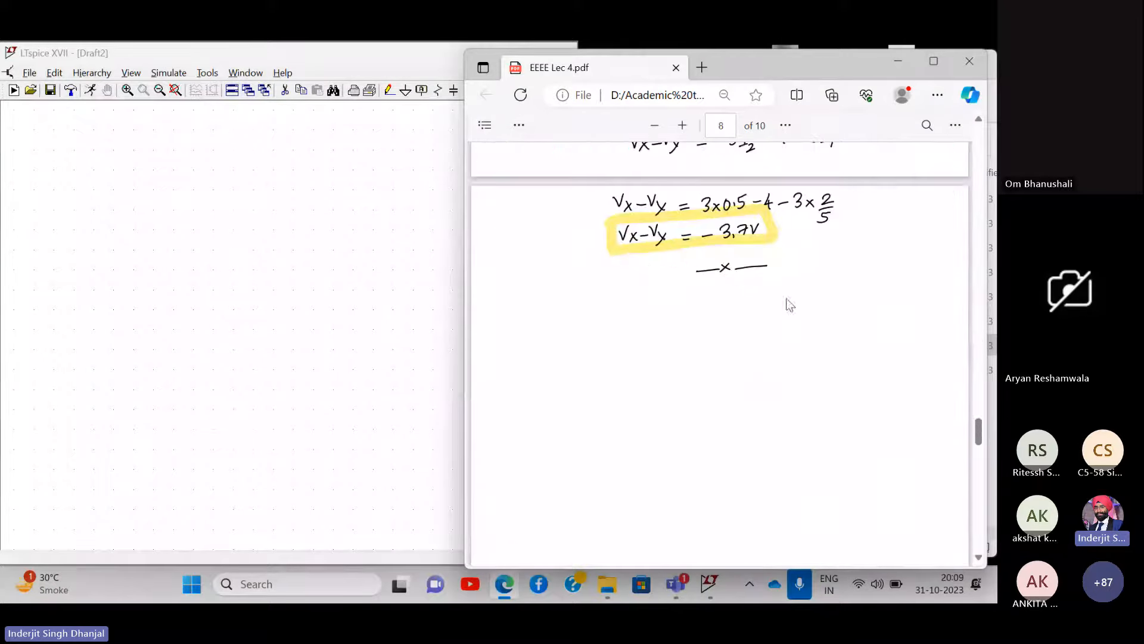
left_click(974, 59)
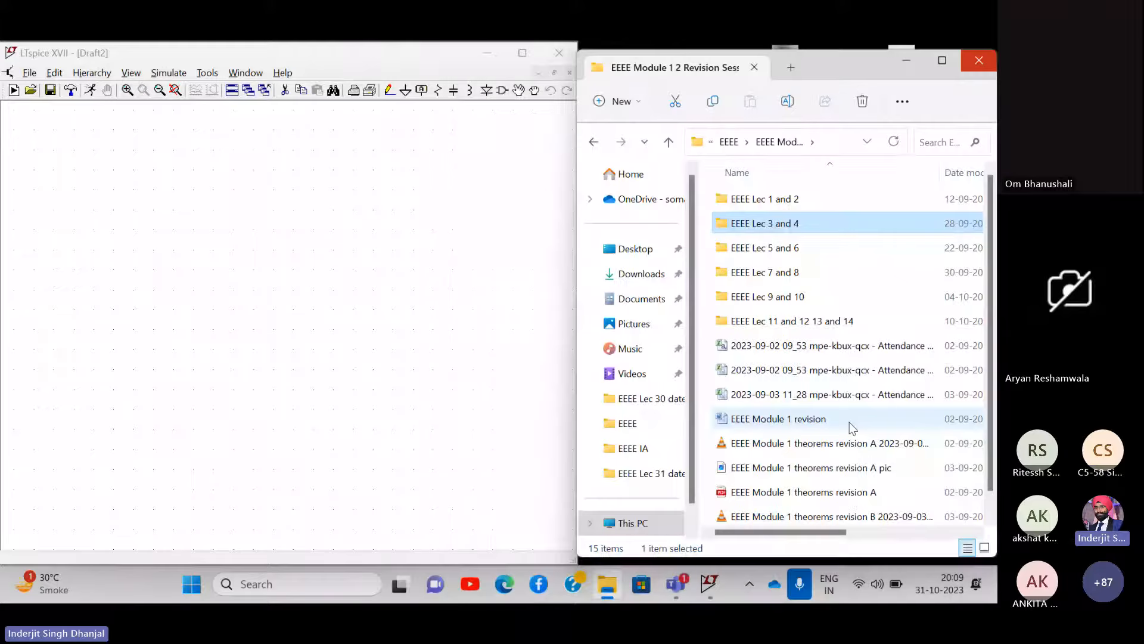
- Open EEEE Lec 5.pdf from the EEEE Lec 5 and 6 folder and scroll to Numerical 2
double_click(779, 248)
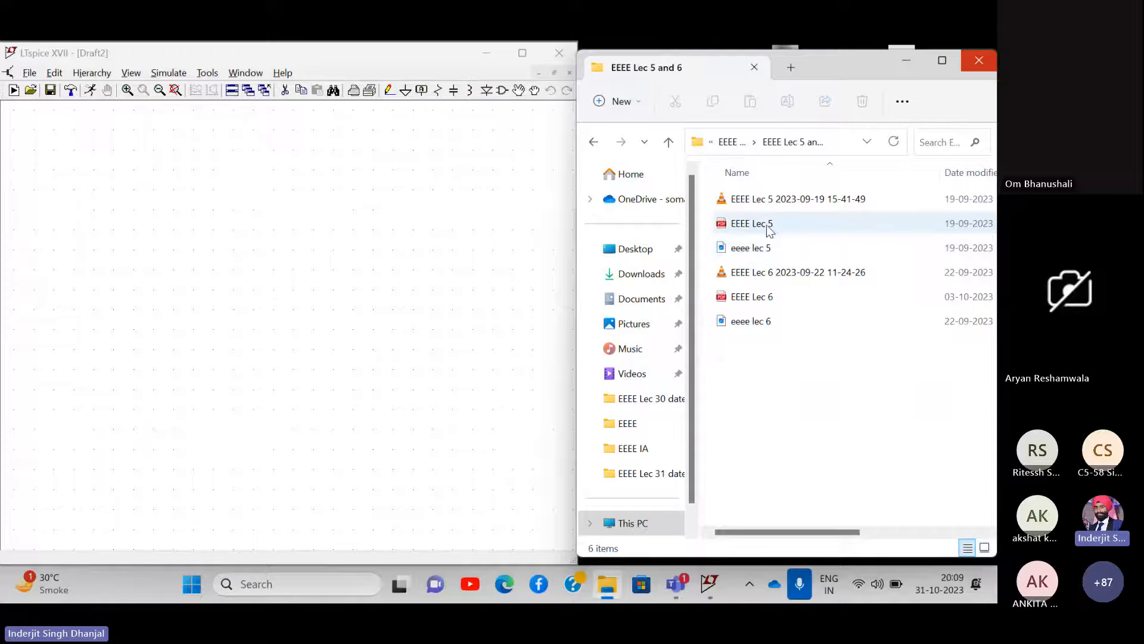
double_click(766, 229)
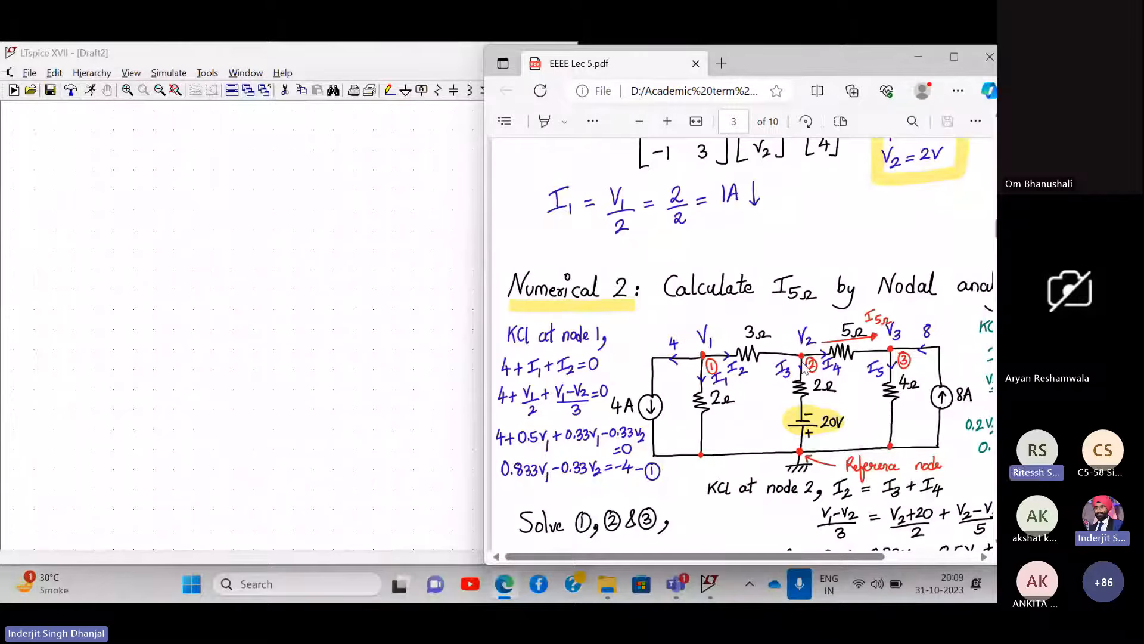
scroll(804, 367, "up", 5)
scroll(805, 367, "down", 2)
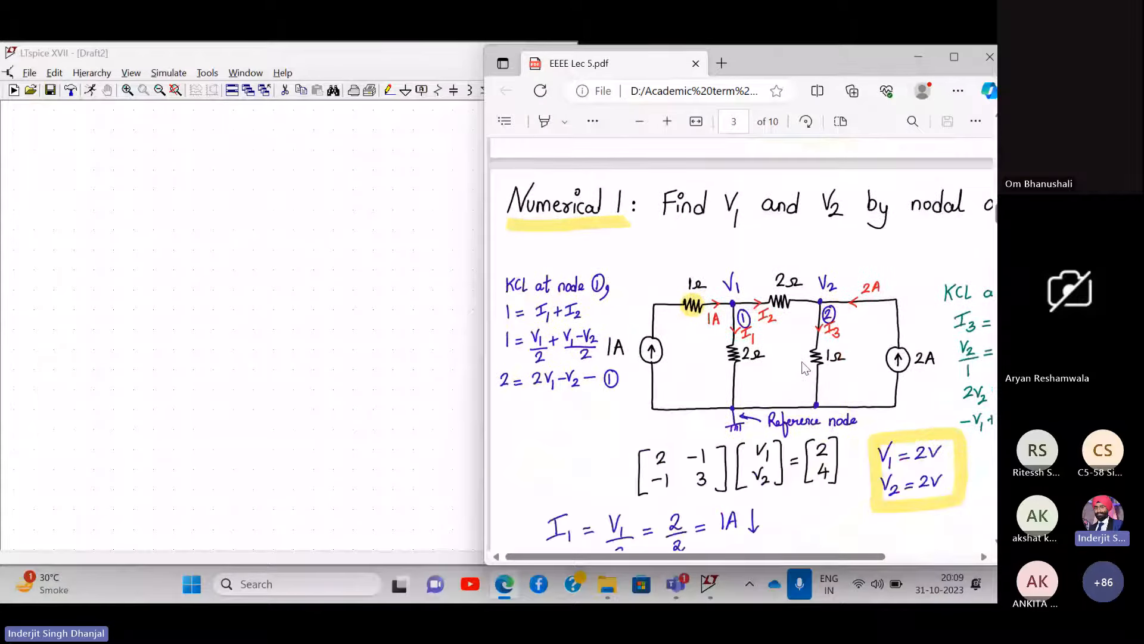
scroll(804, 367, "right", 1)
scroll(805, 366, "down", 5)
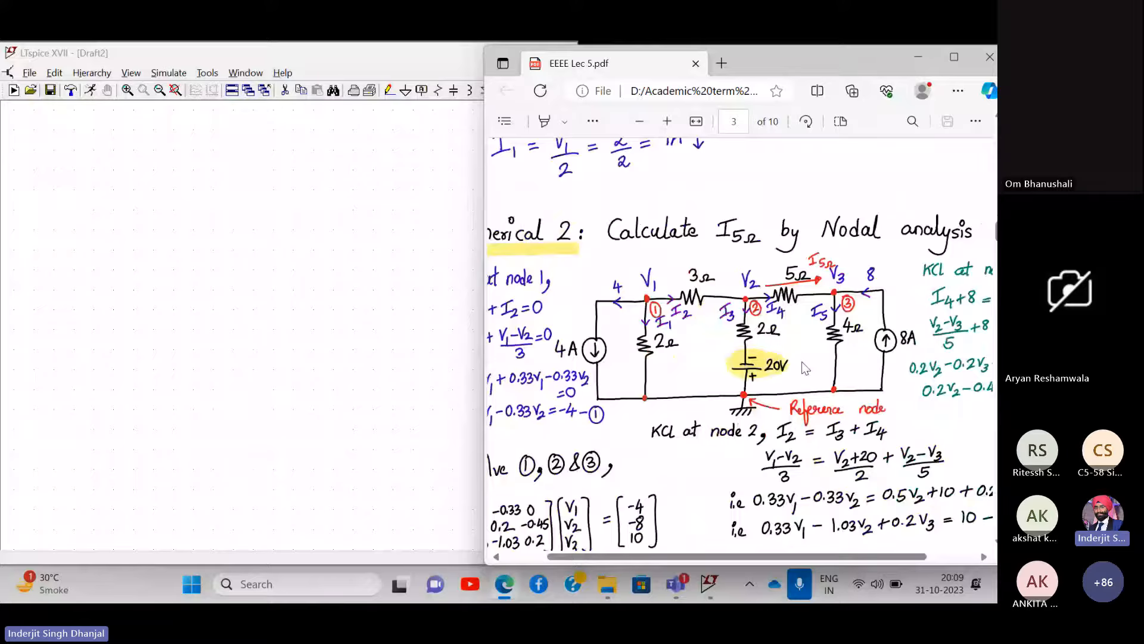
scroll(803, 365, "down", 1)
scroll(803, 366, "up", 1)
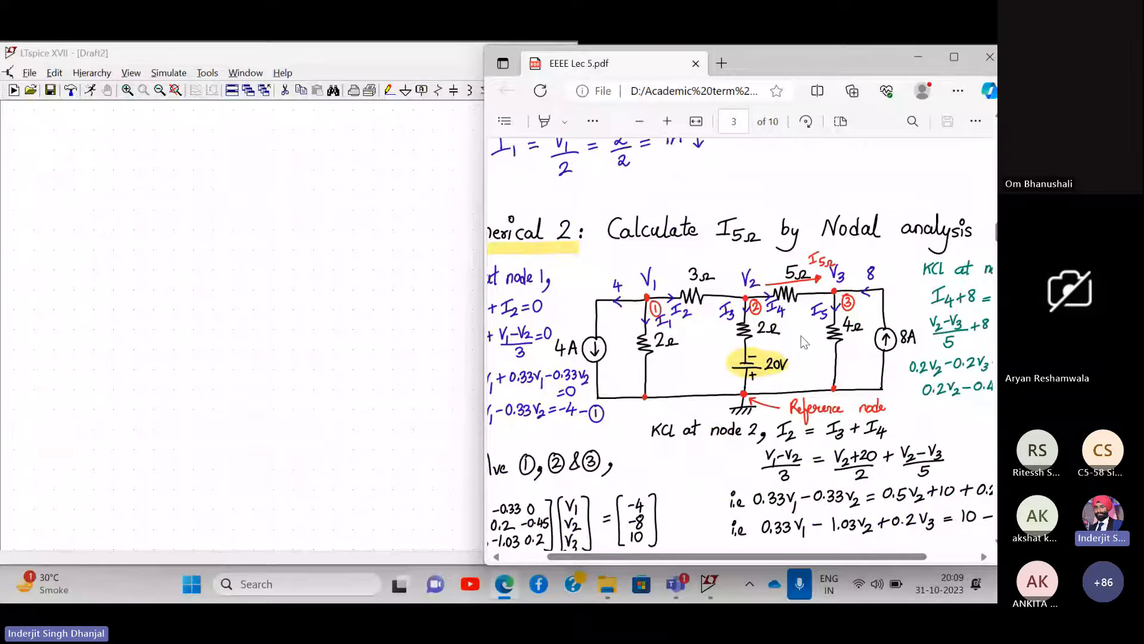
scroll(801, 337, "up", 2, "ctrl")
scroll(803, 340, "right", 1)
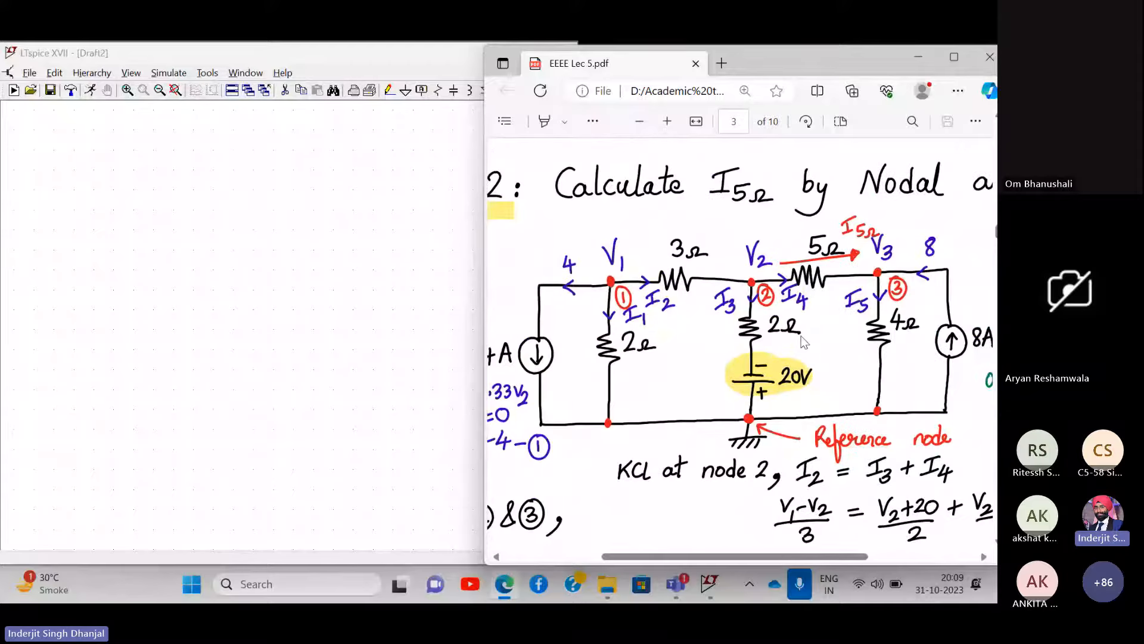
scroll(801, 335, "right", 1)
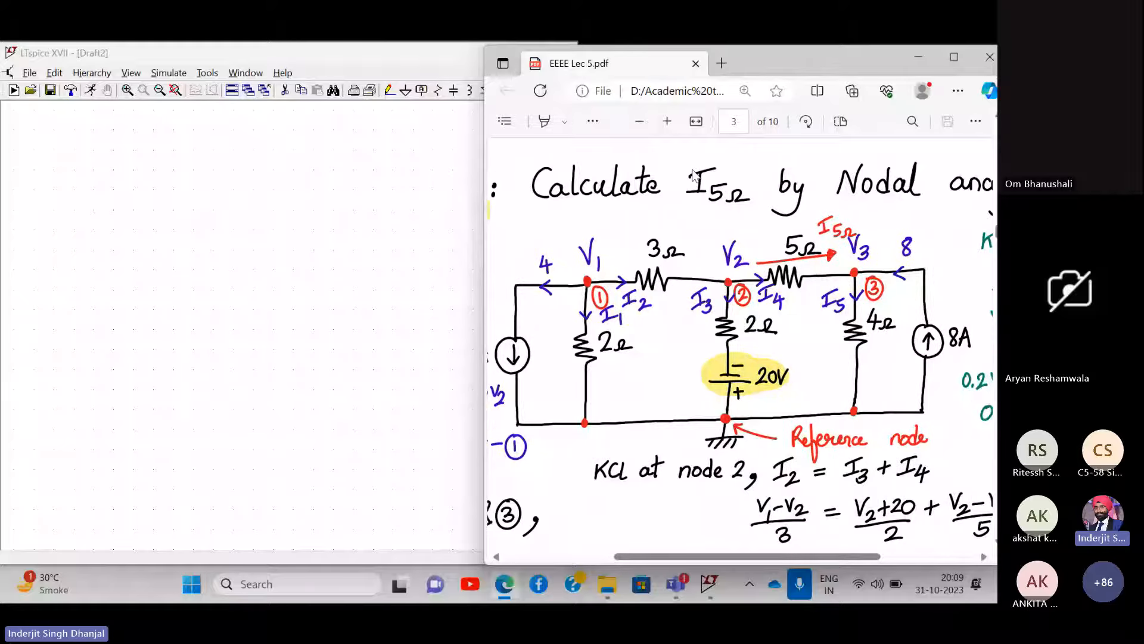
scroll(836, 221, "right", 5)
scroll(836, 221, "left", 8)
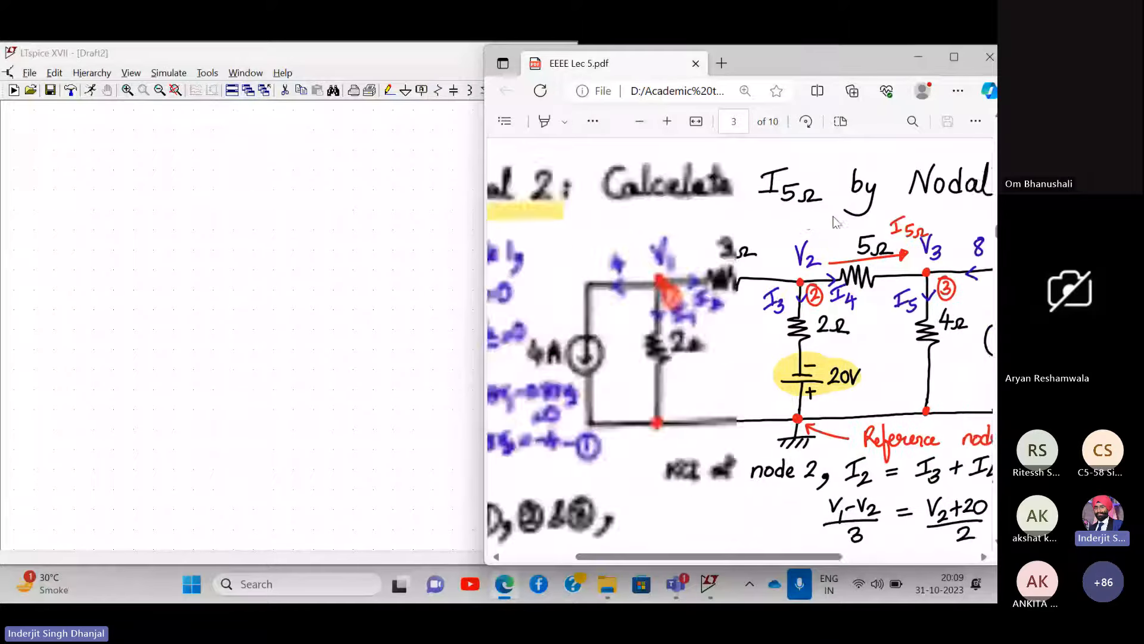
- Narrow the PDF window beside LTspice and keep the Numerical 2 circuit in view
left_click(299, 62)
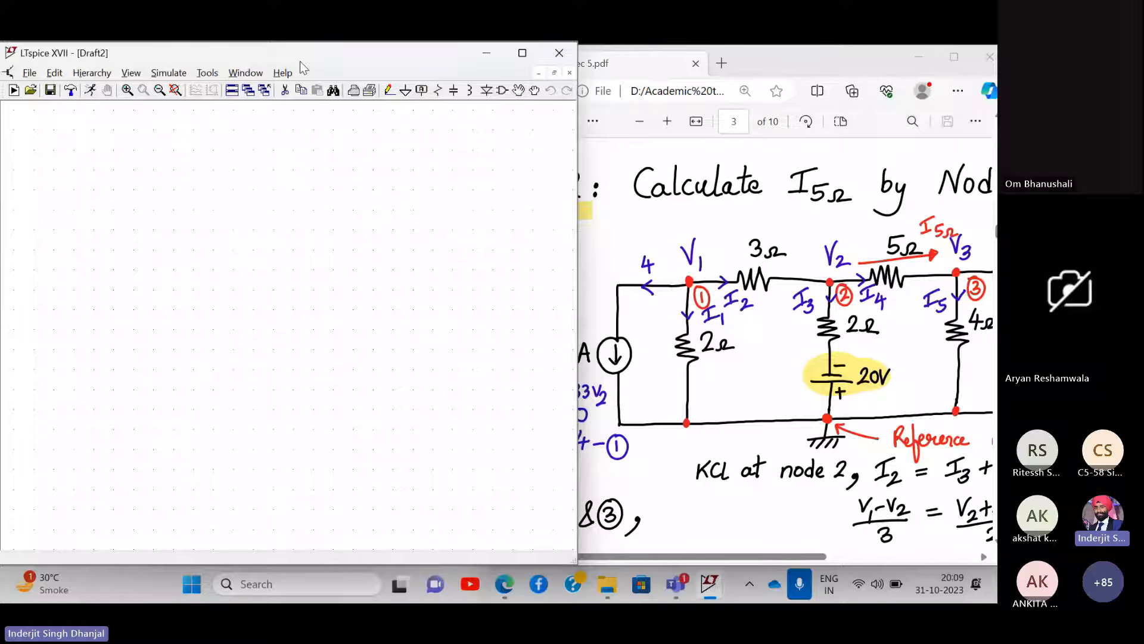
left_click(828, 236)
scroll(828, 236, "right", 5)
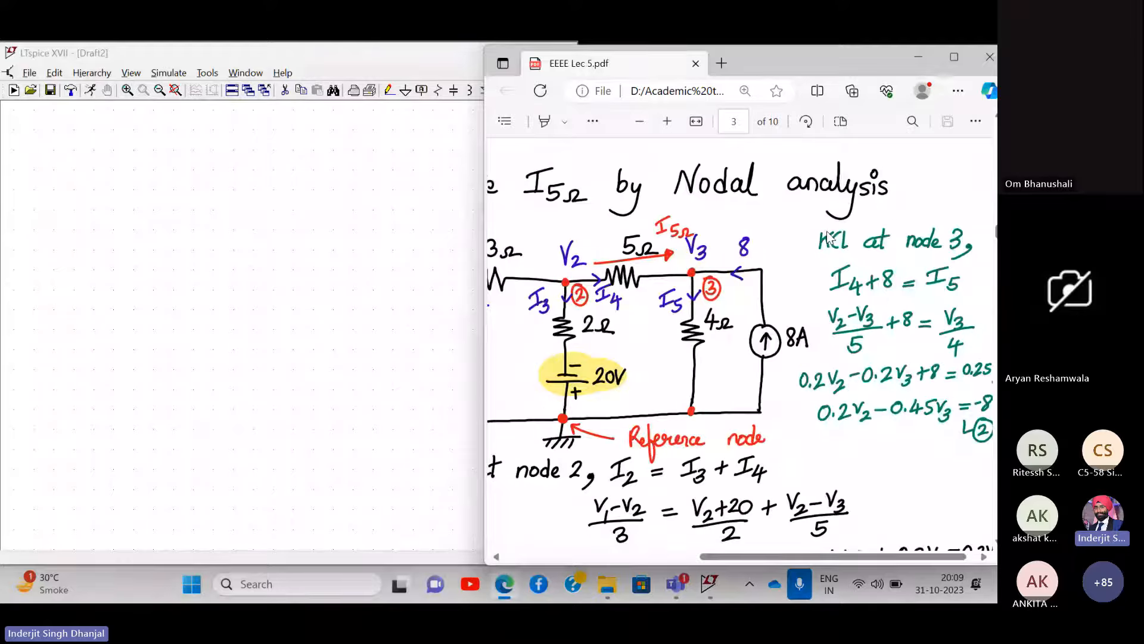
scroll(828, 235, "left", 5)
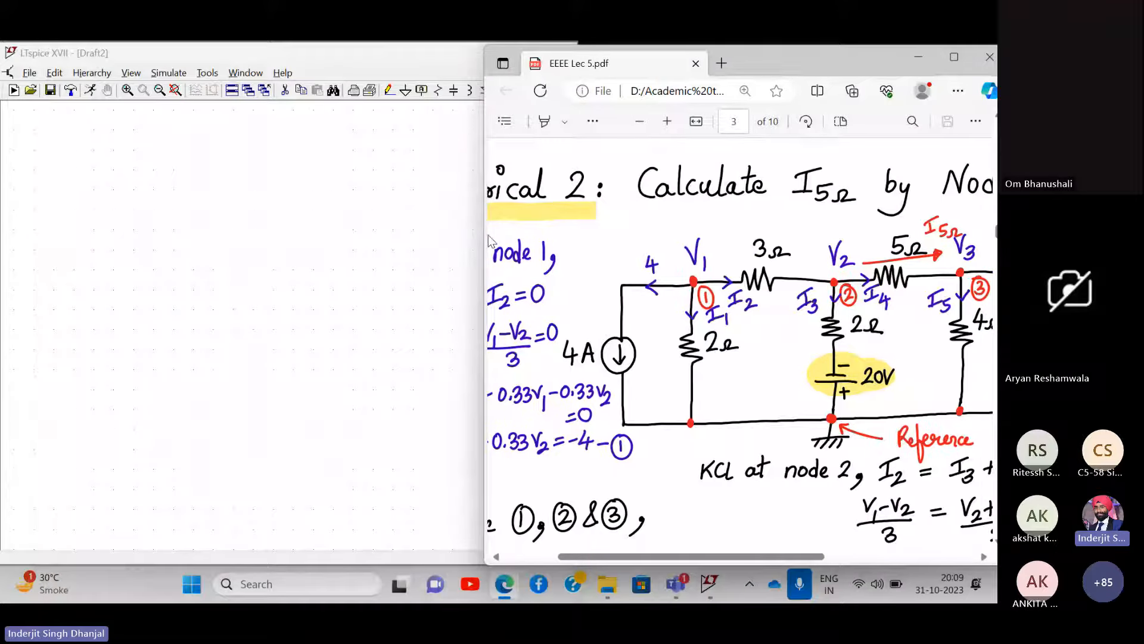
left_click_drag(485, 235, 499, 231)
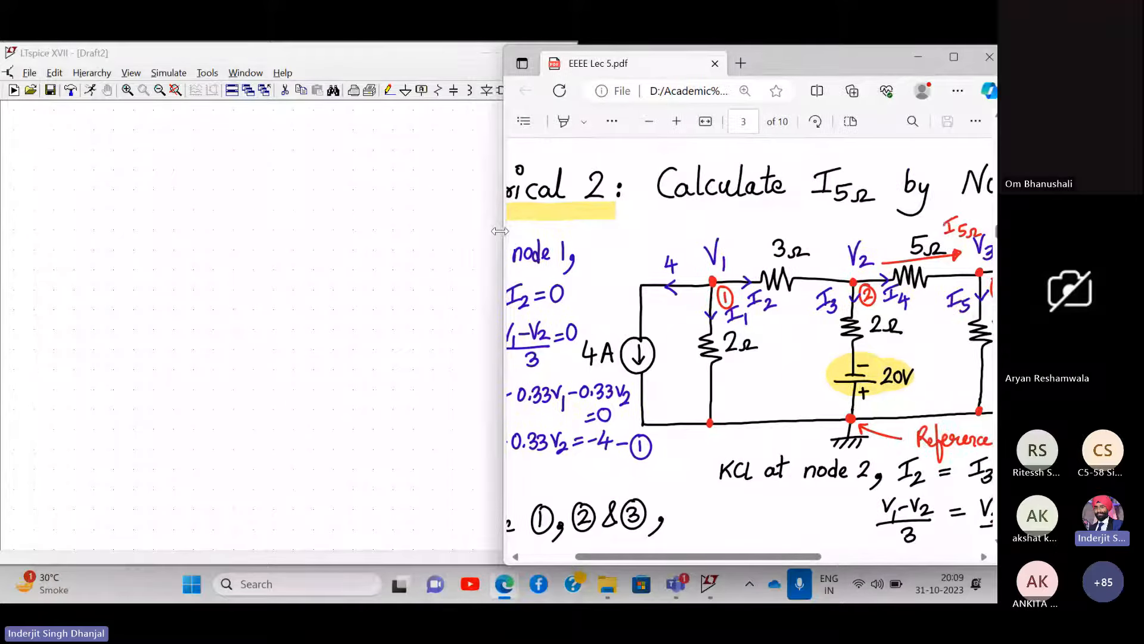
scroll(804, 262, "right", 4)
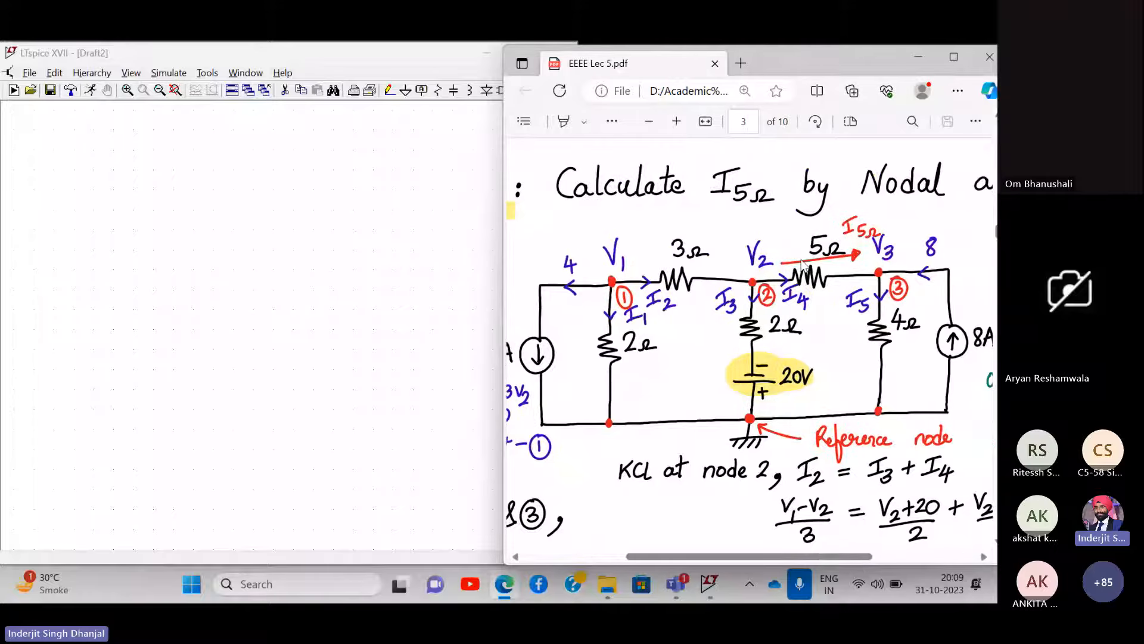
scroll(803, 262, "left", 3)
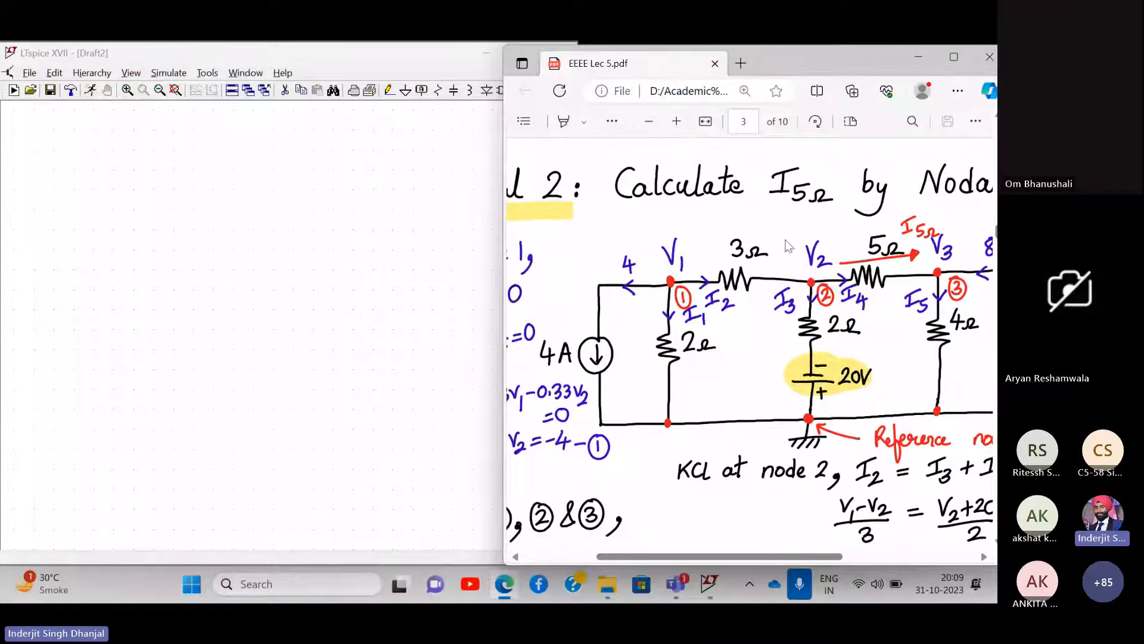
scroll(744, 365, "down", 1)
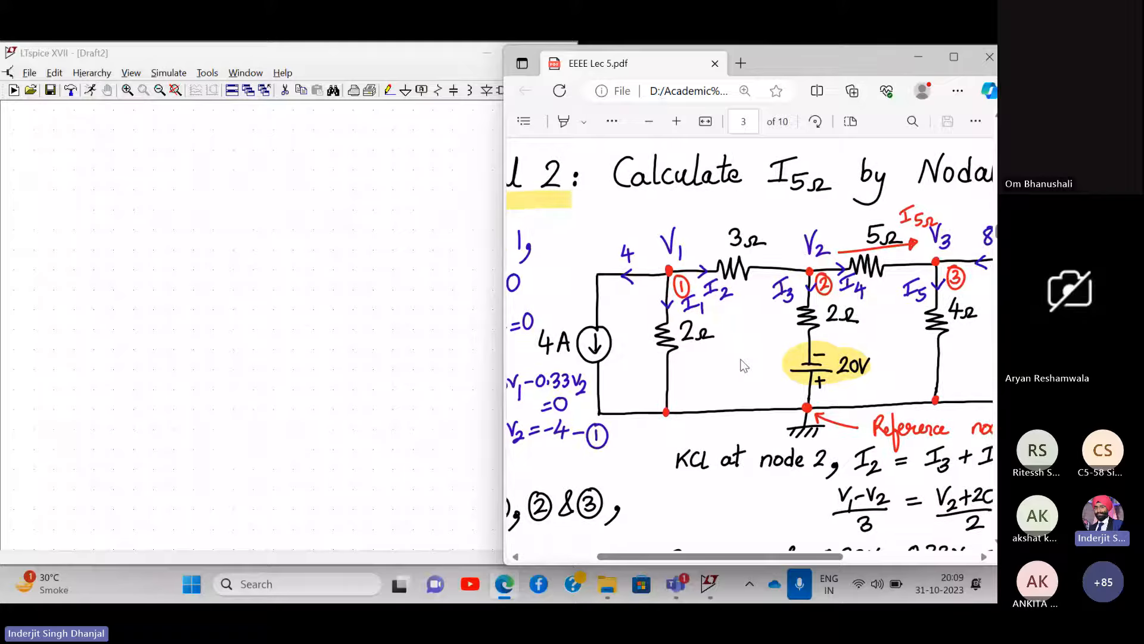
scroll(744, 364, "right", 2)
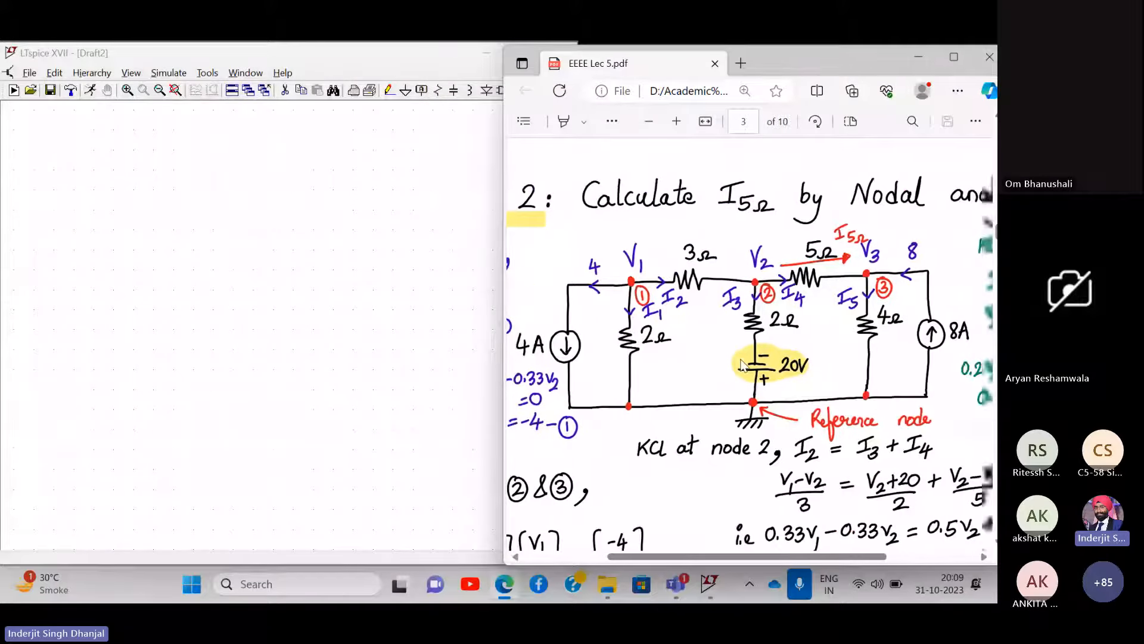
scroll(743, 365, "down", 1)
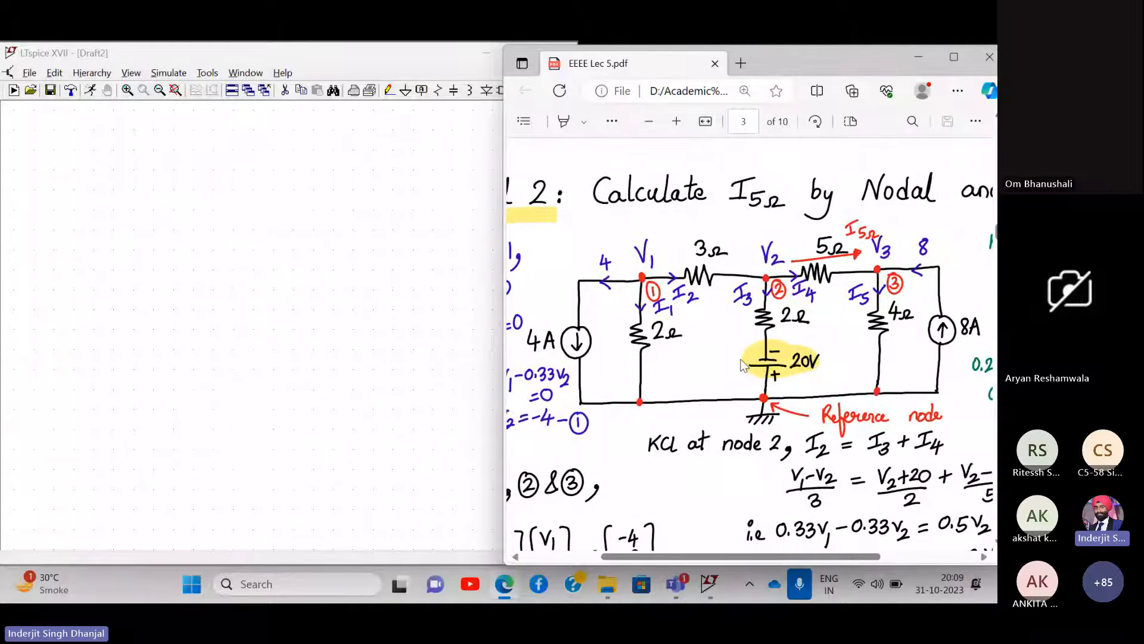
- Narrow the LTspice window to reveal more PDF and open the Select Component Symbol library
left_click(345, 53)
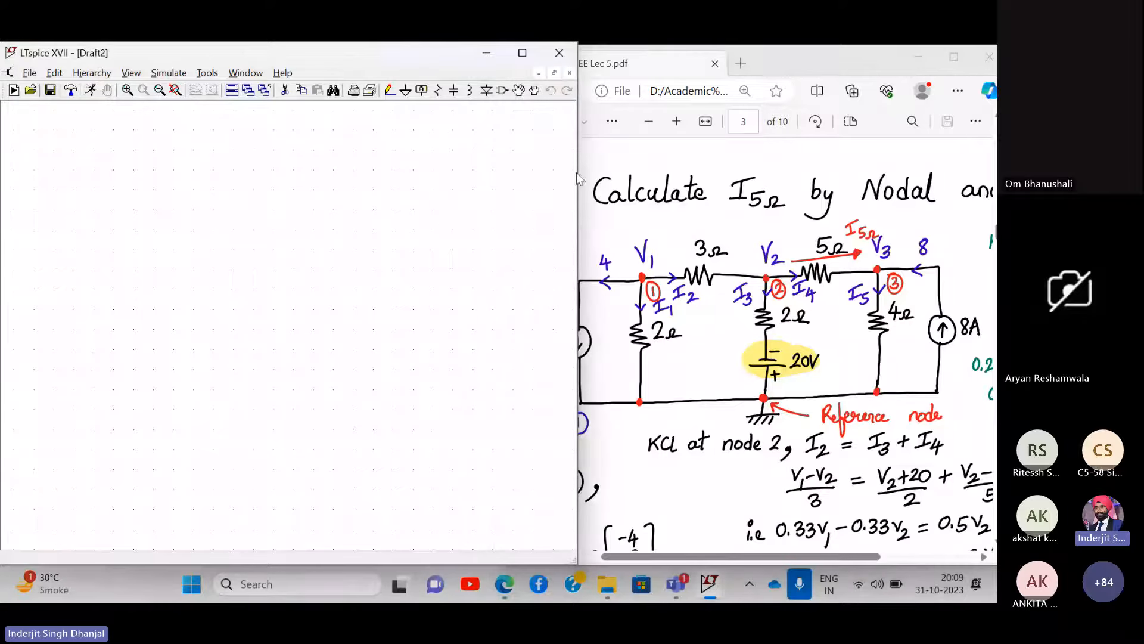
left_click_drag(577, 164, 525, 177)
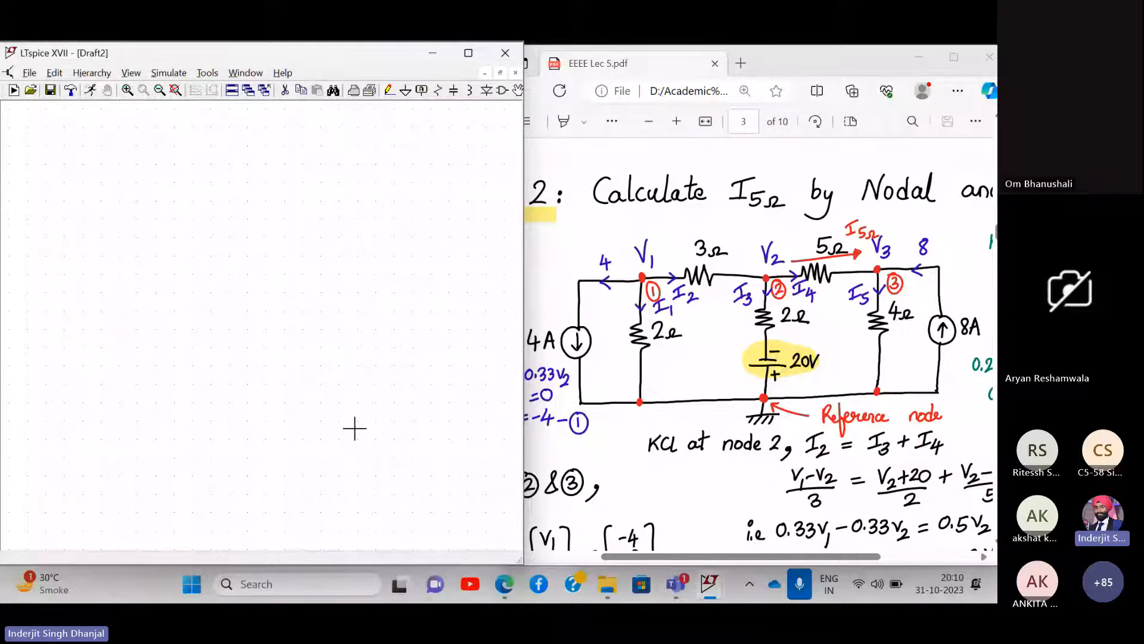
left_click(502, 91)
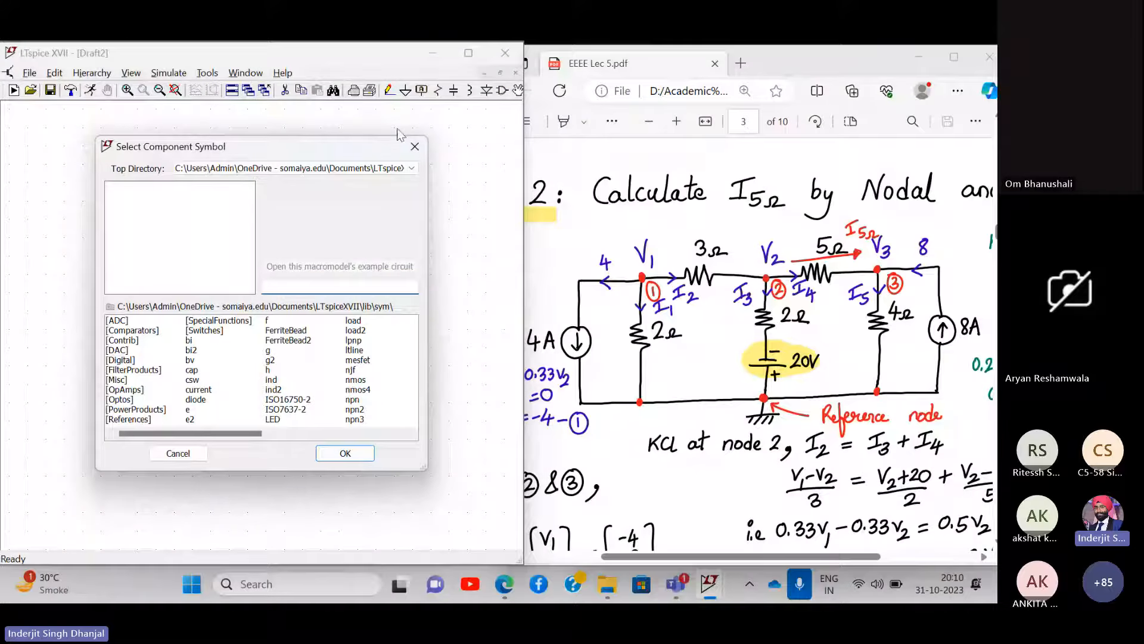
left_click(415, 146)
left_click(131, 73)
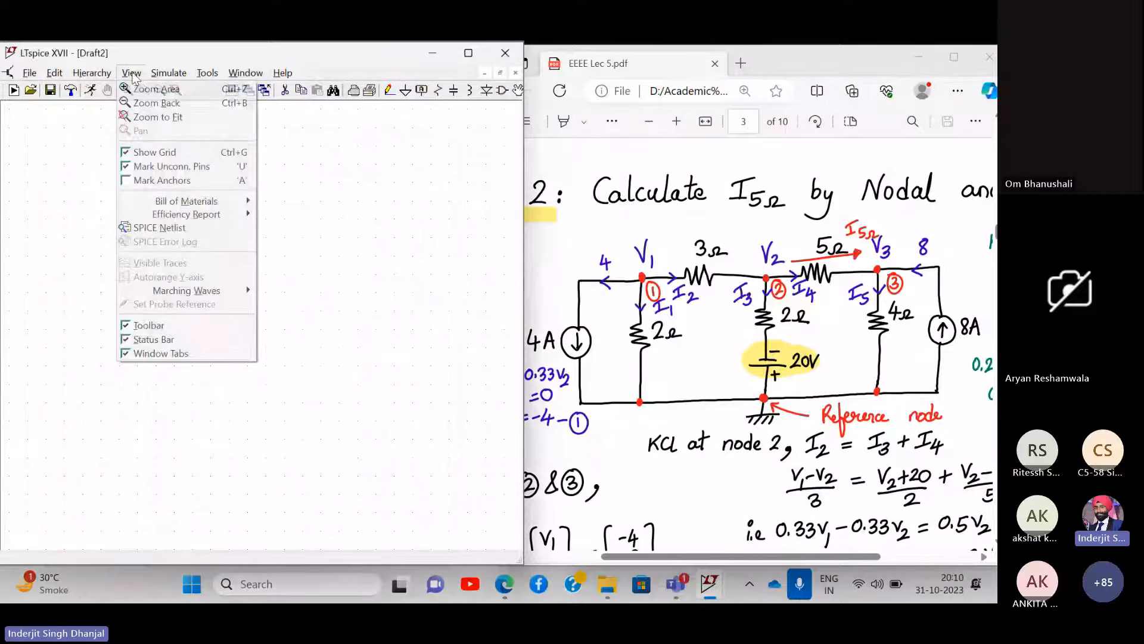
mouse_move(102, 74)
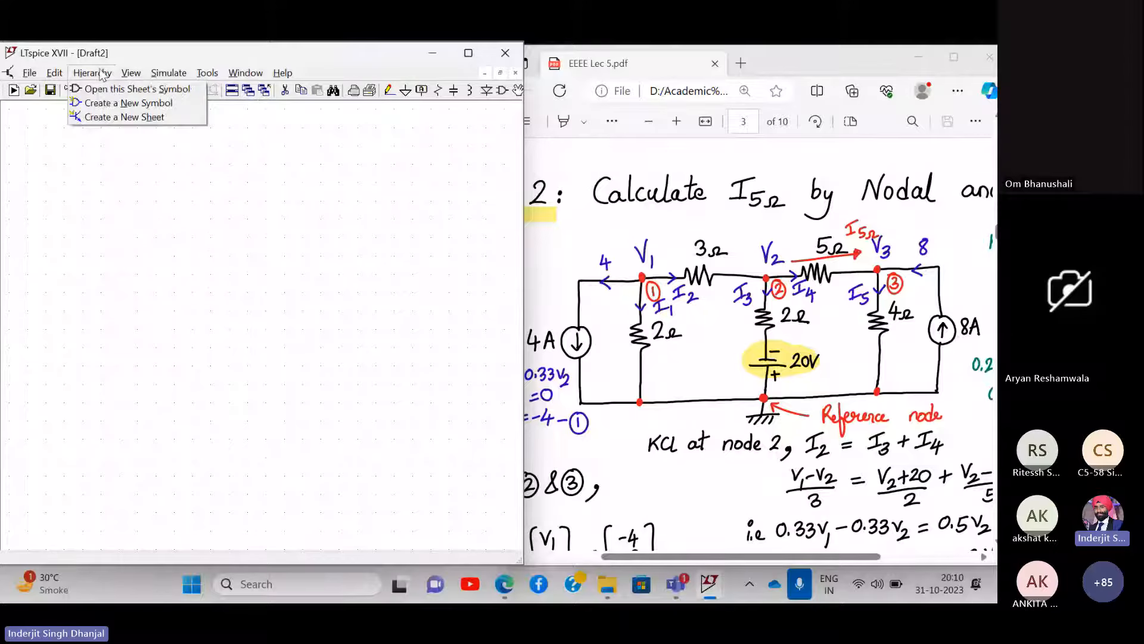
mouse_move(53, 74)
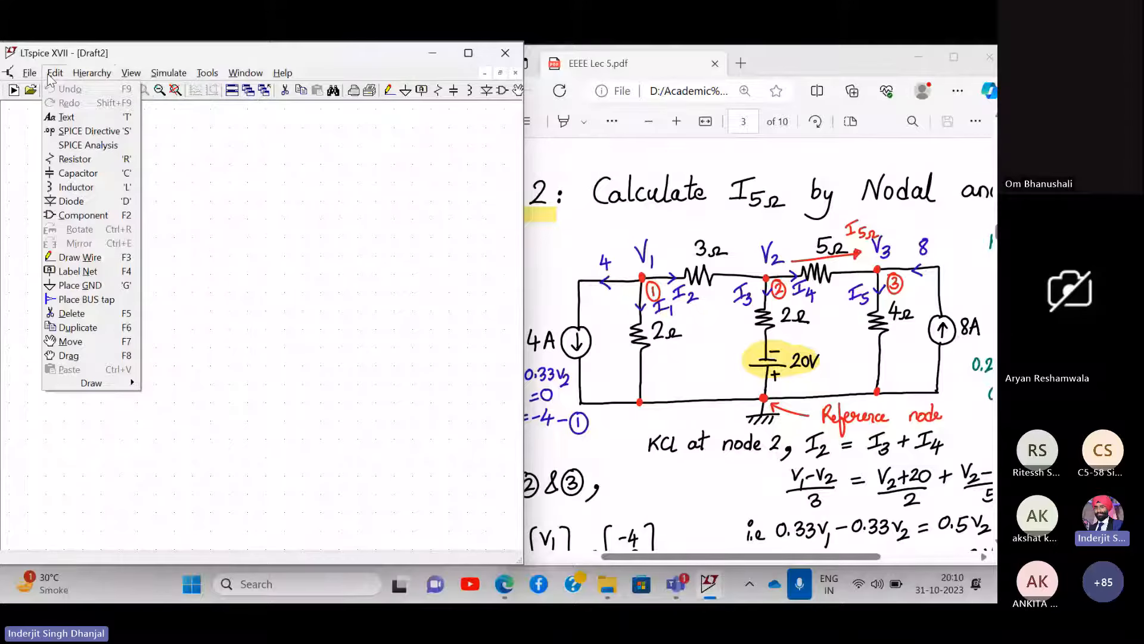
left_click(73, 213)
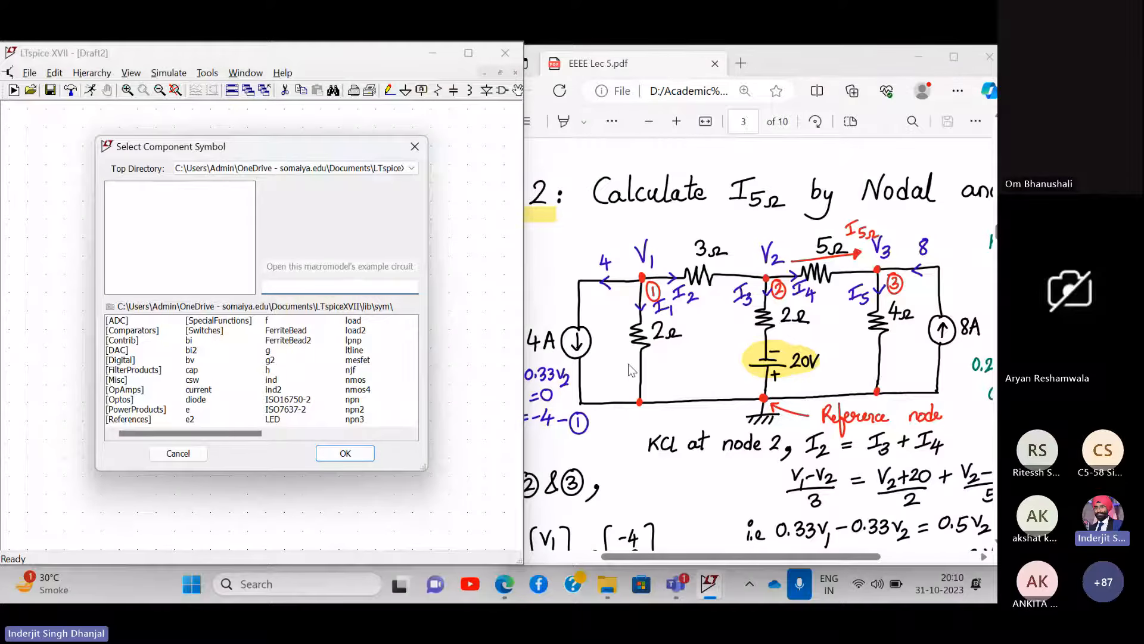
- Search the component library for 'voltage' and pick the voltage source
type("v")
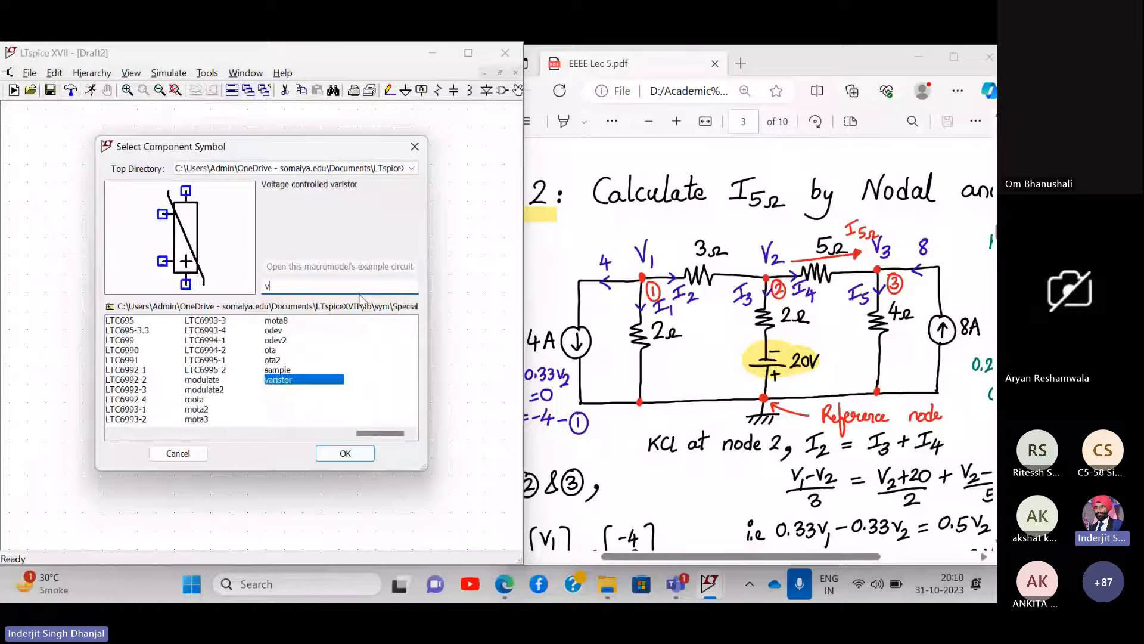
type("oltage")
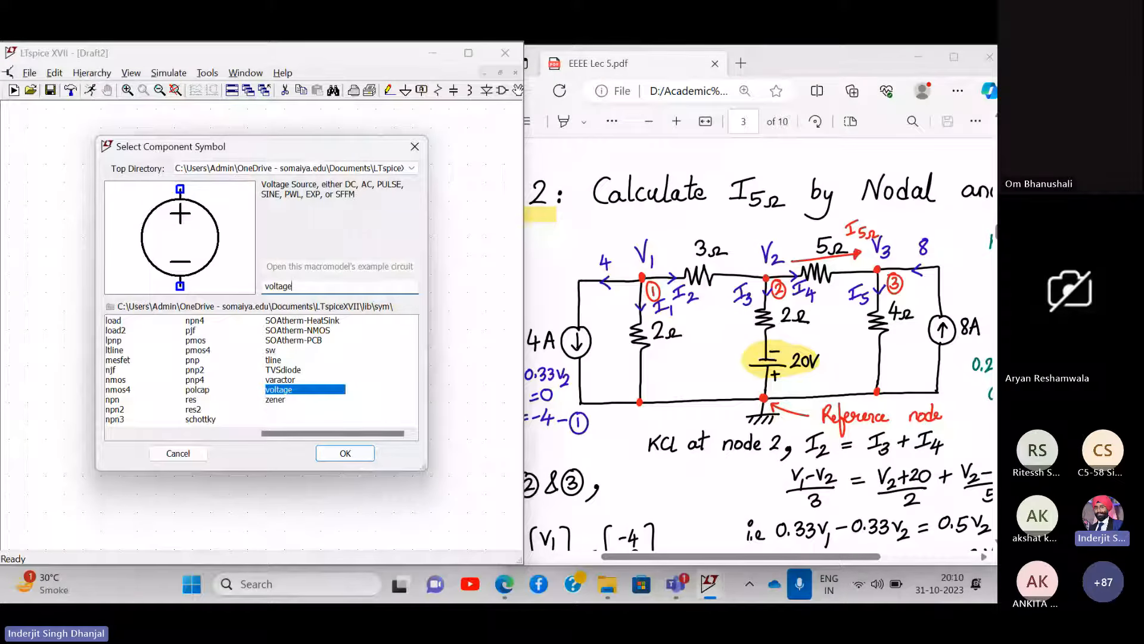
key("Return")
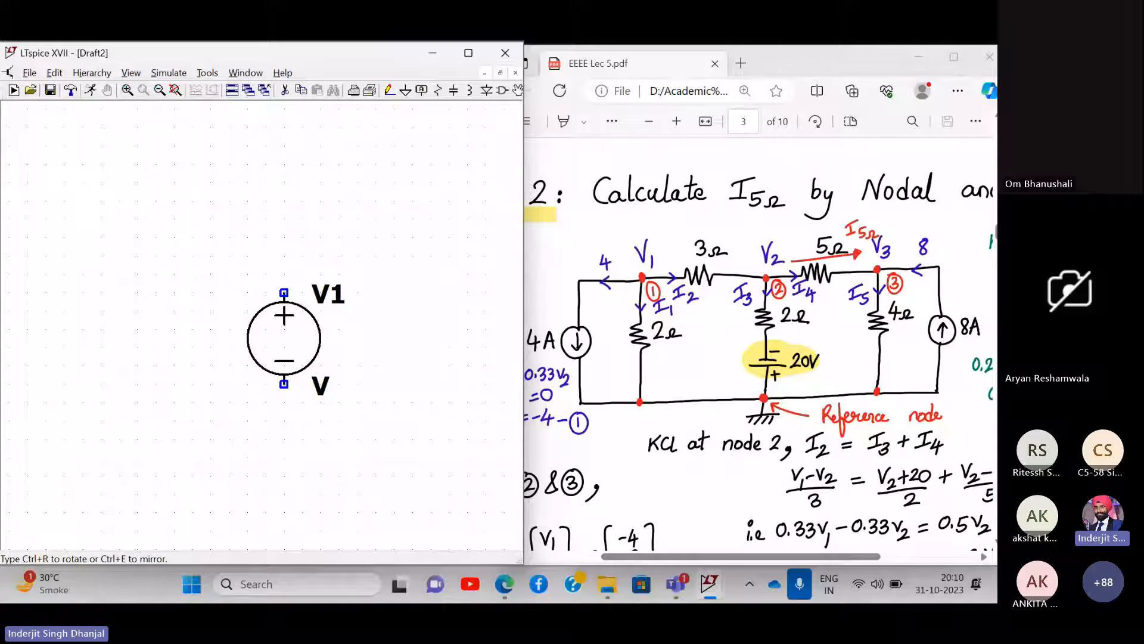
- Place voltage source V1, rotated 180 degrees, on the schematic
key("ctrl+r")
key("ctrl+r")
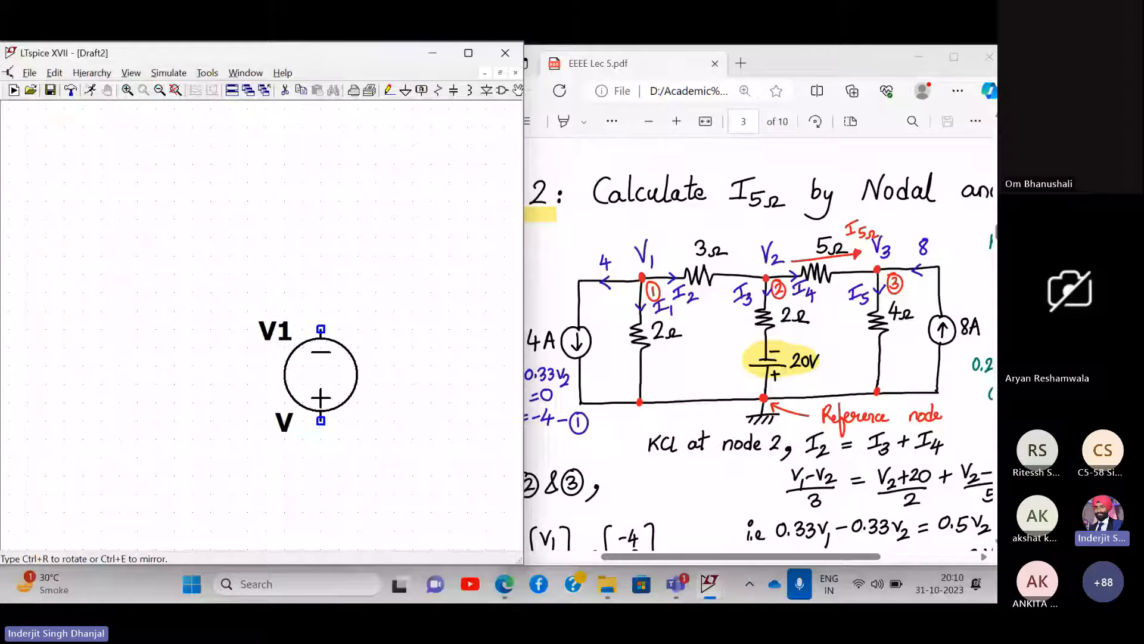
left_click(320, 374)
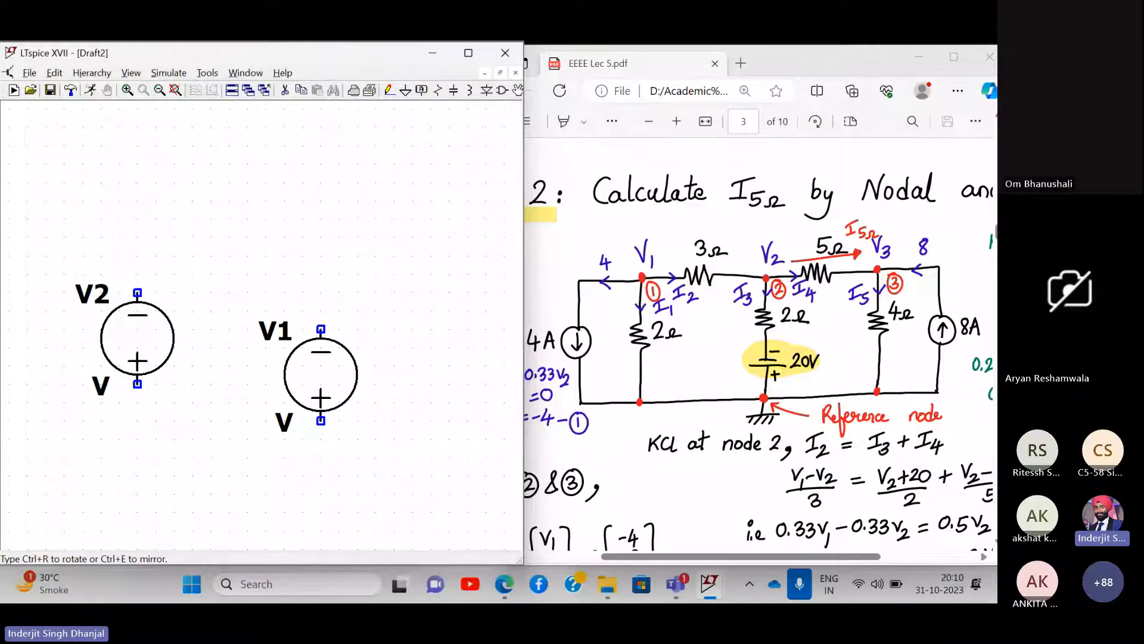
key("Escape")
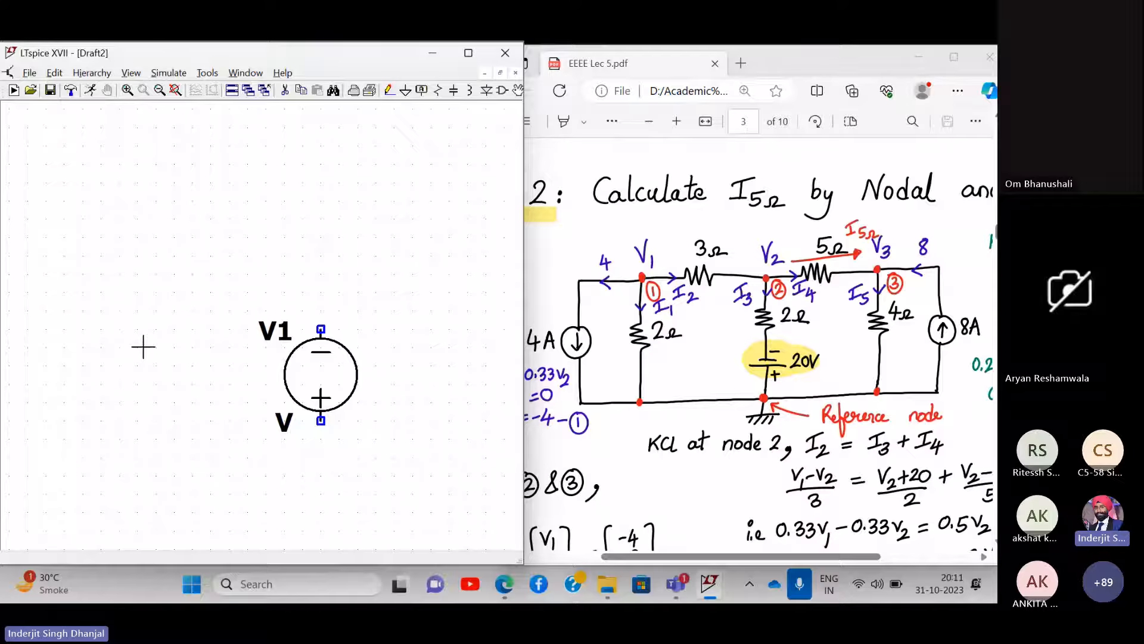
- Pan the canvas left and zoom out to leave space around V1
left_click(506, 92)
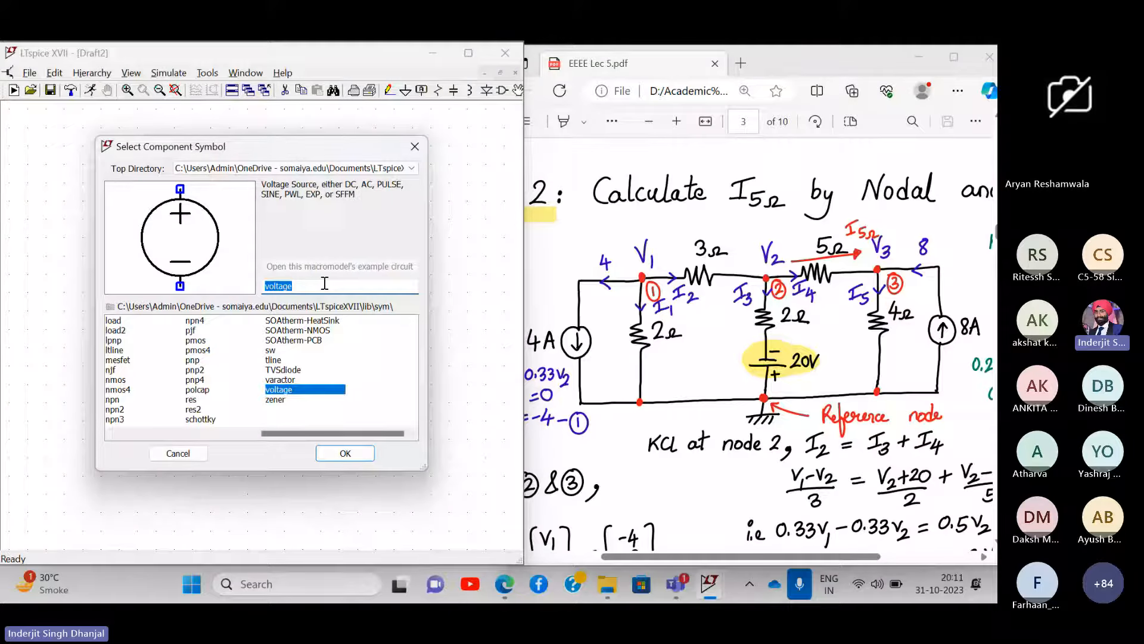
left_click(423, 150)
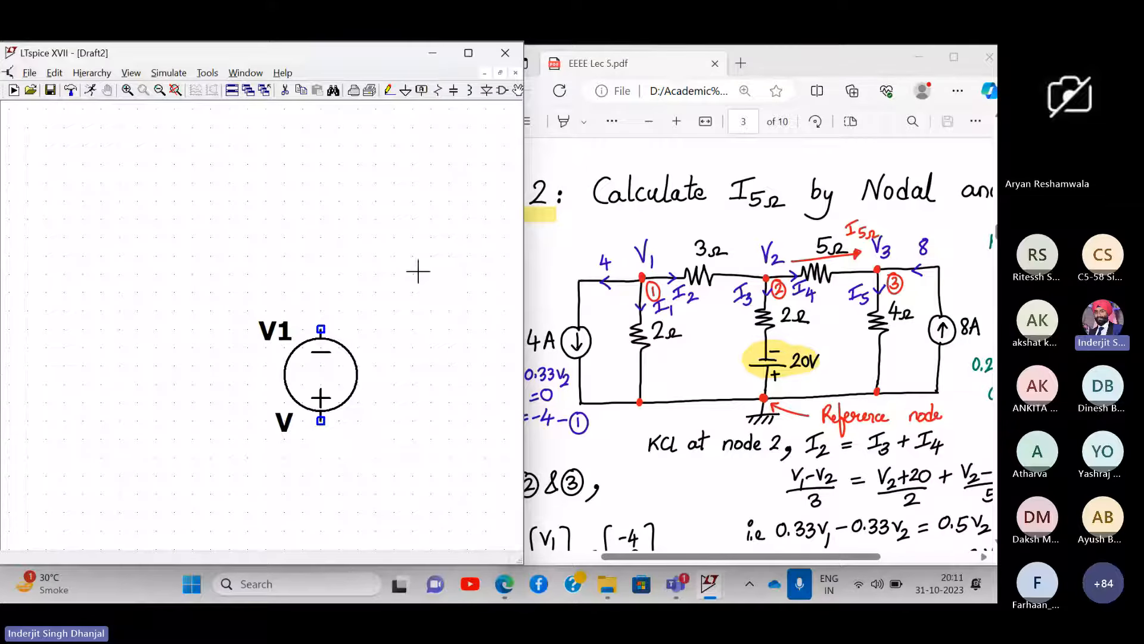
left_click_drag(416, 268, 373, 258)
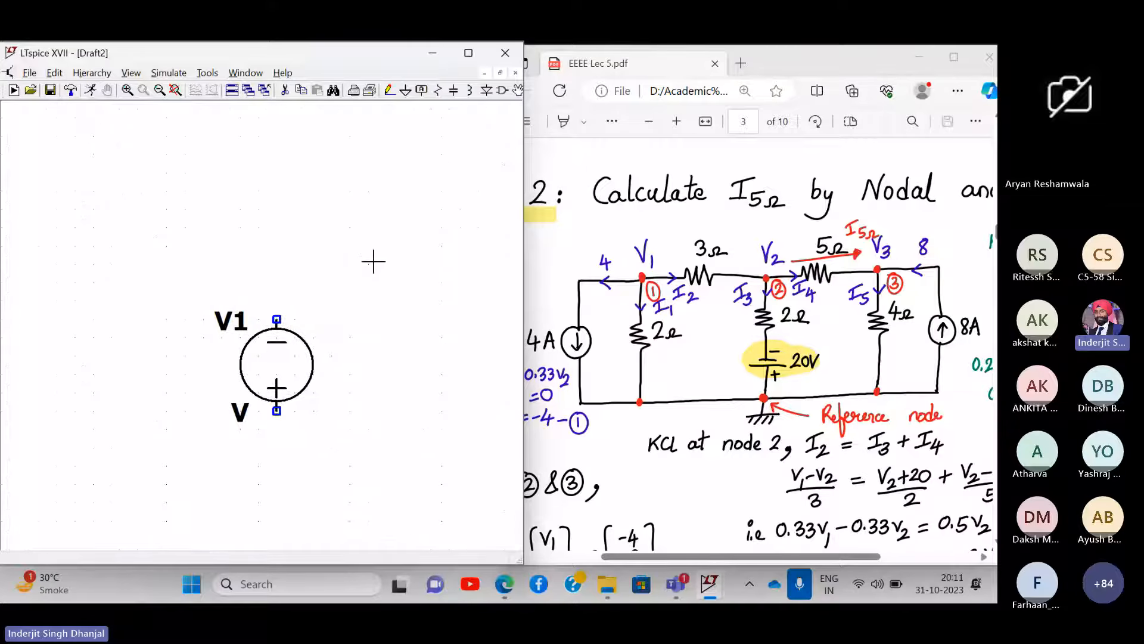
left_click(162, 93)
- Place R1 above, R2 right and R3 left of V1, and R4 and R5 horizontally on top
mouse_move(345, 276)
left_mouse_down()
mouse_move(394, 287)
mouse_move(352, 251)
mouse_move(350, 261)
left_mouse_up()
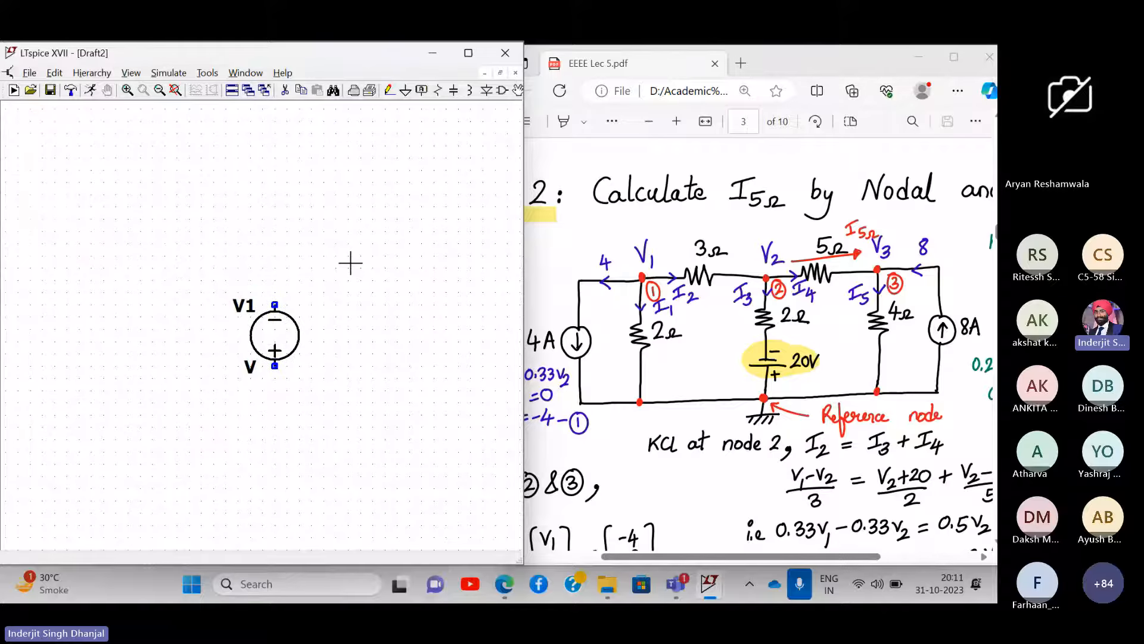
left_click(439, 91)
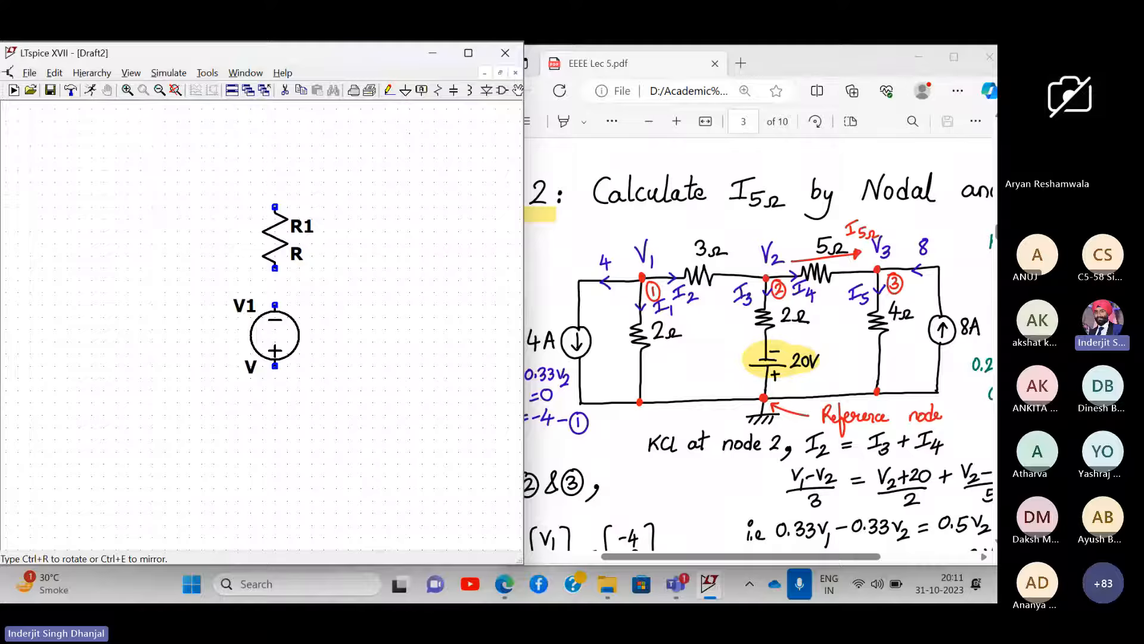
left_click(274, 236)
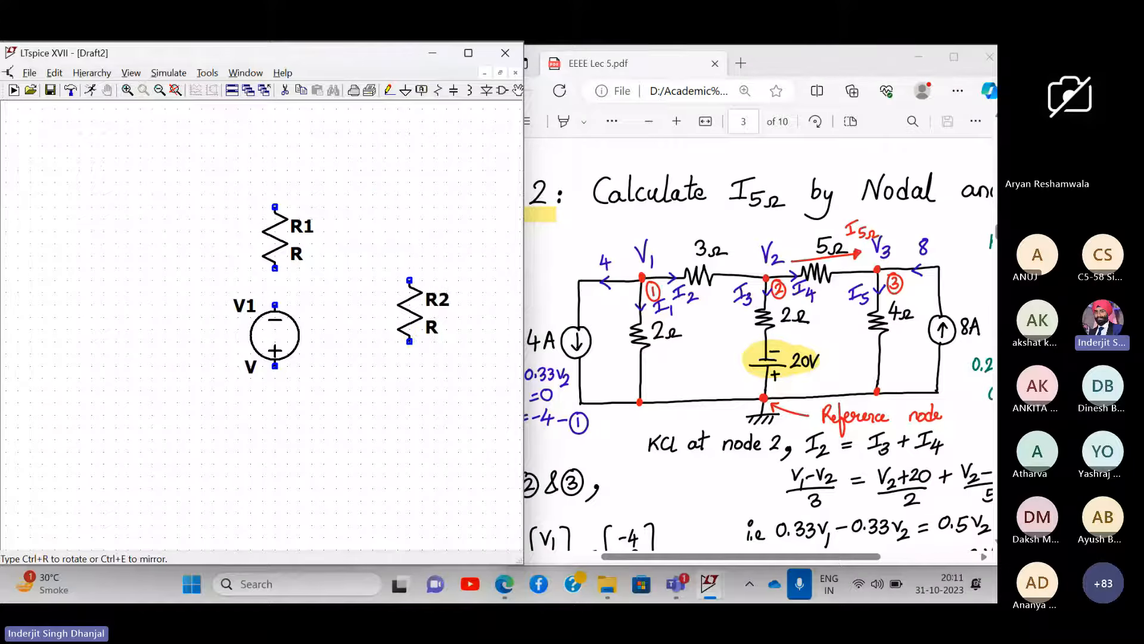
left_click(410, 323)
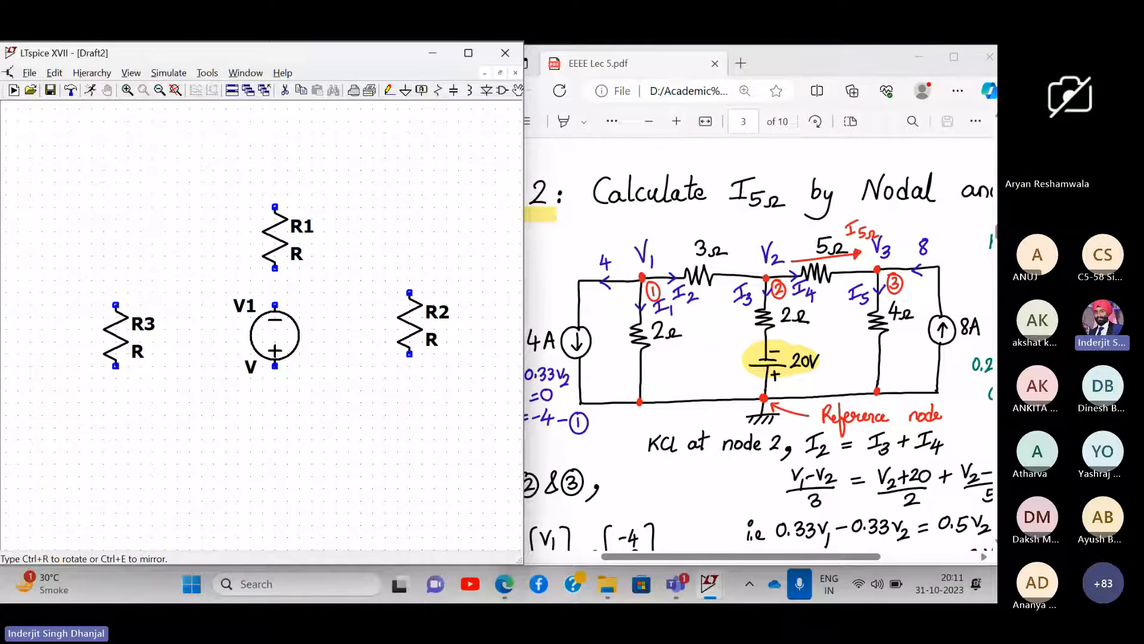
left_click(116, 335)
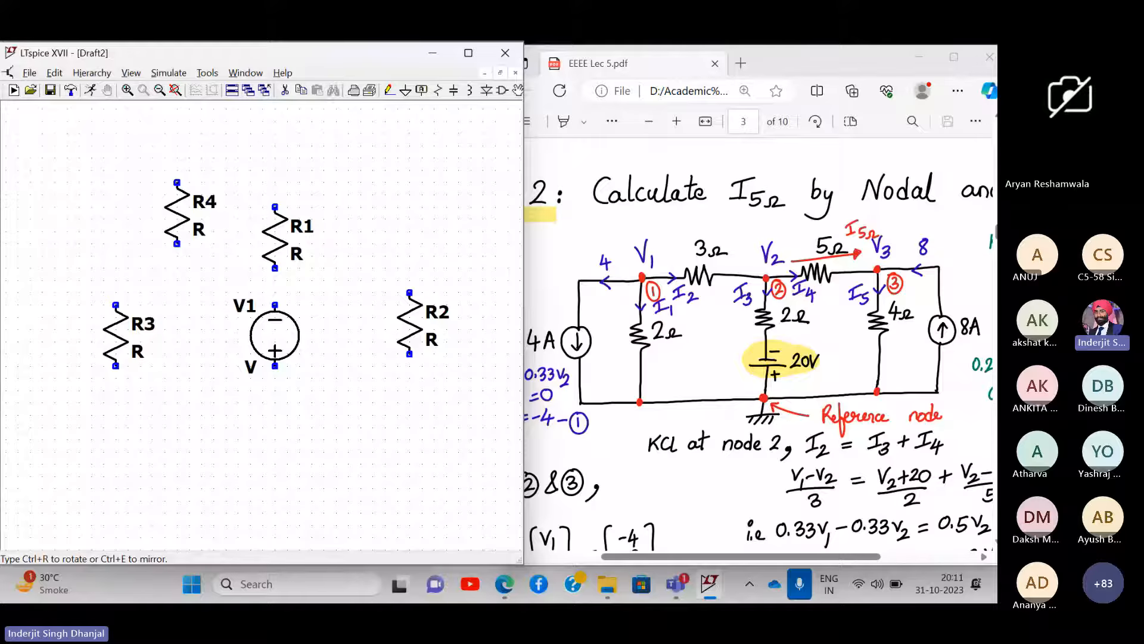
key("ctrl+r")
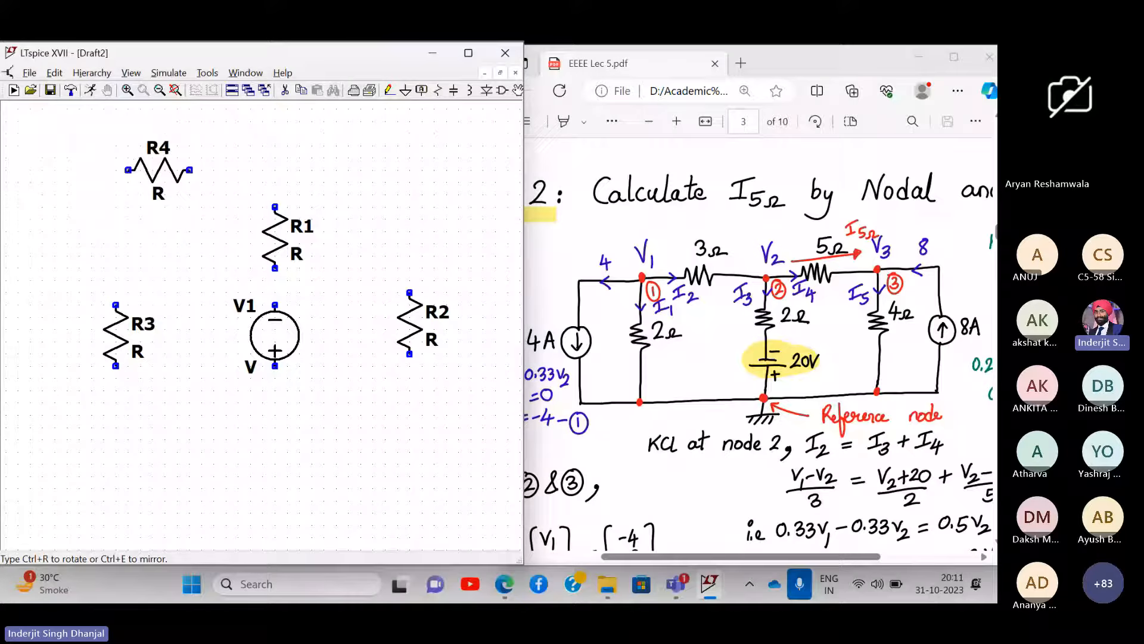
left_click(183, 170)
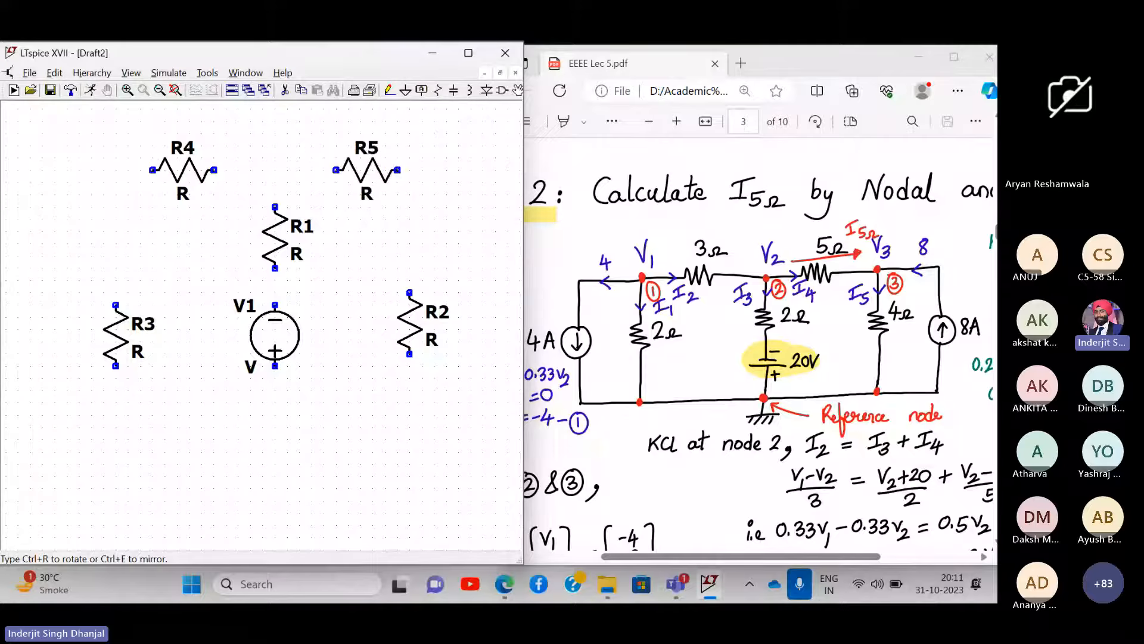
left_click(367, 170)
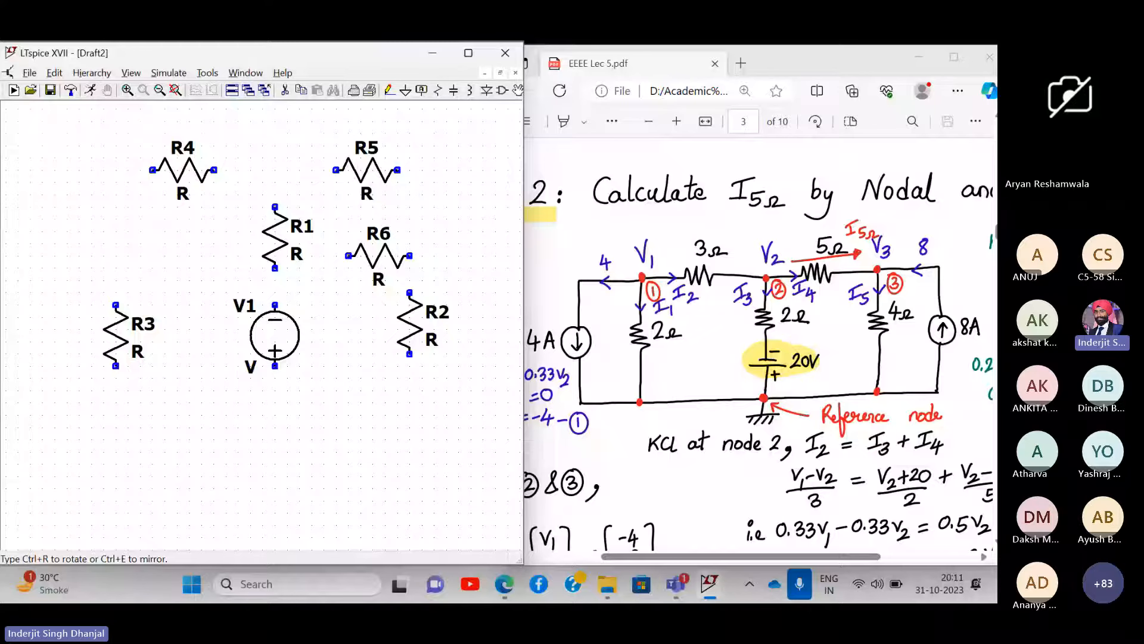
key("Escape")
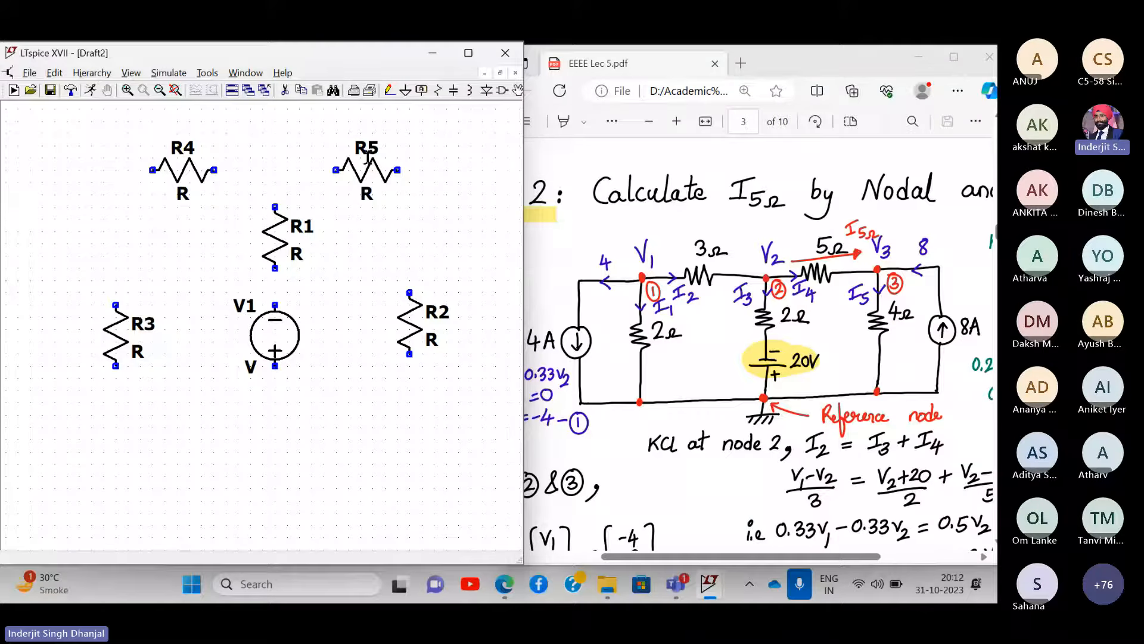
- Delete resistors R5, R1, R4, R3 and R2 from the schematic
mouse_move(427, 232)
left_mouse_down()
mouse_move(401, 245)
mouse_move(428, 239)
left_mouse_up()
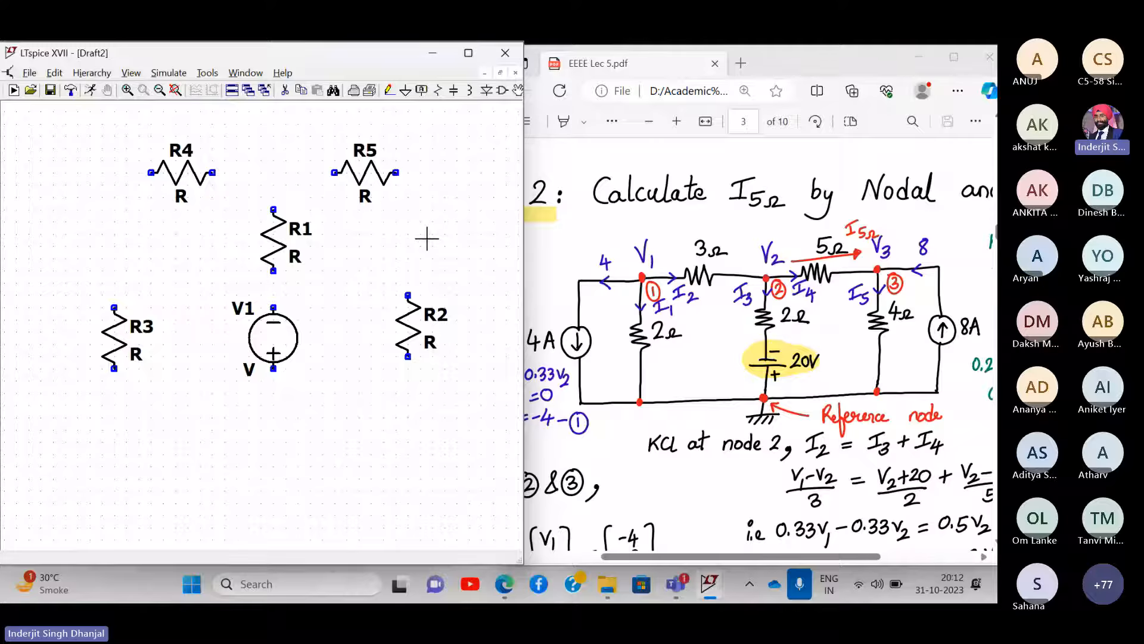
left_click(287, 90)
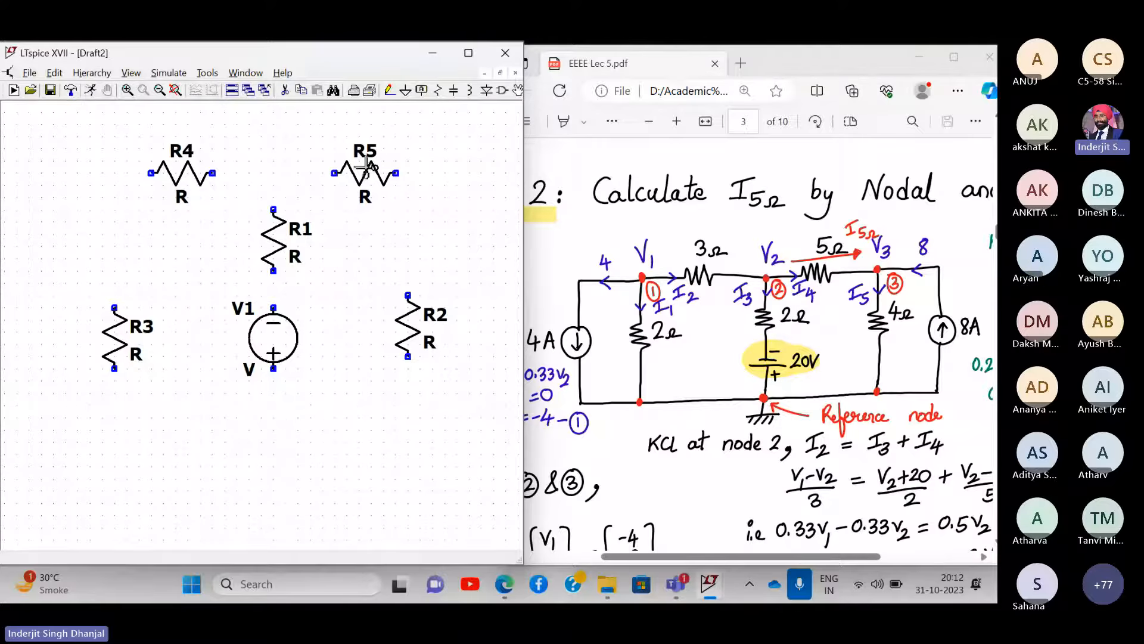
left_click(365, 168)
left_click(276, 238)
left_click(182, 173)
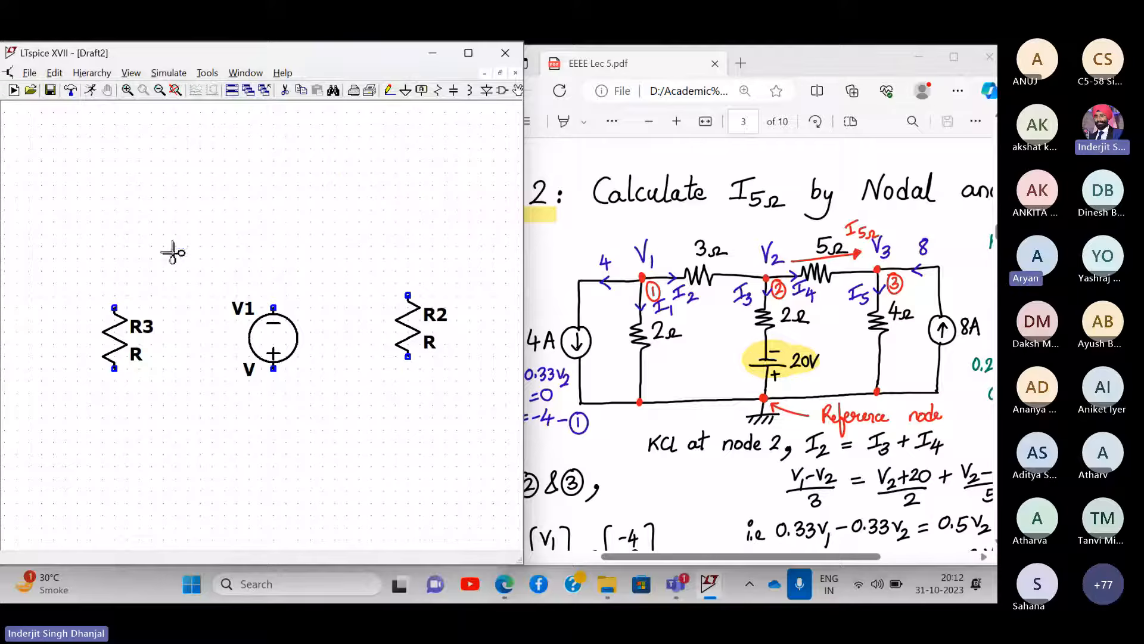
left_click(122, 356)
left_click(415, 335)
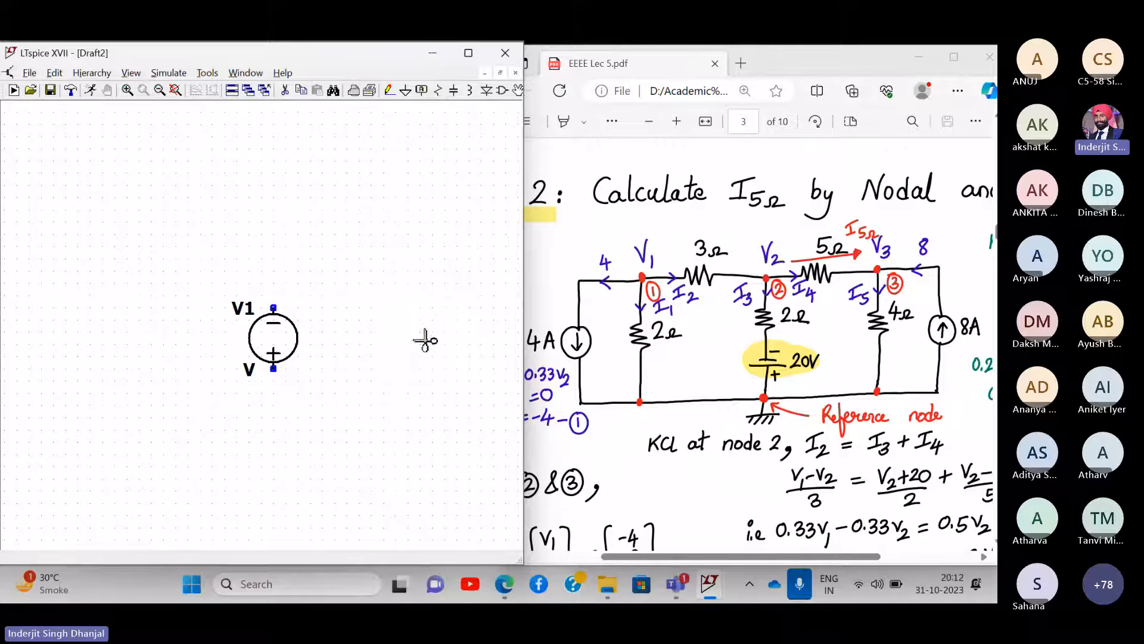
- Re-place R1 above, R2 right and R3 left of V1, with R4 and R5 horizontal on top
left_click(442, 94)
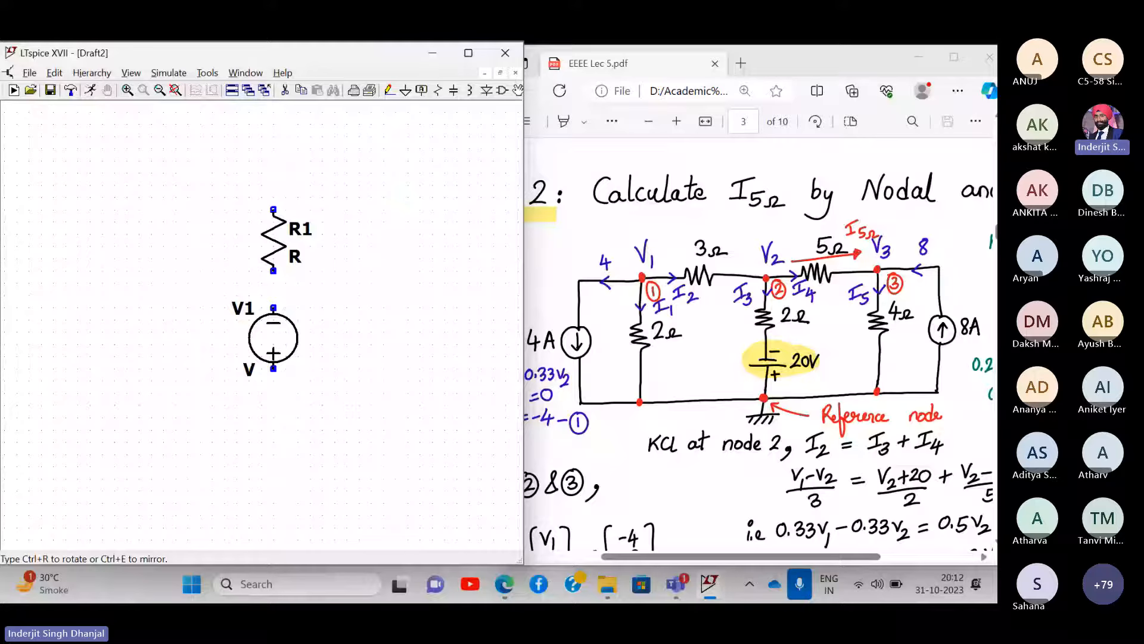
left_click(273, 210)
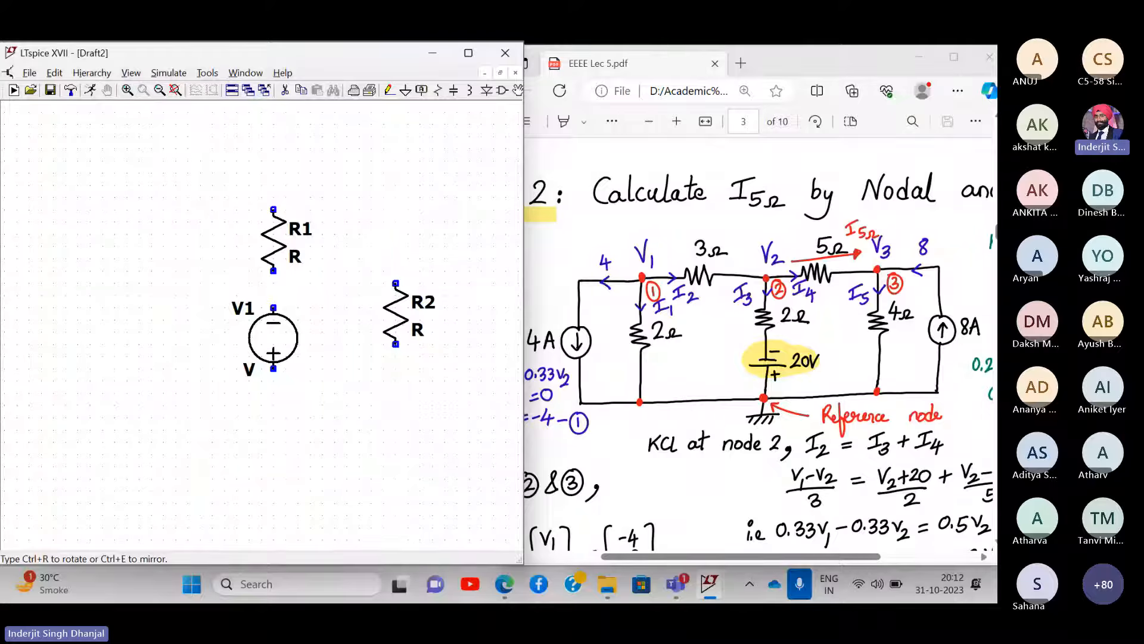
left_click(395, 284)
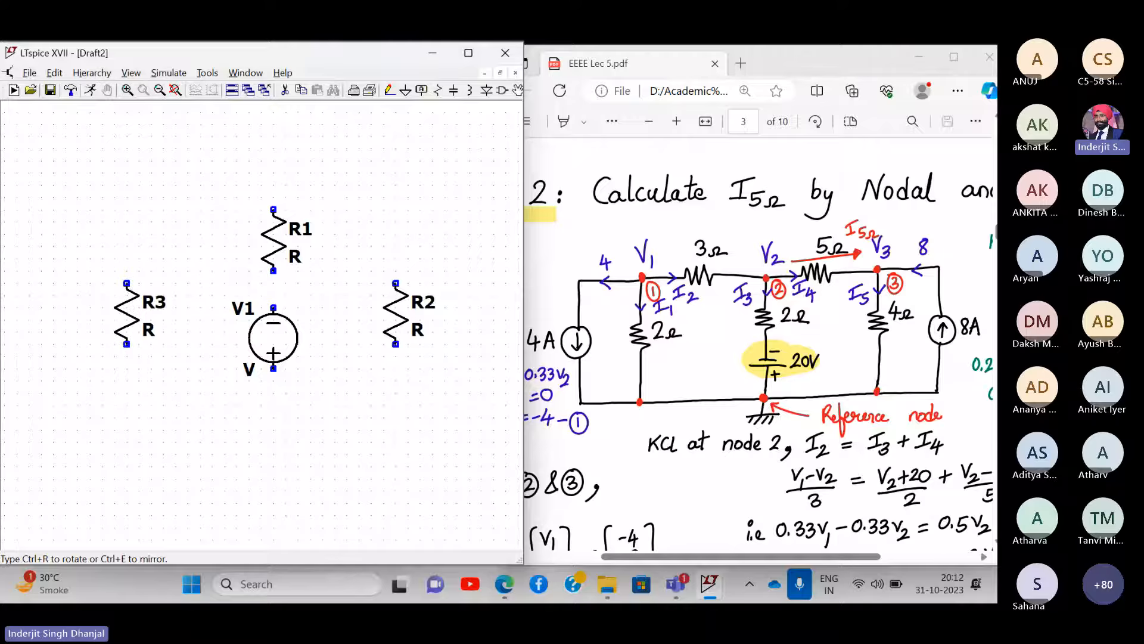
left_click(126, 283)
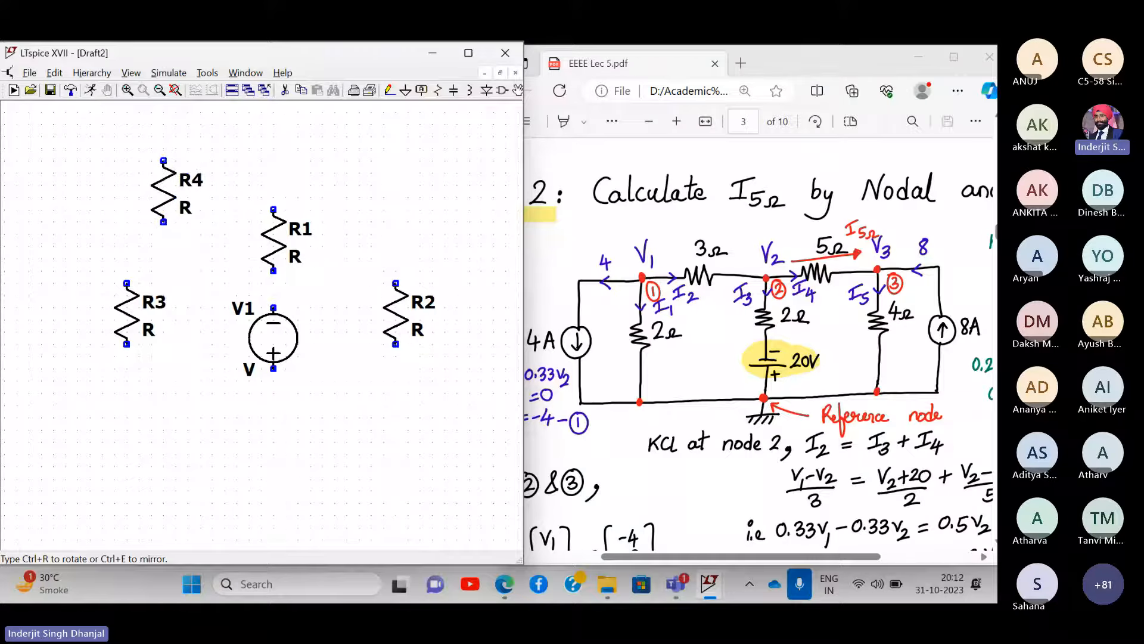
key("ctrl+r")
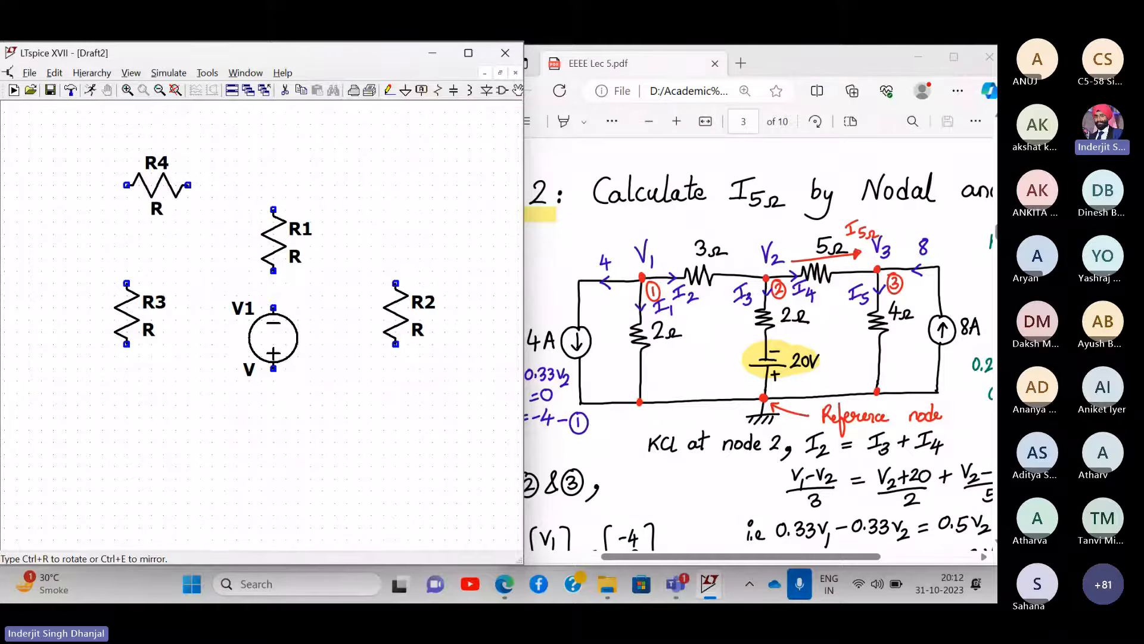
left_click(169, 185)
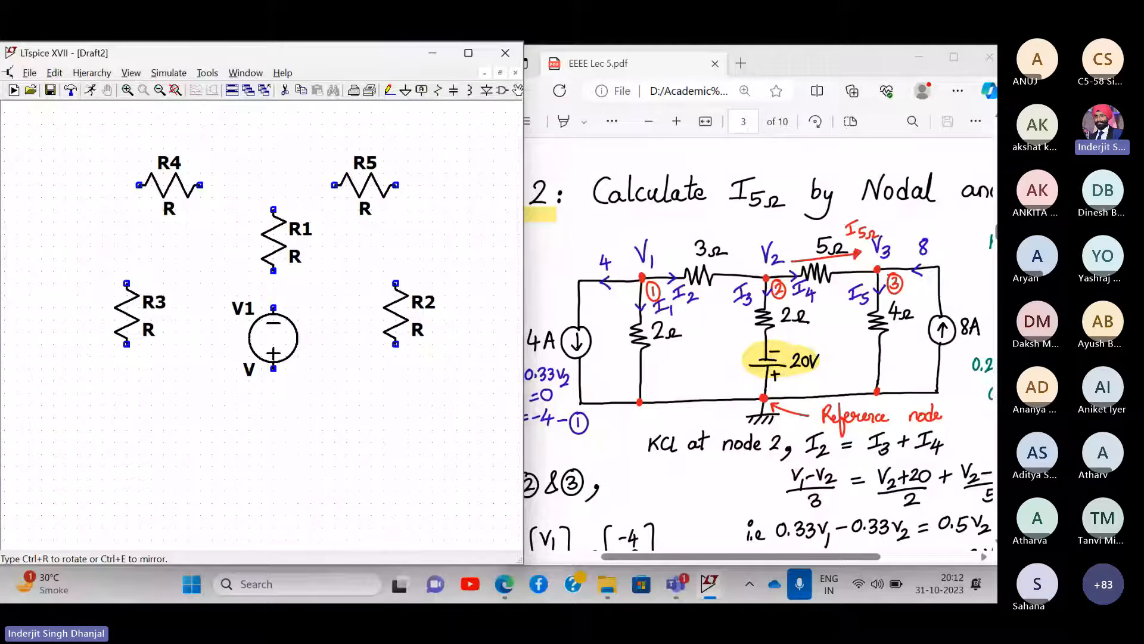
left_click(377, 185)
key("Escape")
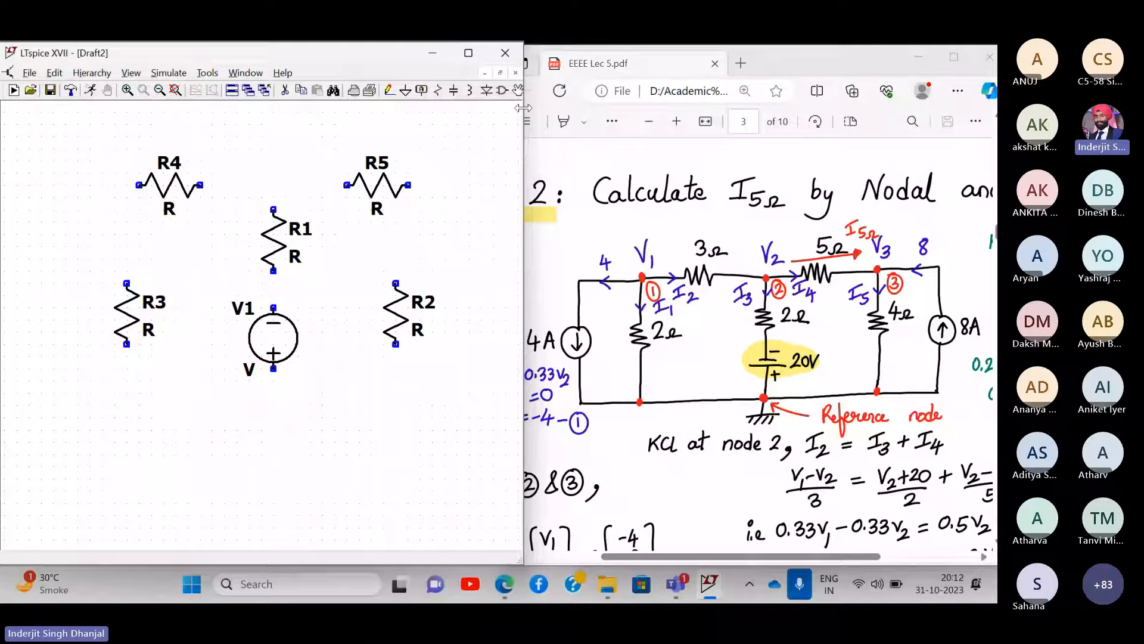
- Widen the LTspice window and move R2 further right of V1
left_click_drag(523, 101, 637, 111)
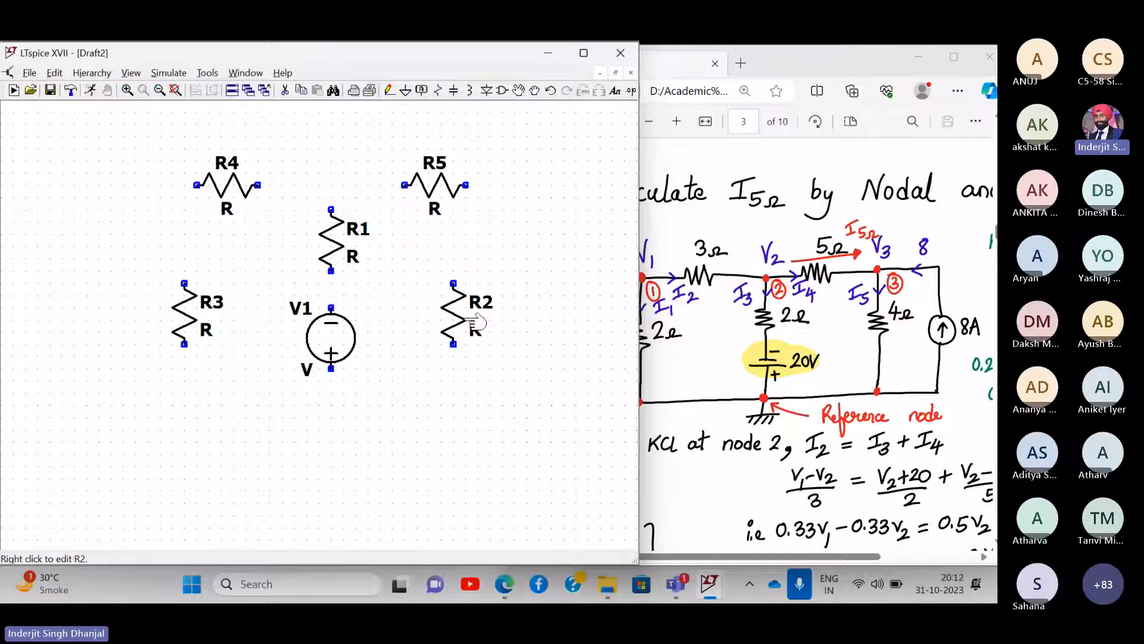
left_click(519, 91)
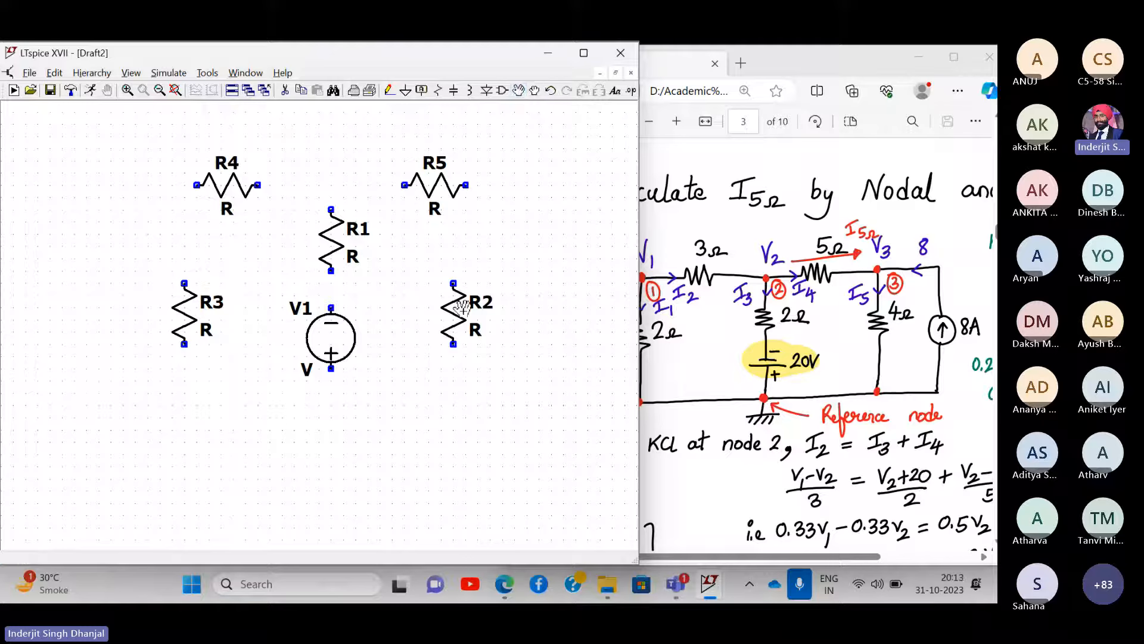
left_click_drag(453, 313, 513, 313)
left_click(512, 309)
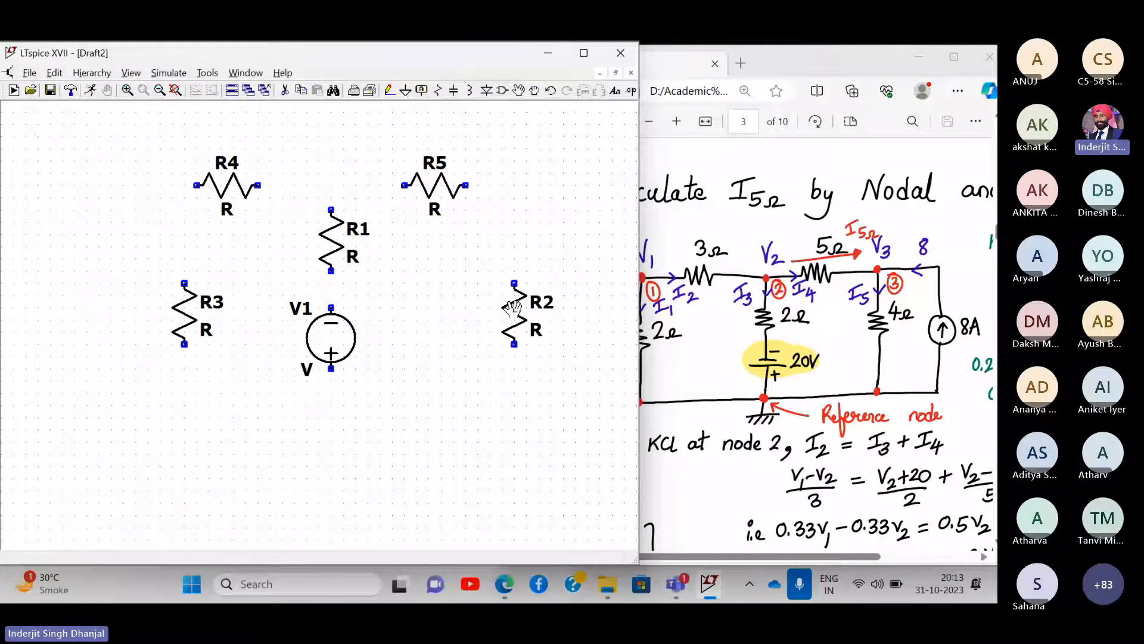
key("Escape")
left_click(450, 290)
left_click_drag(462, 261, 438, 275)
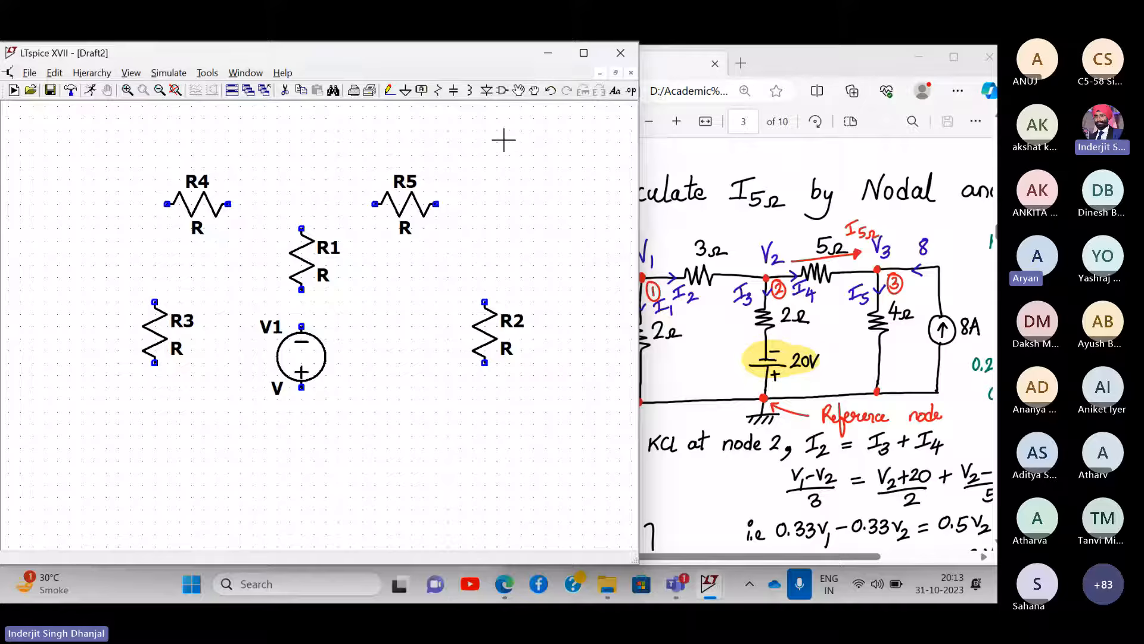
- Nudge R2 slightly higher, then bring the lecture PDF back to the front
left_click(503, 92)
key("Escape")
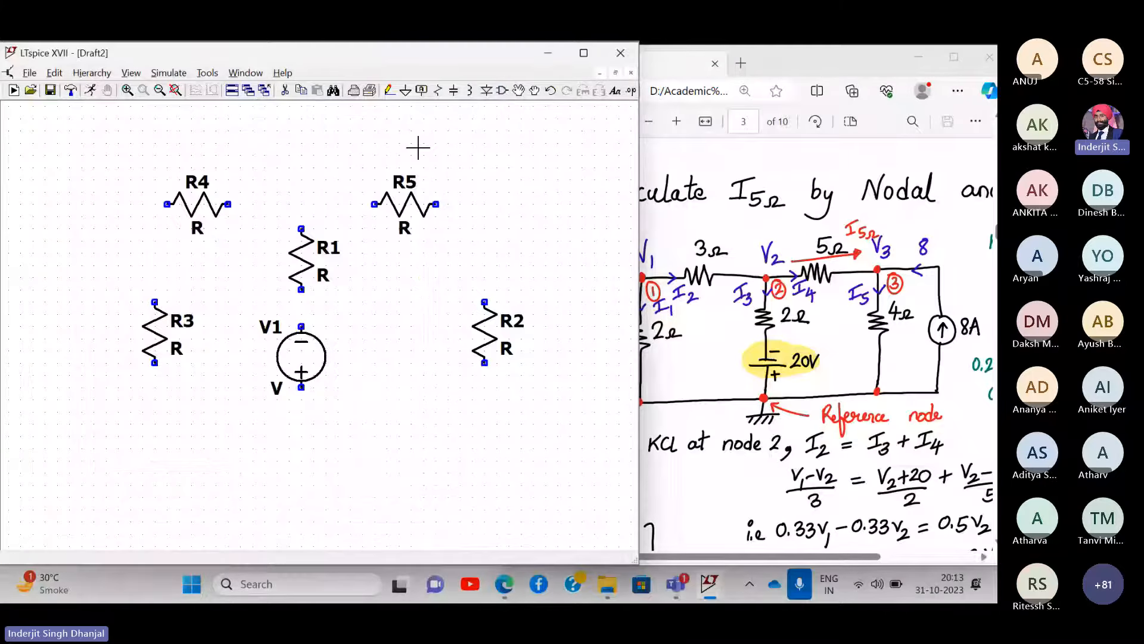
left_click(517, 92)
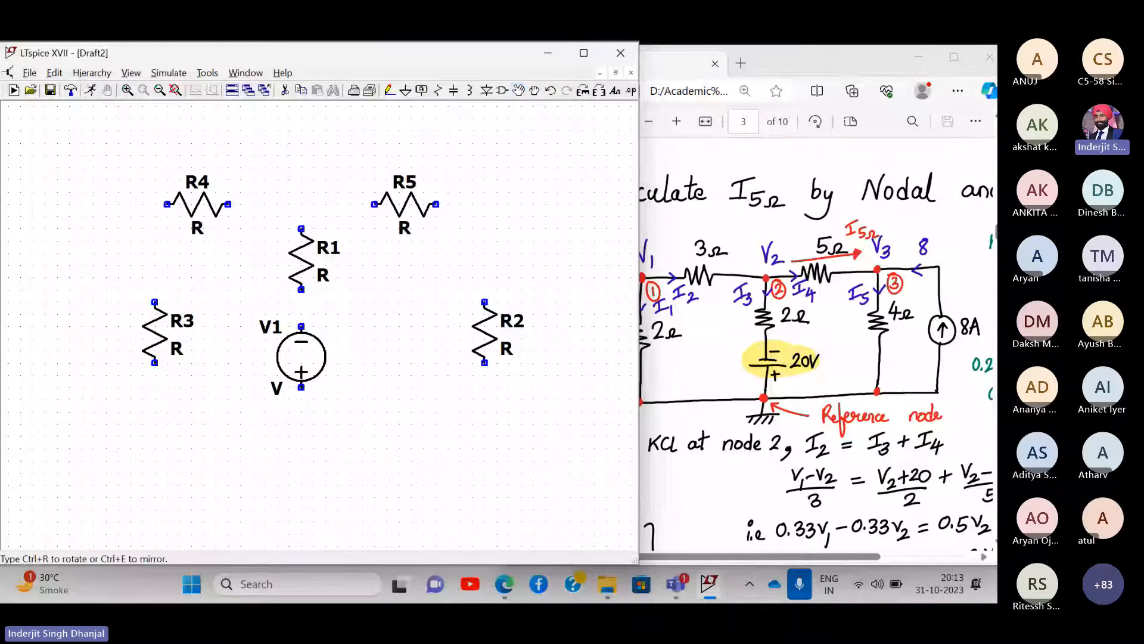
left_click(484, 332)
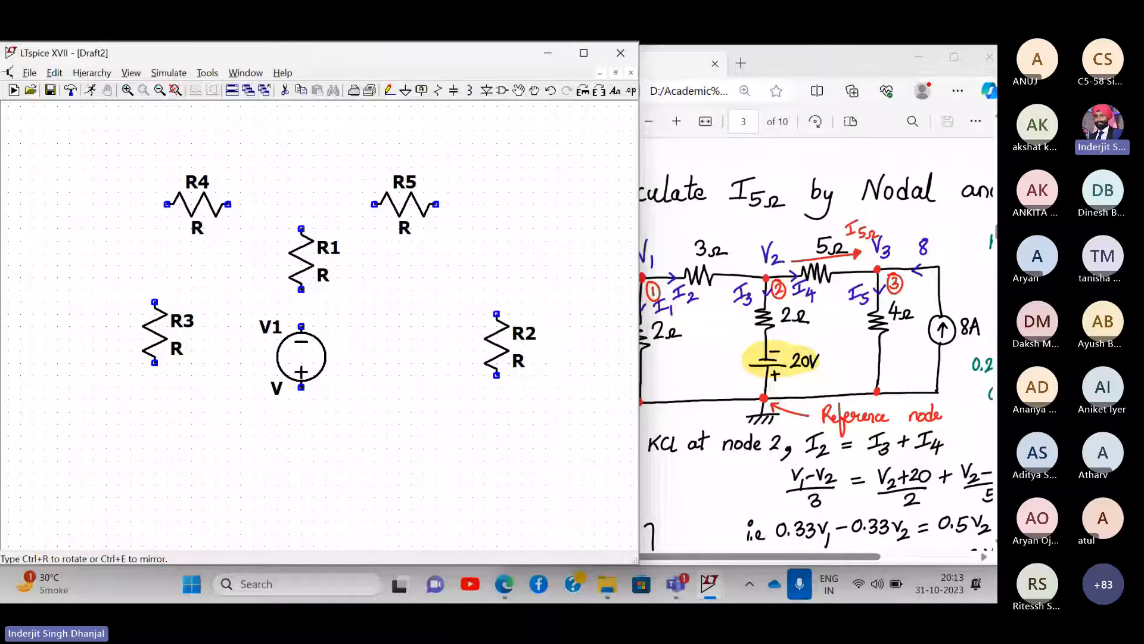
left_click(494, 322)
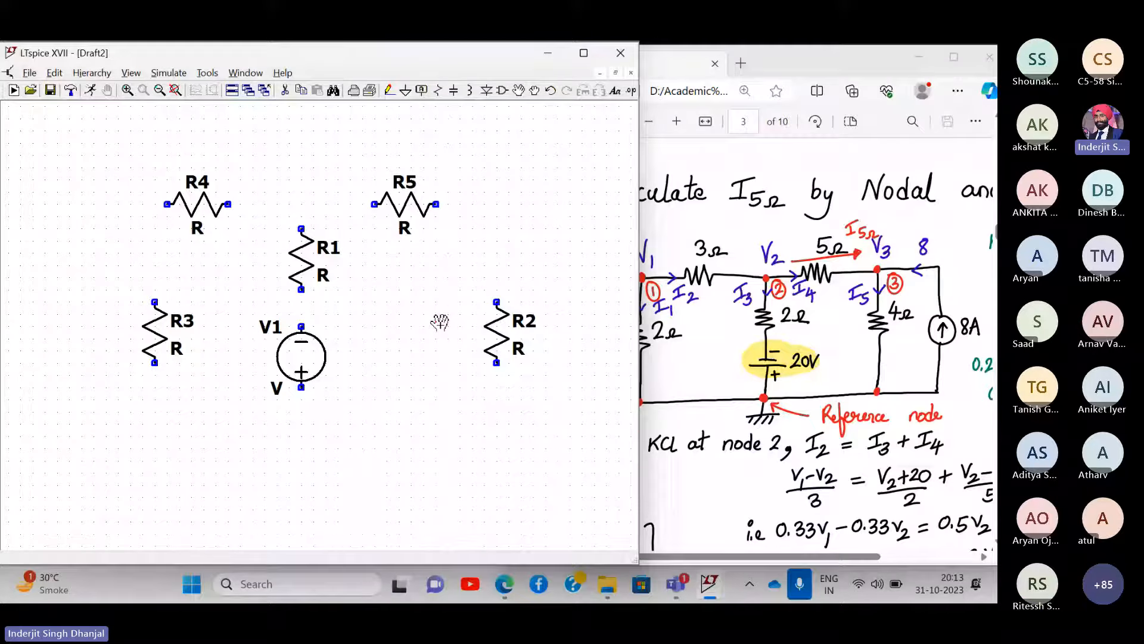
left_click(818, 317)
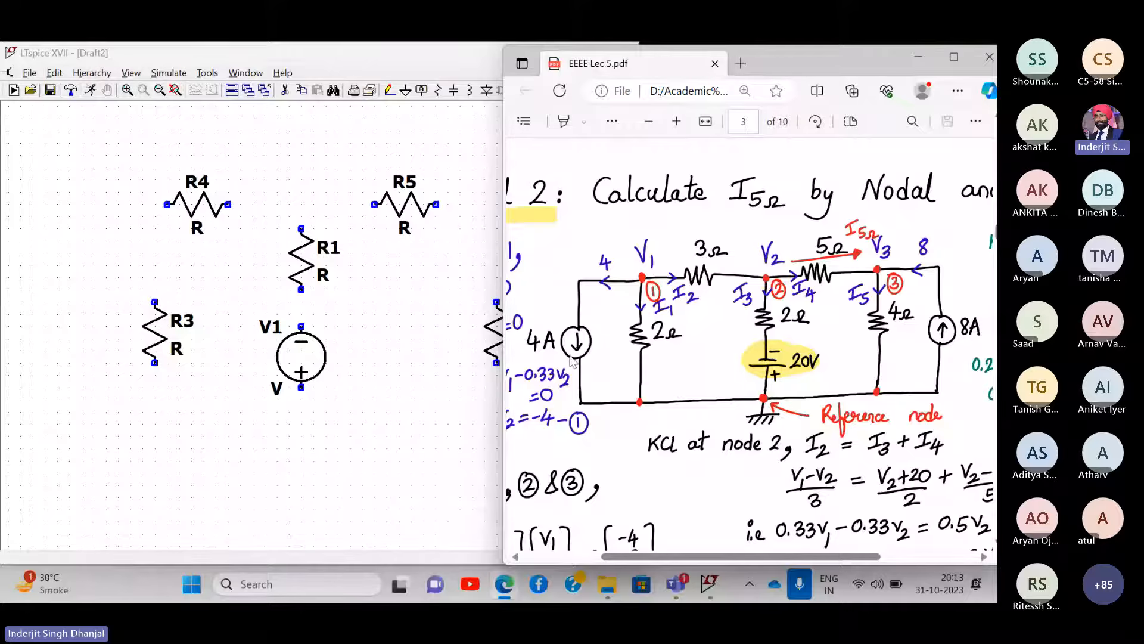
- Add current source I1 at the left and rotated I2 right of R2, then fit the view
left_click(433, 132)
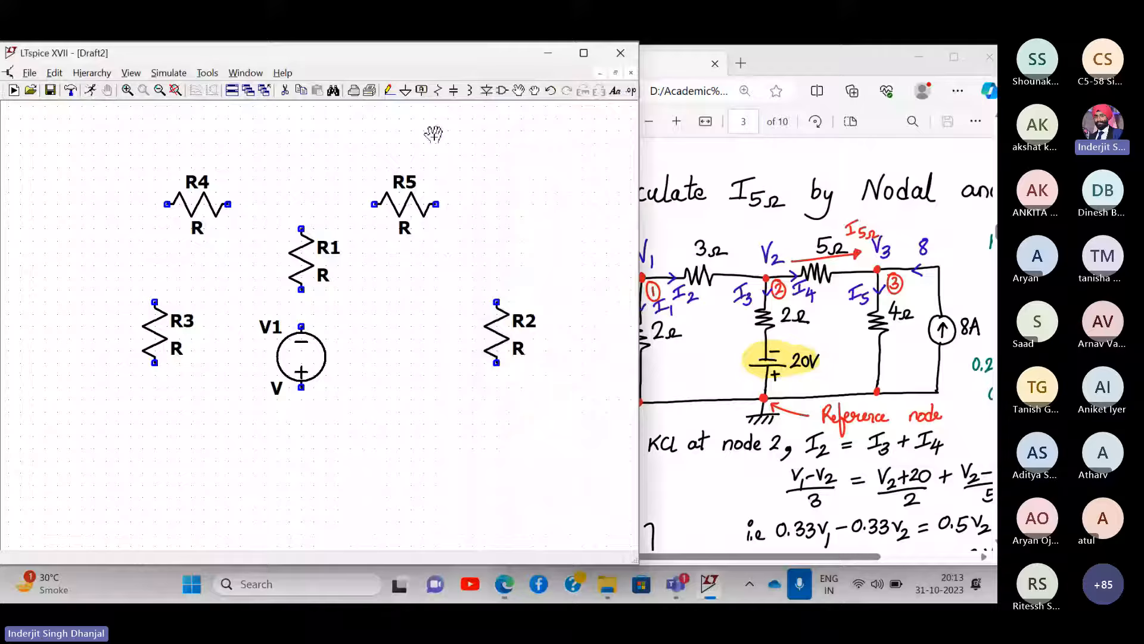
left_click(501, 91)
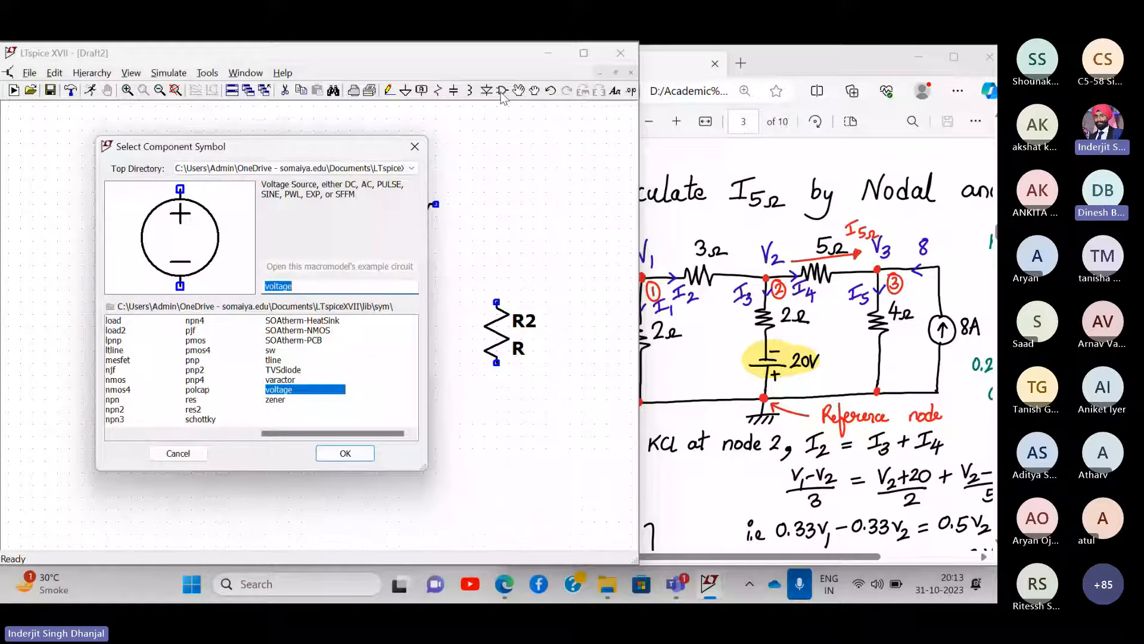
type("cur")
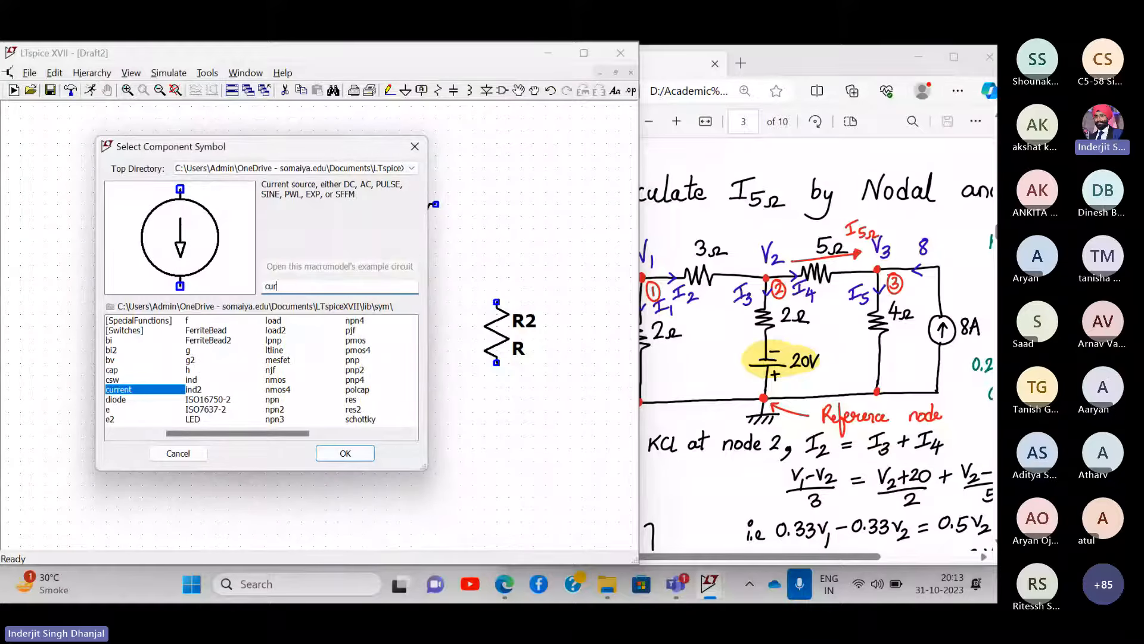
type("rent")
key("Return")
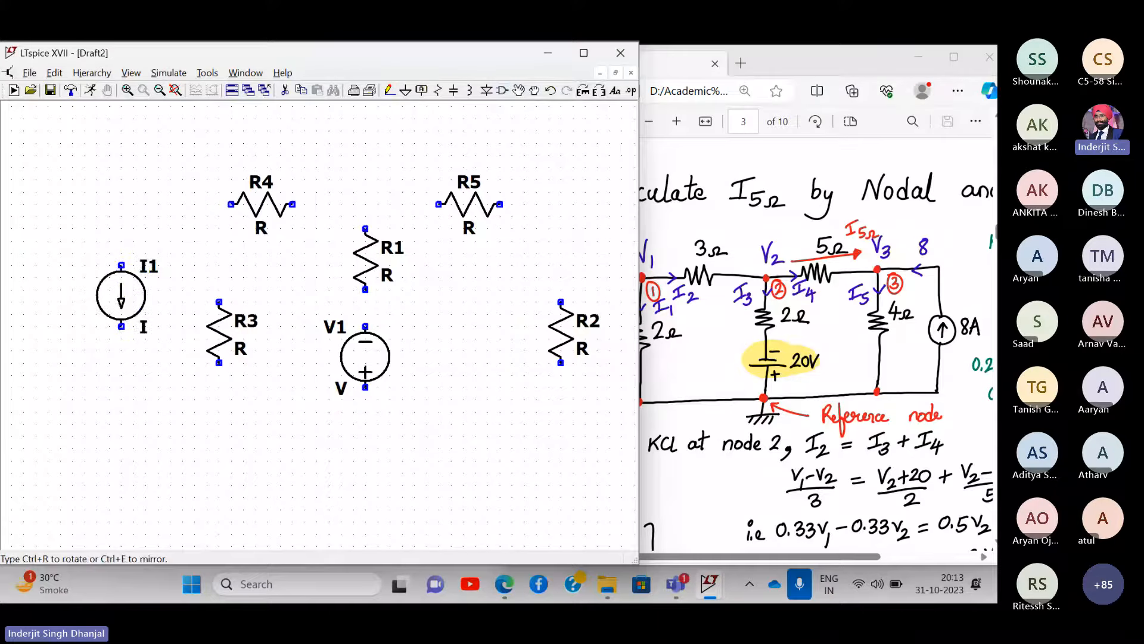
left_click(121, 295)
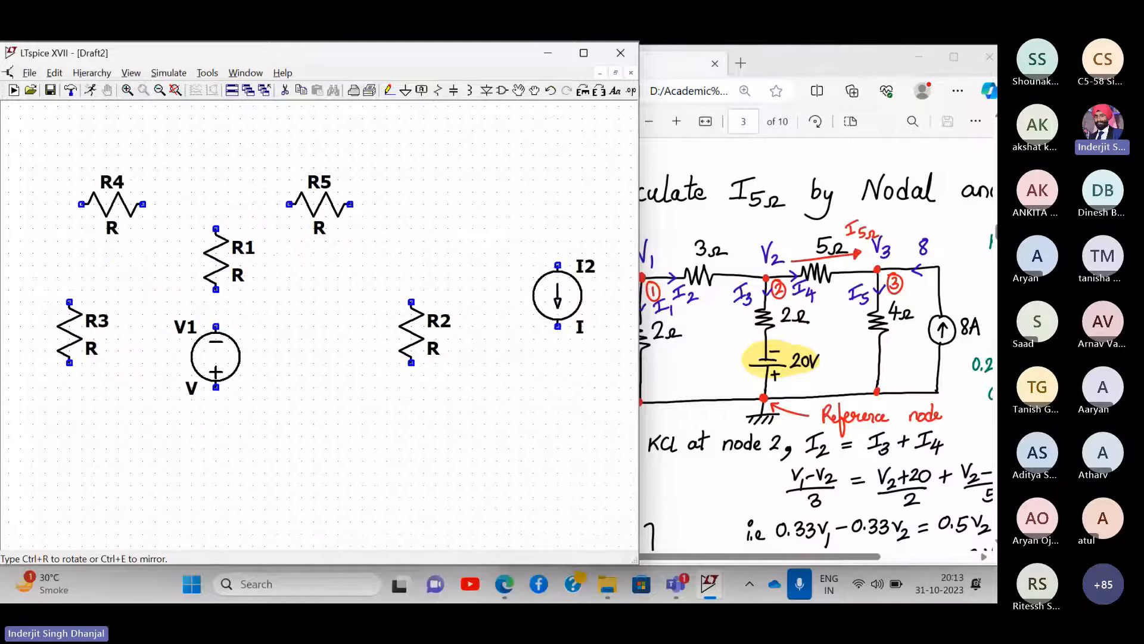
key("ctrl+r")
key("ctrl+r")
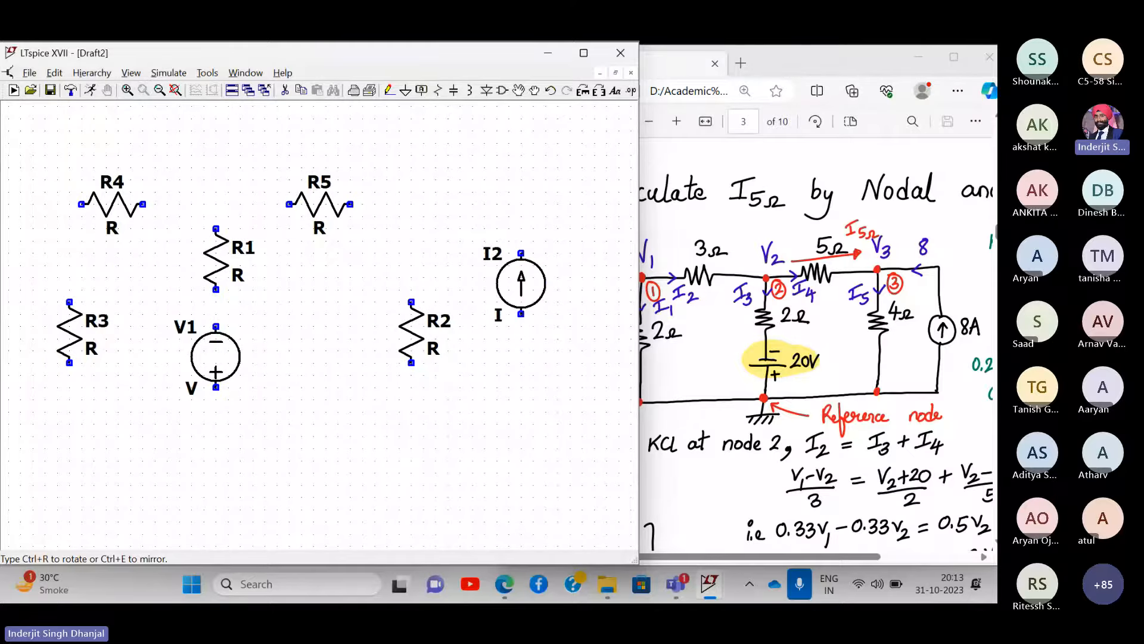
left_click(532, 297)
key("Escape")
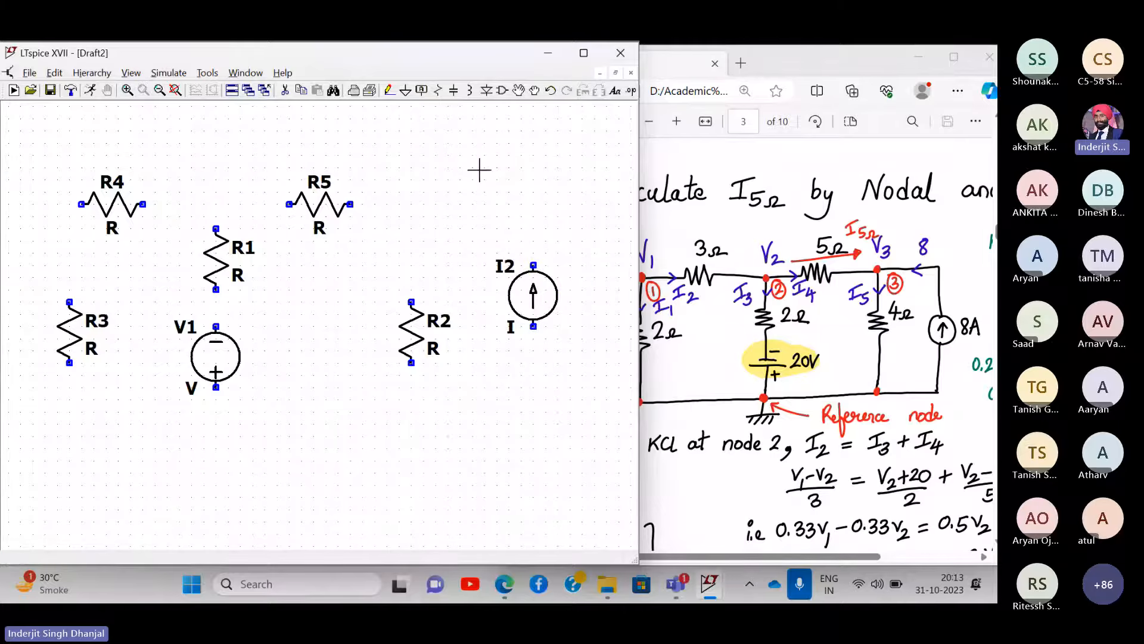
left_click(175, 90)
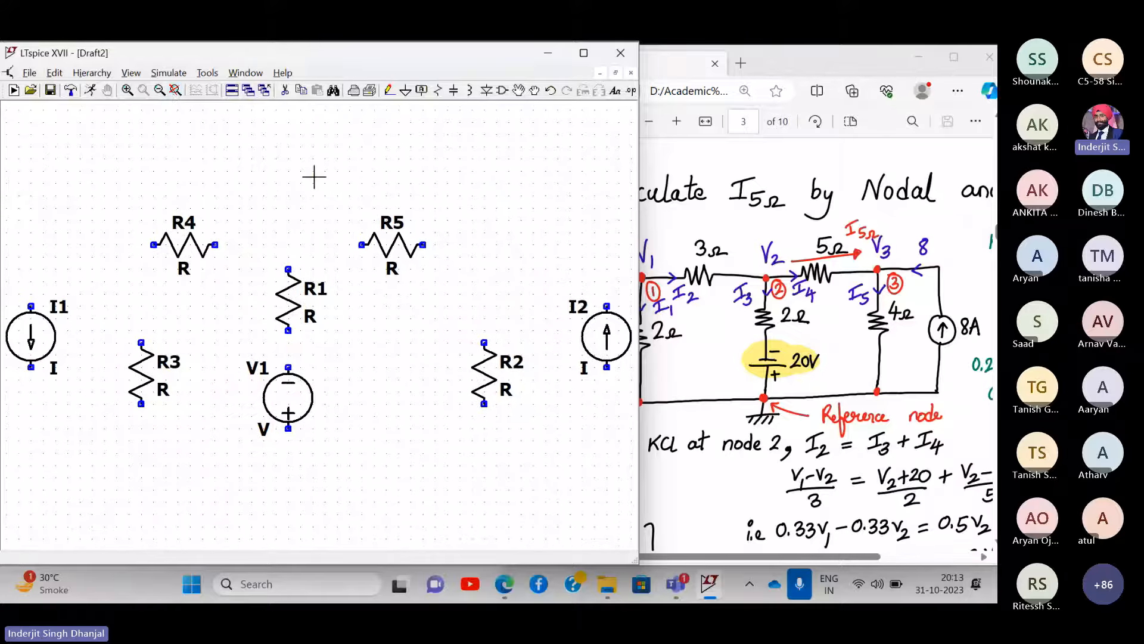
- Widen the lecture PDF window leftward and zoom in on its circuit diagram
left_click_drag(314, 176, 307, 174)
left_click_drag(640, 177, 592, 171)
left_click_drag(597, 173, 574, 173)
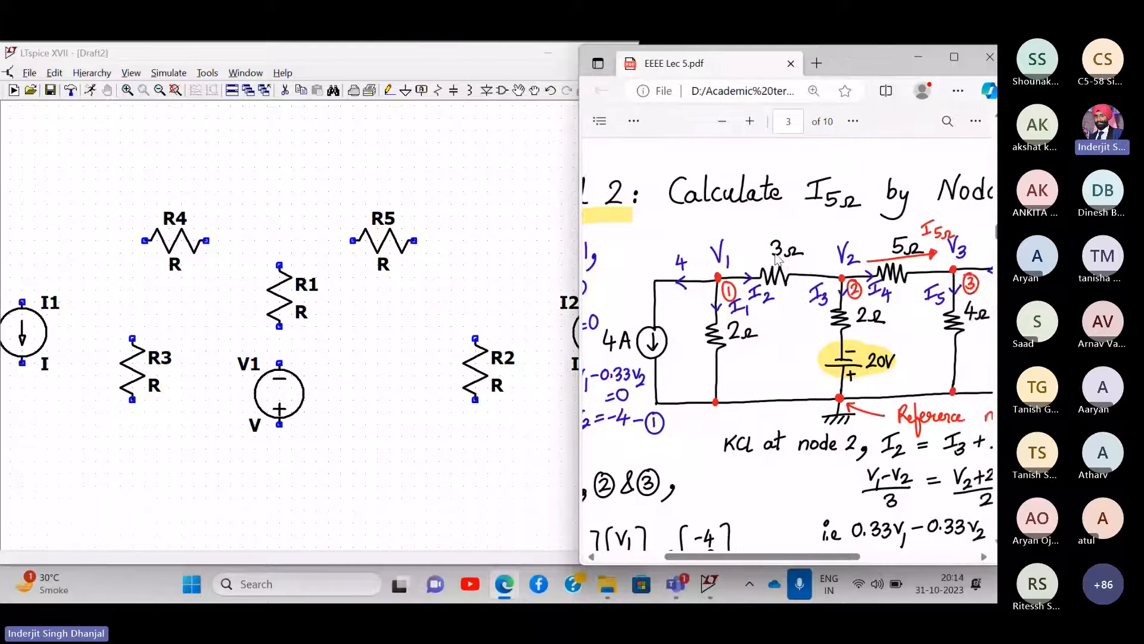
scroll(777, 260, "left", 2)
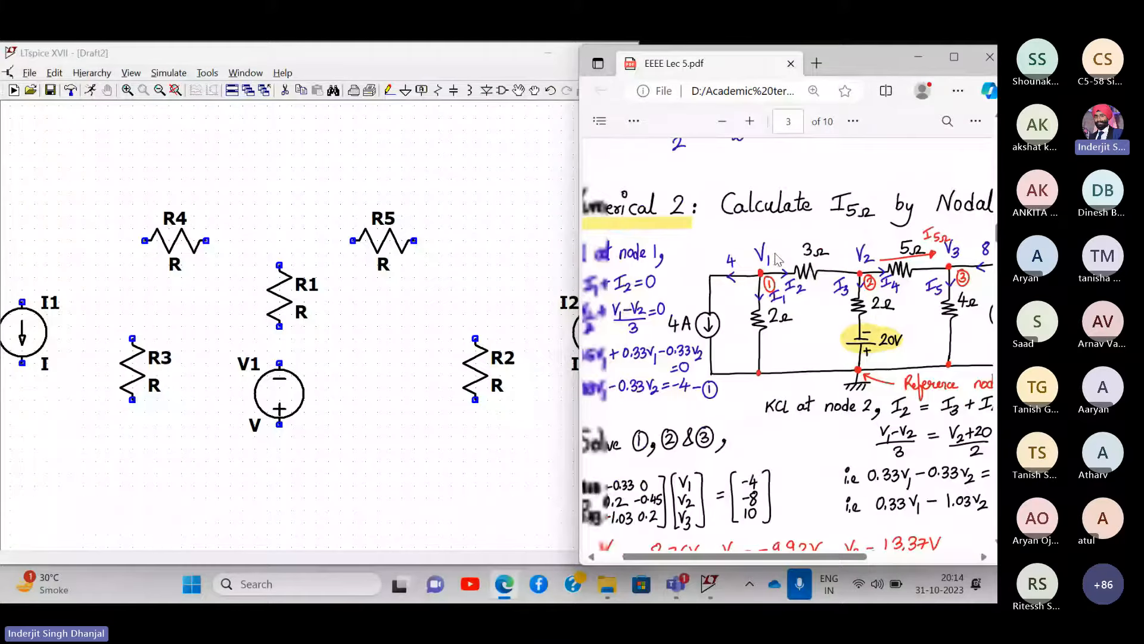
scroll(822, 246, "right", 1)
scroll(823, 246, "up", 1)
scroll(822, 244, "up", 1)
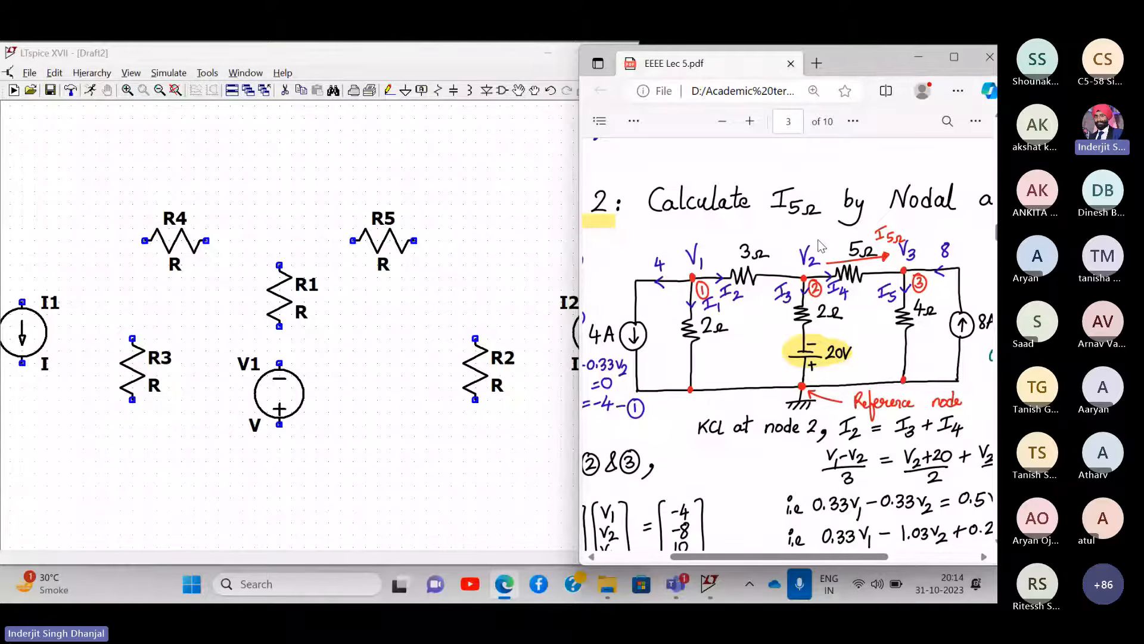
- Bring LTspice back and narrow its window so the PDF fits beside it
left_click(435, 168)
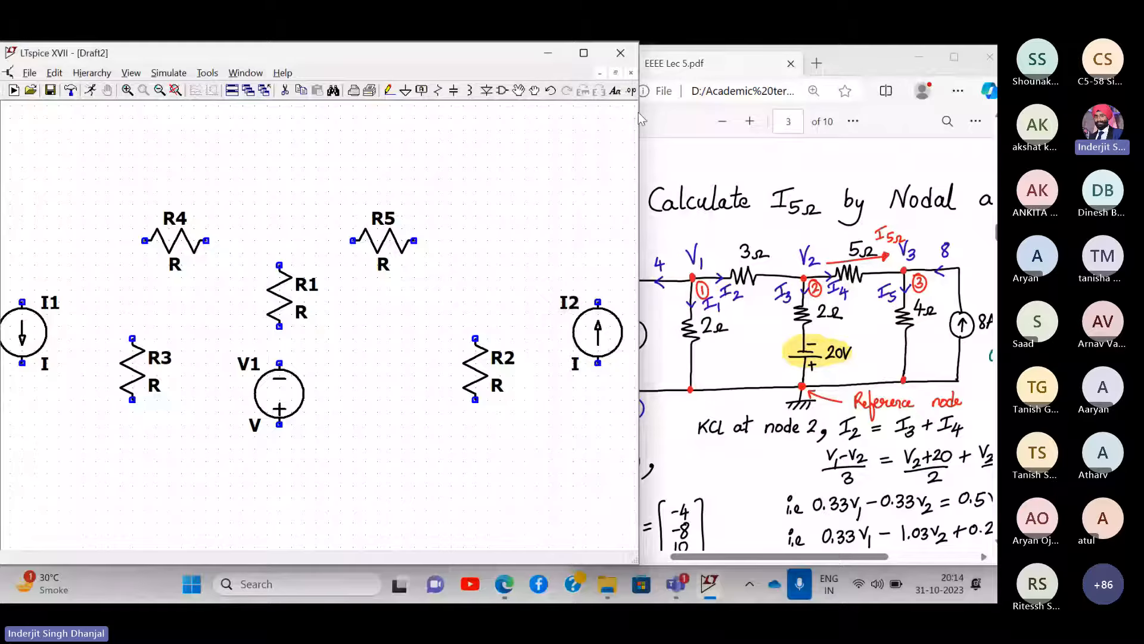
left_click_drag(638, 112, 583, 113)
left_click_drag(317, 163, 329, 152)
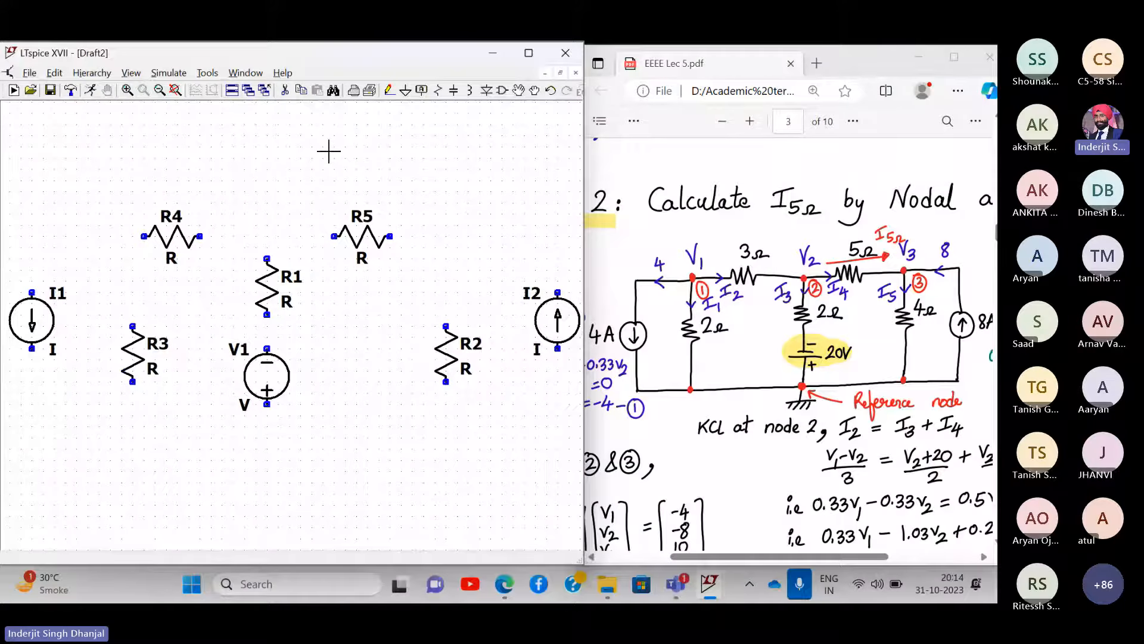
- Move R3 slightly to the left
left_click(520, 90)
left_click(134, 340)
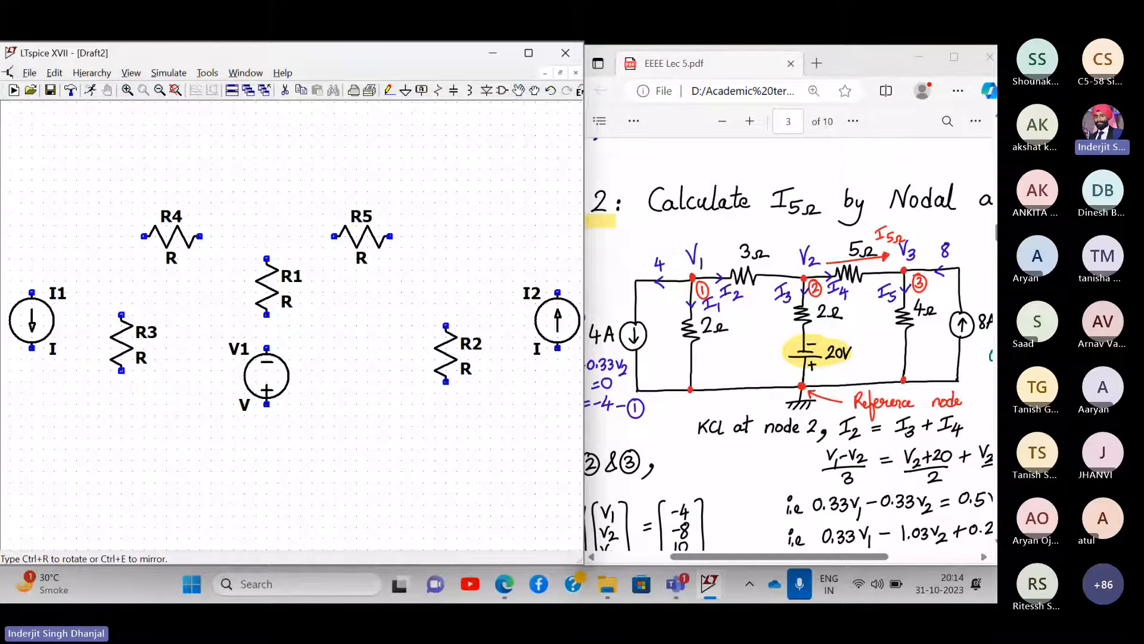
left_click(122, 341)
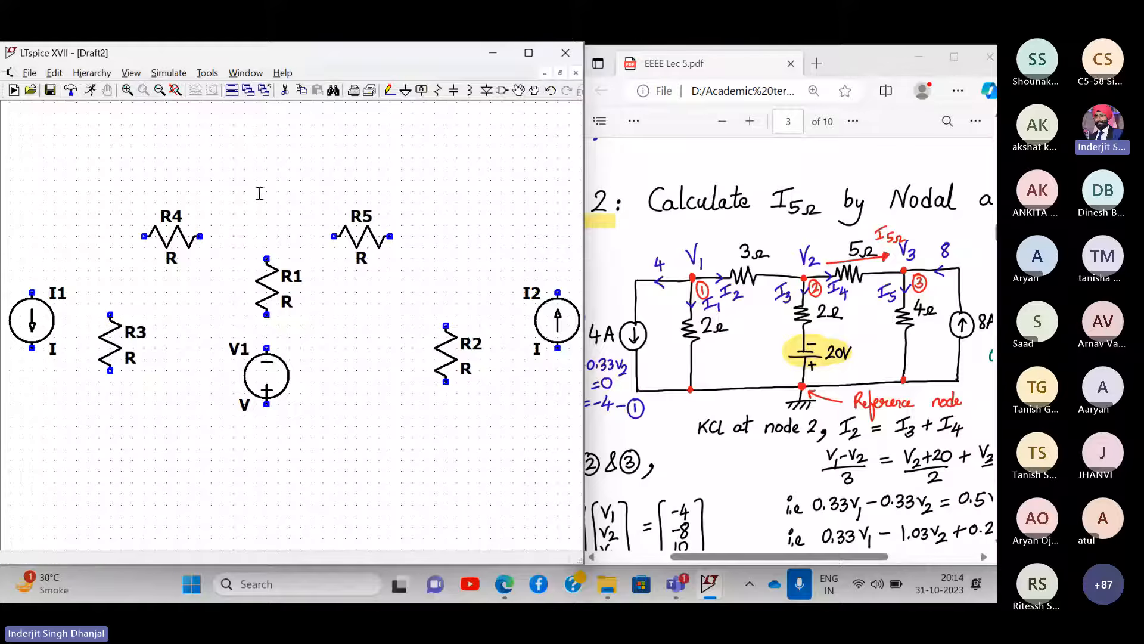
- Draw a wire loop from I2's top over R5 and R4 to I1, returning along the bottom to I2
left_click(388, 90)
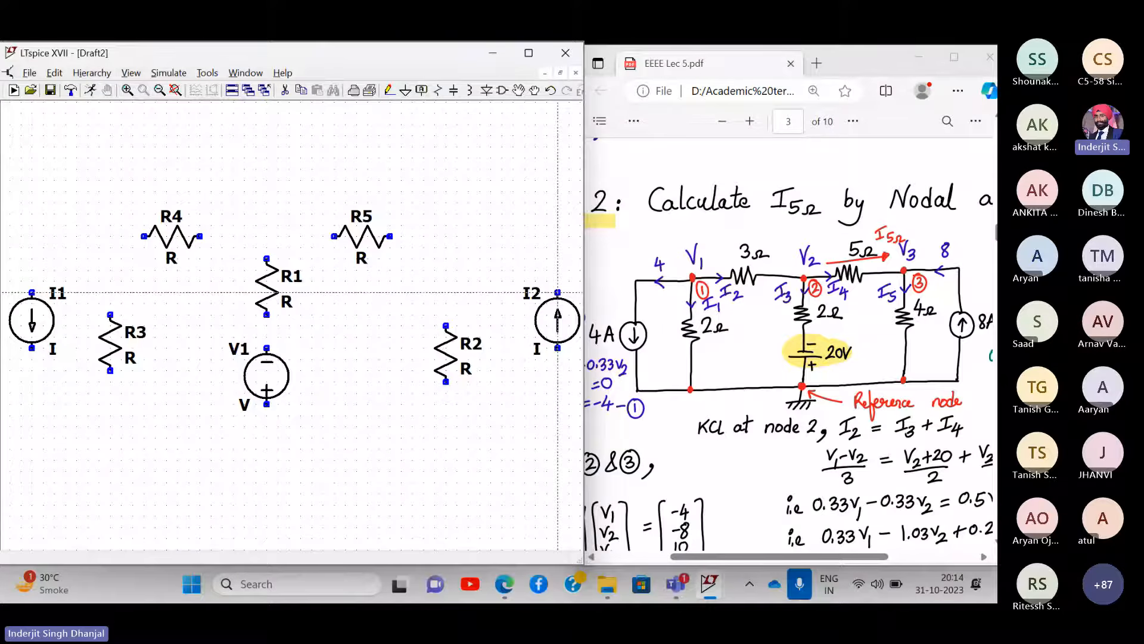
left_click(557, 293)
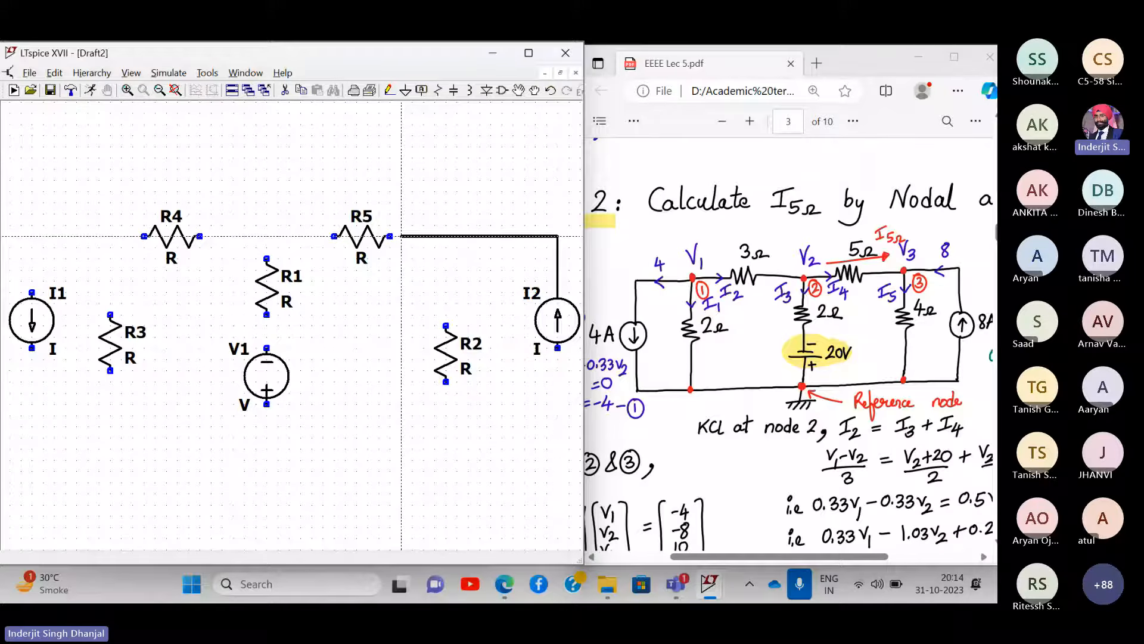
left_click(390, 236)
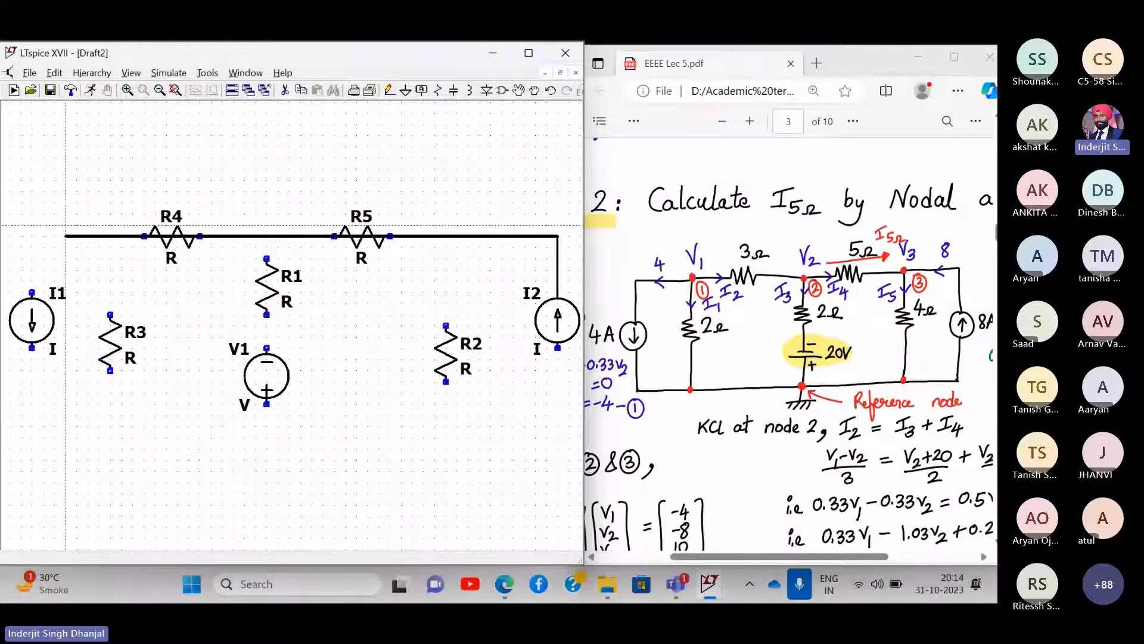
left_click(31, 293)
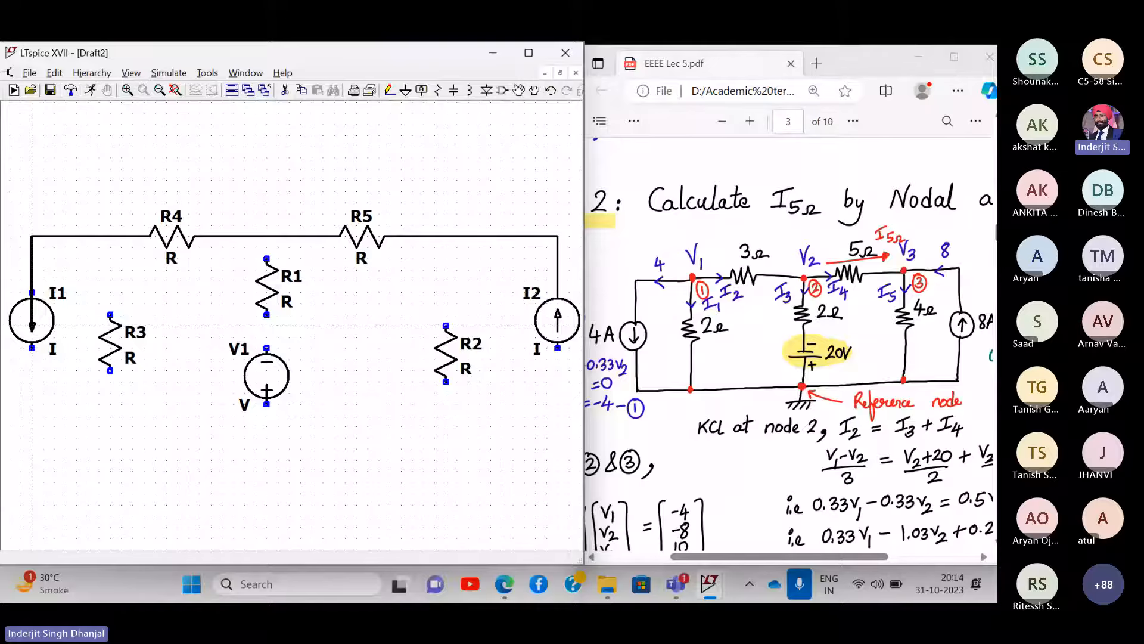
left_click(31, 449)
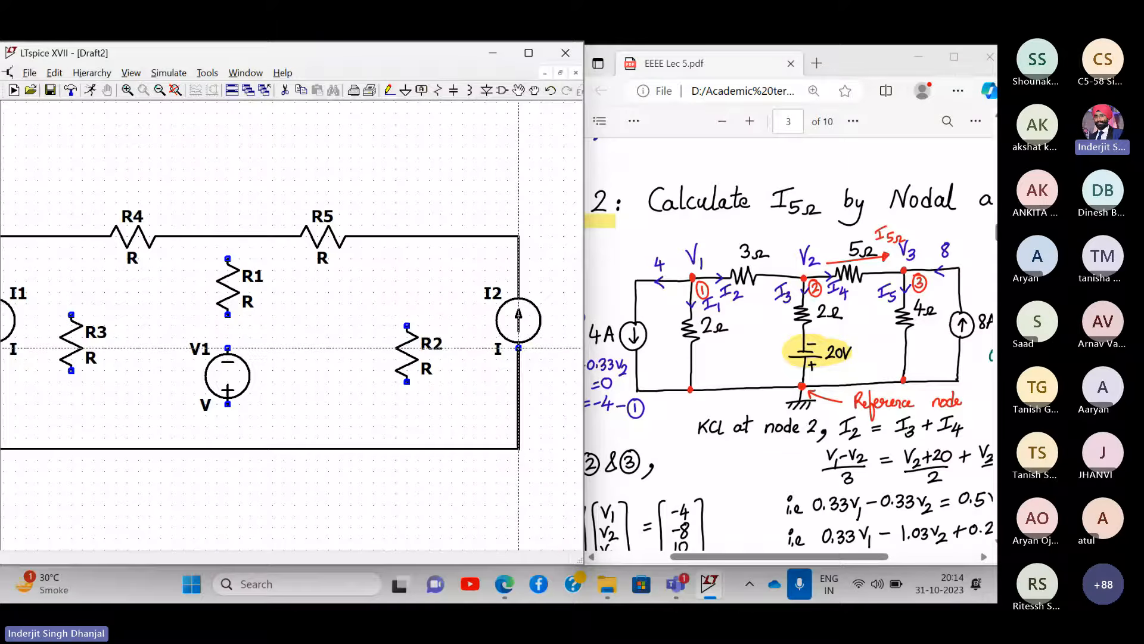
left_click(519, 348)
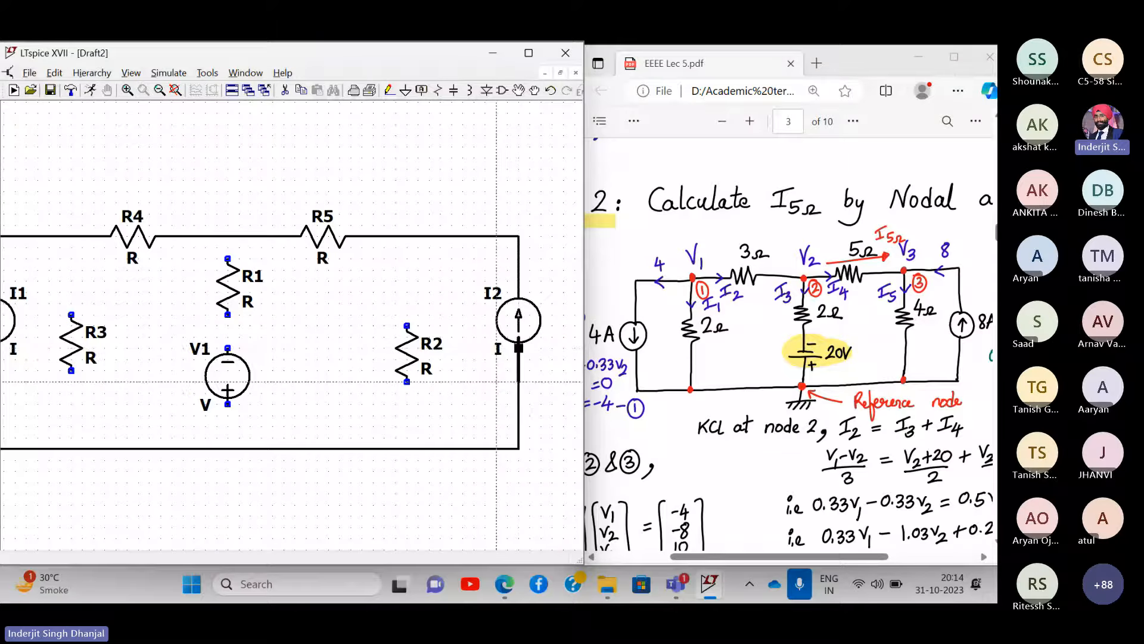
key("Escape")
- Delete the bottom return wire with the Cut tool
left_click_drag(433, 259, 462, 252)
left_click(285, 90)
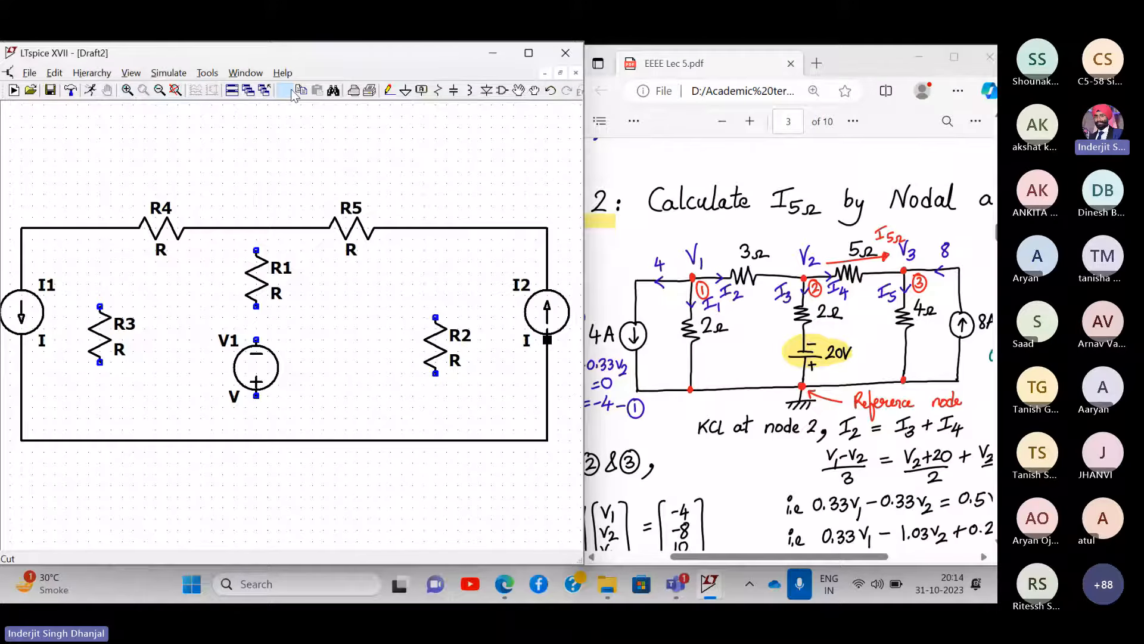
left_click(391, 440)
- Cut the seven remaining wire segments around I1, R4, R5 and I2, leaving all parts unwired
left_click(548, 384)
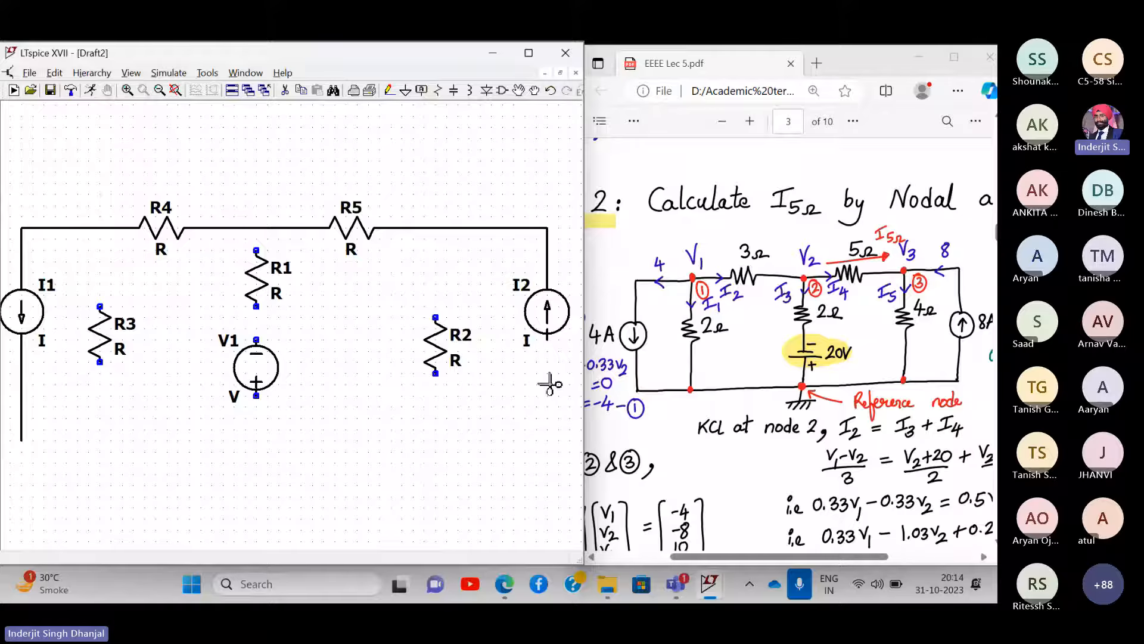
left_click(547, 258)
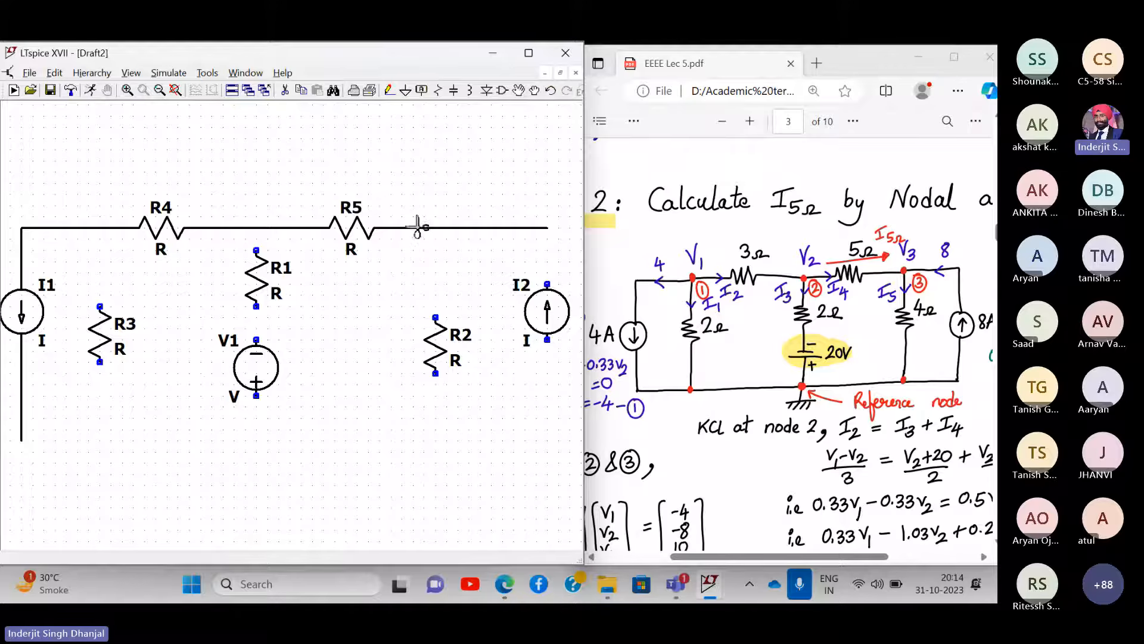
left_click(418, 228)
left_click(256, 228)
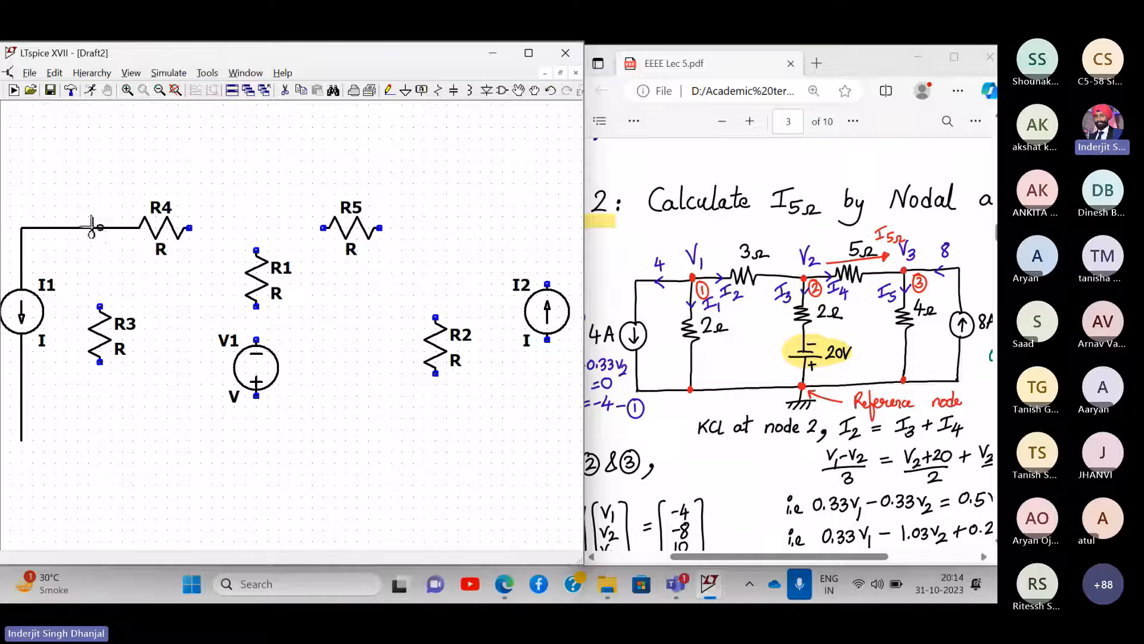
left_click(72, 227)
left_click(21, 258)
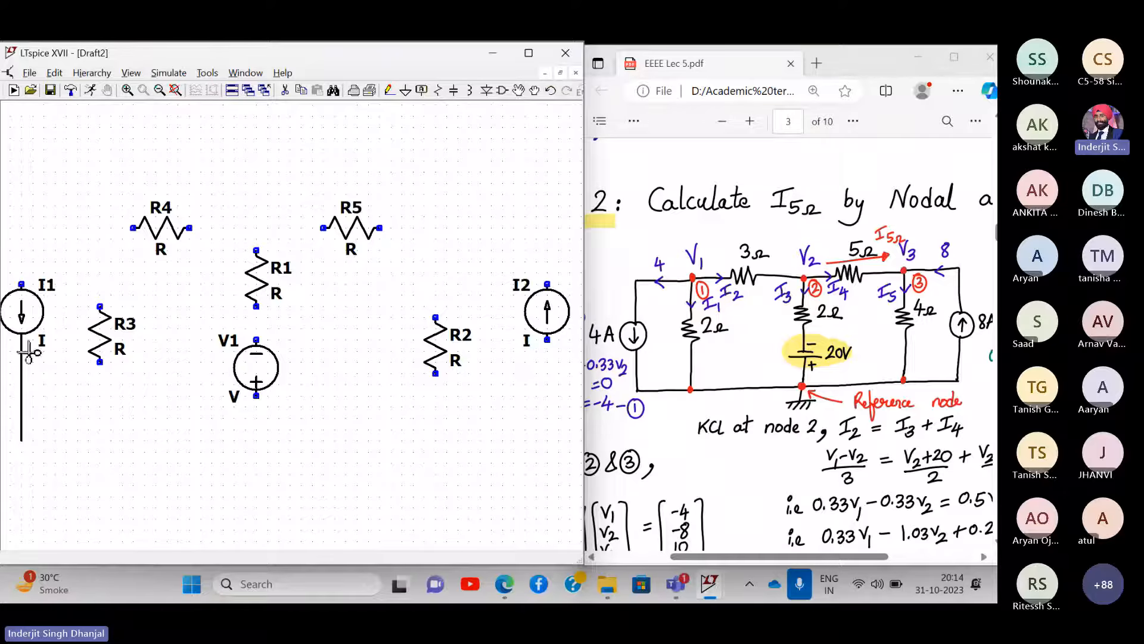
left_click(20, 374)
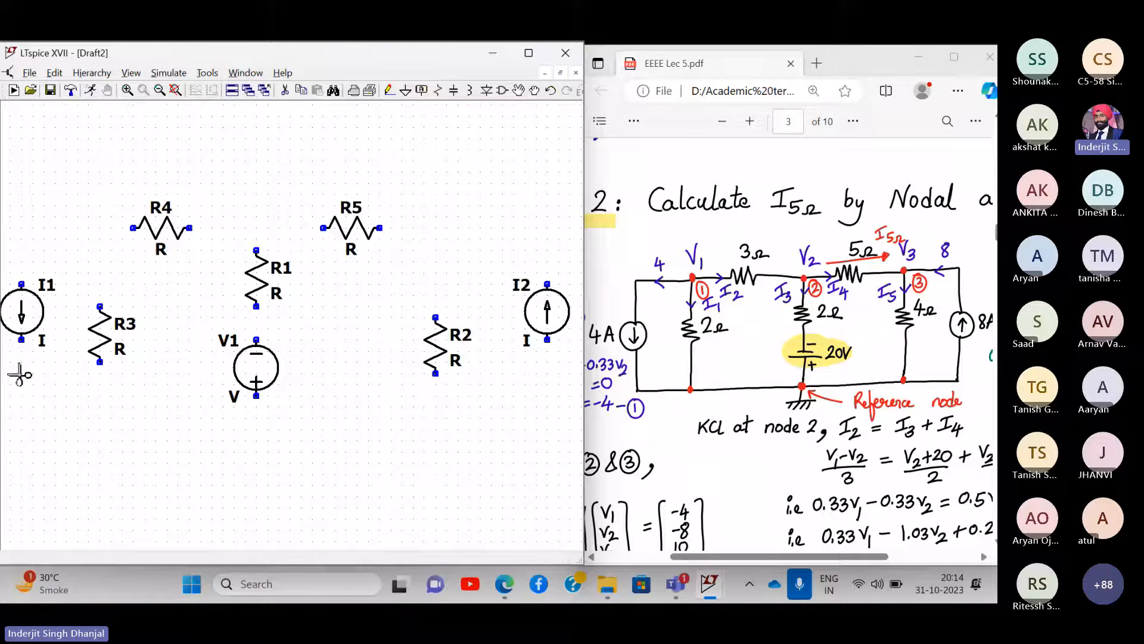
key("F3")
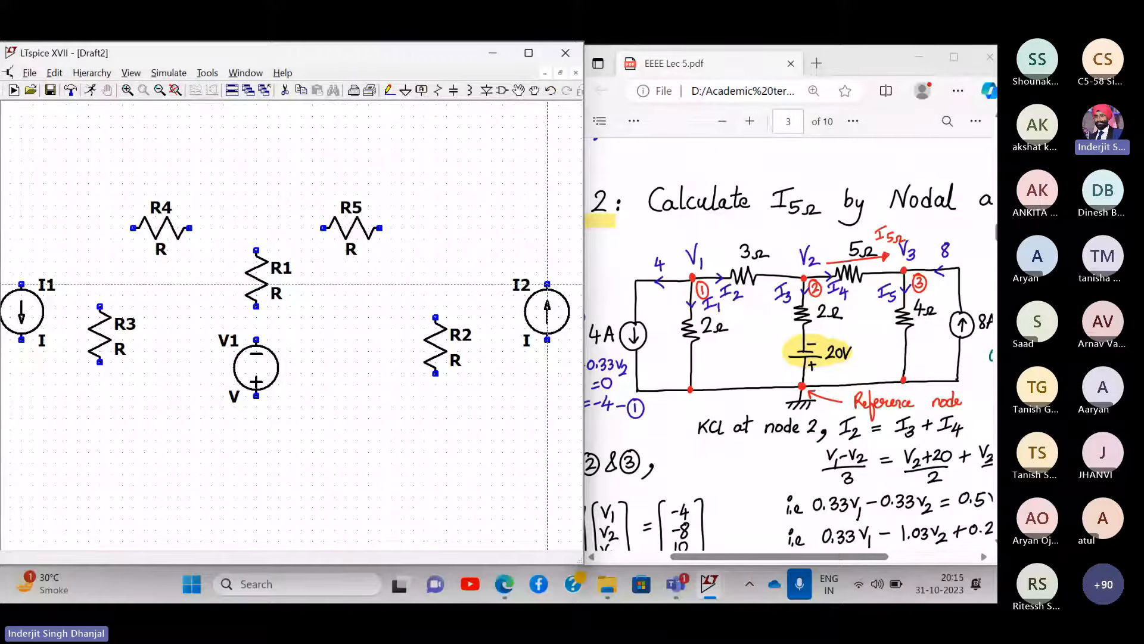
- Wire I2's top pin to R5's right end and run a bottom wire from I1 to I2's lower pin
left_click(547, 284)
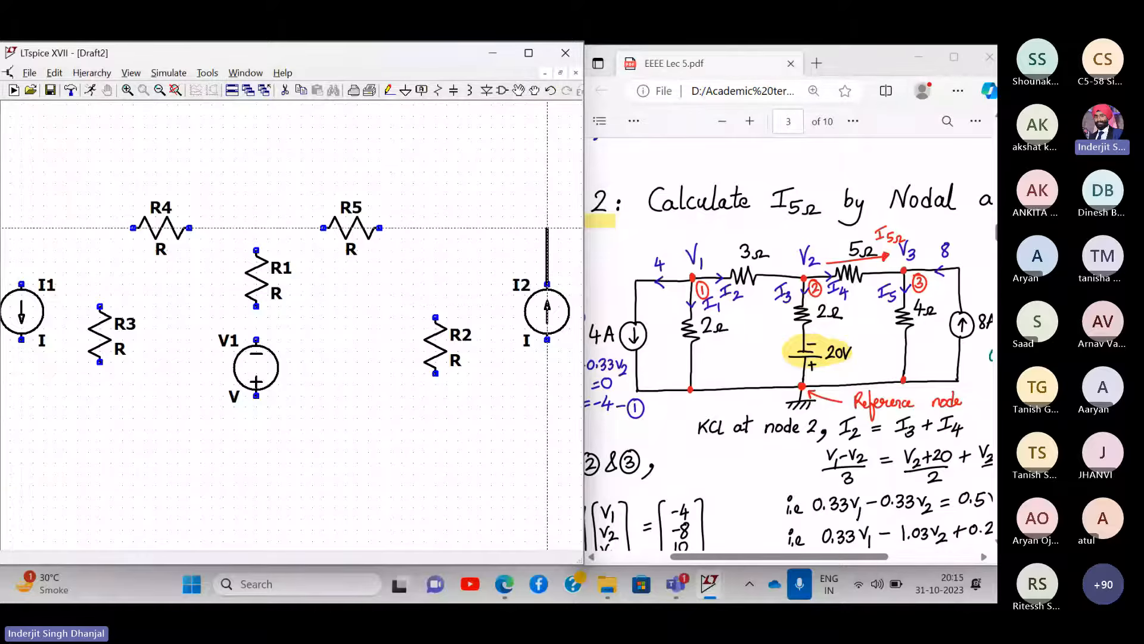
left_click(547, 227)
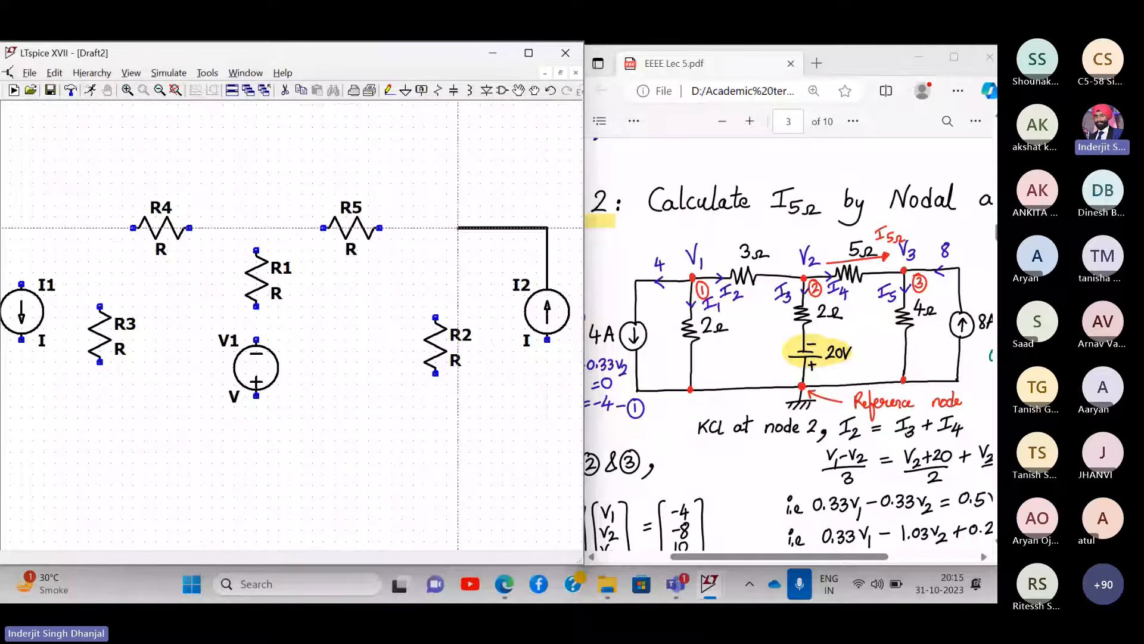
left_click(379, 227)
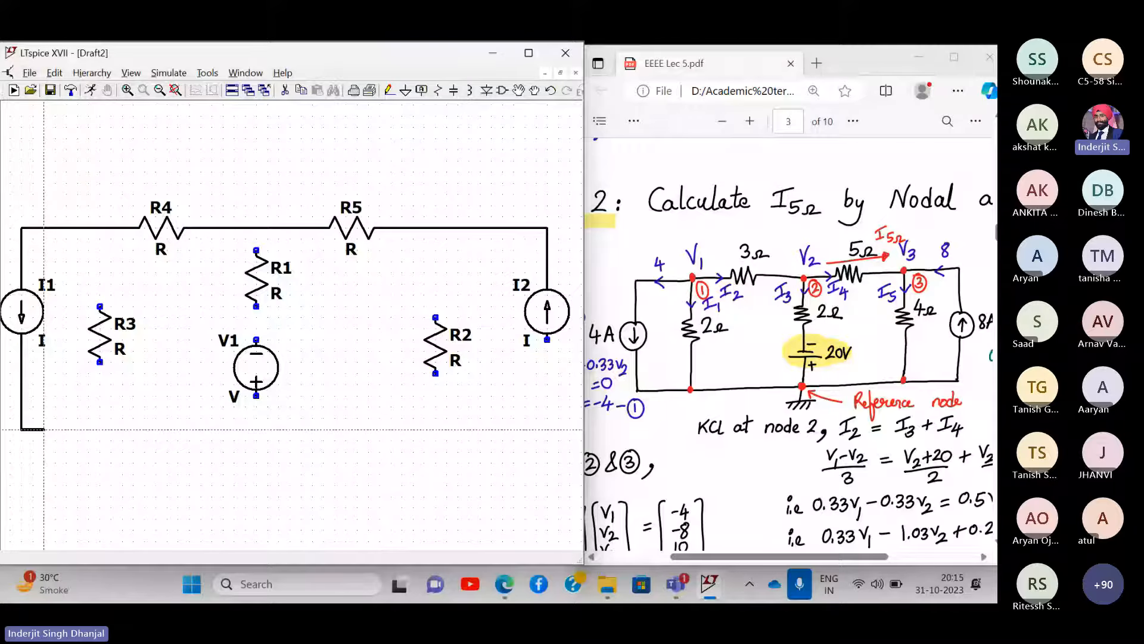
left_click(547, 429)
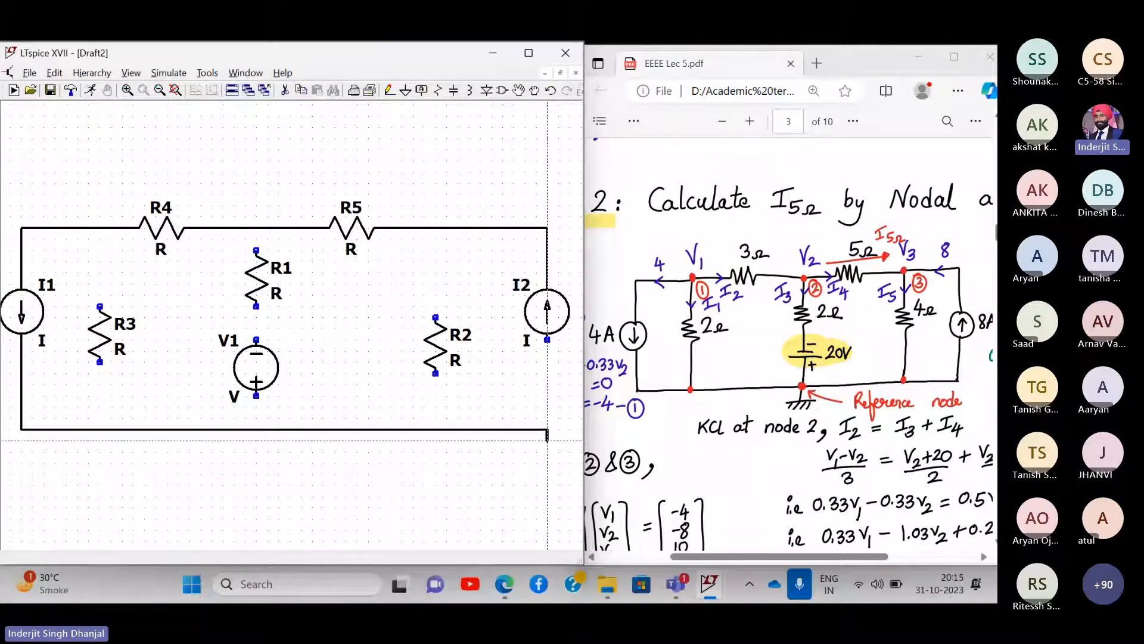
left_click(537, 340)
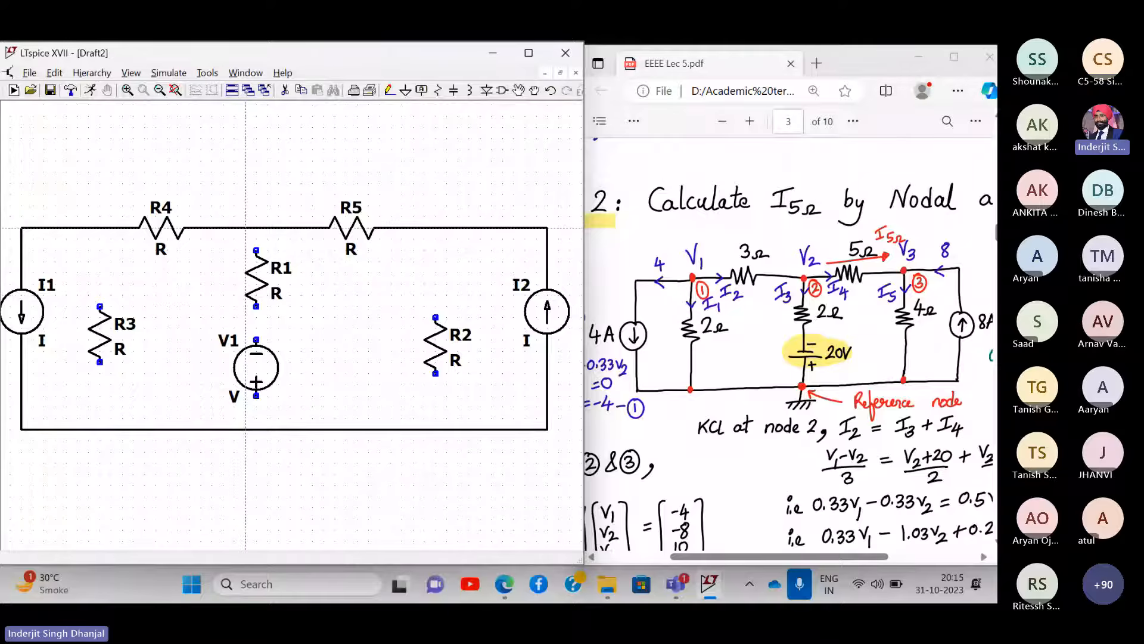
- Wire the R1–V1 branch and the R2 branch from the top wire down to the bottom wire
left_click(256, 227)
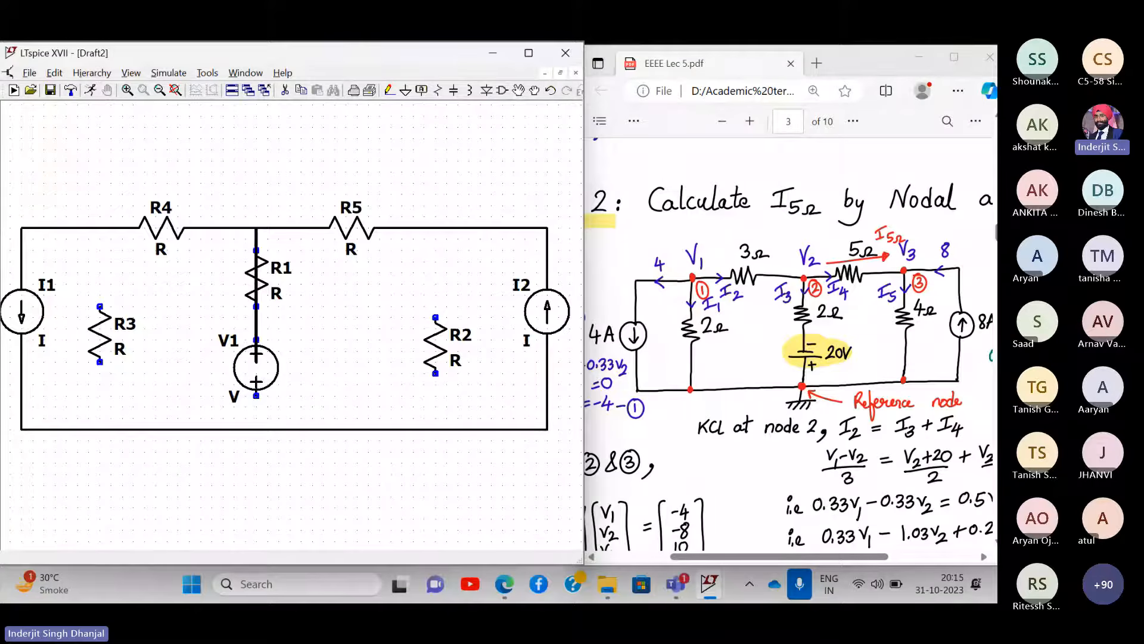
left_click(256, 429)
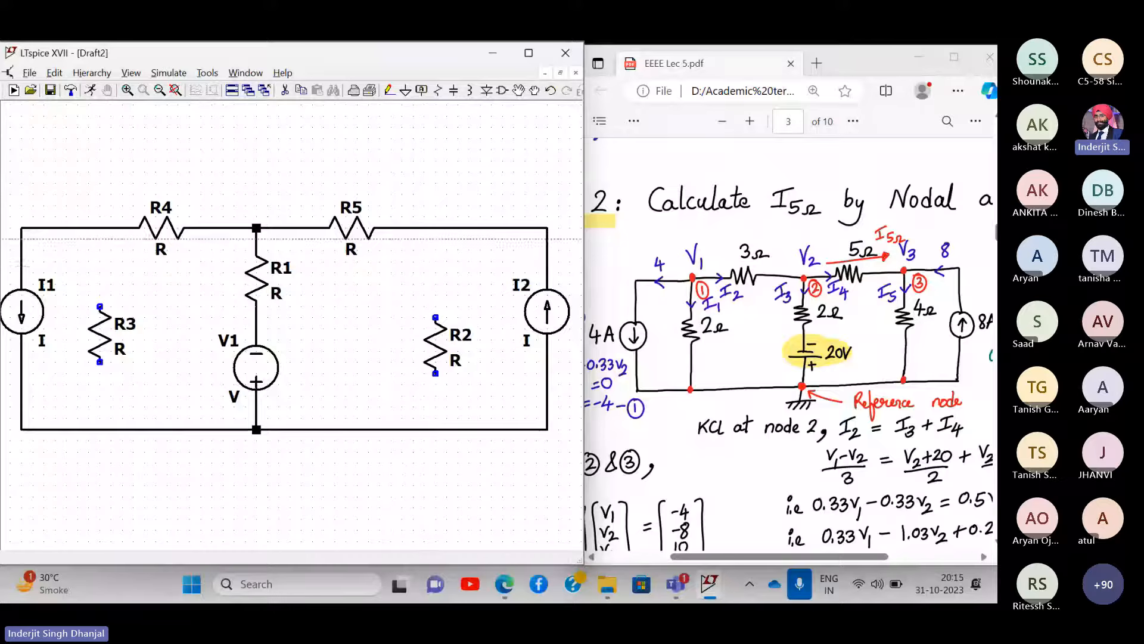
left_click(435, 227)
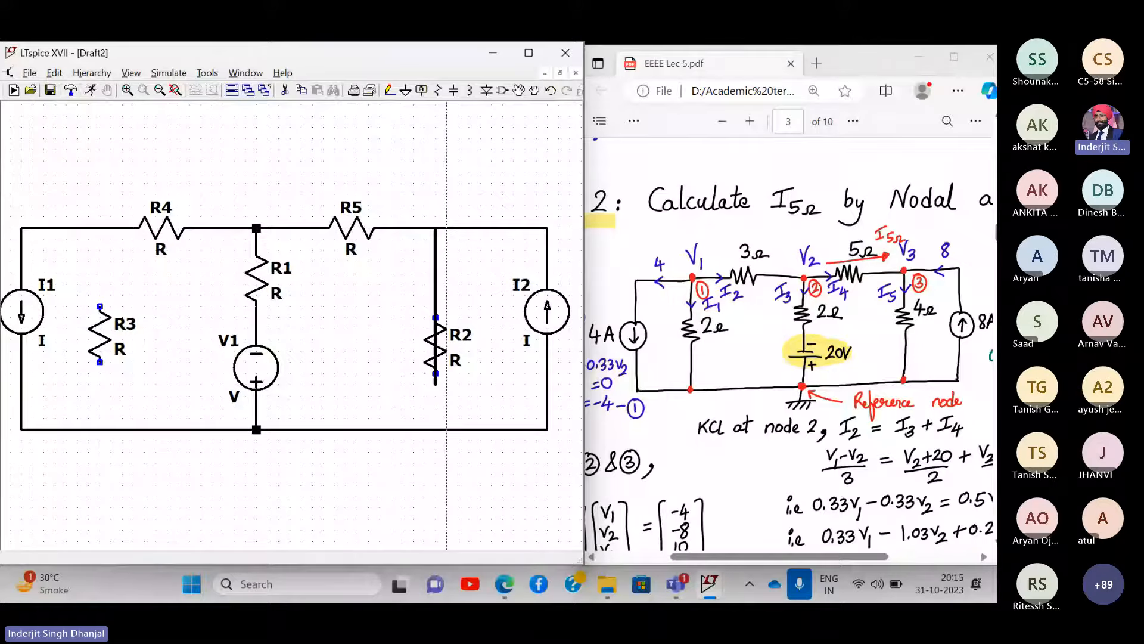
left_click(435, 429)
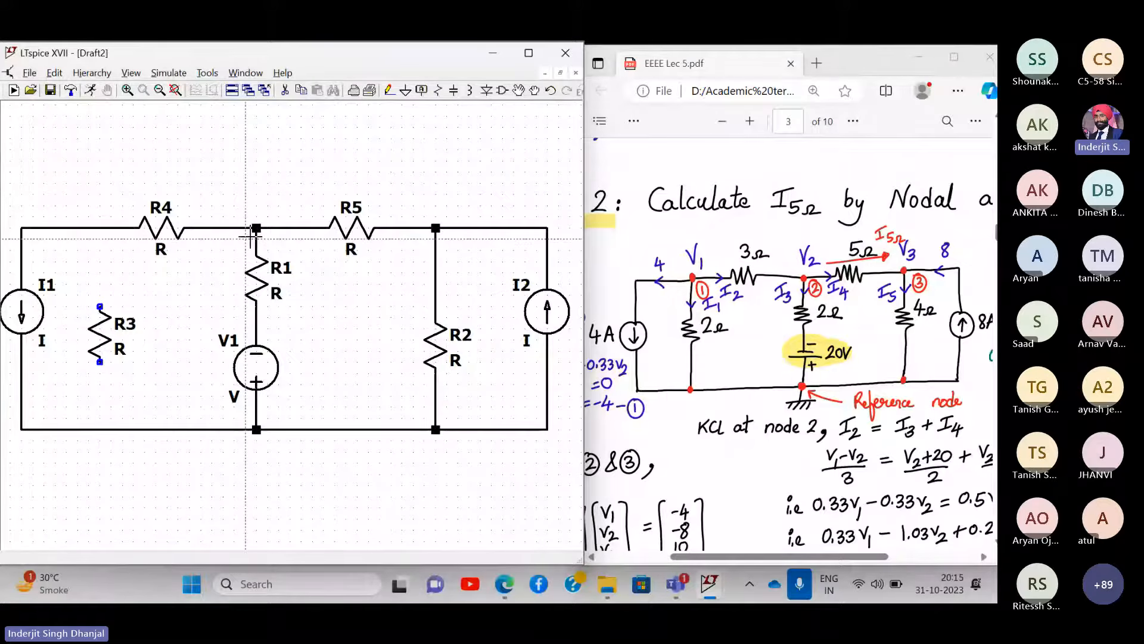
scroll(254, 227, "down", 1)
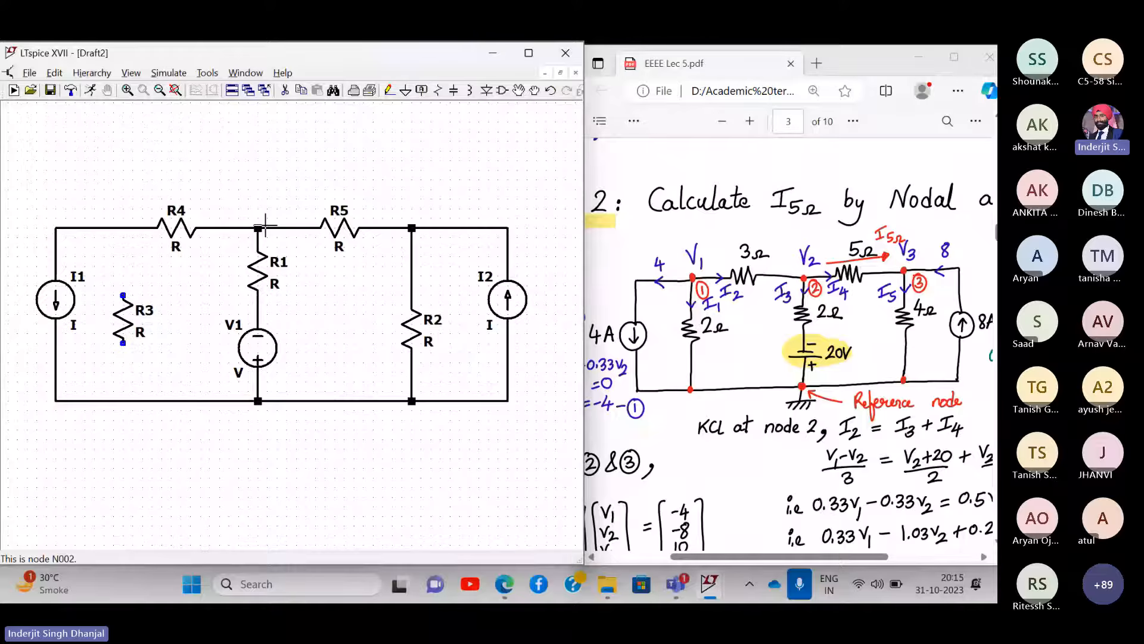
scroll(264, 225, "up", 2)
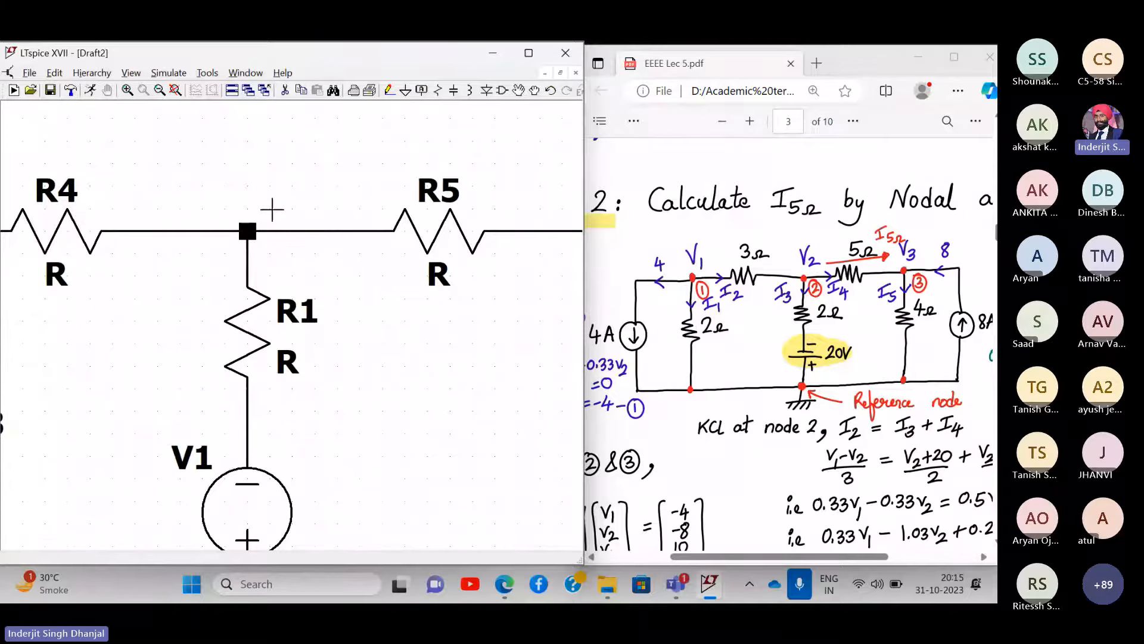
scroll(305, 267, "up", 1)
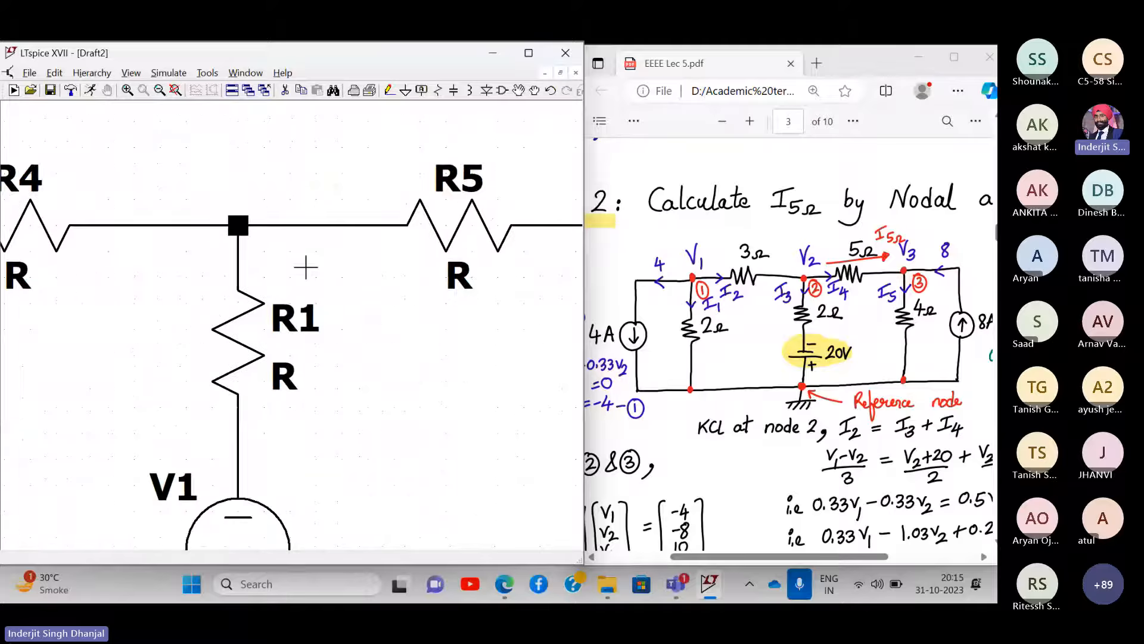
scroll(306, 268, "down", 2)
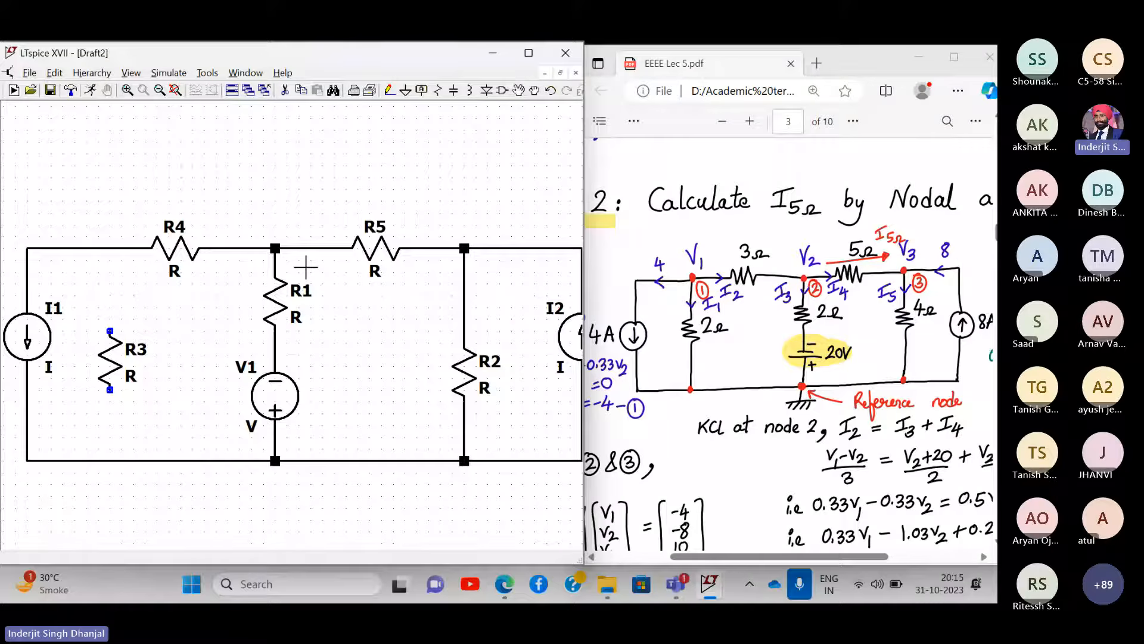
- Connect R3 between the top and bottom wires, then fit the whole circuit in view
left_click(389, 90)
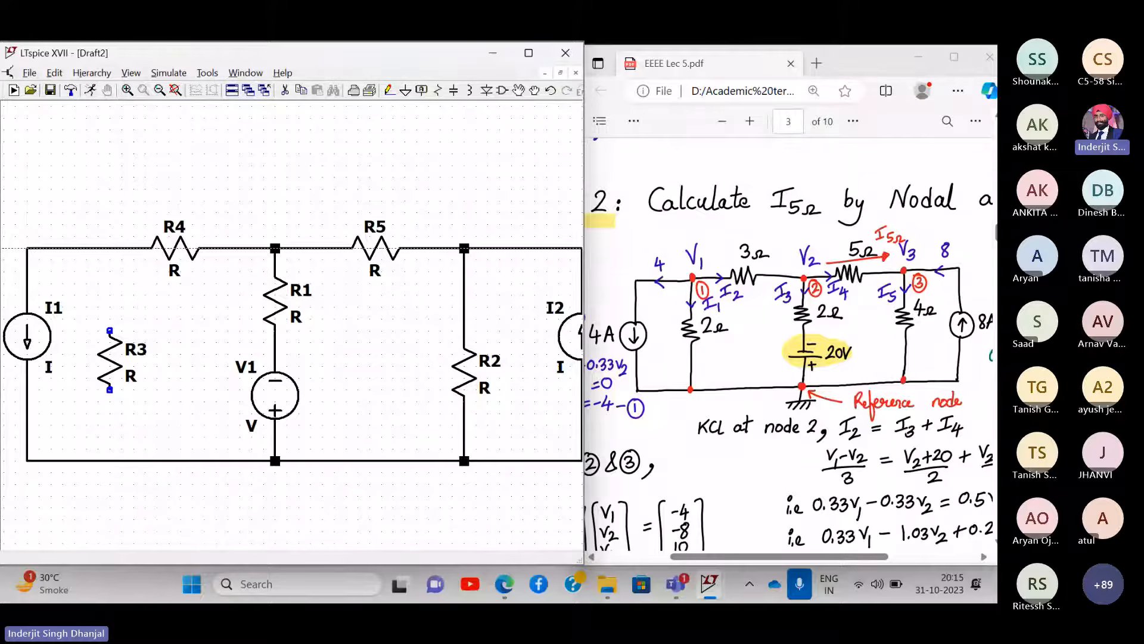
left_click(110, 247)
left_click(109, 329)
left_click(110, 391)
left_click(109, 460)
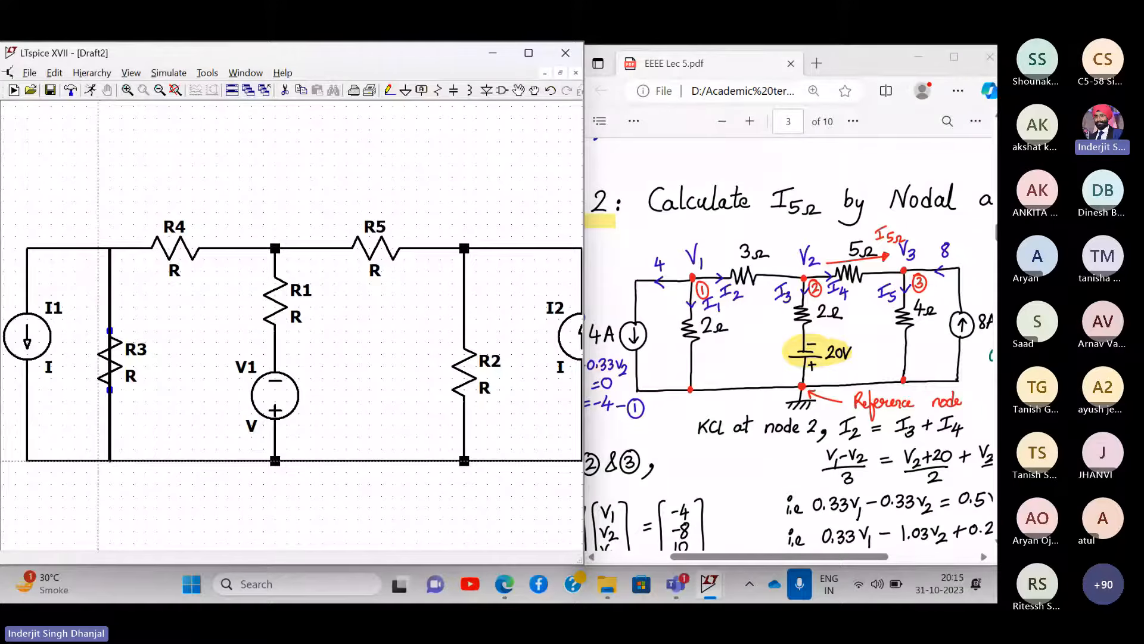
key("Escape")
left_click_drag(412, 395, 393, 343)
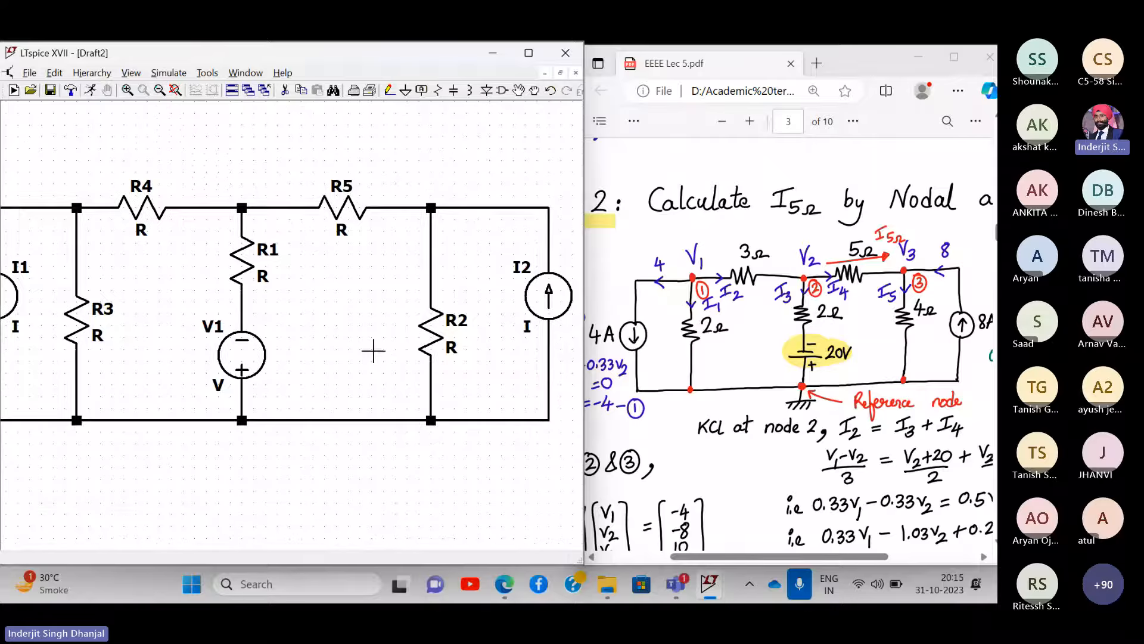
left_click(164, 91)
key("space")
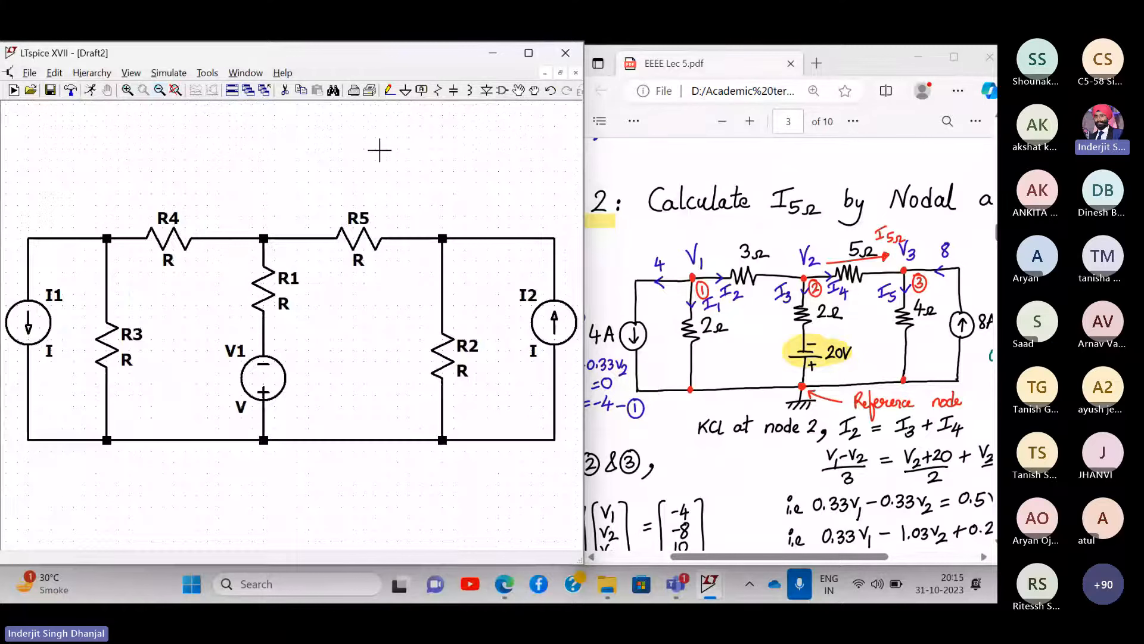
left_click_drag(369, 353, 368, 319)
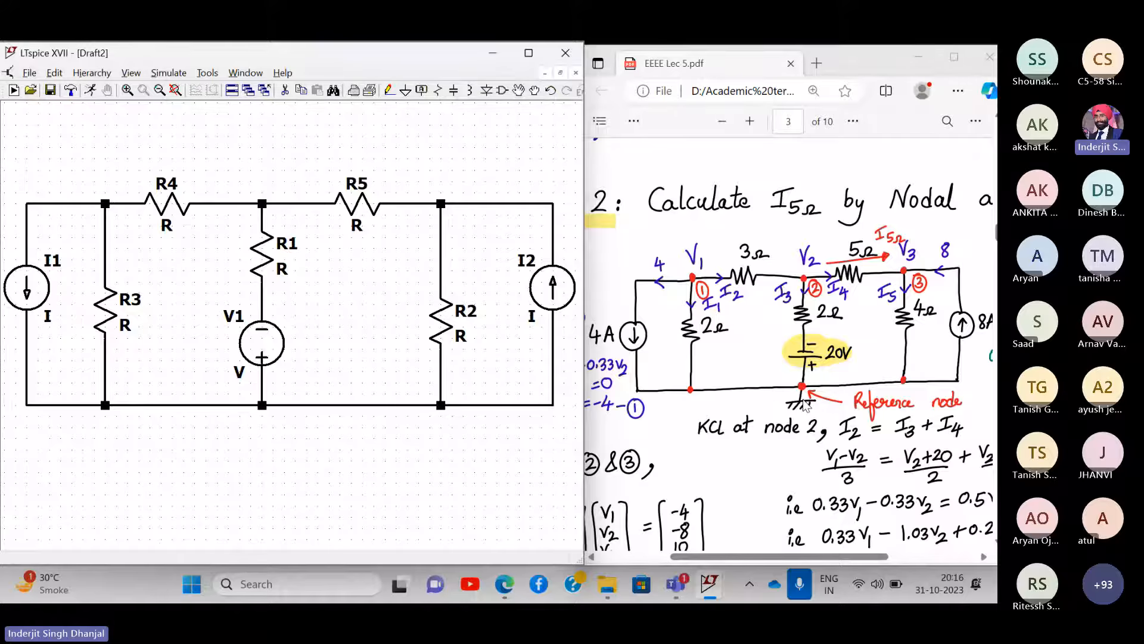
- Place a ground symbol under the bottom wire below V1 and wire it to that wire
left_click(406, 91)
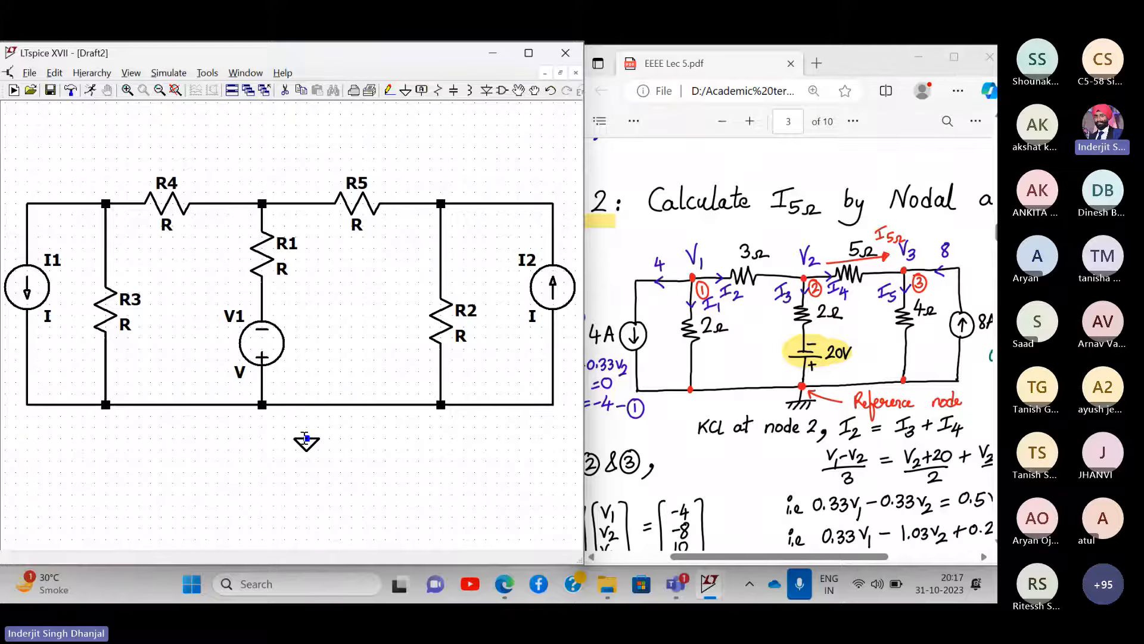
left_click(306, 441)
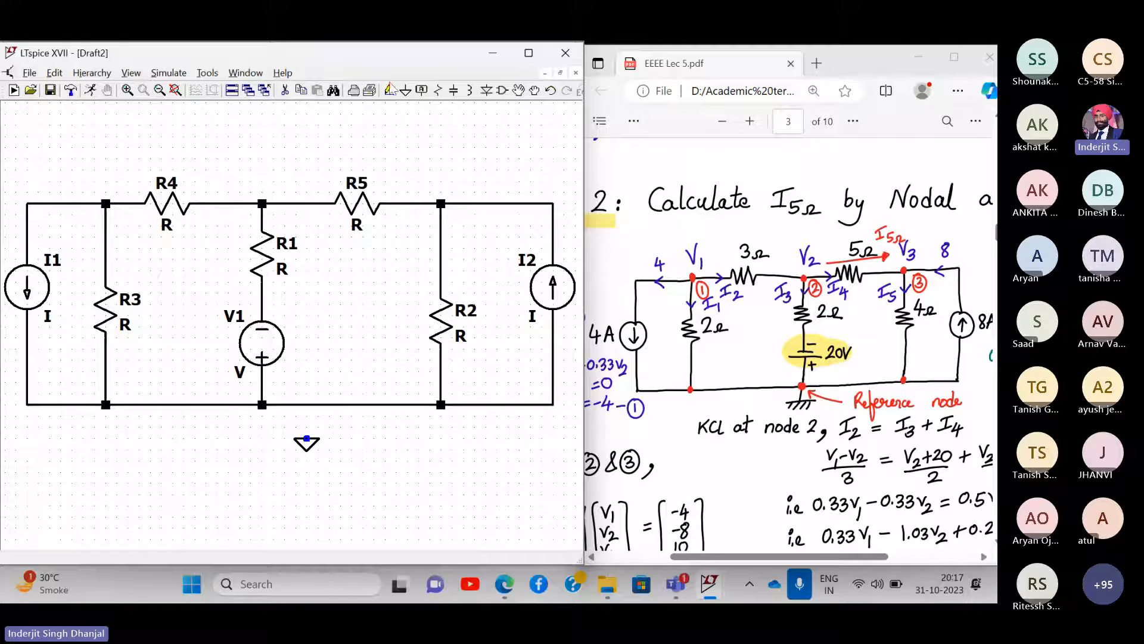
key("F3")
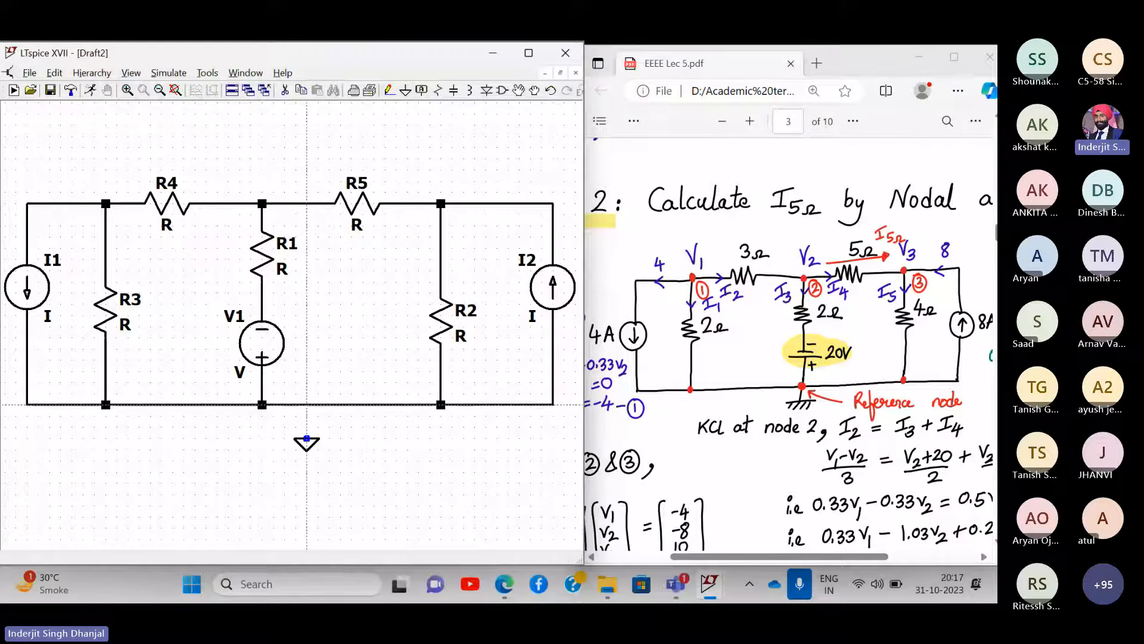
left_click(307, 404)
left_click(306, 441)
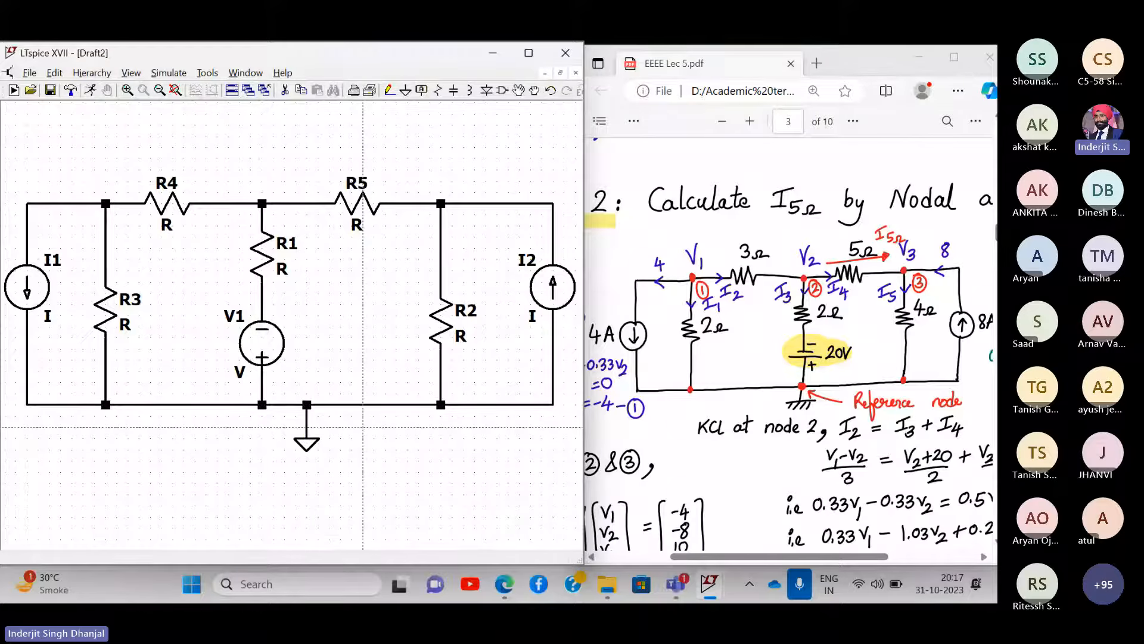
key("Escape")
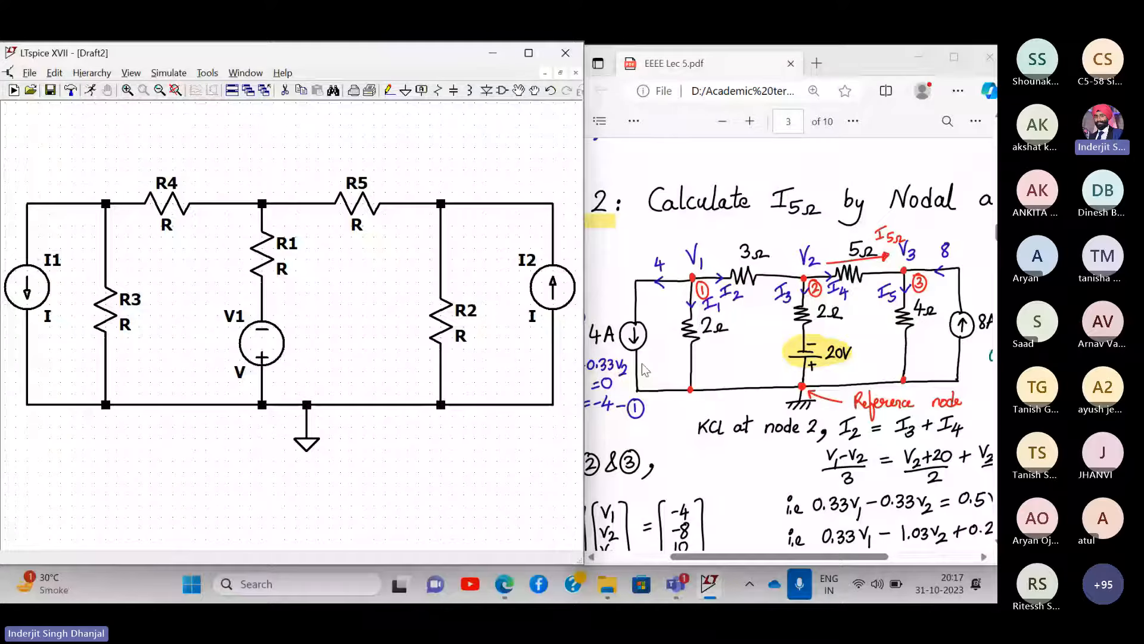
- Set current sources I1 to 4 and I2 to 8, and voltage source V1 to 20
right_click(40, 296)
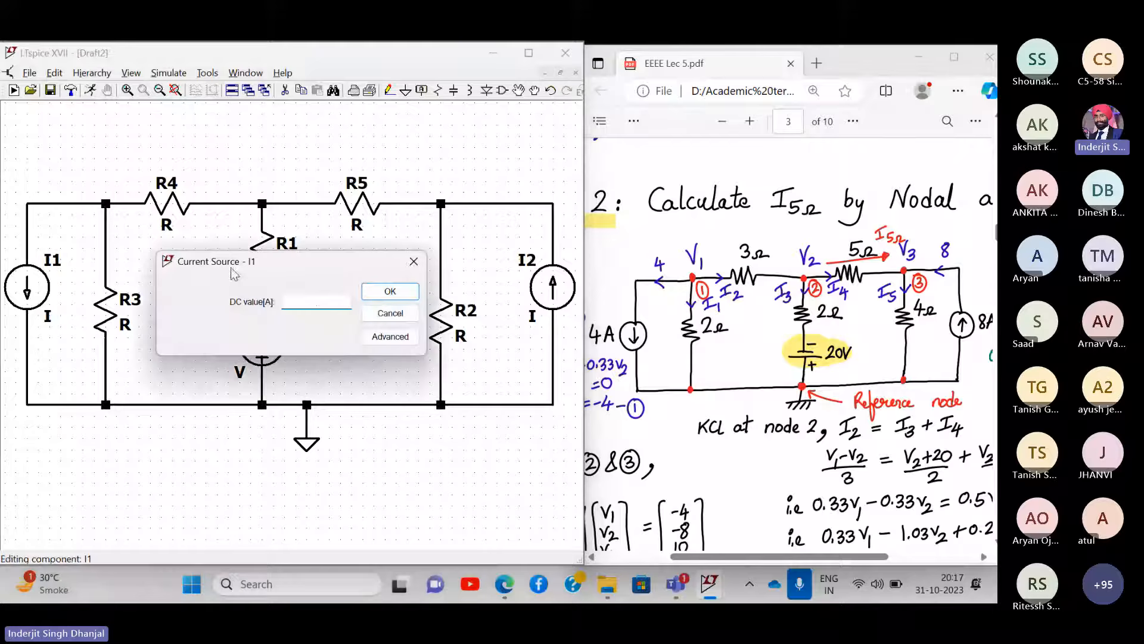
left_click(414, 262)
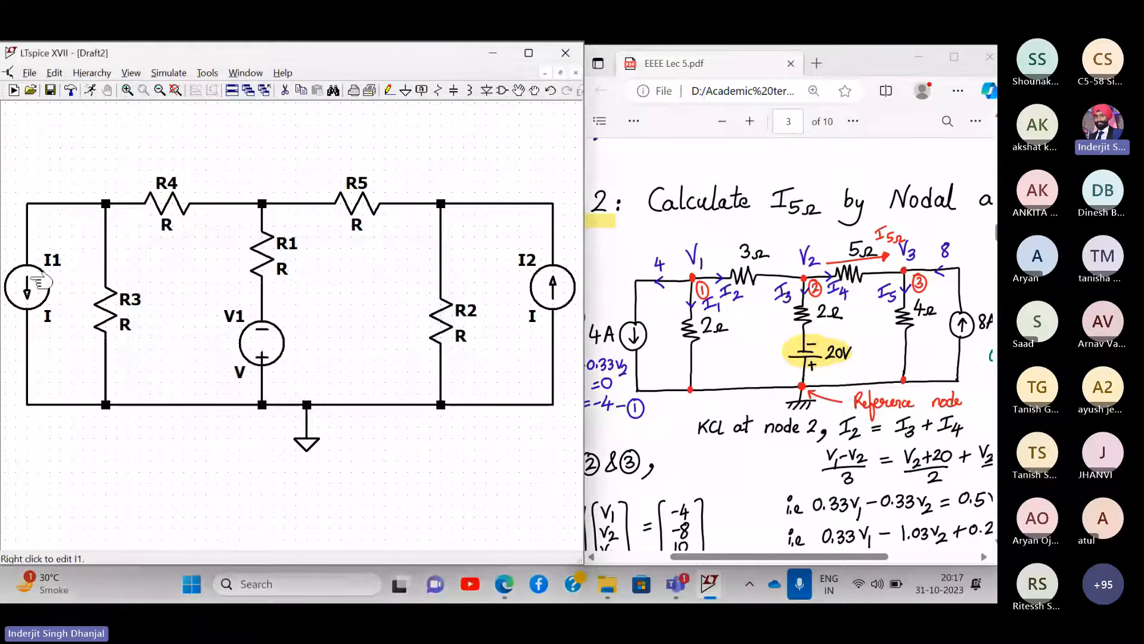
right_click(39, 282)
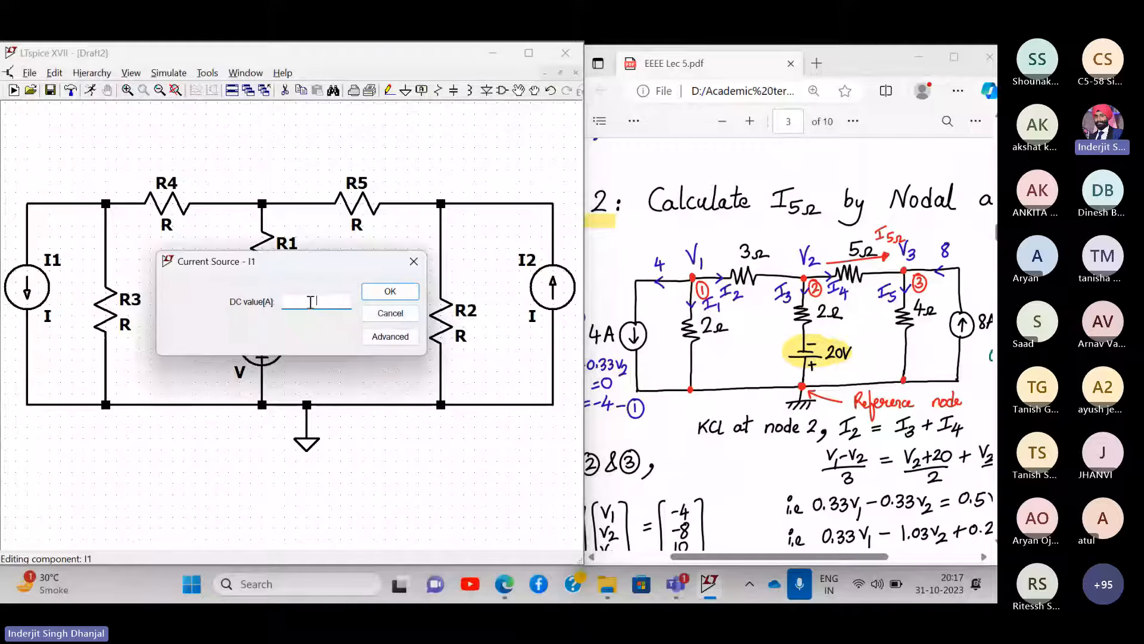
type("4")
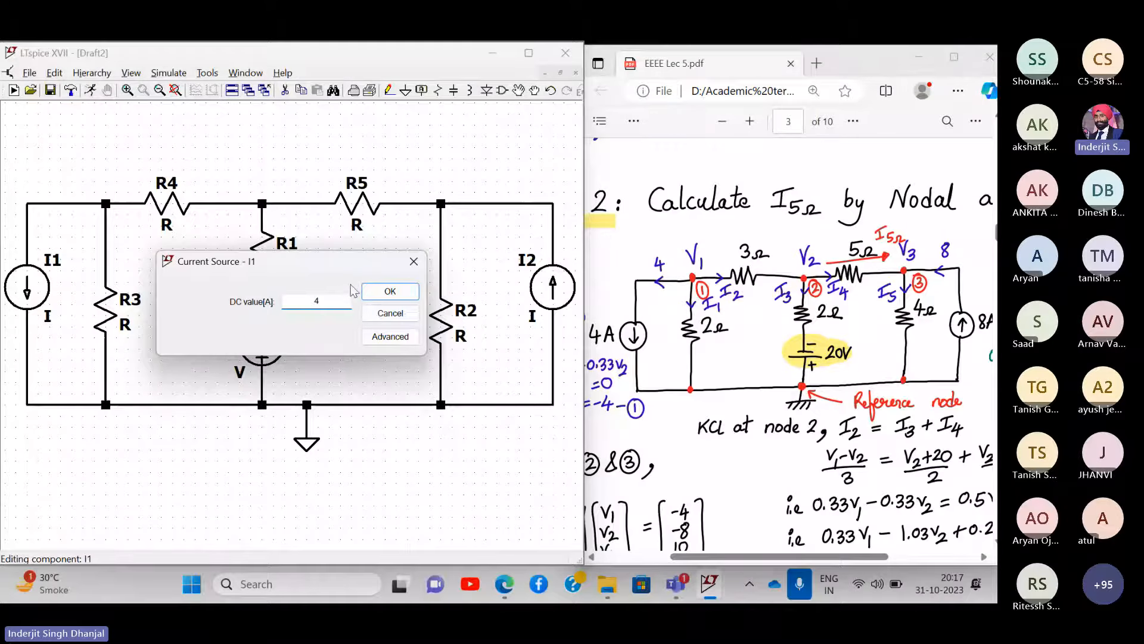
left_click(393, 294)
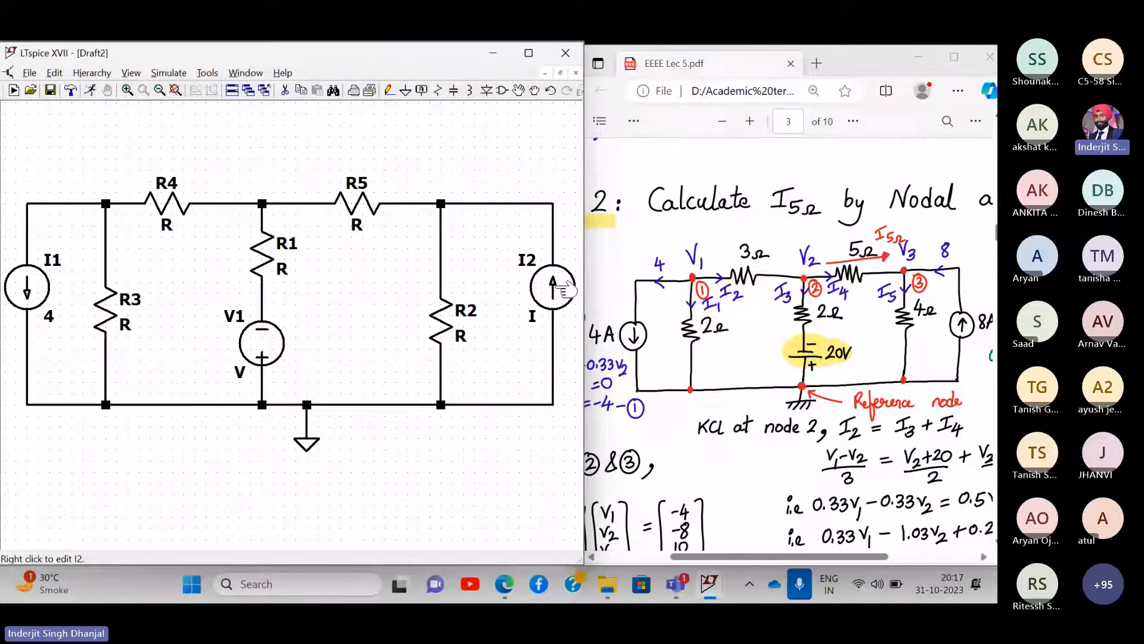
right_click(562, 288)
type("8")
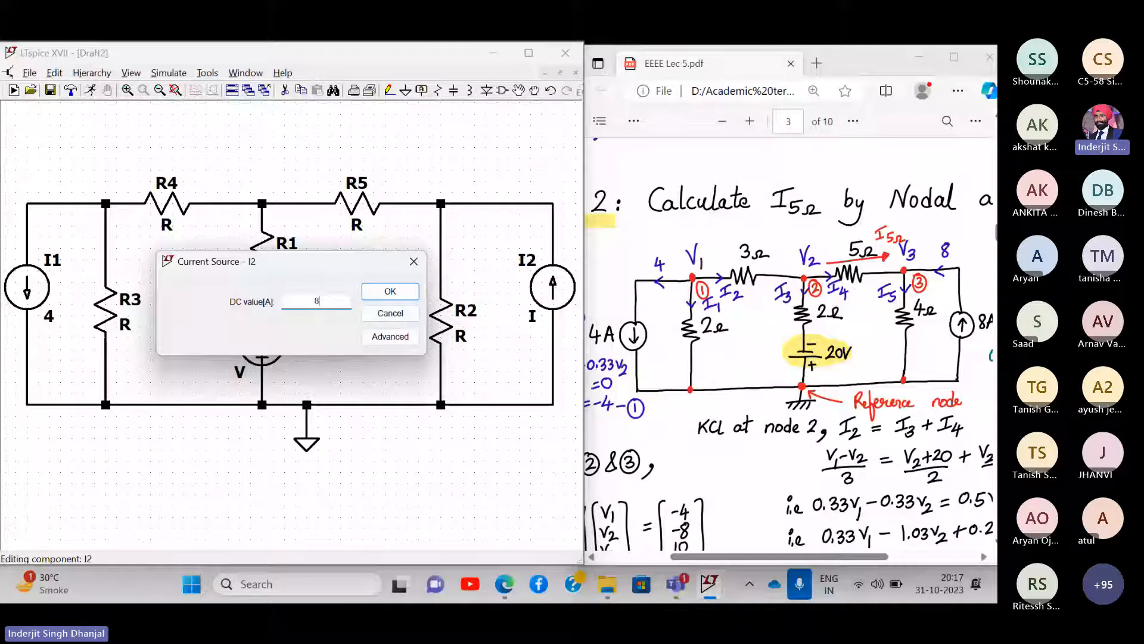
key("Return")
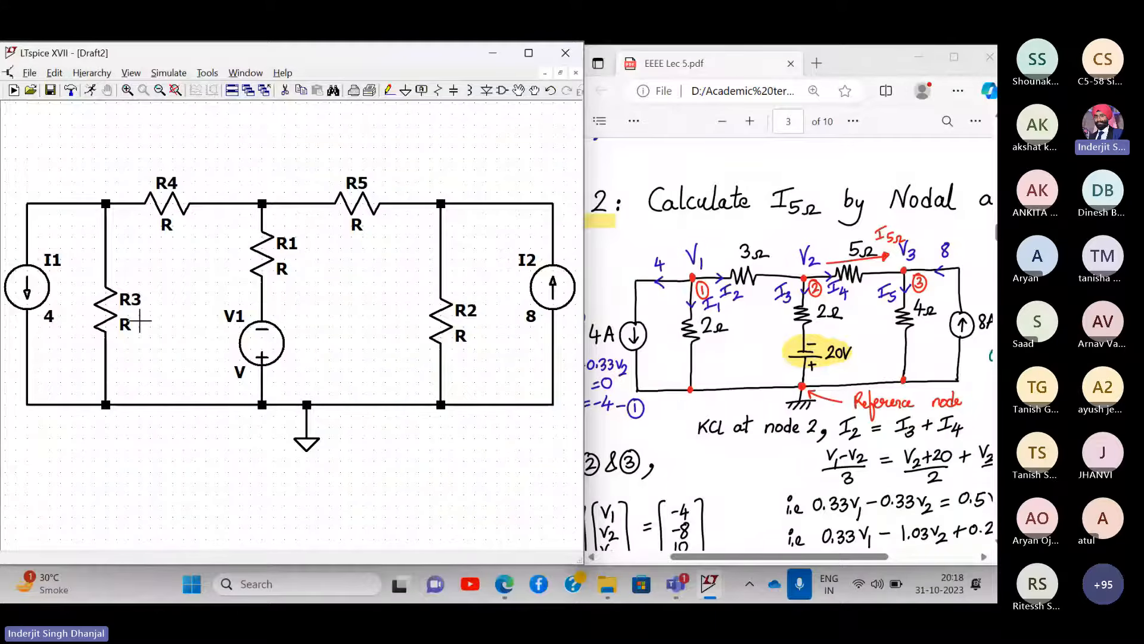
right_click(274, 346)
type("20")
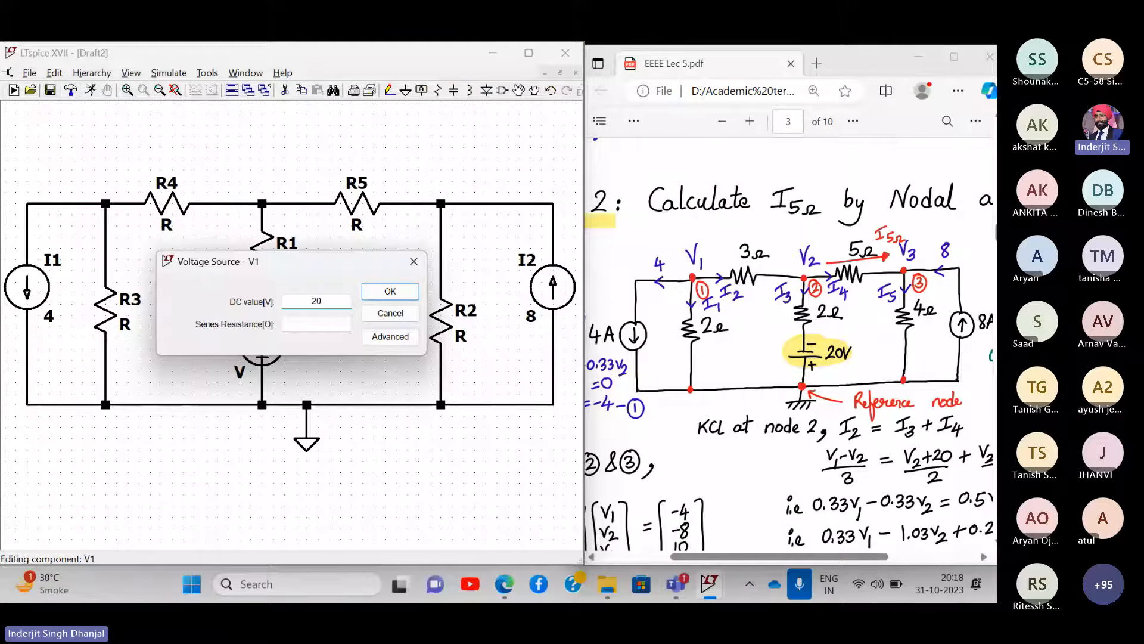
key("Return")
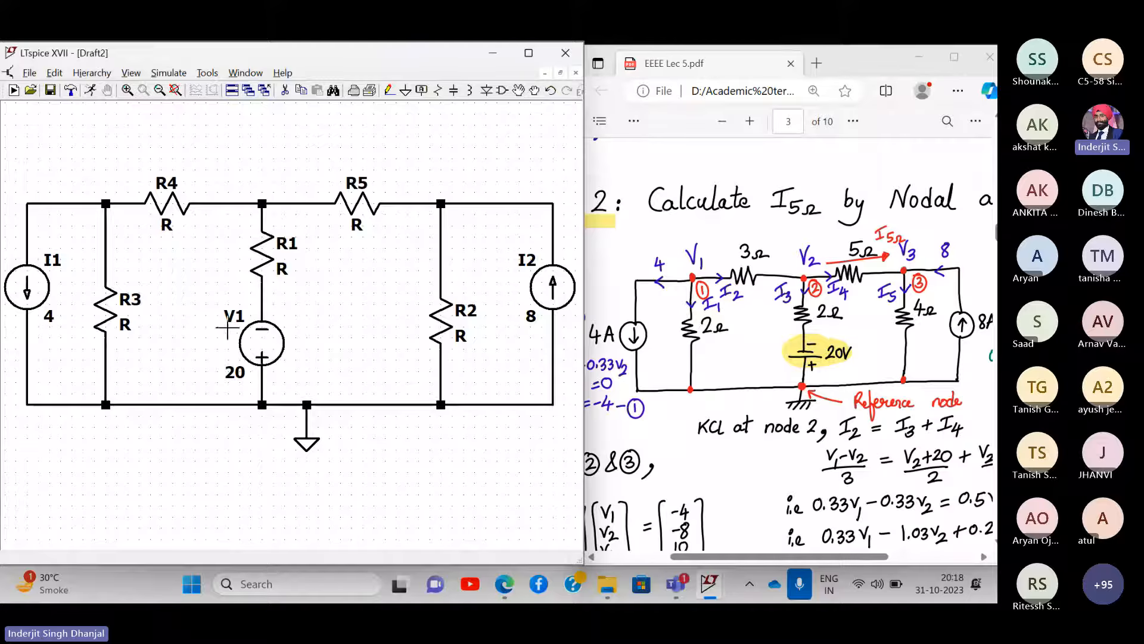
- Give R3 a value of 2 and R4 a value of 3
right_click(123, 327)
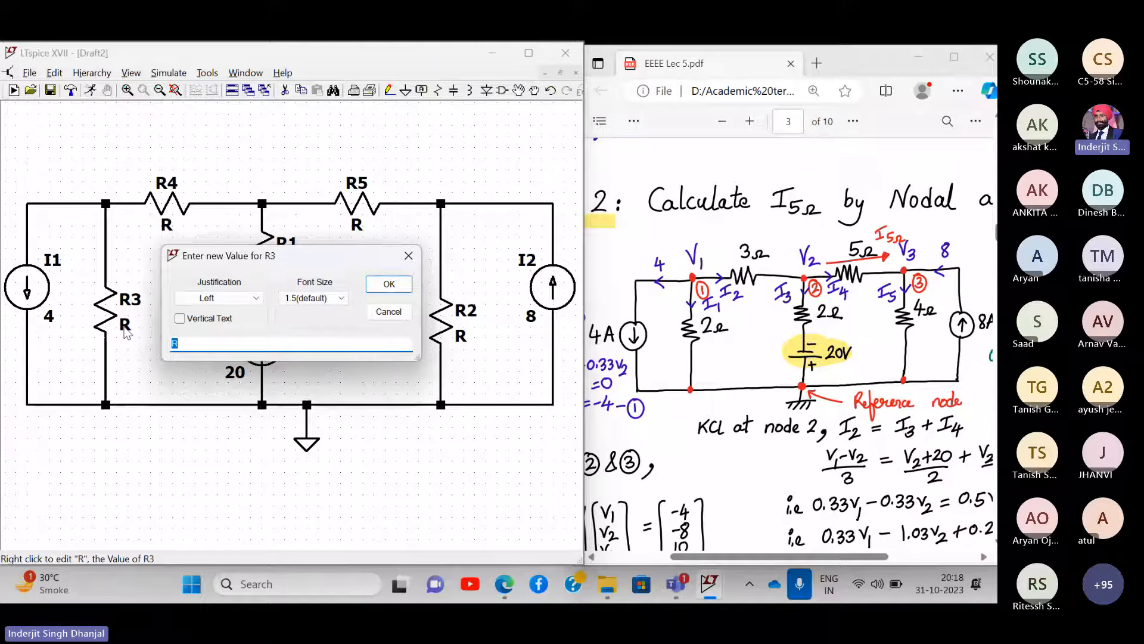
type("2")
key("Return")
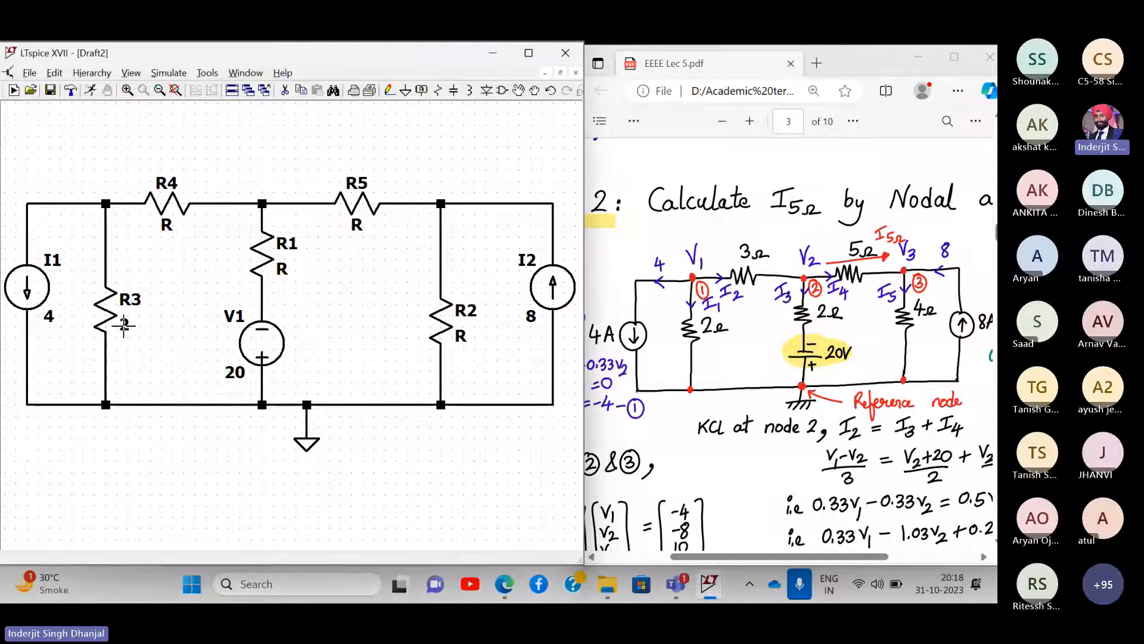
right_click(166, 224)
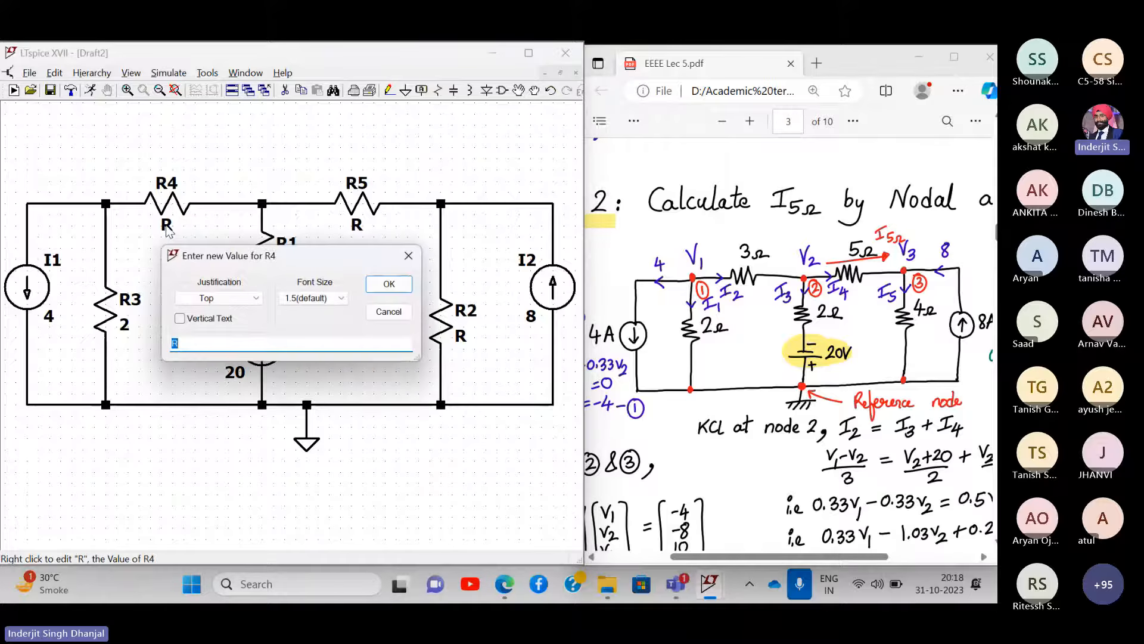
type("3")
key("Return")
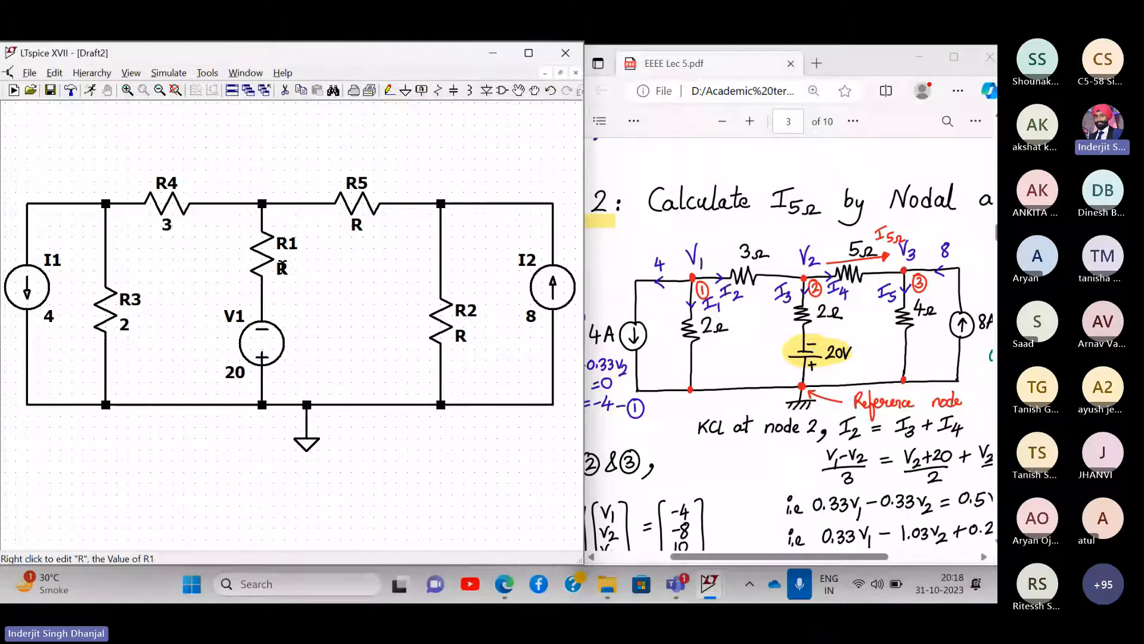
- Give R1 a value of 2, R5 a value of 5 and R2 a value of 4
right_click(282, 267)
type("2")
key("Return")
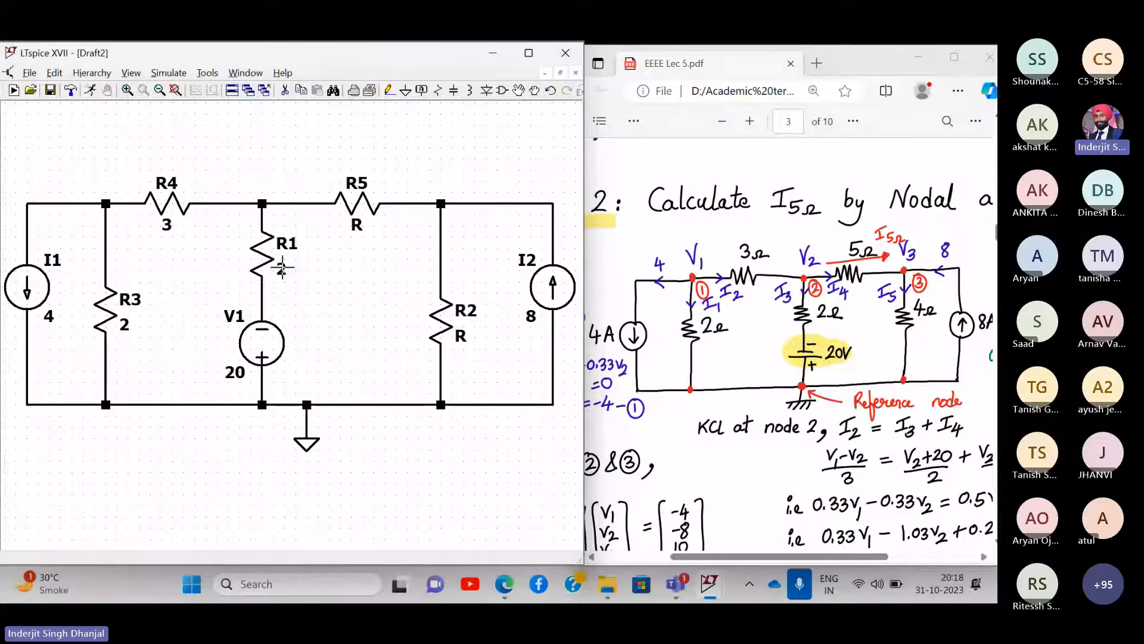
right_click(357, 221)
type("5")
key("Return")
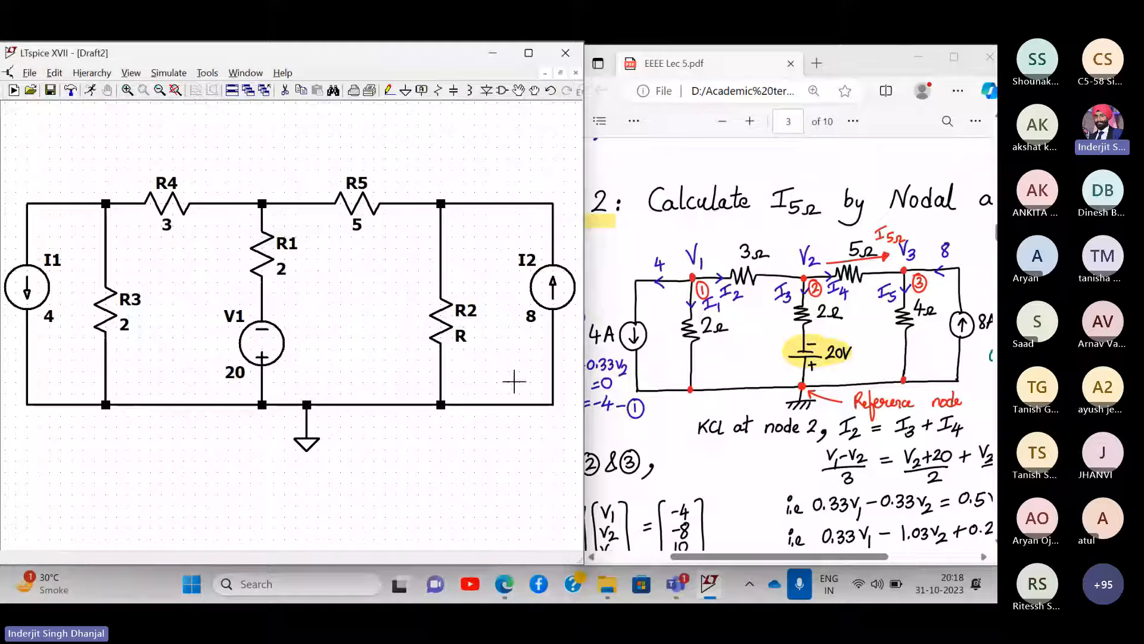
right_click(460, 336)
type("4")
key("Return")
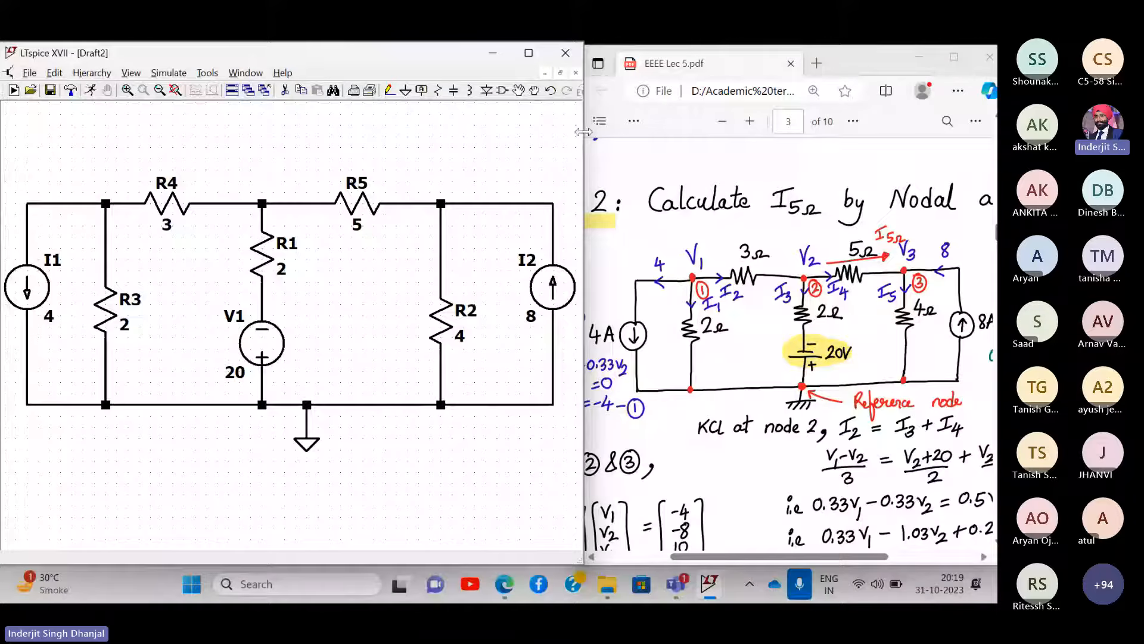
- Drag LTspice's right border slightly right to widen the schematic window
left_click_drag(581, 132, 589, 132)
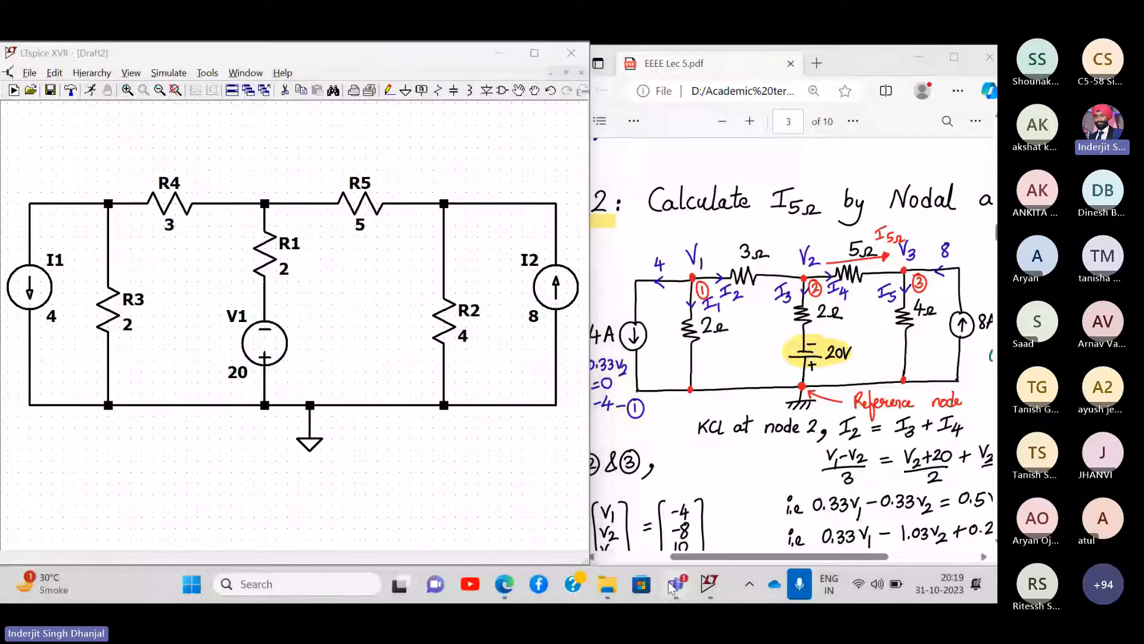
mouse_move(676, 584)
left_click(632, 496)
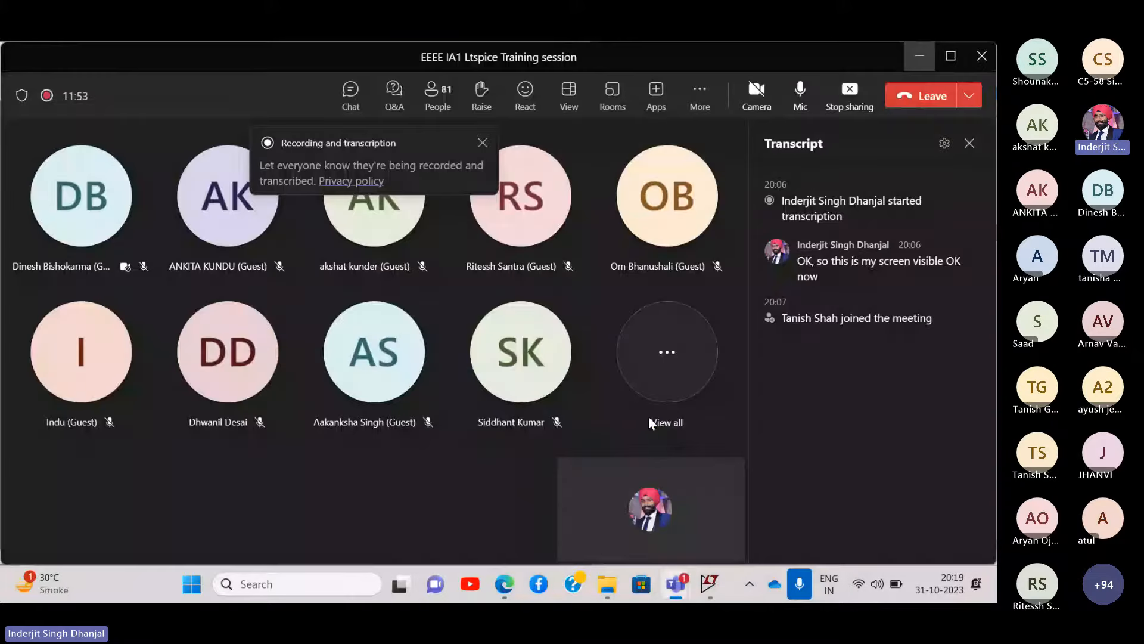
left_click(969, 143)
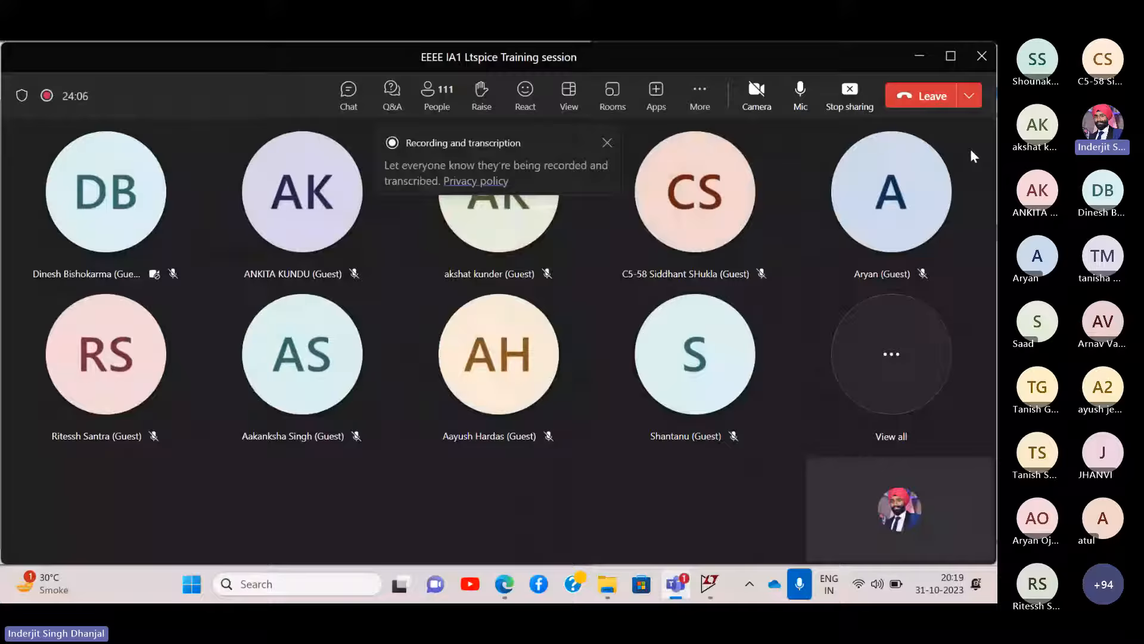
left_click(608, 146)
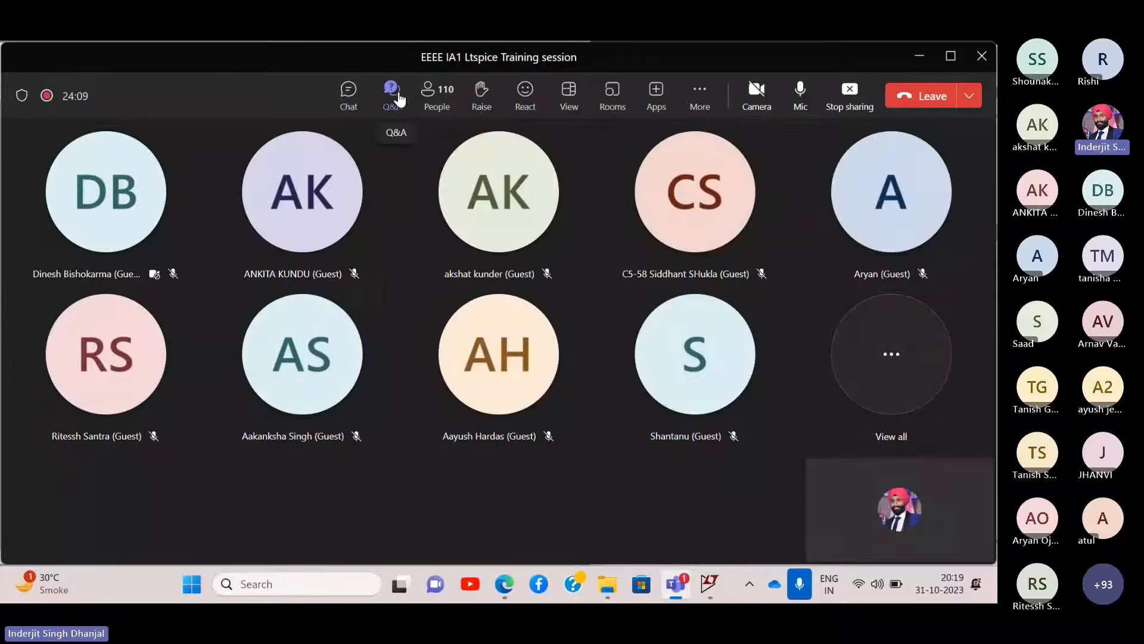
left_click(431, 95)
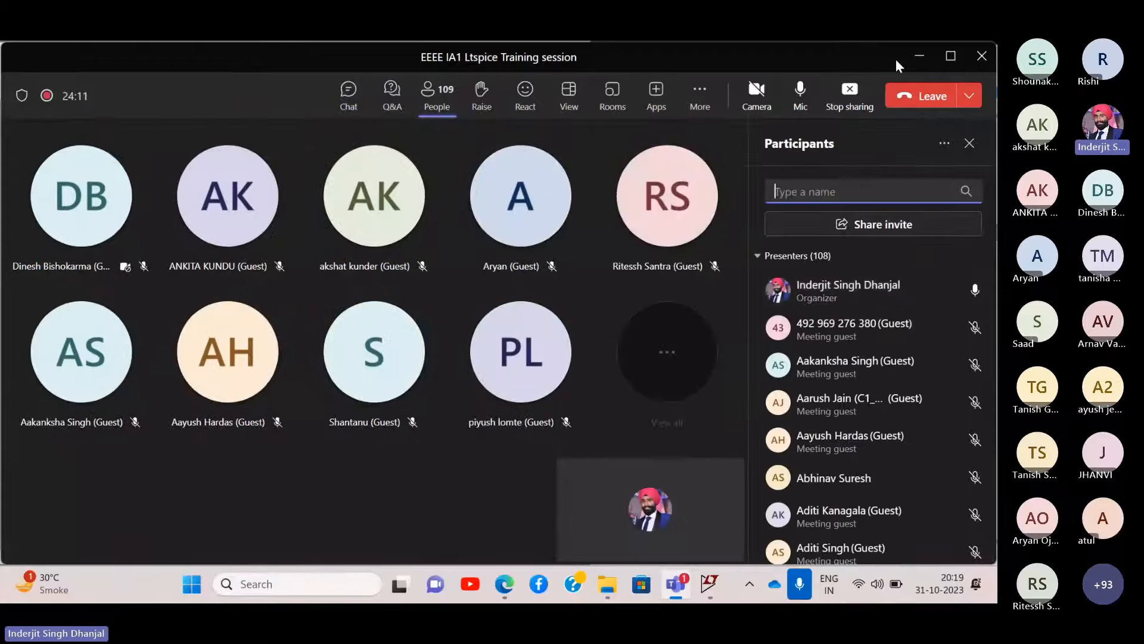
left_click(918, 55)
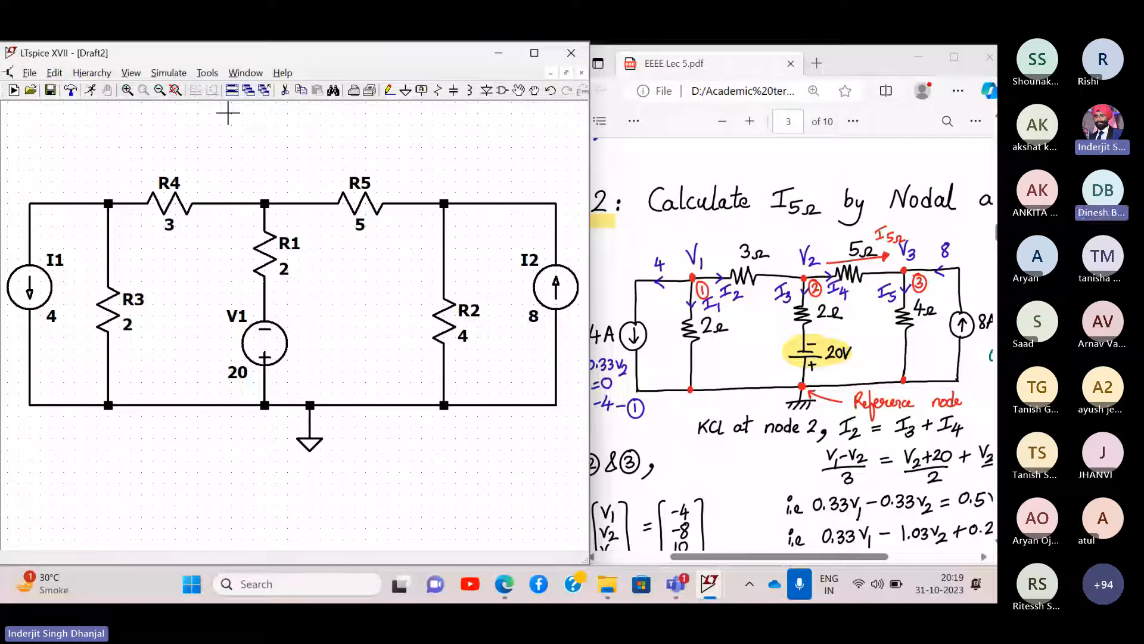
- Place a V1 net label on each of the three top nodes
scroll(759, 273, "right", 1)
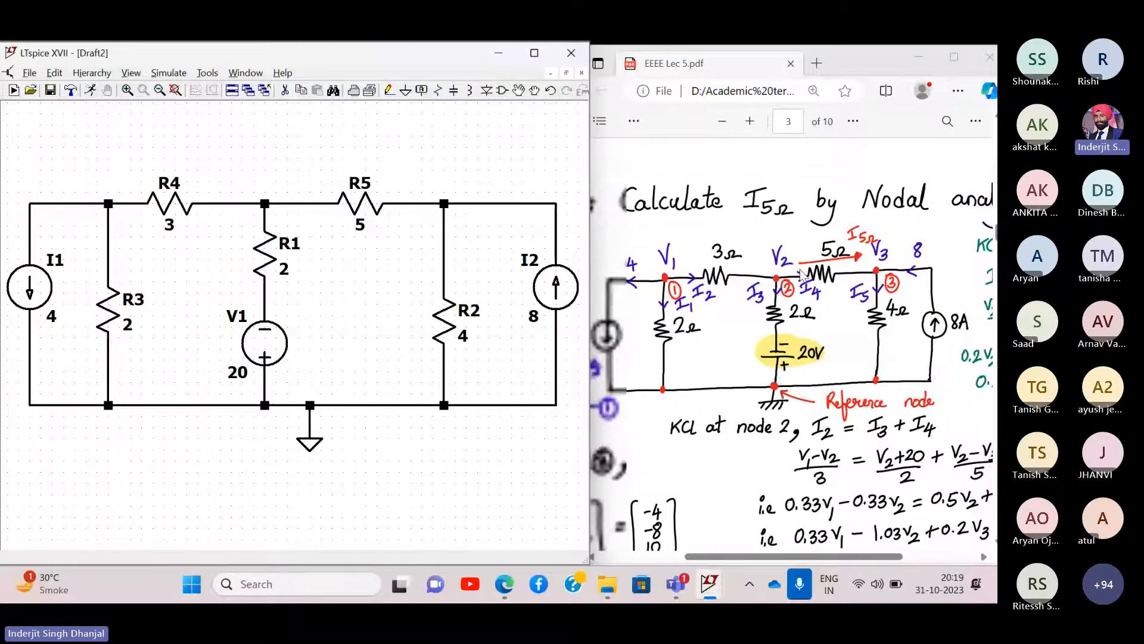
scroll(760, 273, "left", 1)
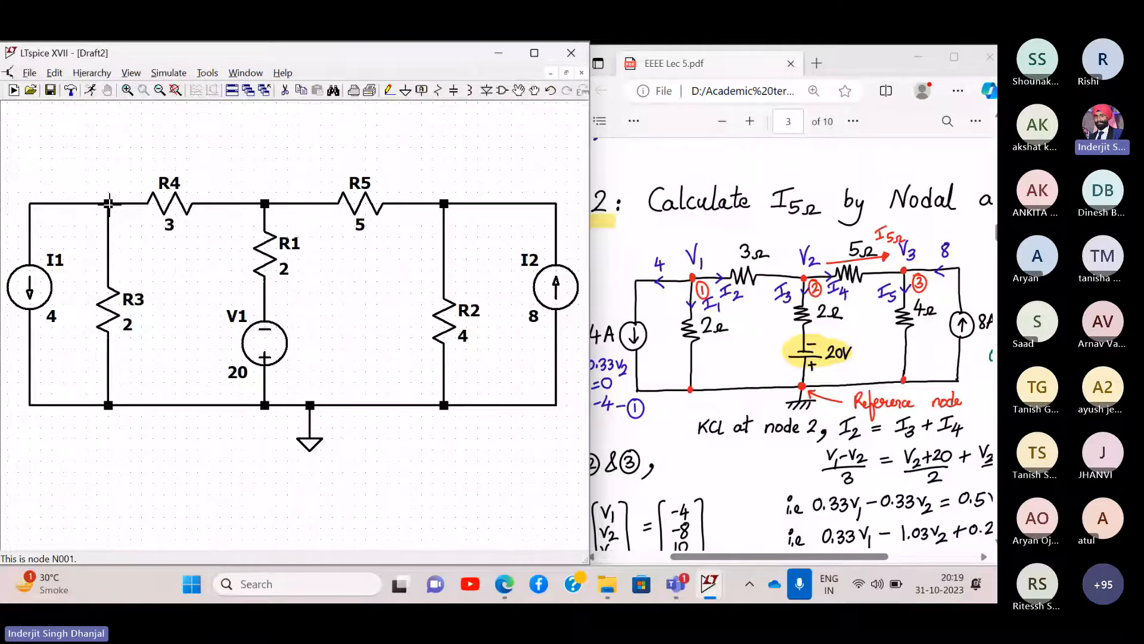
scroll(108, 203, "down", 1)
scroll(108, 203, "up", 3)
scroll(108, 202, "down", 2)
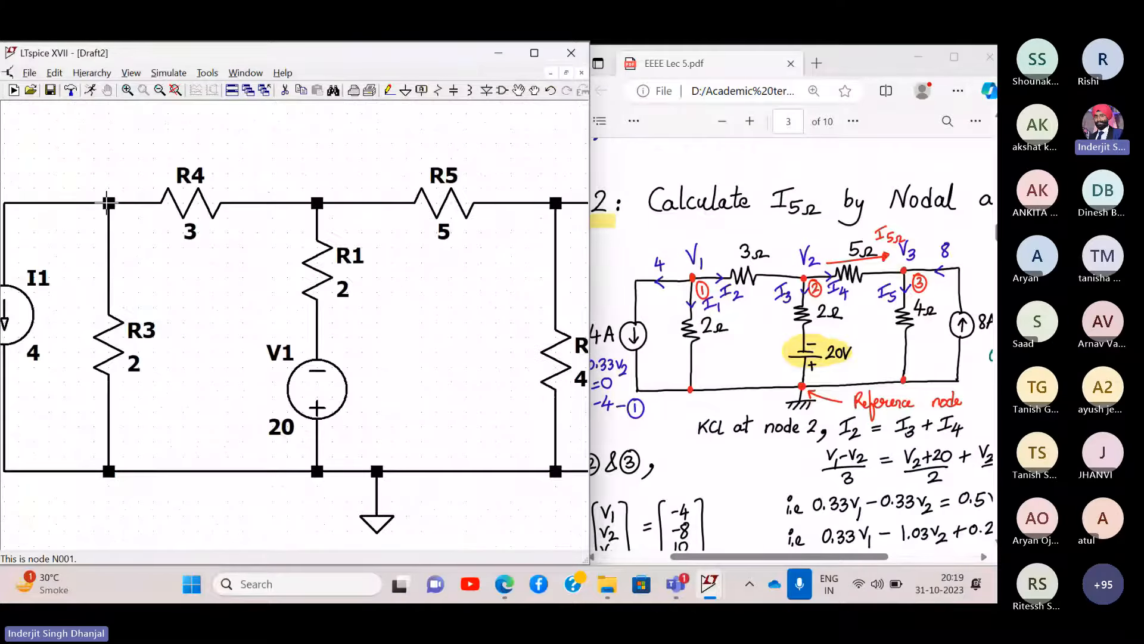
right_click(108, 203)
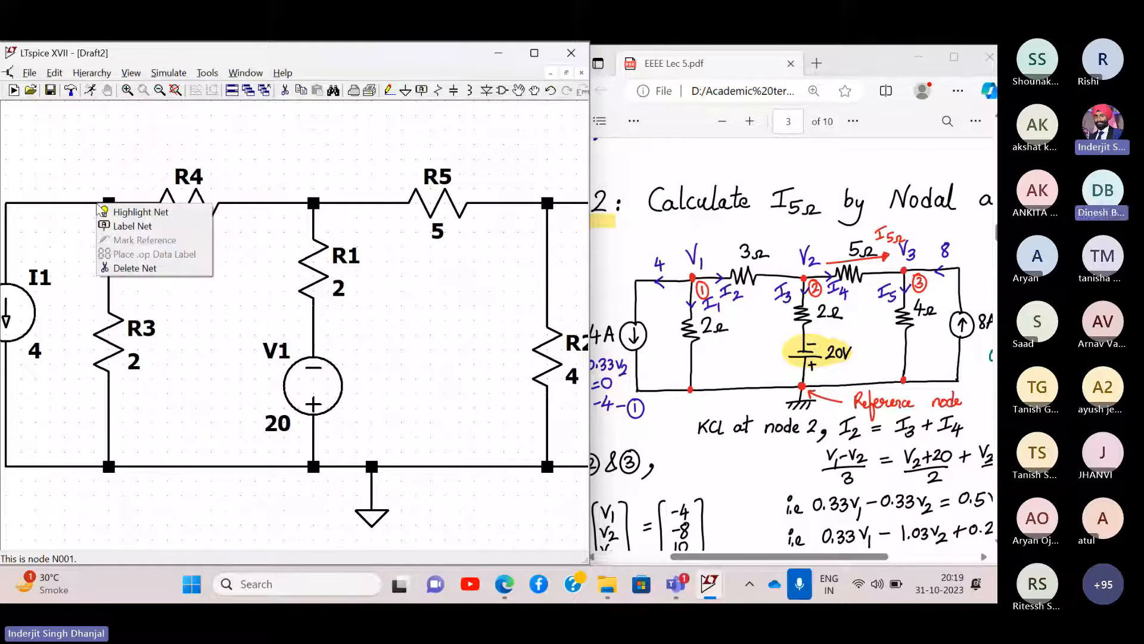
left_click(128, 228)
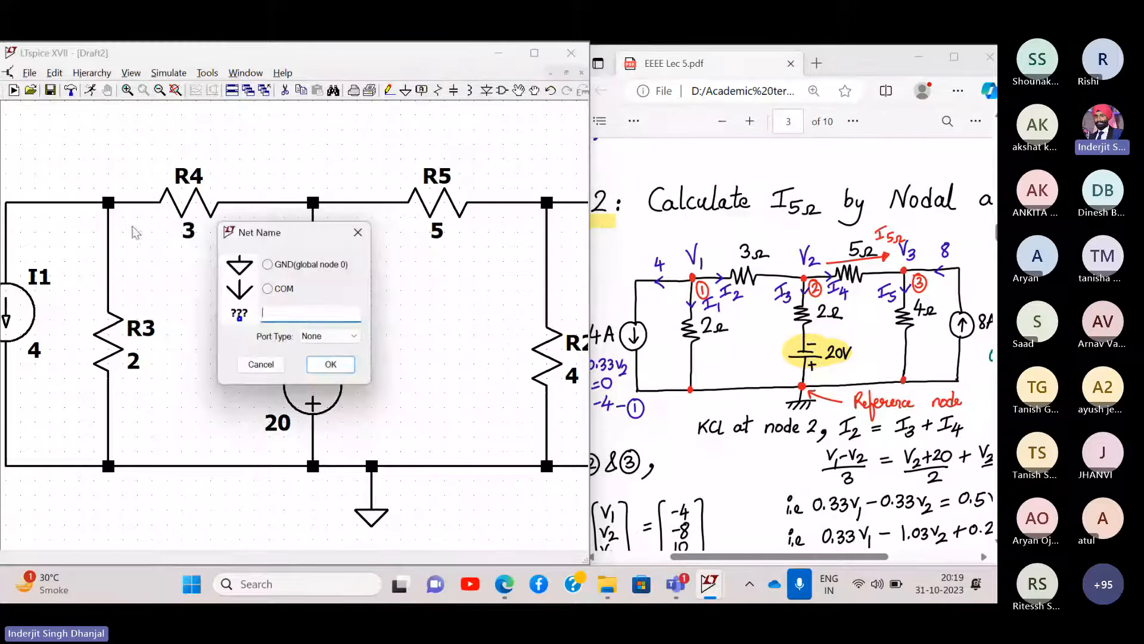
type("V1")
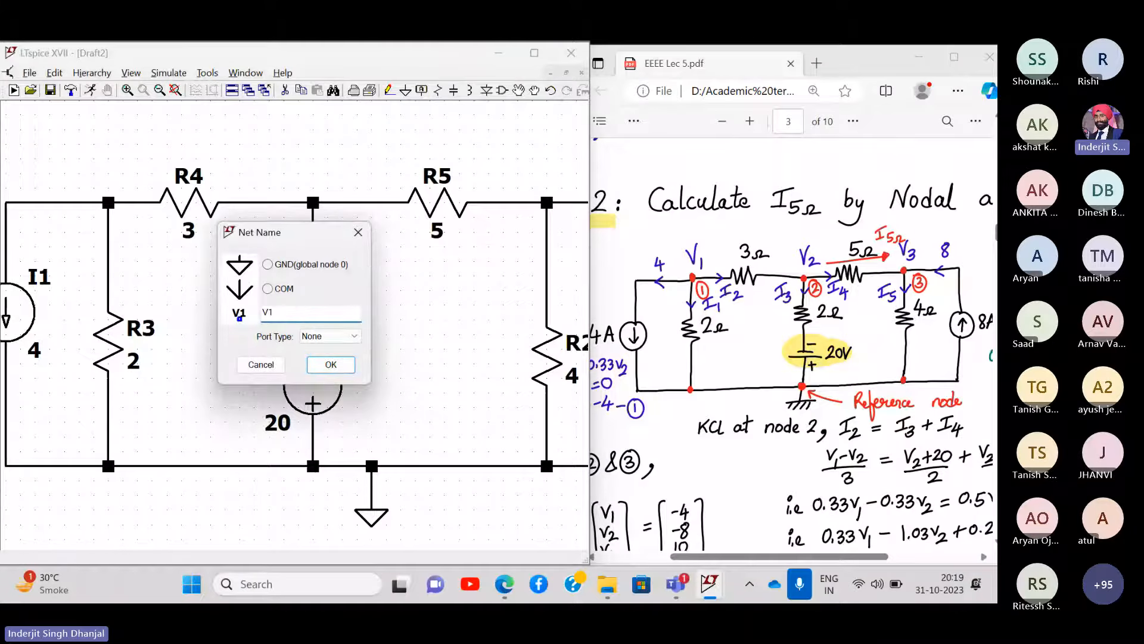
key("Return")
left_click(112, 202)
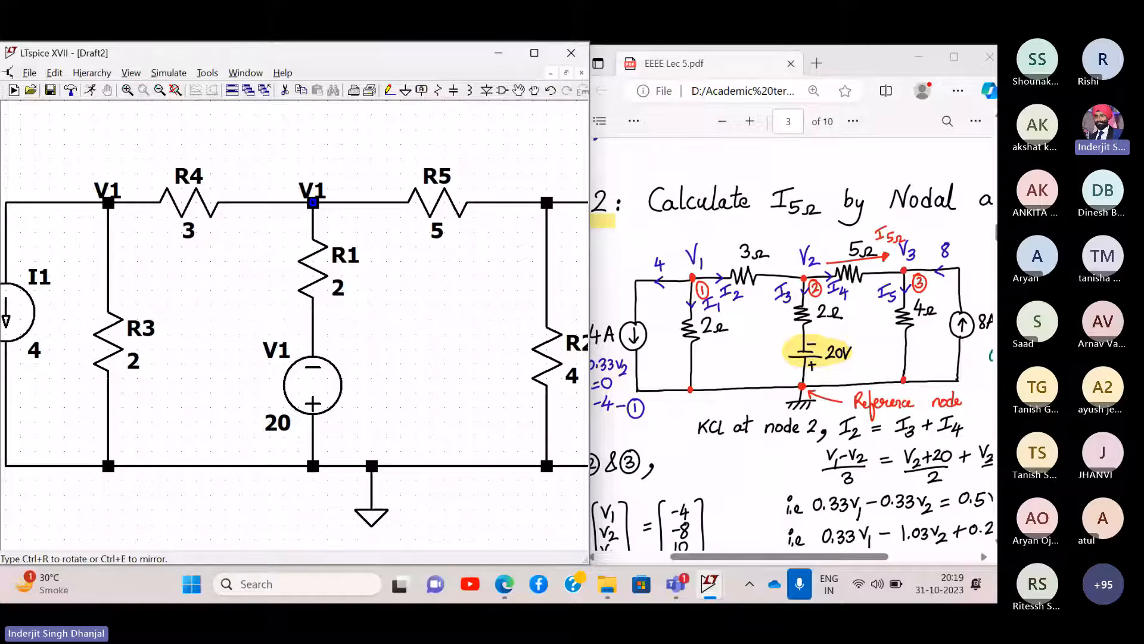
left_click(312, 203)
left_click(547, 203)
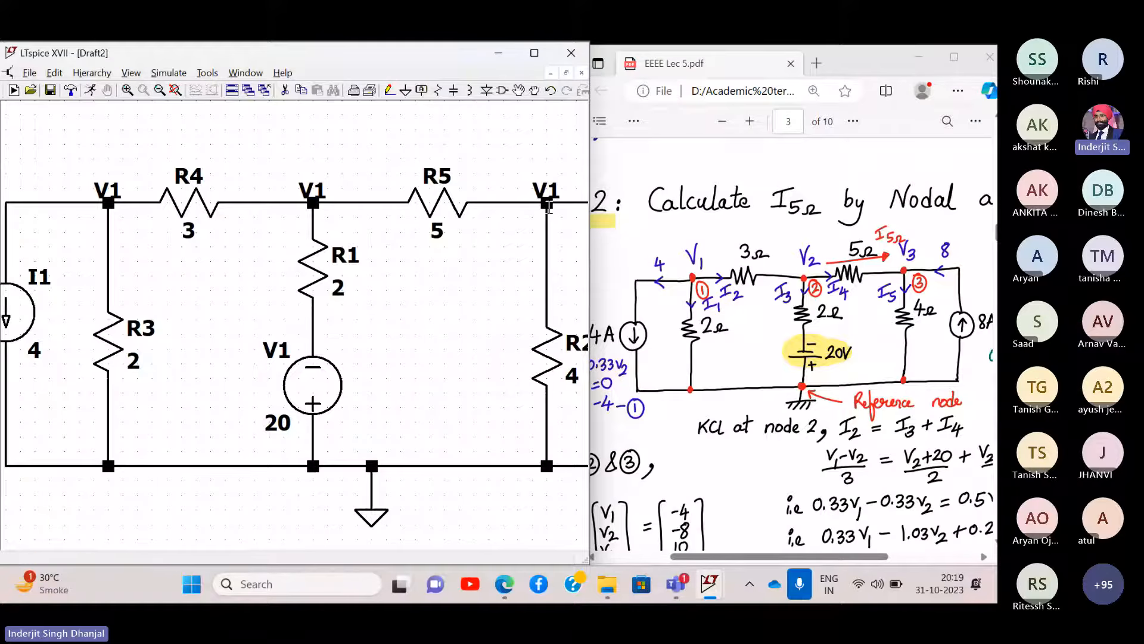
key("Escape")
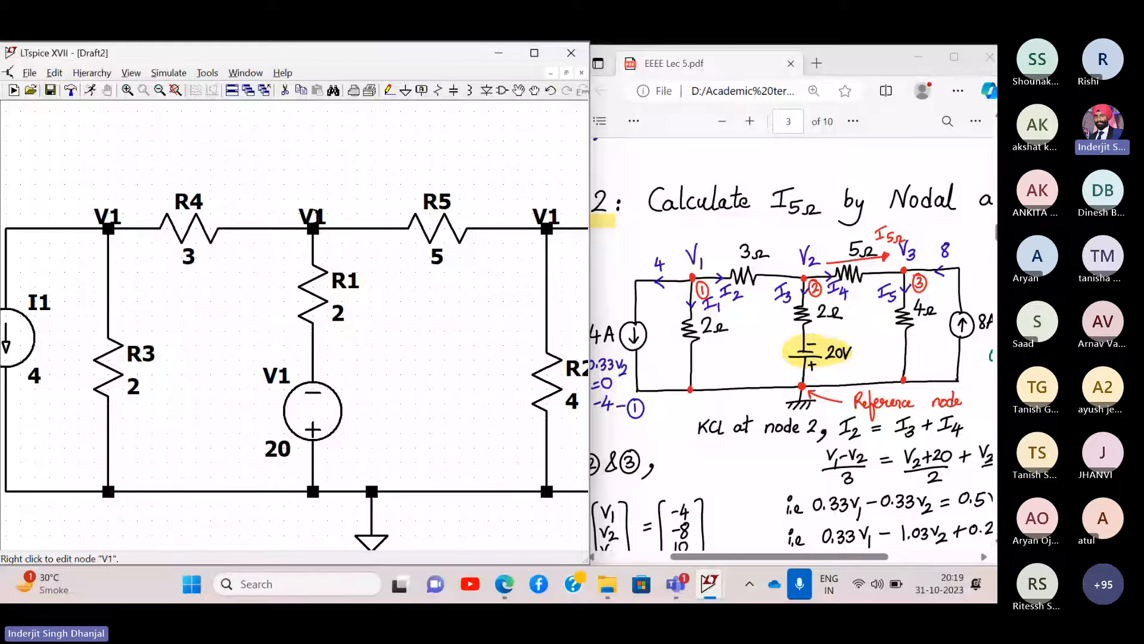
- Rename the middle top node's label to V2 and the right one to V3
right_click(313, 218)
type("V2")
key("Return")
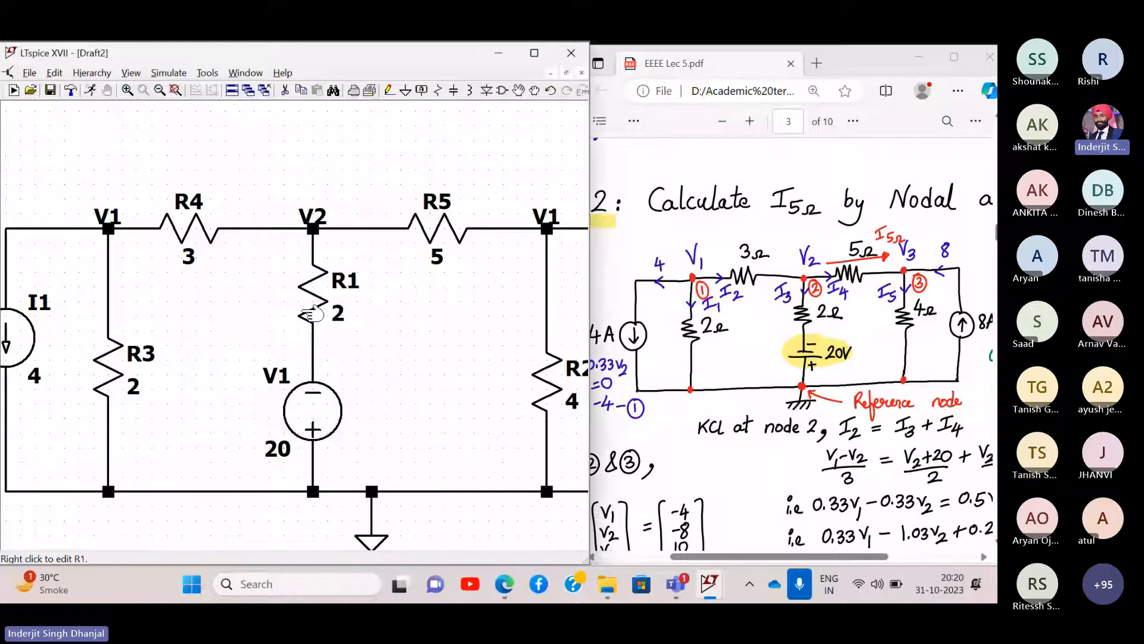
right_click(312, 218)
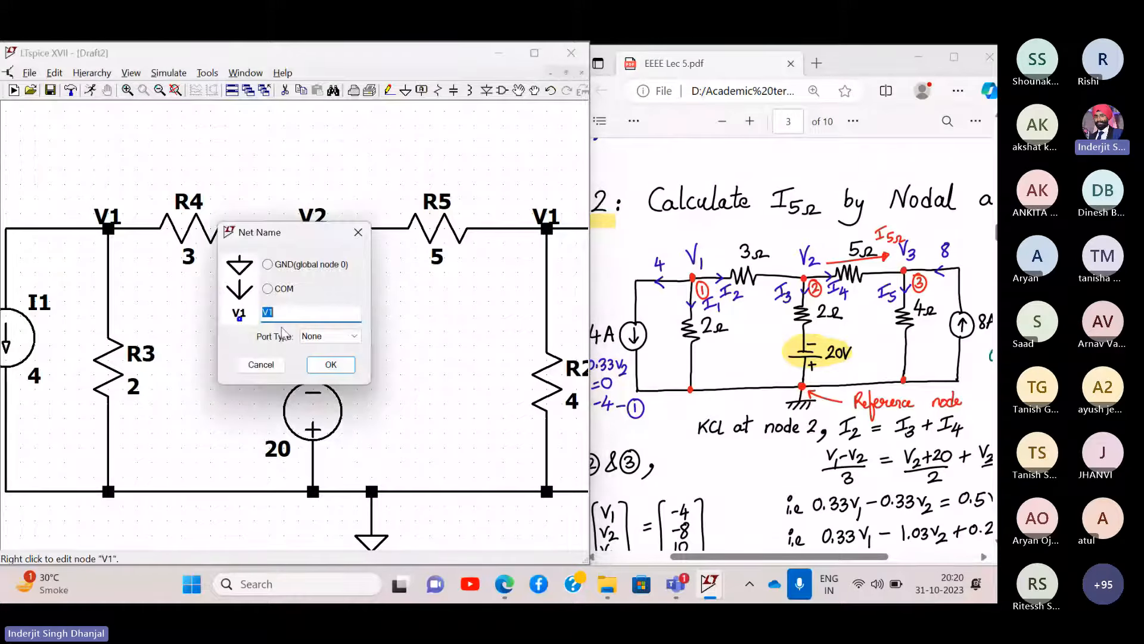
type("V3")
key("Return")
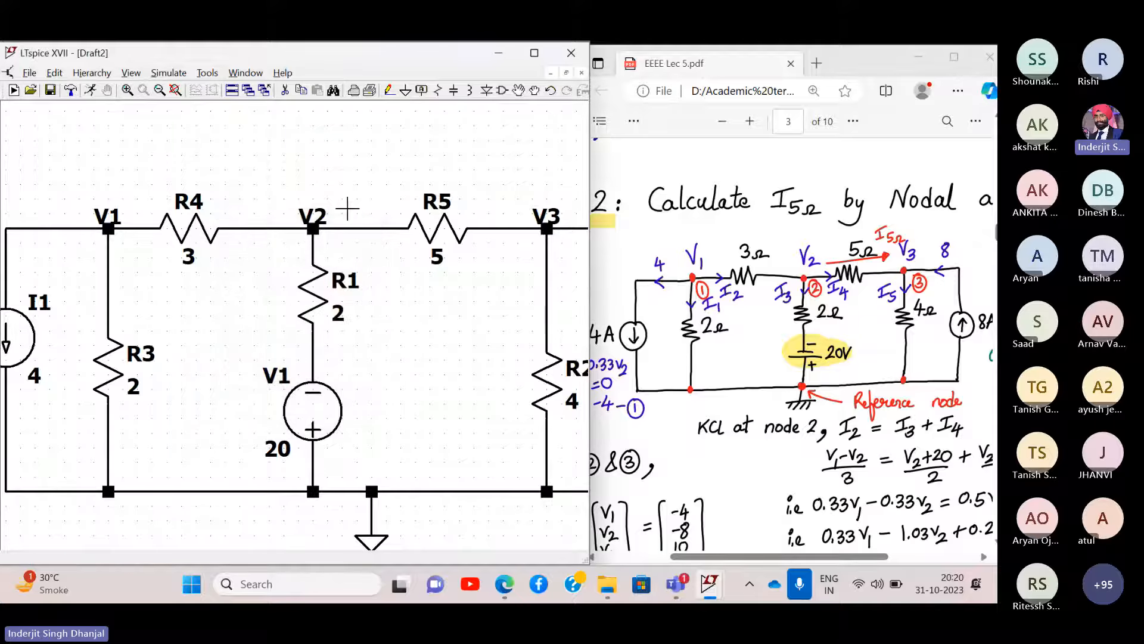
- Fit the circuit in view and move the V1 label just above the top-left node
left_click_drag(365, 179, 333, 173)
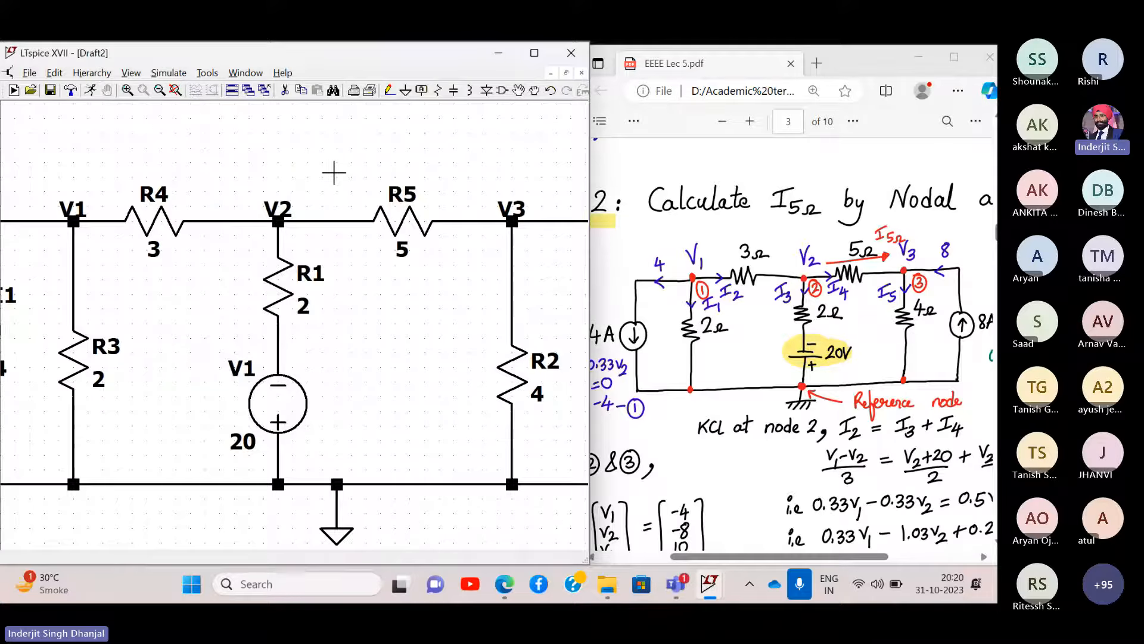
left_click(177, 96)
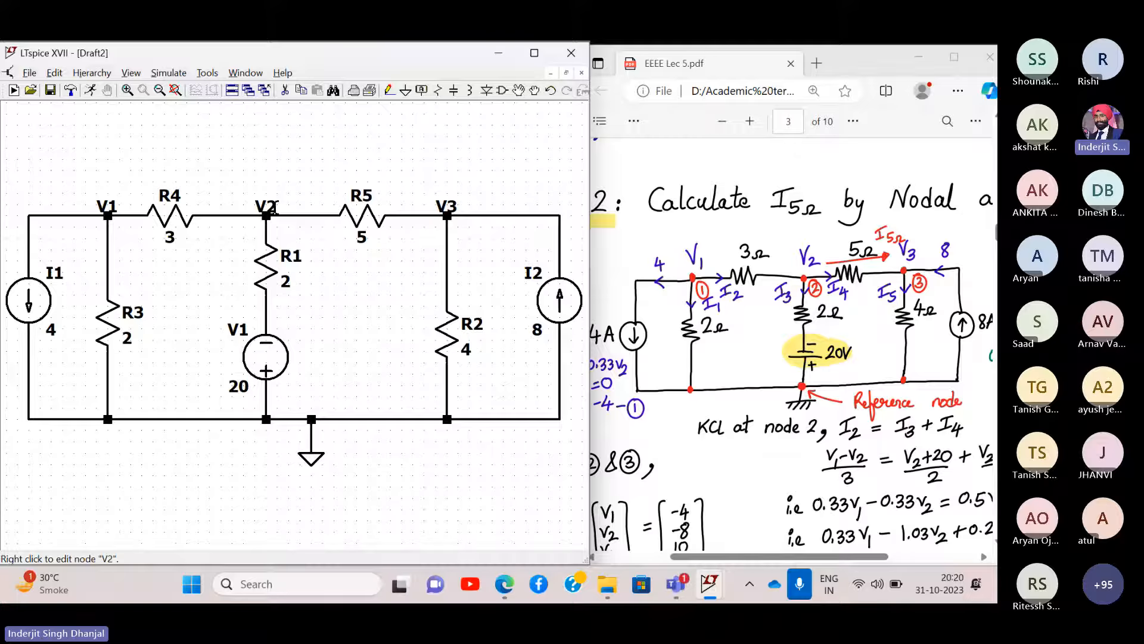
left_click(389, 90)
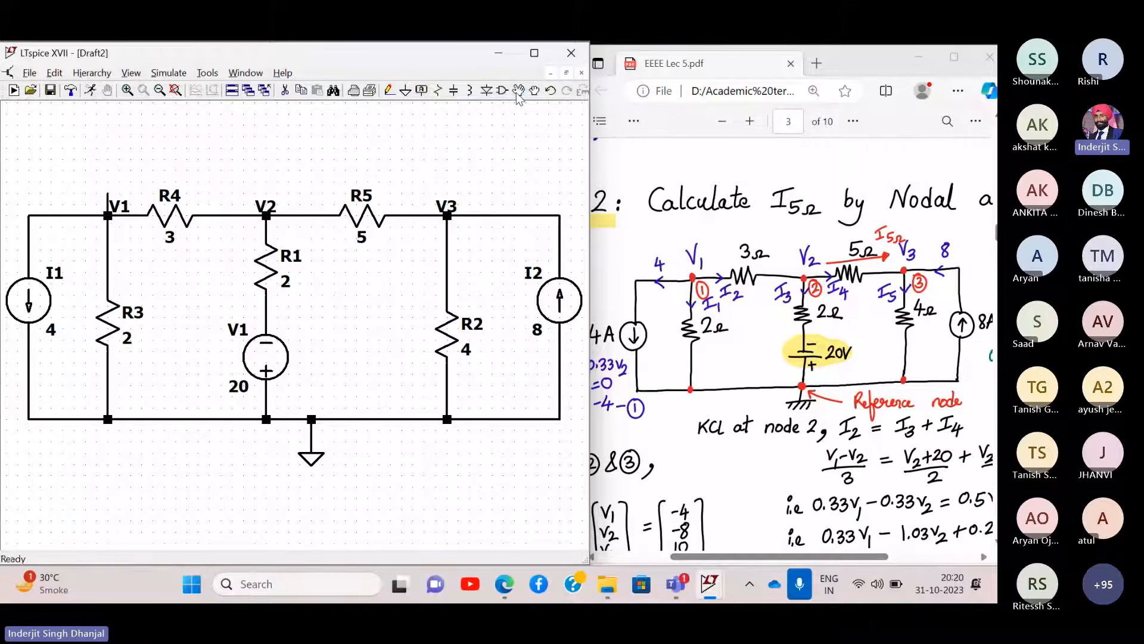
left_click(117, 207)
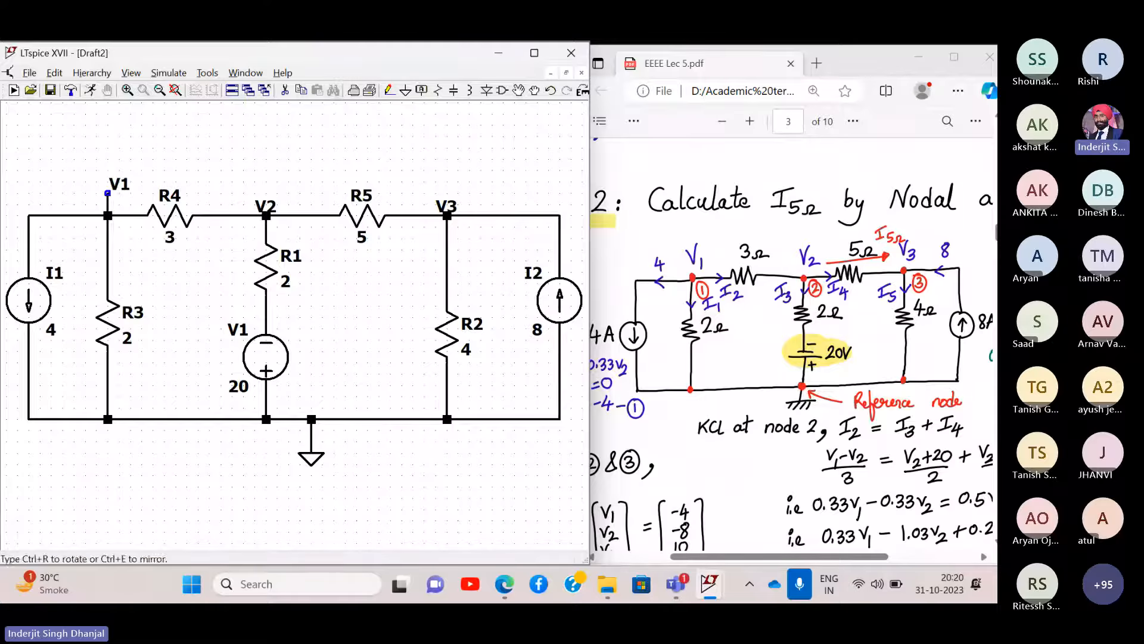
left_click(108, 194)
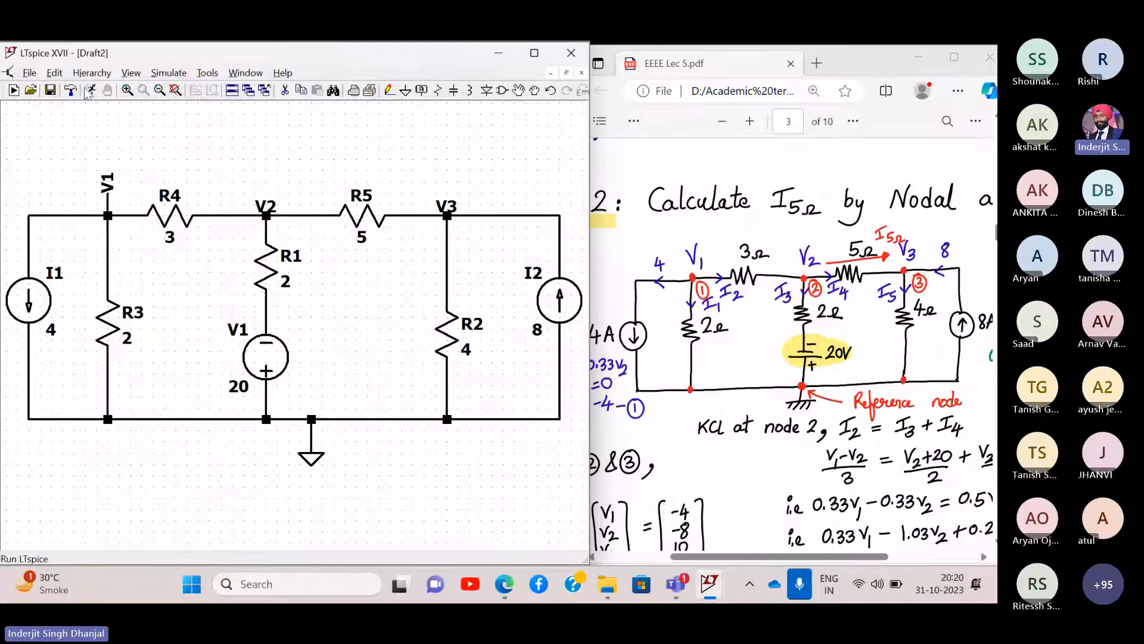
- Undo the last three edits at node V1, removing the extra wire stub
key("ctrl+z")
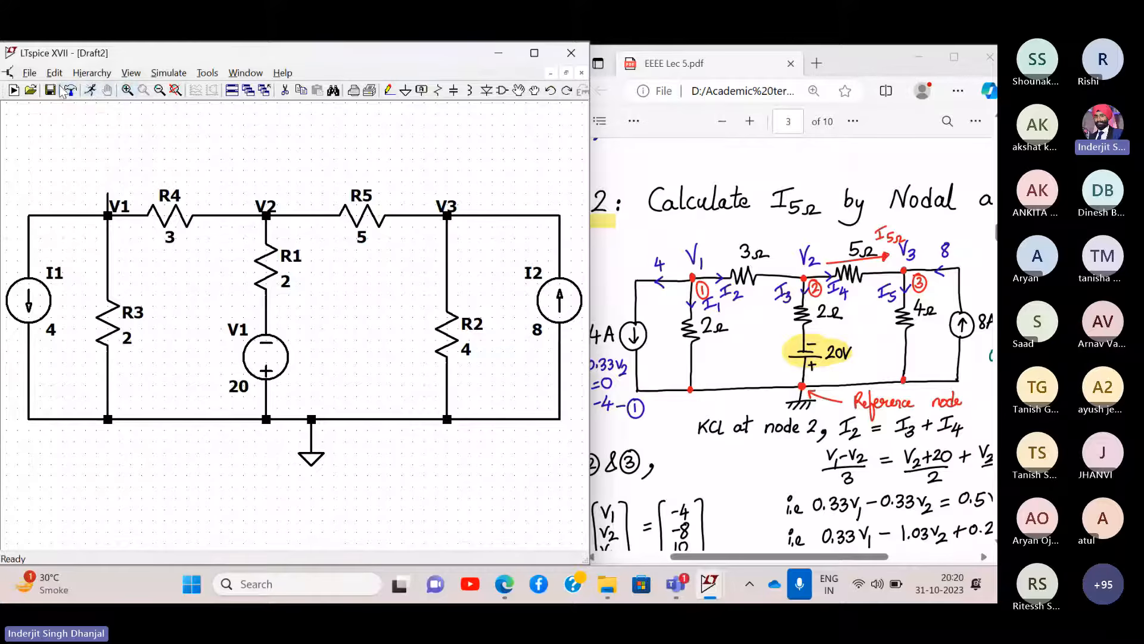
left_click(54, 72)
left_click(67, 84)
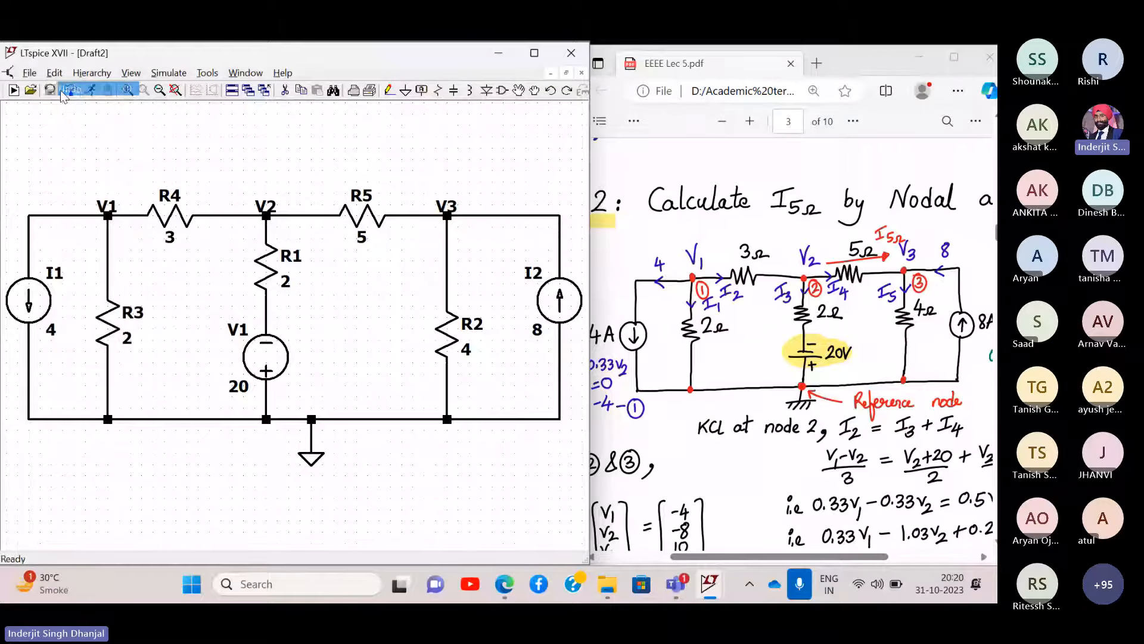
- Try naming the V1 net, dismiss the parameter error, and close Net Name unchanged
right_click(82, 213)
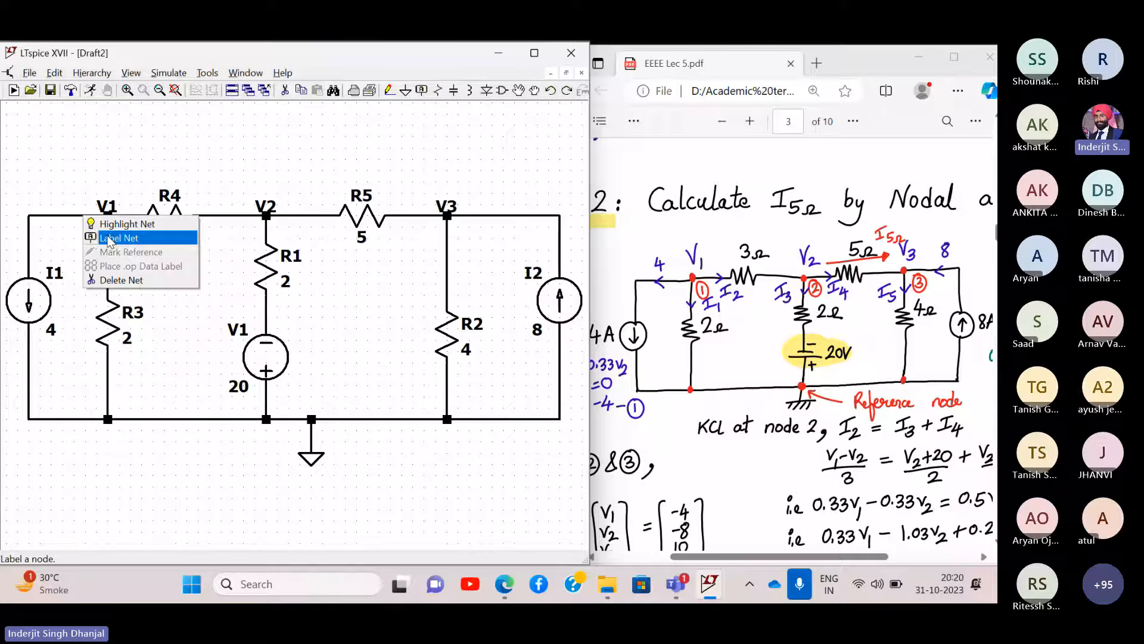
left_click(118, 237)
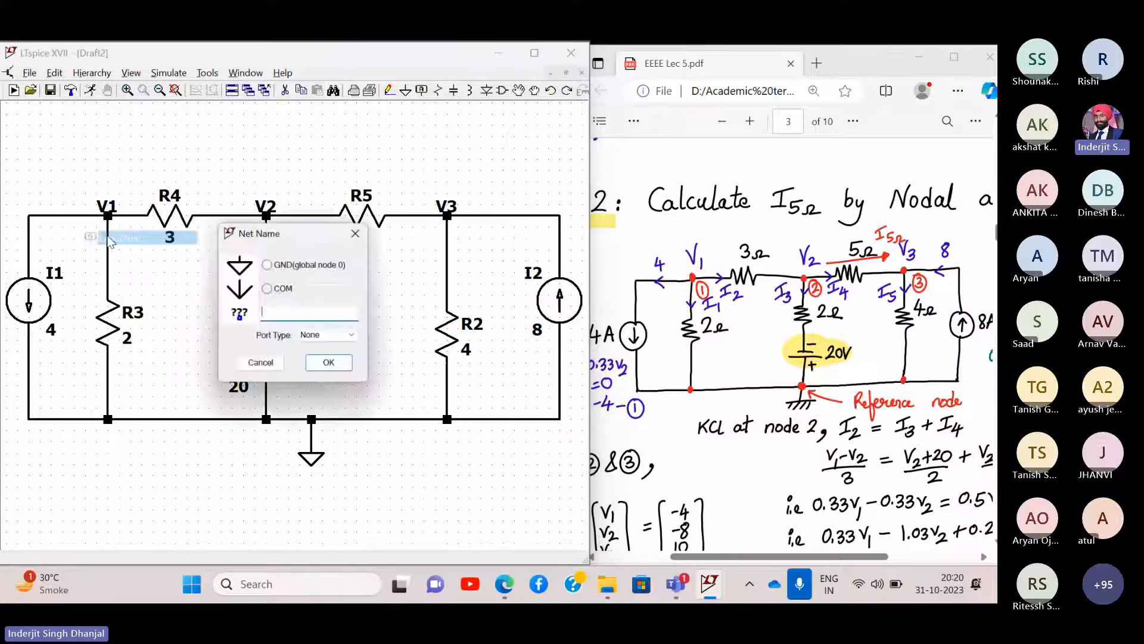
left_click(327, 365)
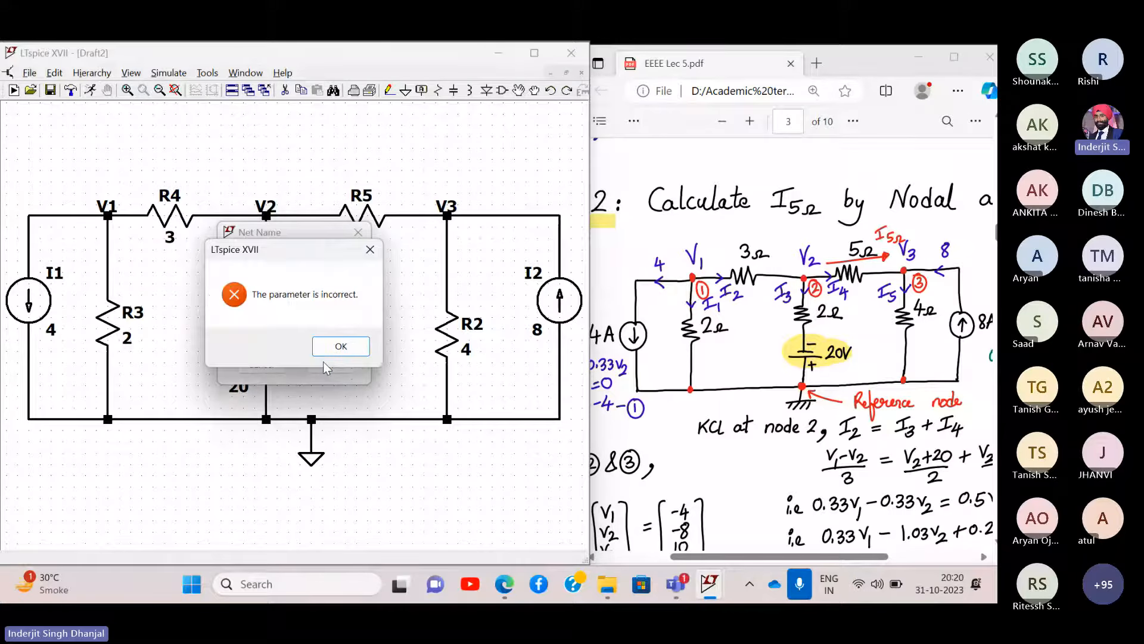
left_click(364, 252)
left_click(359, 232)
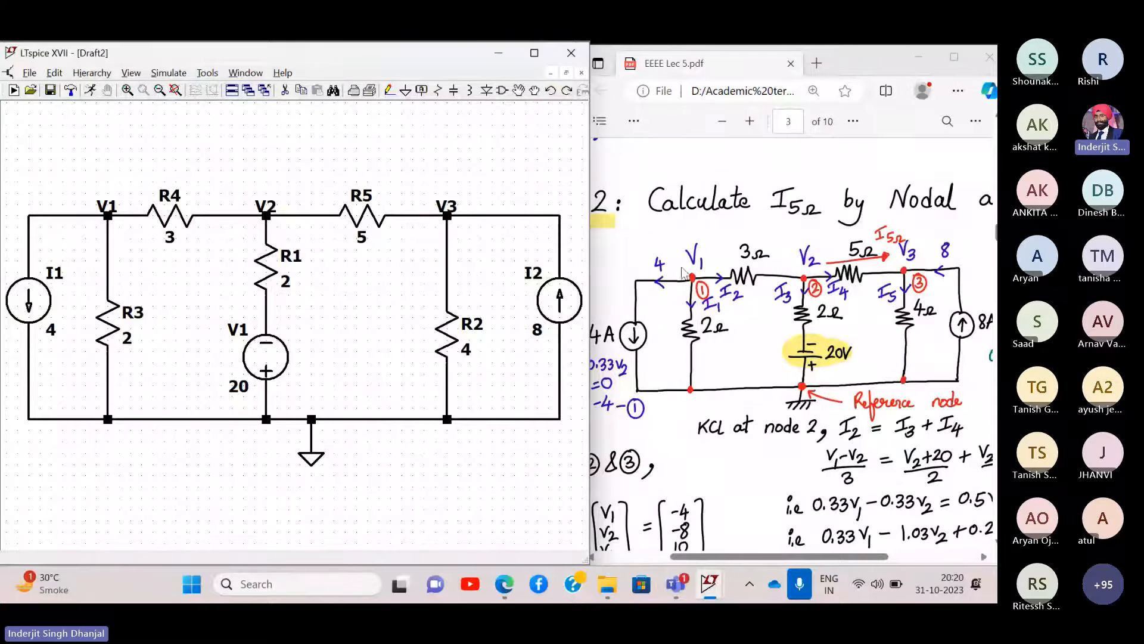
scroll(876, 263, "down", 5)
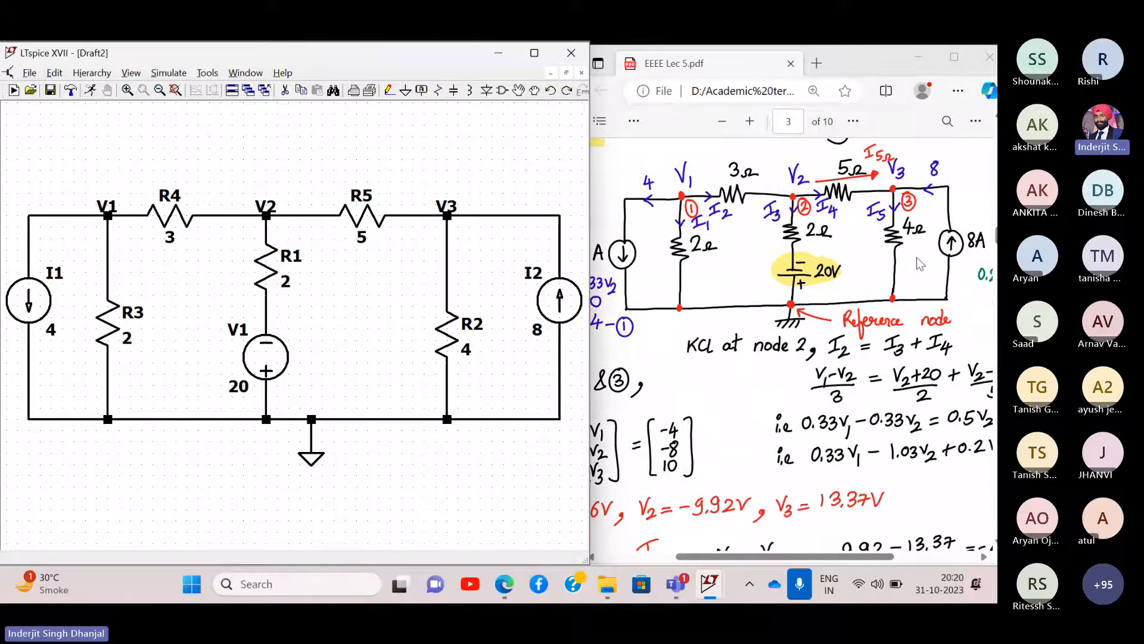
scroll(917, 262, "up", 5)
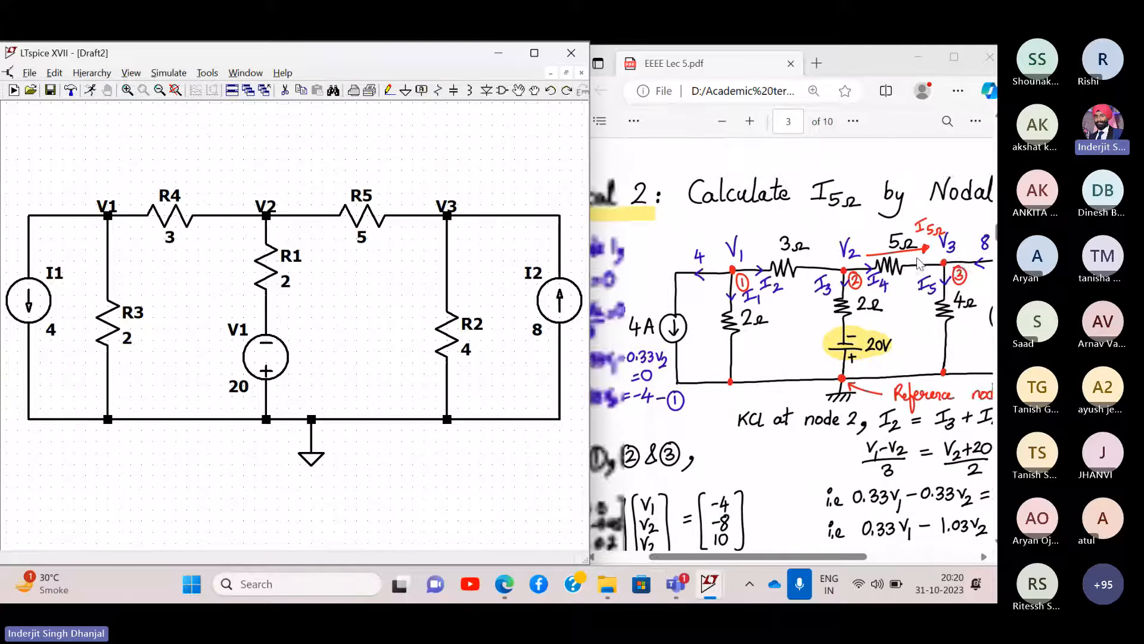
scroll(918, 263, "left", 3)
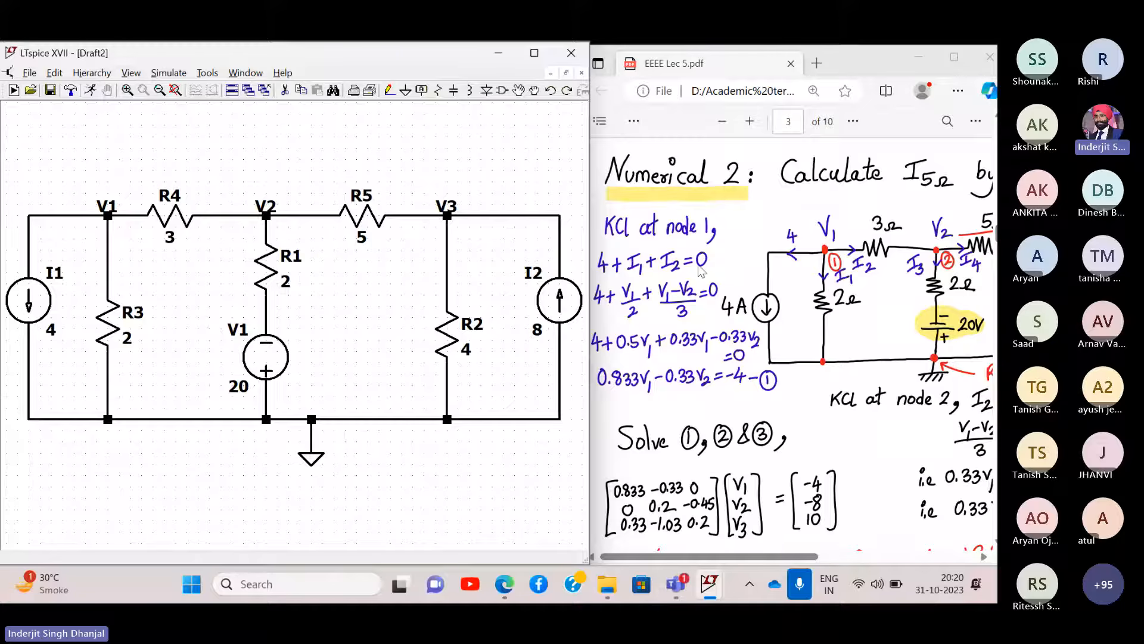
scroll(870, 333, "right", 3)
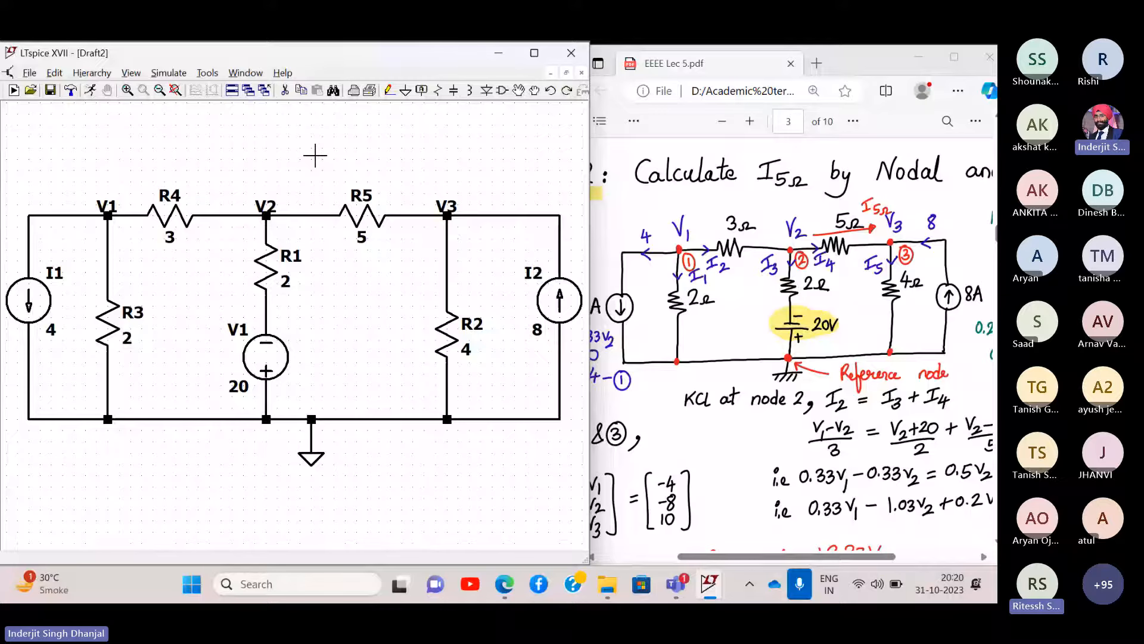
- Run a DC operating point (.op) simulation, listing V(v1) −8.76712, V(v3) 13.3699 and I(R5) 4.65753
left_click(171, 74)
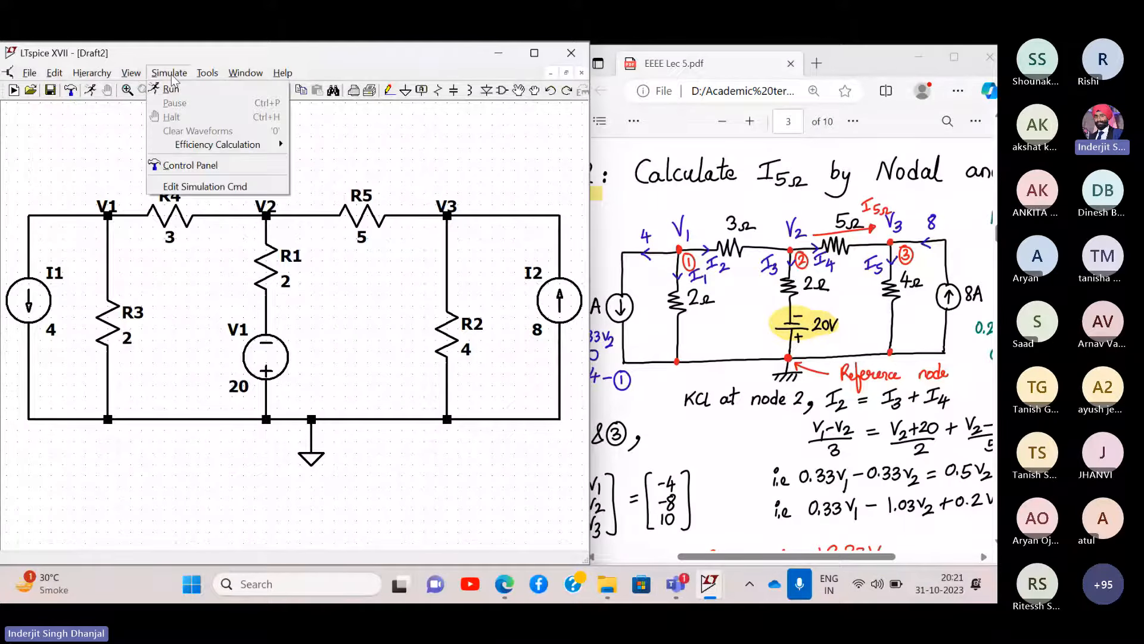
left_click(171, 77)
left_click(171, 76)
left_click(221, 90)
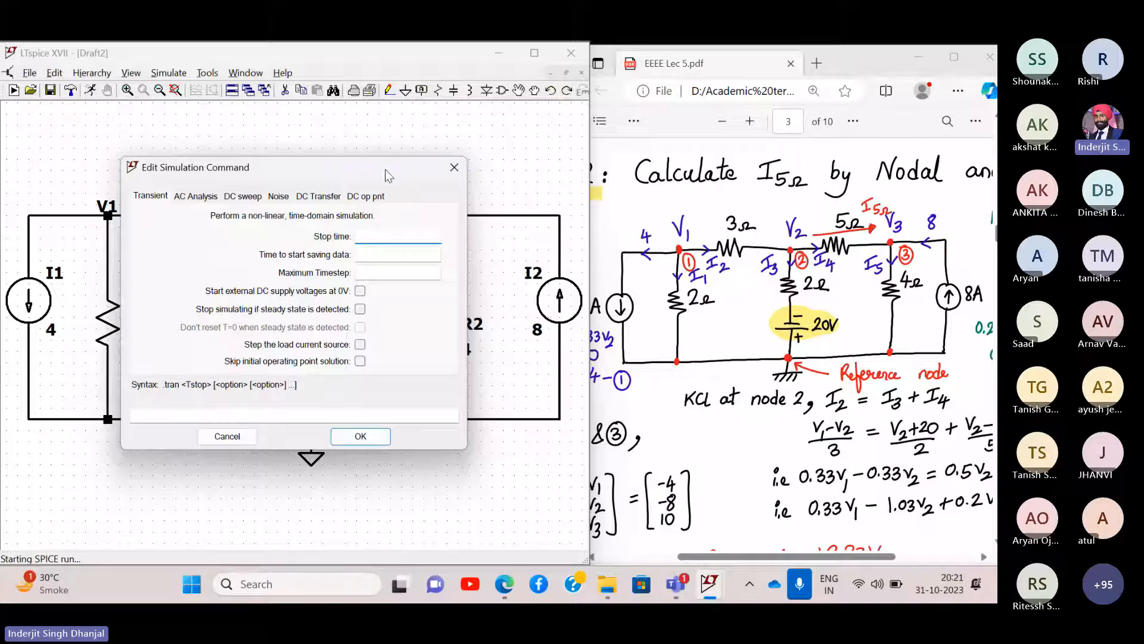
left_click_drag(389, 175, 389, 161)
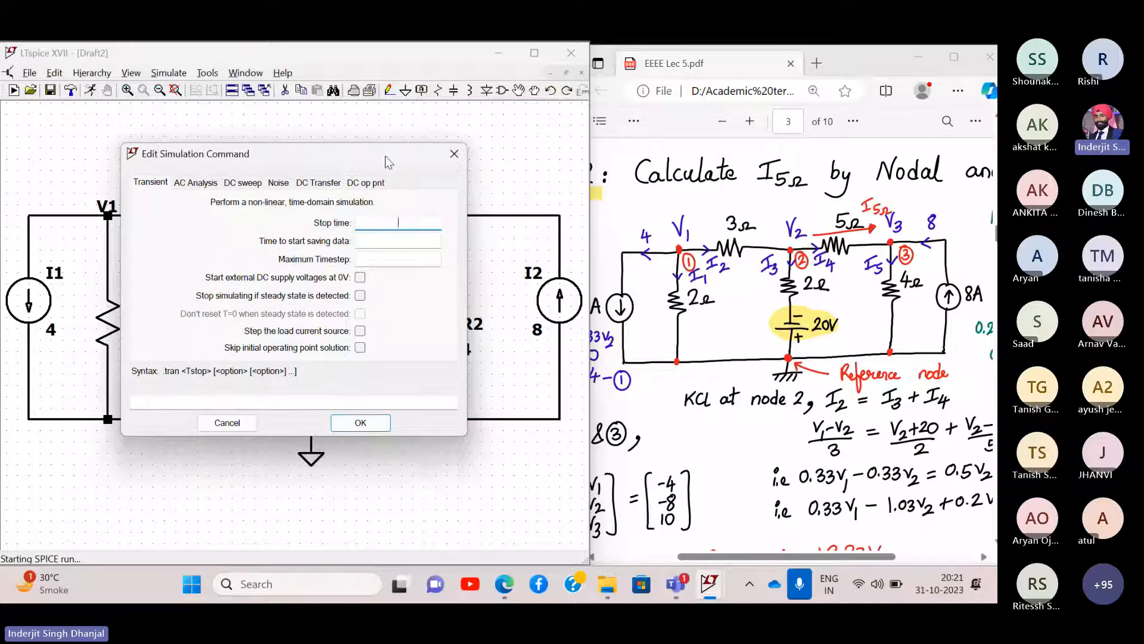
left_click(370, 186)
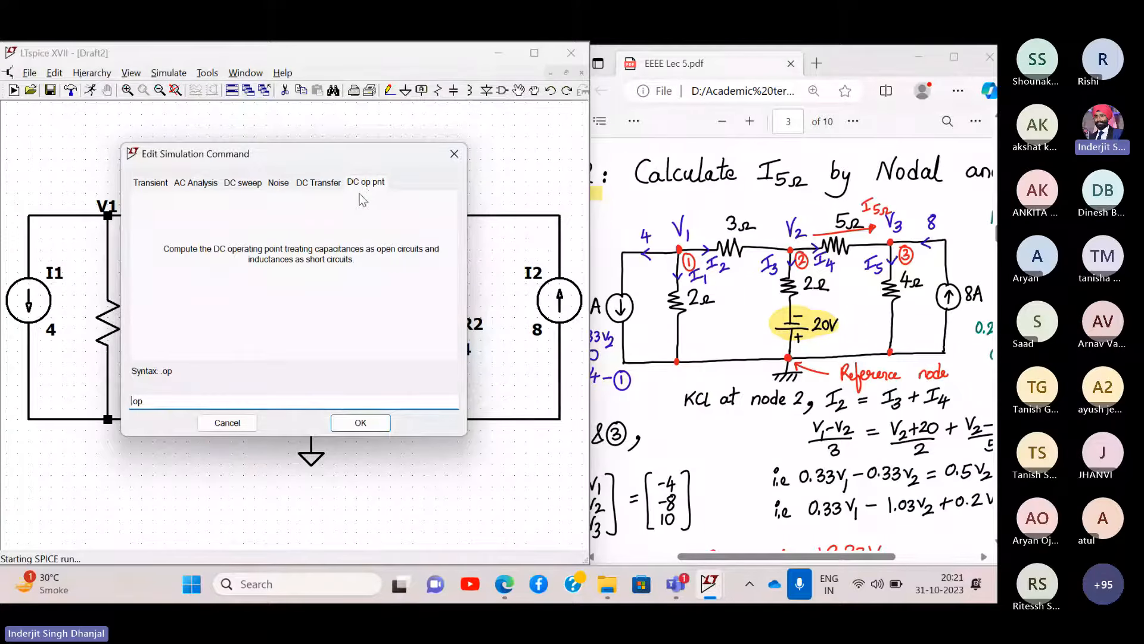
left_click(360, 423)
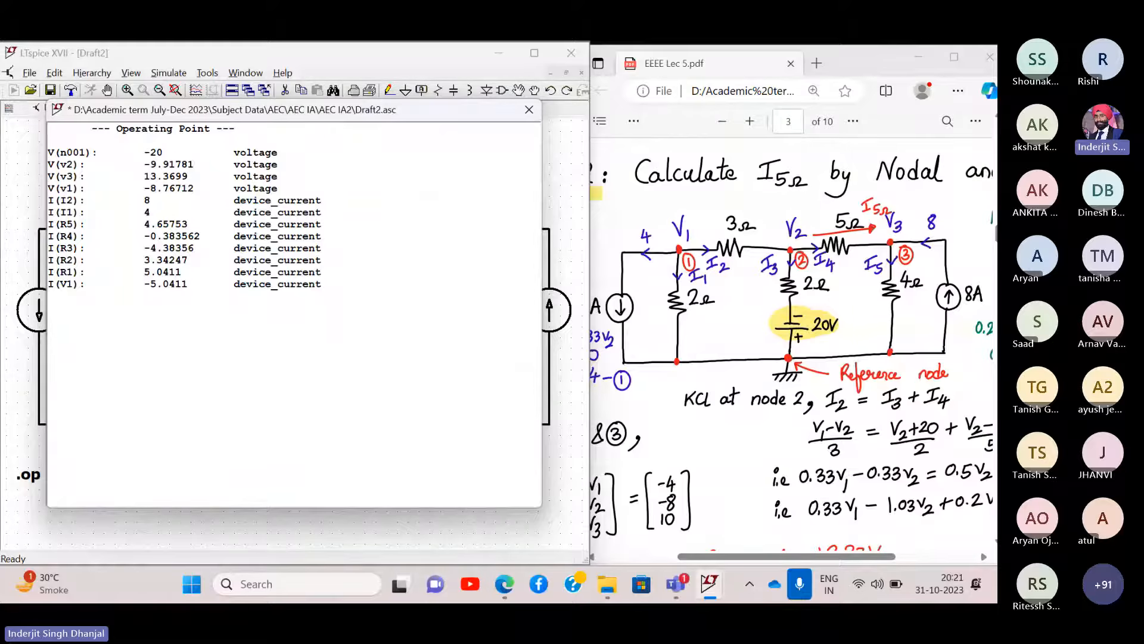
- Position the operating point results over the schematic and enlarge their text
left_click_drag(346, 118, 348, 152)
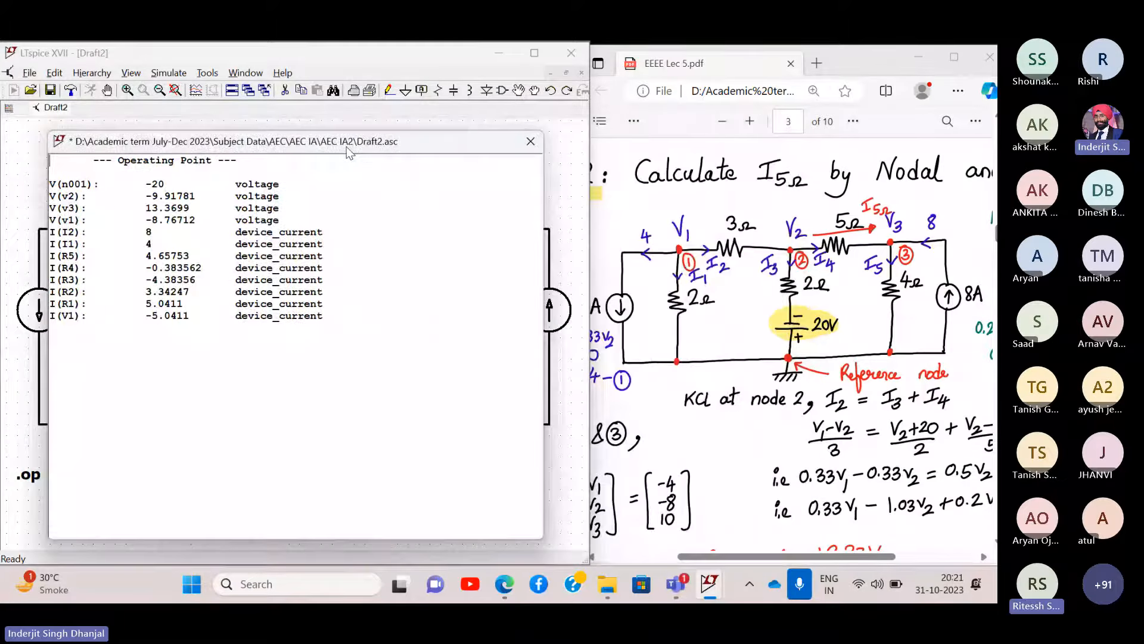
scroll(686, 221, "down", 3)
scroll(686, 223, "left", 3)
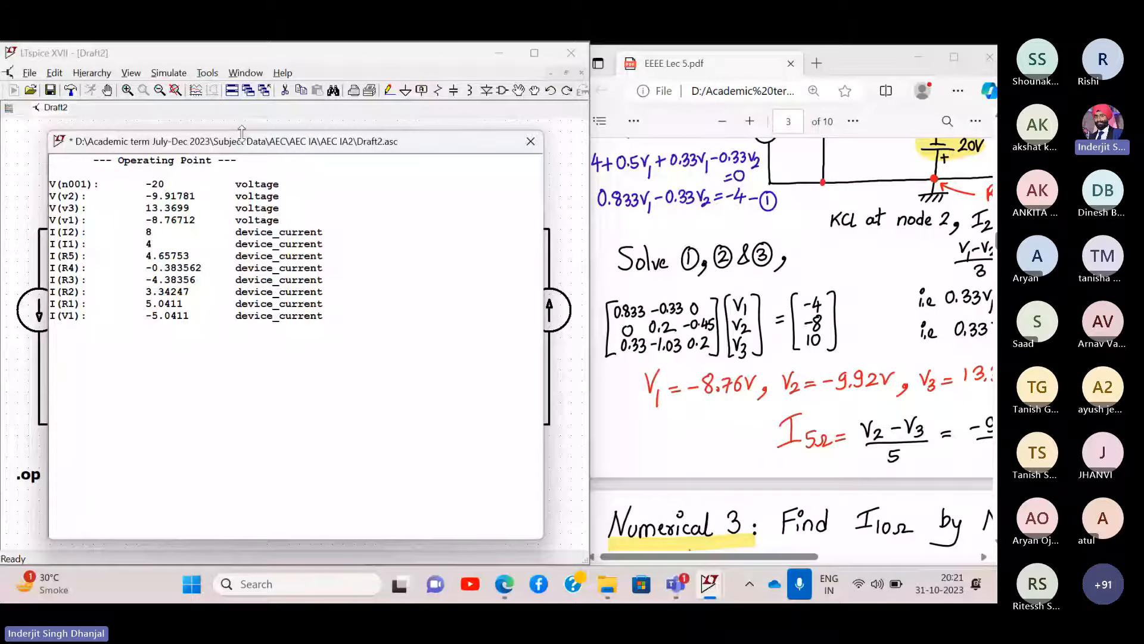
left_click_drag(241, 131, 371, 303)
scroll(299, 393, "up", 2)
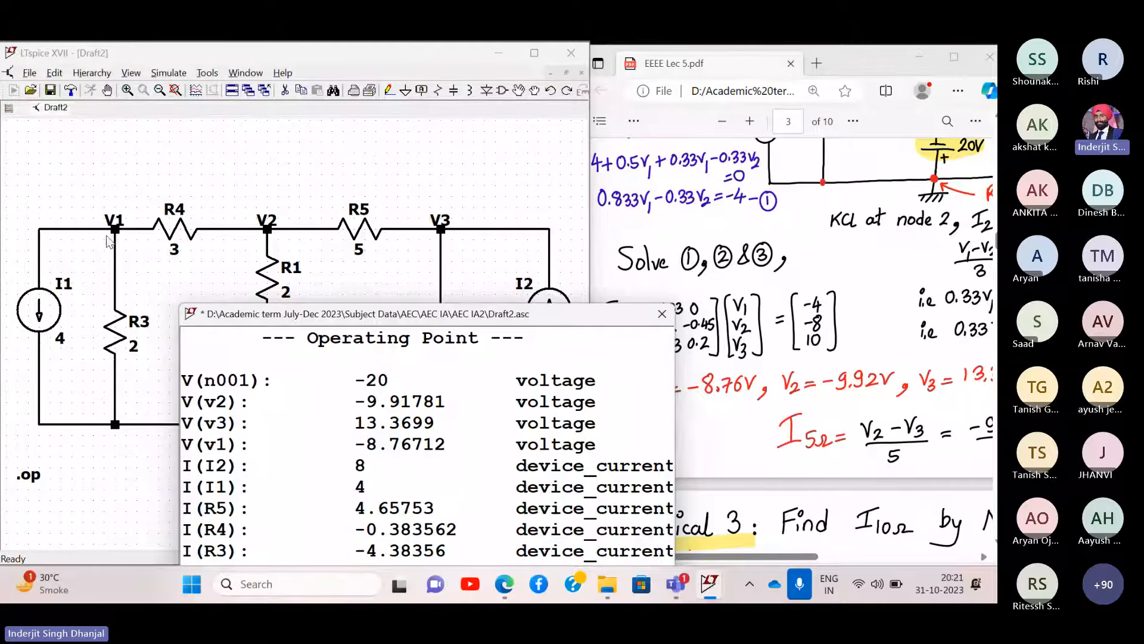
scroll(682, 262, "down", 3)
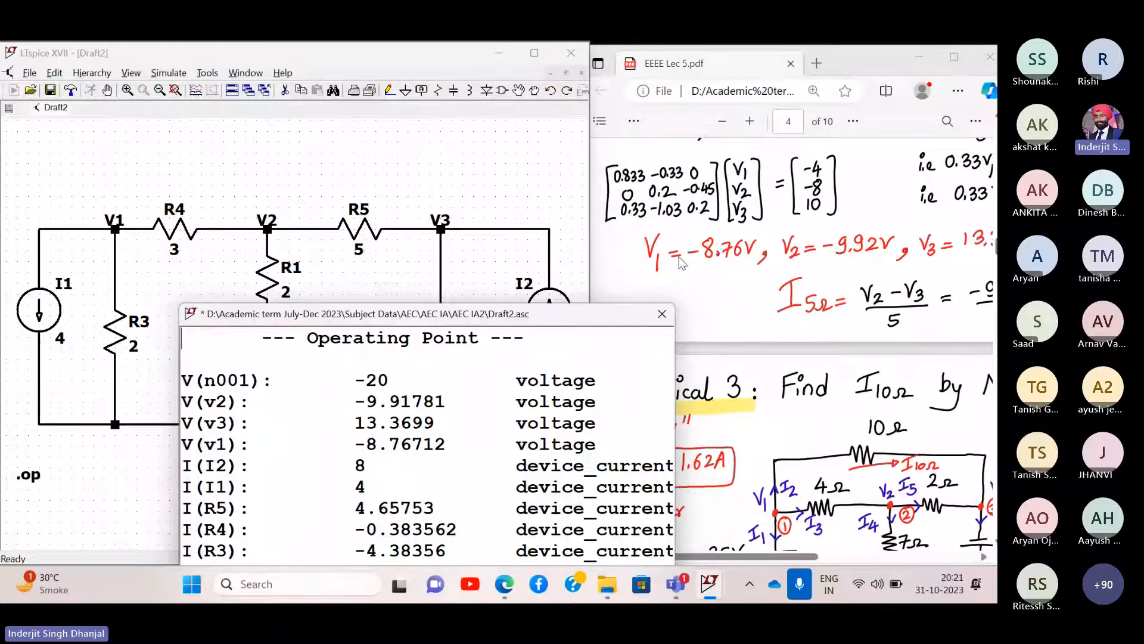
scroll(681, 262, "up", 2)
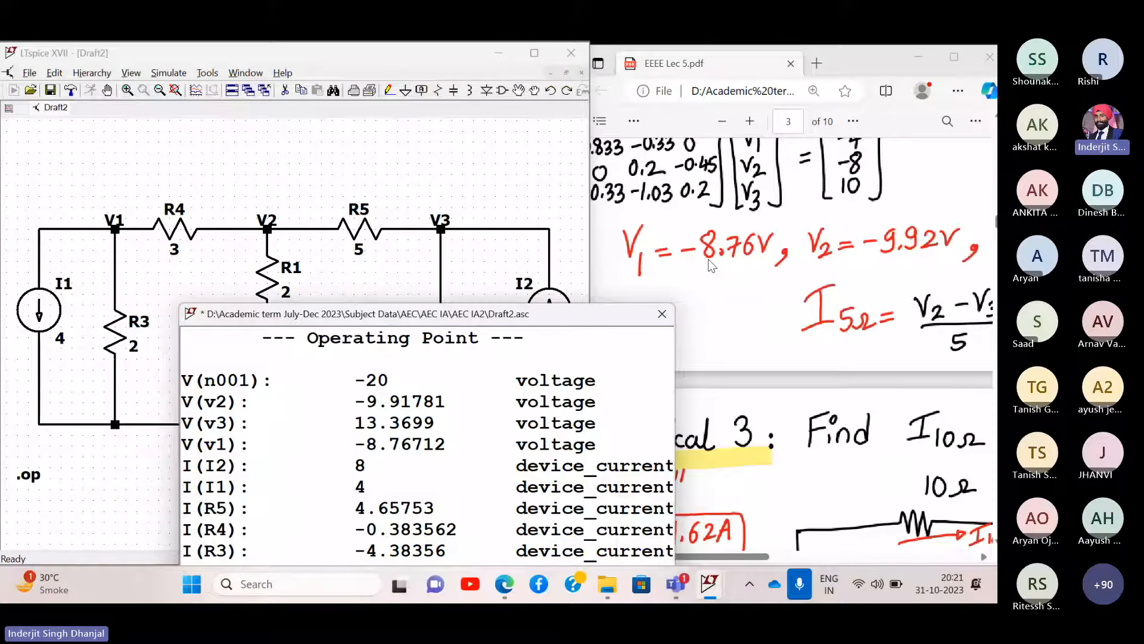
scroll(733, 272, "down", 2)
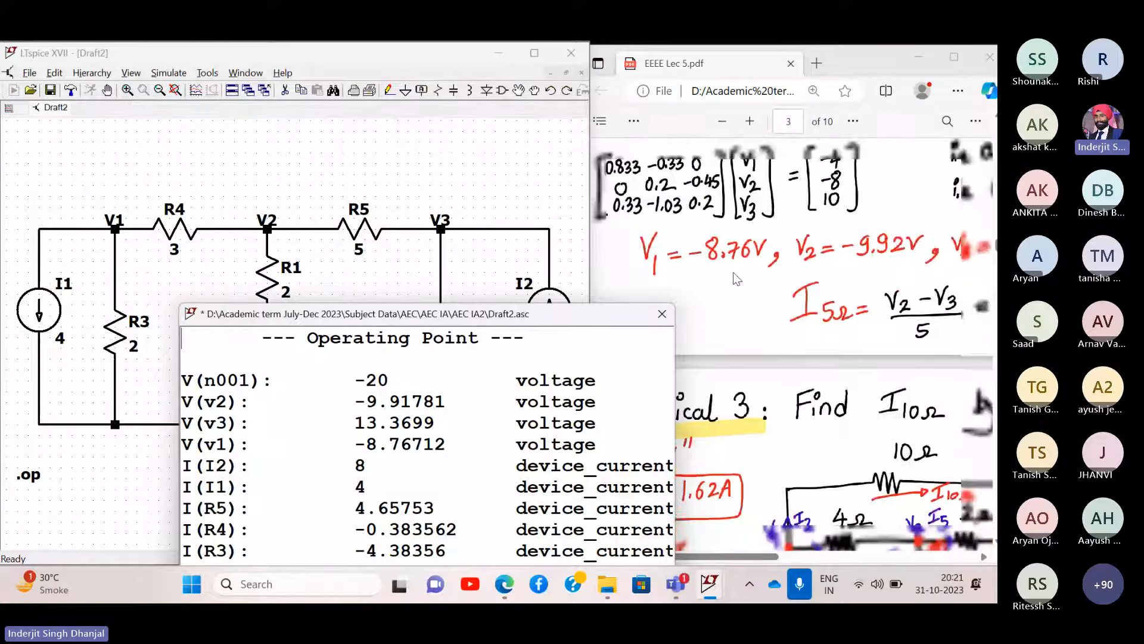
- Highlight the V(v1) value −8.76712 to compare with the PDF's −8.76 V
left_click(347, 446)
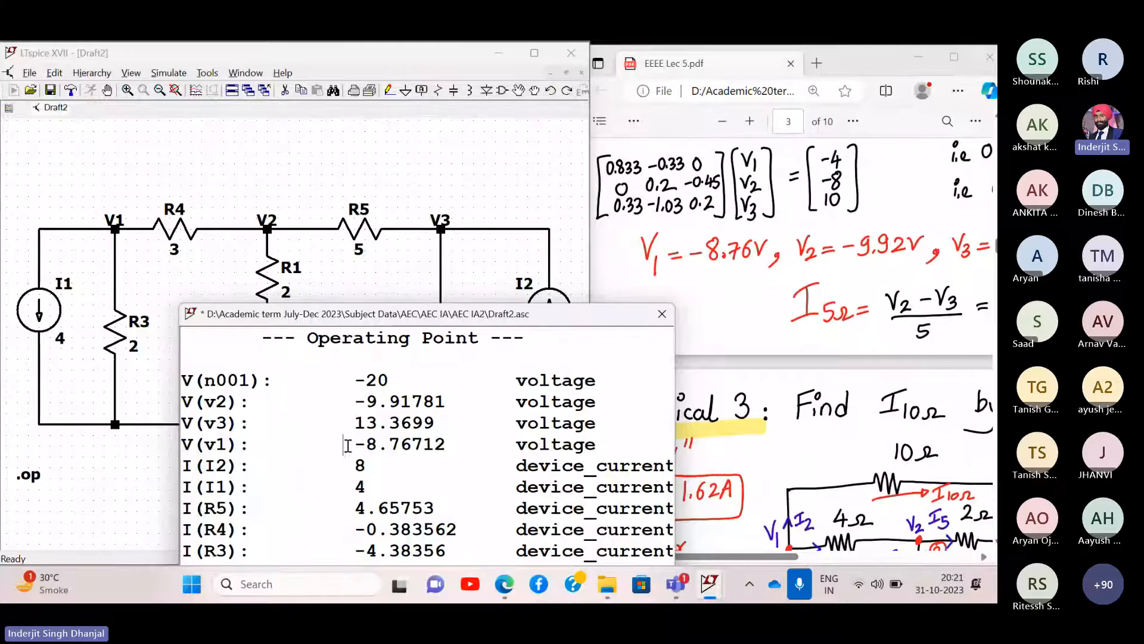
left_click_drag(348, 446, 459, 446)
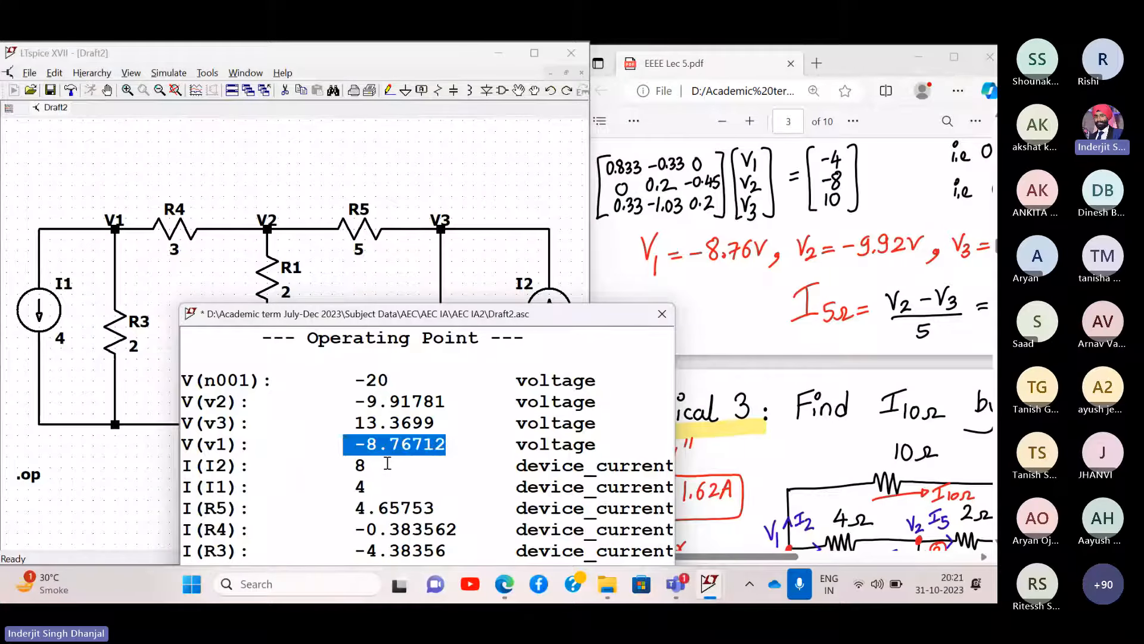
left_click(387, 463)
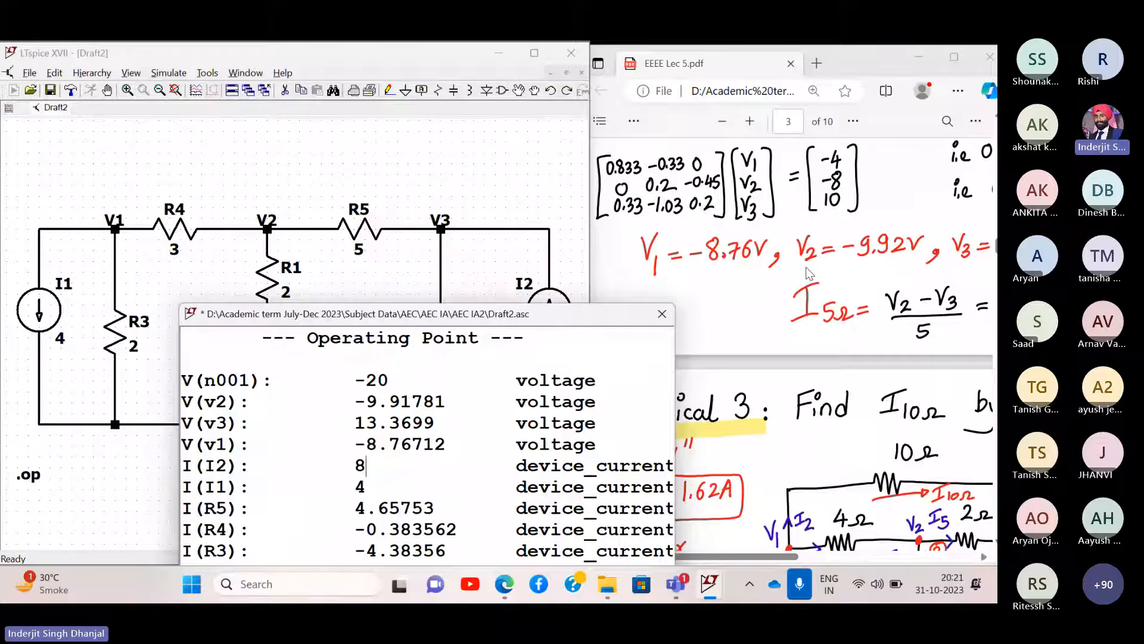
- Move the results up to show I(R2) 3.34247, I(R1) 5.0411 and I(V1) −5.0411
scroll(810, 273, "right", 3)
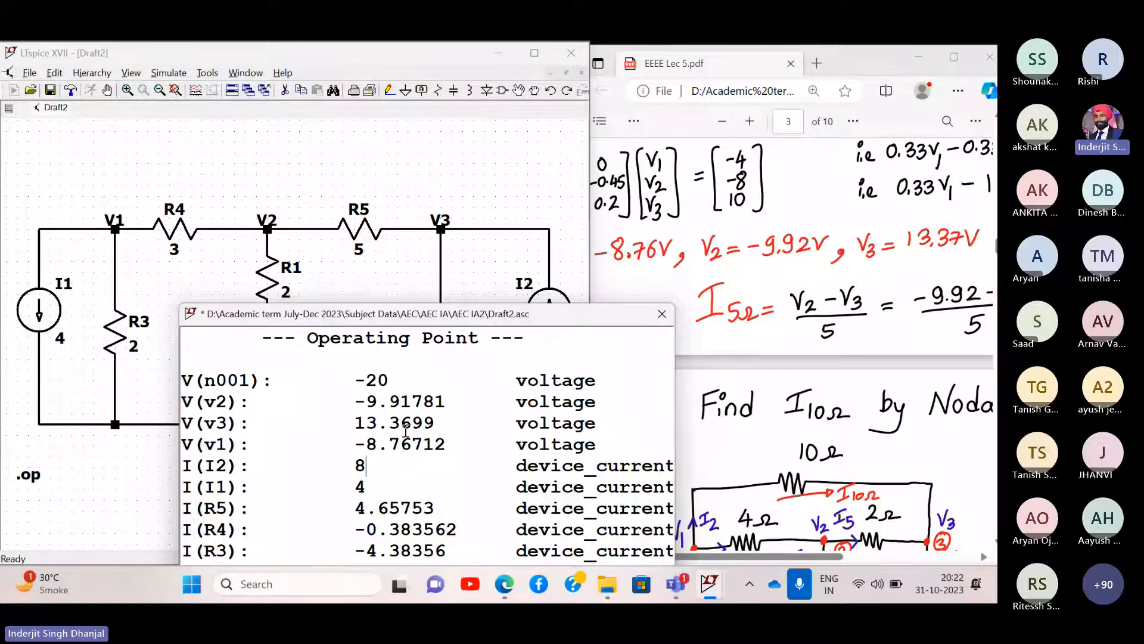
scroll(828, 249, "right", 3)
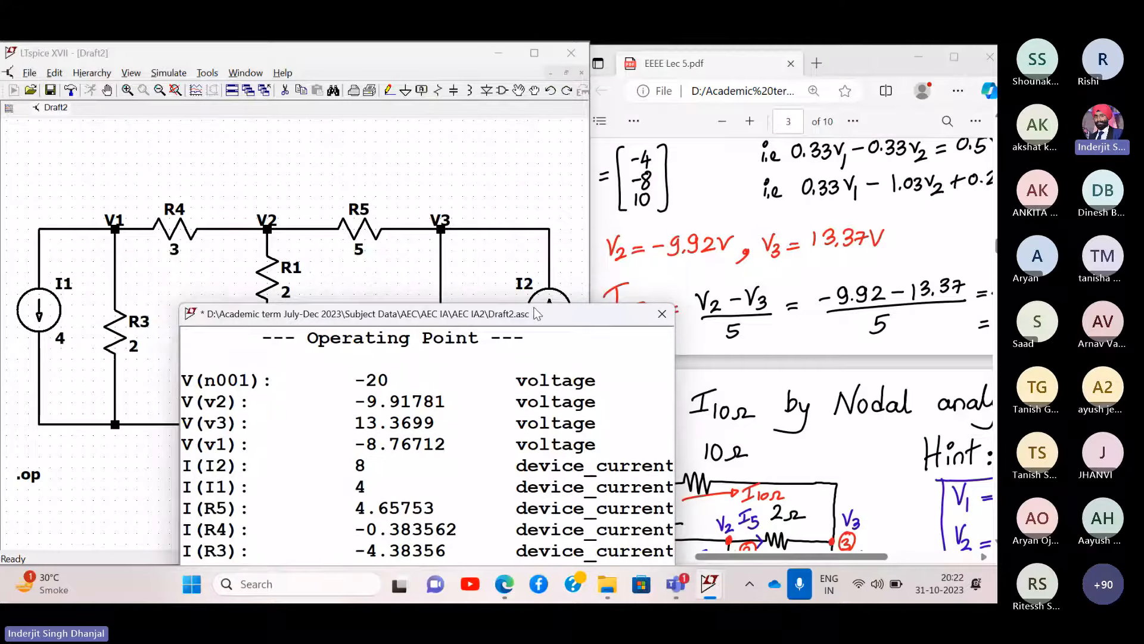
left_click_drag(536, 314, 853, 149)
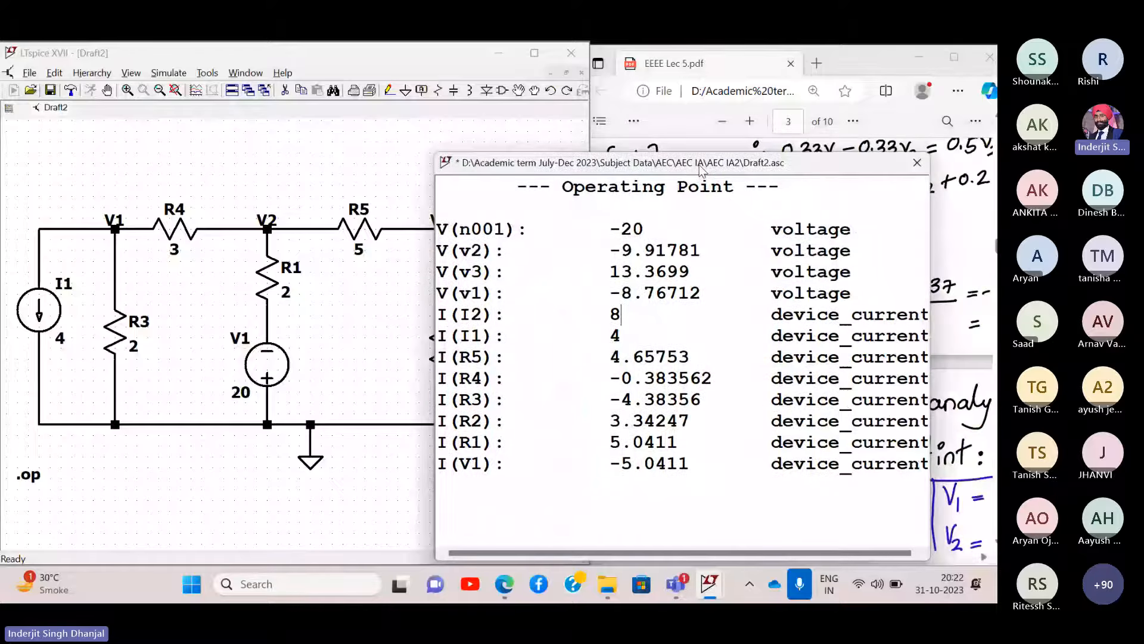
- Move the results off the circuit and highlight I(R5) 4.65753 against the PDF's 4.65 A
left_click_drag(854, 151, 322, 379)
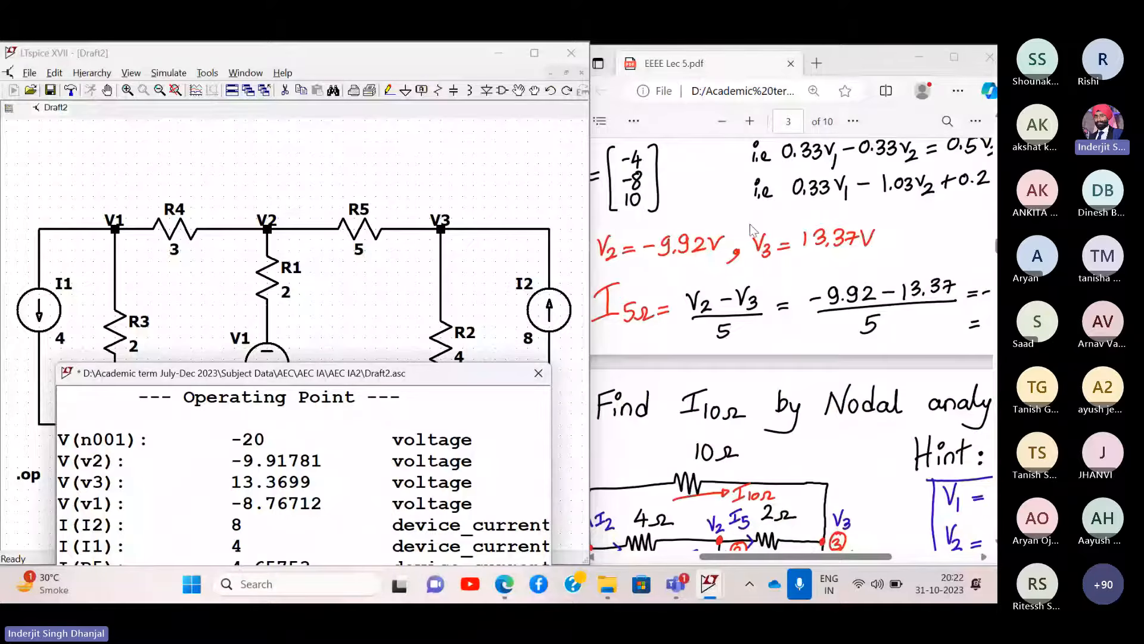
scroll(842, 317, "up", 6)
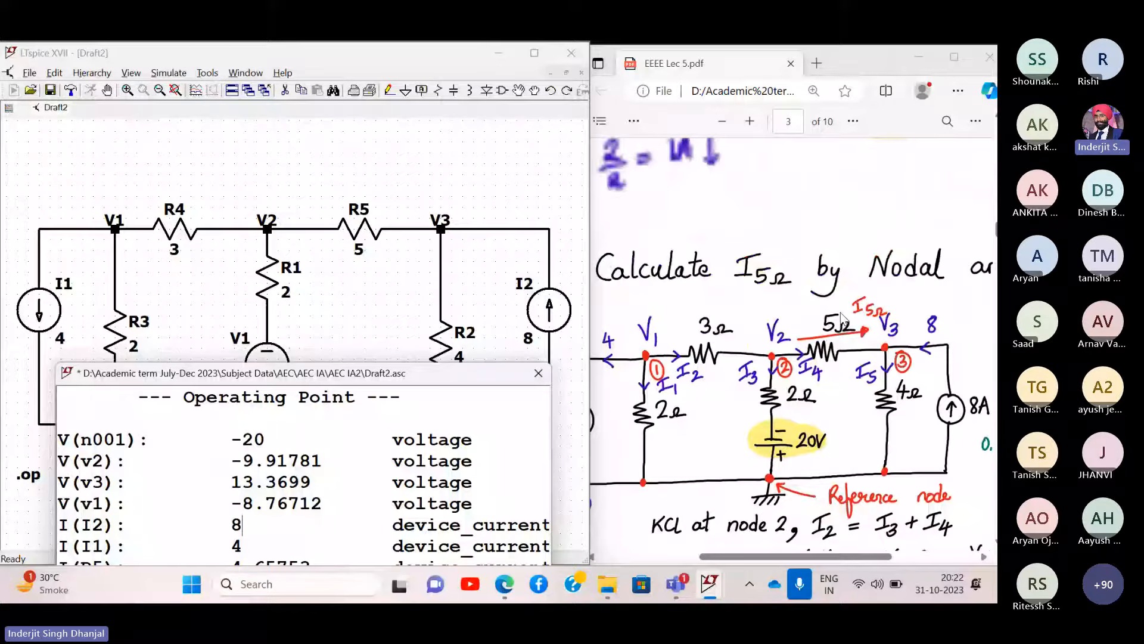
scroll(842, 317, "down", 6)
scroll(856, 374, "right", 5)
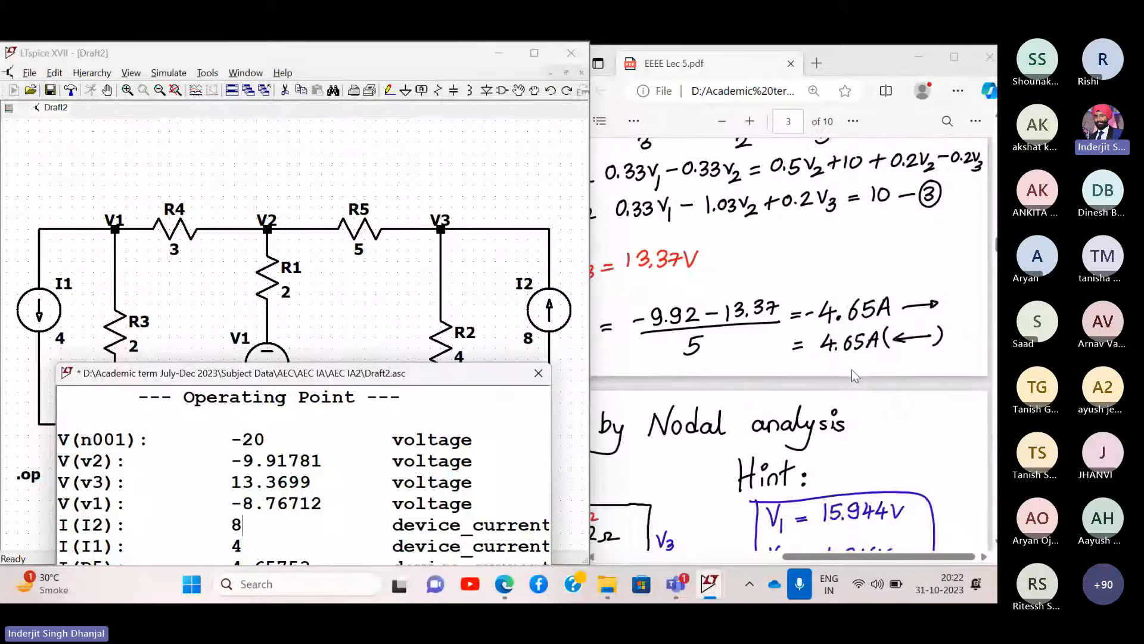
scroll(856, 375, "left", 6)
scroll(855, 374, "right", 5)
left_click_drag(429, 373, 906, 180)
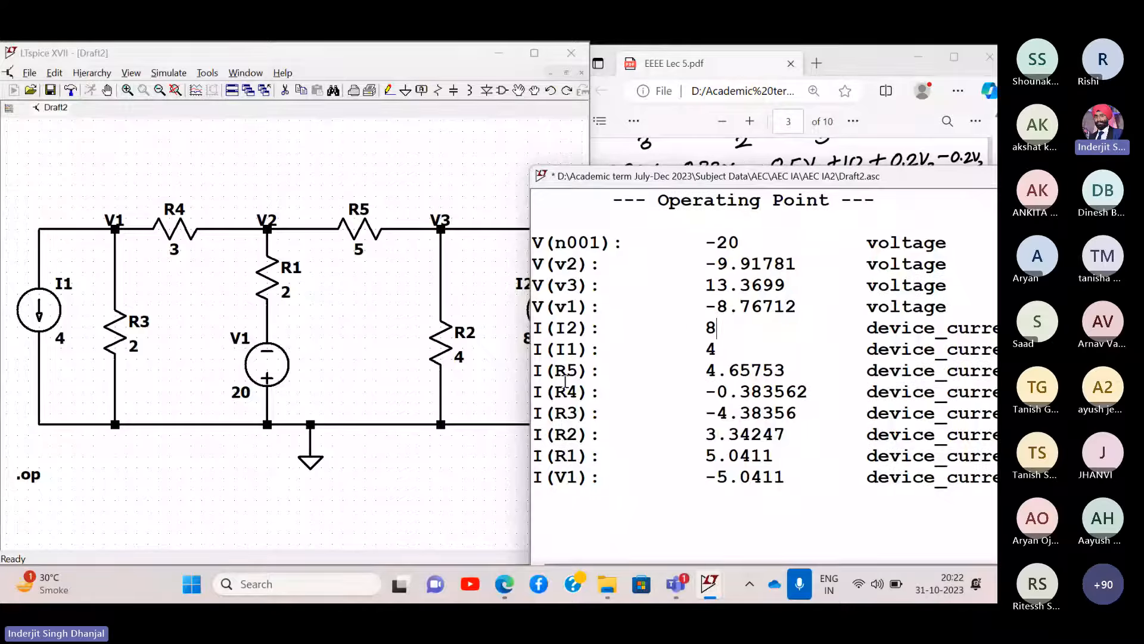
left_click_drag(785, 370, 524, 373)
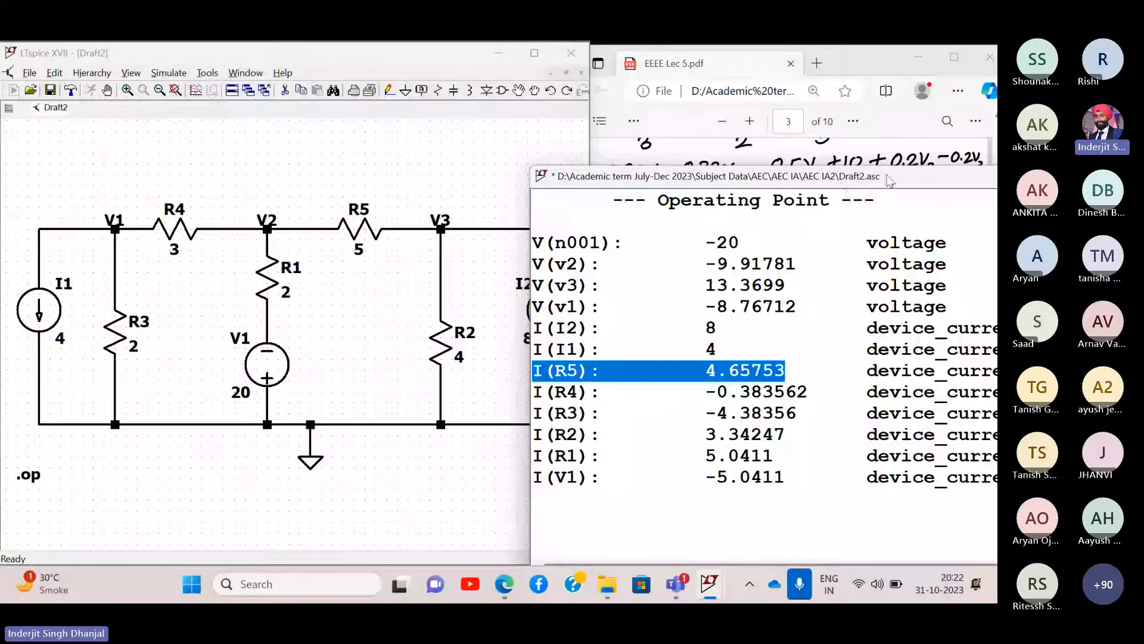
- Arrange the results beside the PDF solution, then close the operating point window
left_click_drag(888, 177, 458, 241)
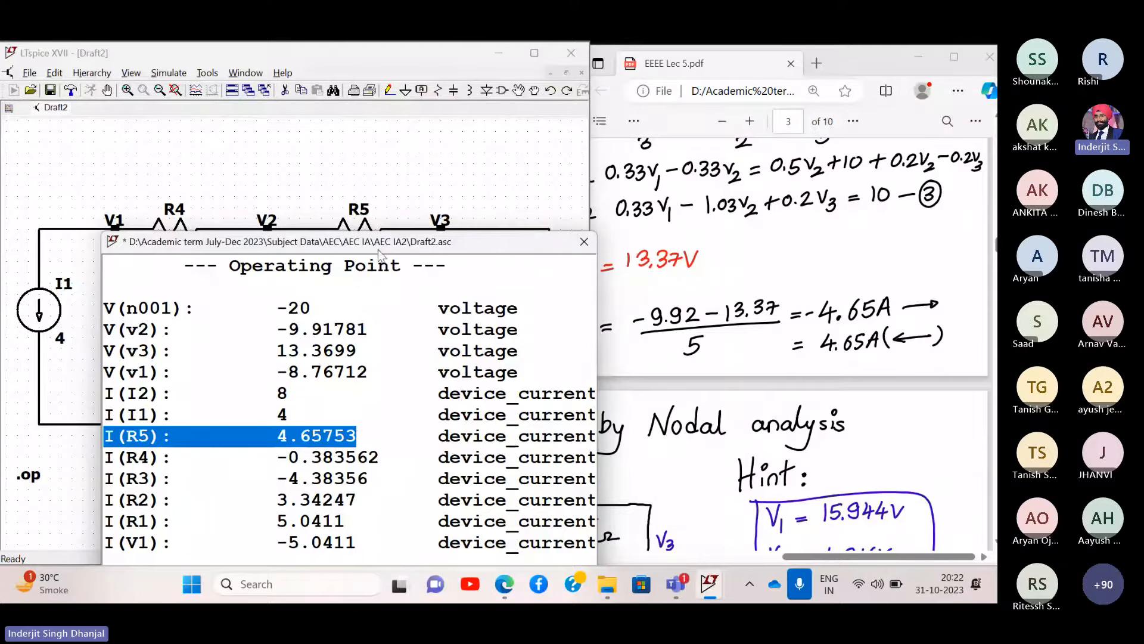
left_click_drag(397, 245, 870, 216)
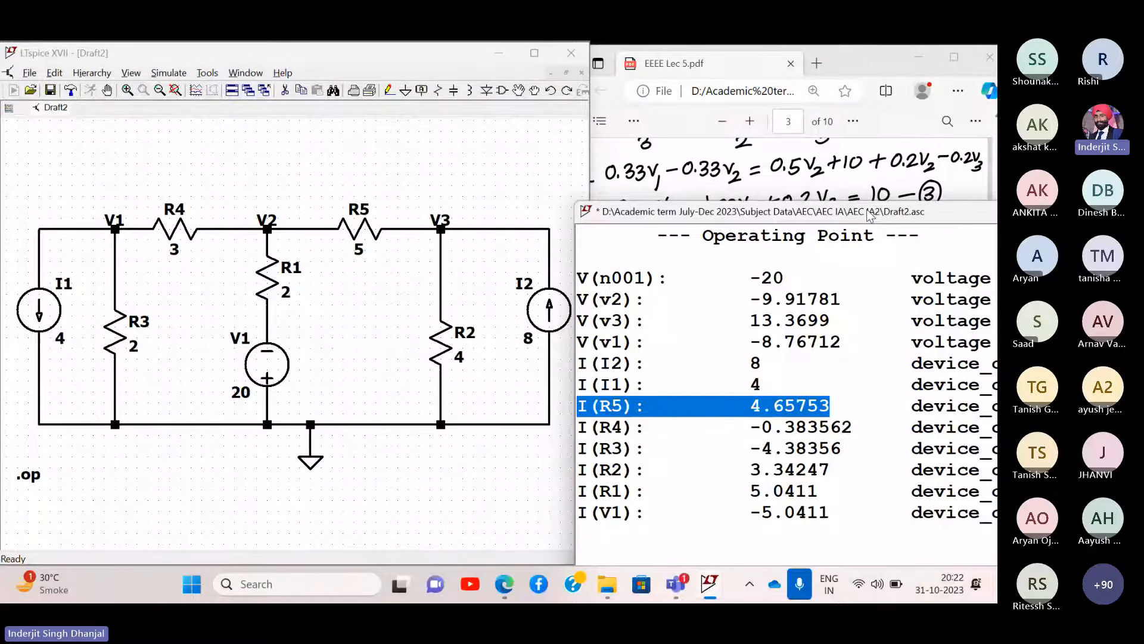
left_click_drag(868, 215, 550, 295)
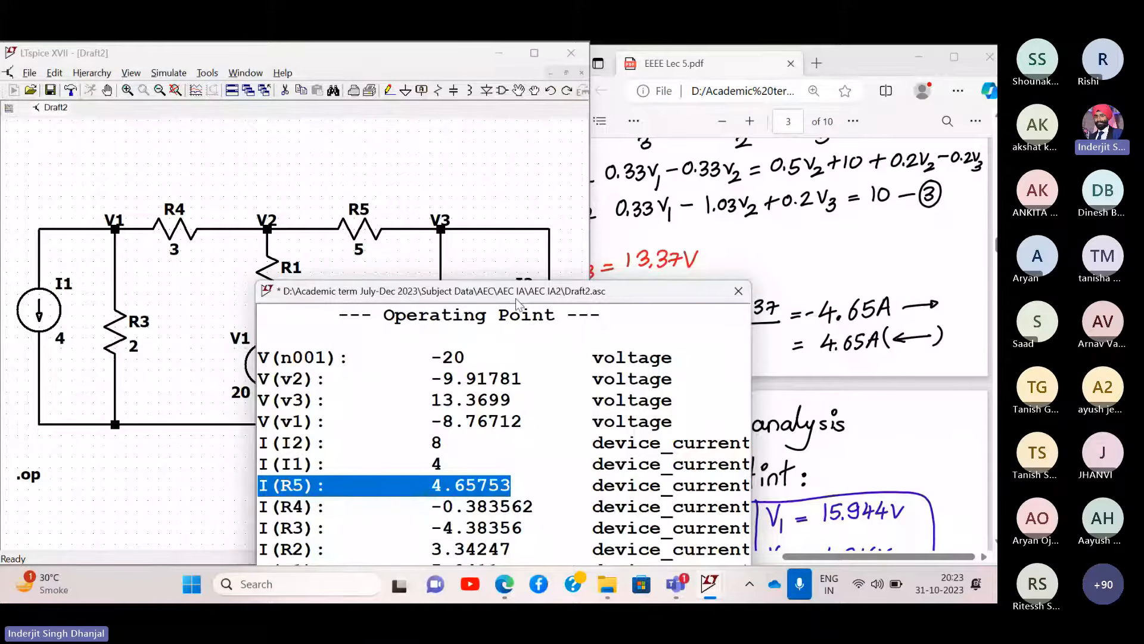
left_click_drag(516, 300, 318, 164)
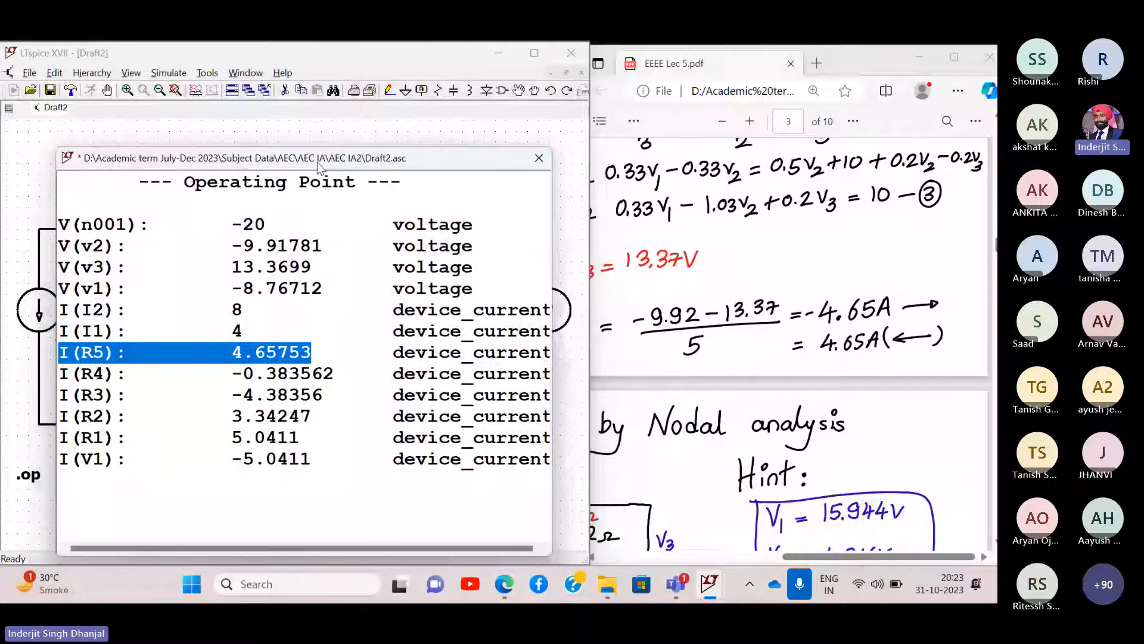
scroll(765, 264, "left", 3)
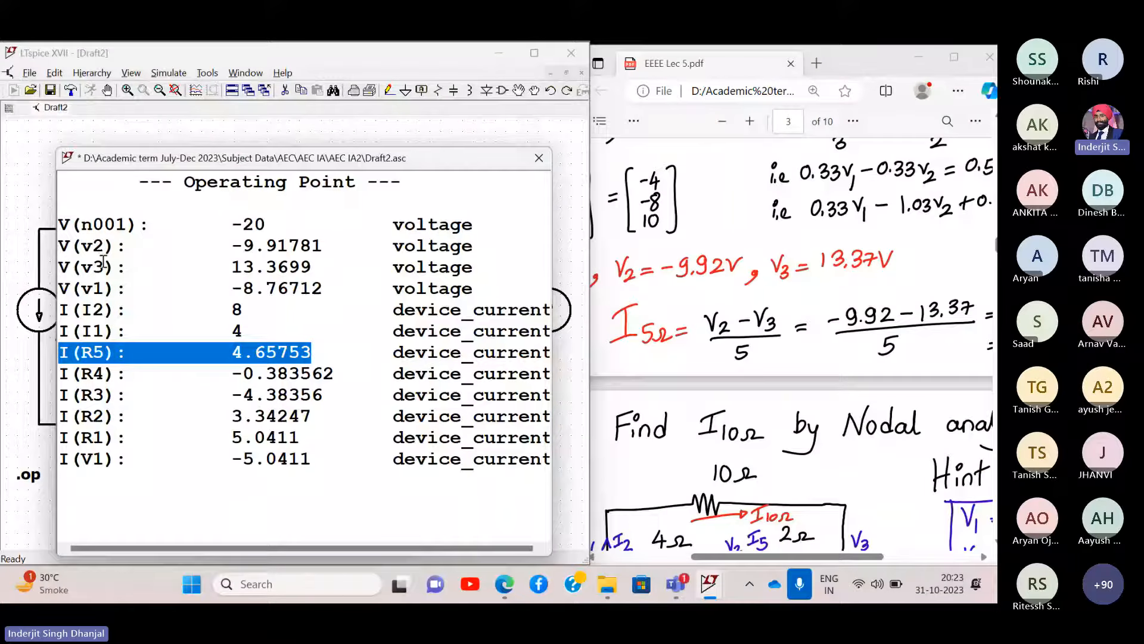
left_click_drag(269, 158, 331, 176)
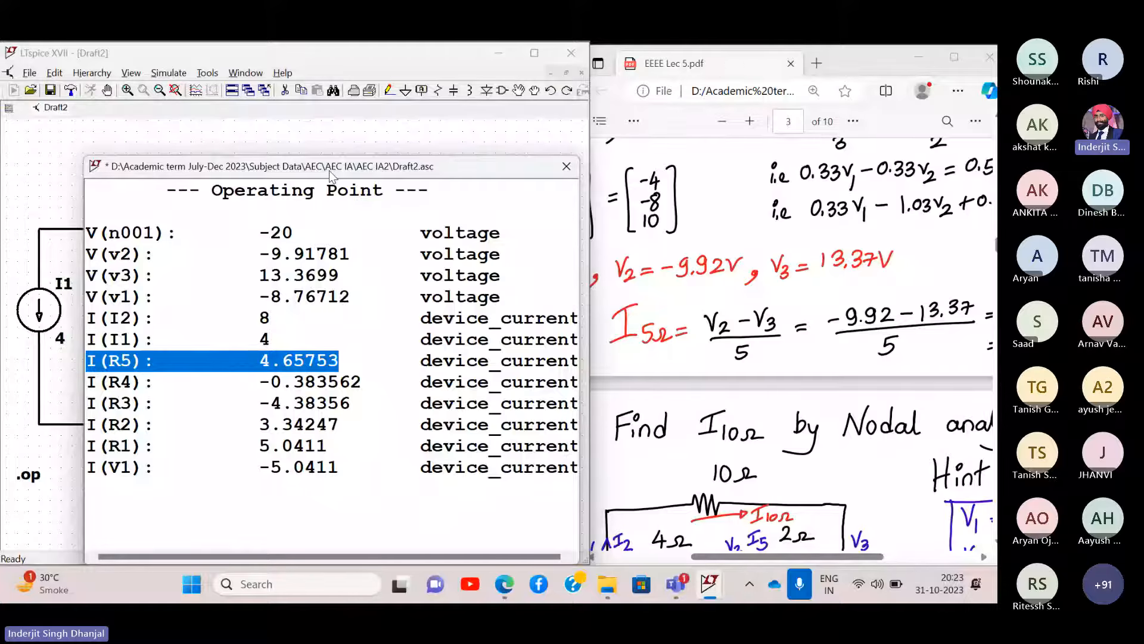
left_click(570, 170)
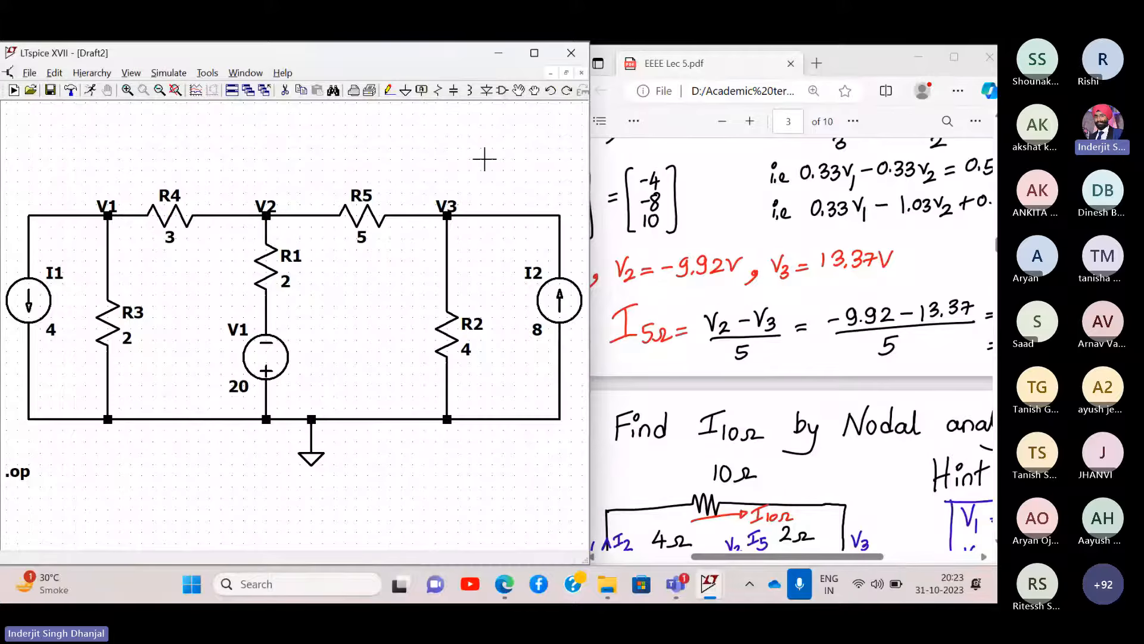
- Maximize the LTspice window and center the schematic
left_click_drag(484, 159, 395, 184)
left_click(535, 53)
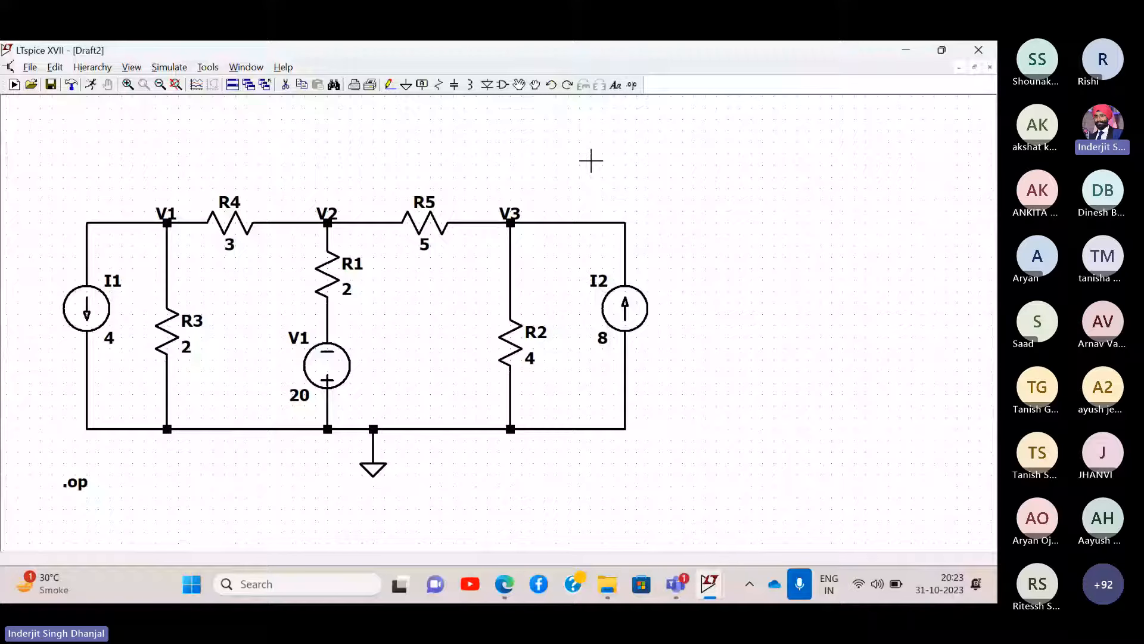
left_click_drag(591, 160, 565, 135)
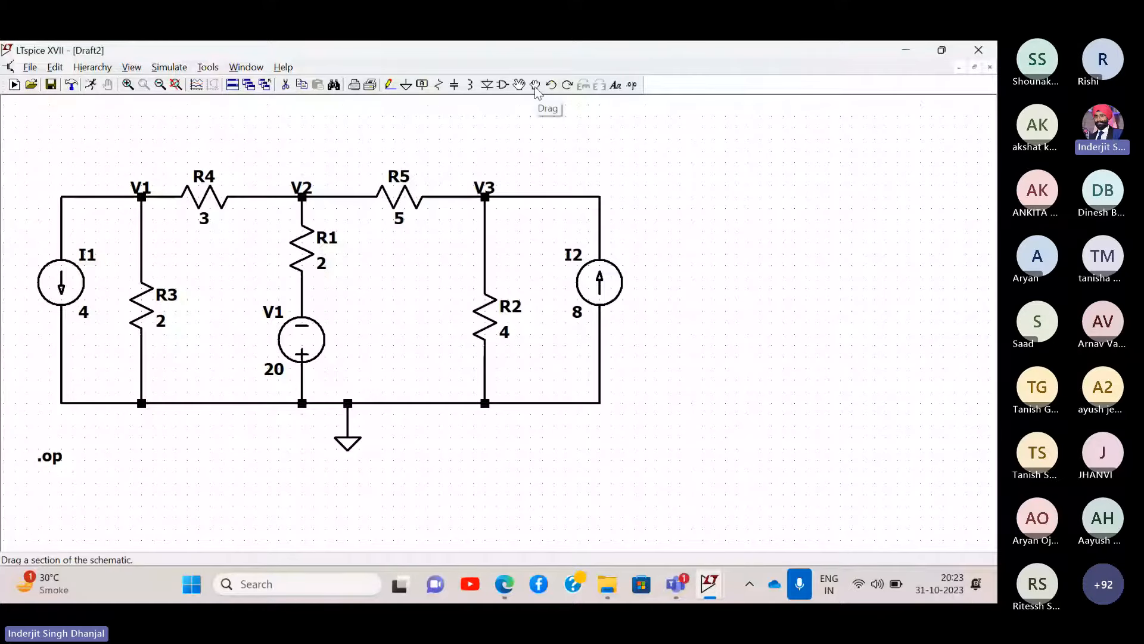
- Drag the V3, R2 and I2 section right and delete the R5–V3 wire
left_click(535, 85)
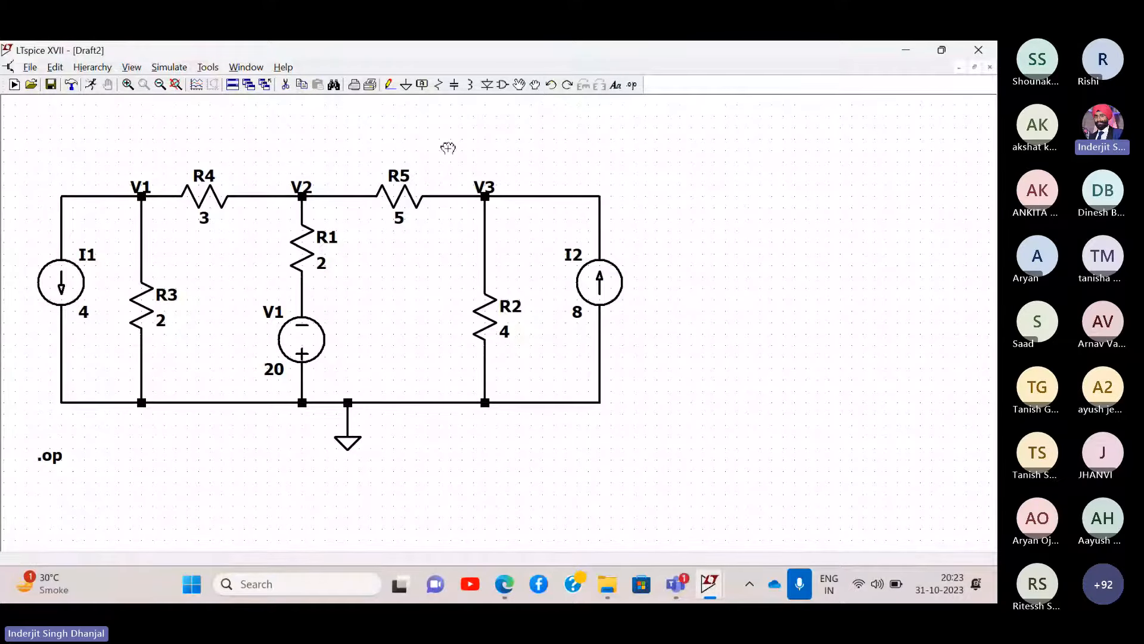
left_click_drag(449, 148, 646, 471)
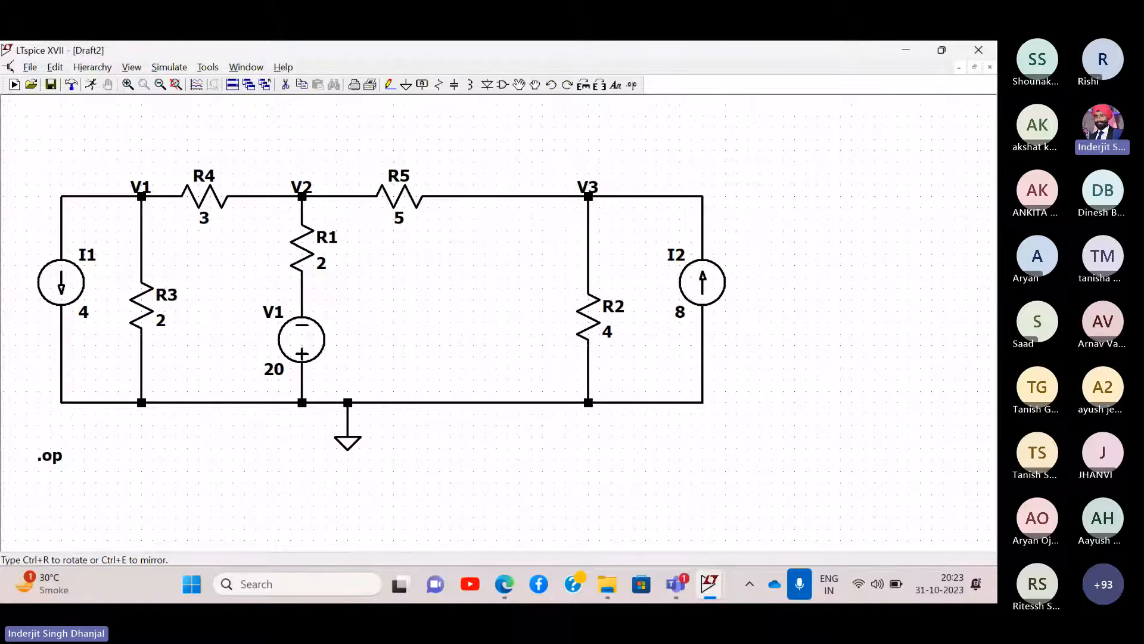
left_click(661, 310)
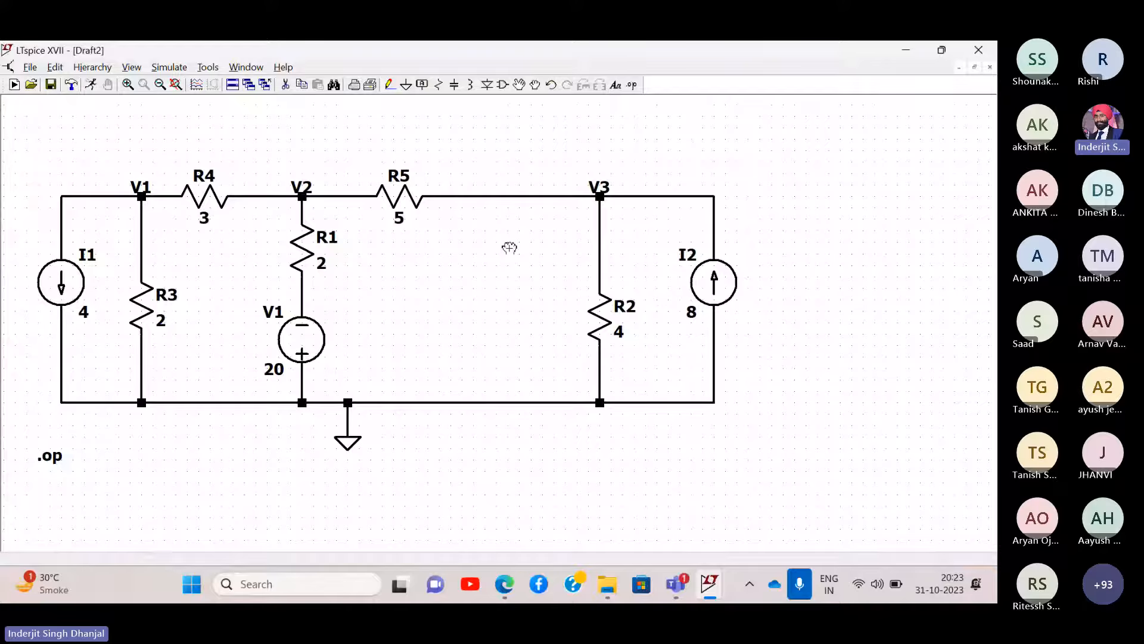
left_click(286, 86)
left_click(530, 195)
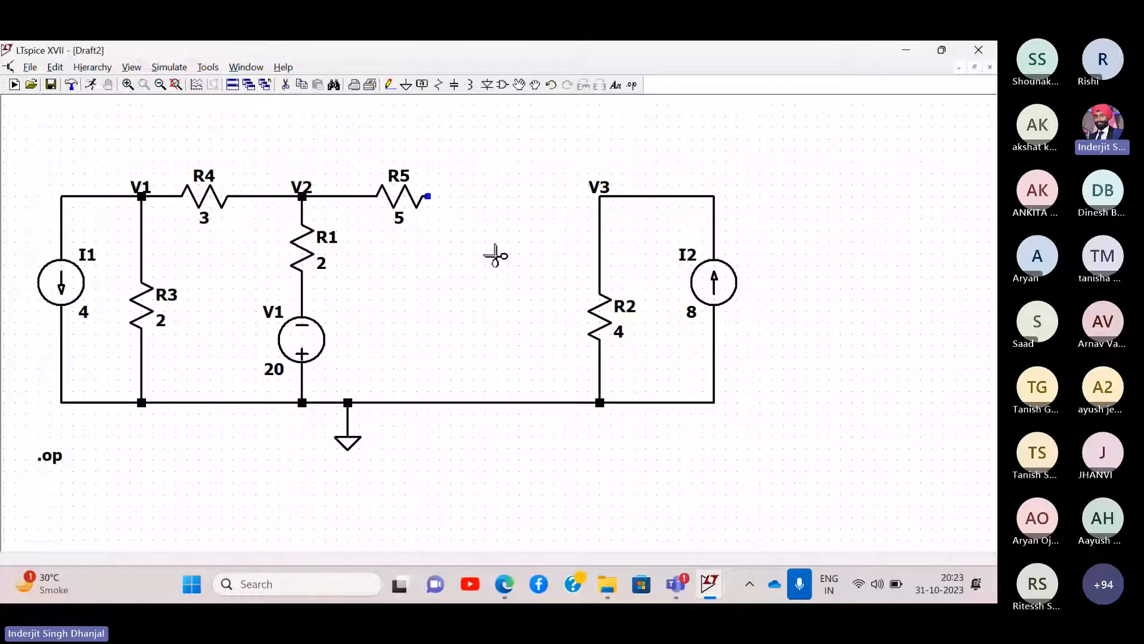
- Add a voltage source, rotated horizontal, in the gap between R5 and node V3
left_click(502, 85)
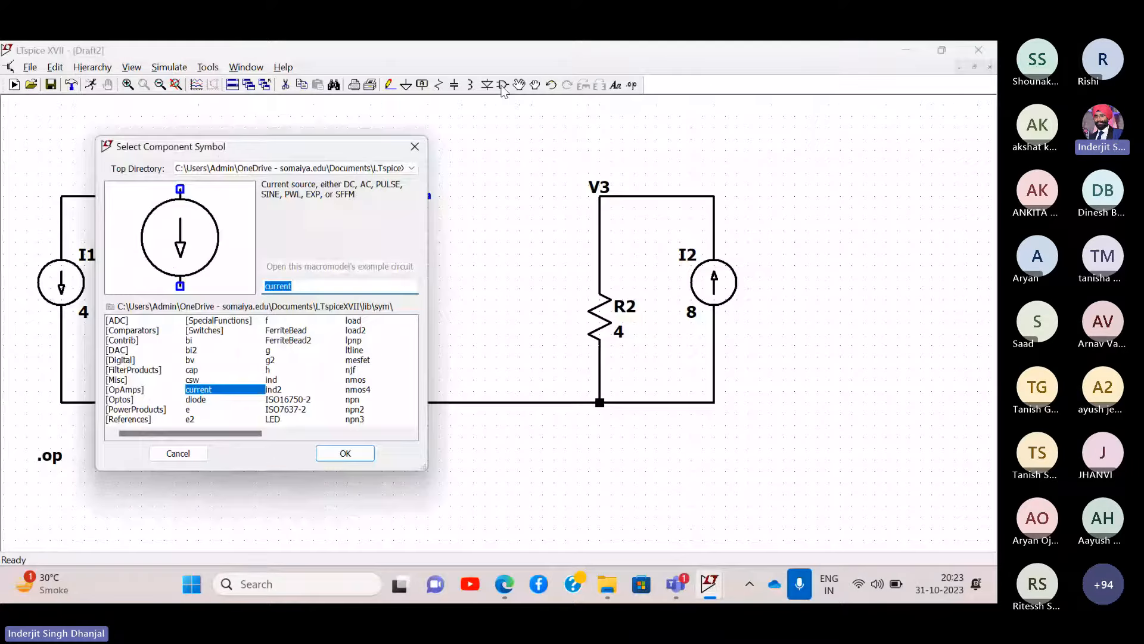
type("vol")
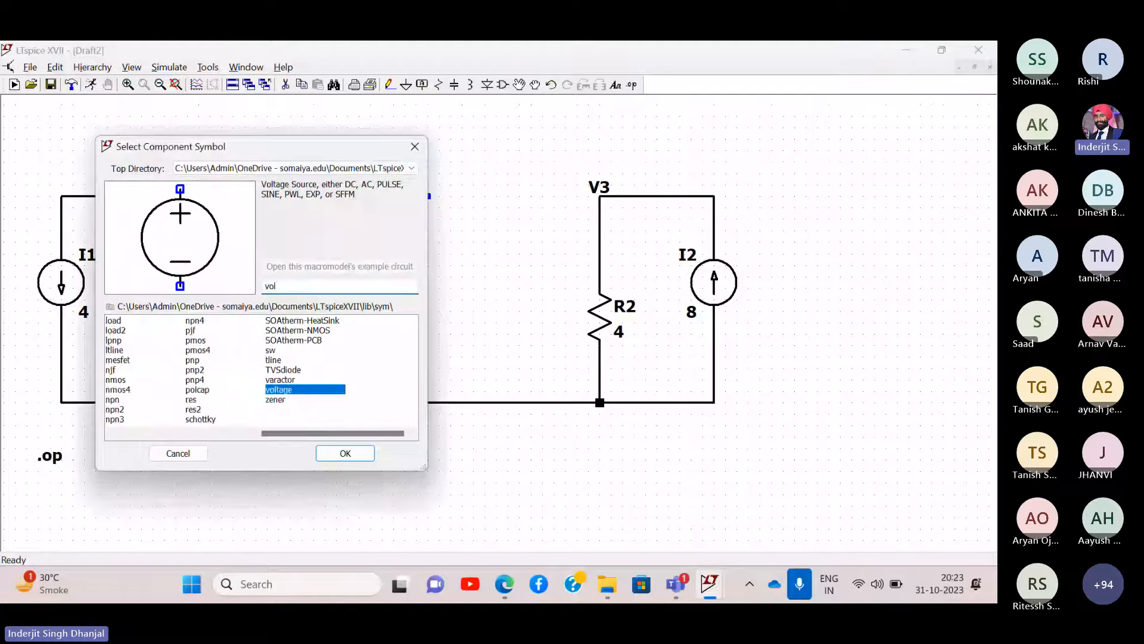
key("Return")
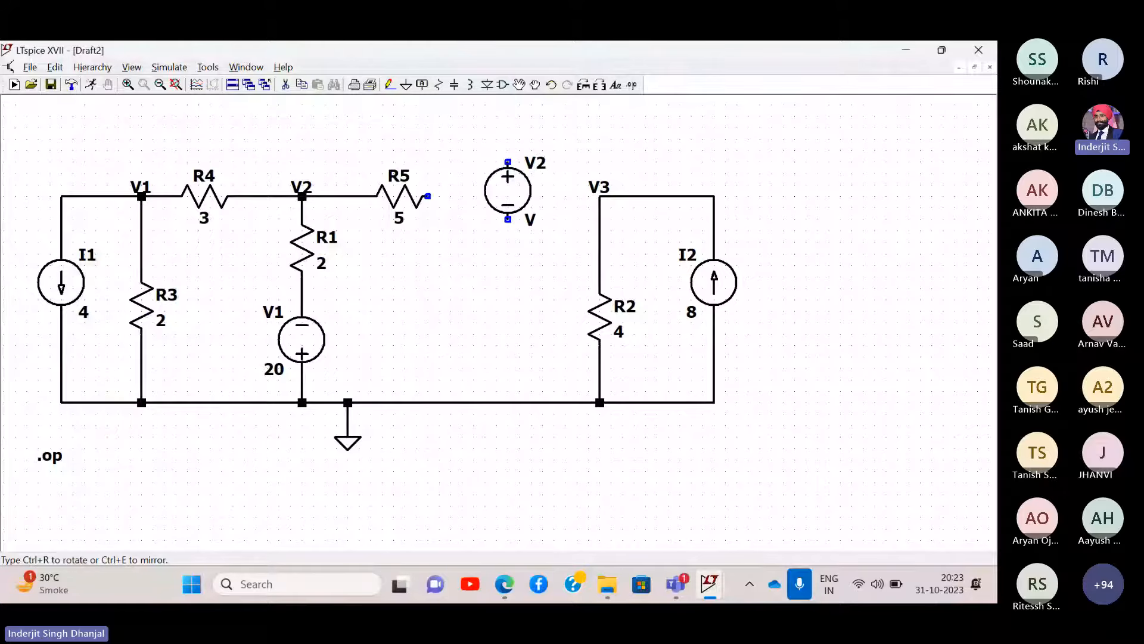
key("ctrl+r")
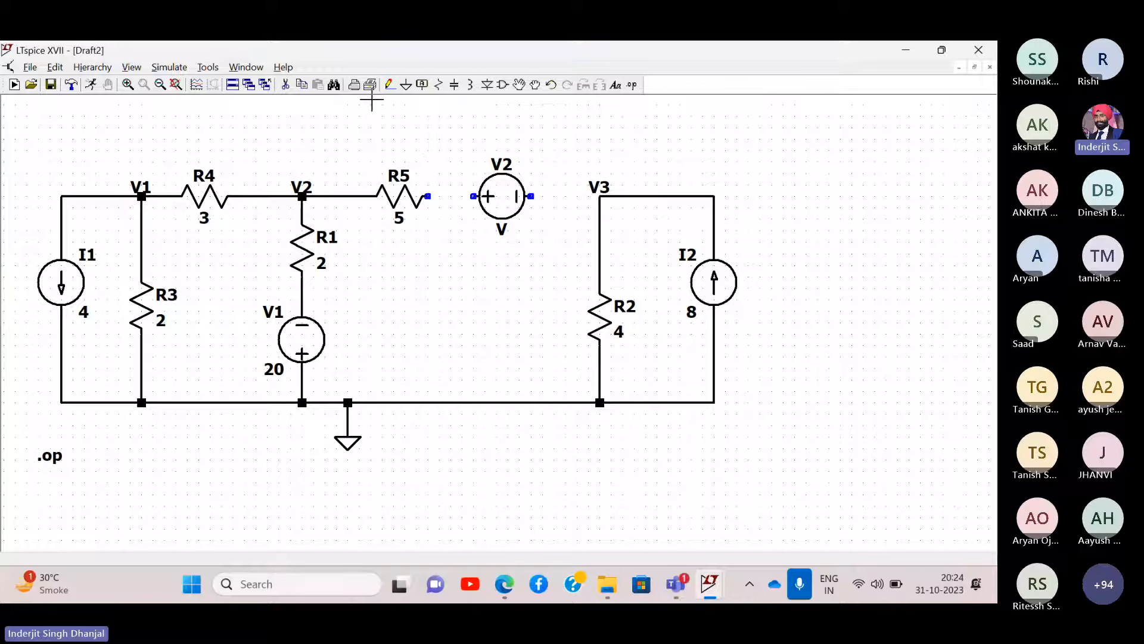
- Wire the new source V2's pins to node V3 and R5
left_click(390, 84)
left_click(600, 196)
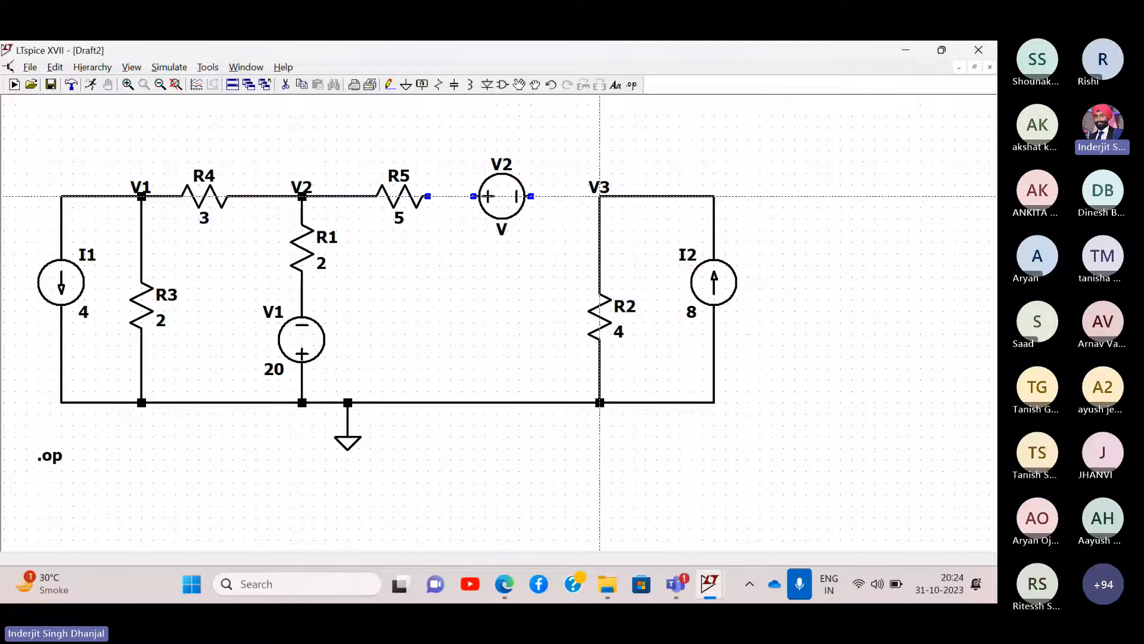
left_click(531, 196)
left_click(473, 196)
left_click(427, 196)
key("Escape")
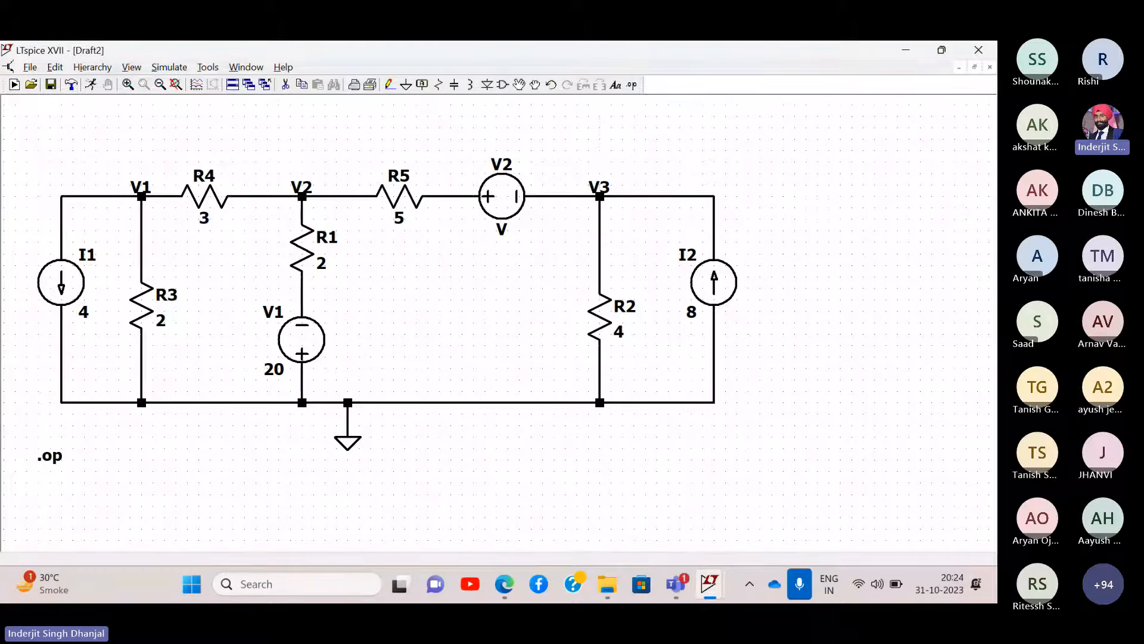
- Set V2's DC value to 0 V and restore the window beside the EEEE Lec 5 PDF
right_click(504, 190)
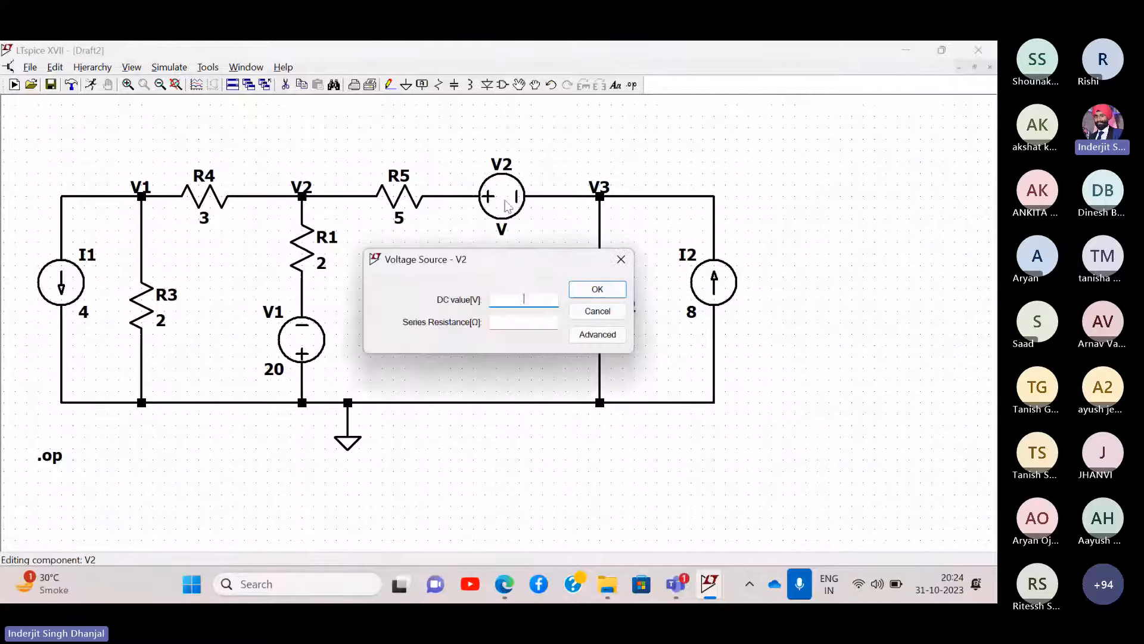
type("0")
key("Return")
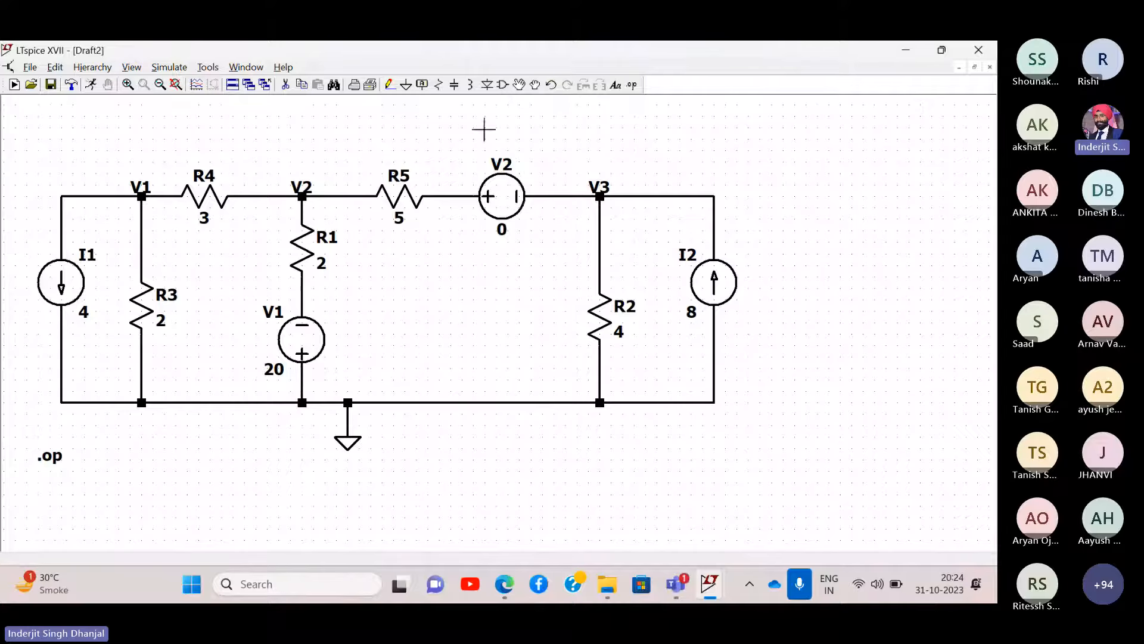
double_click(448, 48)
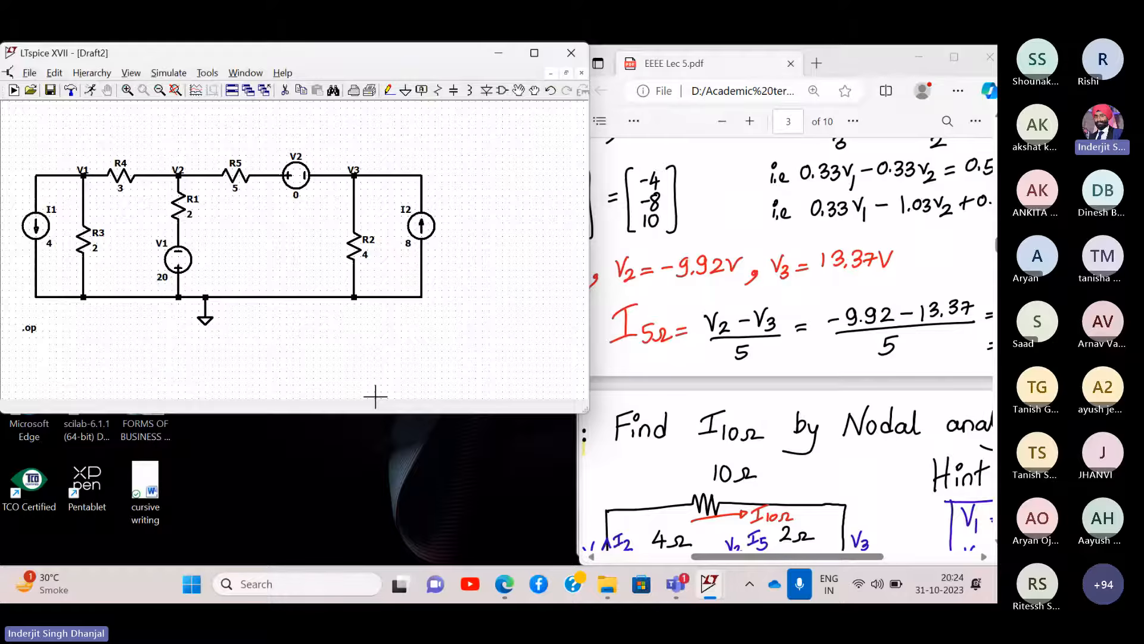
- Rename source V2 to Vx and rerun the .op simulation, giving I(Vx) −4.65753
left_click_drag(375, 413, 369, 565)
key("space")
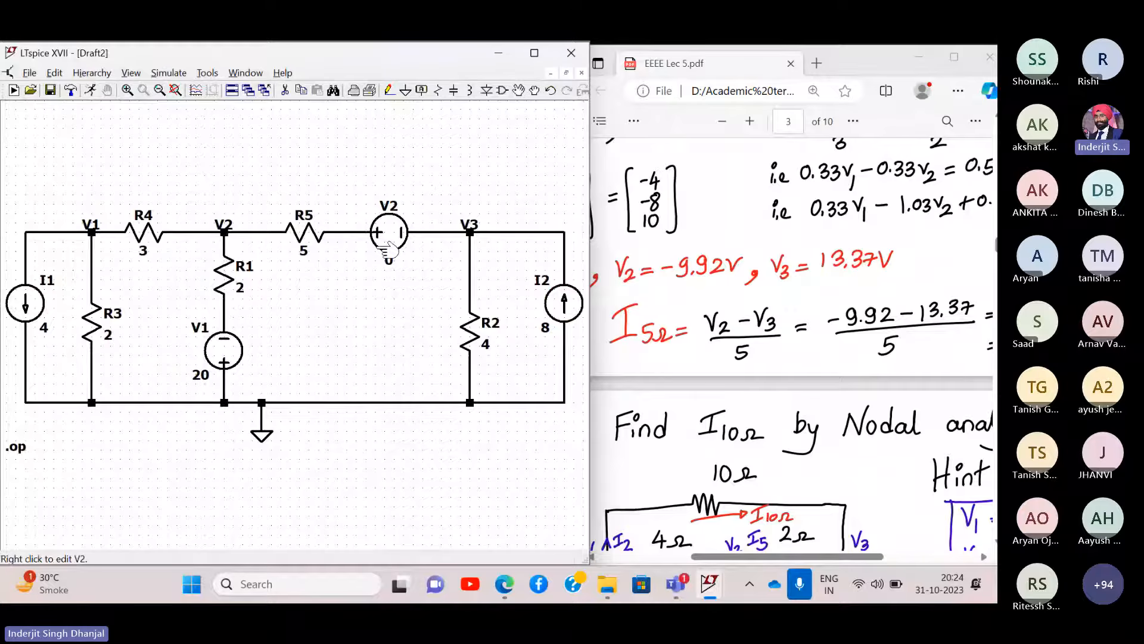
right_click(384, 208)
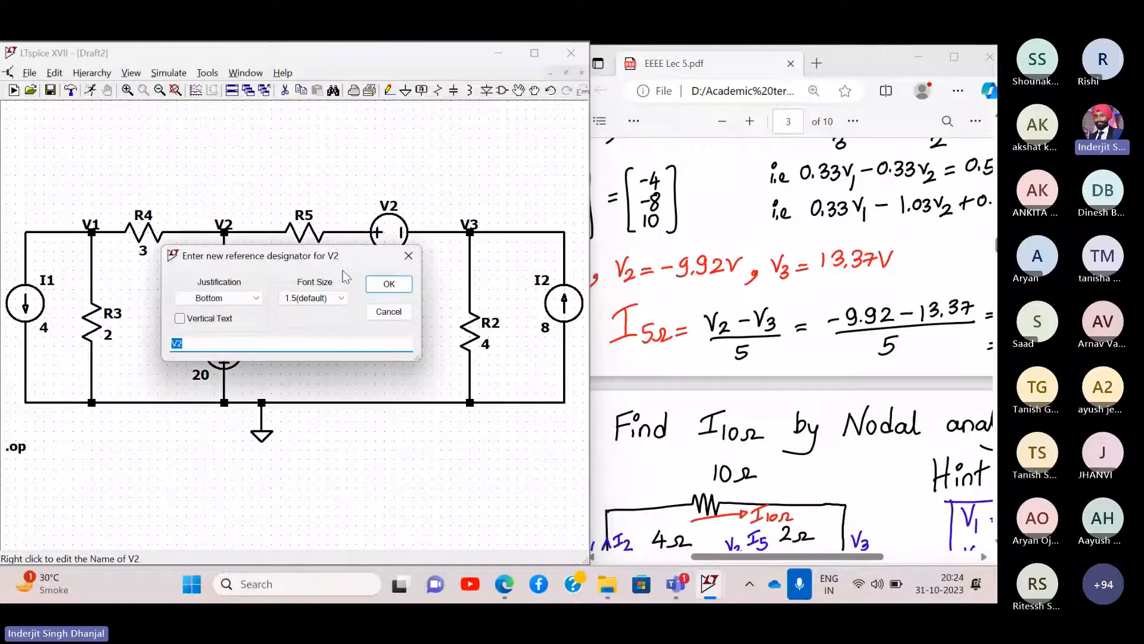
type("Vx")
key("Return")
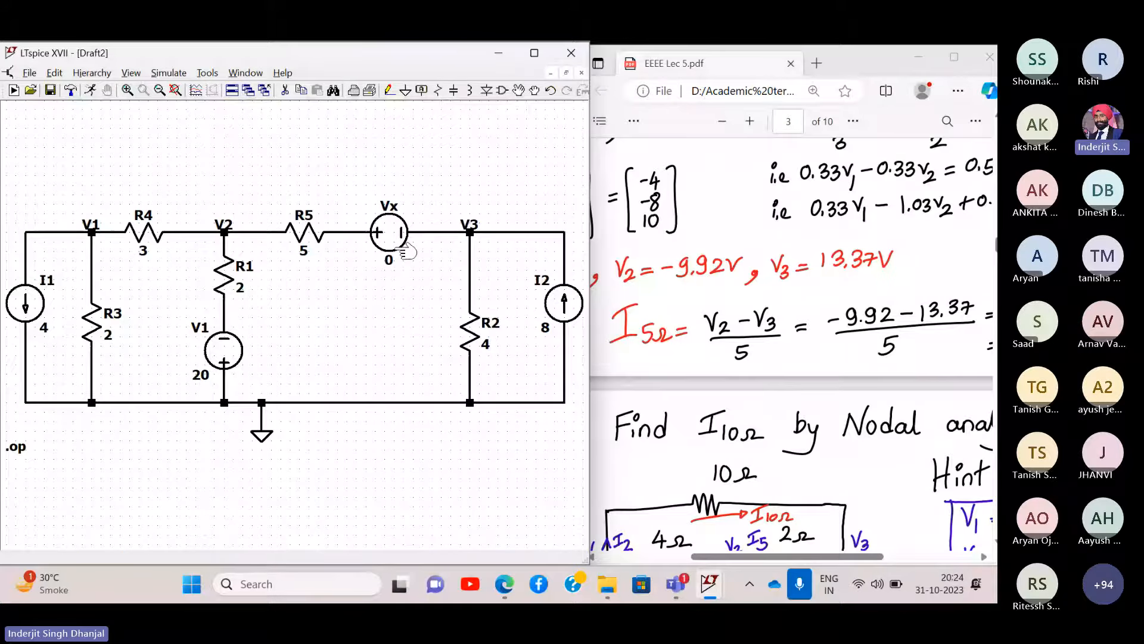
left_click(168, 73)
left_click(171, 90)
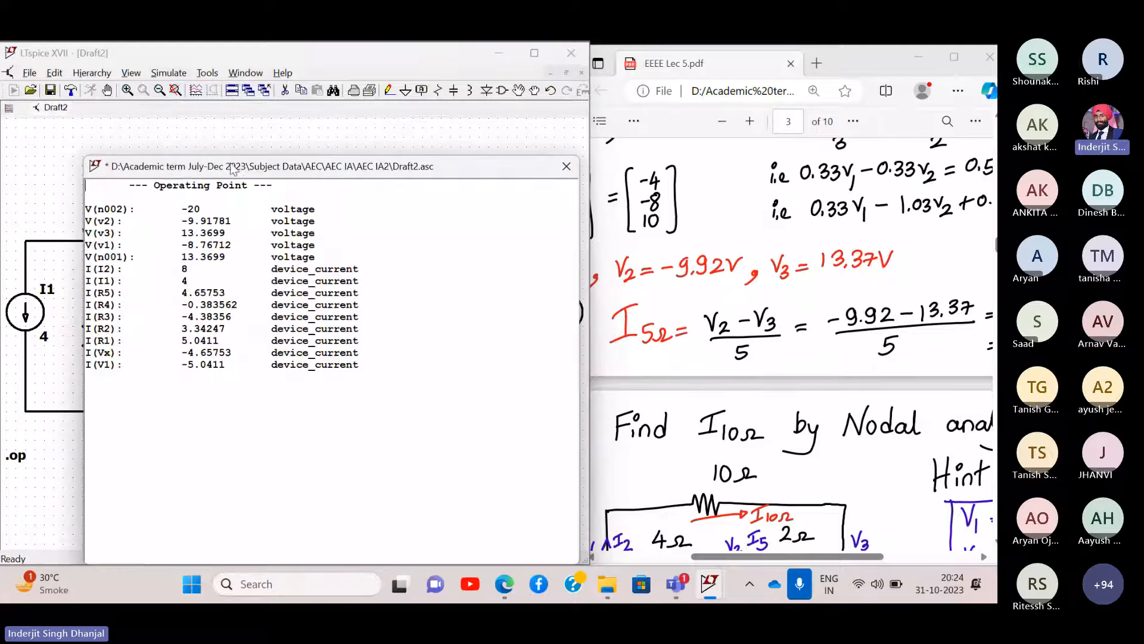
- Move the results over the PDF and highlight I(R5) and I(Vx) −4.65753 to compare
left_click_drag(232, 169, 279, 177)
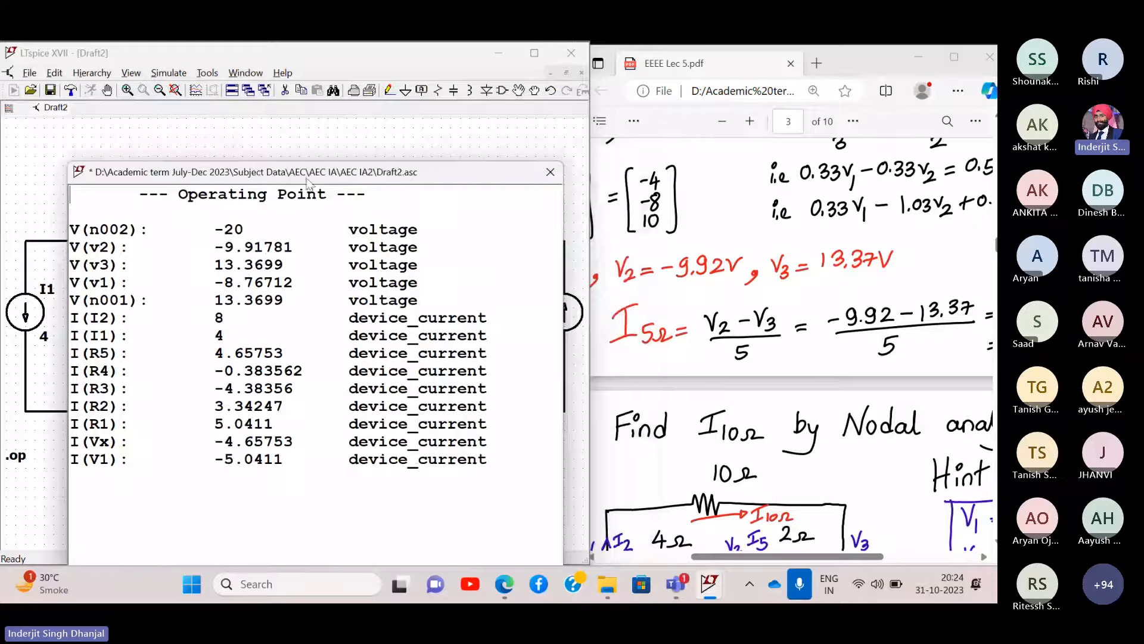
scroll(849, 333, "right", 3)
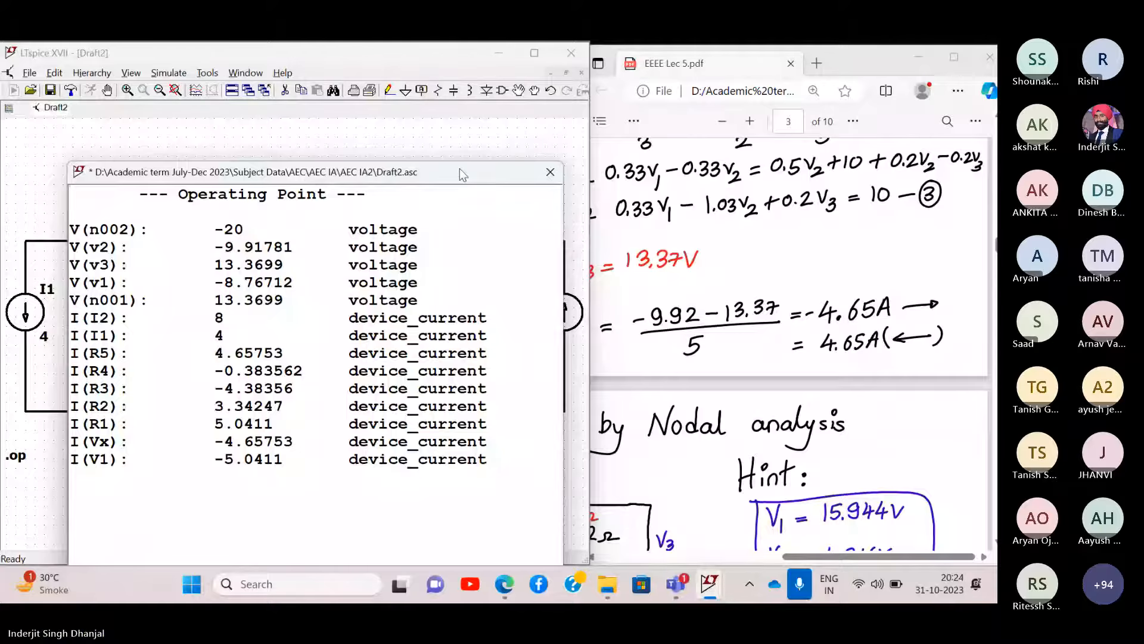
left_click_drag(463, 174, 951, 134)
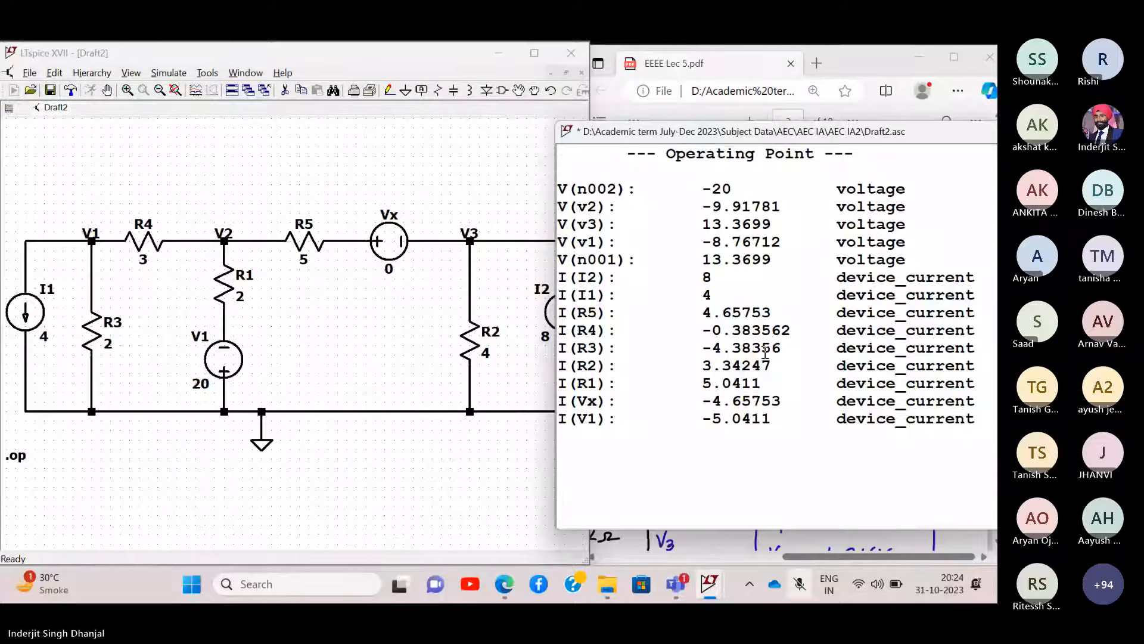
left_click(983, 312)
left_click_drag(982, 311, 671, 289)
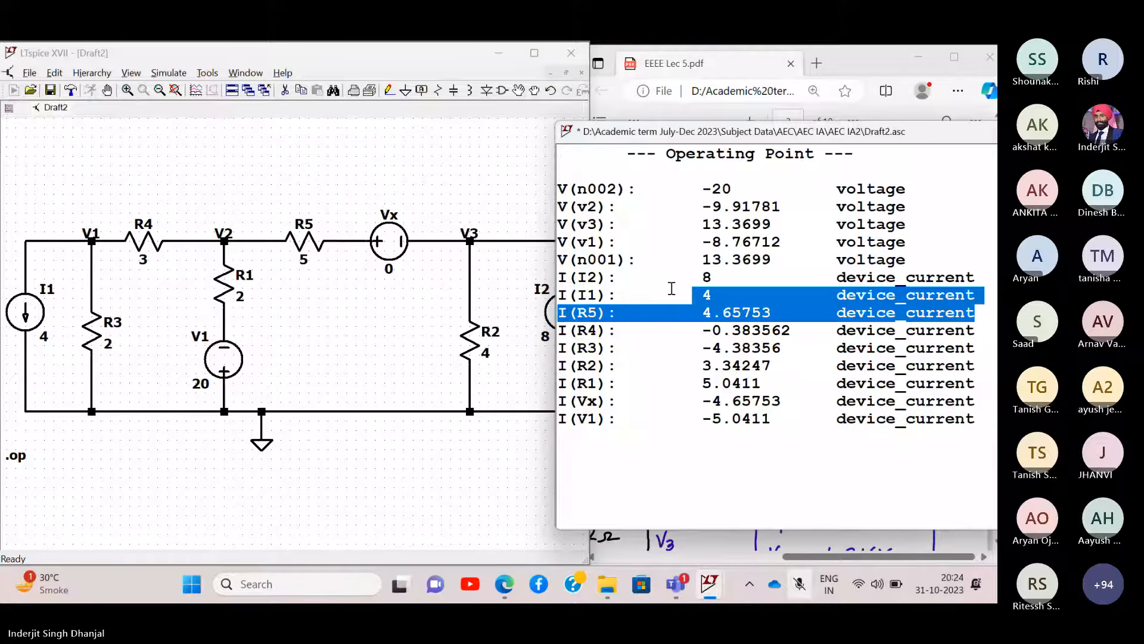
left_click(657, 386)
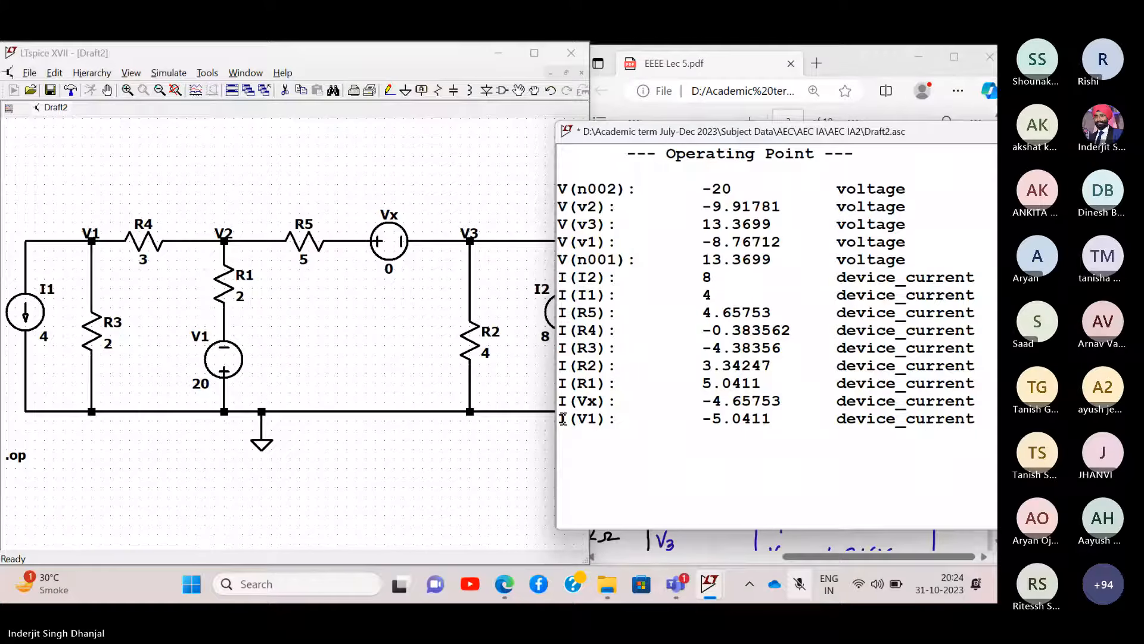
left_click_drag(988, 401, 559, 401)
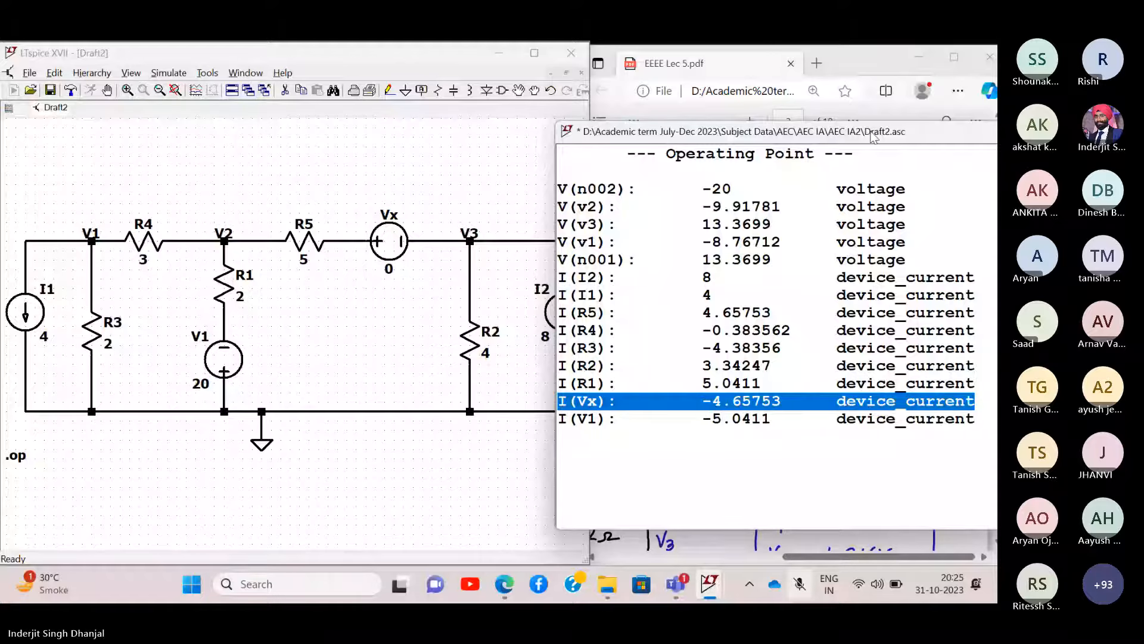
- Reposition the results window, then close the operating point results
left_click_drag(873, 136, 845, 136)
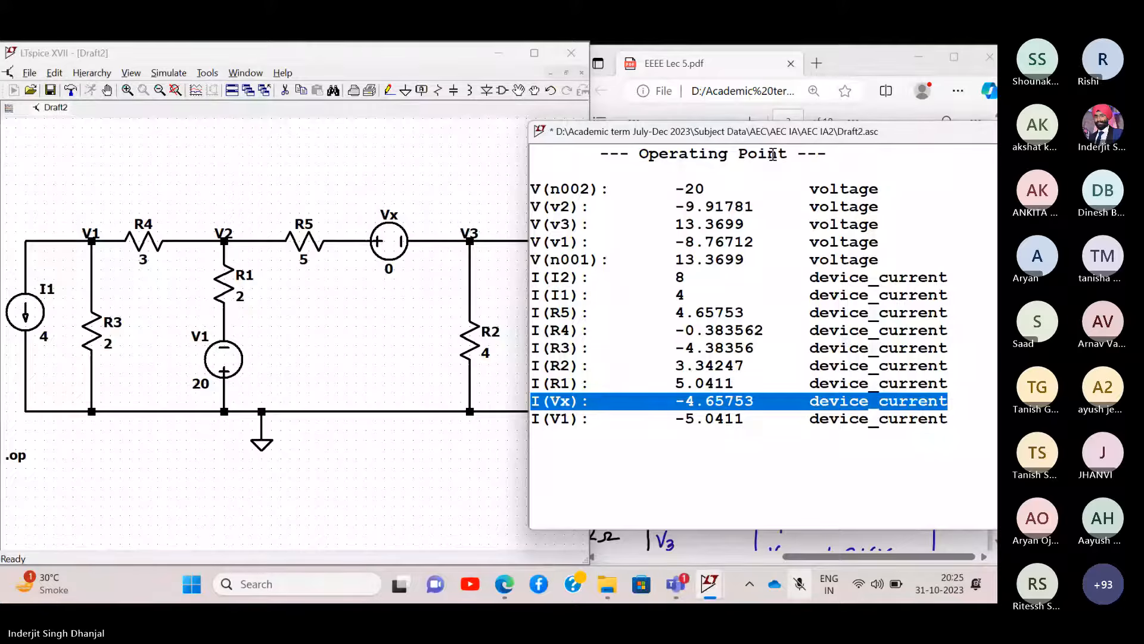
left_click_drag(810, 136, 247, 275)
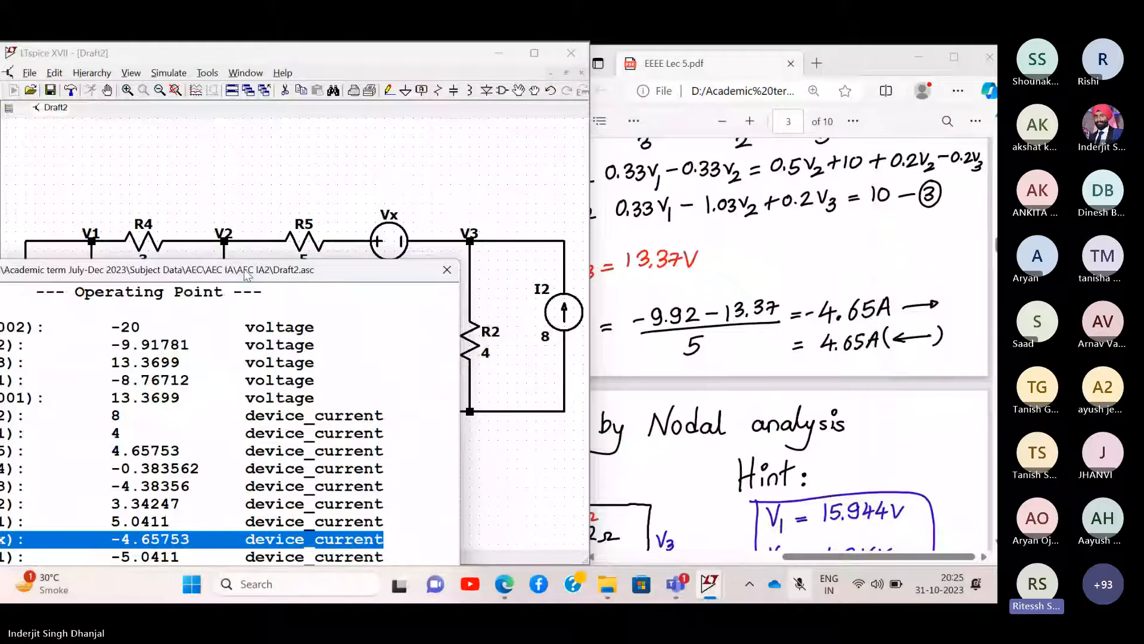
left_click(800, 586)
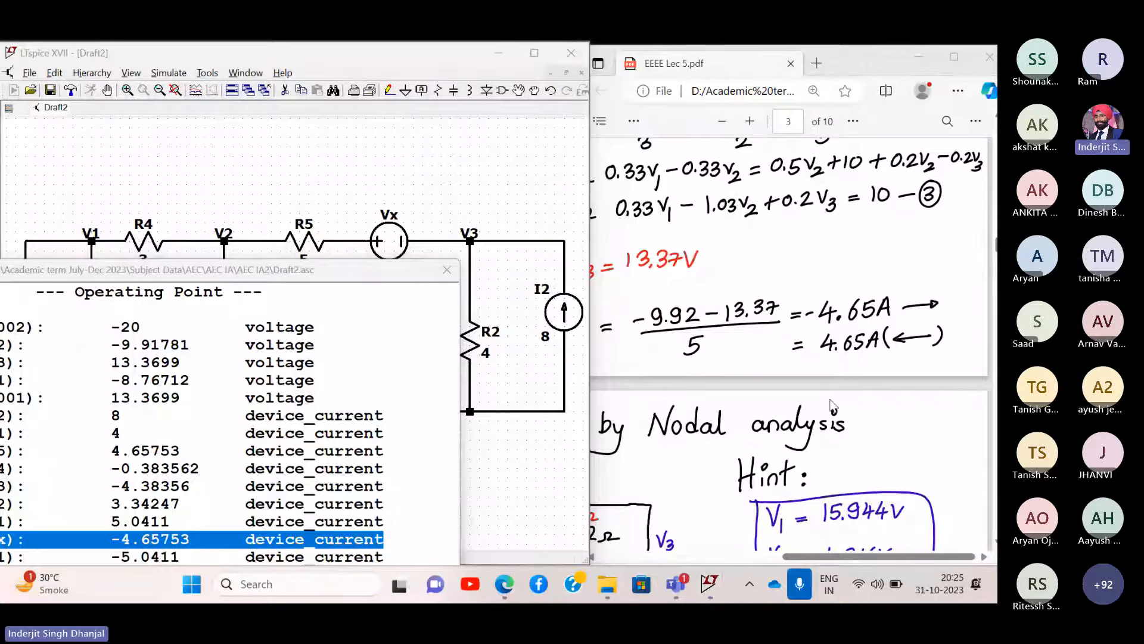
left_click_drag(278, 279, 715, 167)
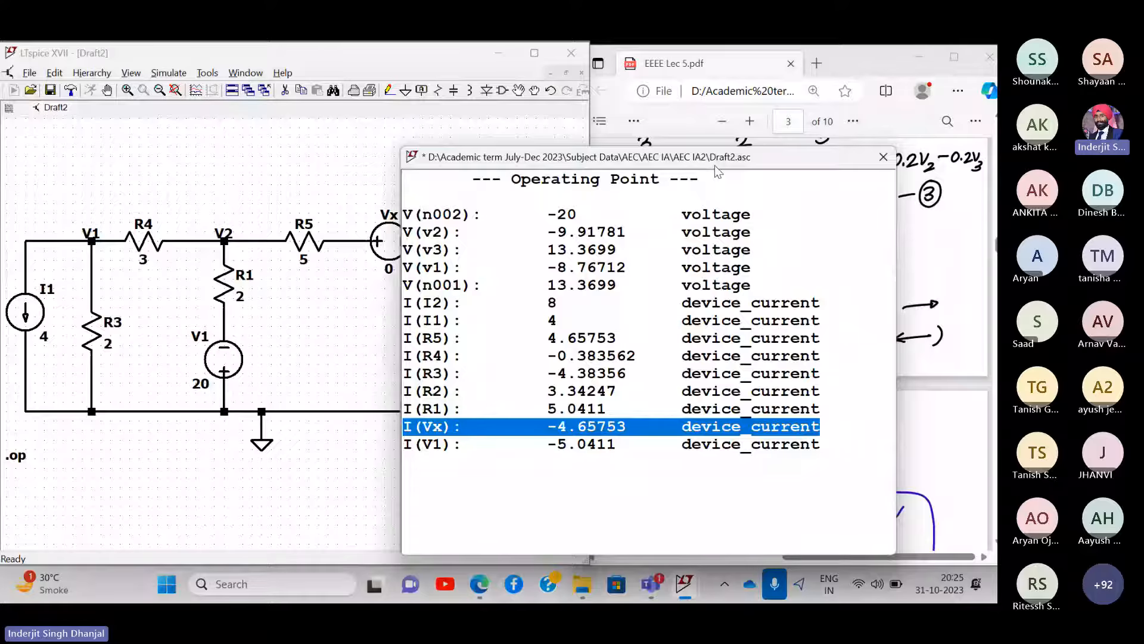
left_click(889, 158)
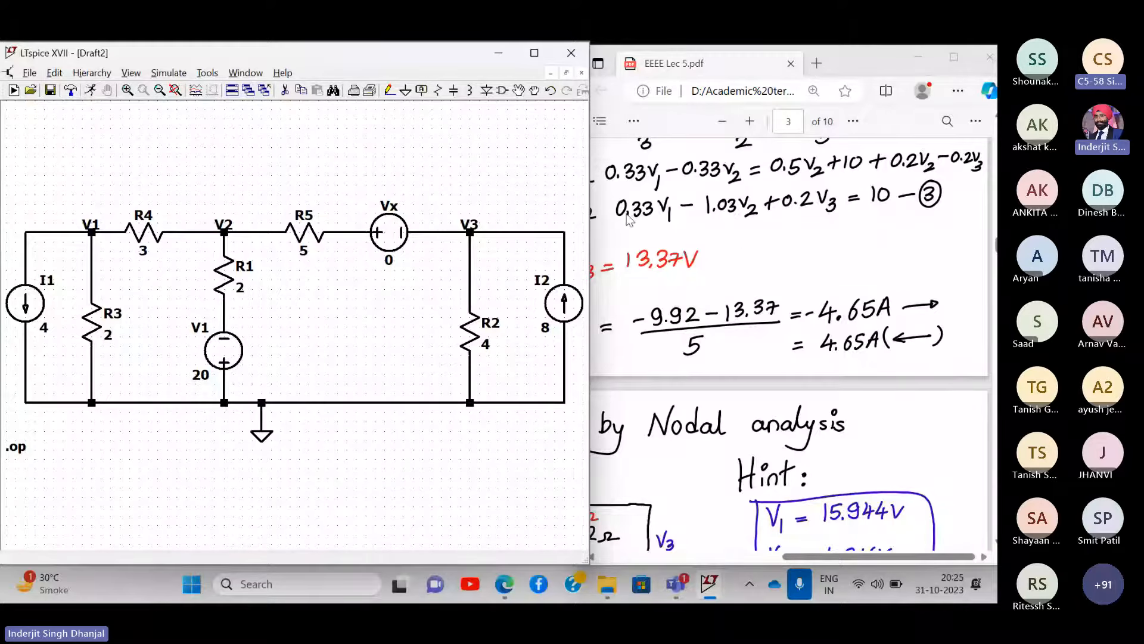
- Review the I5Ω nodal-analysis problem and its solution in the PDF
left_click(778, 269)
scroll(778, 269, "up", 2)
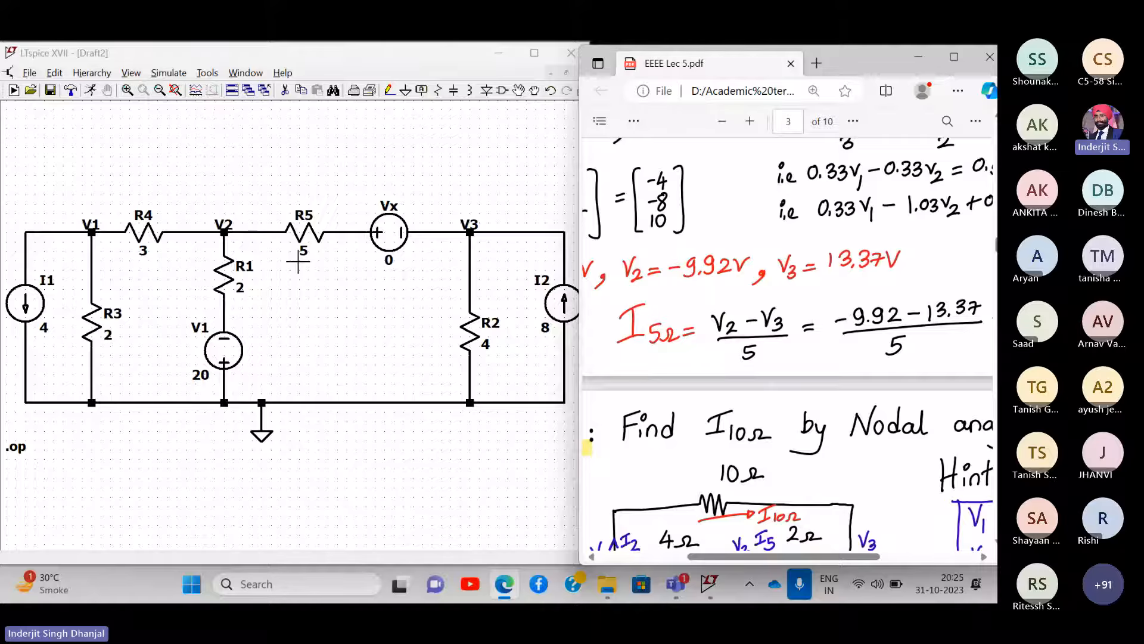
scroll(824, 252, "up", 8)
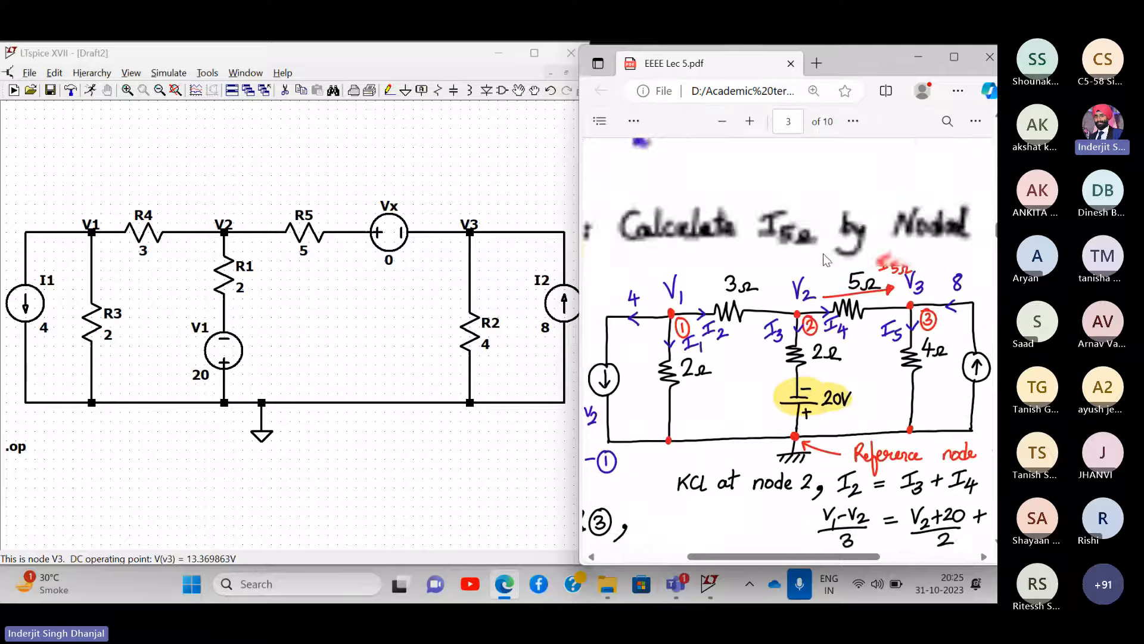
scroll(857, 353, "down", 8)
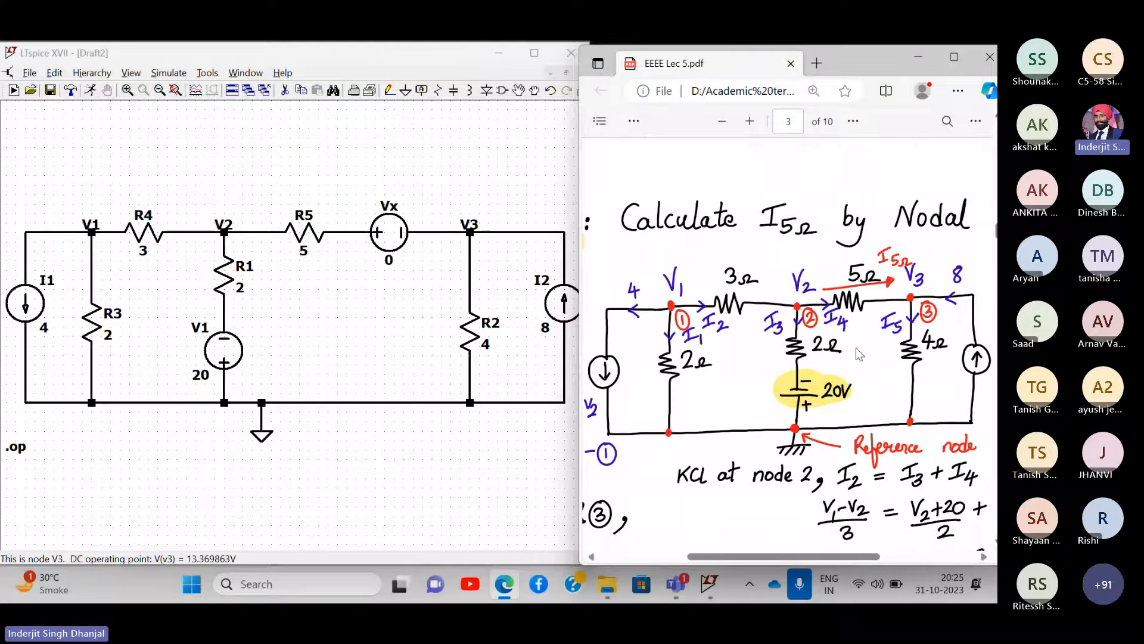
scroll(857, 352, "down", 1)
scroll(857, 352, "left", 3)
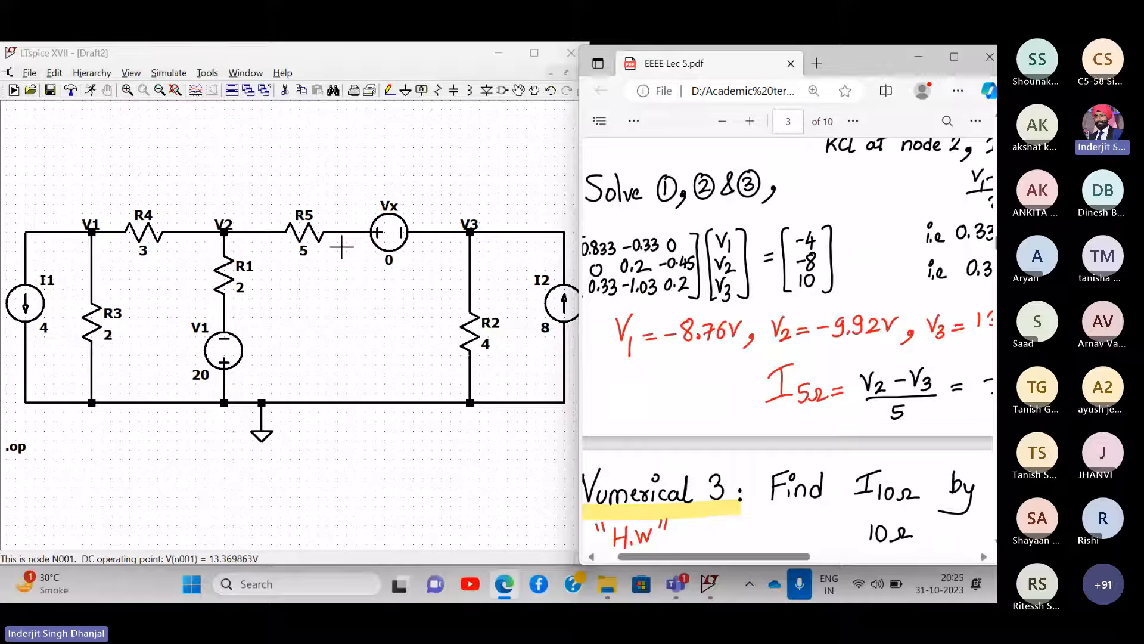
- Rerun the LTspice operating point simulation, listing I(Vx) −4.65753 and V(v3) 13.3699
mouse_move(387, 241)
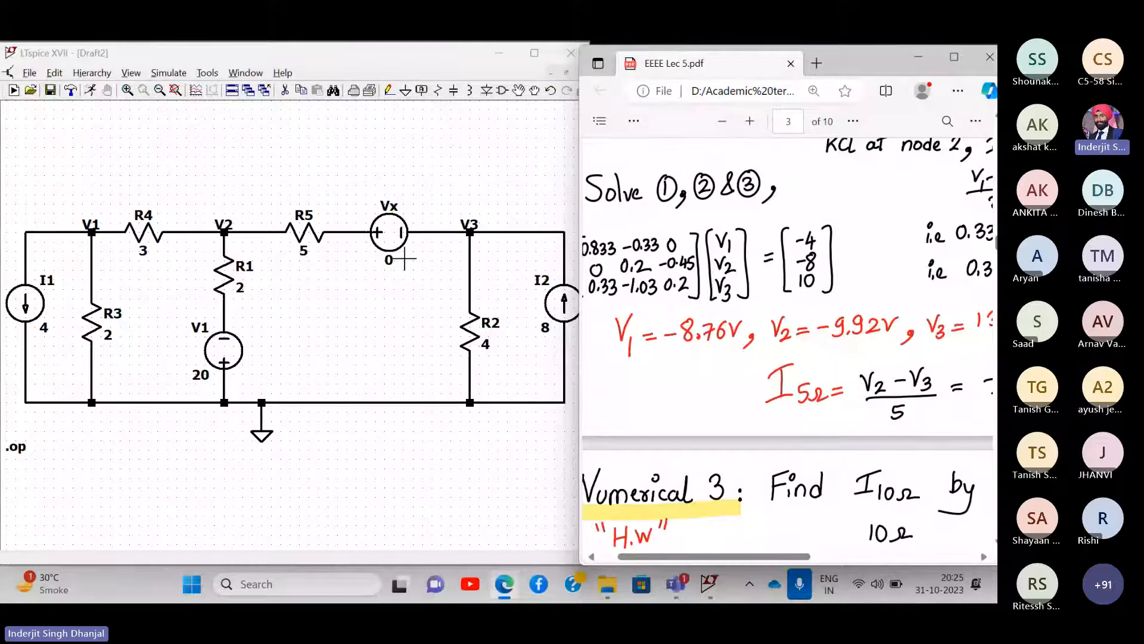
left_click(168, 73)
left_click(164, 84)
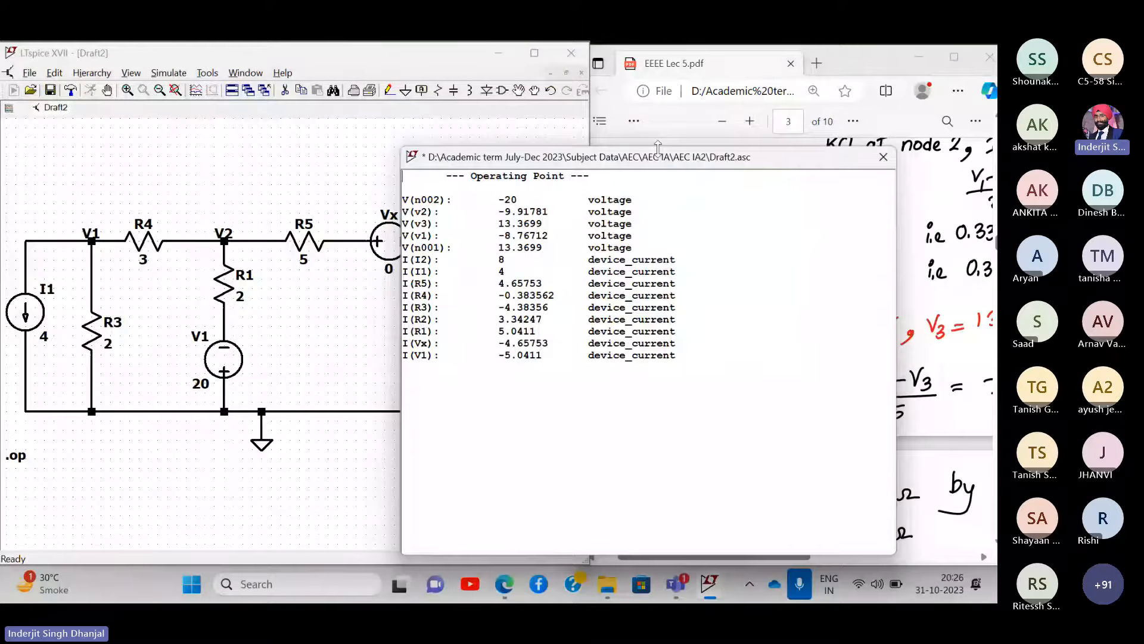
- Highlight the I(Vx) −4.65753 result to compare with the PDF's −4.65 A
left_click_drag(706, 167, 882, 143)
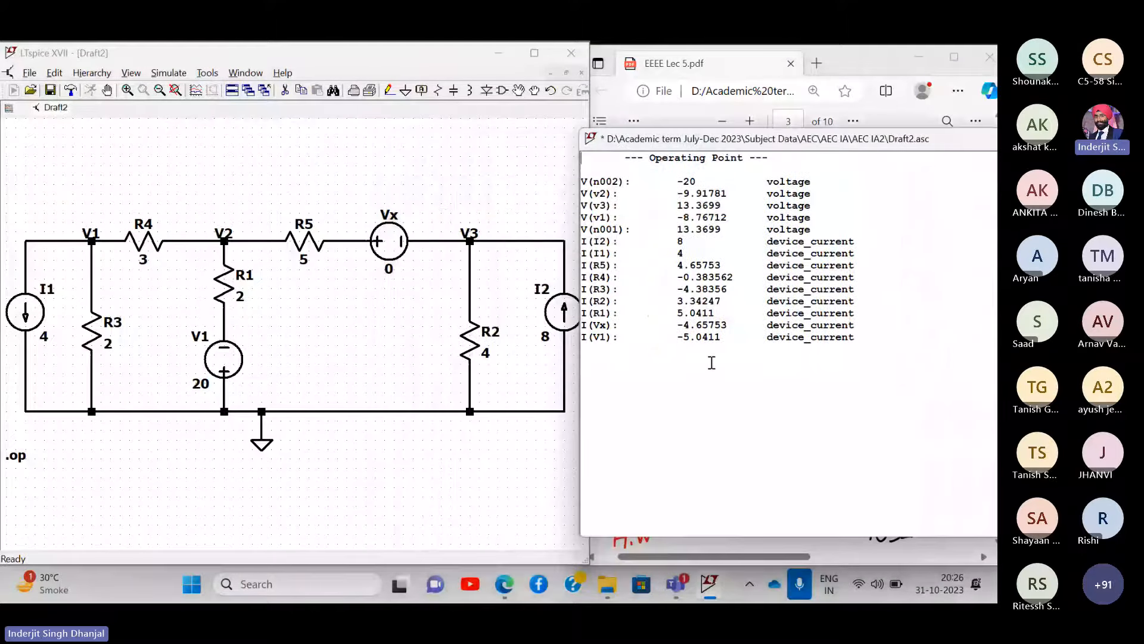
scroll(709, 365, "up", 5)
scroll(802, 395, "down", 1)
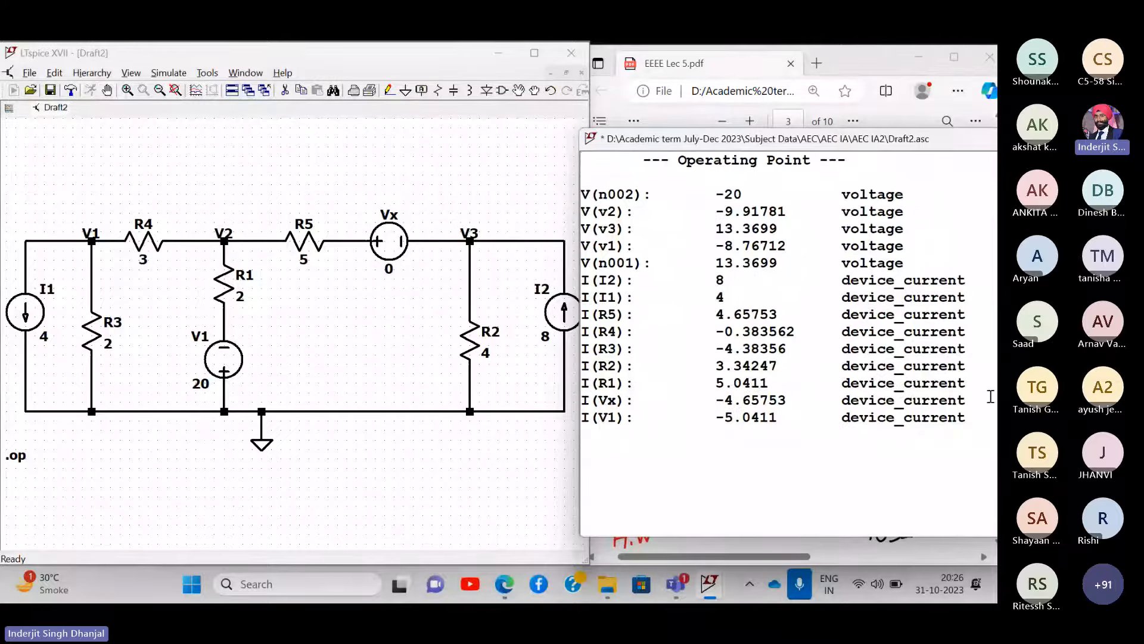
left_click_drag(979, 399, 585, 401)
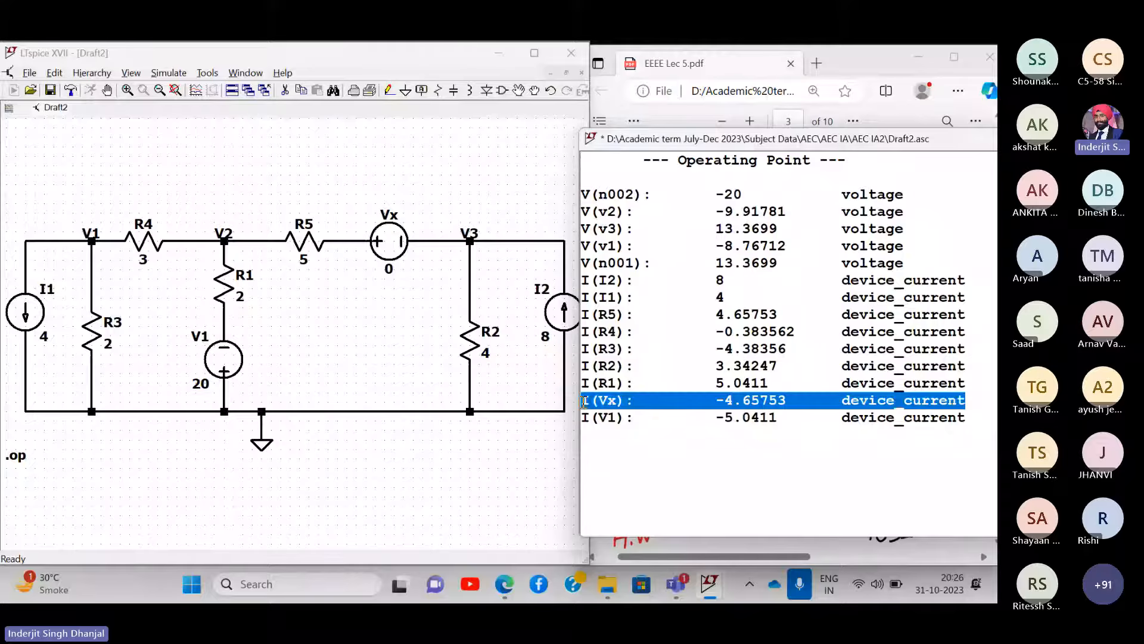
- Move the results around the screen and bring the EEEE Lec 5 PDF back to the front
left_click_drag(780, 138, 288, 364)
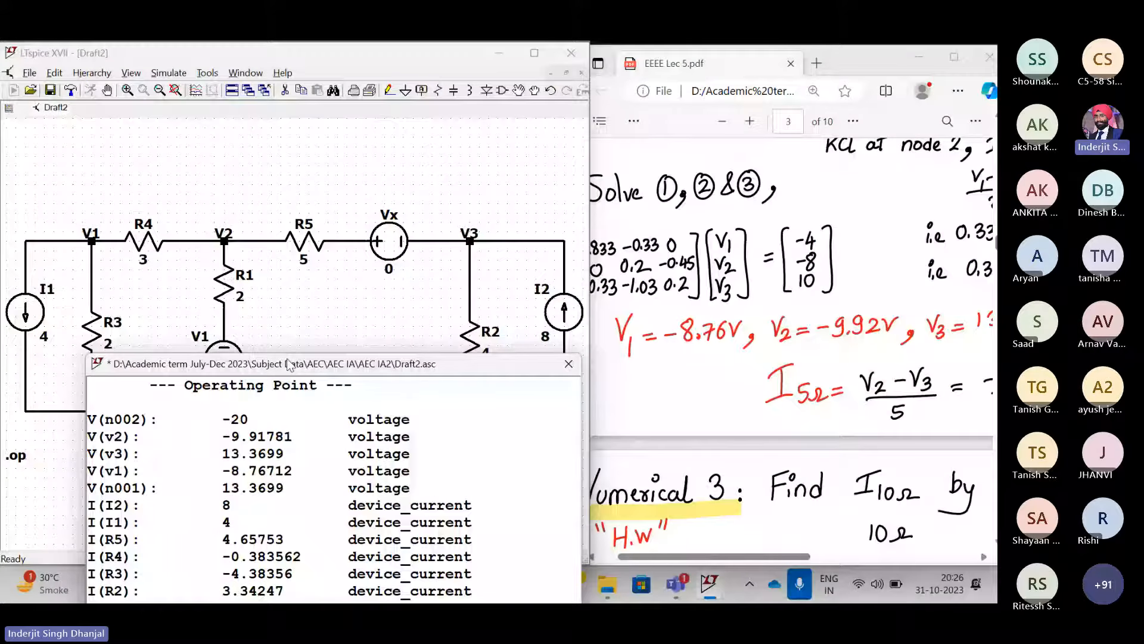
left_click_drag(288, 364, 280, 152)
scroll(632, 447, "right", 3)
scroll(632, 447, "left", 3)
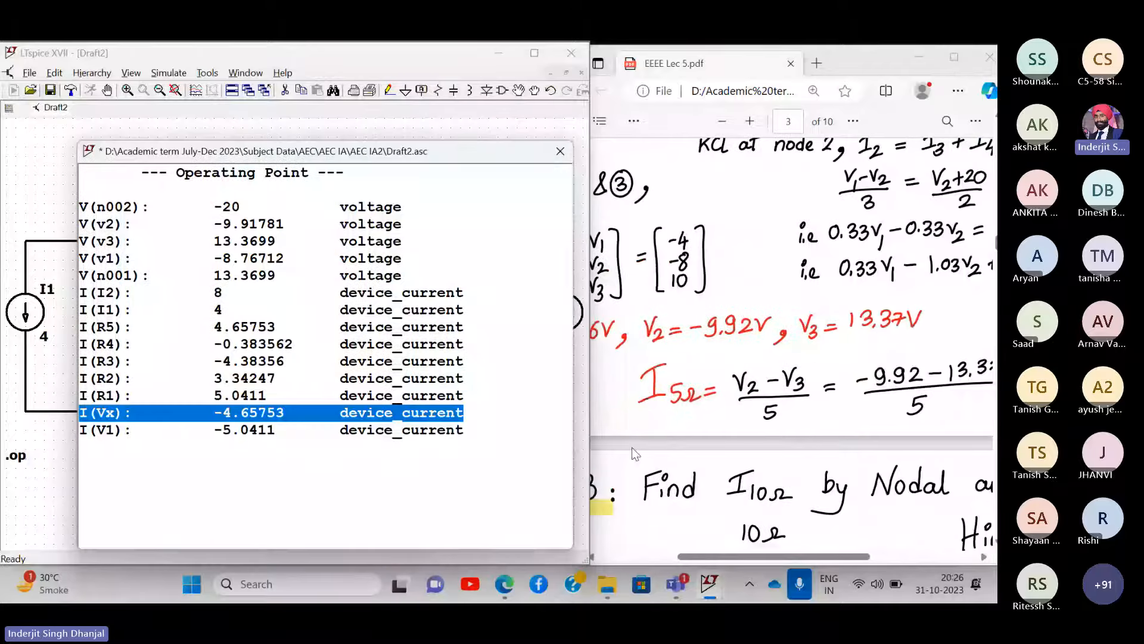
scroll(849, 423, "right", 4)
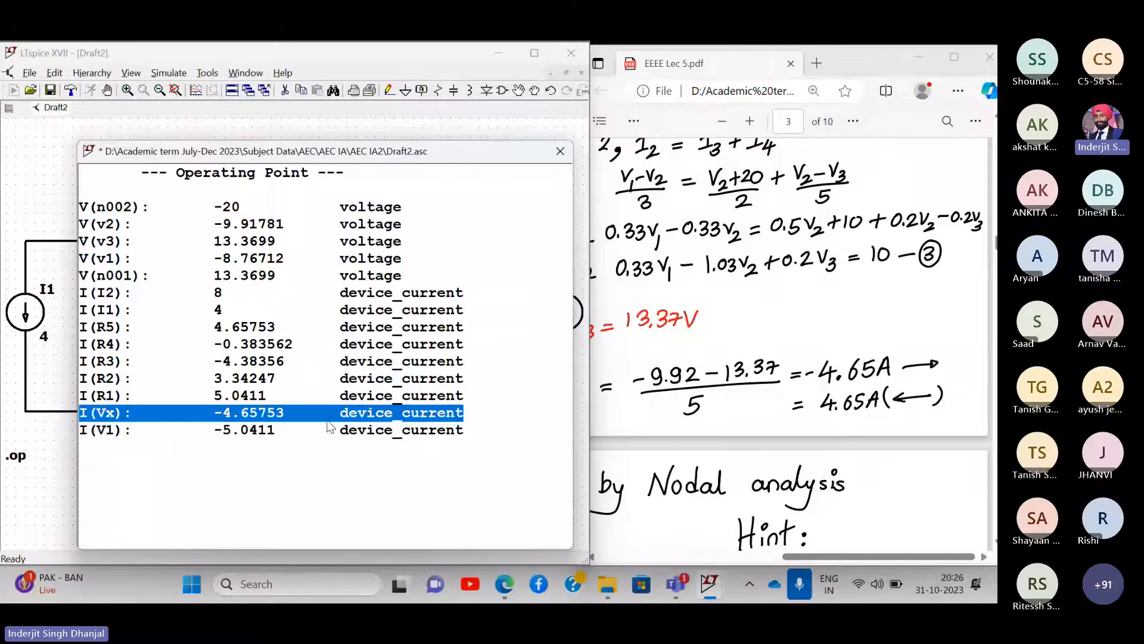
left_click_drag(360, 145, 874, 142)
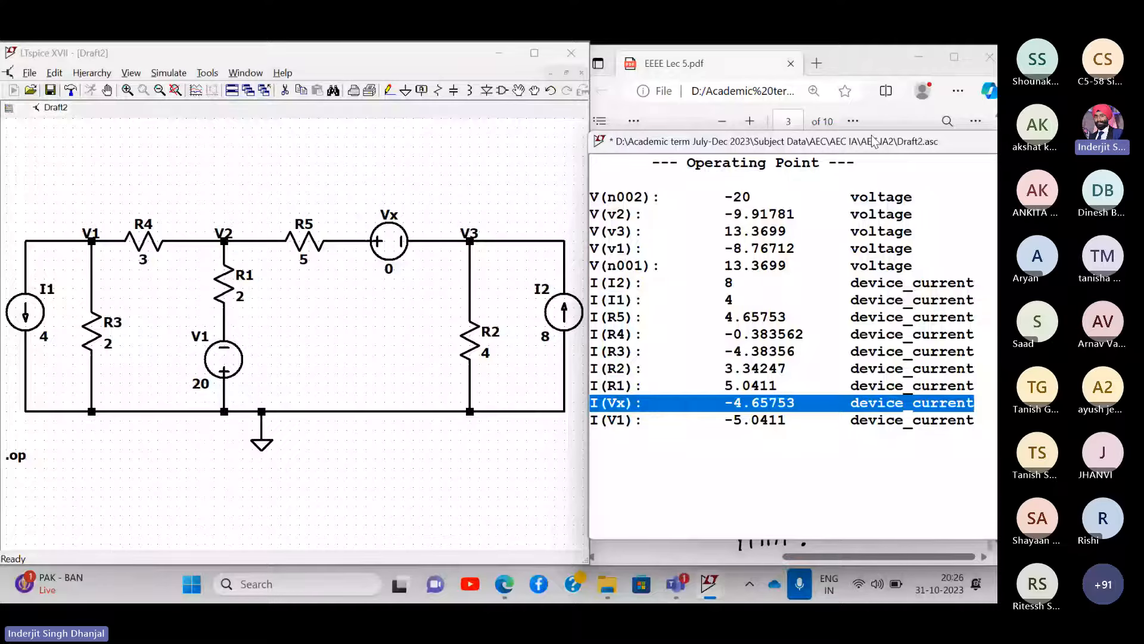
mouse_move(874, 141)
left_mouse_down()
mouse_move(844, 143)
mouse_move(869, 143)
left_mouse_up()
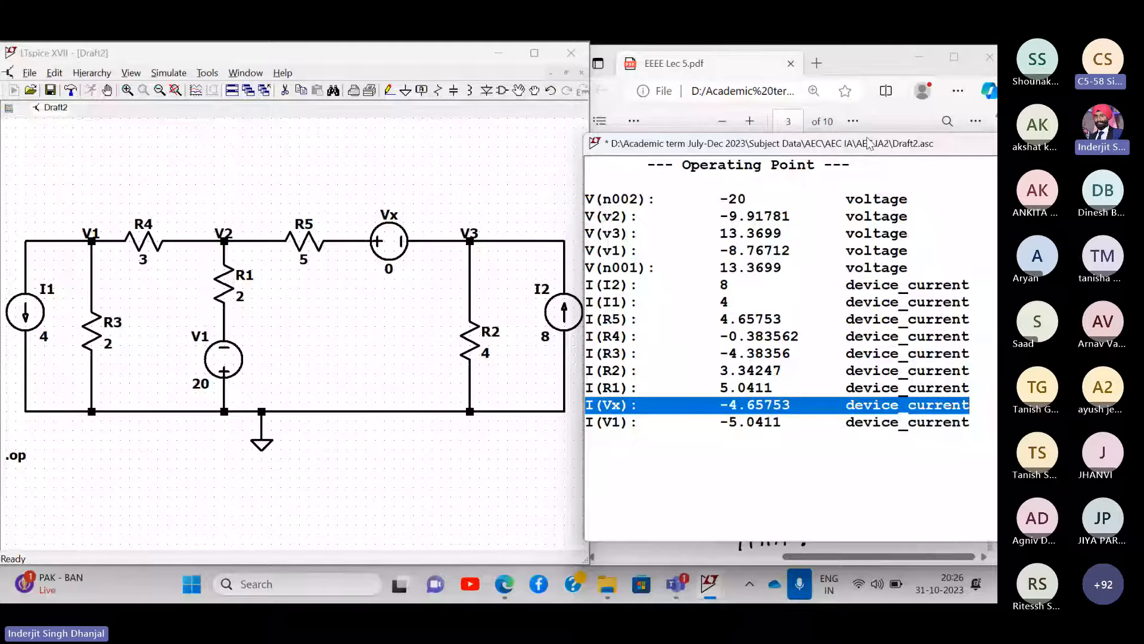
left_click_drag(869, 143, 356, 308)
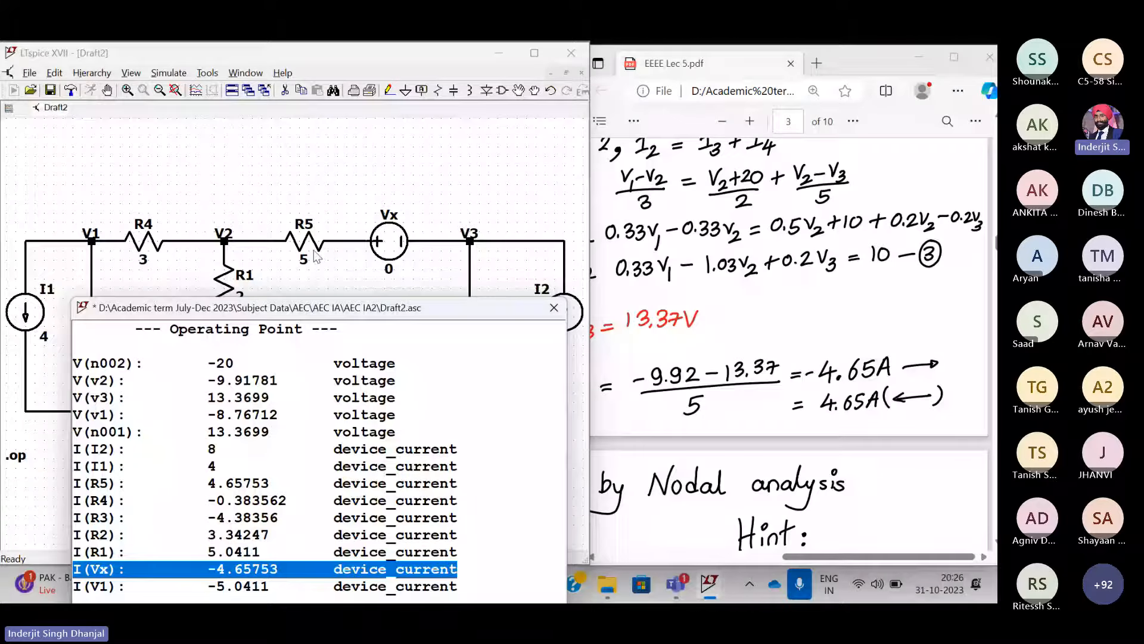
left_click_drag(311, 308, 807, 146)
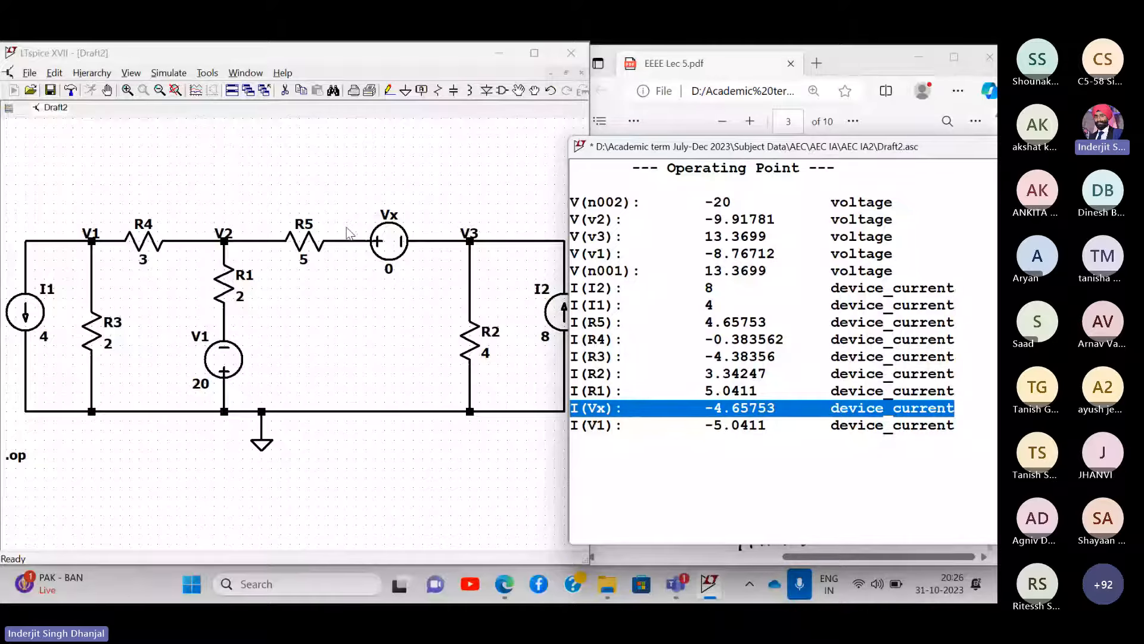
left_click(818, 49)
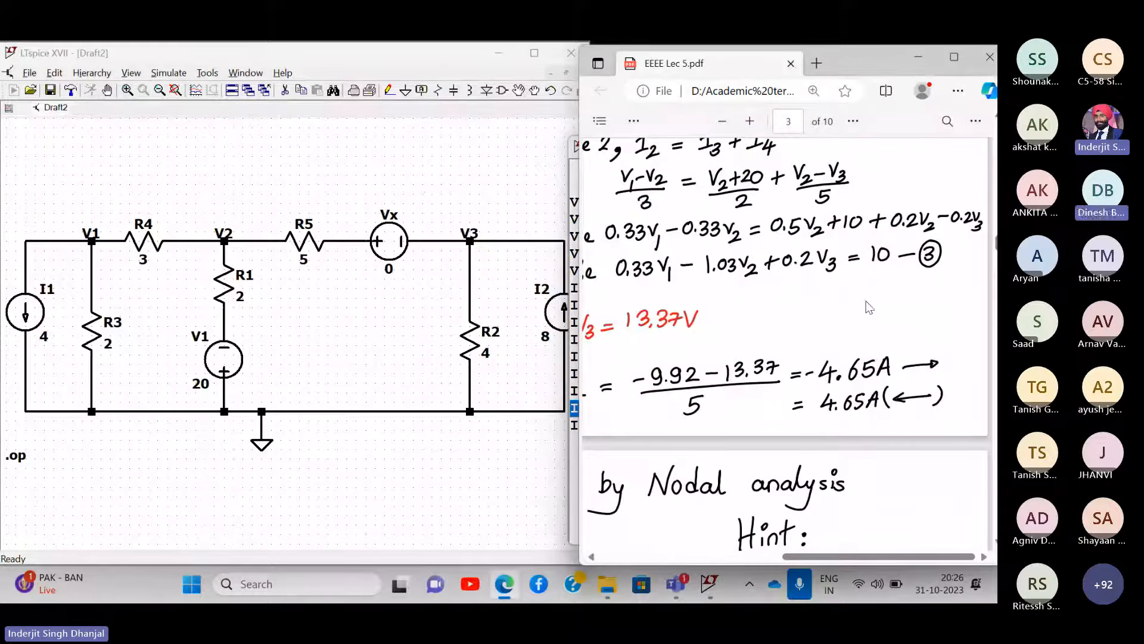
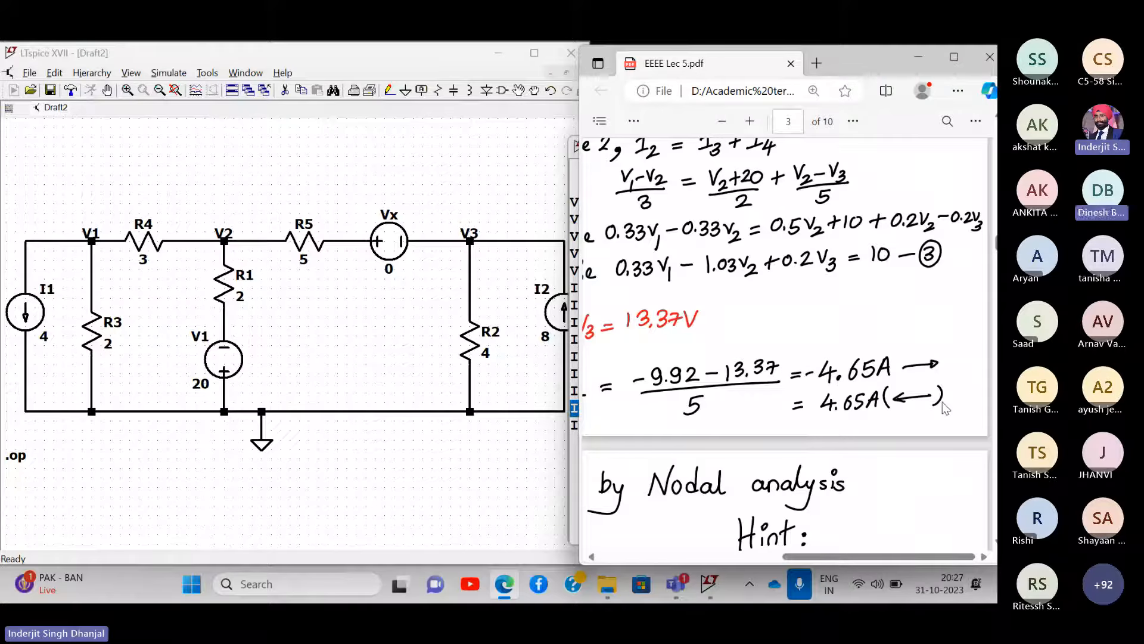
- Raise the operating point results, move them off the notes, and bring the PDF forward
left_click(382, 251)
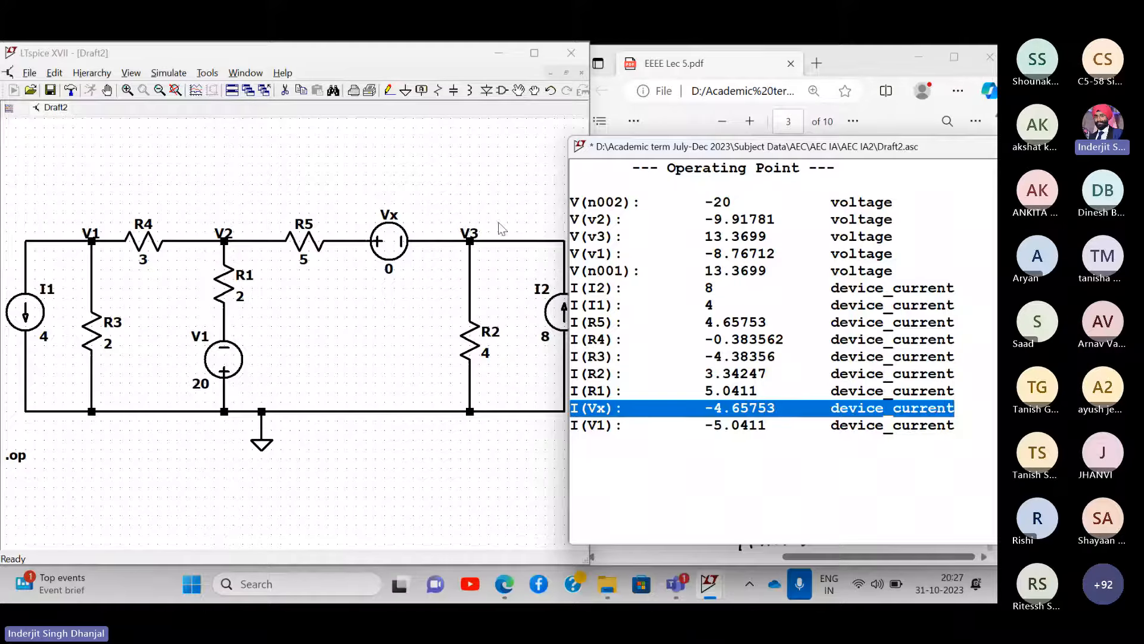
left_click_drag(867, 149, 656, 328)
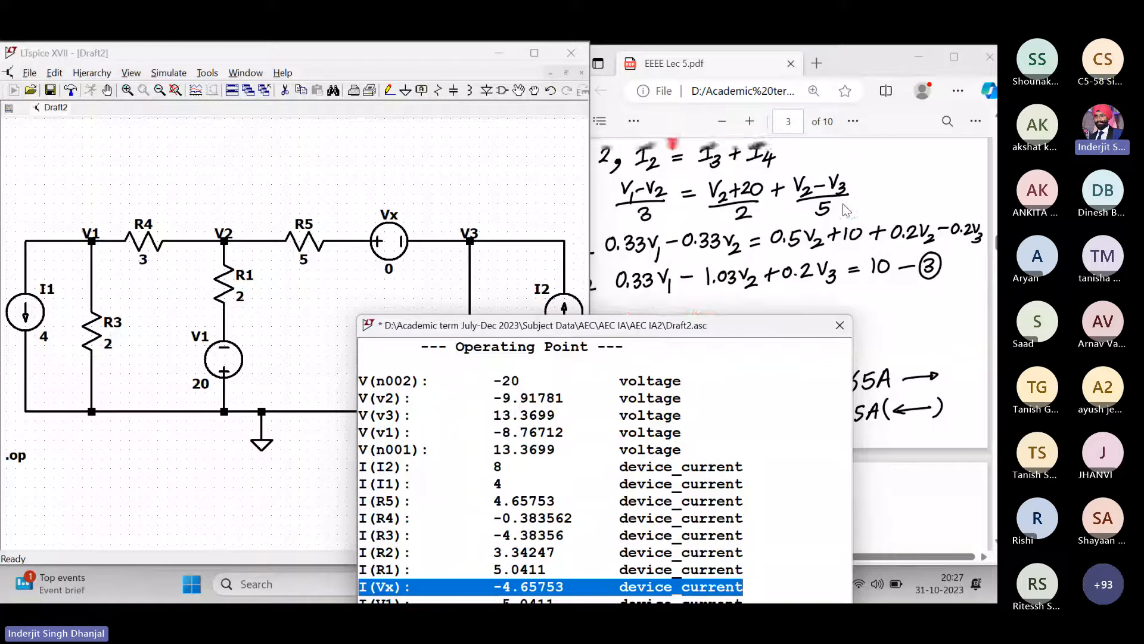
scroll(822, 214, "up", 5)
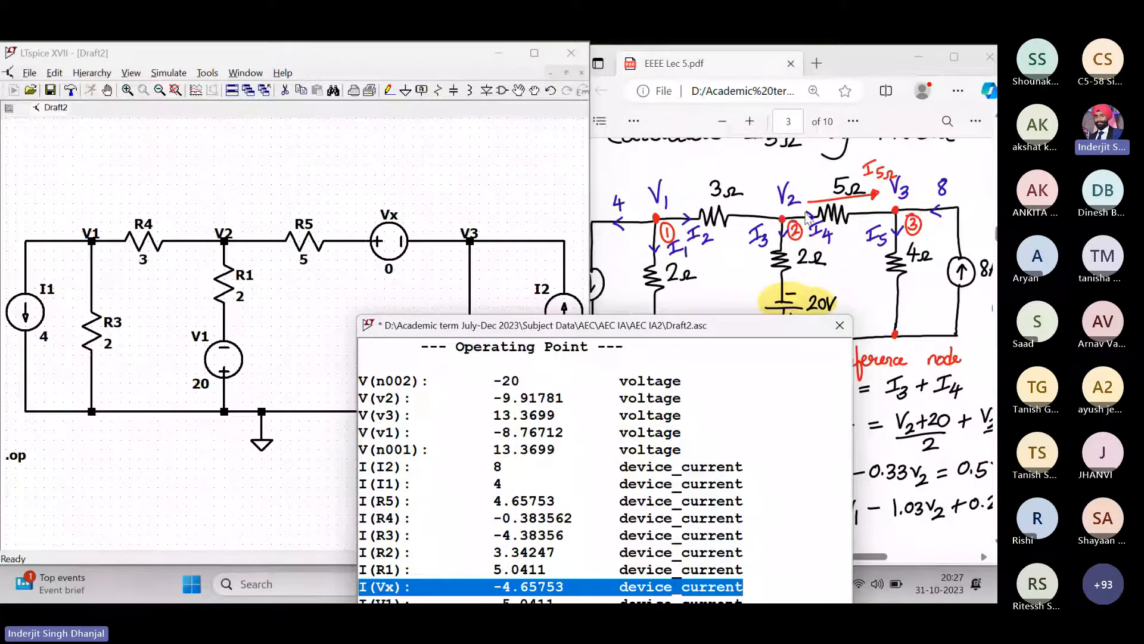
left_click(868, 59)
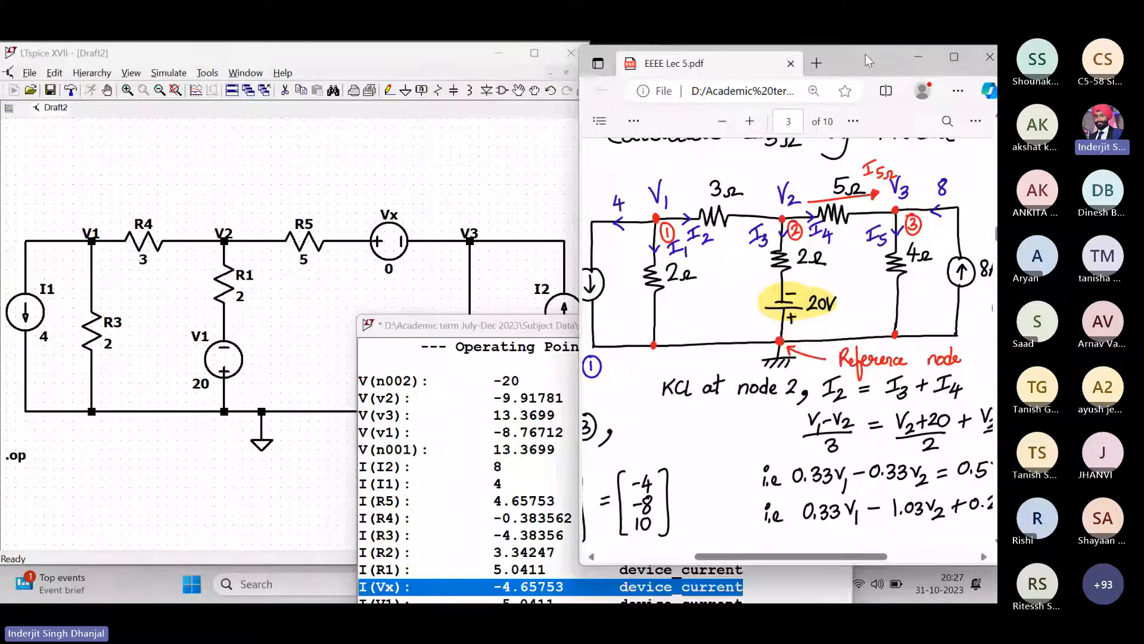
scroll(833, 308, "up", 1)
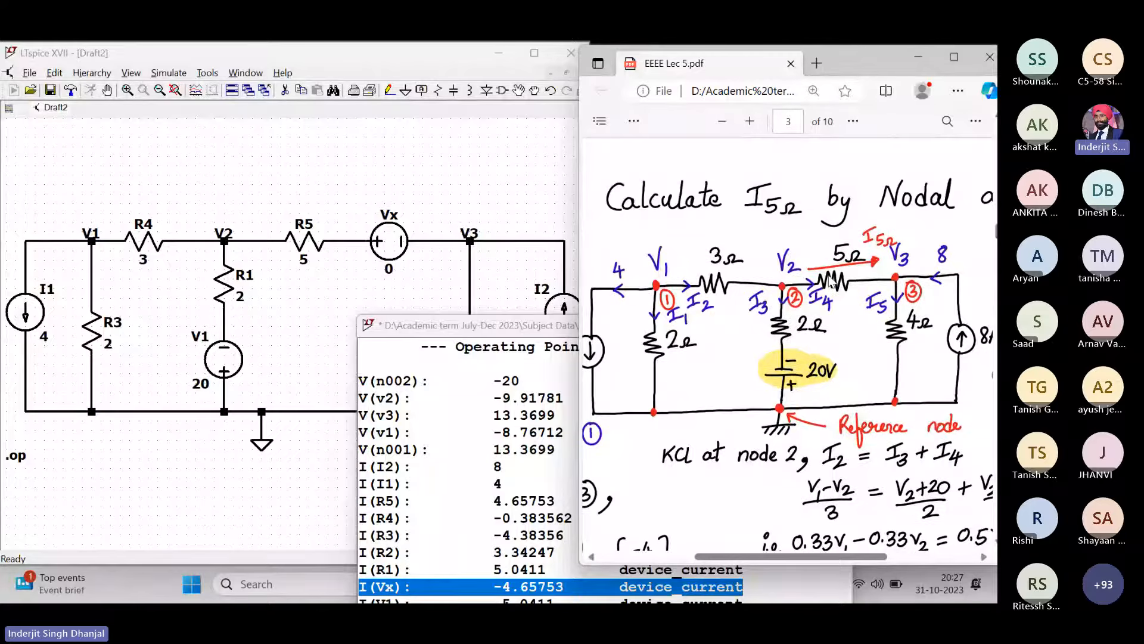
scroll(832, 308, "up", 1)
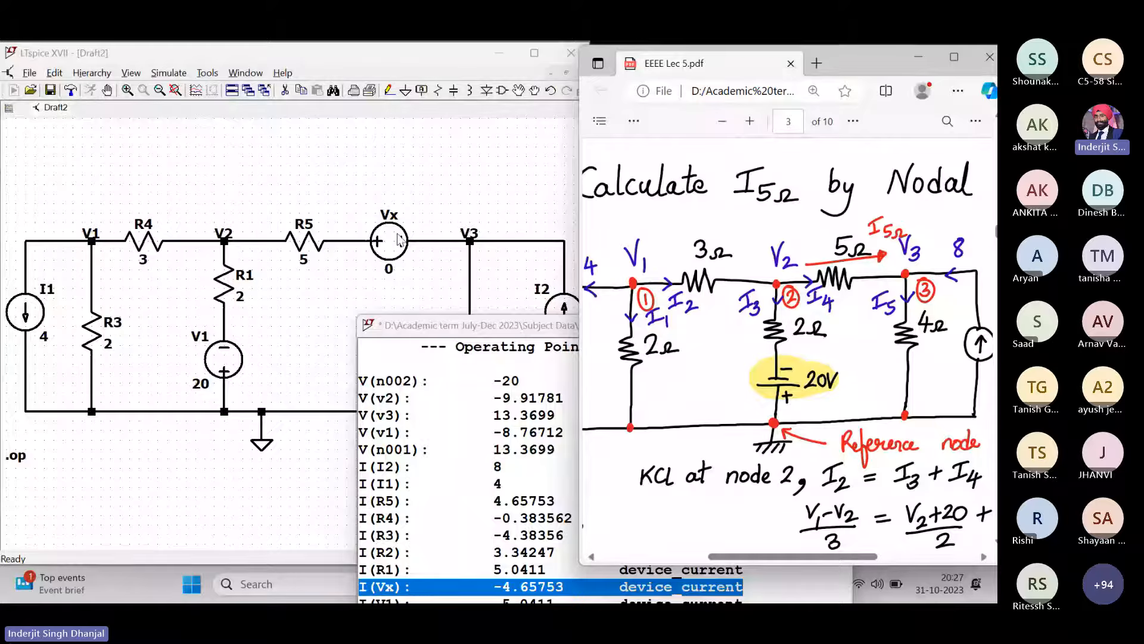
- Minimize the EEEE Lec 5 and 6 folder and reposition the results window beside the schematic
left_click(506, 329)
left_click_drag(505, 328, 737, 122)
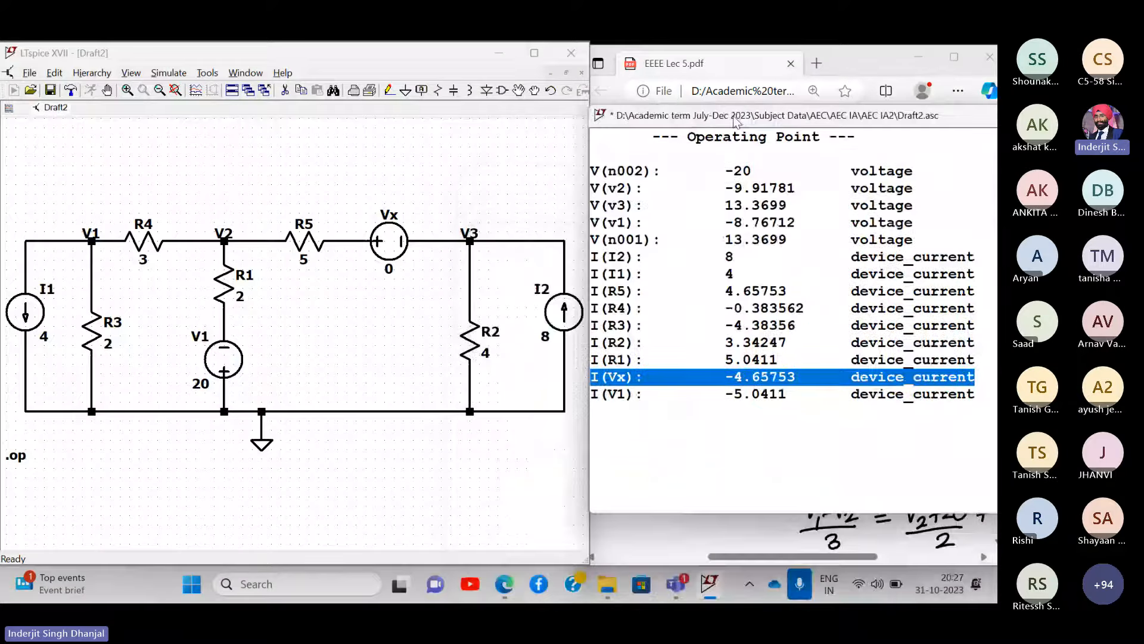
mouse_move(600, 587)
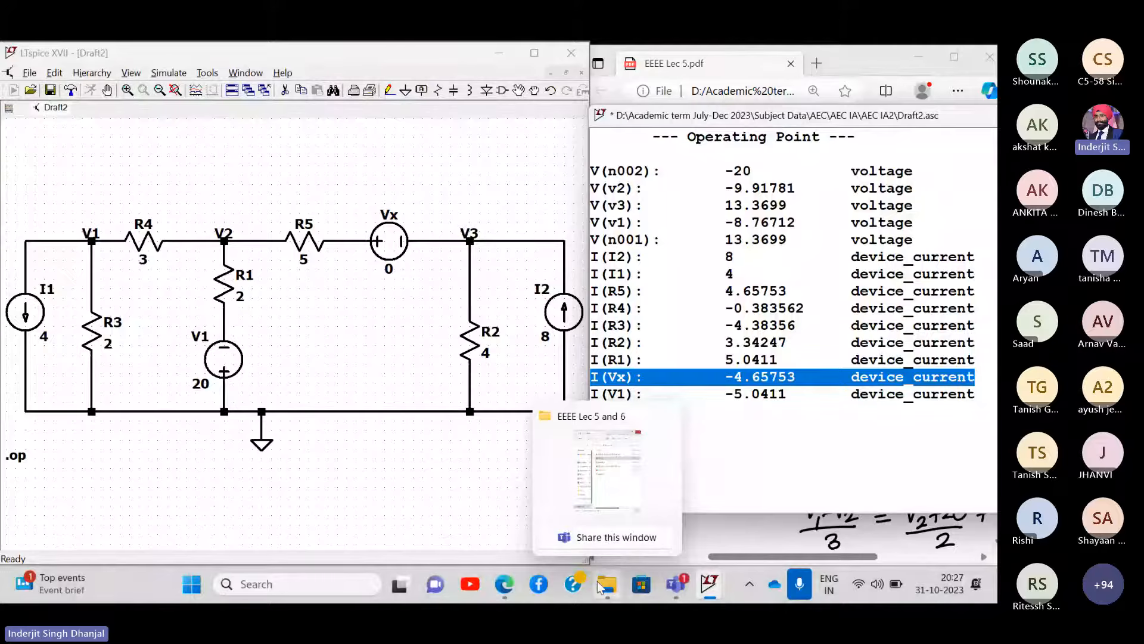
left_click(599, 587)
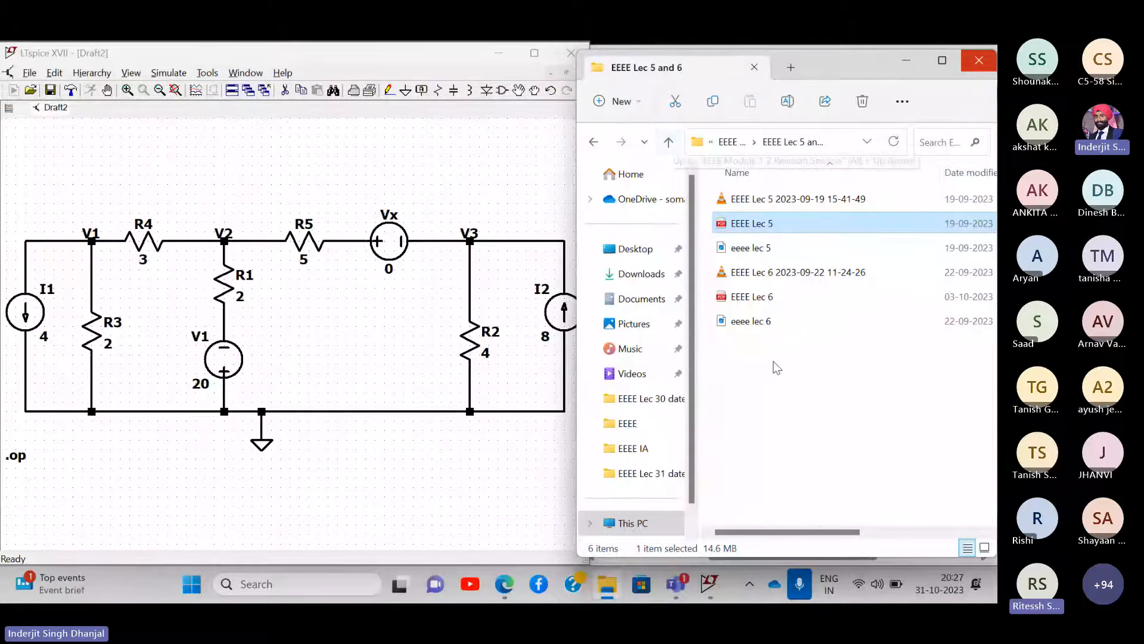
left_click(904, 66)
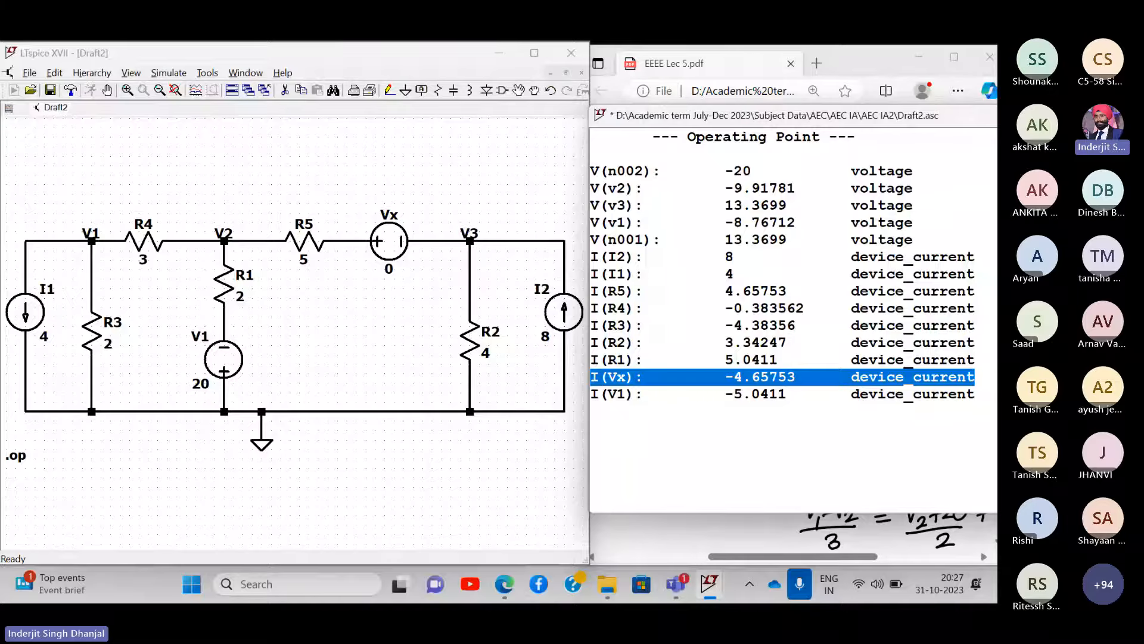
left_click_drag(916, 115, 499, 173)
- Close the results, delete the Vx source, and drag V3, R2 and I2 over to meet R5
left_click(653, 174)
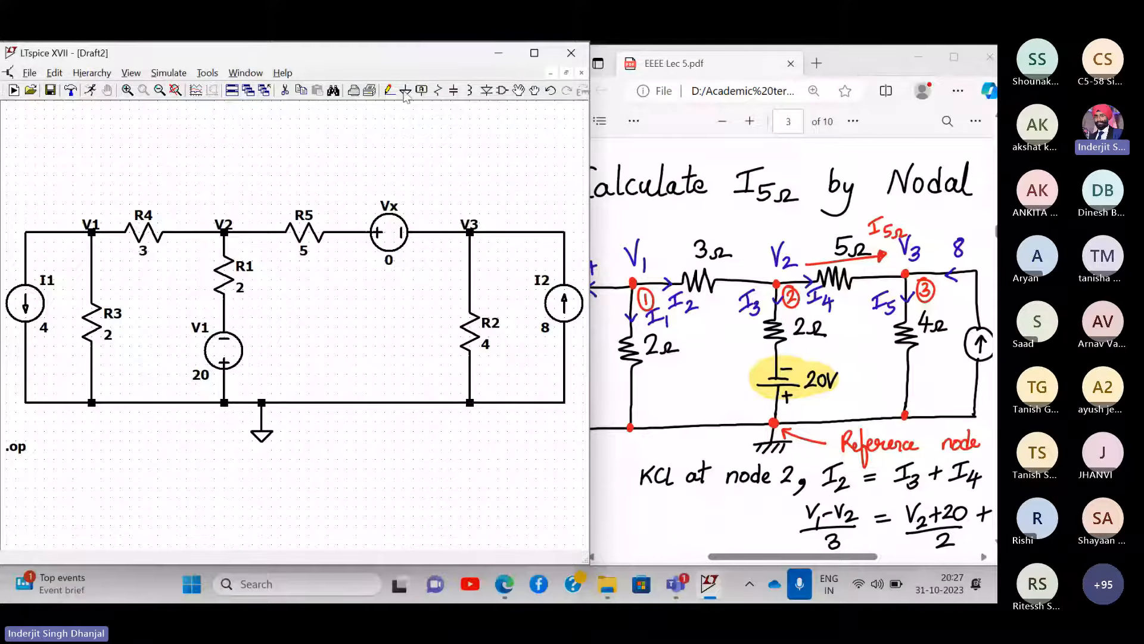
left_click(284, 91)
left_click(389, 232)
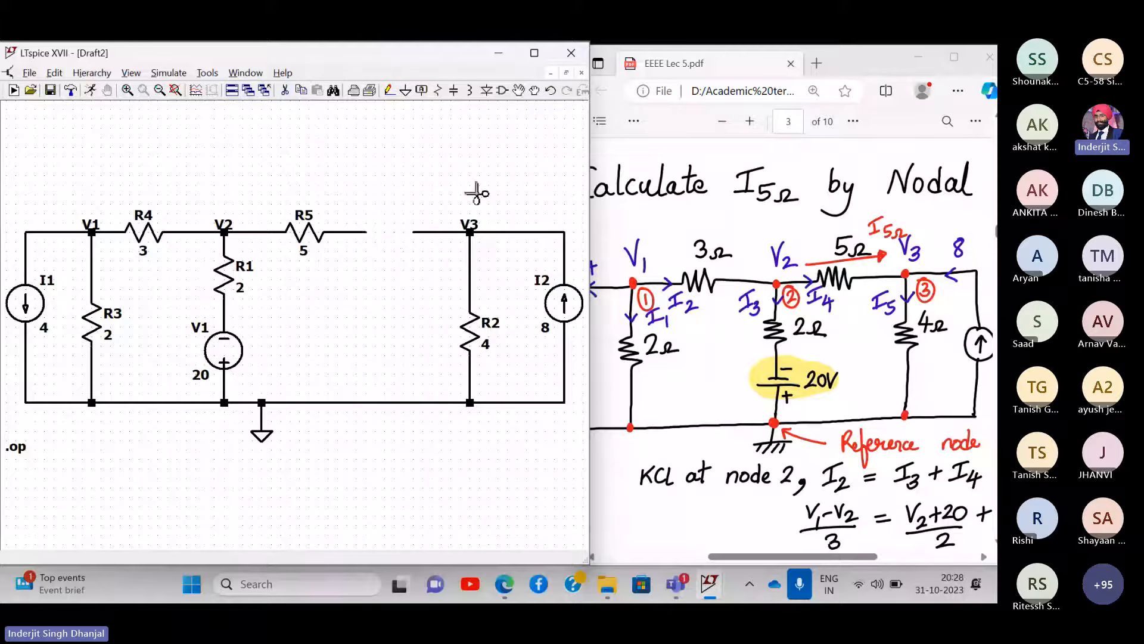
left_click(534, 91)
left_click_drag(393, 166, 581, 477)
left_click(433, 322)
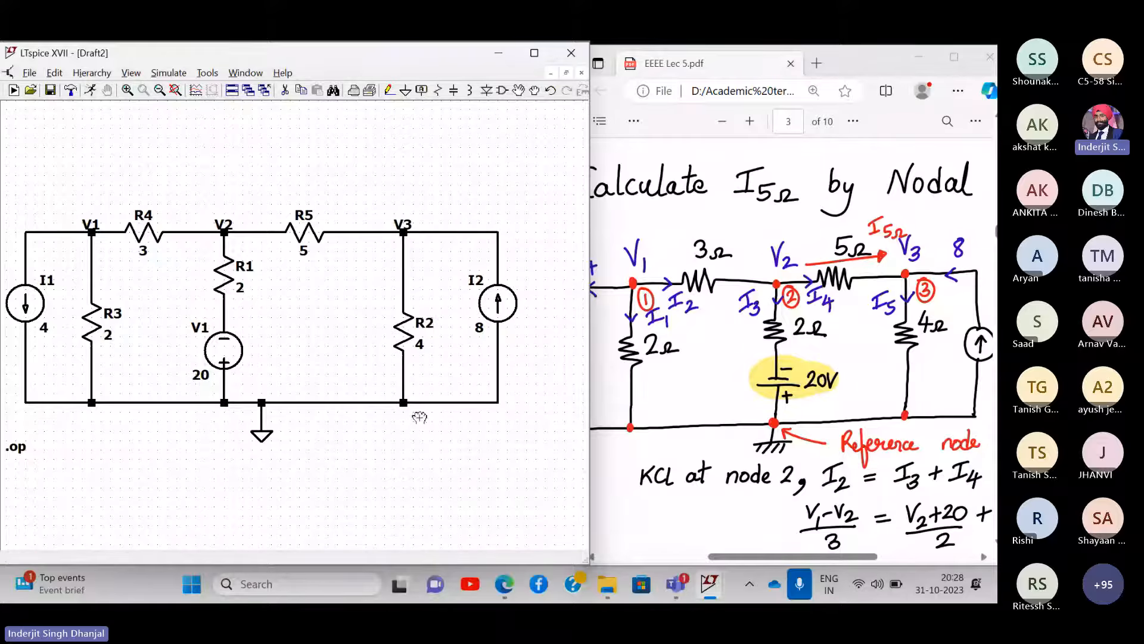
- Maximize and fit the schematic, then move the V3, R2 and I2 section further right of R5
left_click(534, 53)
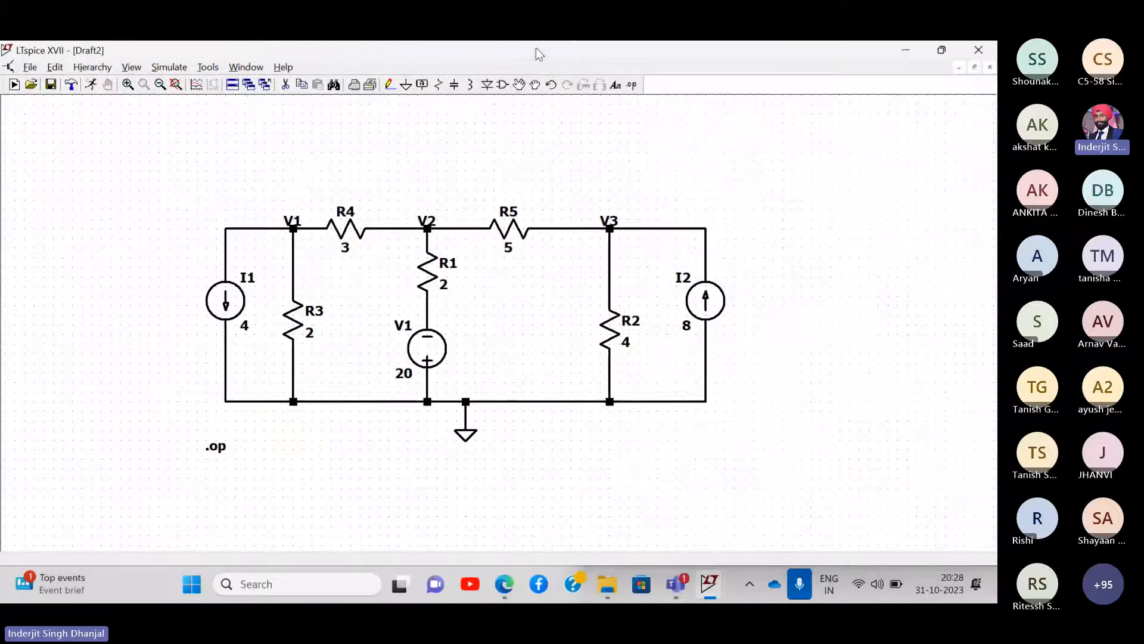
left_click(177, 85)
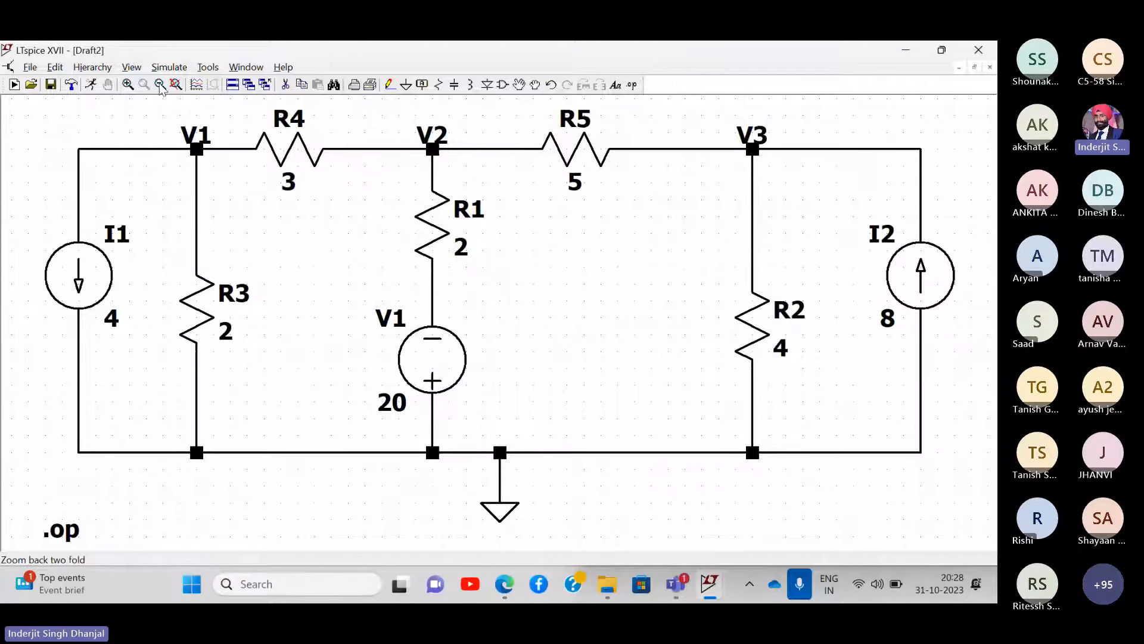
left_click(160, 86)
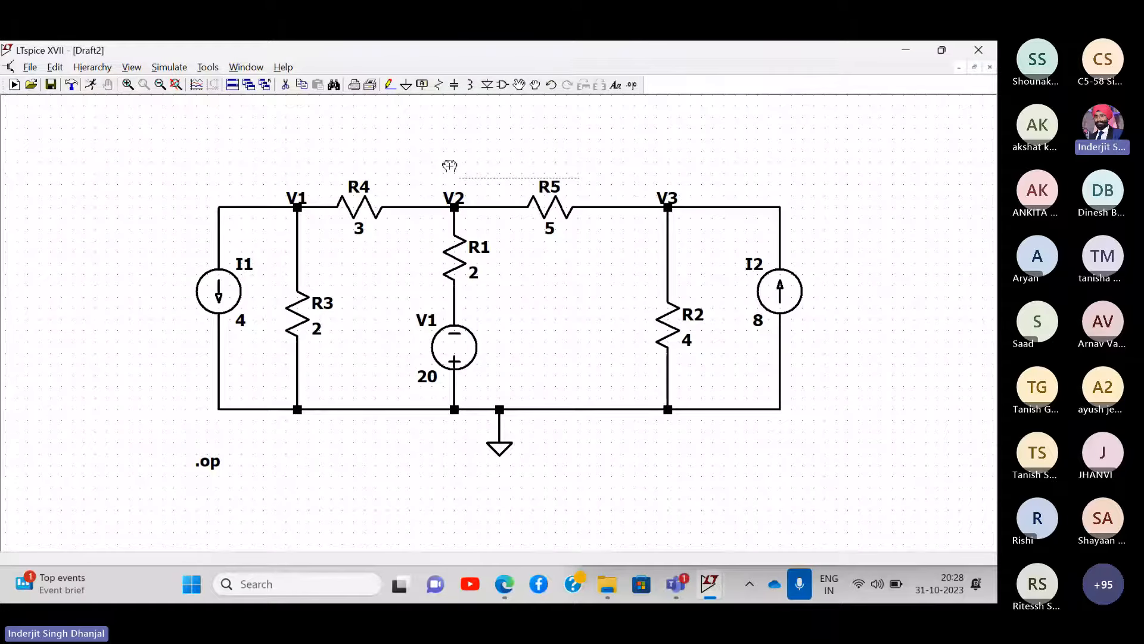
left_click_drag(627, 147, 506, 136)
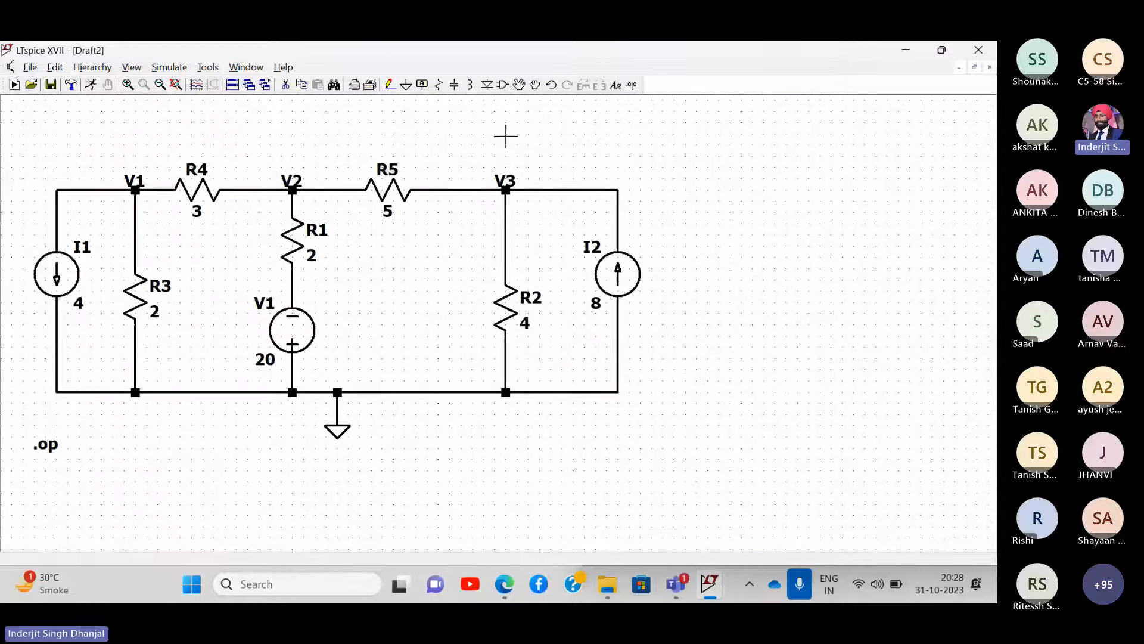
left_click(537, 87)
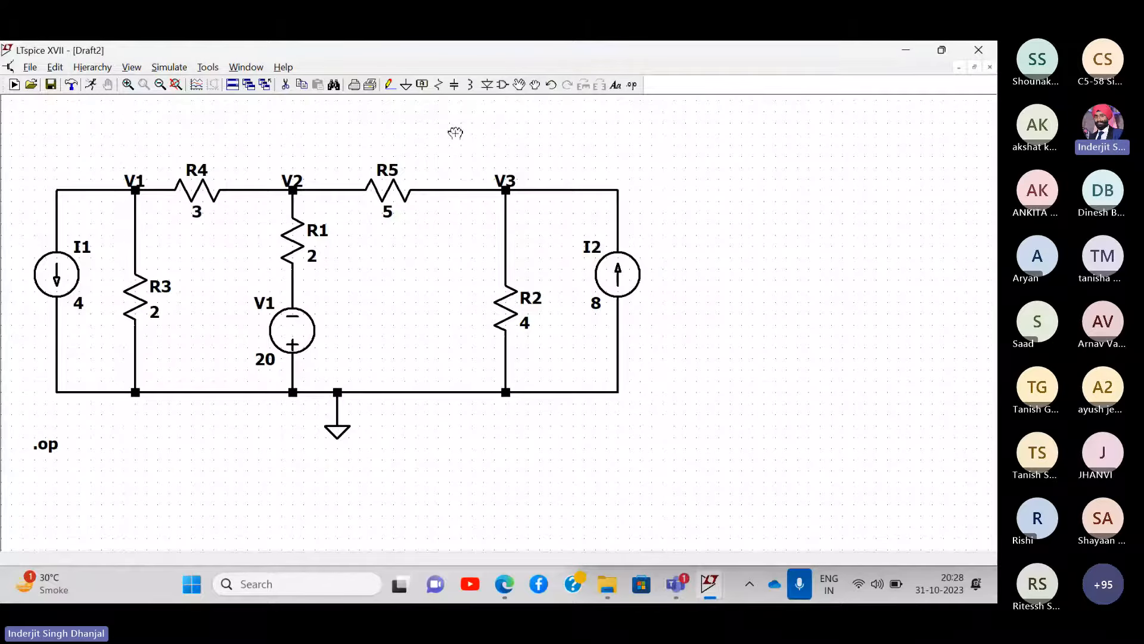
left_click_drag(455, 132, 658, 475)
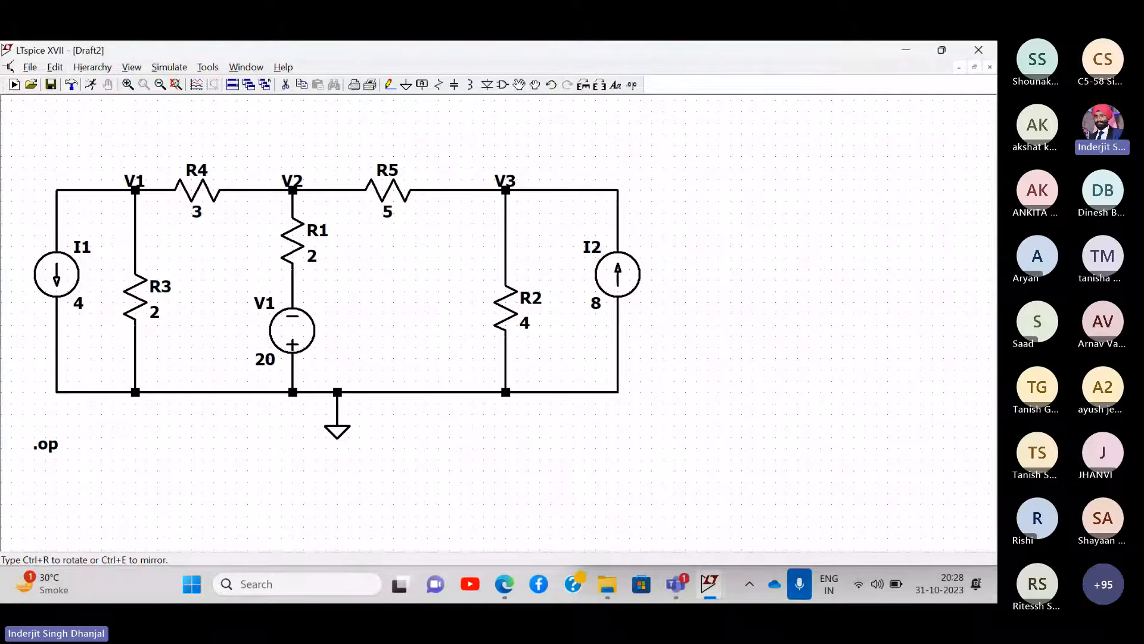
left_click(692, 303)
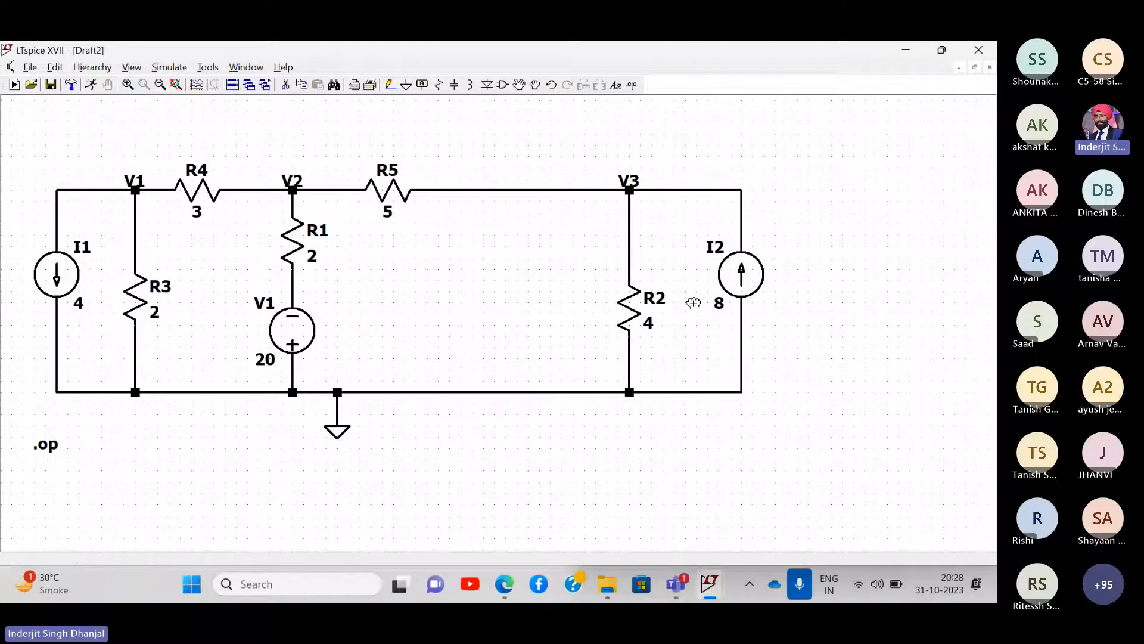
- Replace the R5–V3 wire with a horizontal voltage source wired in series
left_click(286, 85)
left_click(567, 190)
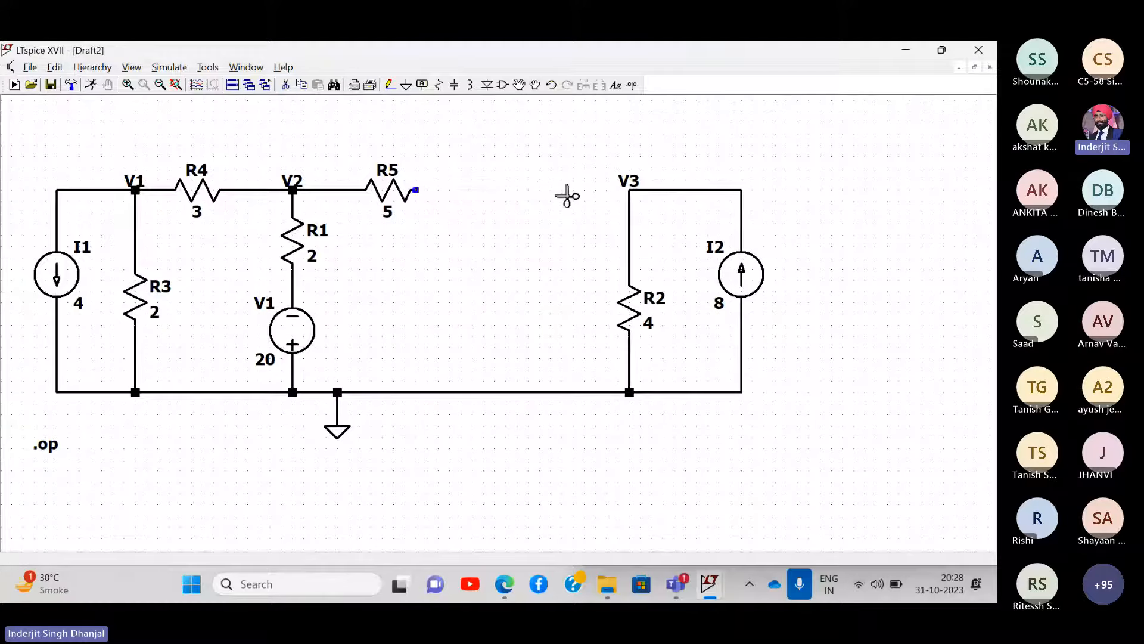
left_click(502, 85)
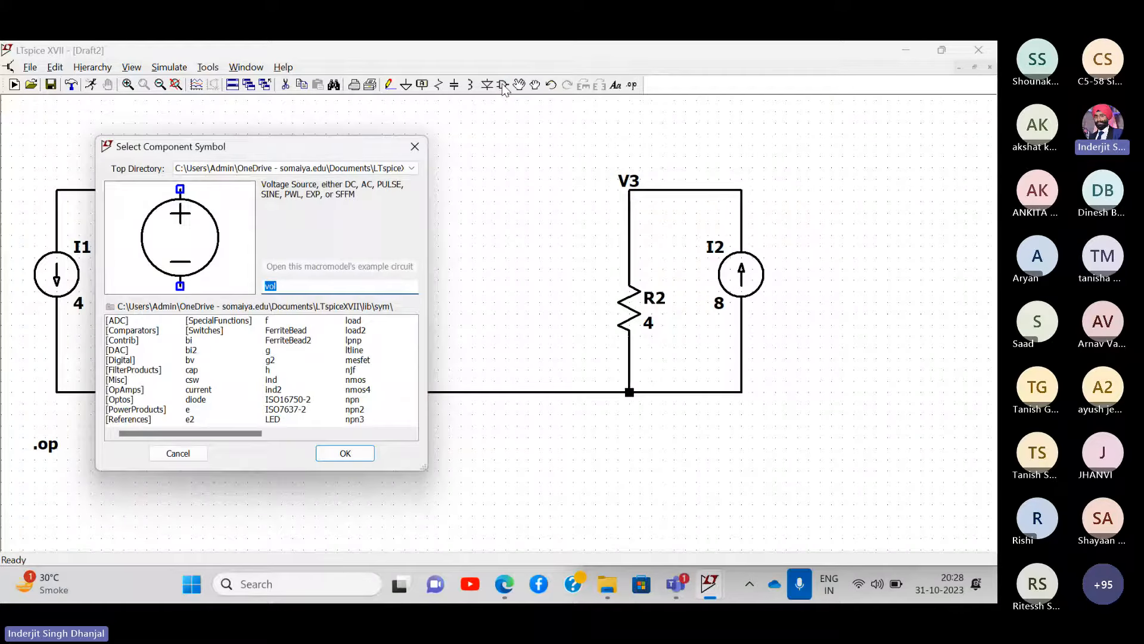
key("Return")
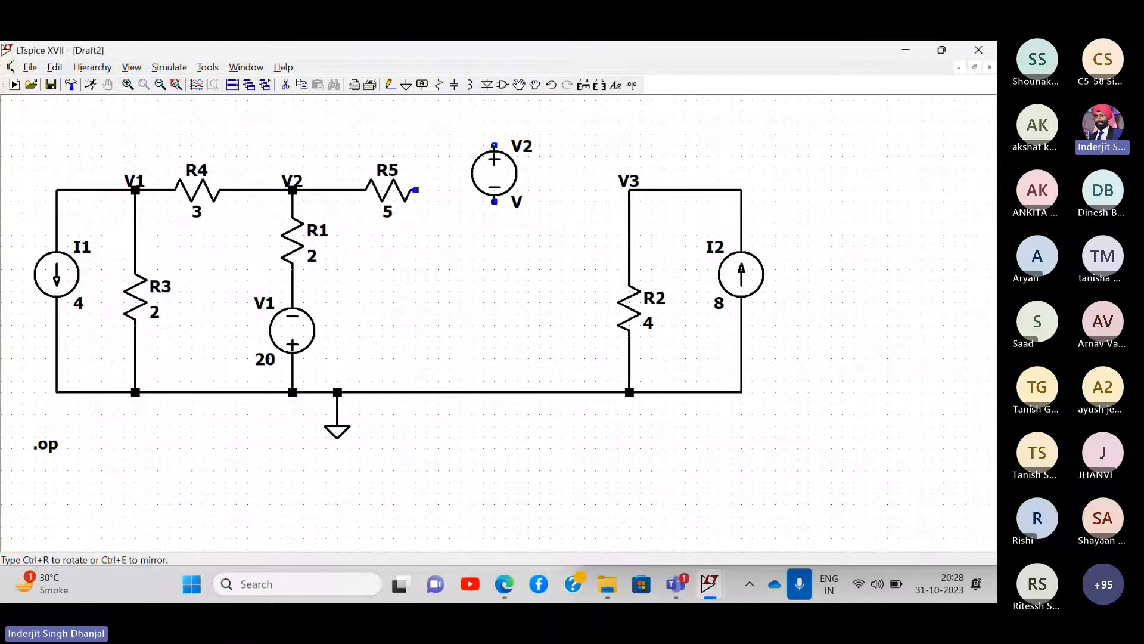
key("ctrl+r")
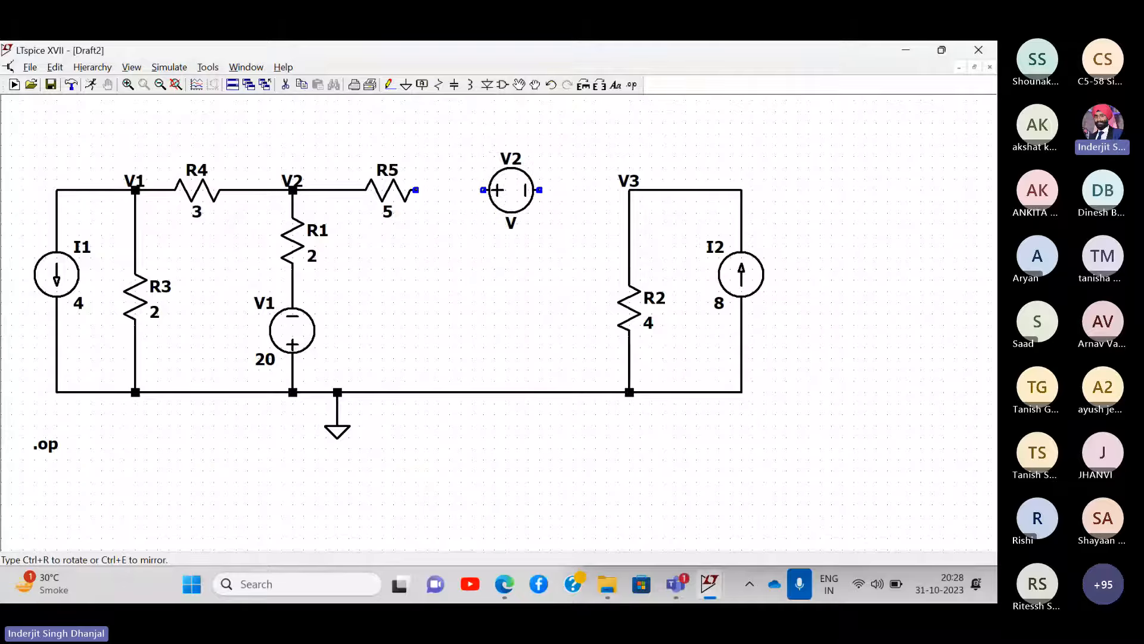
left_click(512, 190)
key("Escape")
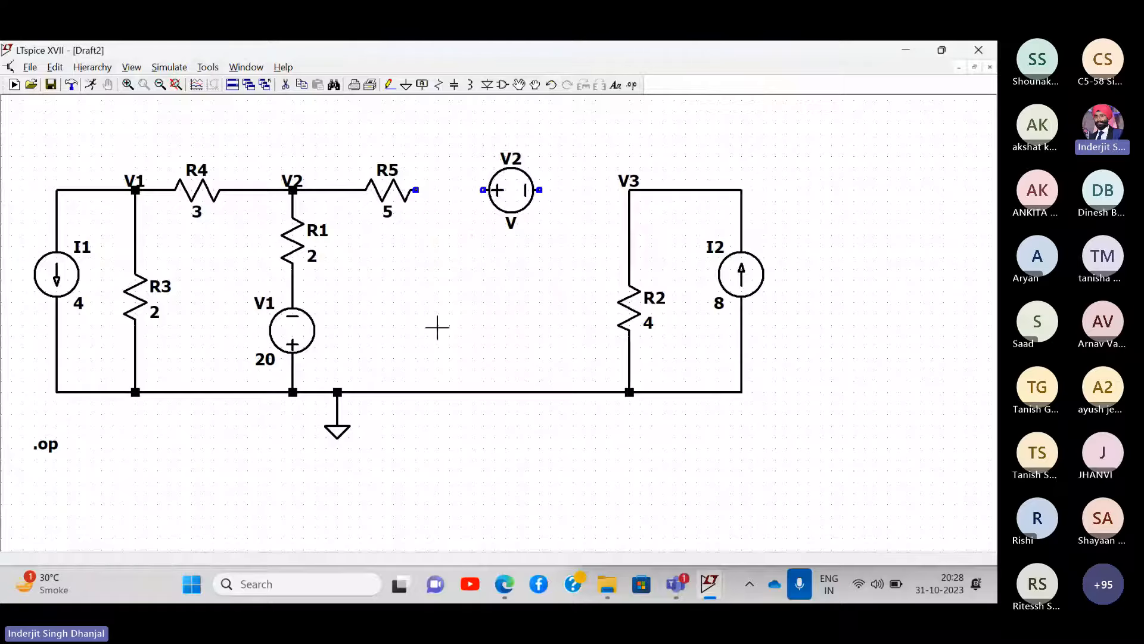
left_click(390, 86)
left_click(416, 190)
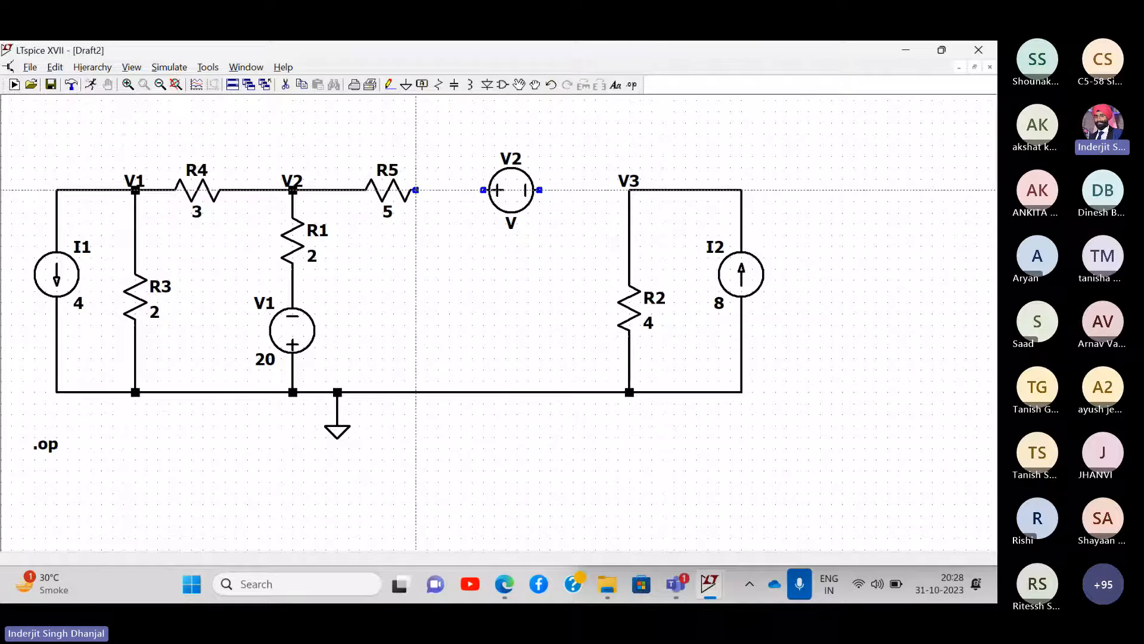
left_click(630, 190)
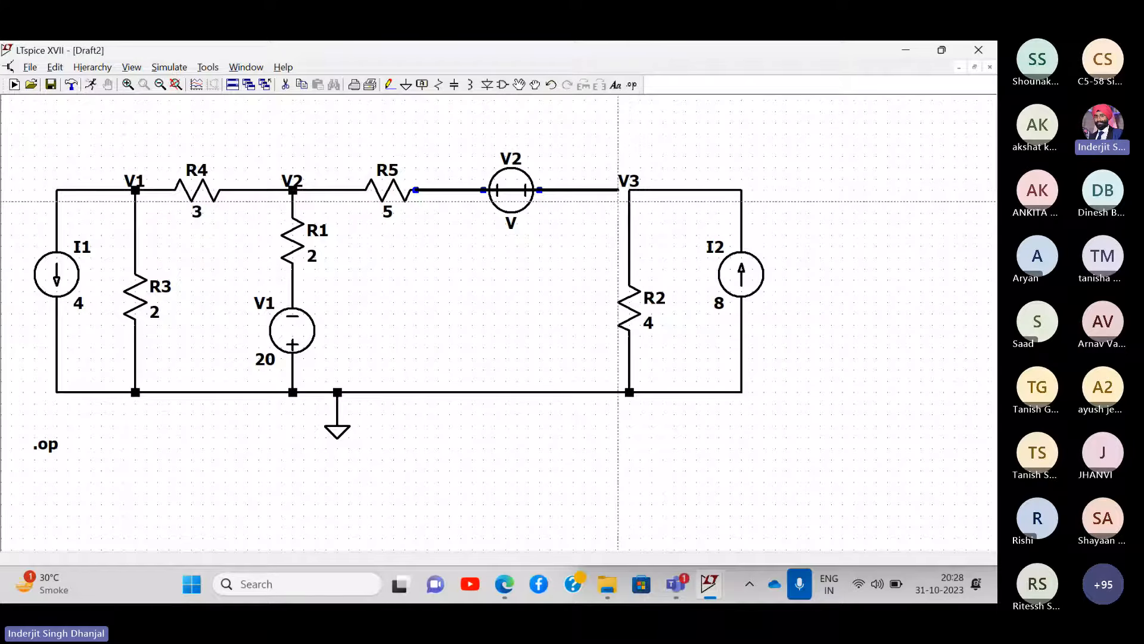
left_click(629, 190)
key("Escape")
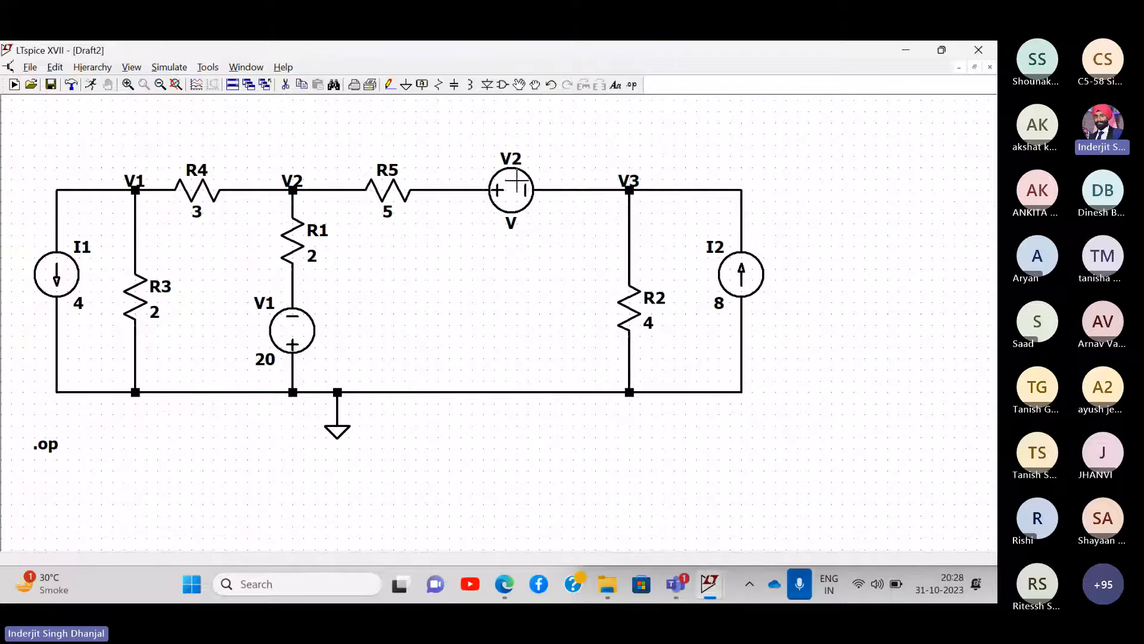
- Set the new source's value to 0, rename it Vx, and fit the schematic
right_click(528, 186)
type("0")
key("Return")
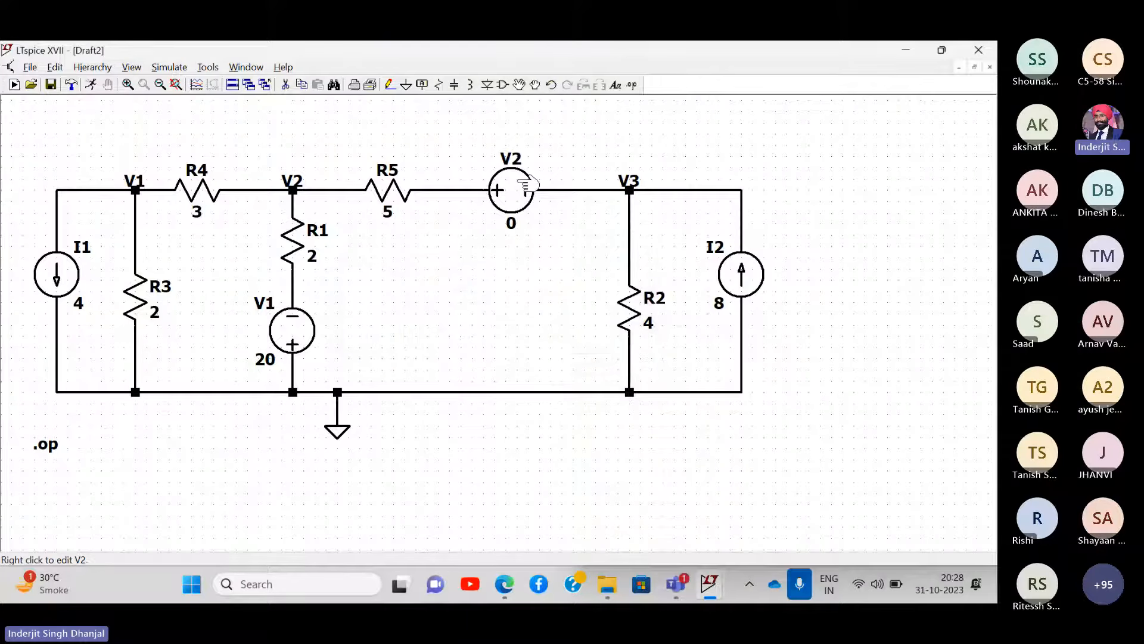
right_click(516, 155)
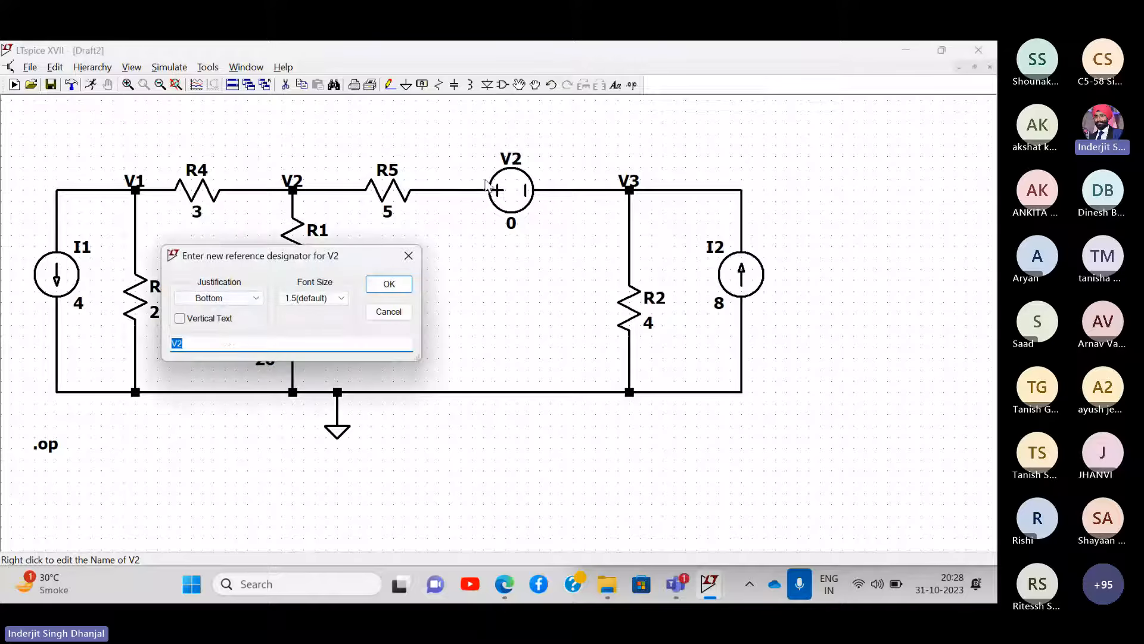
type("Vx")
key("Return")
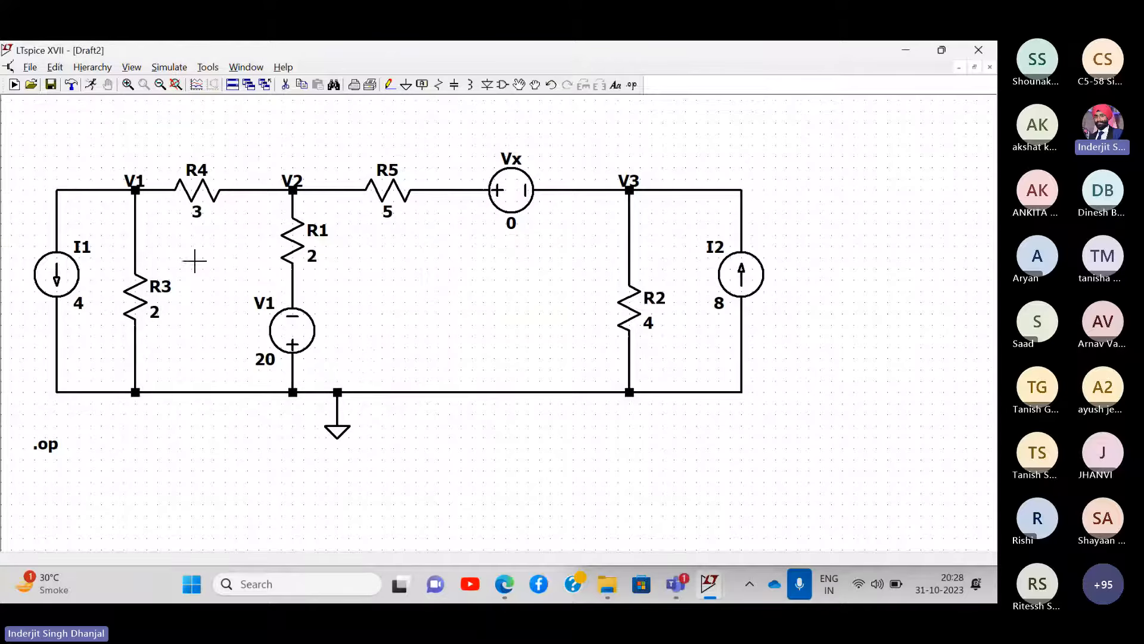
left_click(176, 84)
left_click(169, 67)
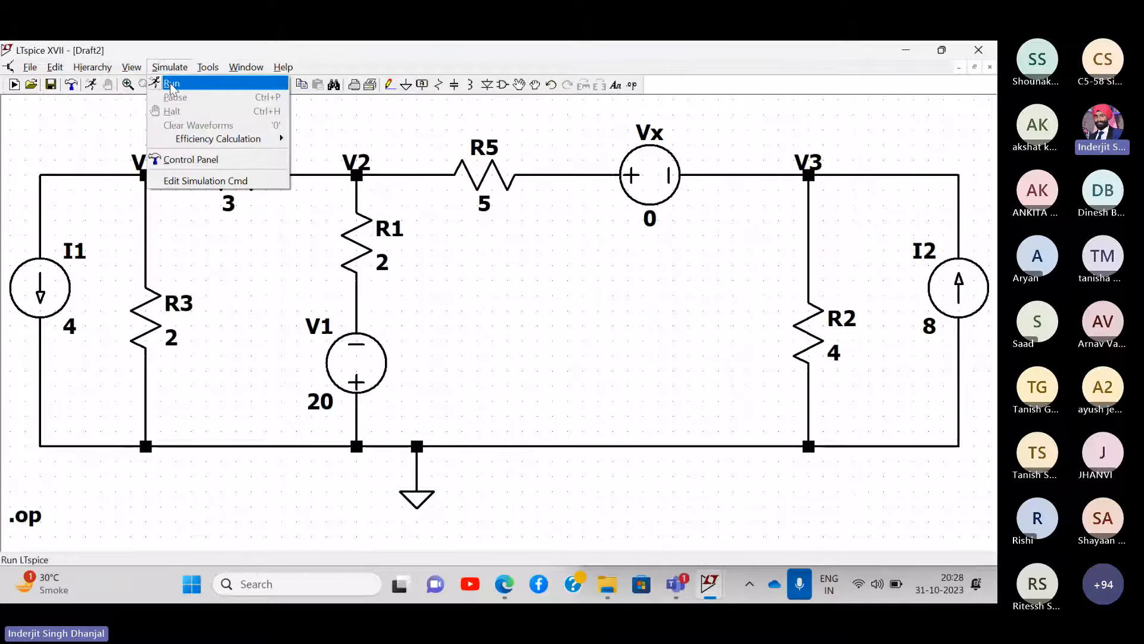
- Run the .op simulation, inspect results like V(v3) 13.3699, then close them and minimize LTspice
left_click(169, 79)
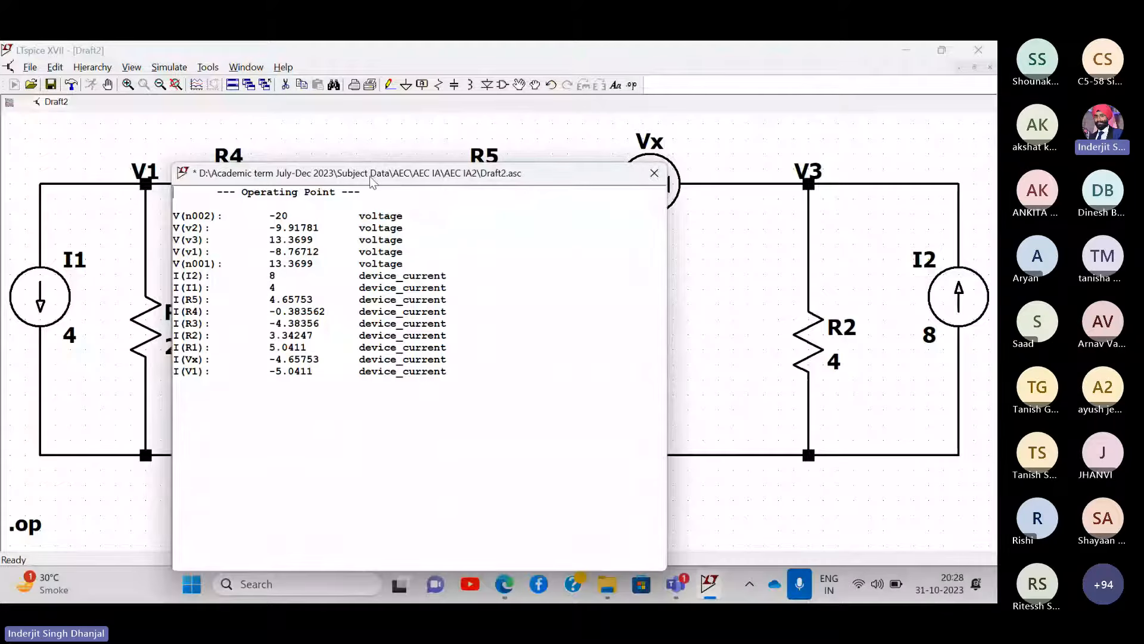
left_click_drag(372, 167, 725, 172)
scroll(630, 222, "up", 4)
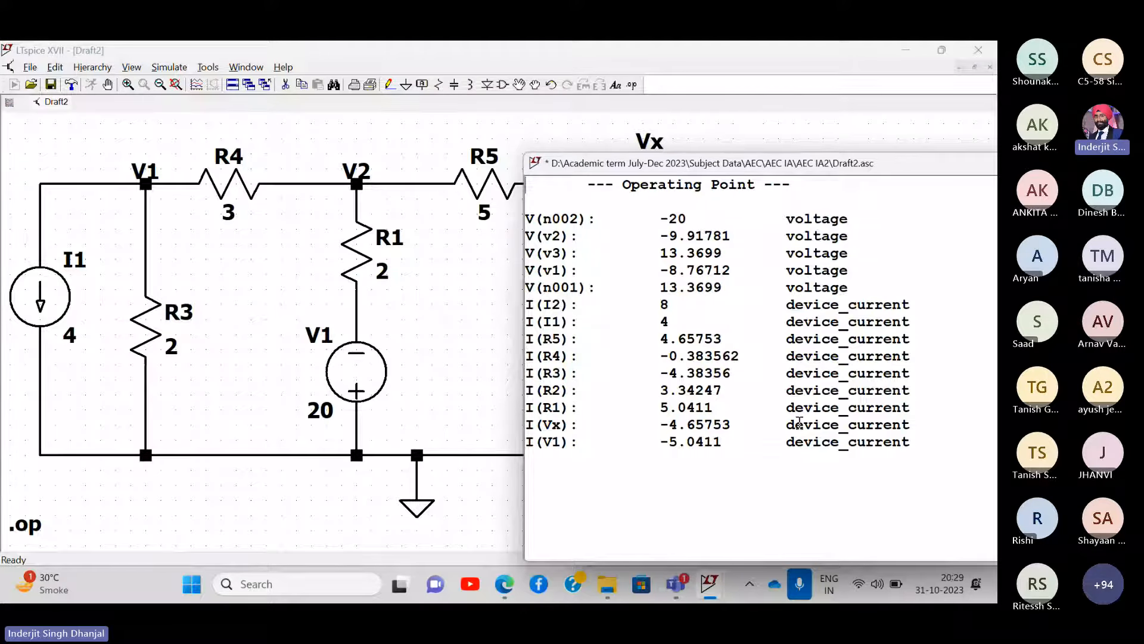
left_click(607, 586)
left_click(607, 585)
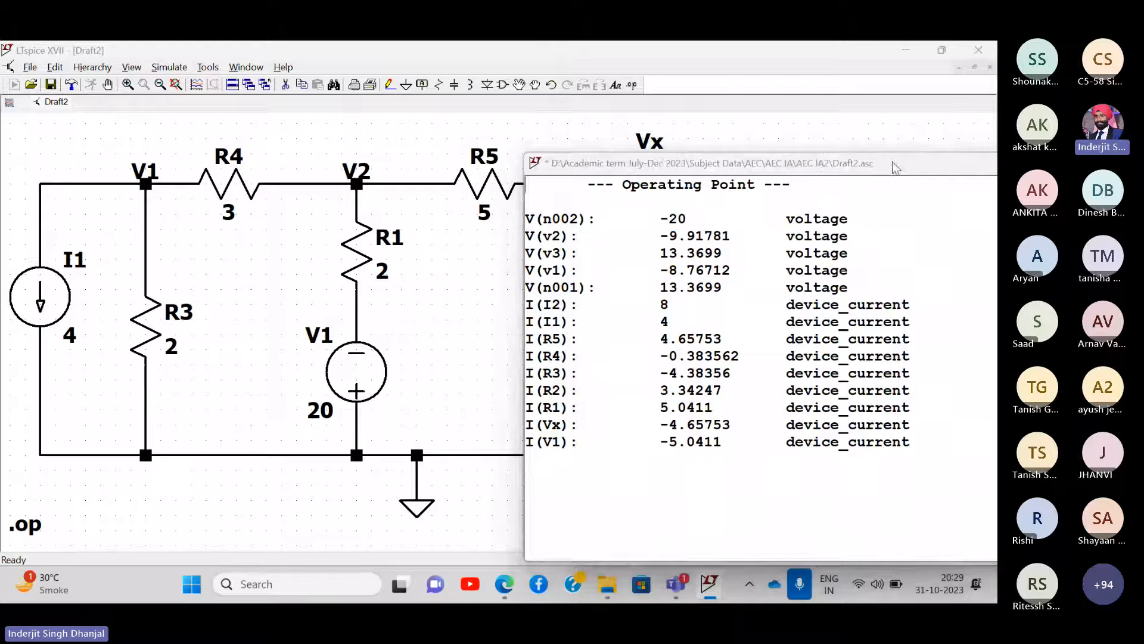
left_click_drag(901, 165, 560, 164)
left_click(664, 163)
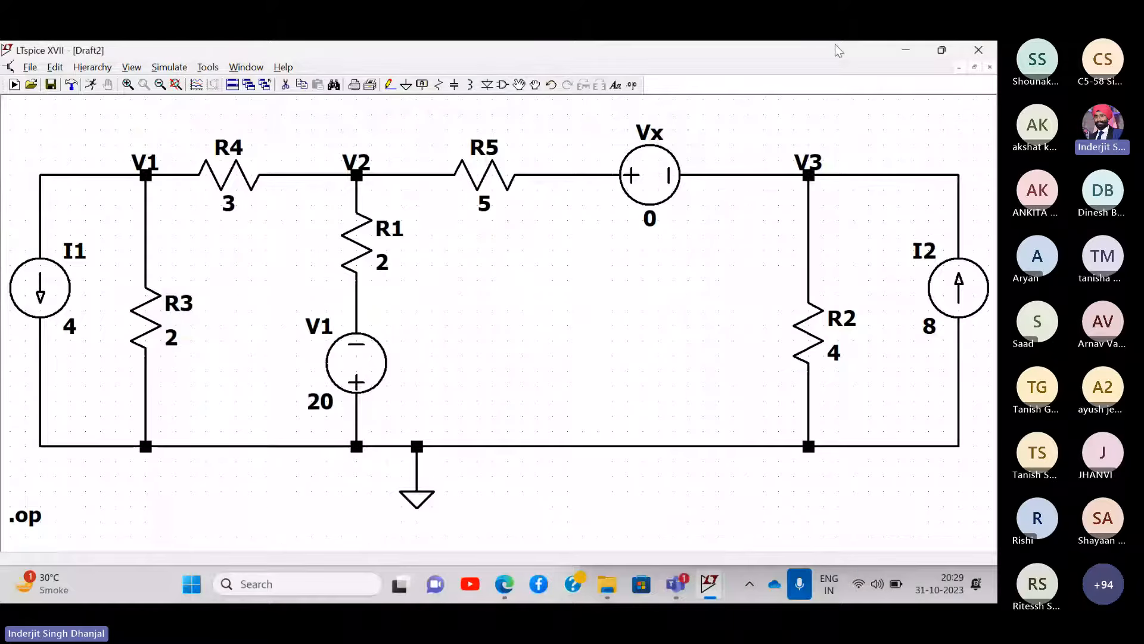
left_click(909, 52)
- Create 'New Microsoft Word Document (3)' on the desktop with its default name and open it
right_click(459, 155)
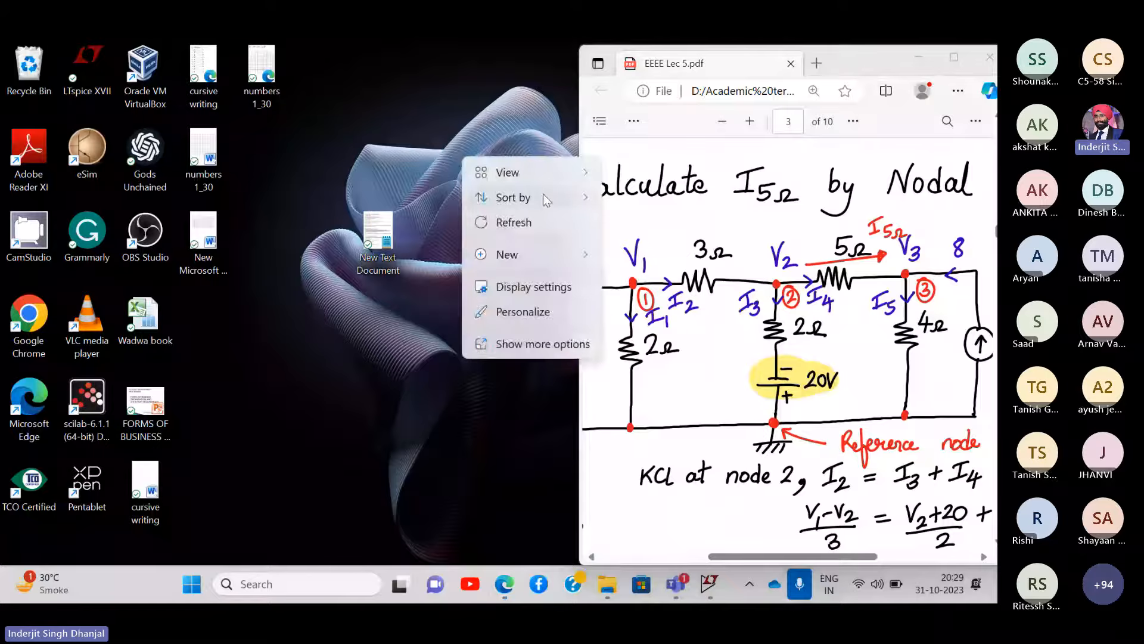
mouse_move(557, 263)
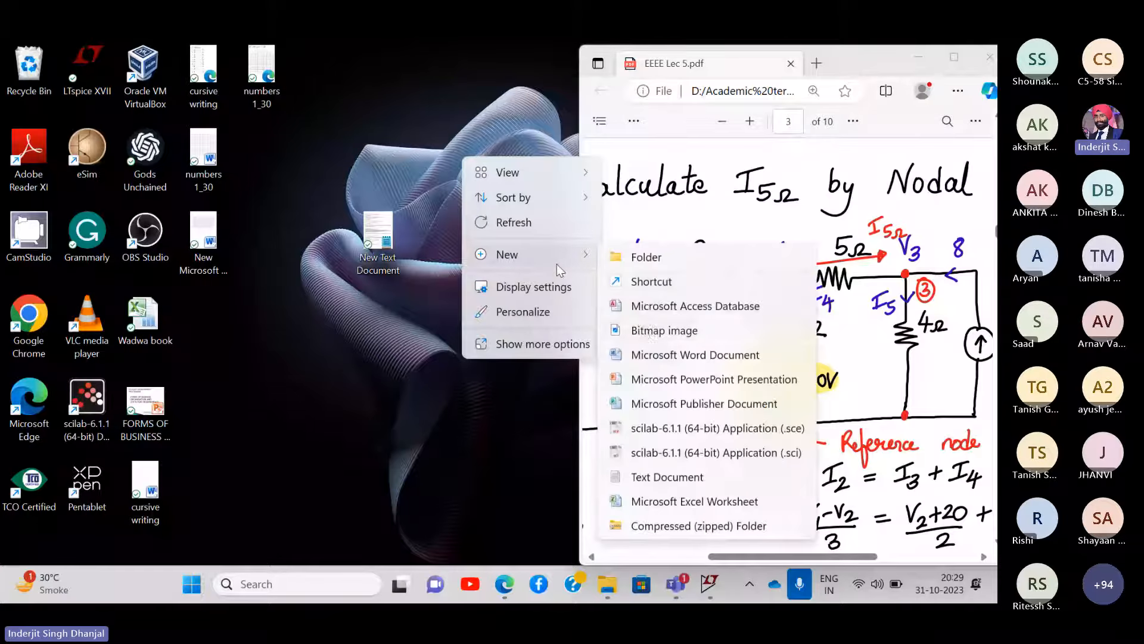
left_click(638, 360)
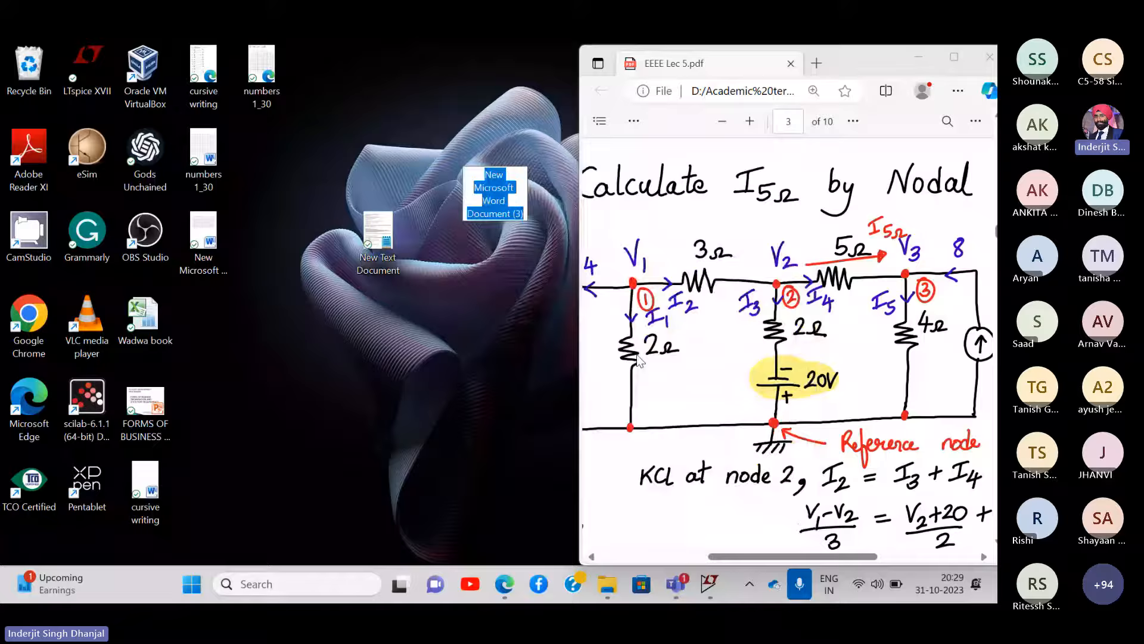
left_click(500, 281)
double_click(499, 147)
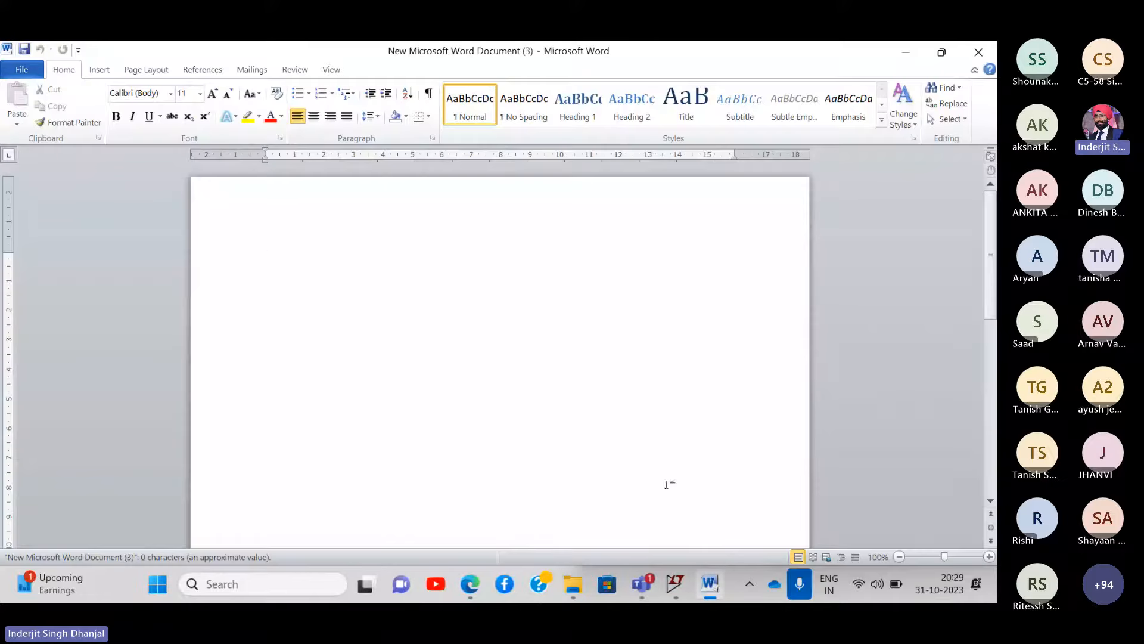
- Paste a full-screen snip of the maximized lecture PDF's nodal-analysis page into the Word document
mouse_move(679, 592)
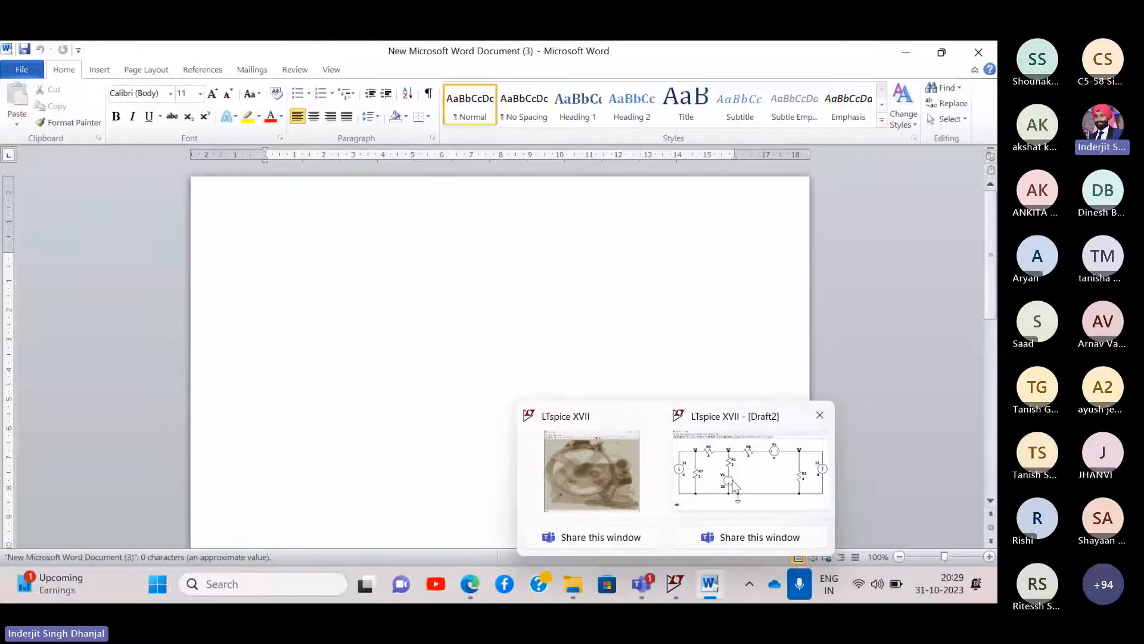
left_click(477, 584)
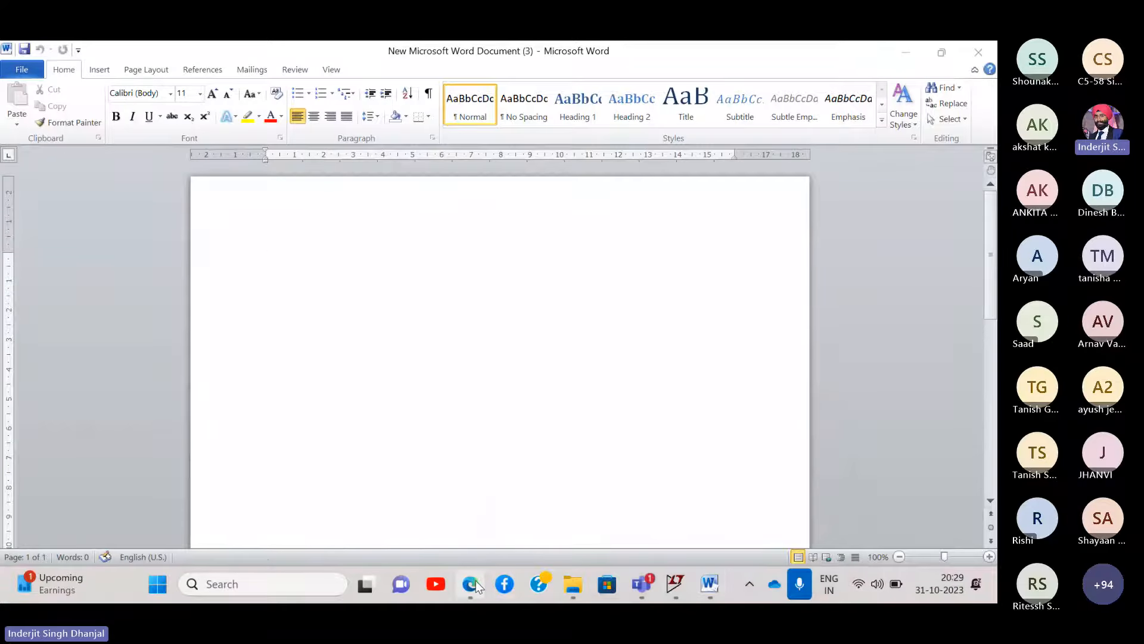
left_click(949, 59)
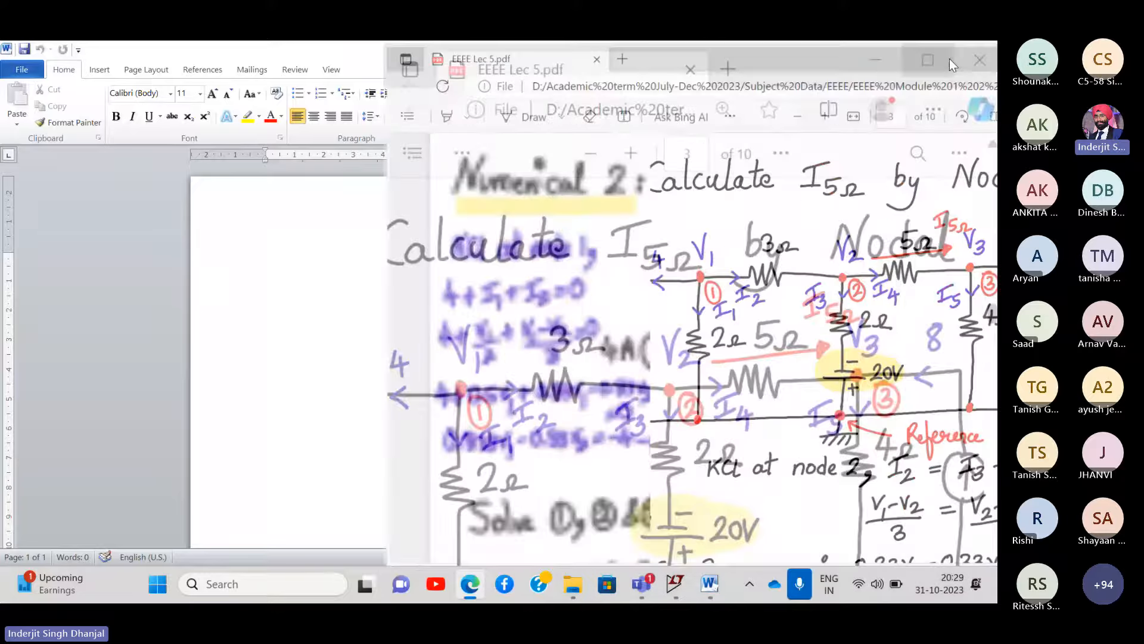
scroll(584, 192, "down", 1)
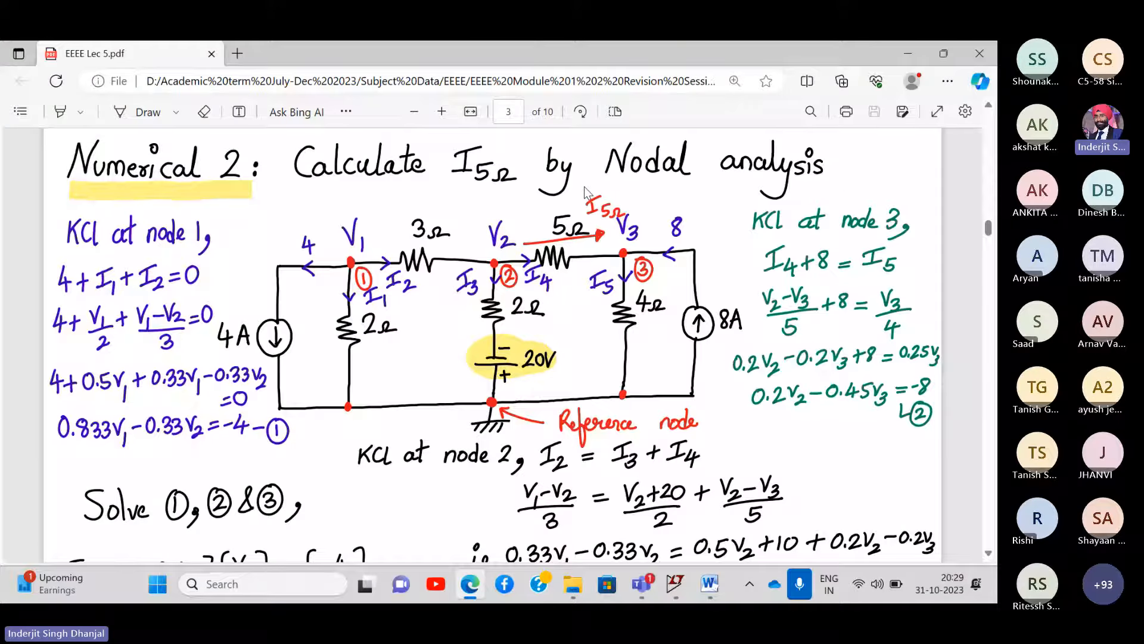
key("super+shift+s")
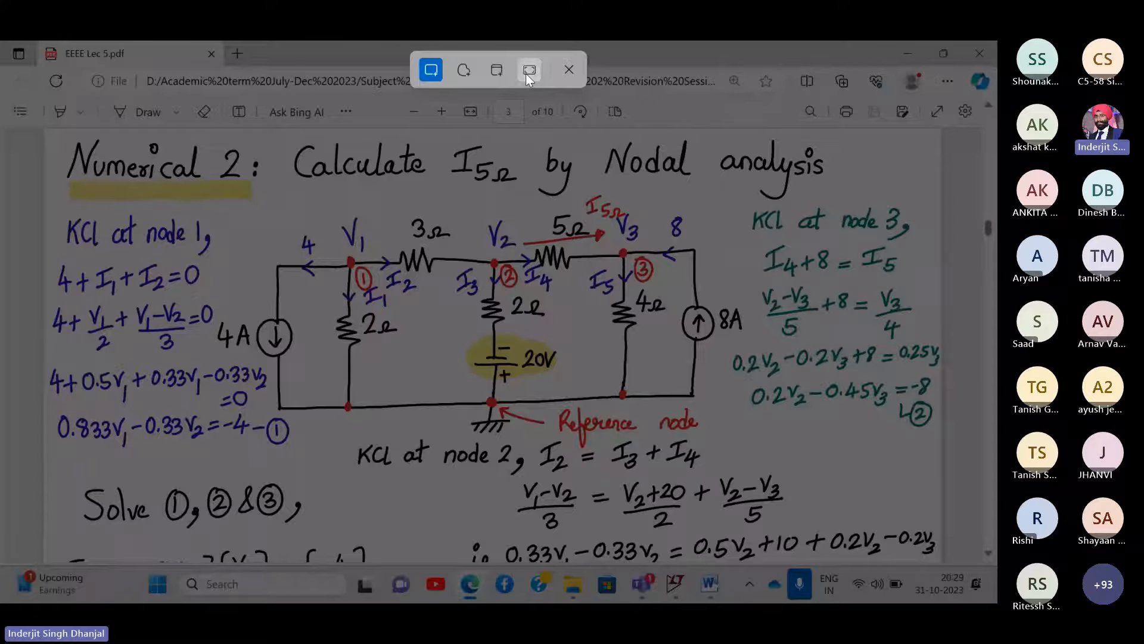
left_click(525, 74)
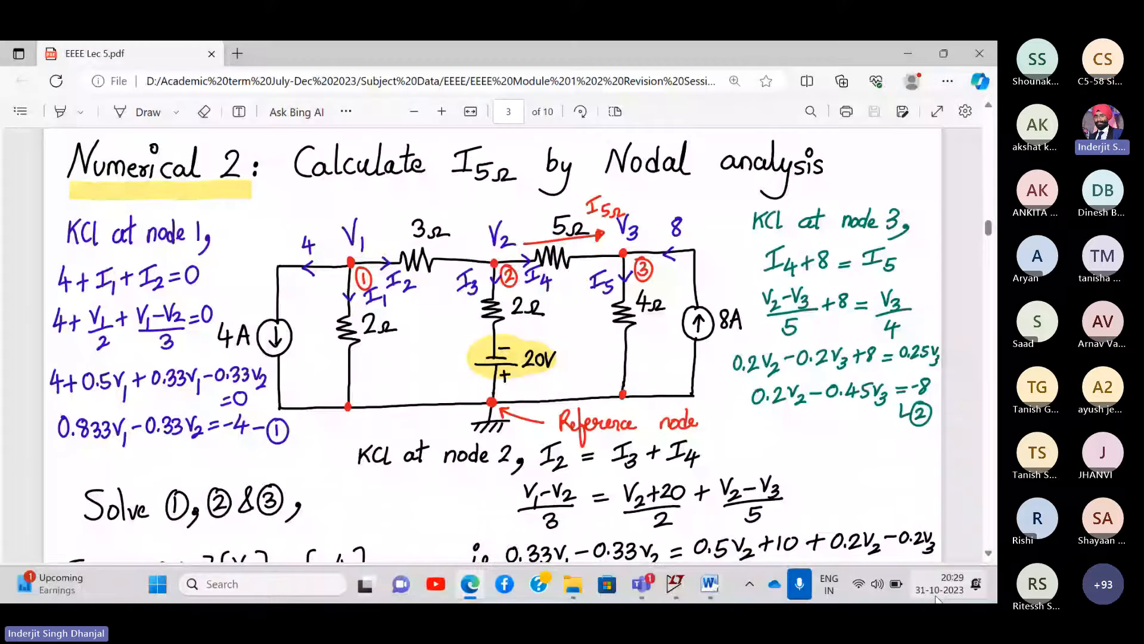
left_click(902, 54)
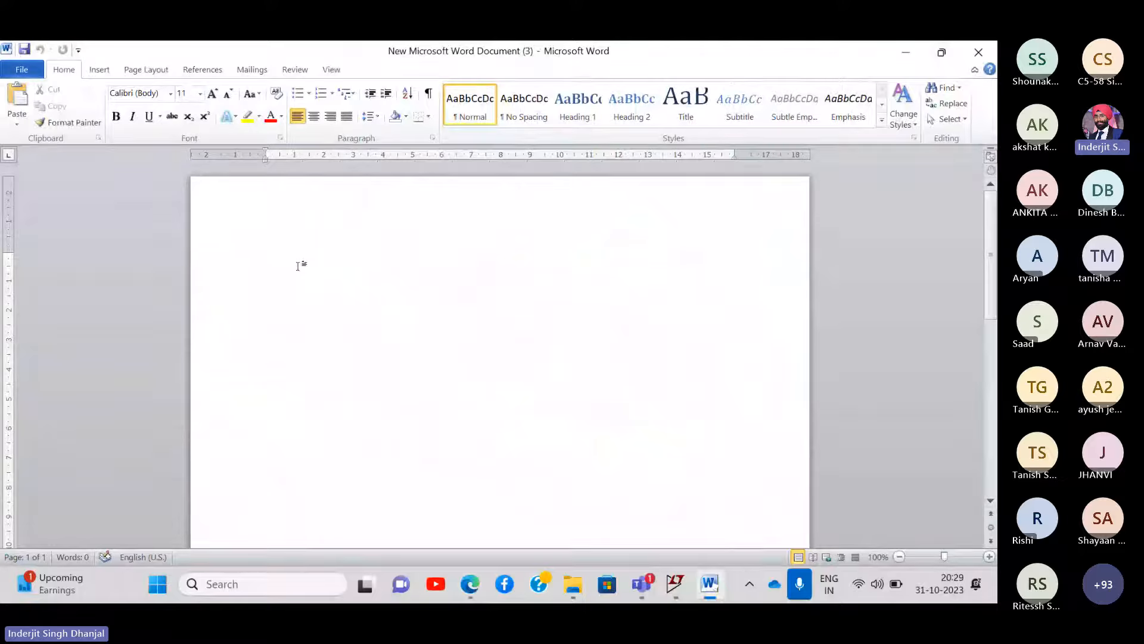
key("ctrl+v")
scroll(393, 264, "down", 1)
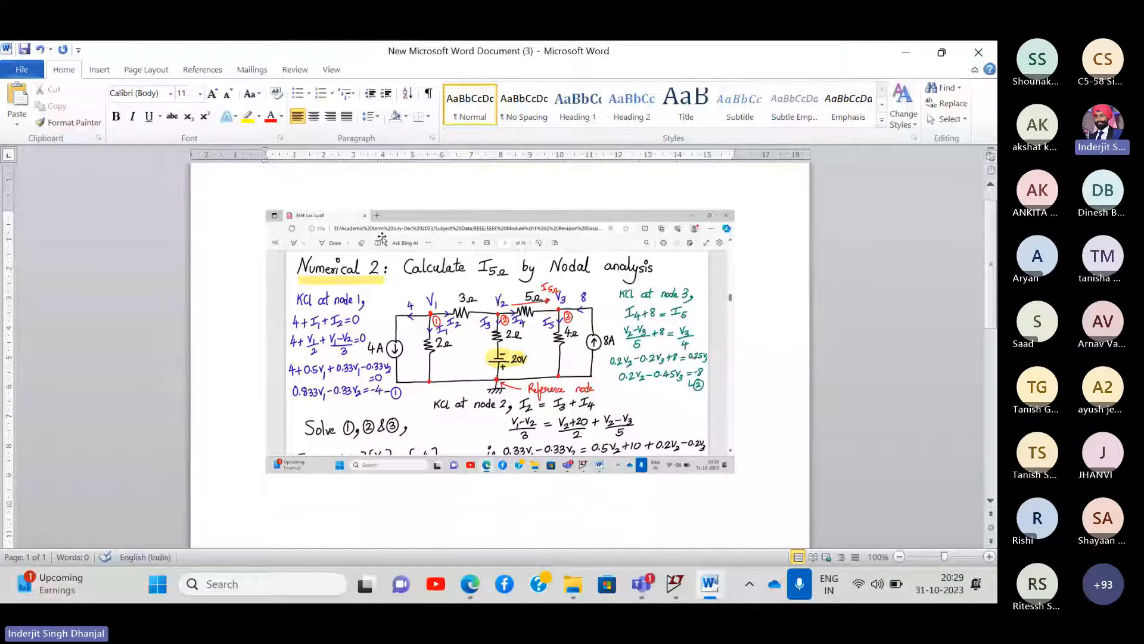
left_click(675, 587)
- On the Draft2 schematic, place a comment text with the author's full name and ID number above the circuit
left_click(737, 495)
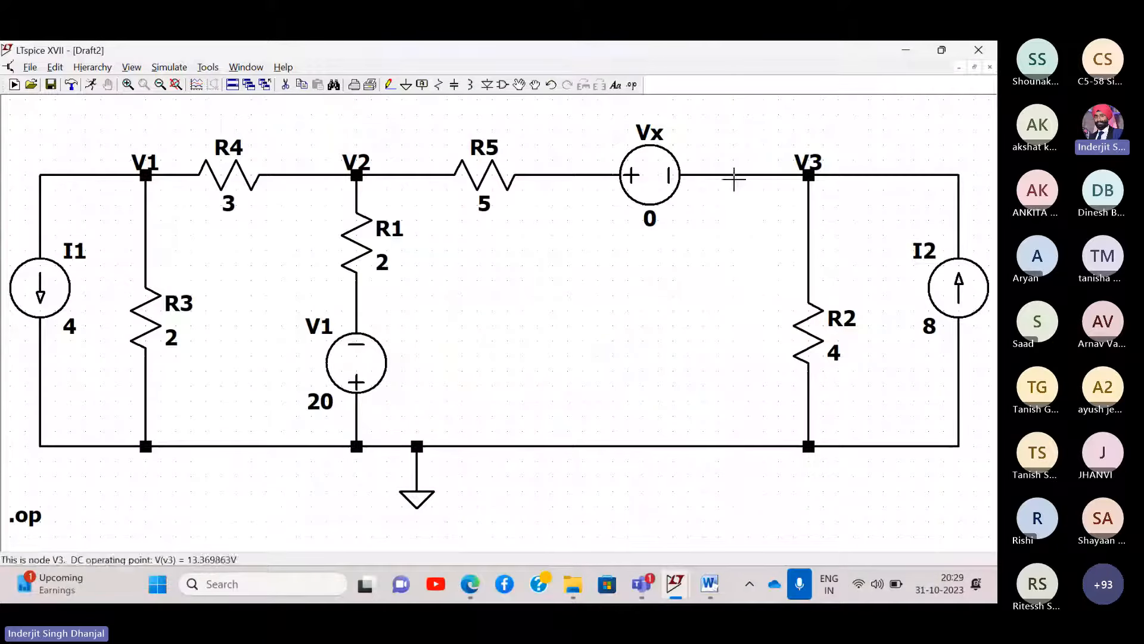
left_click_drag(739, 141, 739, 155)
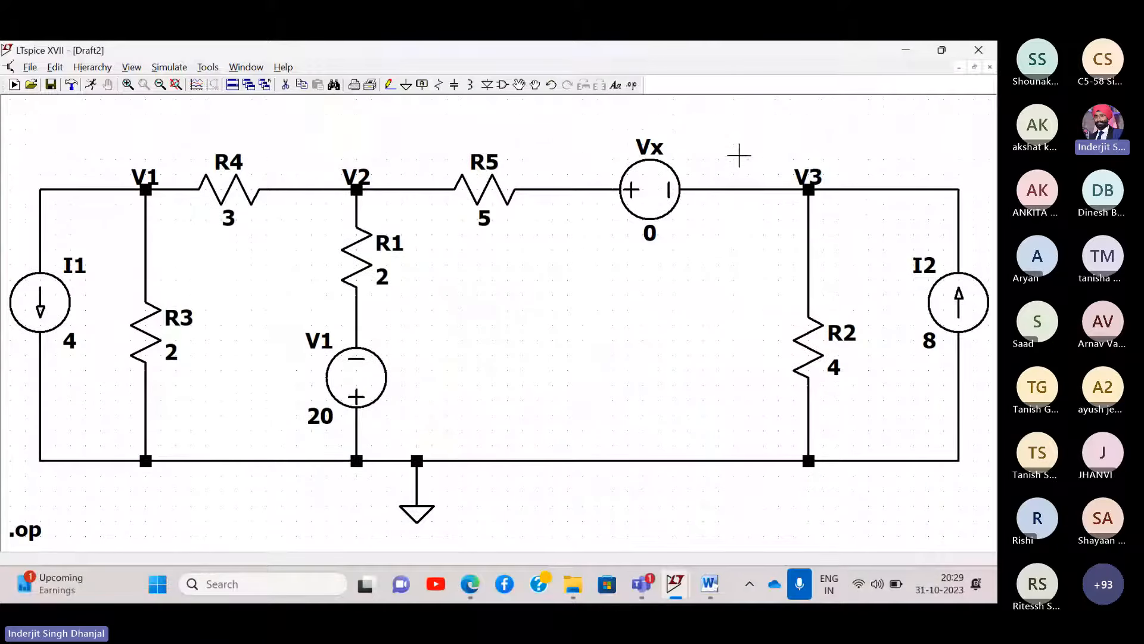
right_click(496, 115)
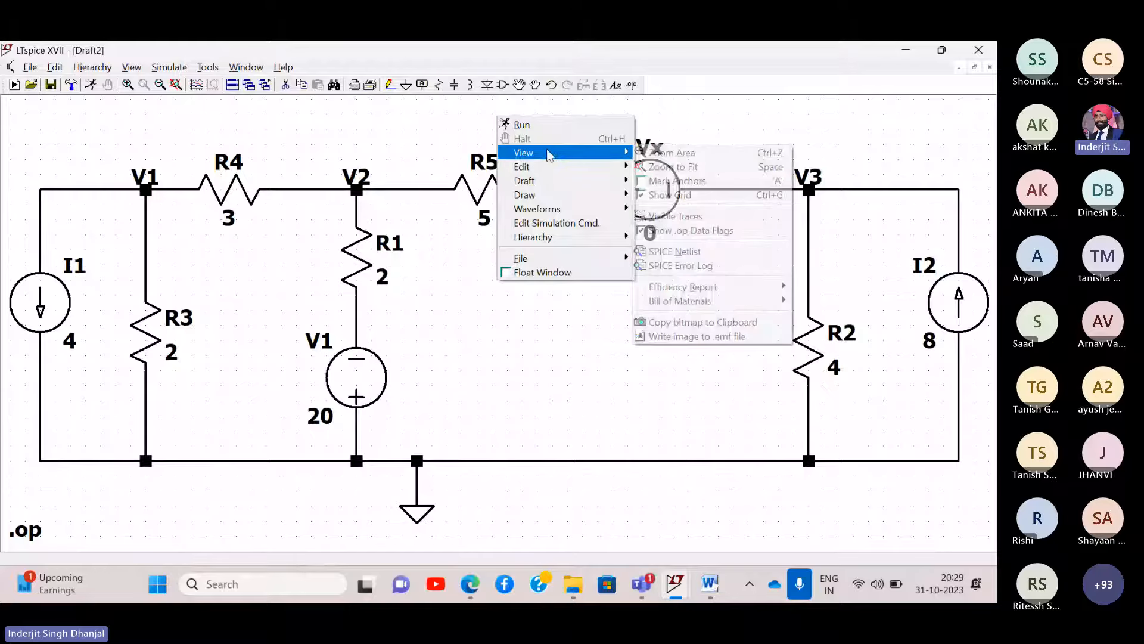
mouse_move(538, 184)
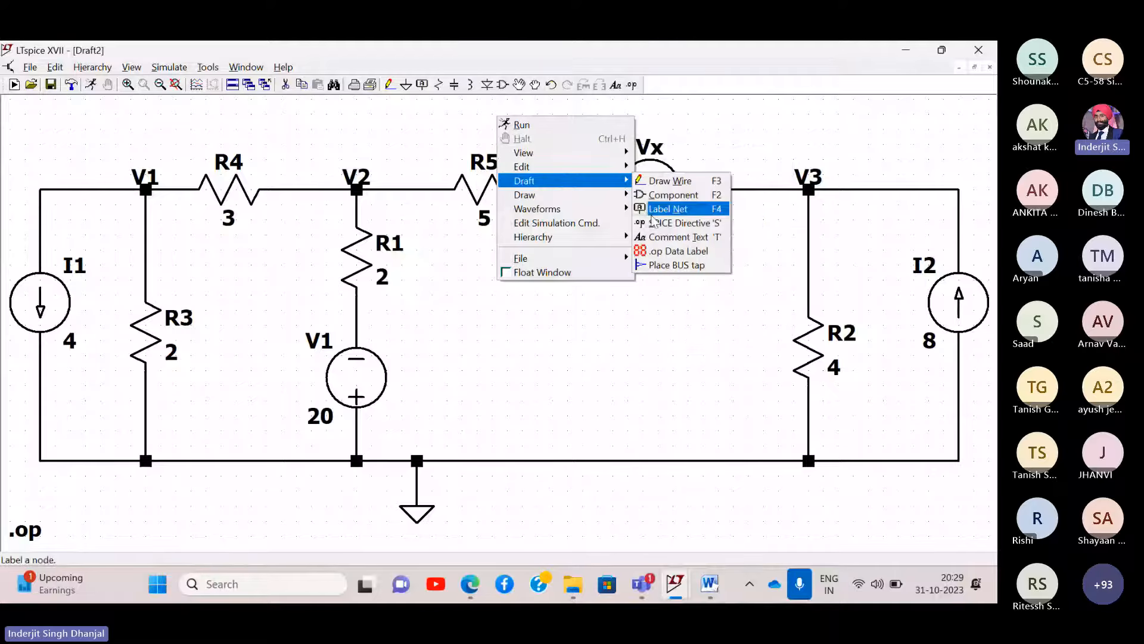
left_click(663, 237)
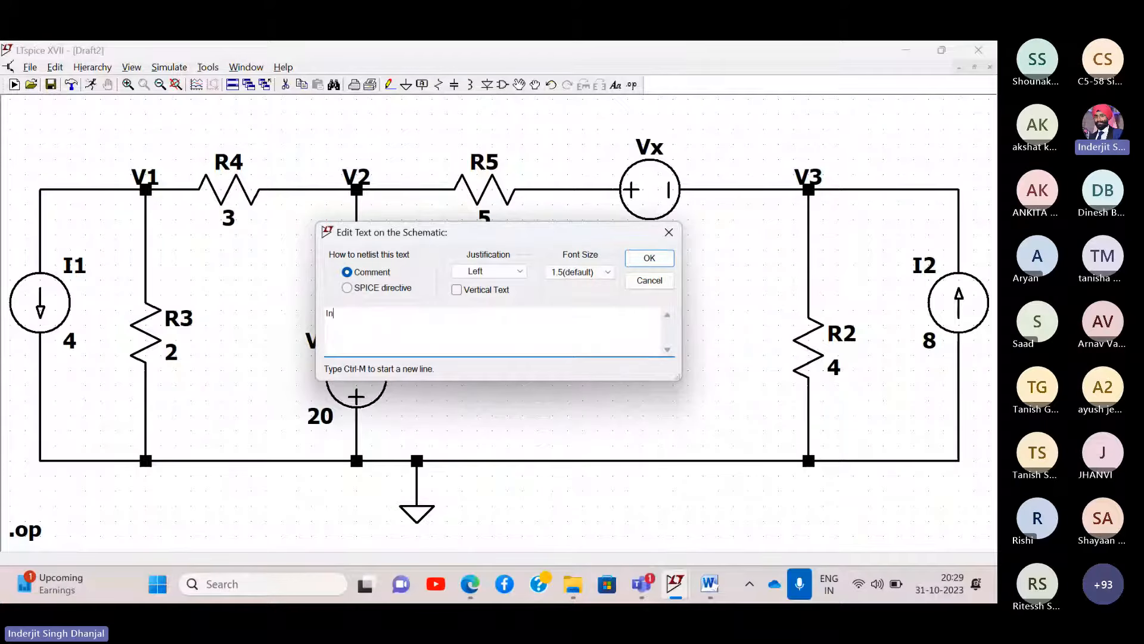
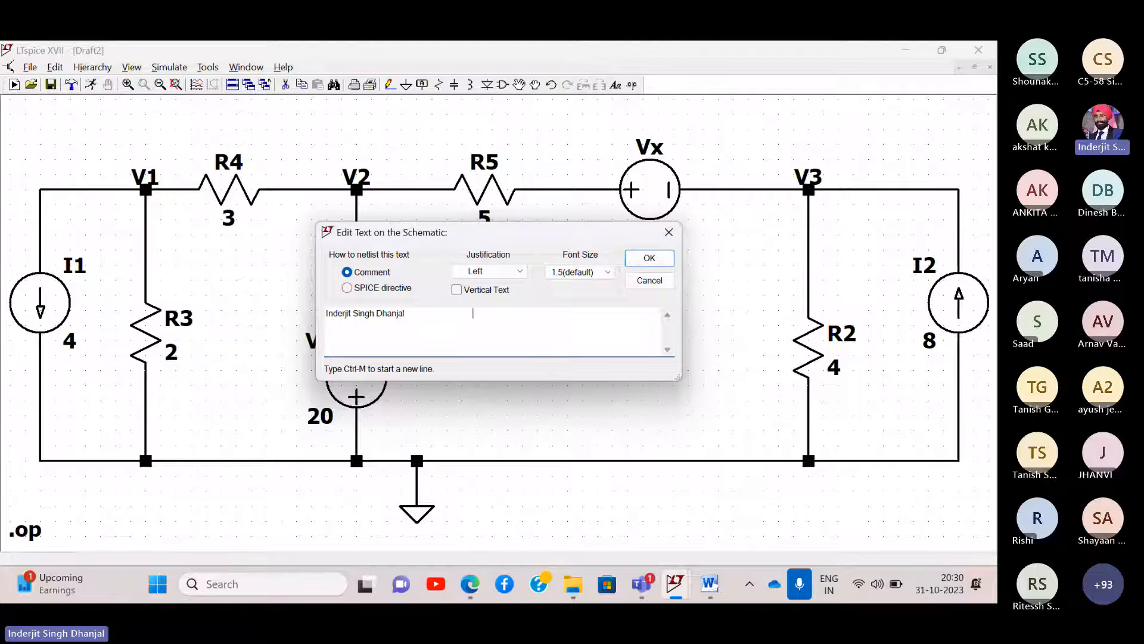
left_click(649, 259)
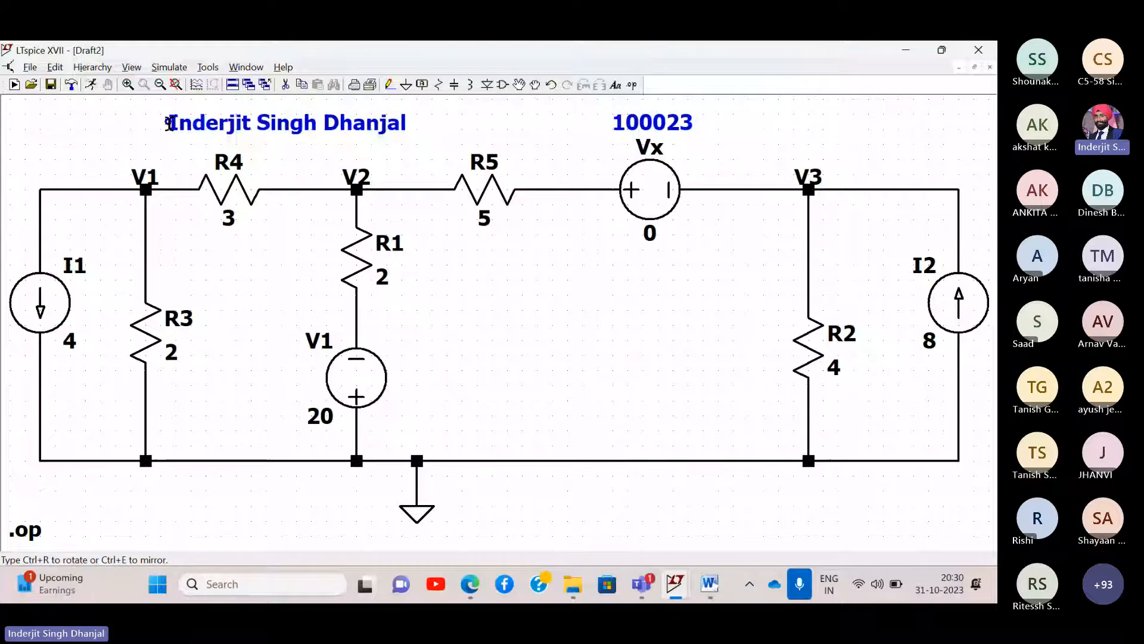
left_click(163, 123)
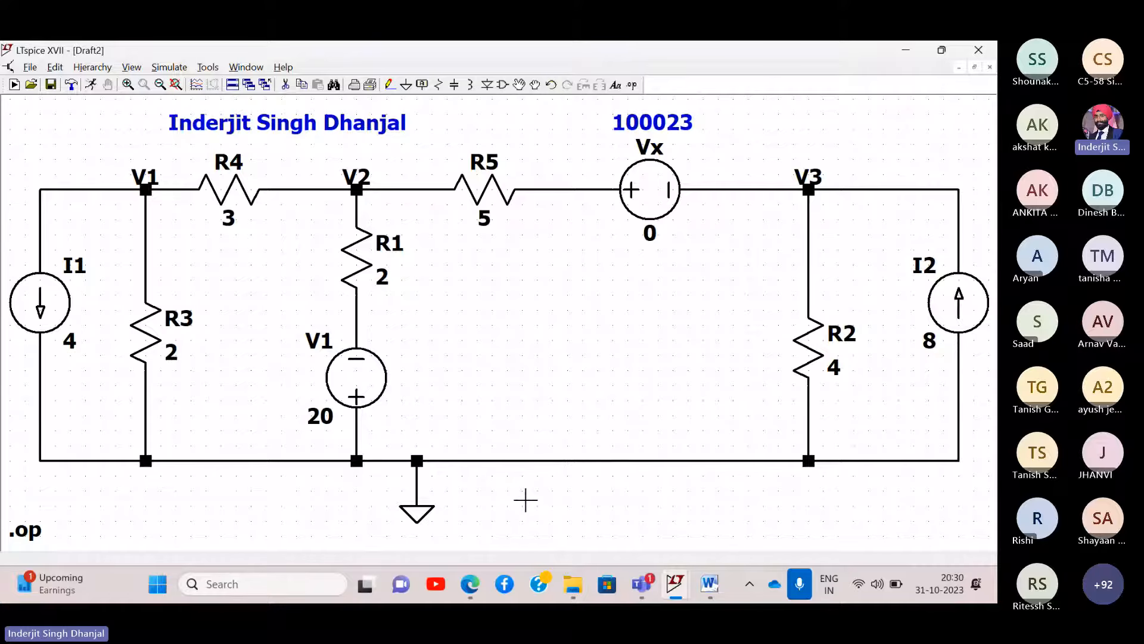
- Paste a full-screen snip of the labelled Draft2 schematic into Word, then return to Draft2
key("super+shift+s")
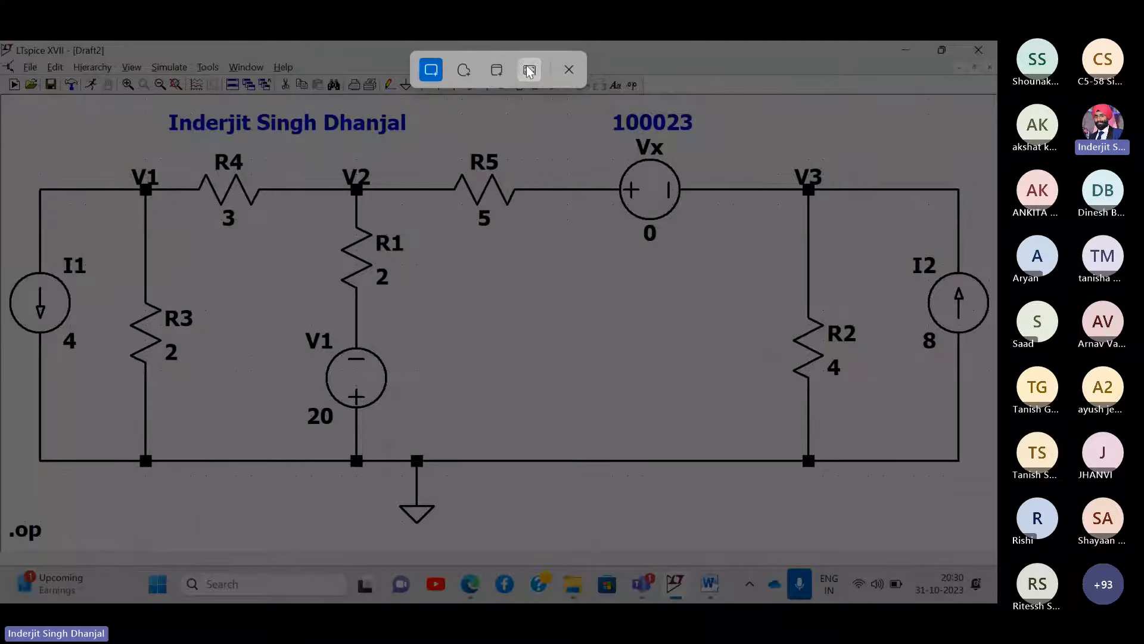
left_click(529, 70)
left_click(710, 583)
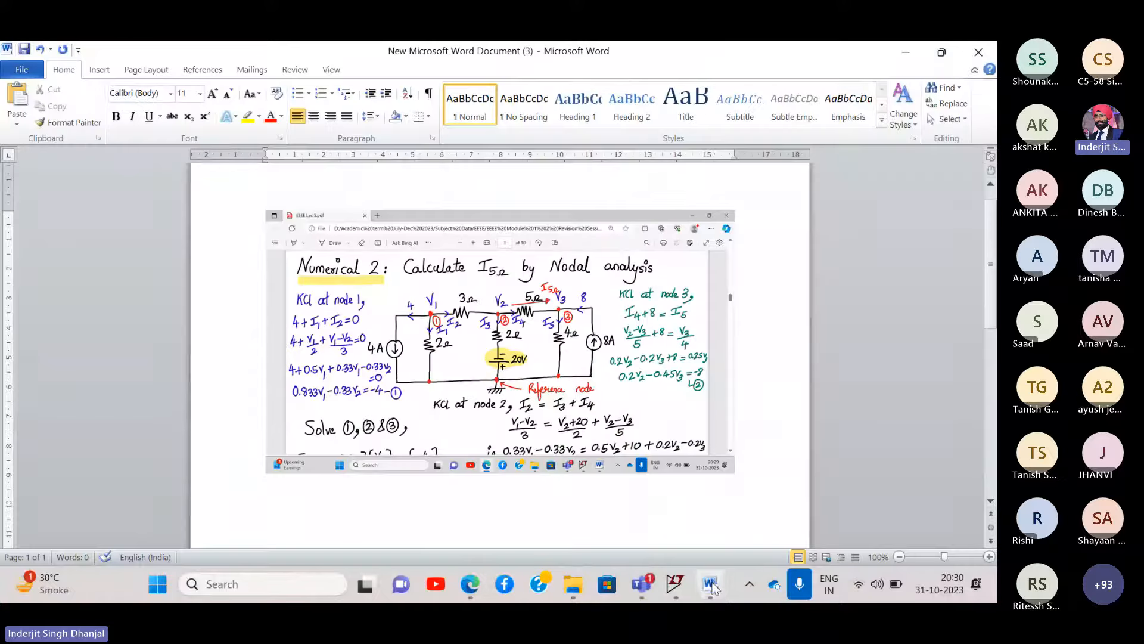
key("ctrl+v")
scroll(444, 499, "down", 1)
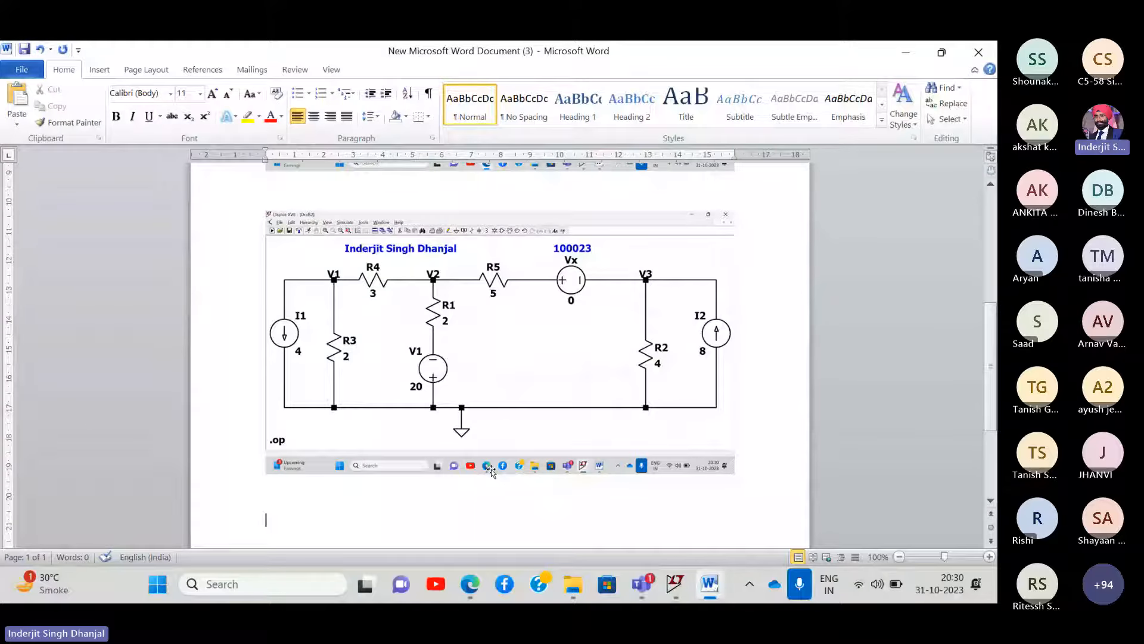
left_click(686, 590)
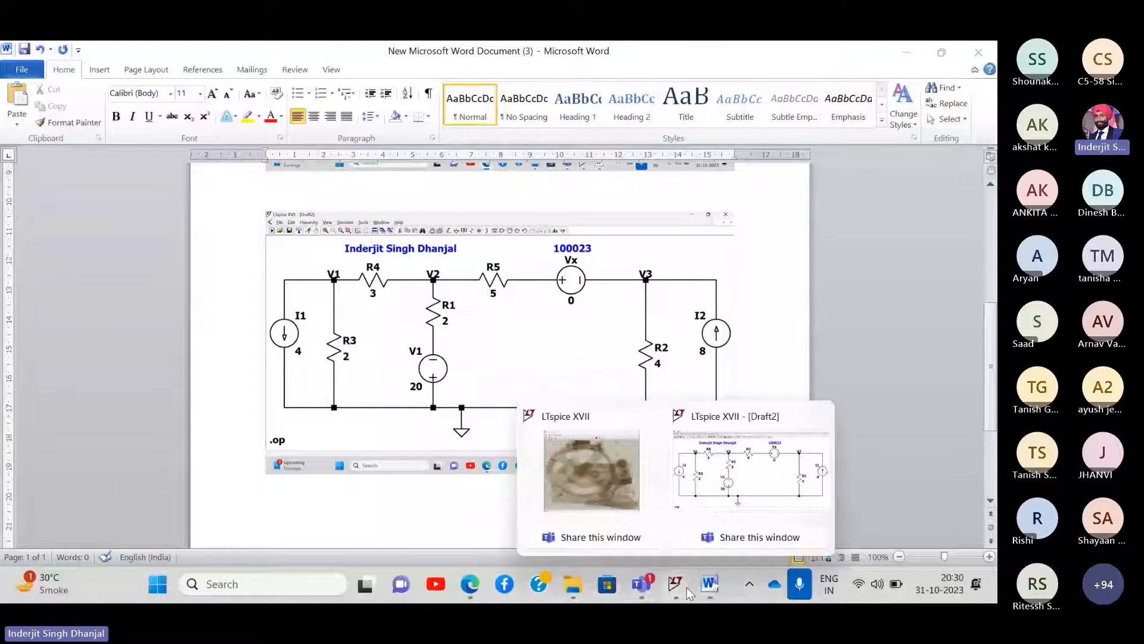
left_click(730, 483)
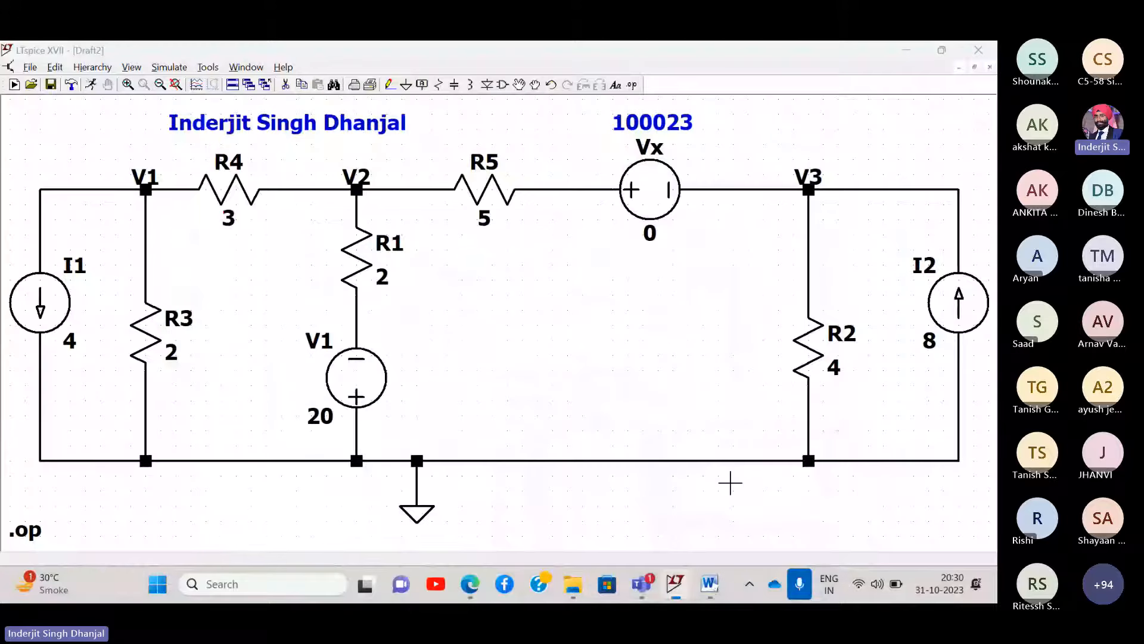
- Rerun the operating point simulation and move its results window to the right of the circuit
left_click(160, 84)
left_click_drag(717, 171, 562, 137)
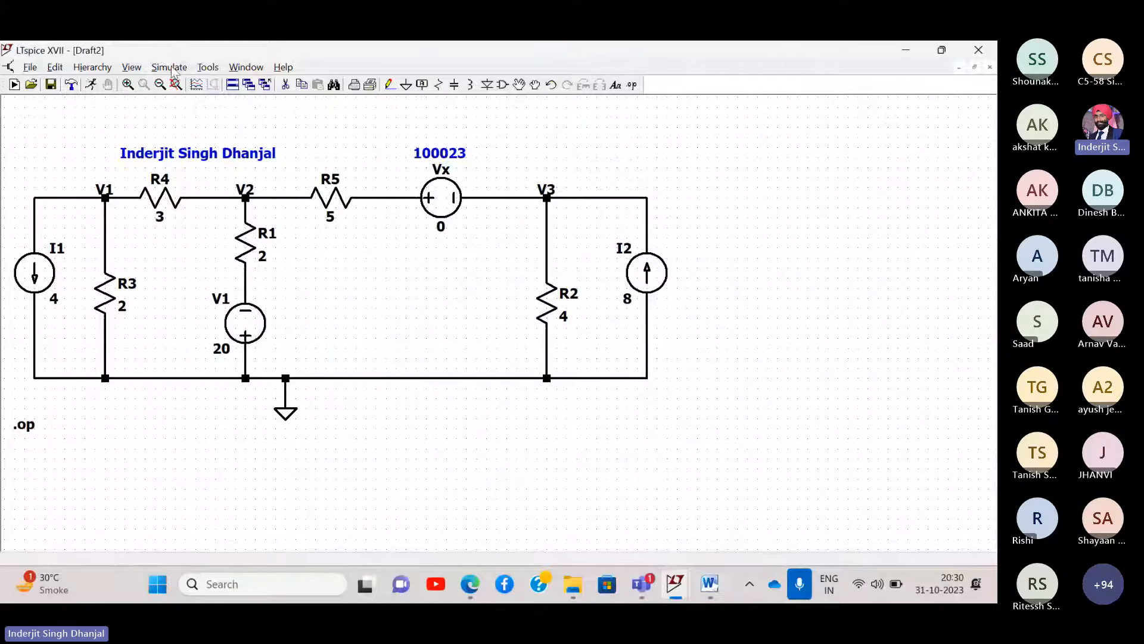
left_click(169, 67)
left_click(174, 84)
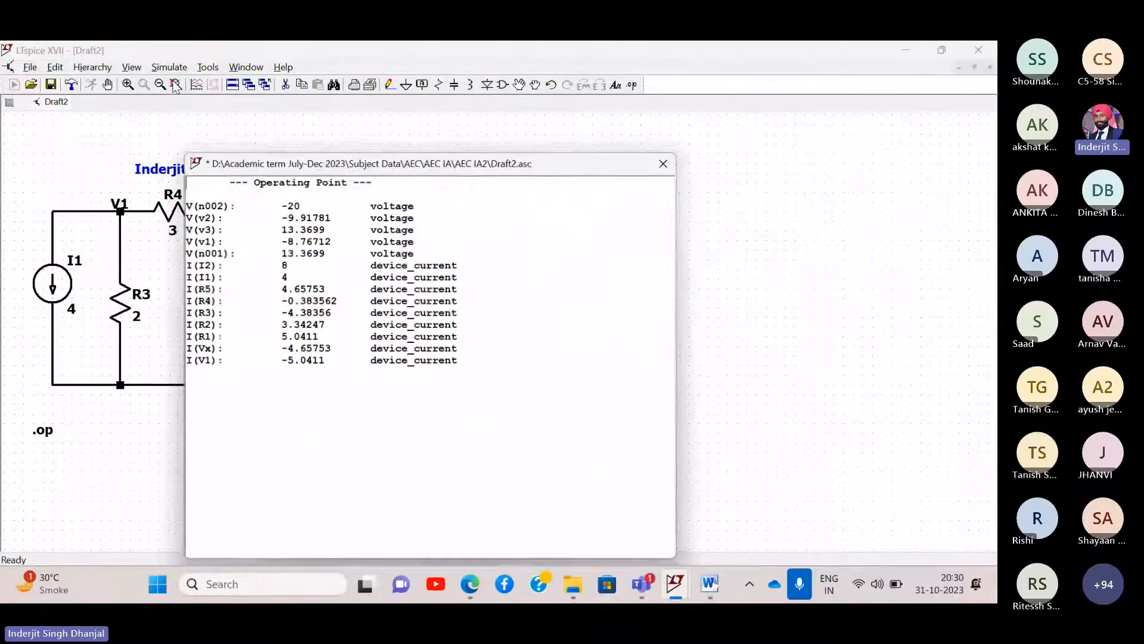
left_click_drag(398, 170, 885, 150)
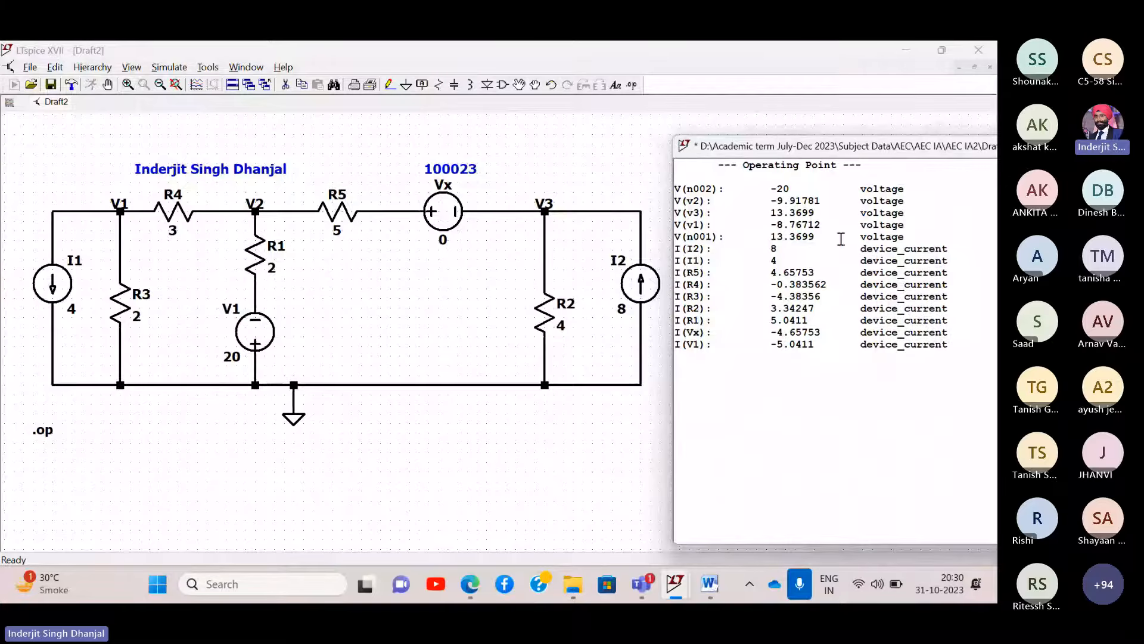
scroll(841, 239, "up", 4)
scroll(841, 239, "down", 1)
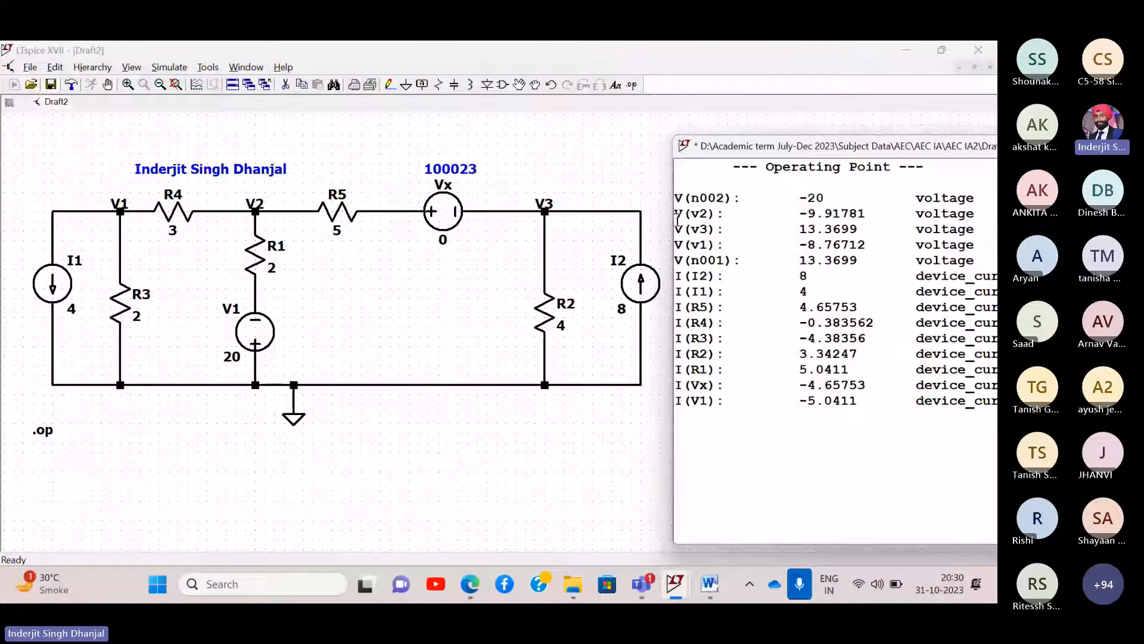
- Highlight the I(Vx) −4.65753 row and take a full-screen snip of schematic and results
left_click_drag(677, 214, 915, 370)
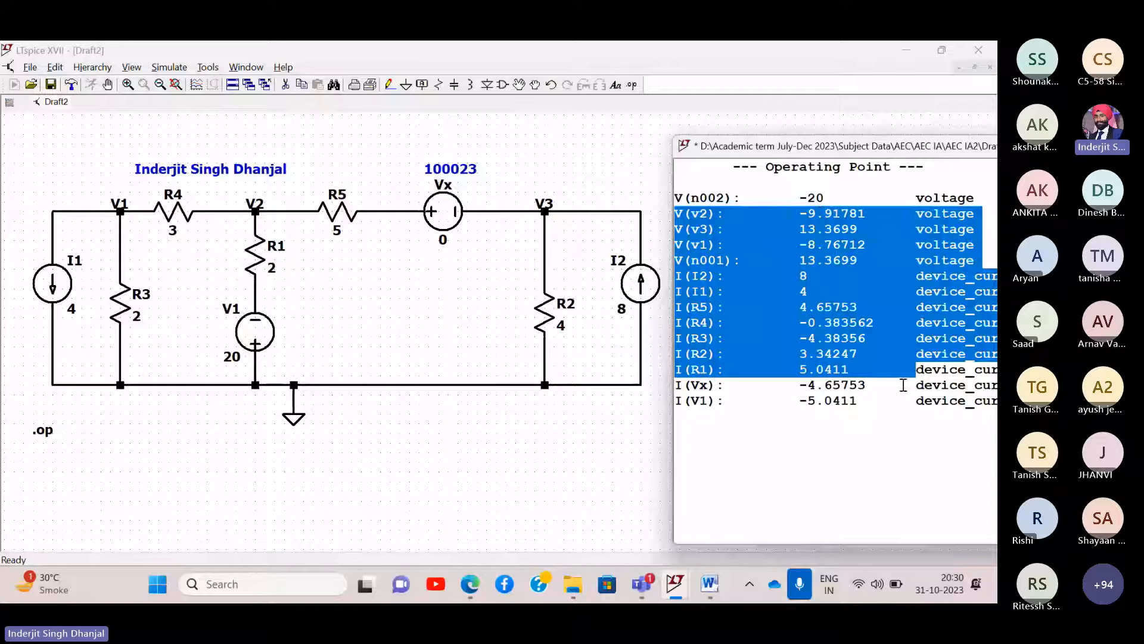
left_click(865, 426)
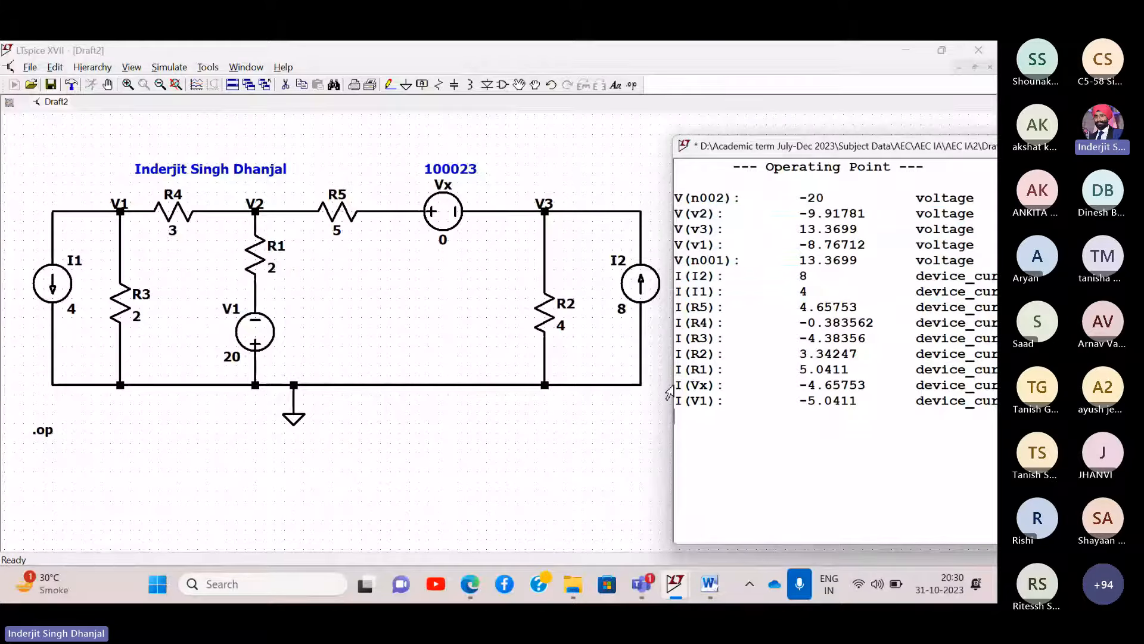
left_click_drag(678, 385, 992, 387)
key("ctrl+c")
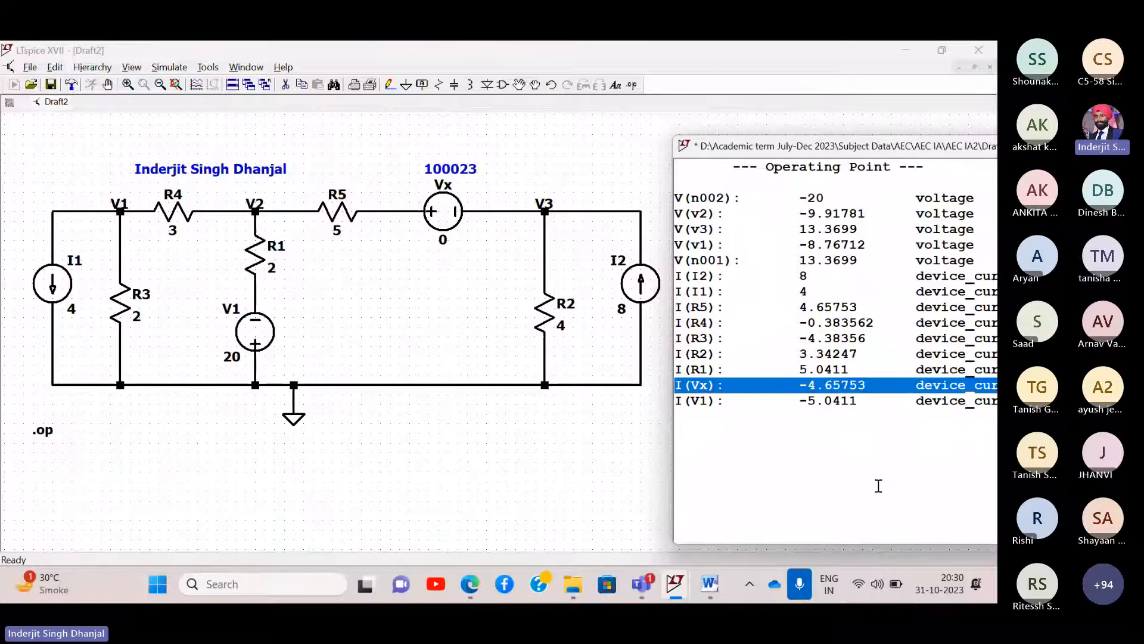
key("super+shift+s")
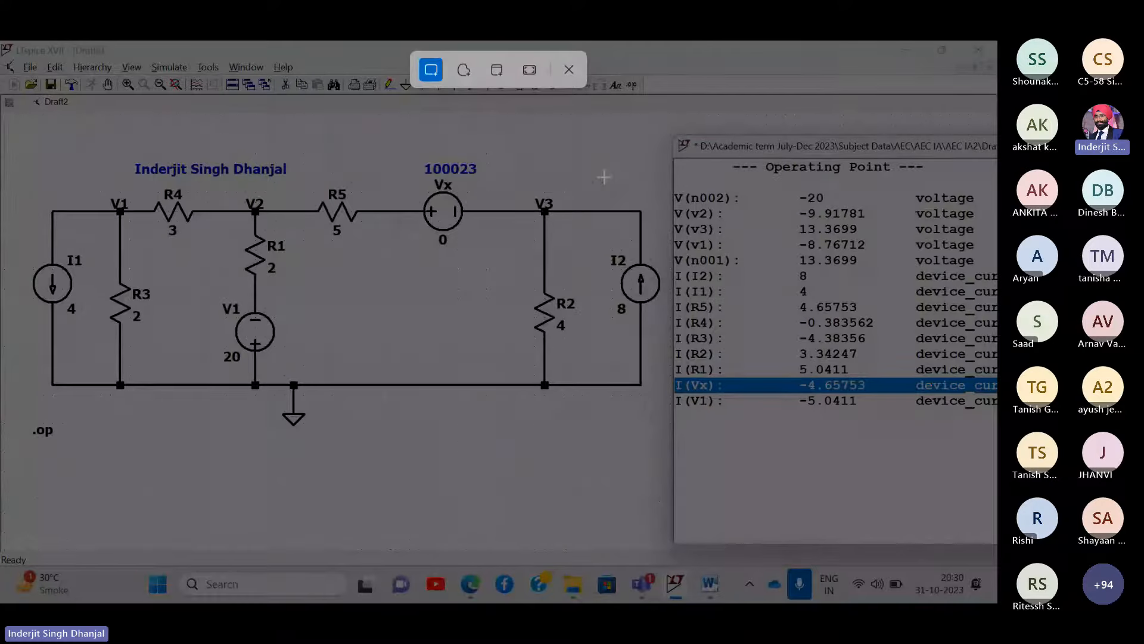
left_click(529, 70)
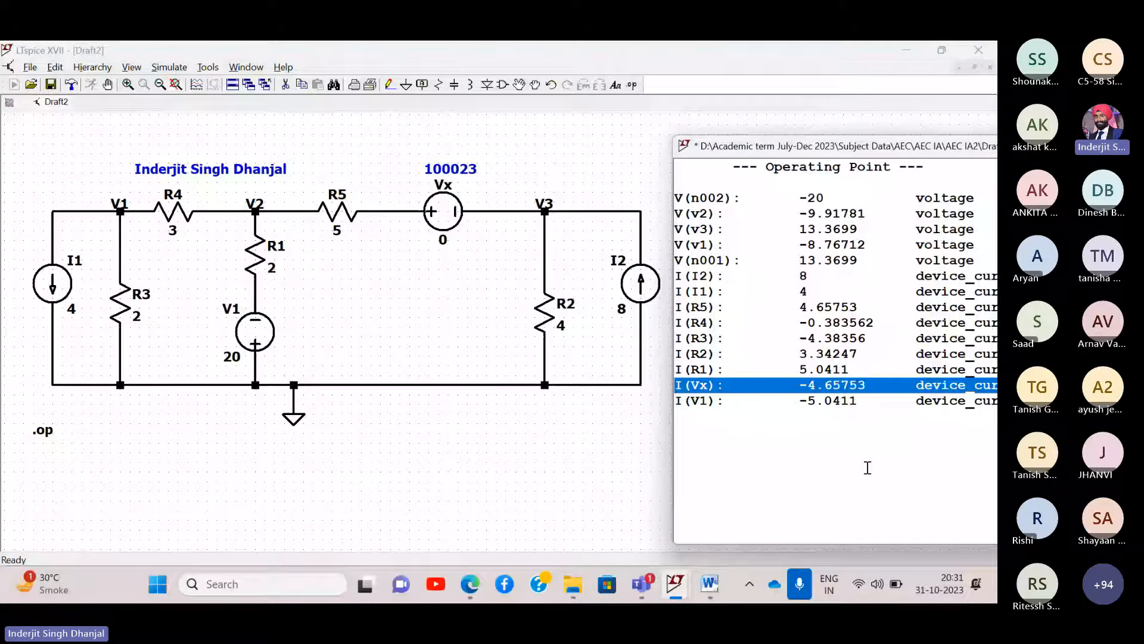
key("alt+Tab")
- Paste the results snip as the document's third screenshot, check it, and return to Draft2
key("ctrl+v")
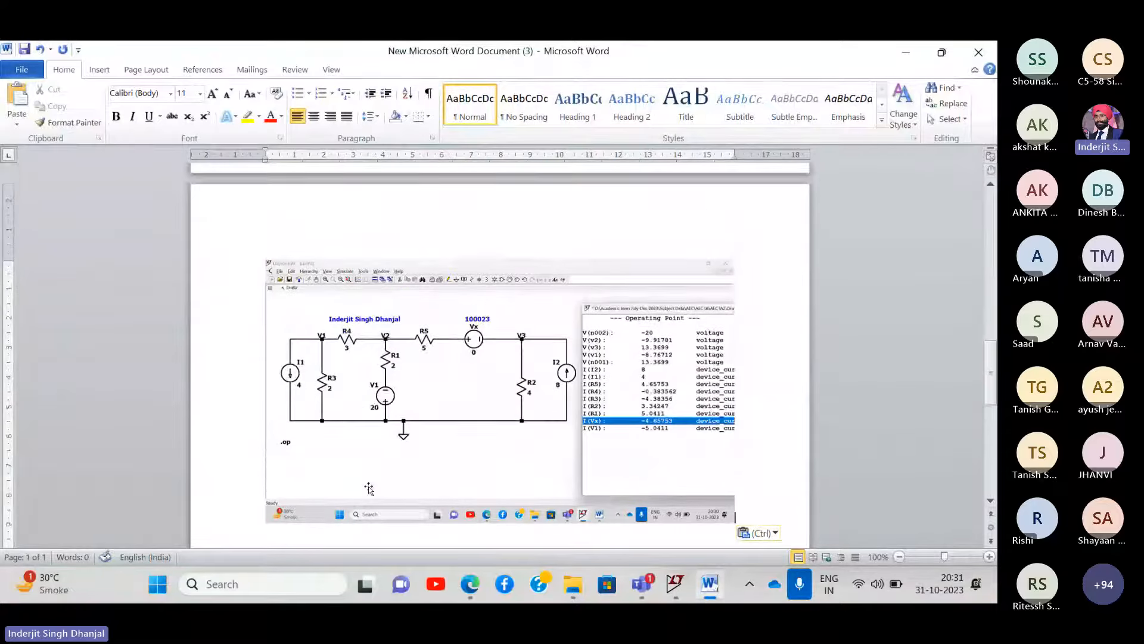
scroll(473, 403, "up", 15)
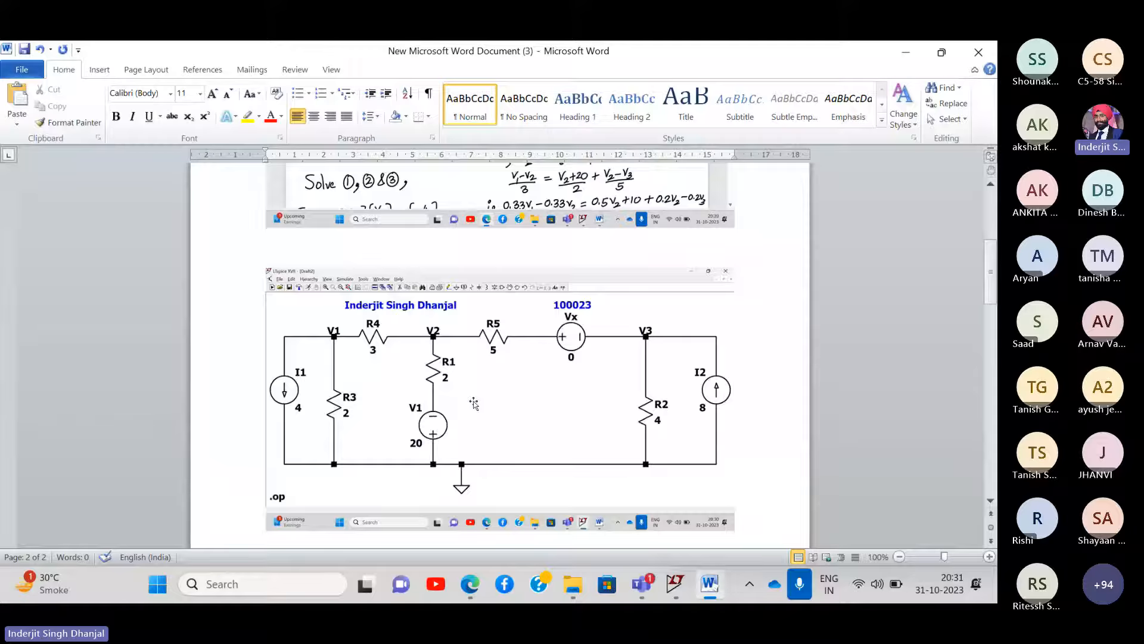
scroll(473, 403, "down", 15)
scroll(496, 396, "up", 5)
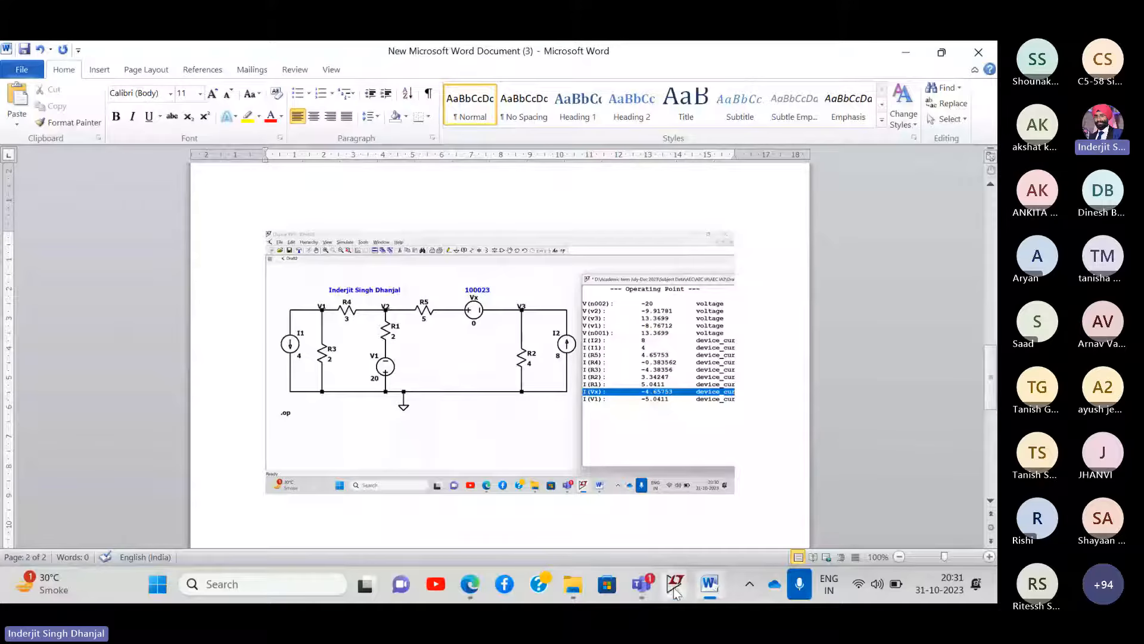
mouse_move(676, 584)
left_click(702, 479)
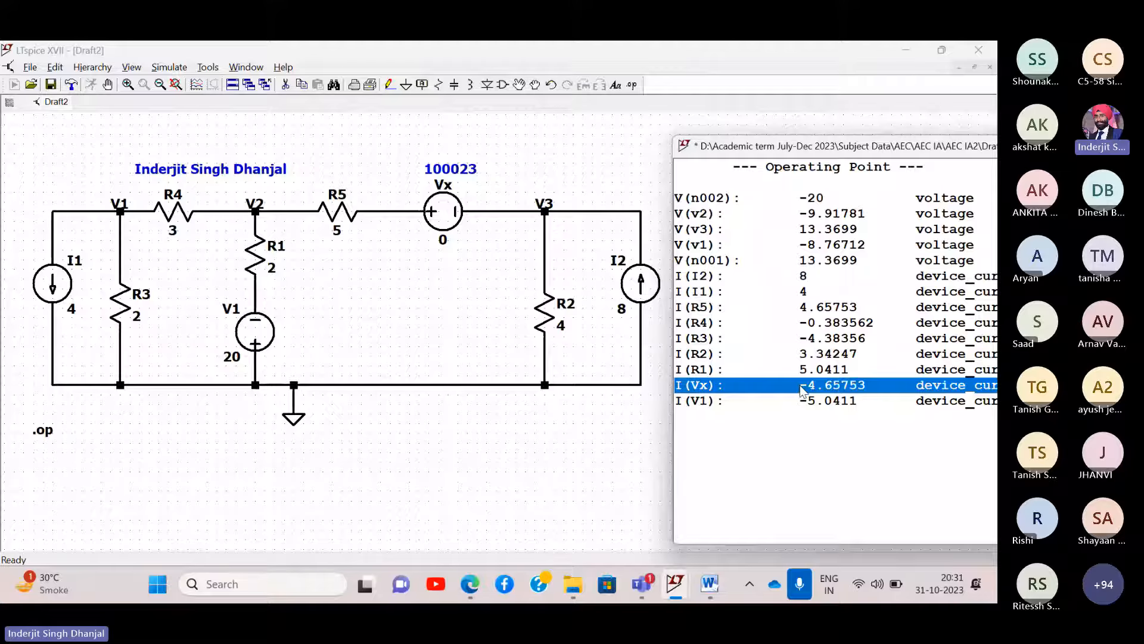
- Close the results window and place the comment 'I(Vx): -4.65753 device_current' below the circuit
left_click_drag(939, 146, 605, 161)
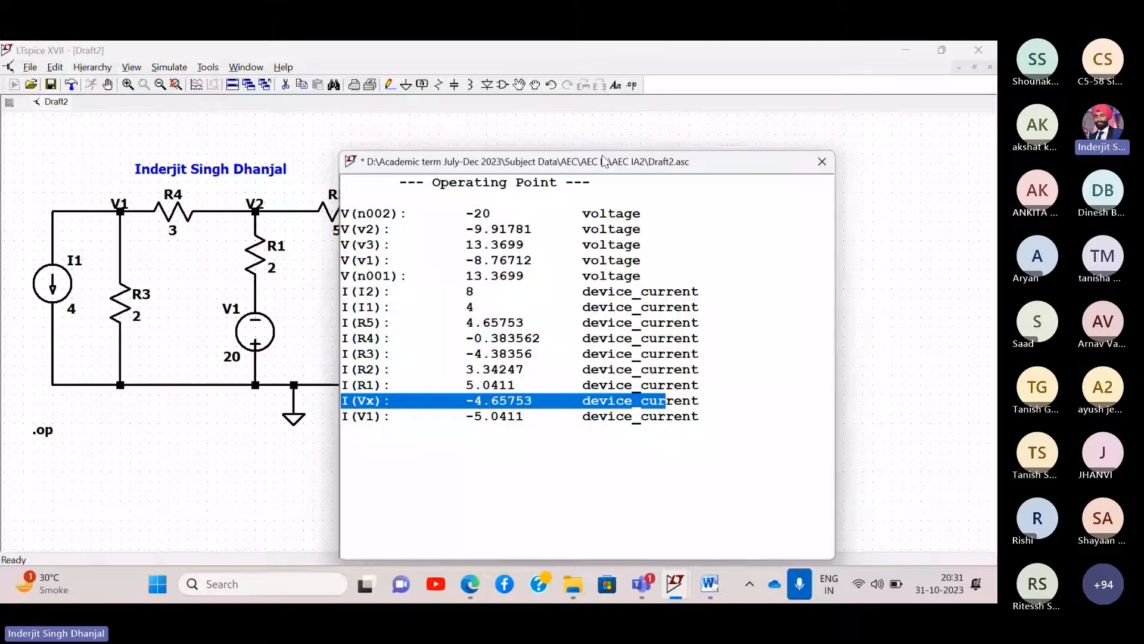
left_click(822, 162)
right_click(128, 320)
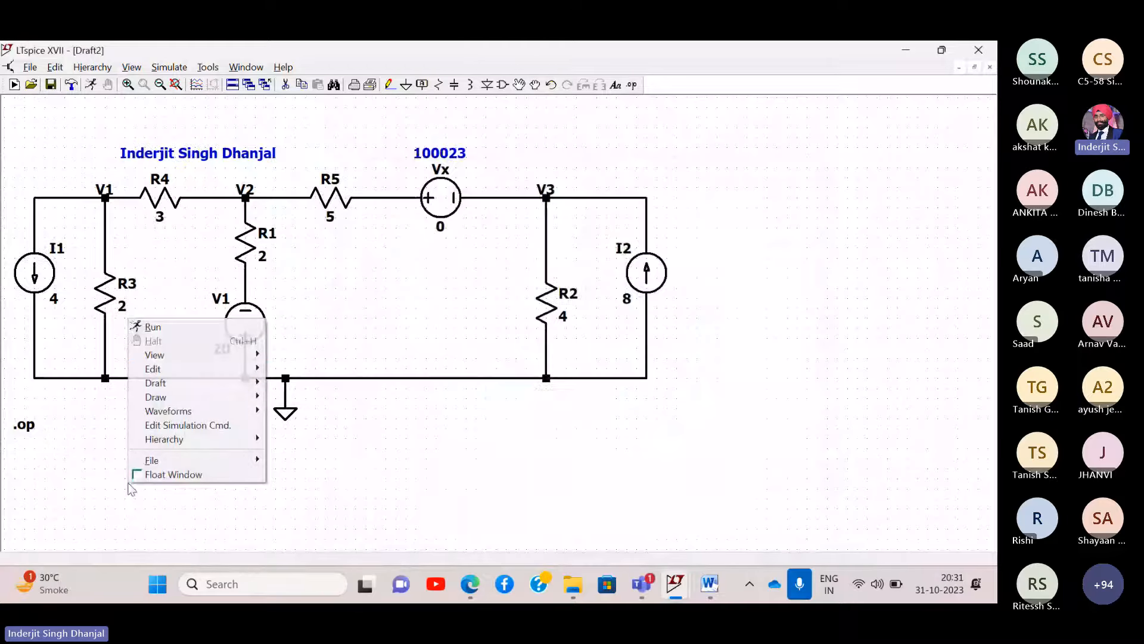
mouse_move(182, 382)
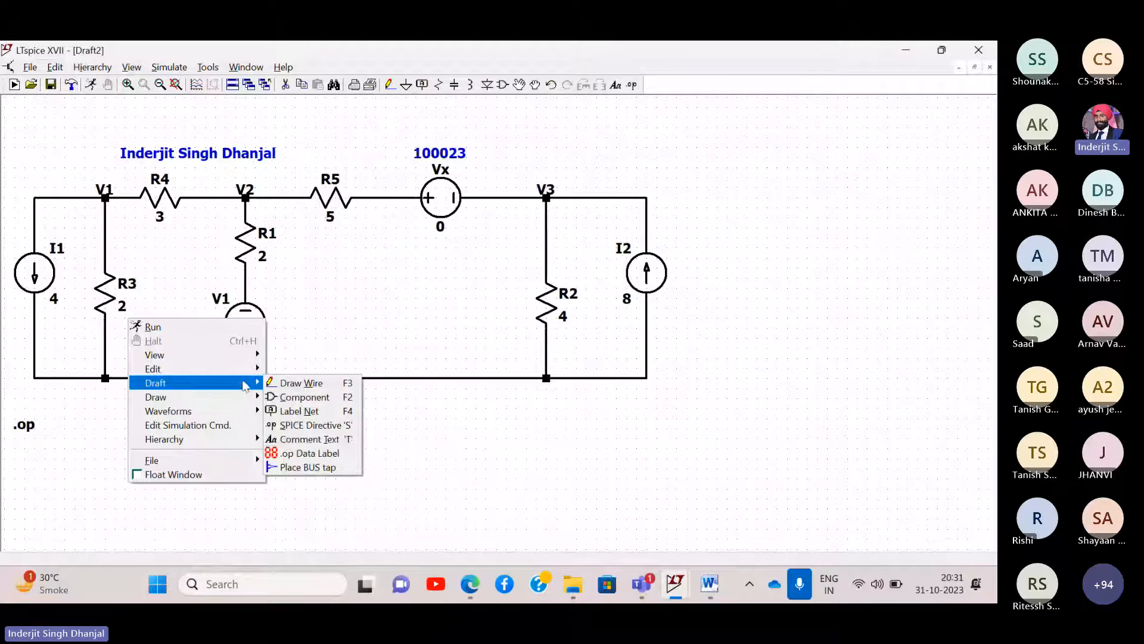
left_click(288, 440)
key("ctrl+v")
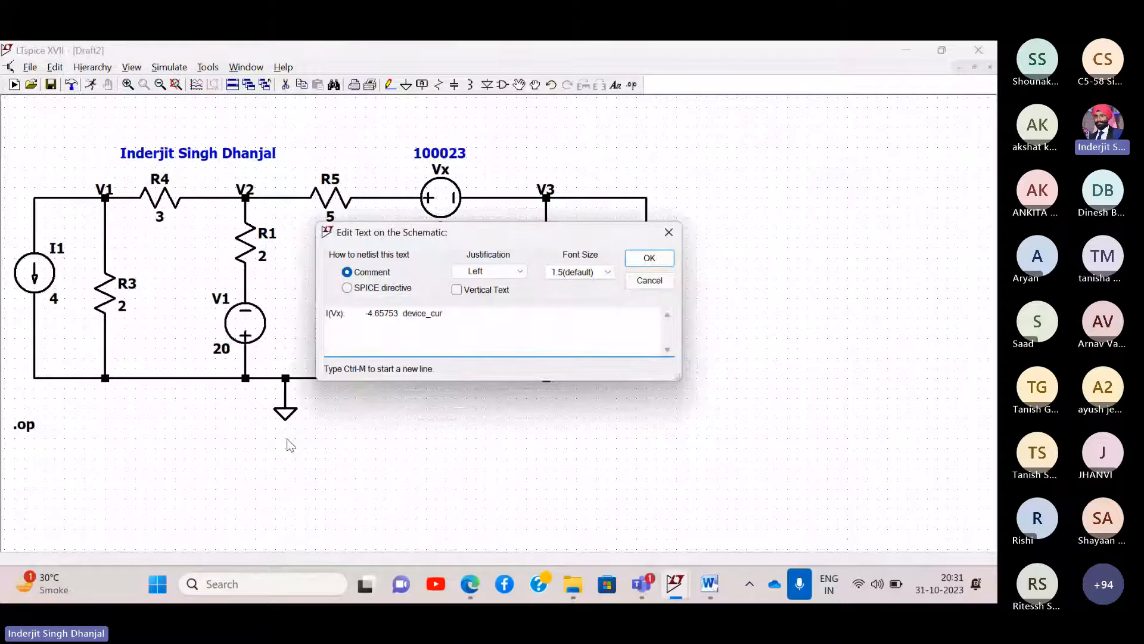
type("renb")
key("BackSpace")
type("t")
key("Return")
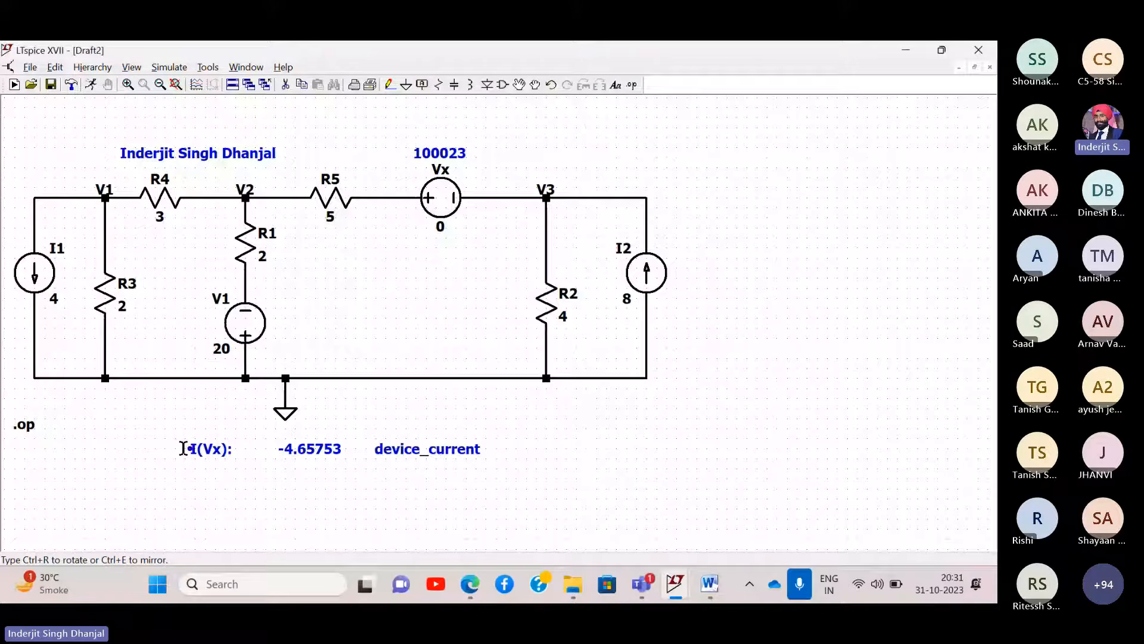
left_click(138, 450)
- Rerun the simulation, highlight the I(Vx) result line, and take a full-screen capture
left_click(178, 67)
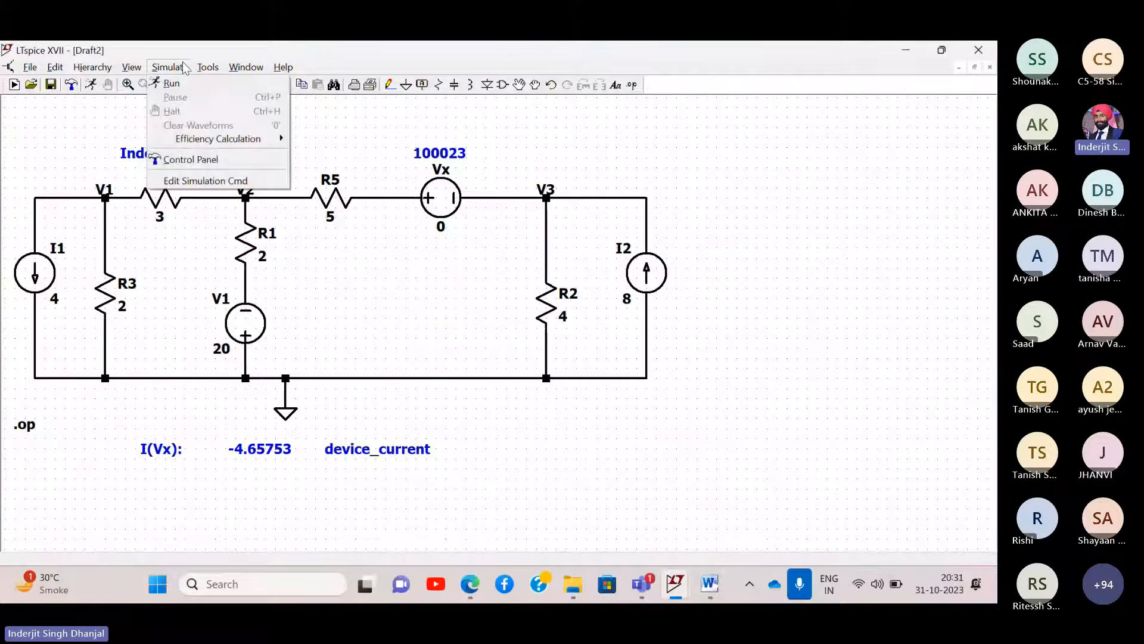
left_click(174, 84)
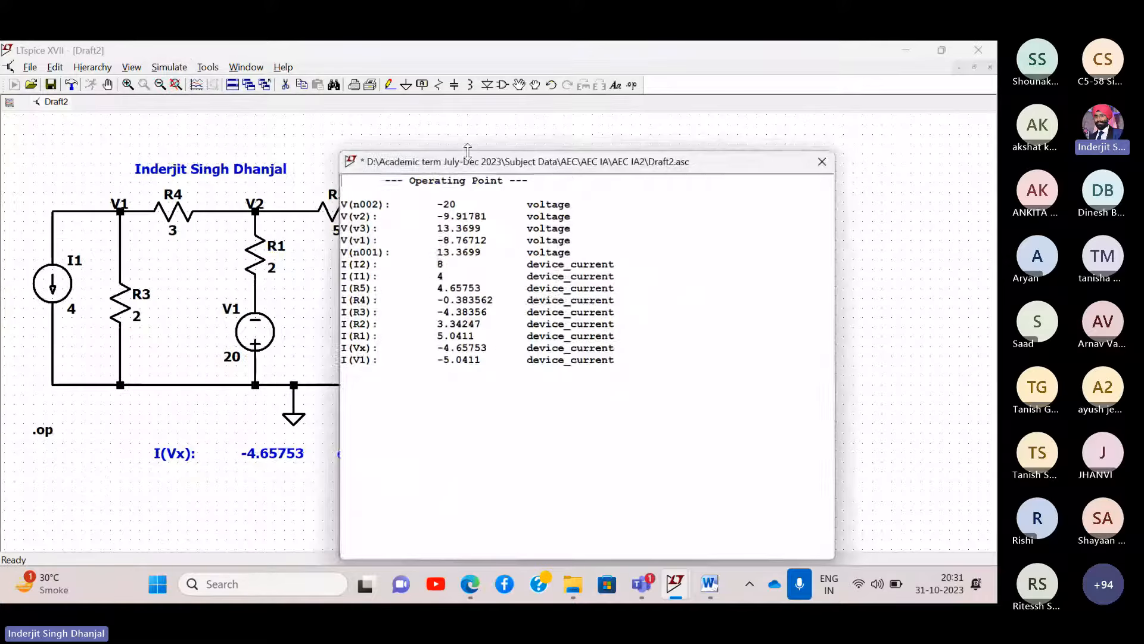
left_click_drag(471, 158, 793, 148)
scroll(799, 273, "up", 3)
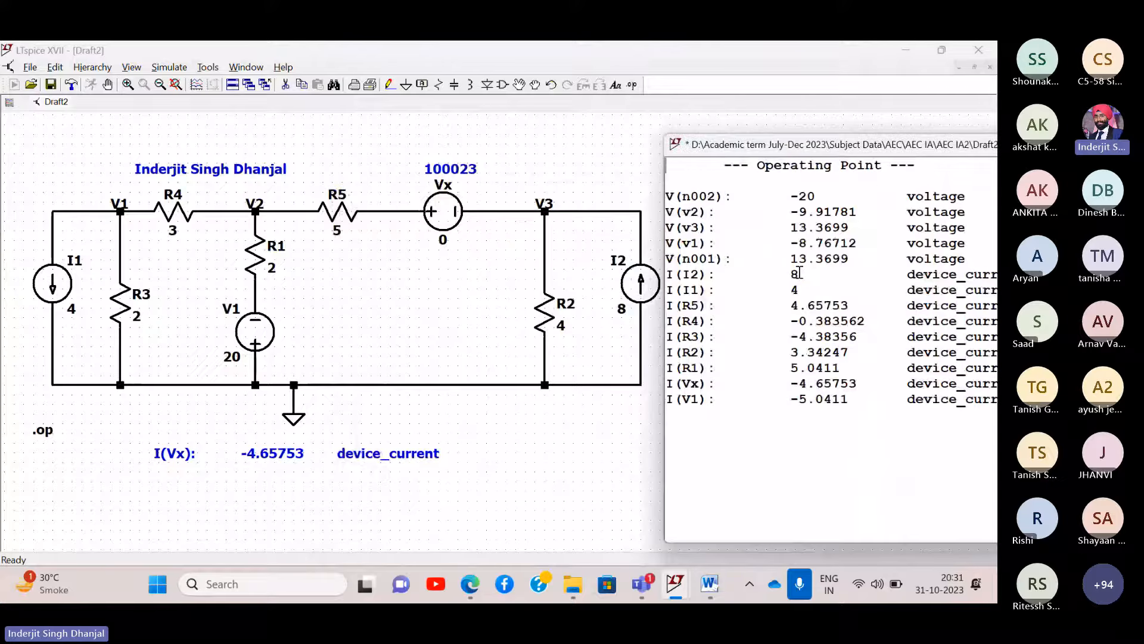
scroll(798, 273, "up", 1)
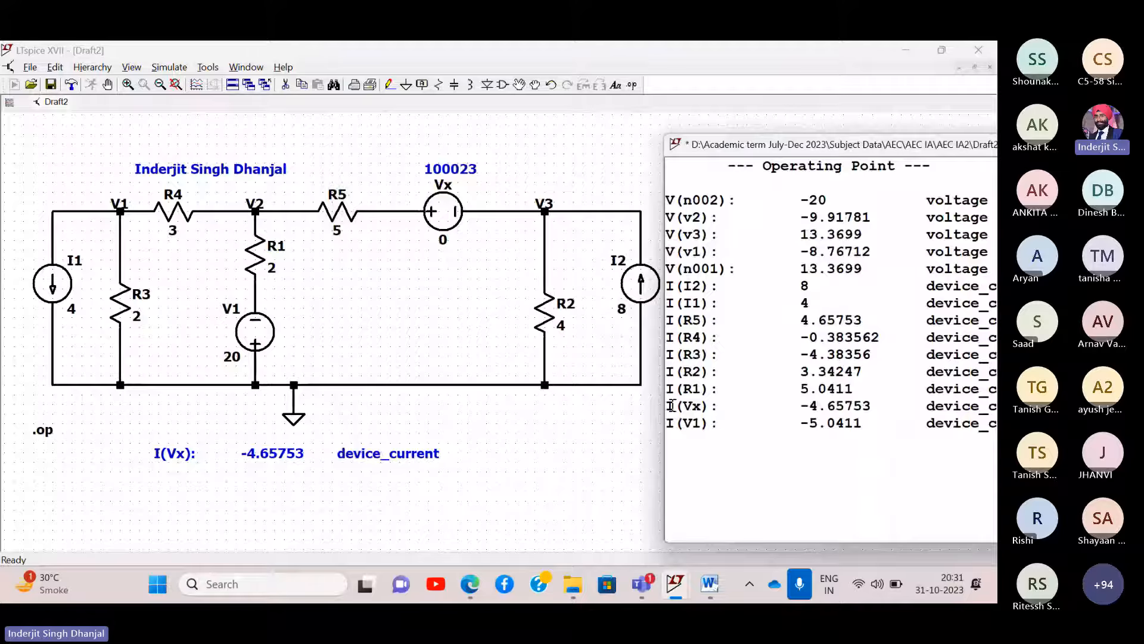
left_click_drag(668, 406, 995, 406)
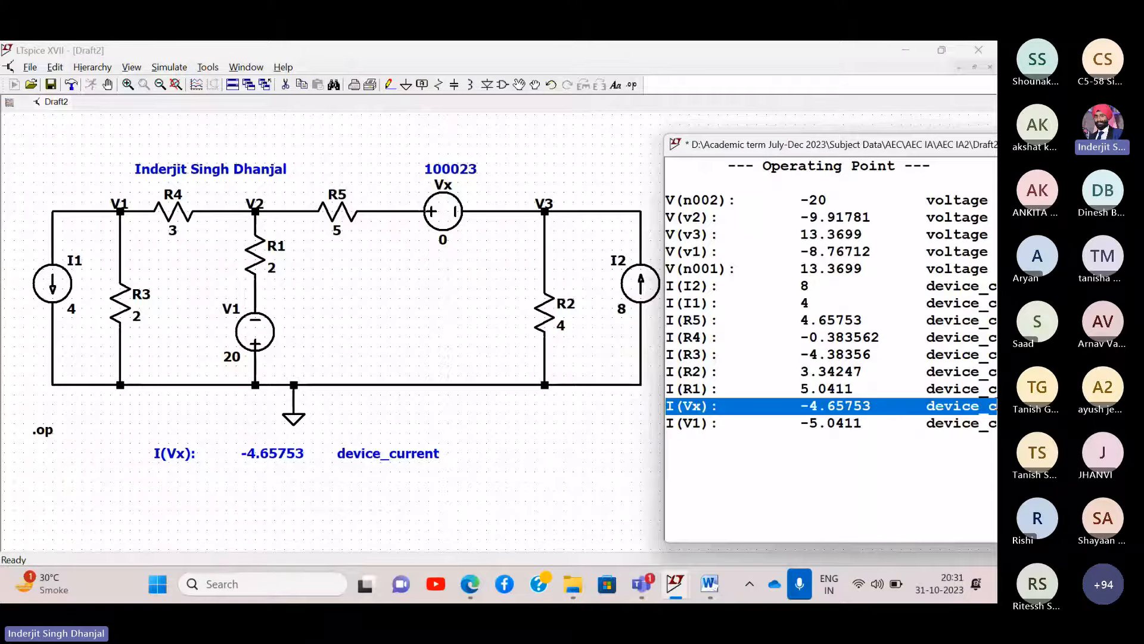
key("super+shift+s")
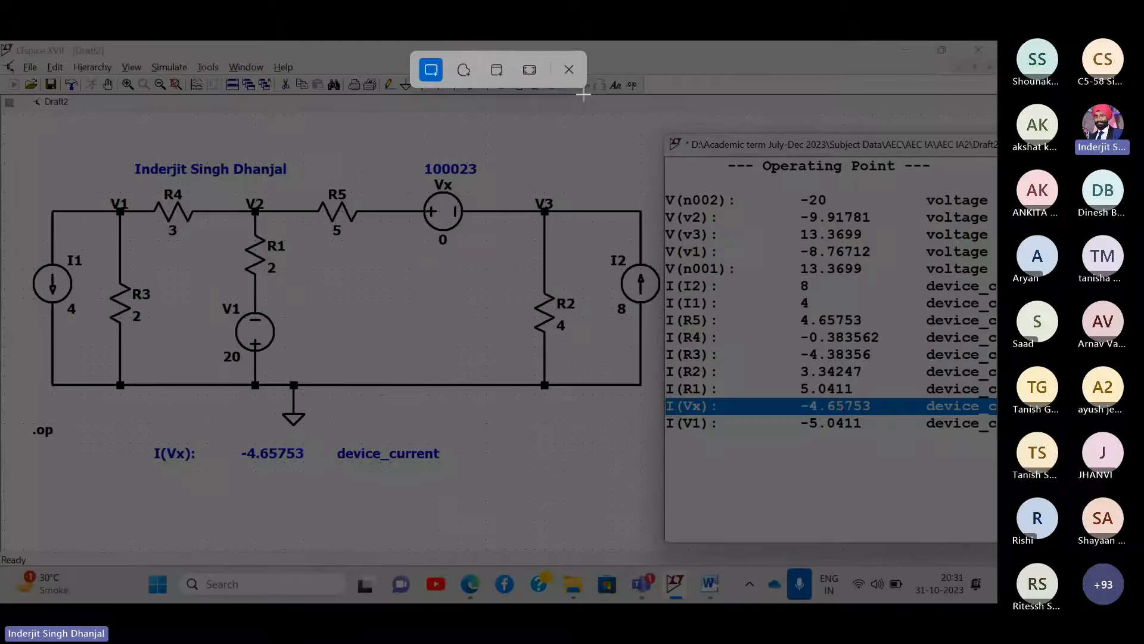
key("Escape")
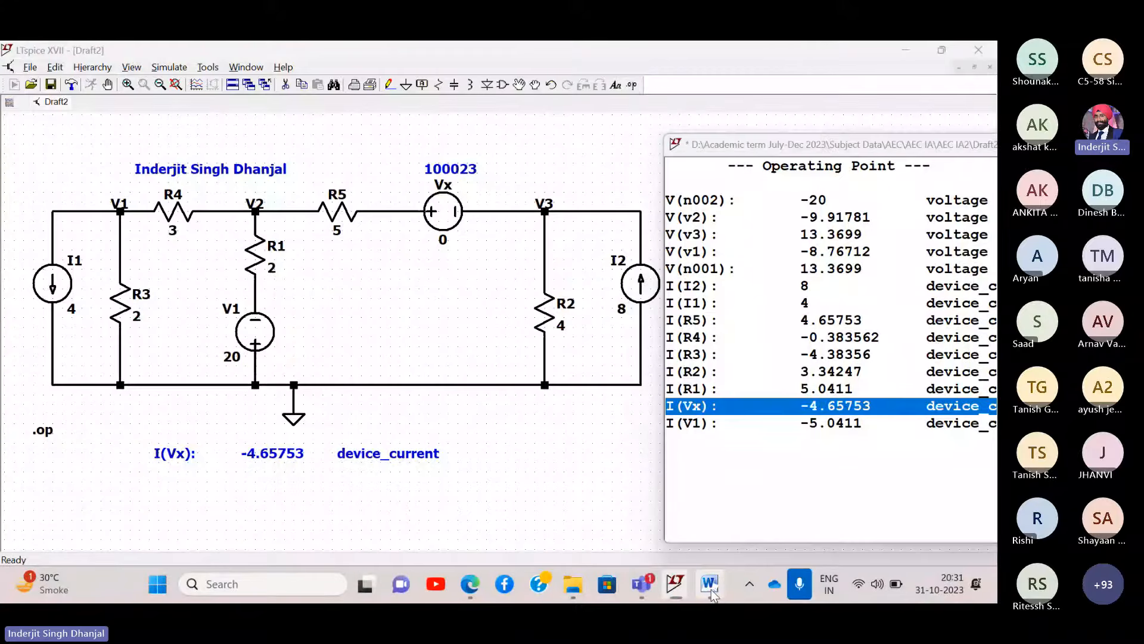
- Paste the I(Vx) schematic capture into the Word document, add a new line, and return to LTspice
left_click(711, 590)
key("ctrl+v")
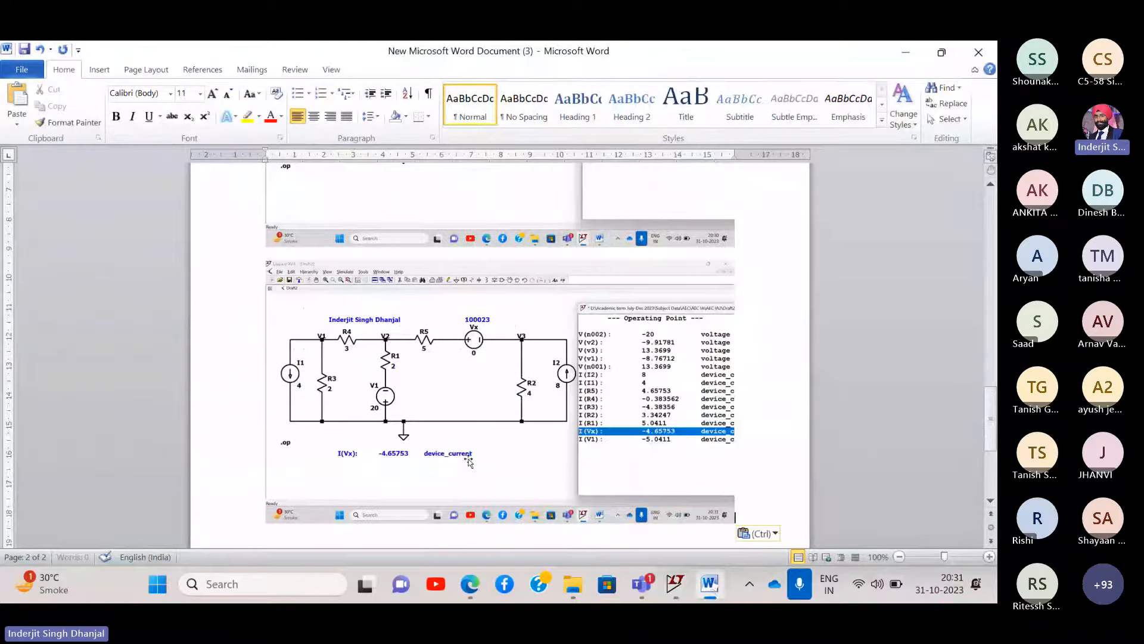
key("Return")
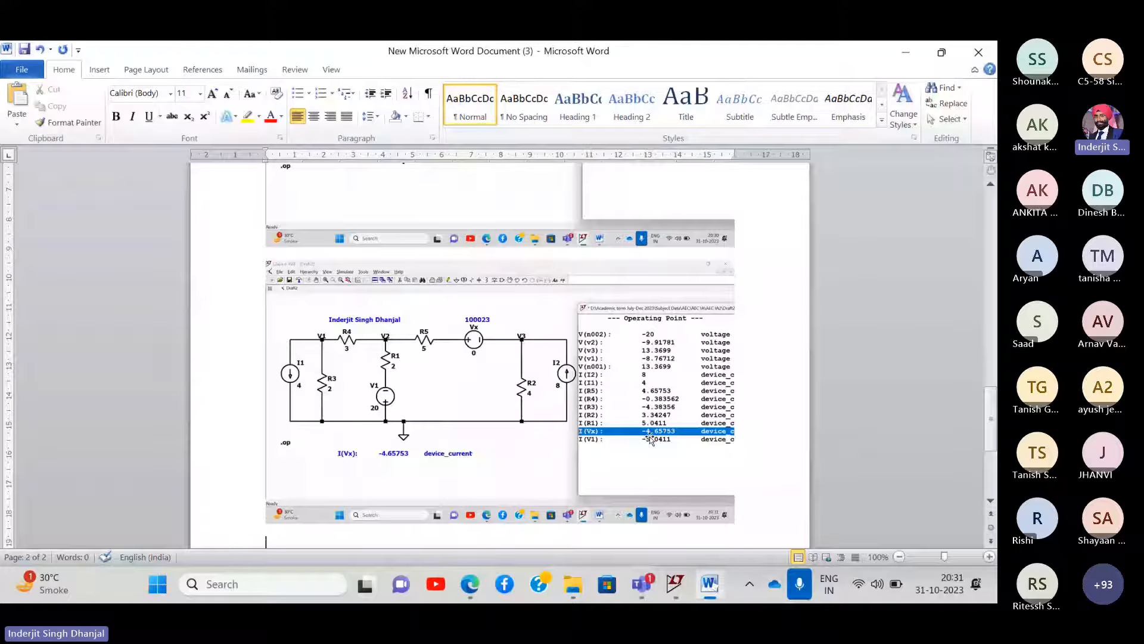
scroll(650, 436, "down", 2)
scroll(649, 438, "down", 1)
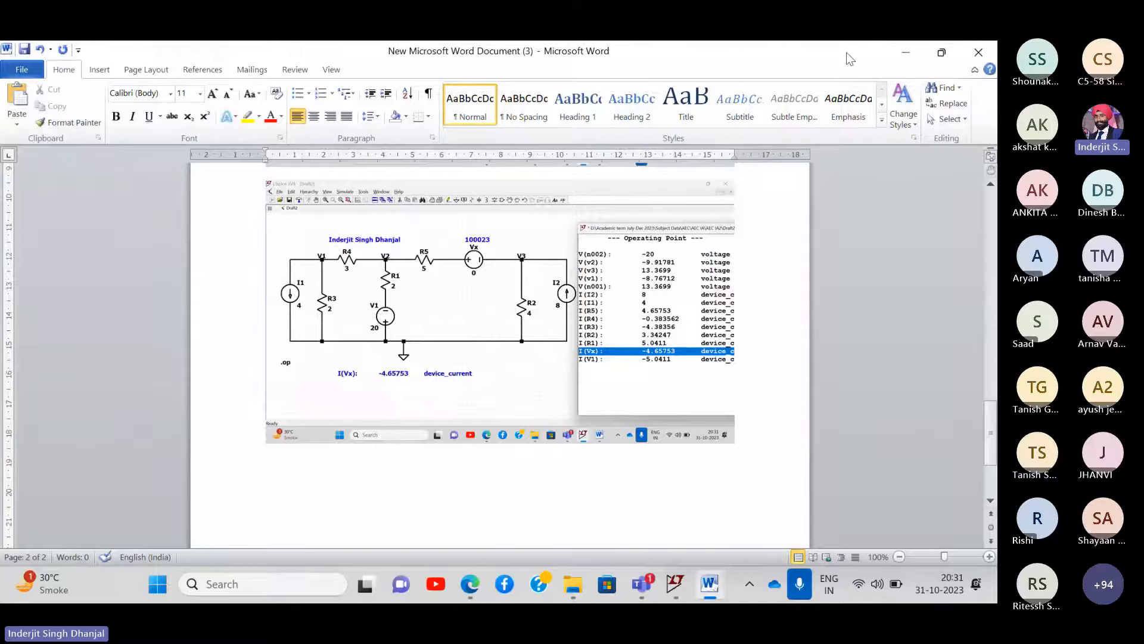
left_click(906, 53)
left_click_drag(811, 143, 587, 121)
- Close the Operating Point results window and the extra LTspice XVII window
left_click(924, 123)
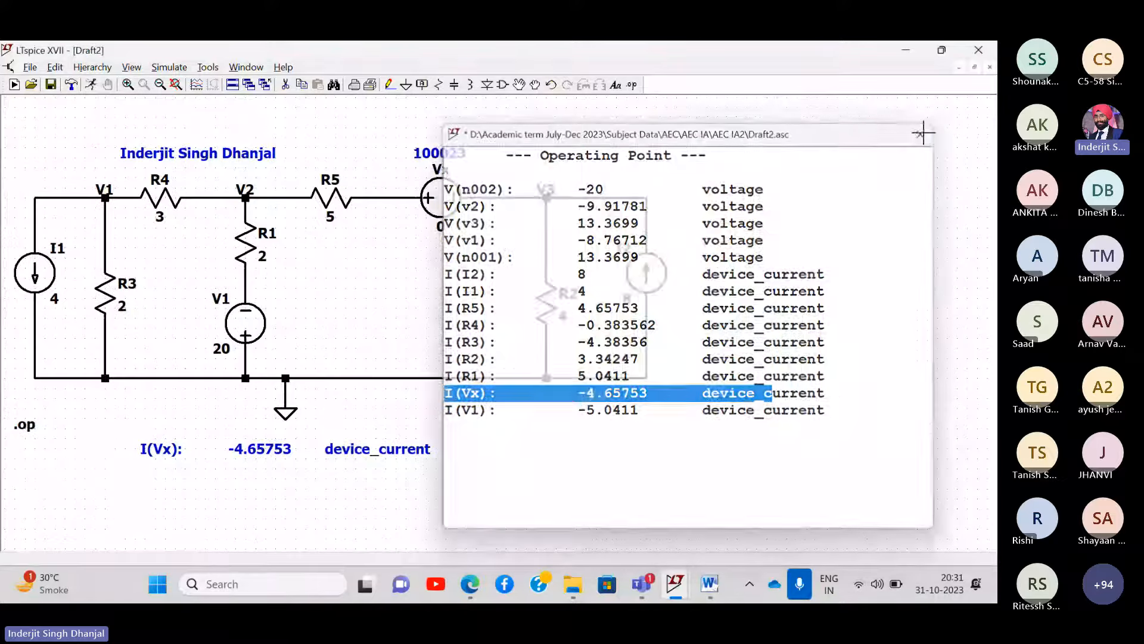
left_click_drag(712, 153, 706, 136)
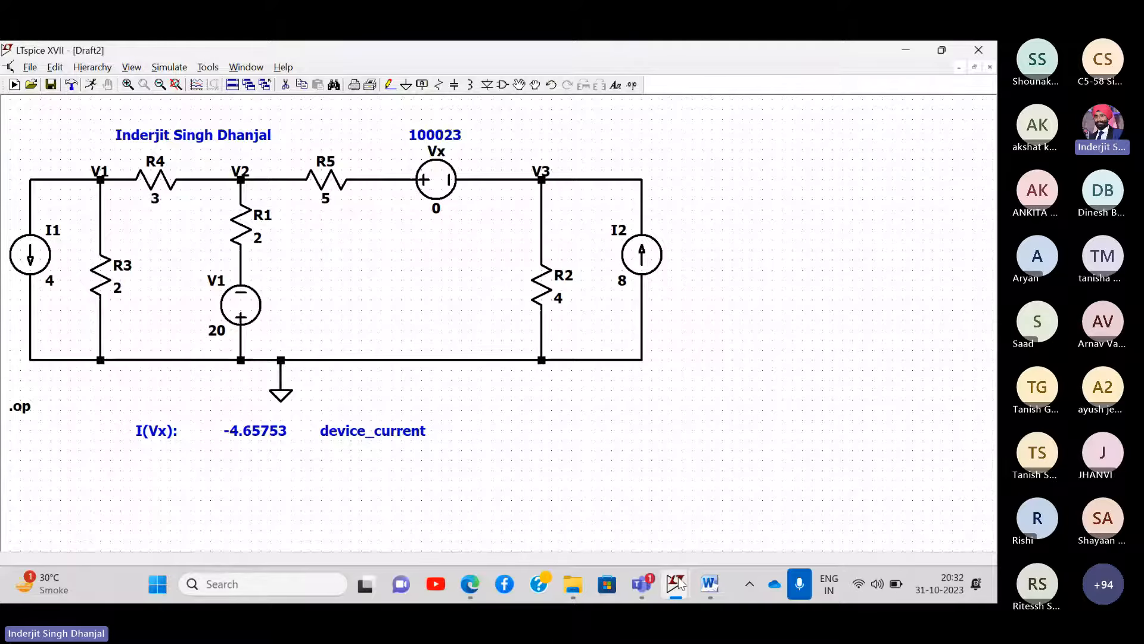
mouse_move(680, 585)
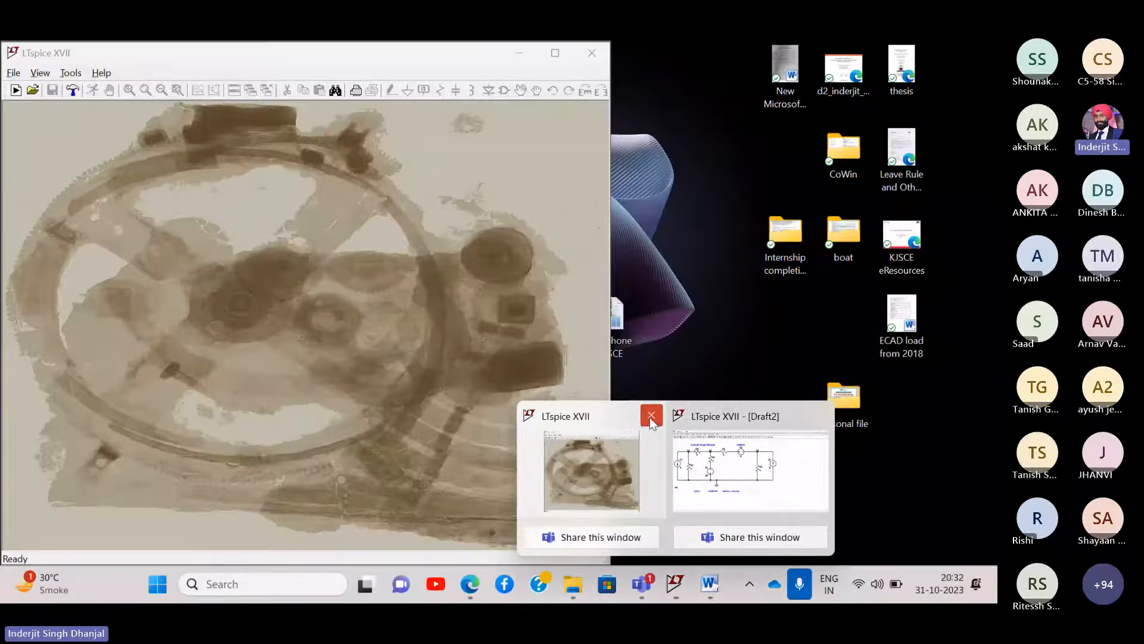
left_click(652, 416)
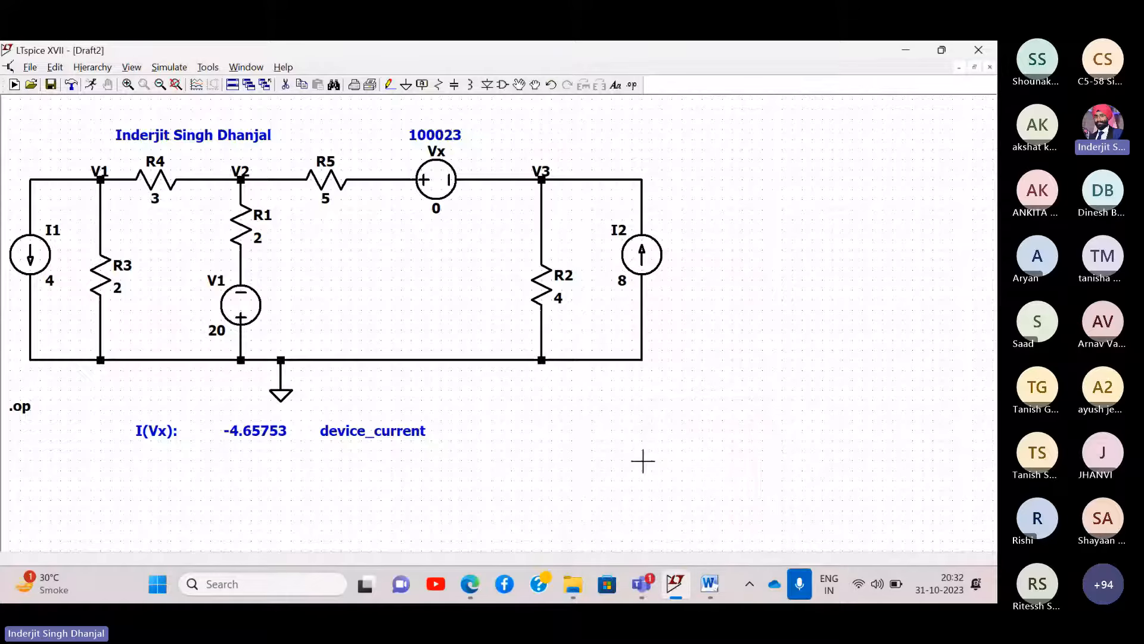
- In File Explorer, open the EEEE Lec 7 and 8 folder and the EEEE Lec 7 PDF
left_click(573, 584)
left_click(668, 143)
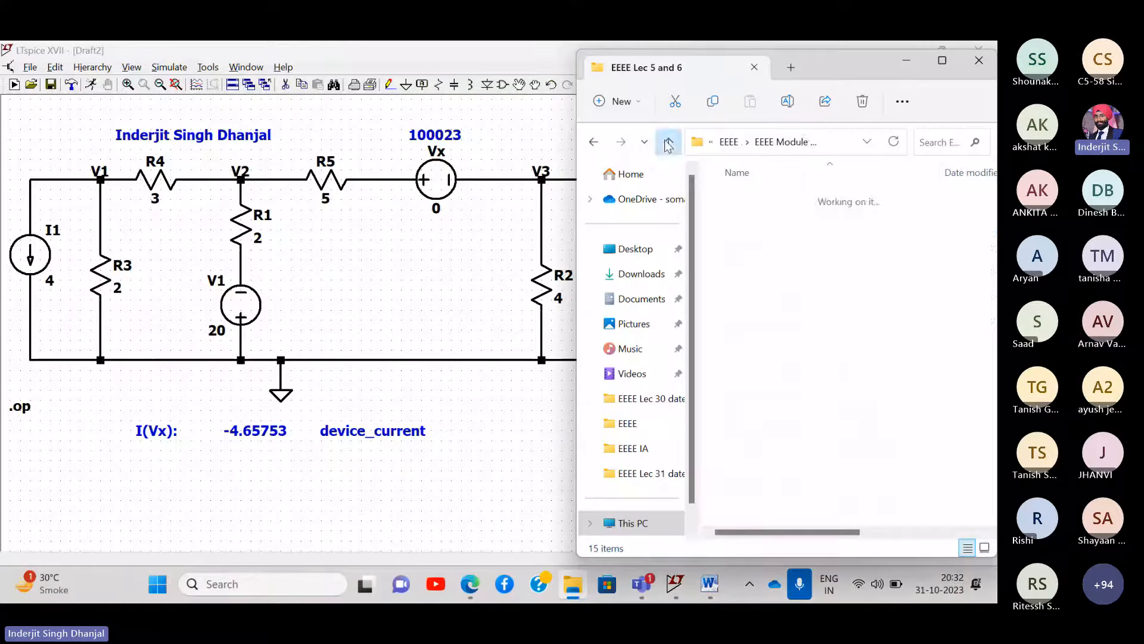
double_click(764, 273)
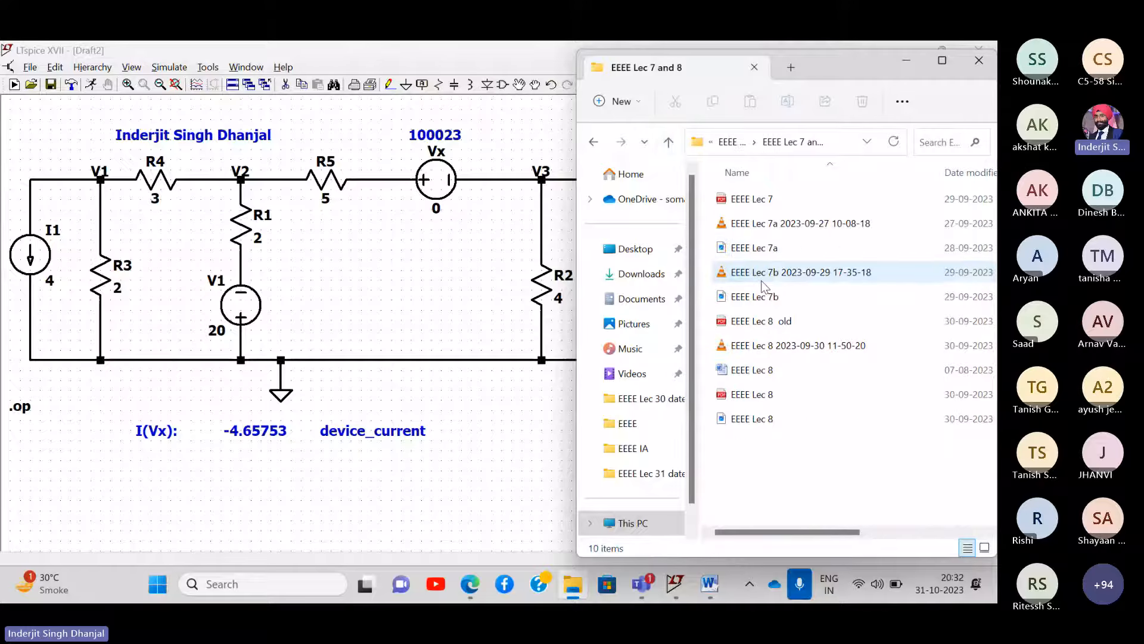
double_click(769, 202)
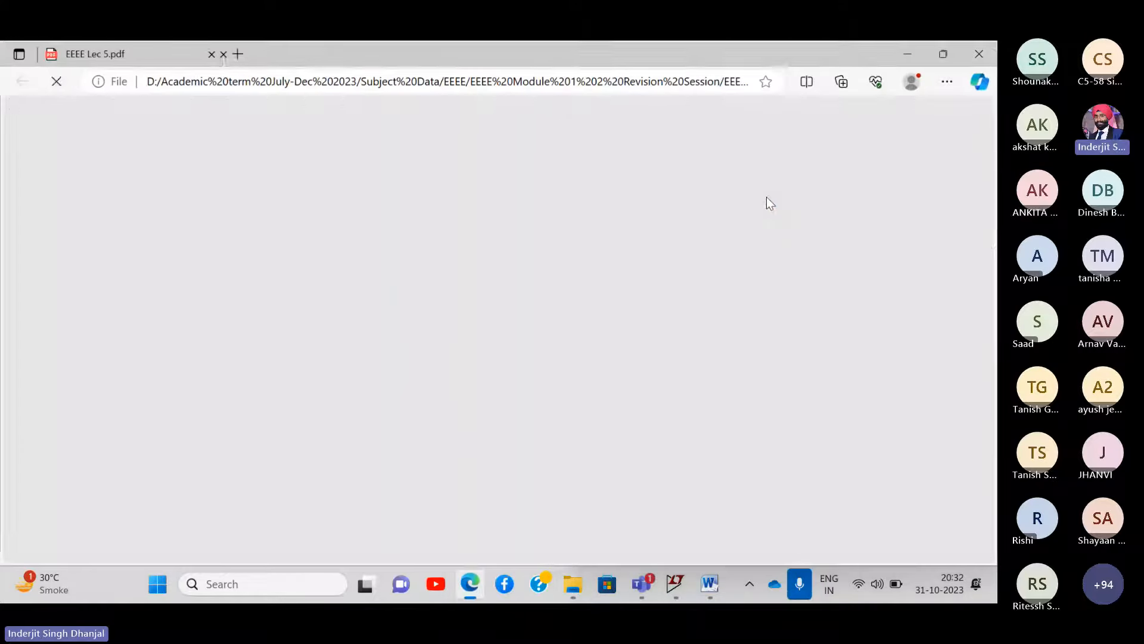
- Close the EEEE Lec 5 PDF tab, leaving EEEE Lec 7 open
scroll(357, 268, "up", 8)
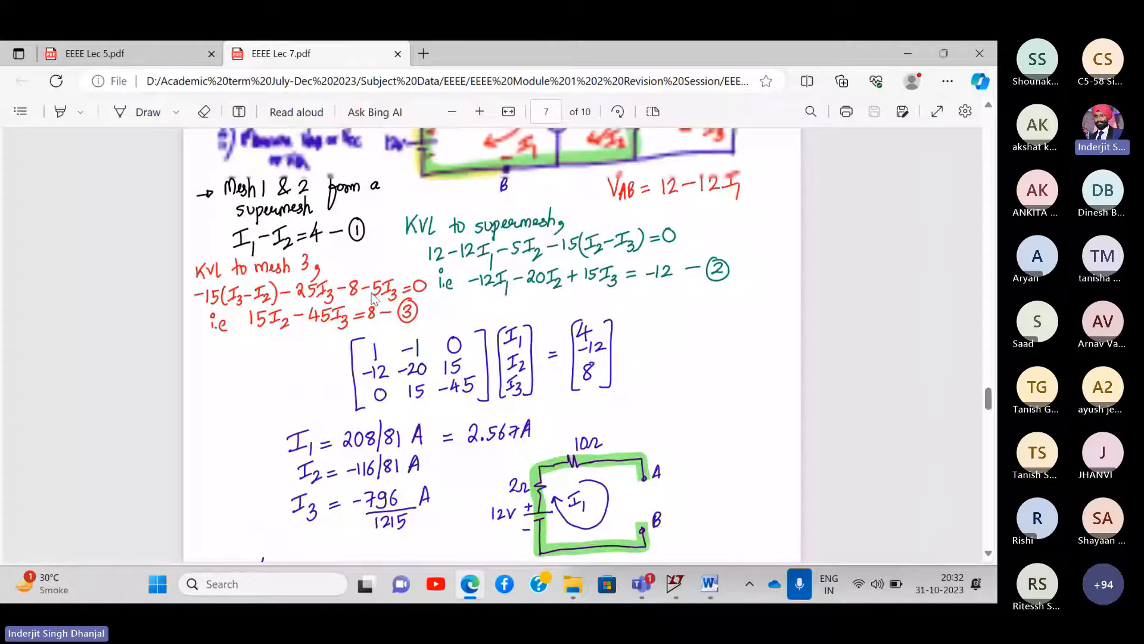
scroll(375, 300, "up", 5)
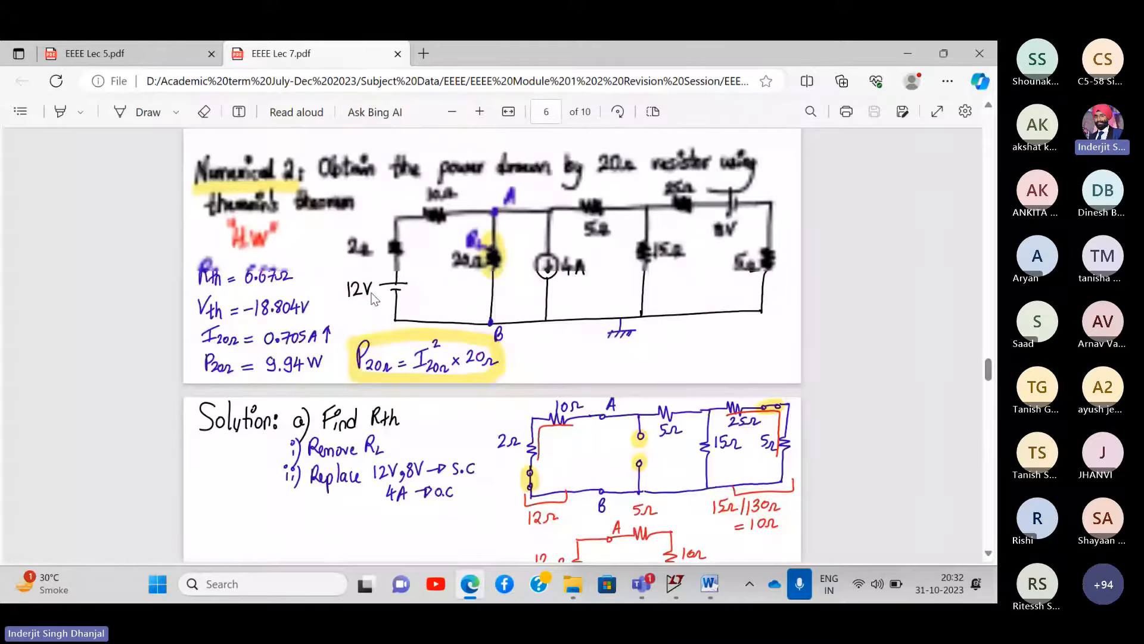
scroll(372, 299, "up", 1)
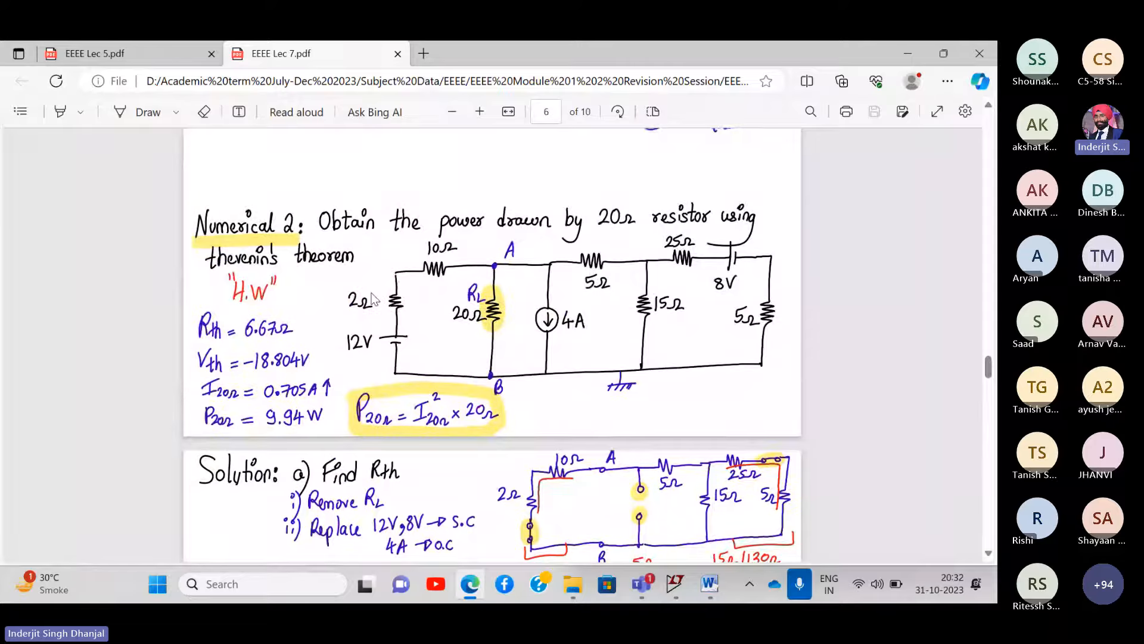
scroll(372, 298, "down", 1)
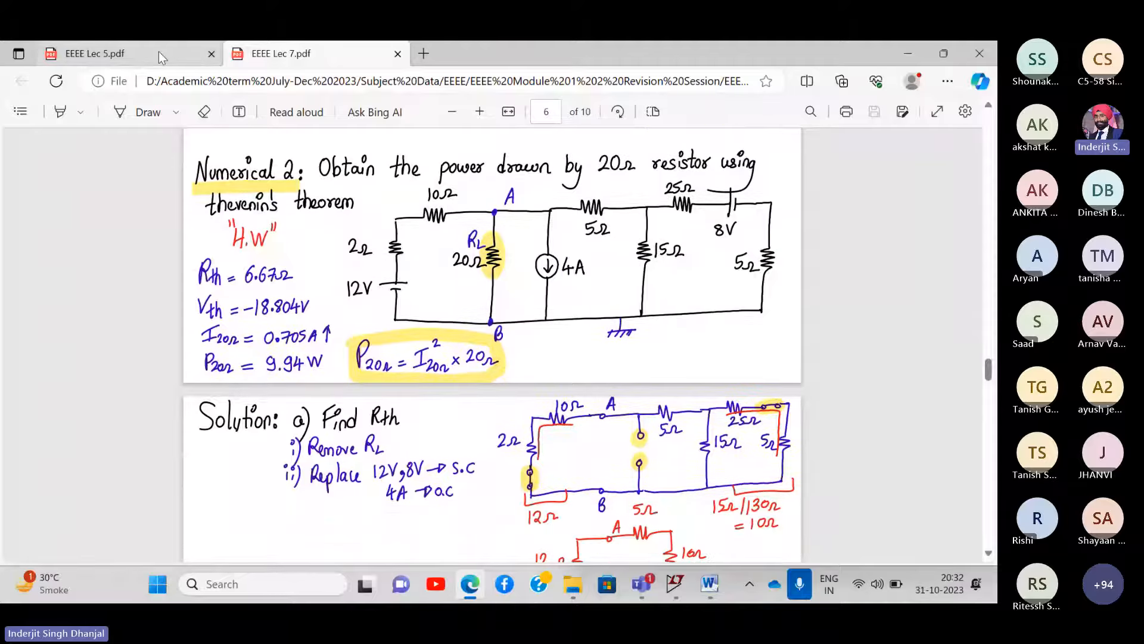
left_click(158, 51)
left_click(211, 53)
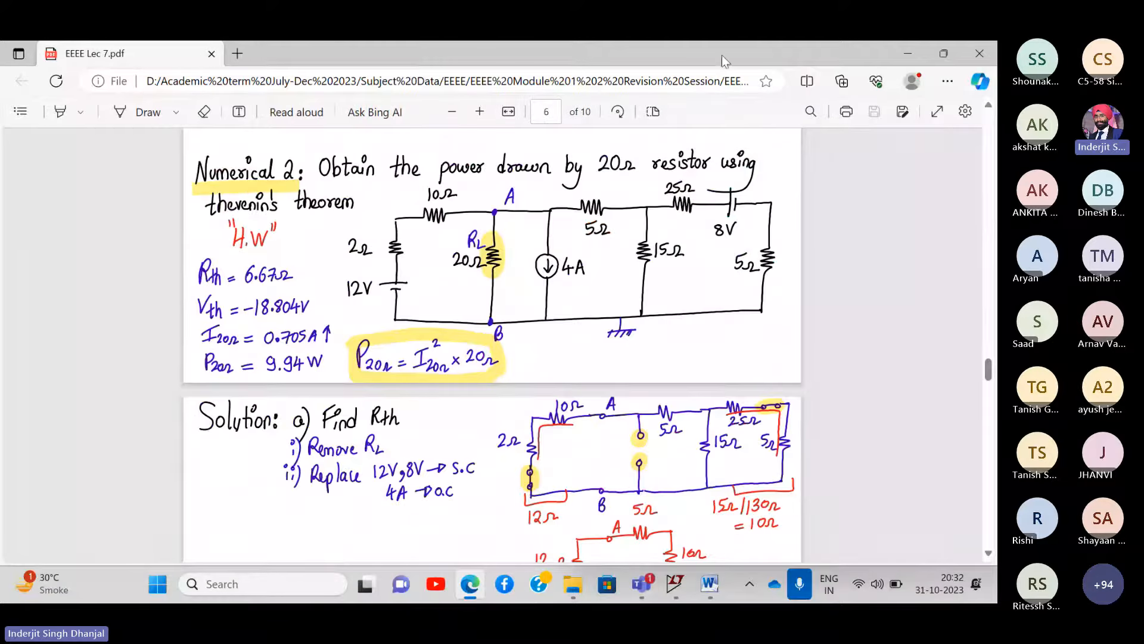
- Bring the Numerical 2 circuit on page 6 into view and maximise the PDF window
left_click_drag(722, 54, 867, 65)
scroll(830, 237, "right", 4)
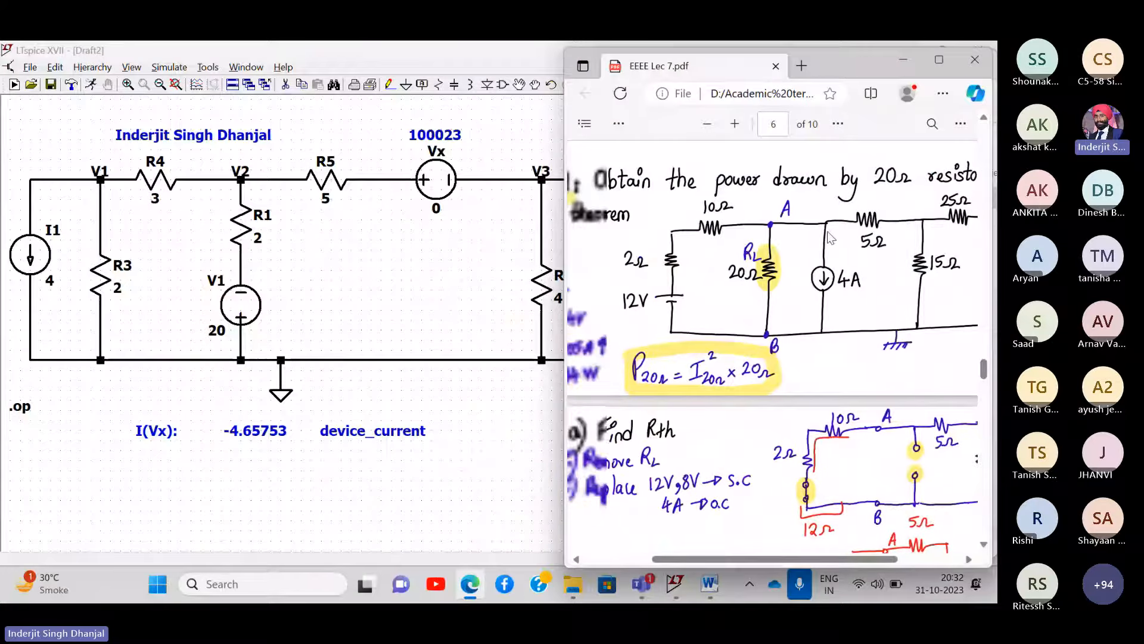
scroll(830, 237, "right", 2)
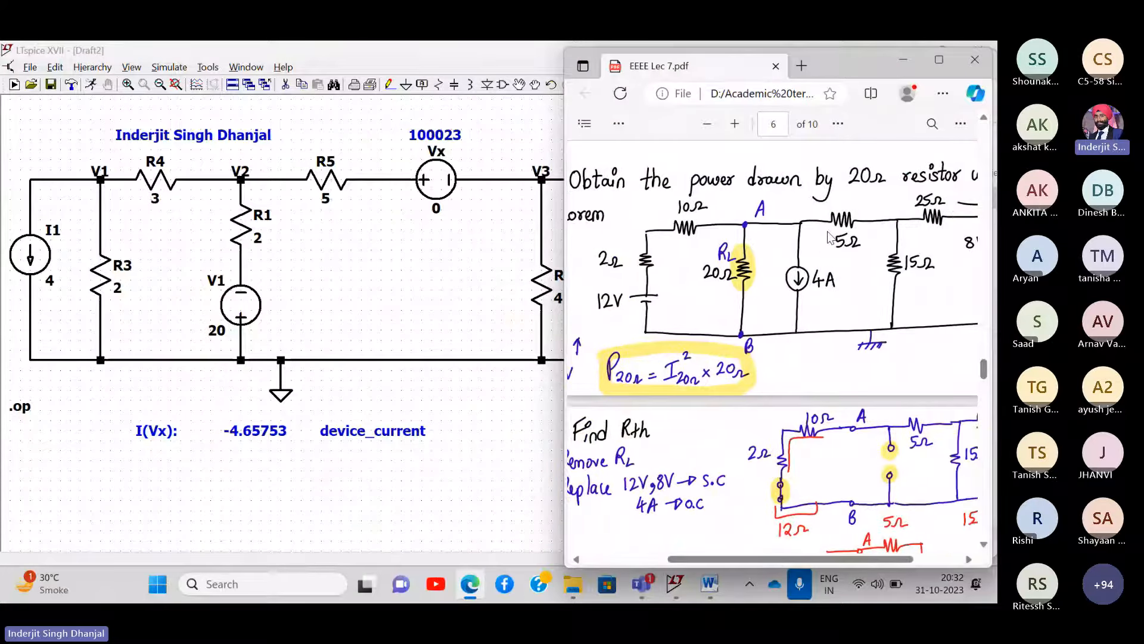
scroll(830, 237, "left", 2)
scroll(830, 237, "right", 4)
scroll(831, 237, "left", 2)
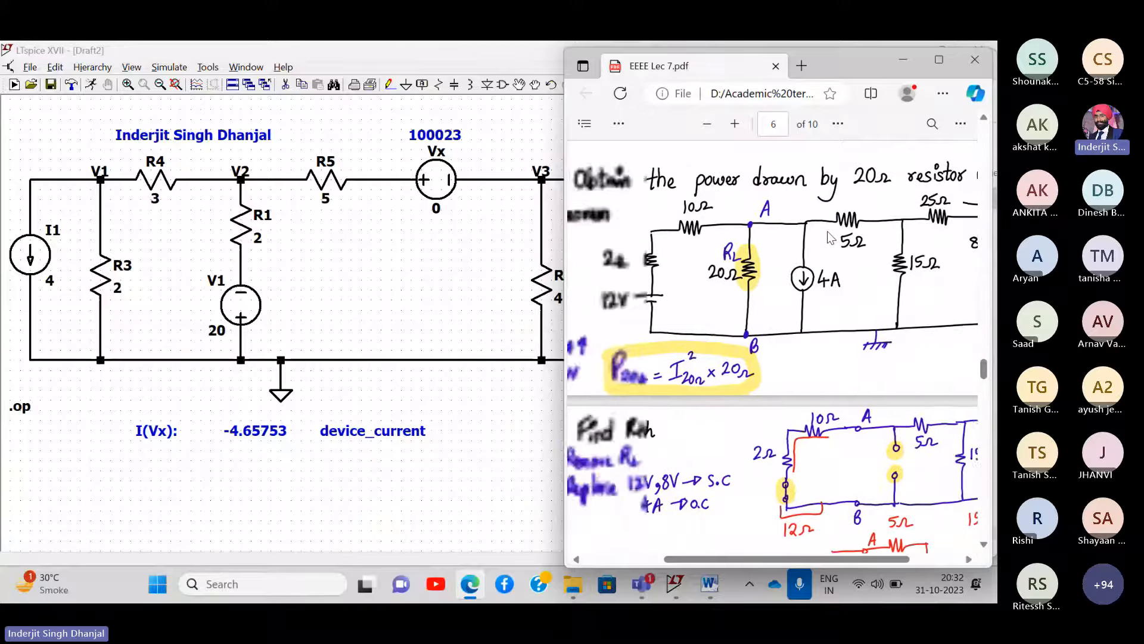
scroll(830, 237, "left", 3)
left_click(935, 66)
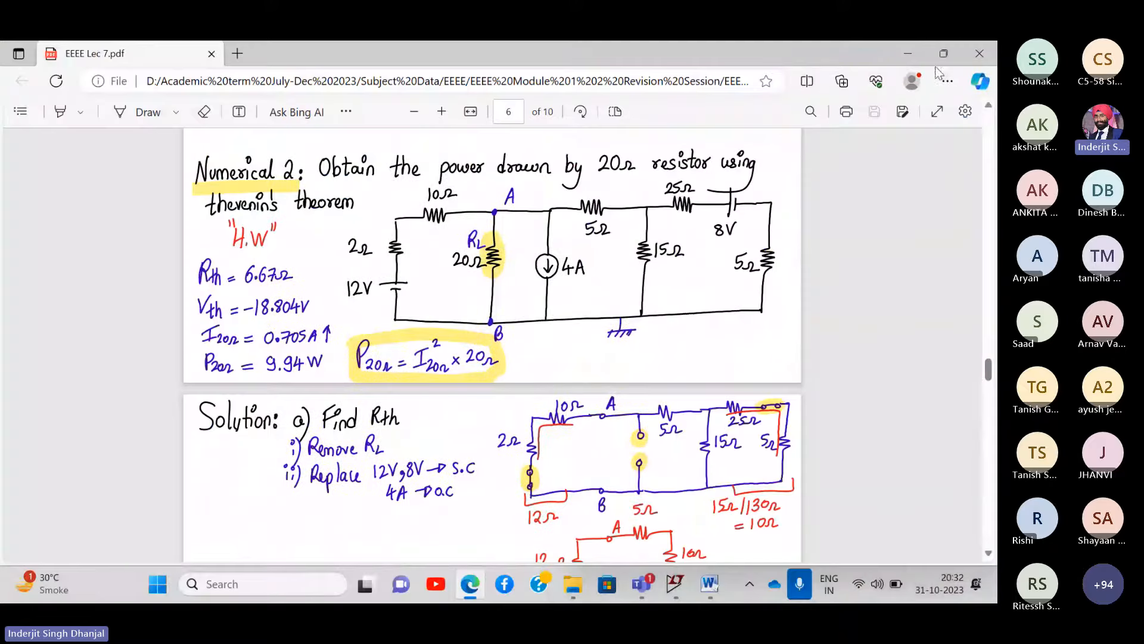
scroll(430, 259, "up", 3)
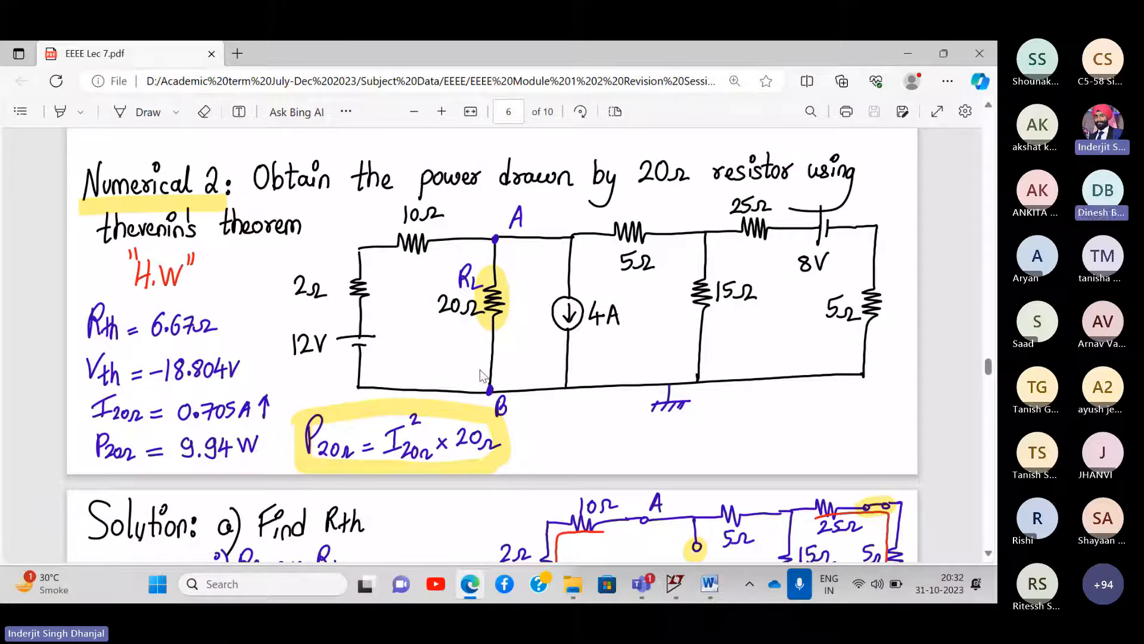
- Review the Numerical 2 circuit, then restore the Edge window so LTspice shows beside it
scroll(506, 352, "down", 5)
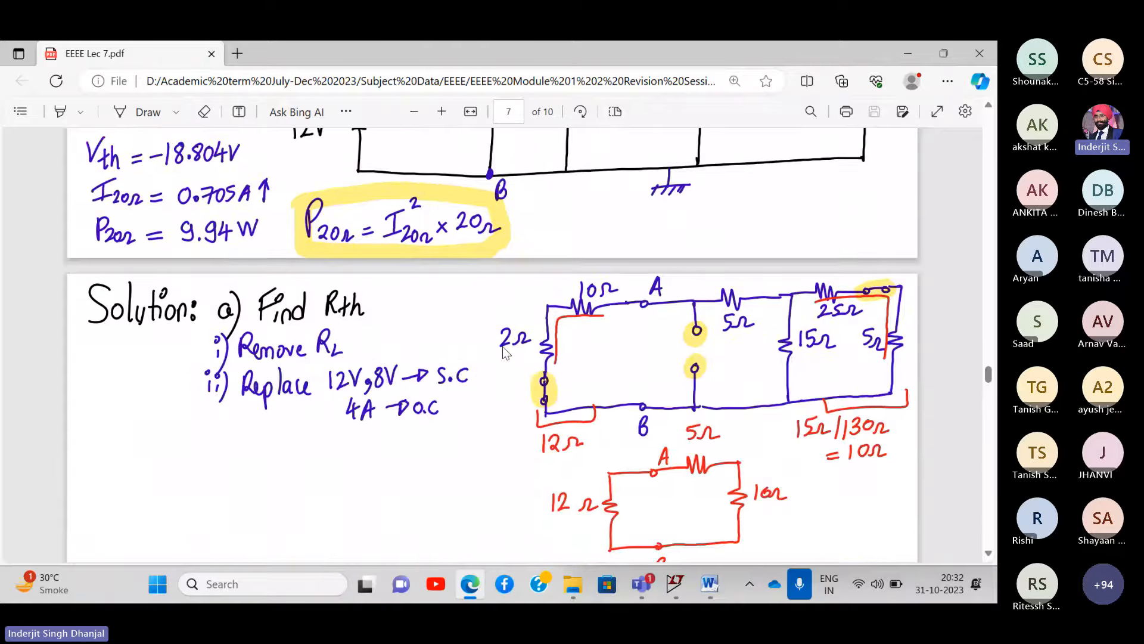
scroll(506, 353, "up", 7)
scroll(503, 348, "down", 8)
scroll(503, 348, "up", 7)
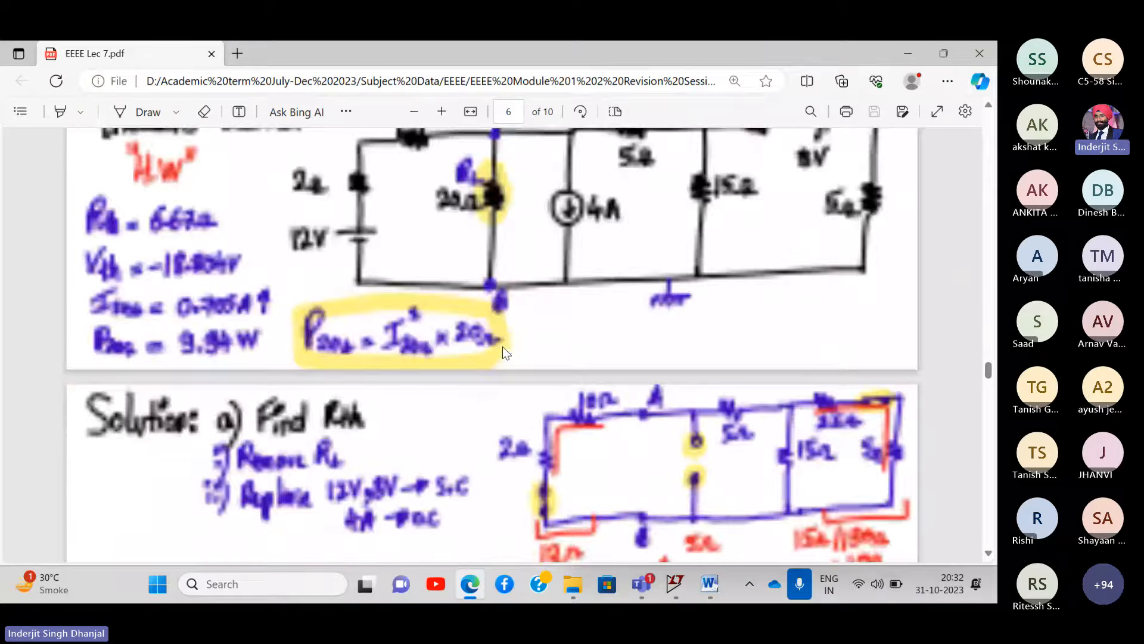
scroll(503, 346, "down", 2)
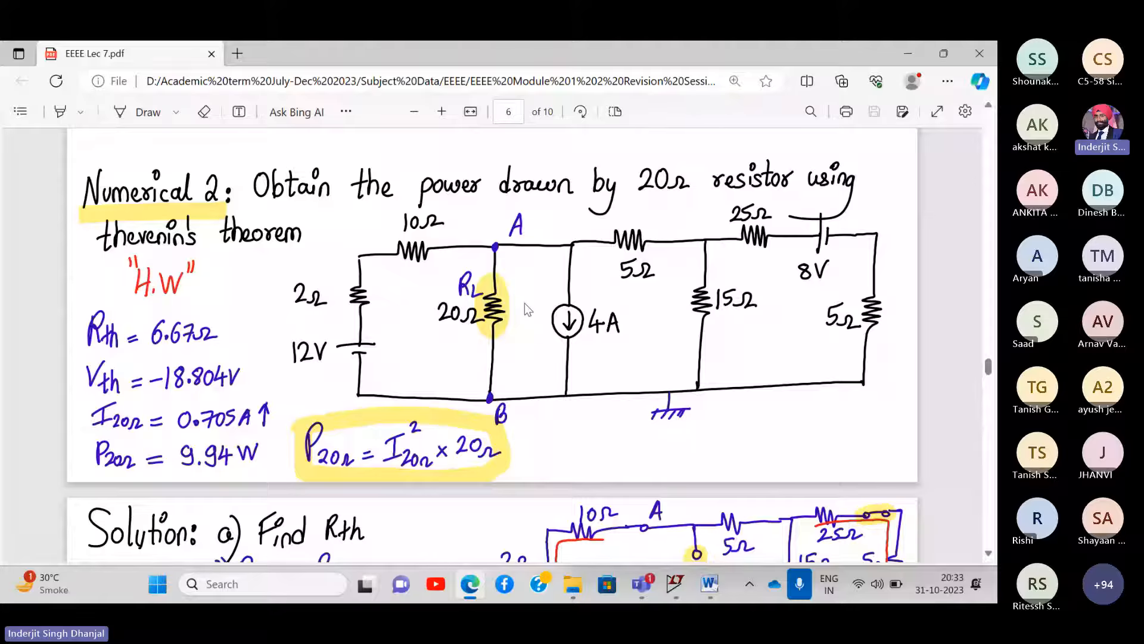
left_click(947, 52)
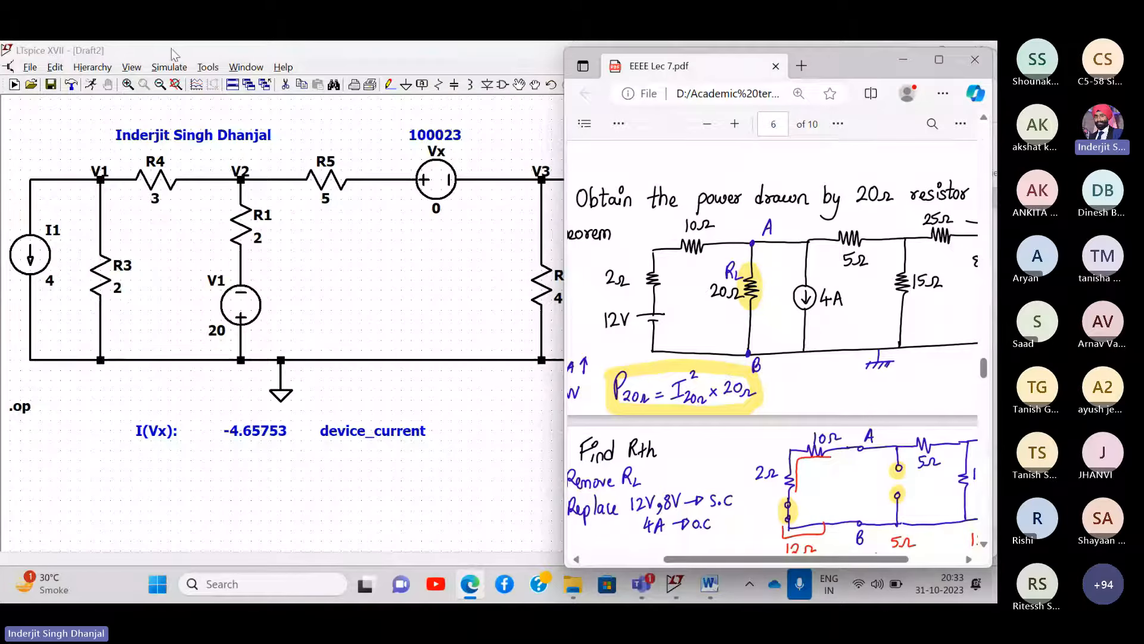
- Create the new blank schematic Draft3 in a restored, taller LTspice window
left_click(113, 54)
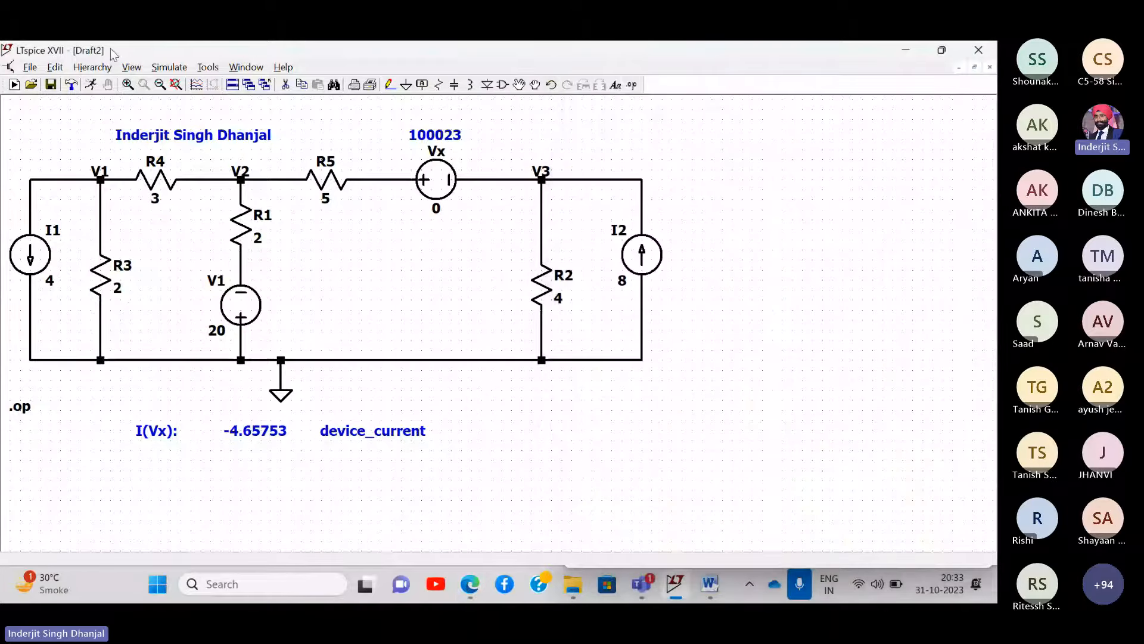
left_click(14, 84)
left_click(942, 50)
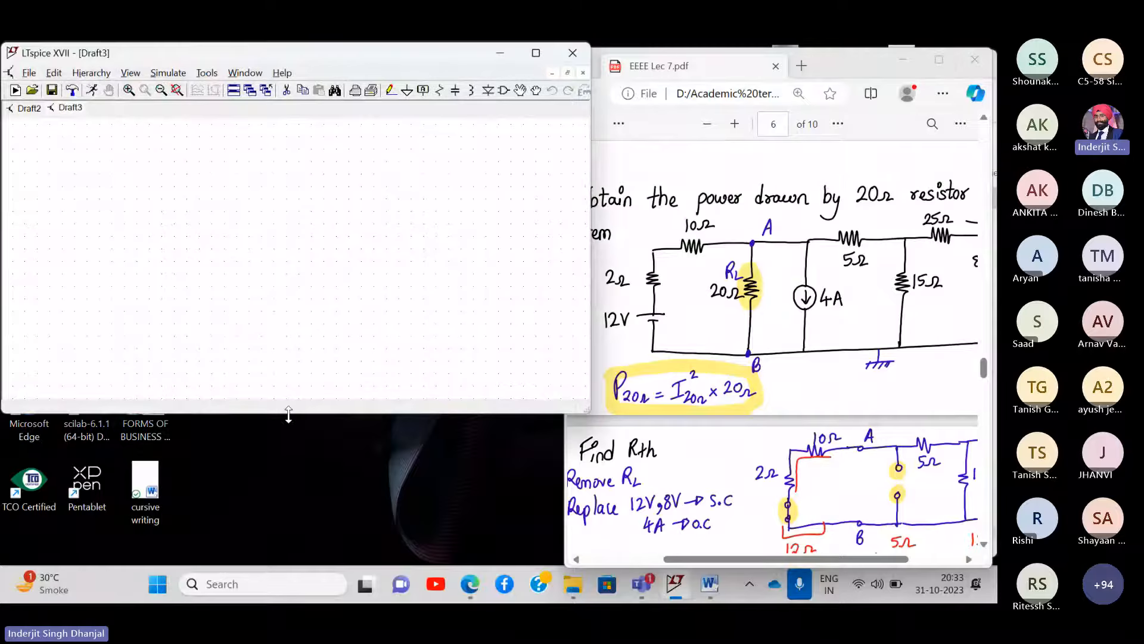
left_click_drag(288, 415, 297, 563)
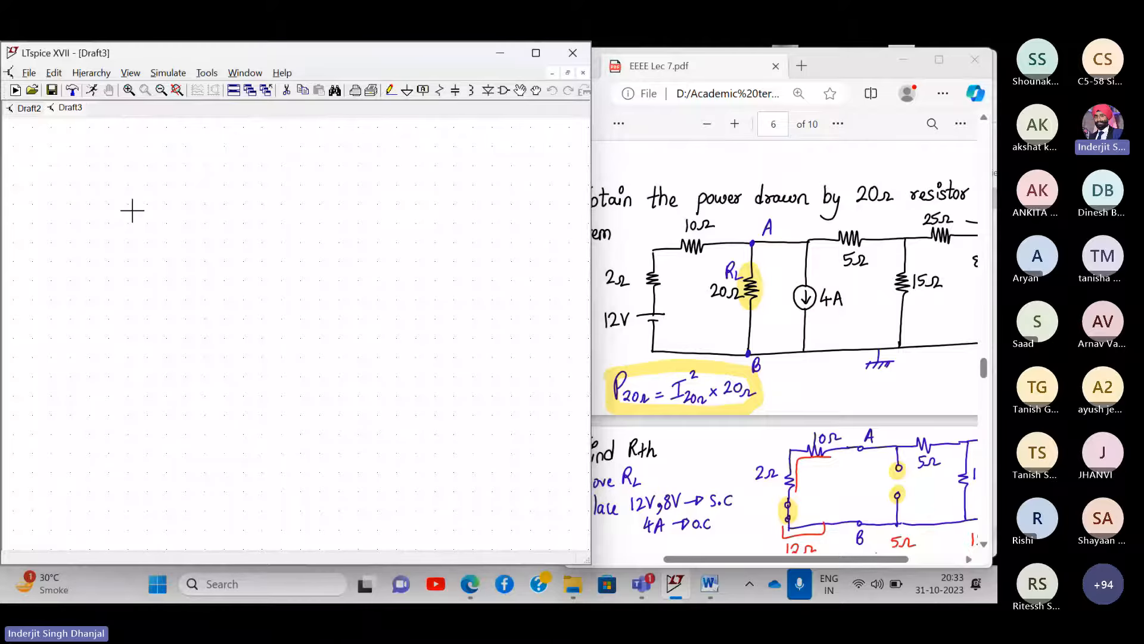
- Close the Draft2 schematic and answer its save prompt
left_click(32, 110)
right_click(33, 110)
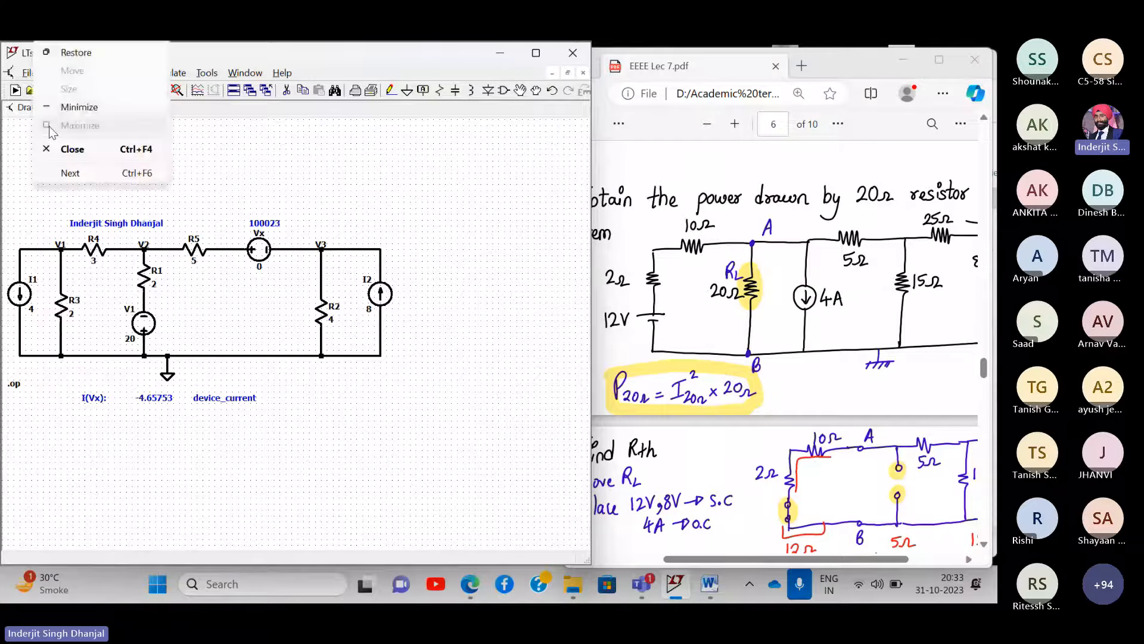
left_click(58, 150)
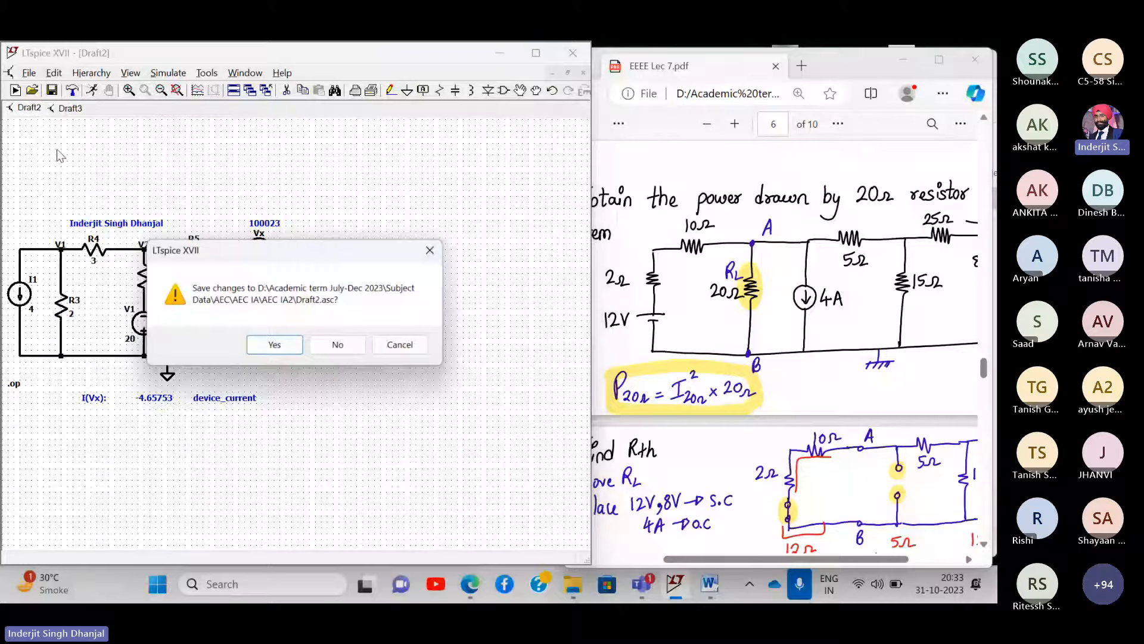
left_click(339, 346)
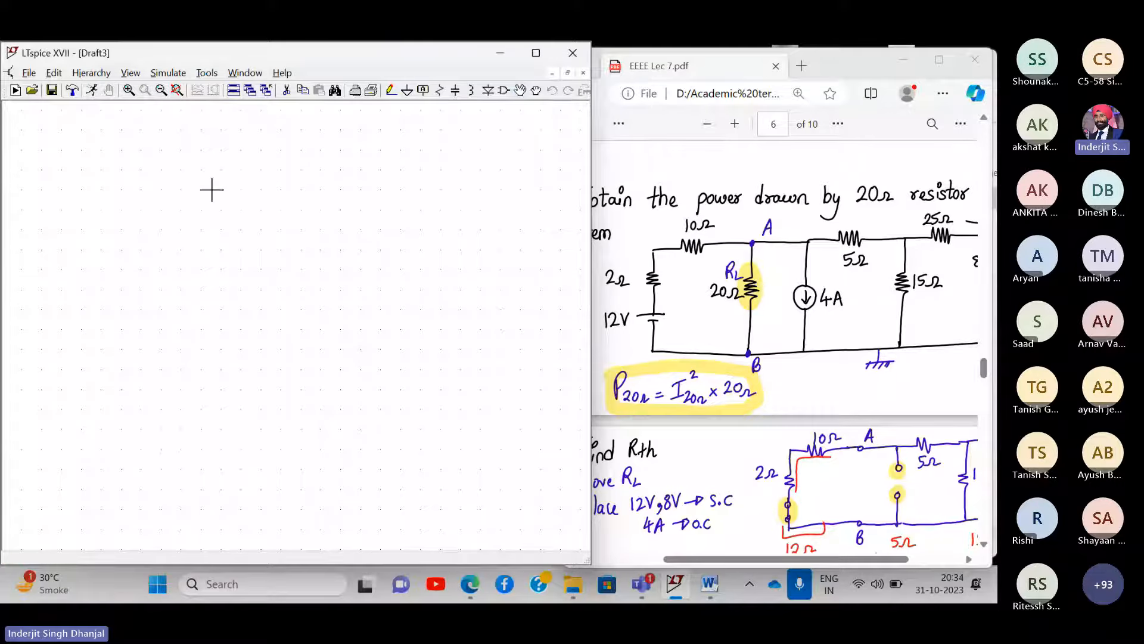
left_click_drag(854, 61, 874, 55)
scroll(845, 292, "right", 2)
scroll(845, 292, "left", 2)
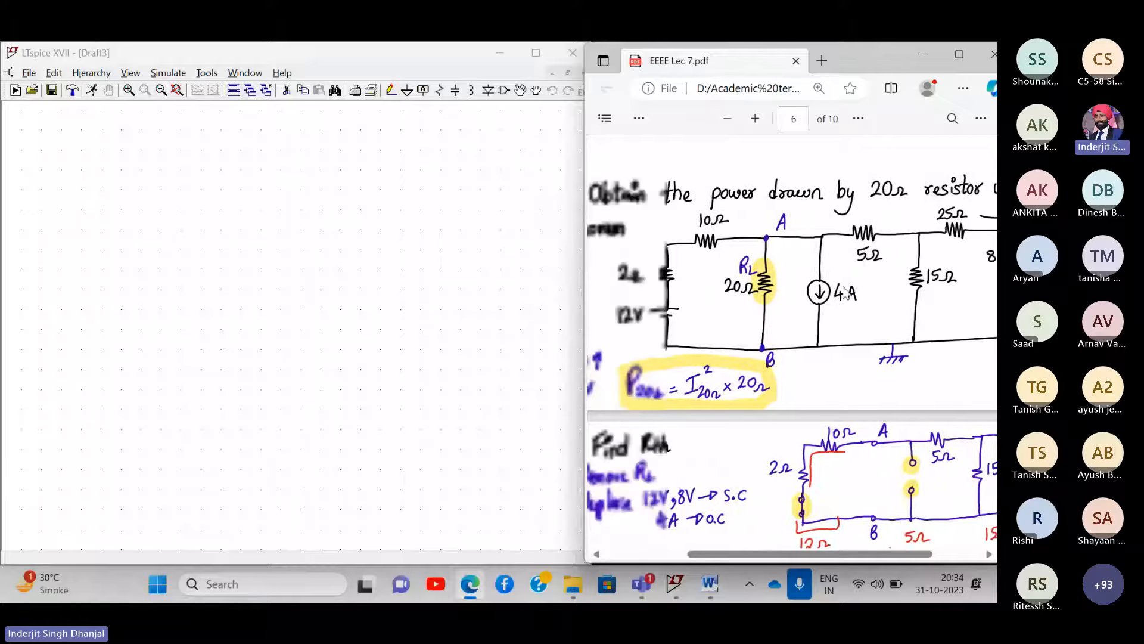
scroll(845, 292, "right", 1)
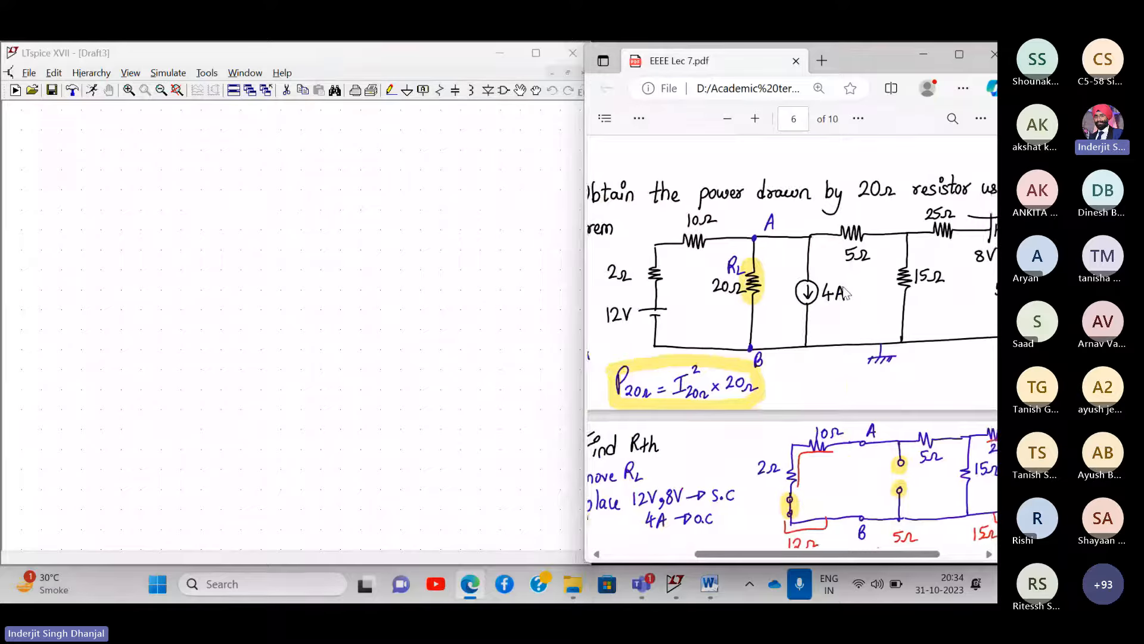
scroll(845, 292, "left", 1)
scroll(845, 292, "down", 1, "ctrl")
scroll(845, 292, "right", 1)
scroll(845, 291, "left", 1)
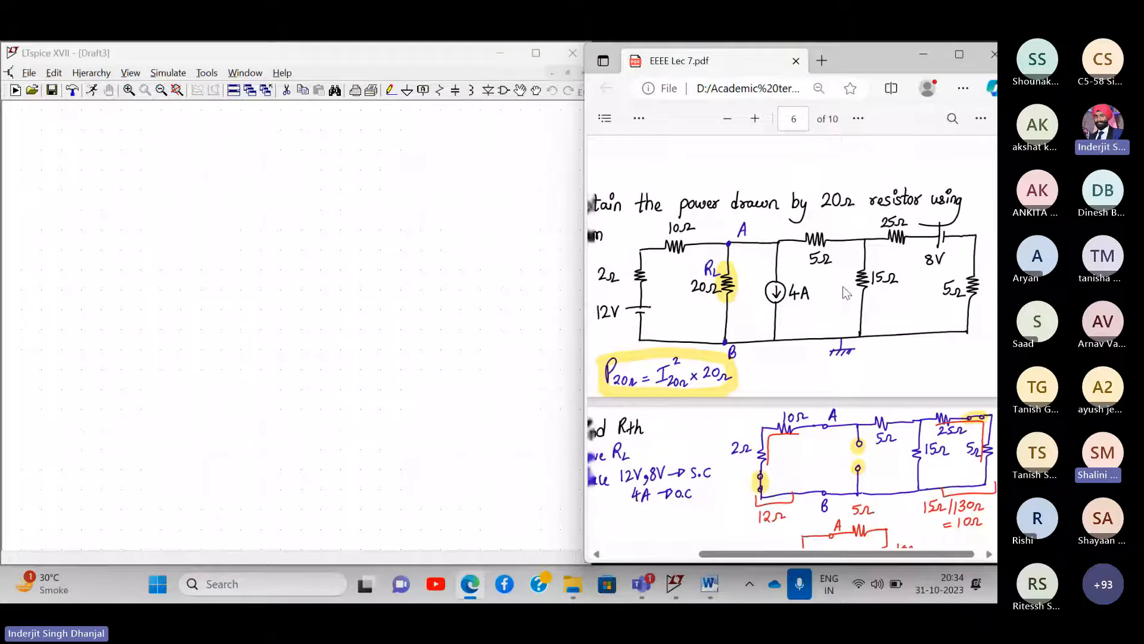
right_click(111, 162)
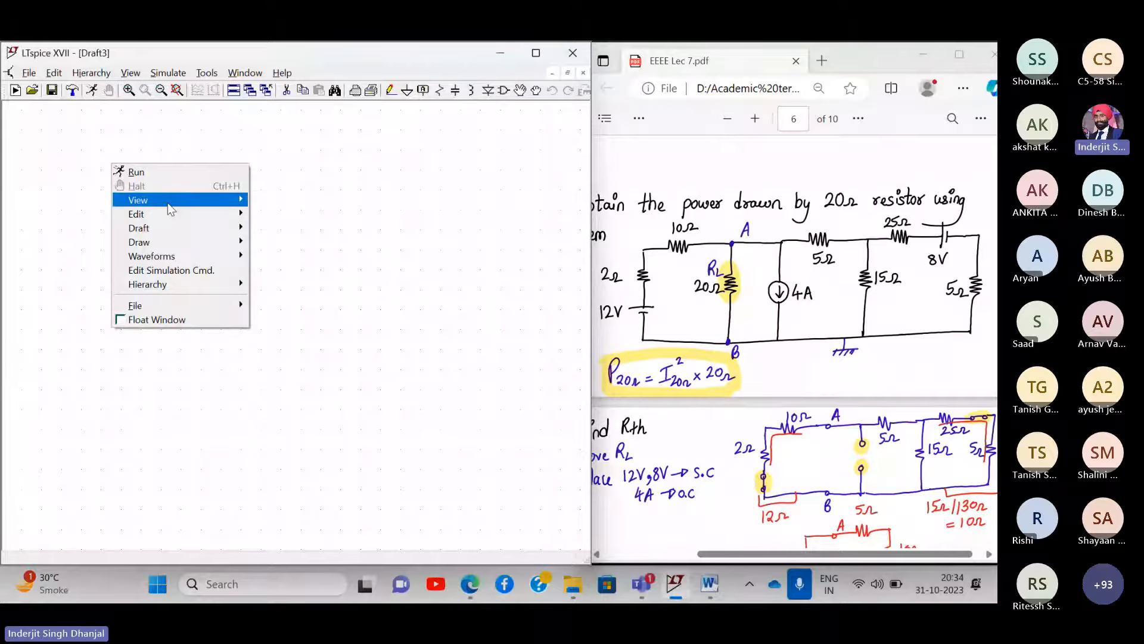
mouse_move(197, 199)
left_click(276, 241)
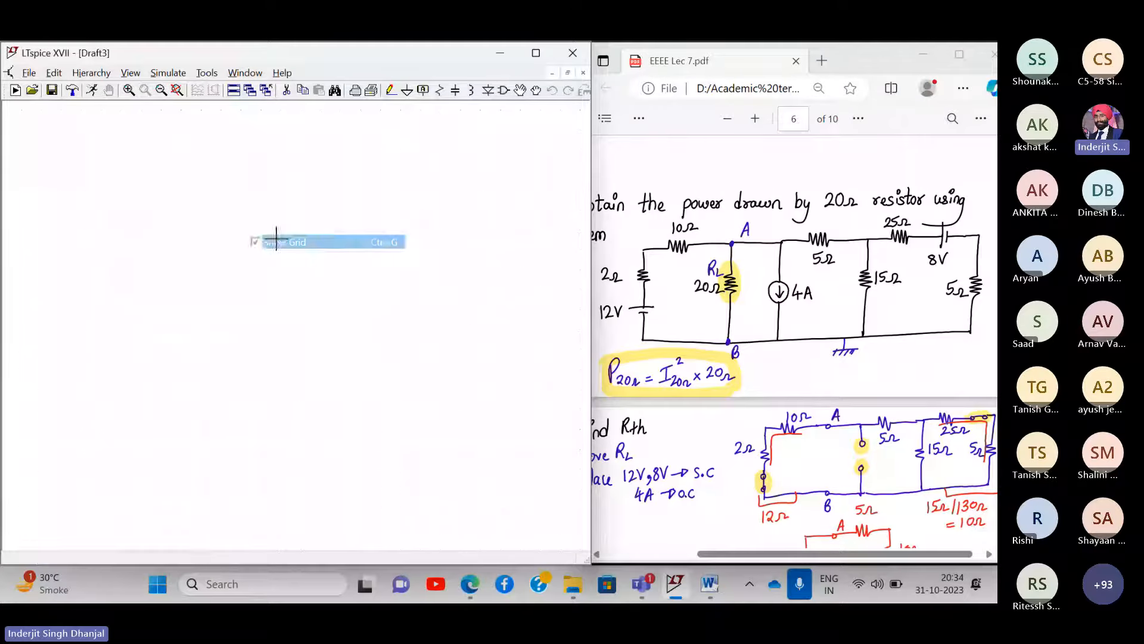
right_click(196, 228)
mouse_move(273, 267)
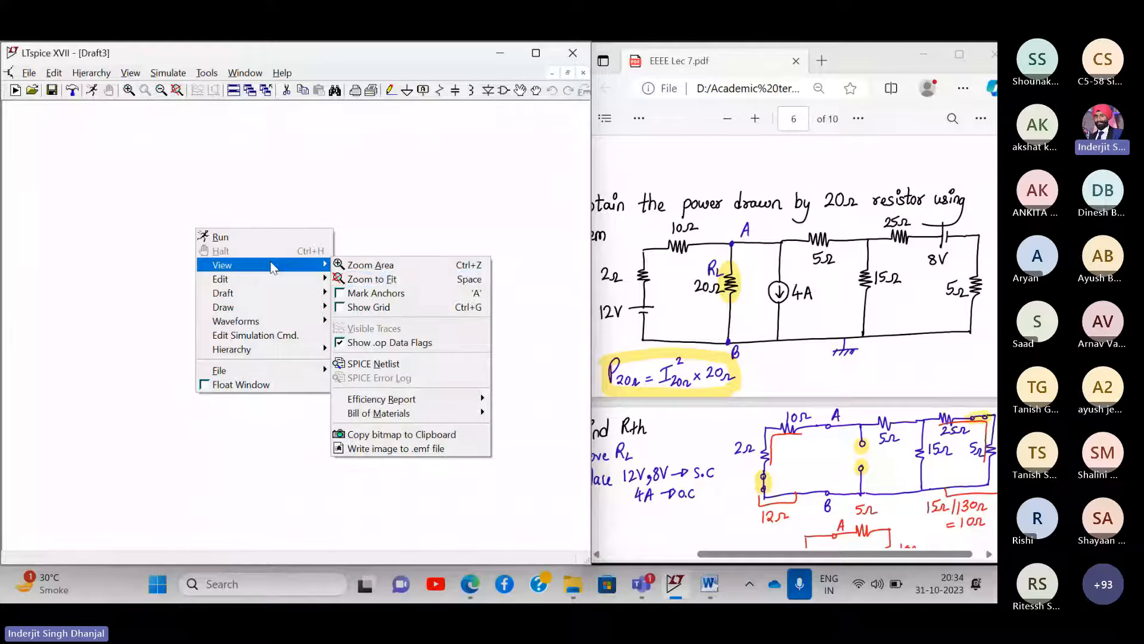
left_click(355, 305)
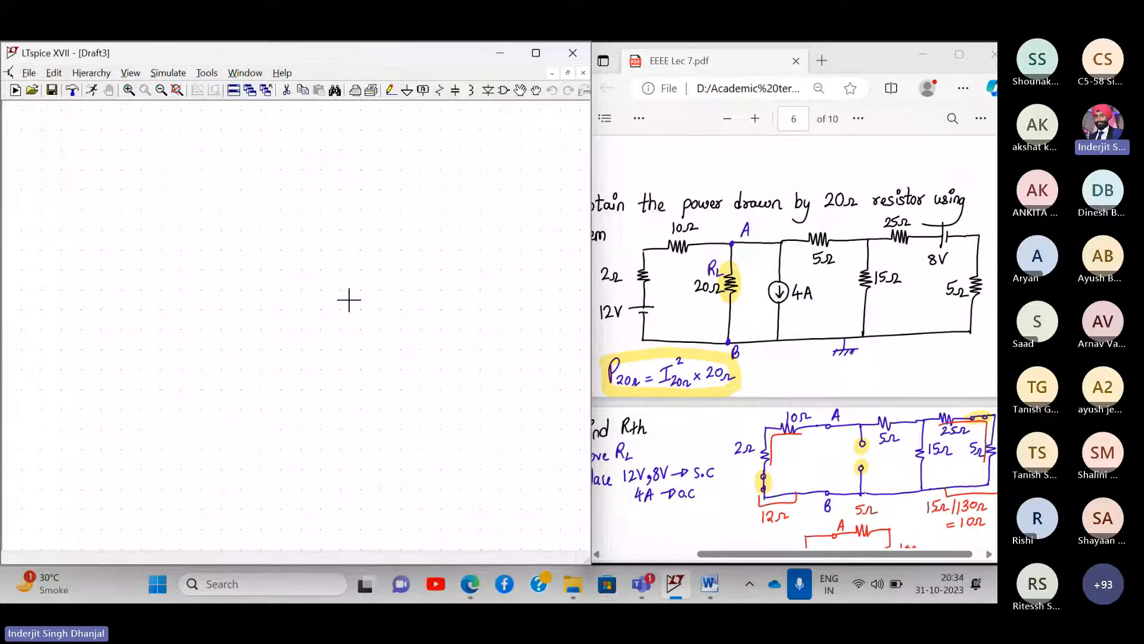
- In Color Preferences, select the schematic Background item and confirm
left_click(207, 73)
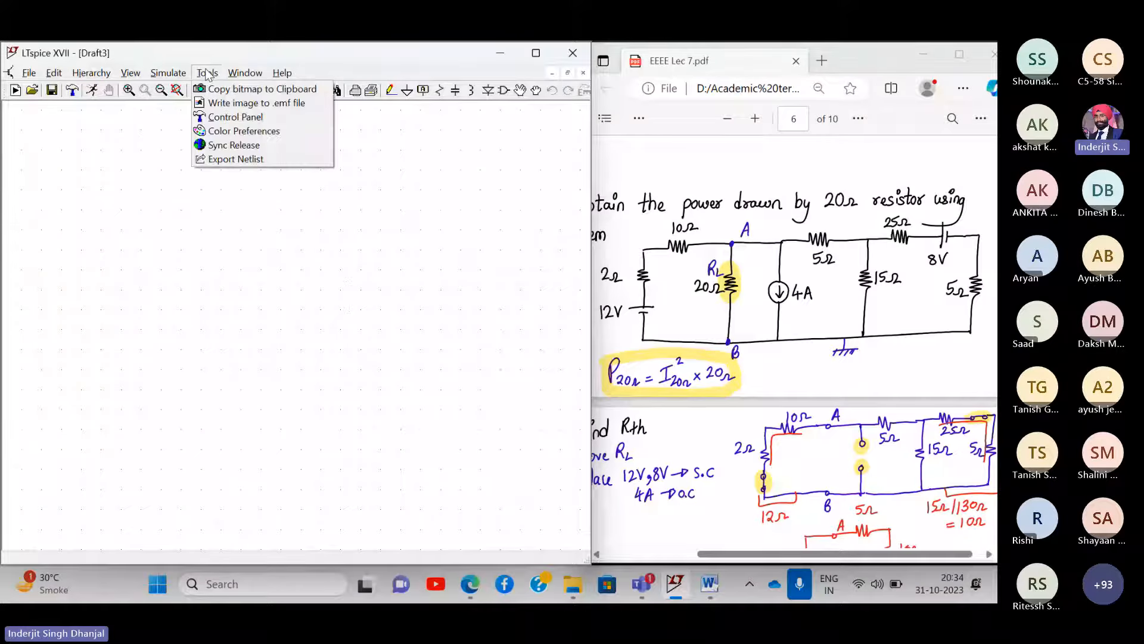
left_click(234, 133)
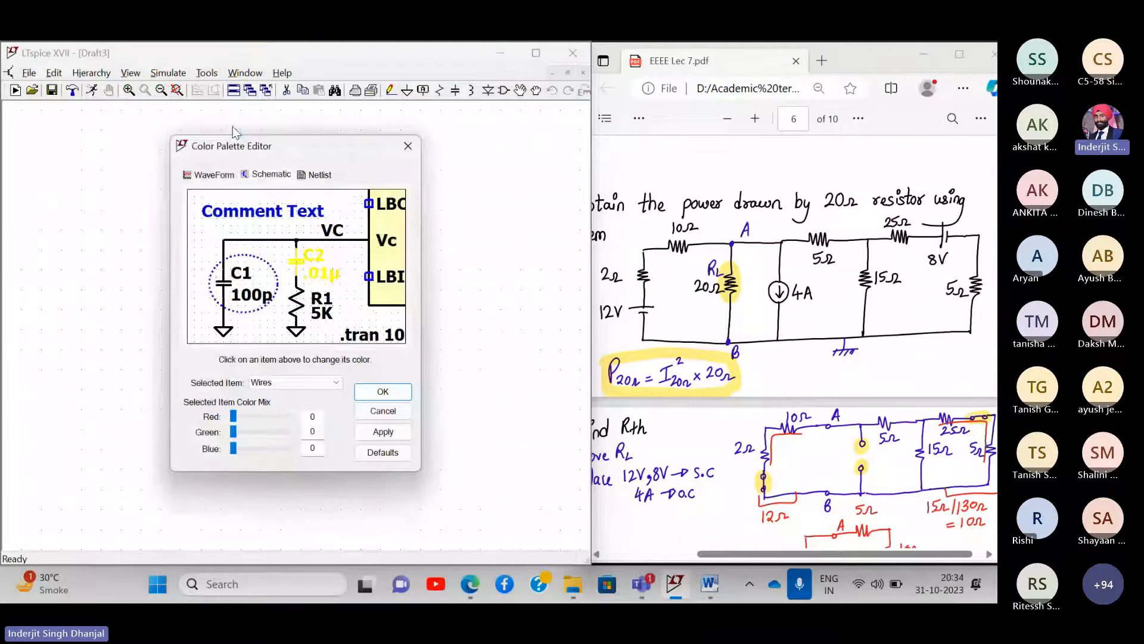
left_click(294, 387)
left_click(280, 530)
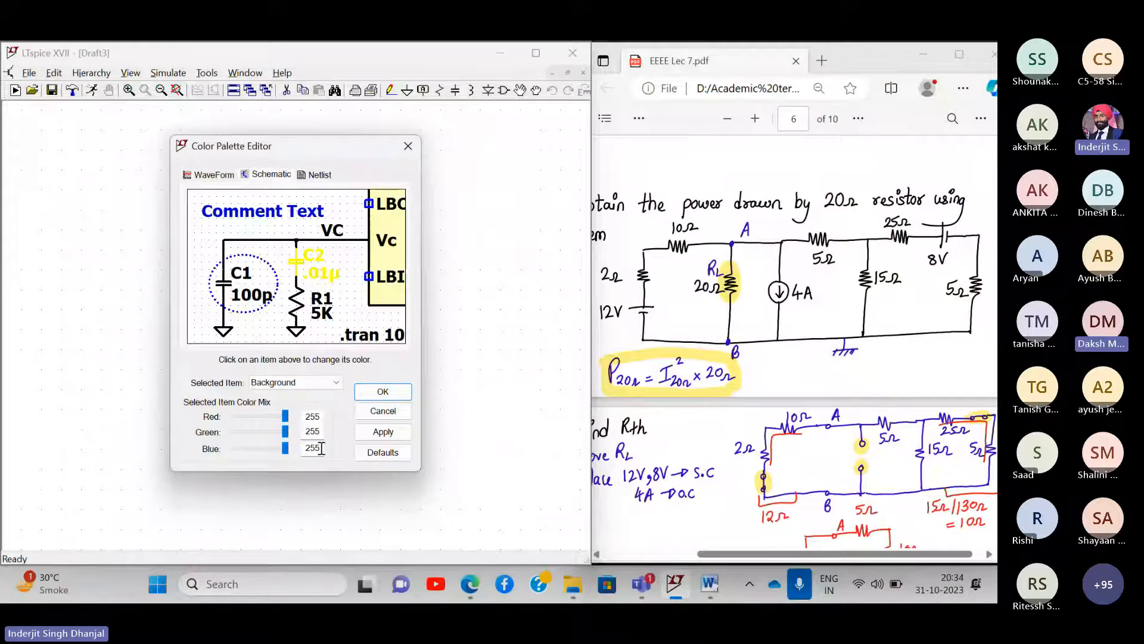
left_click(399, 397)
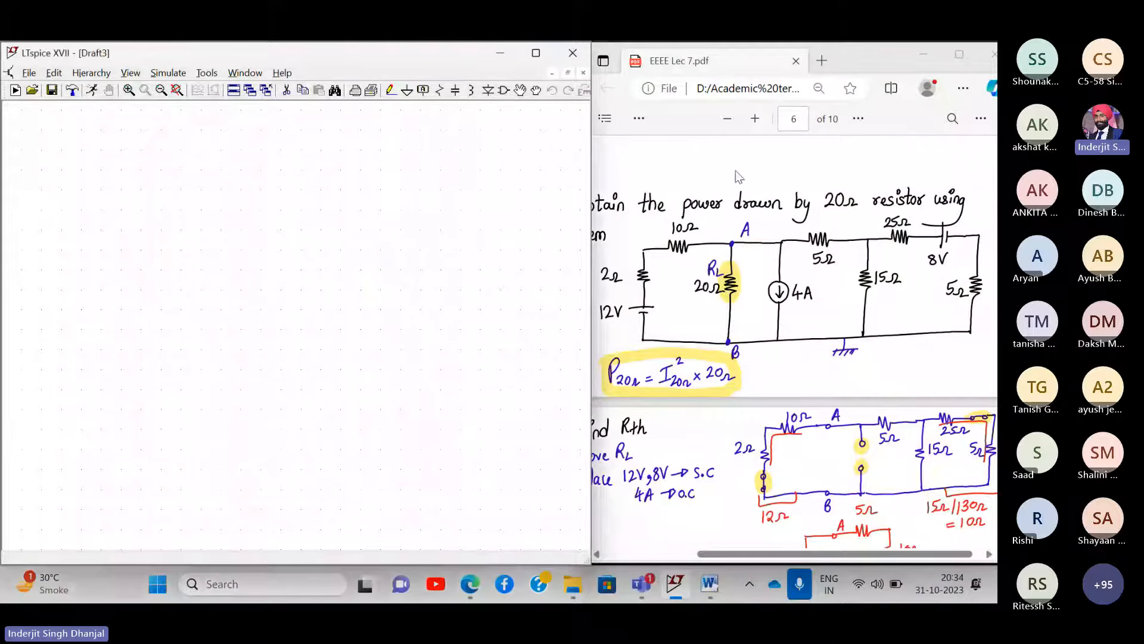
- Bring the Lec 7 PDF forward and look over the circuit
left_click(737, 174)
scroll(737, 174, "down", 1)
scroll(737, 175, "up", 1)
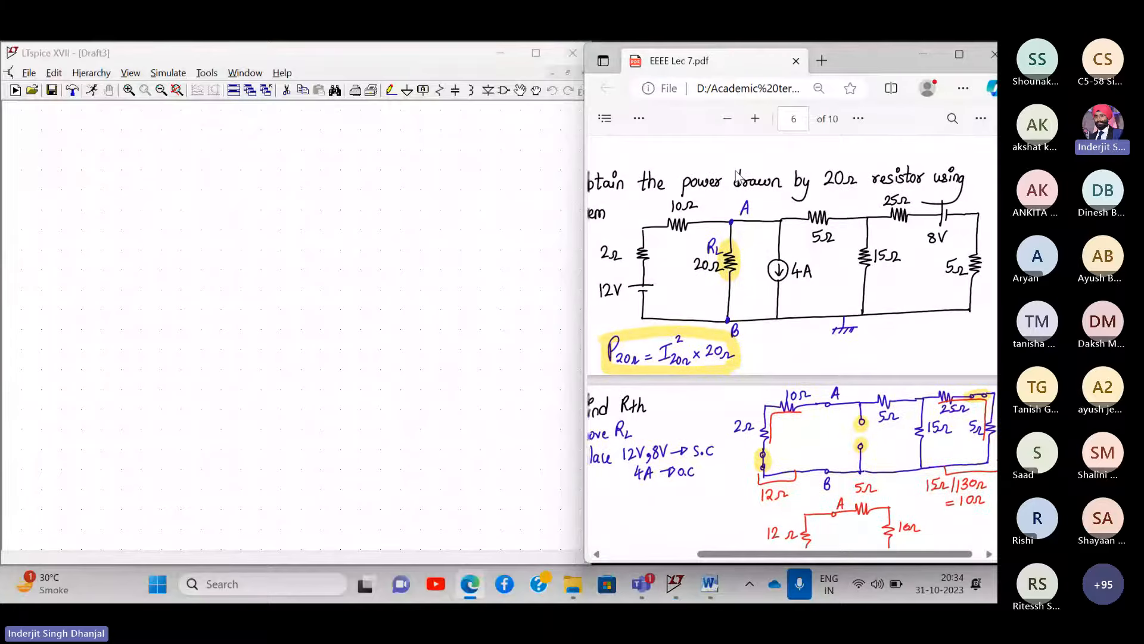
scroll(742, 227, "left", 1)
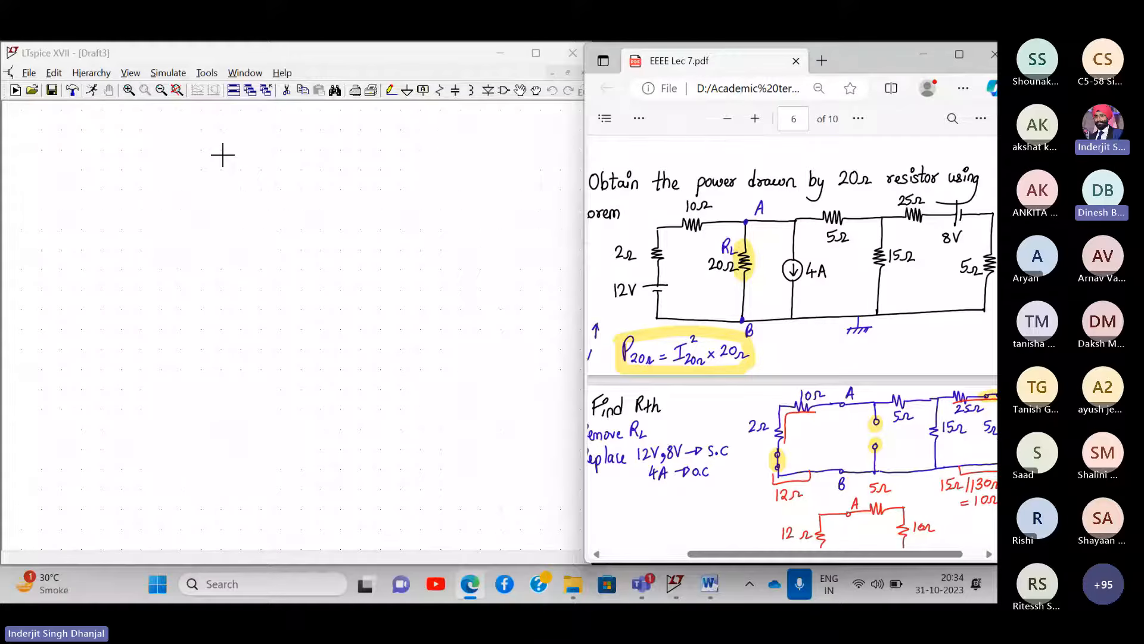
- Set the schematic Background colour to RGB 255/255/255 and apply it
left_click(212, 74)
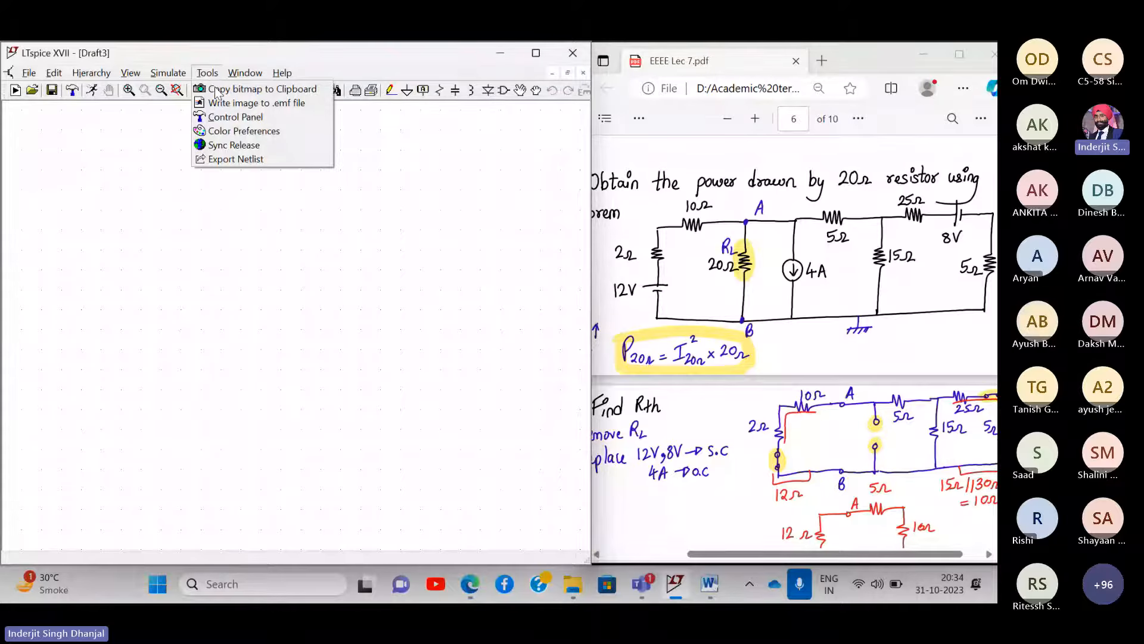
left_click(239, 132)
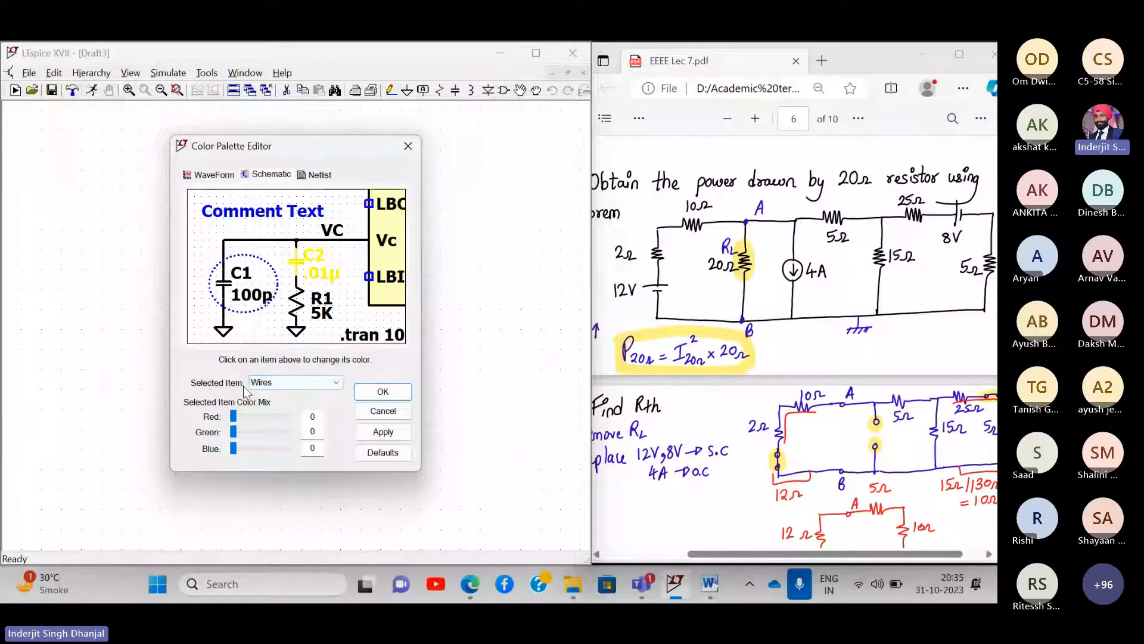
left_click(318, 387)
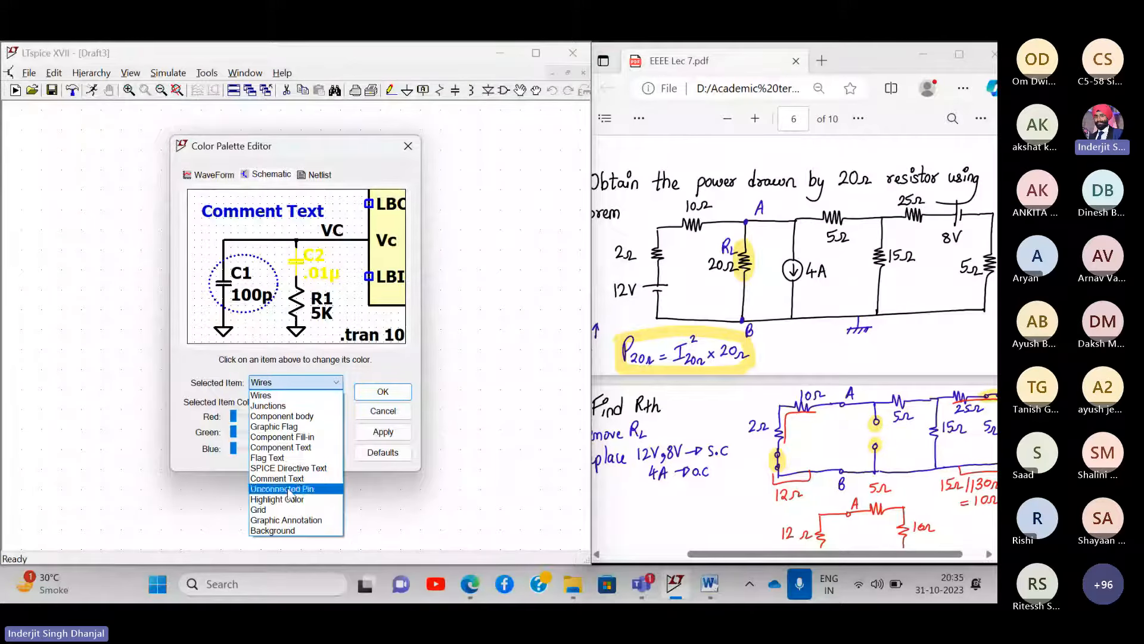
left_click(274, 531)
left_click_drag(284, 413, 287, 448)
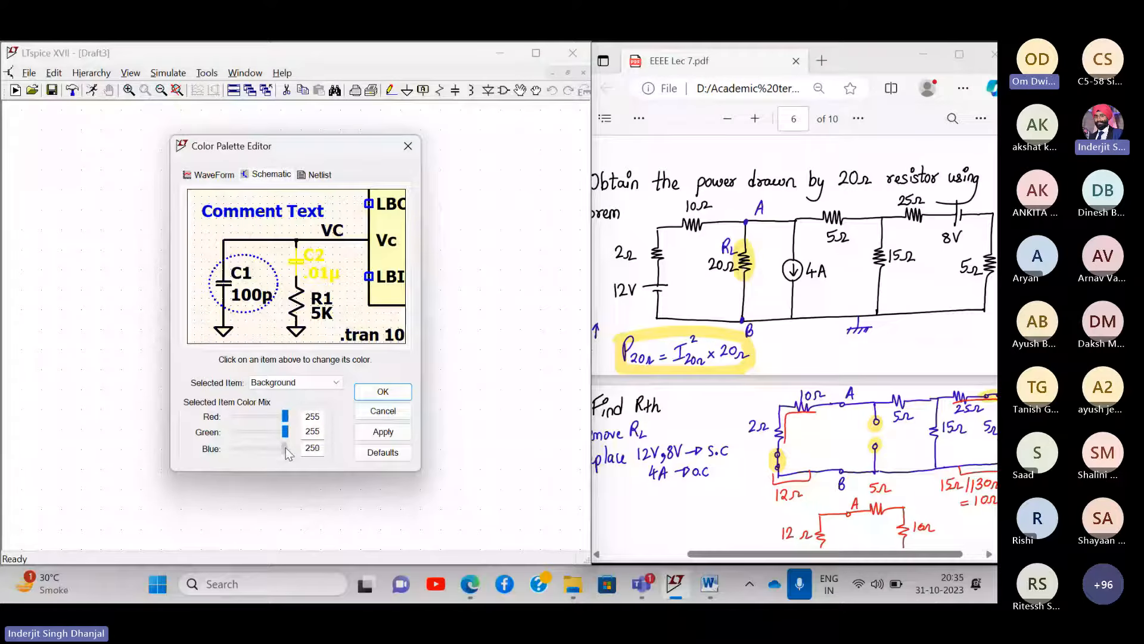
left_click(383, 394)
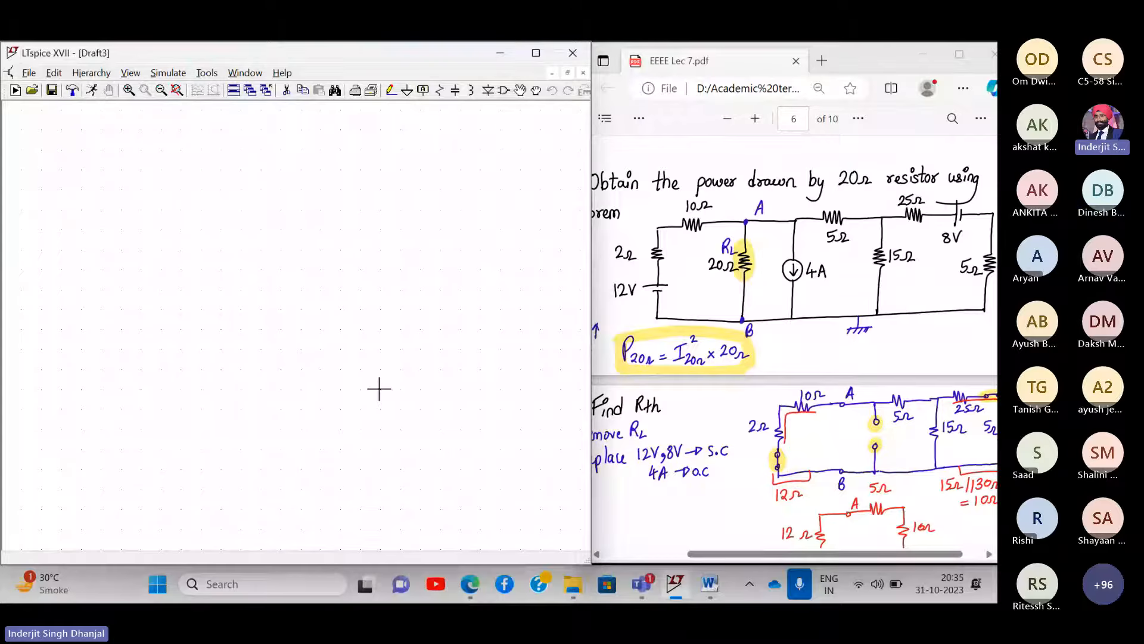
- Look over the Numerical 2 circuit and its homework answers in the Lec 7 PDF
scroll(812, 275, "right", 1)
scroll(812, 275, "left", 1)
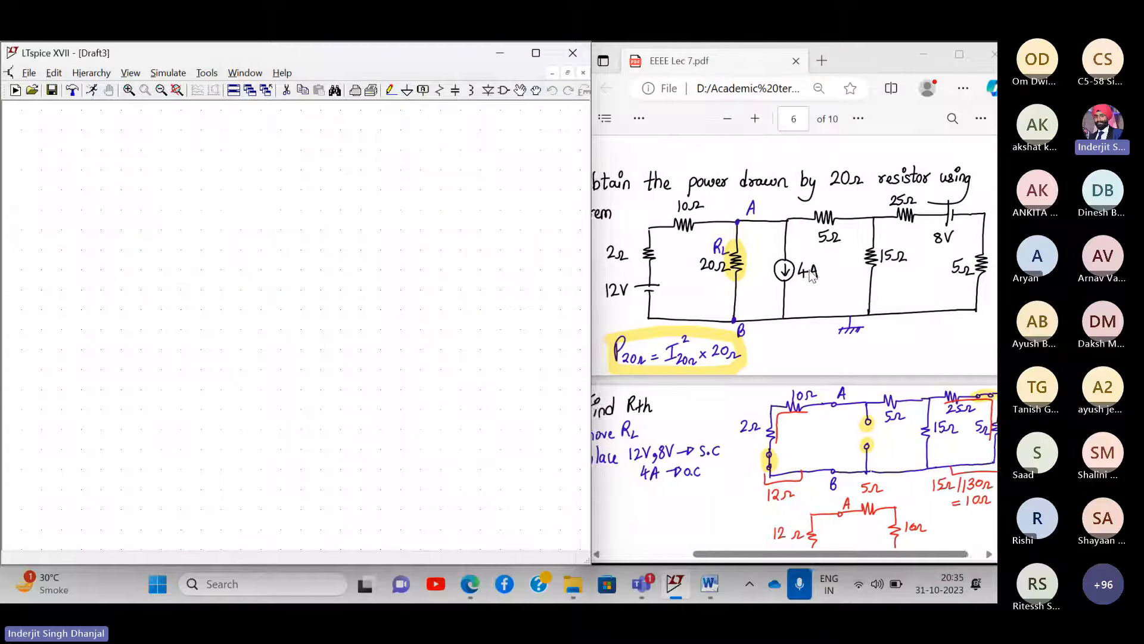
left_click(828, 299)
scroll(829, 298, "left", 5)
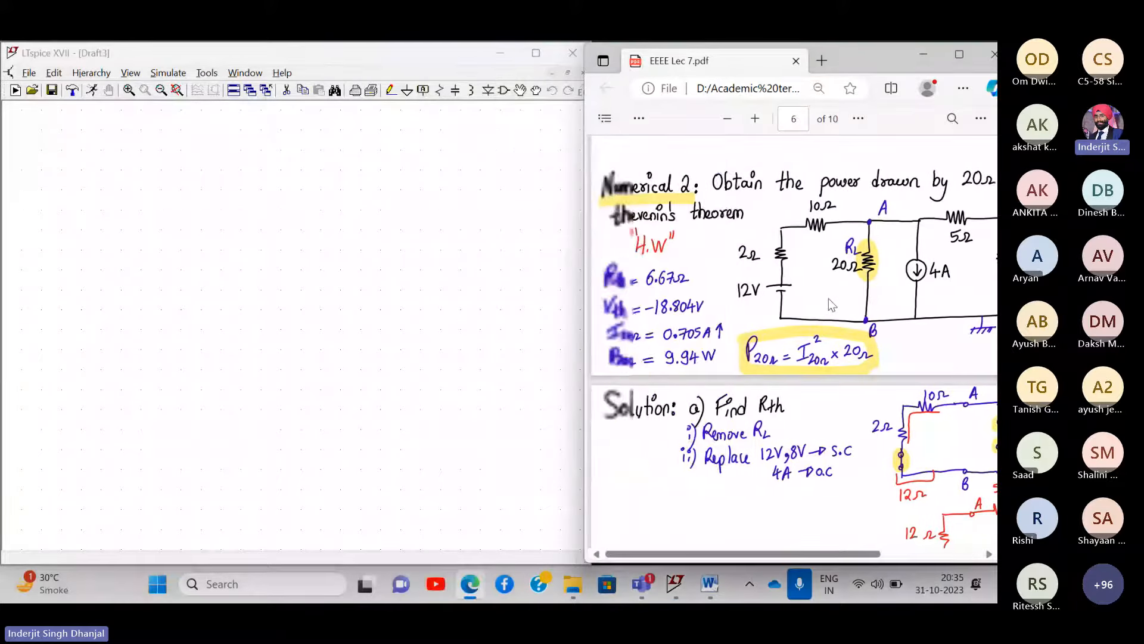
scroll(828, 298, "right", 5)
scroll(829, 298, "left", 1)
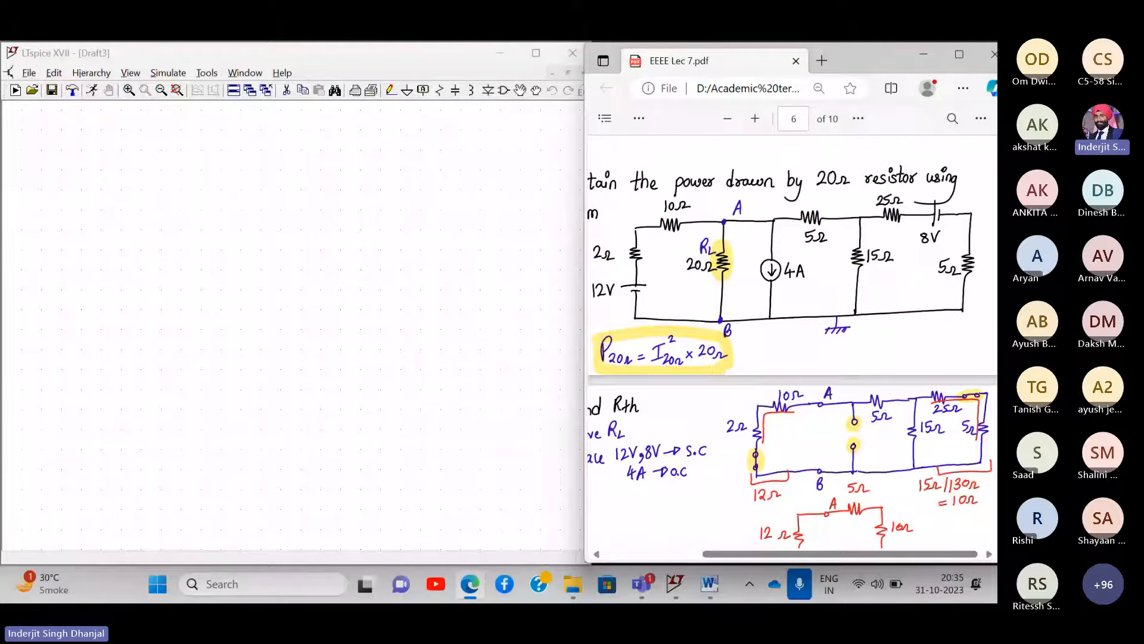
mouse_move(572, 594)
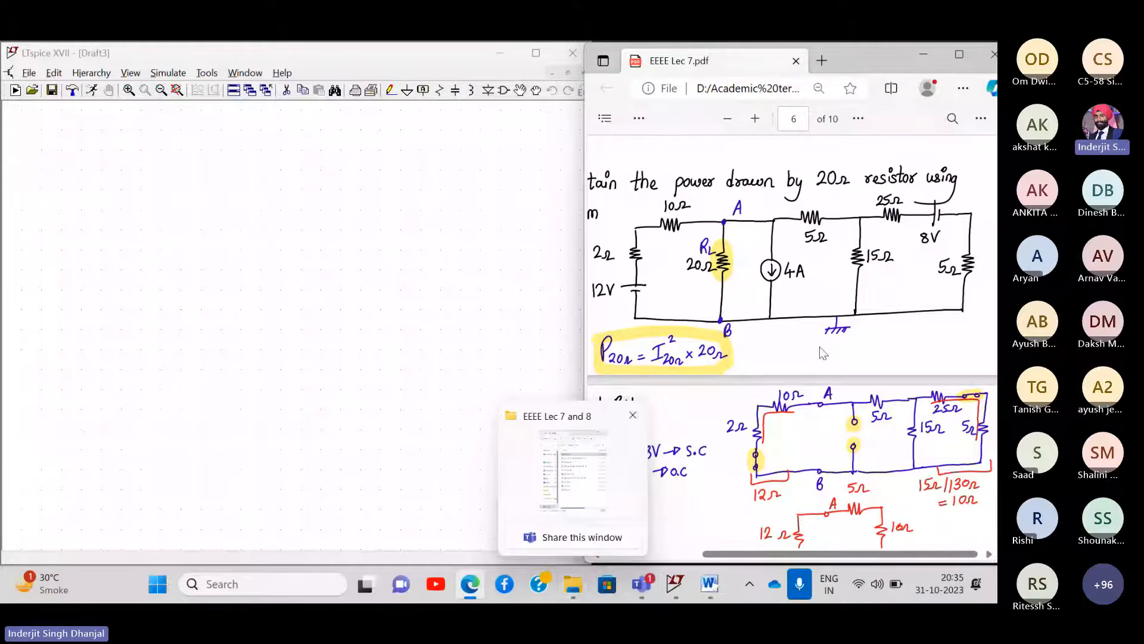
scroll(807, 368, "left", 3)
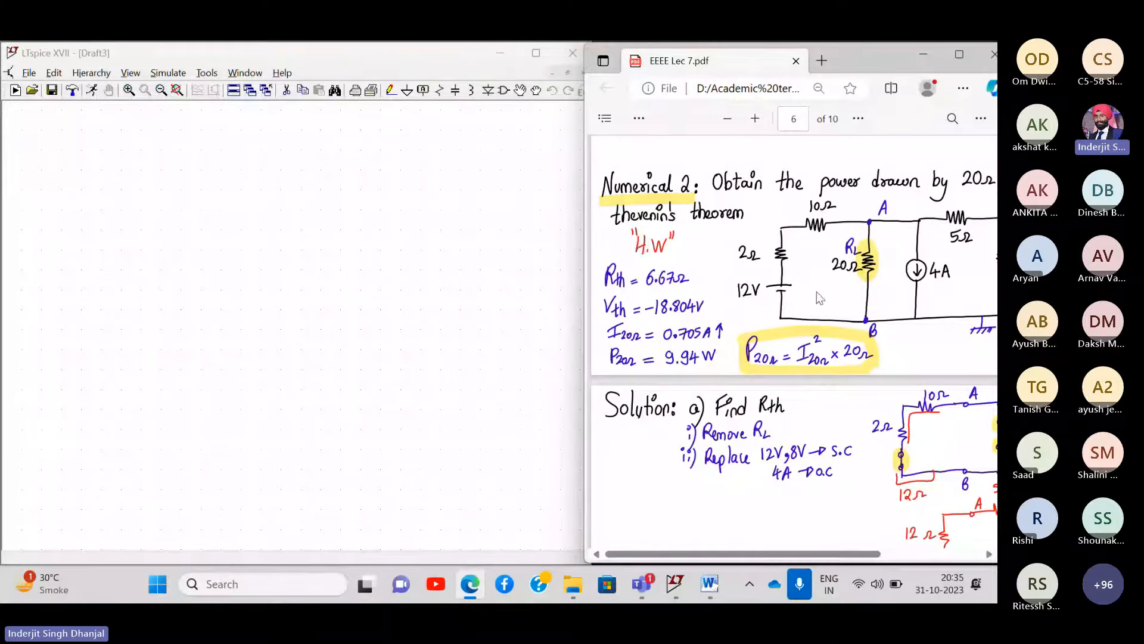
scroll(818, 295, "right", 5)
scroll(817, 292, "left", 1)
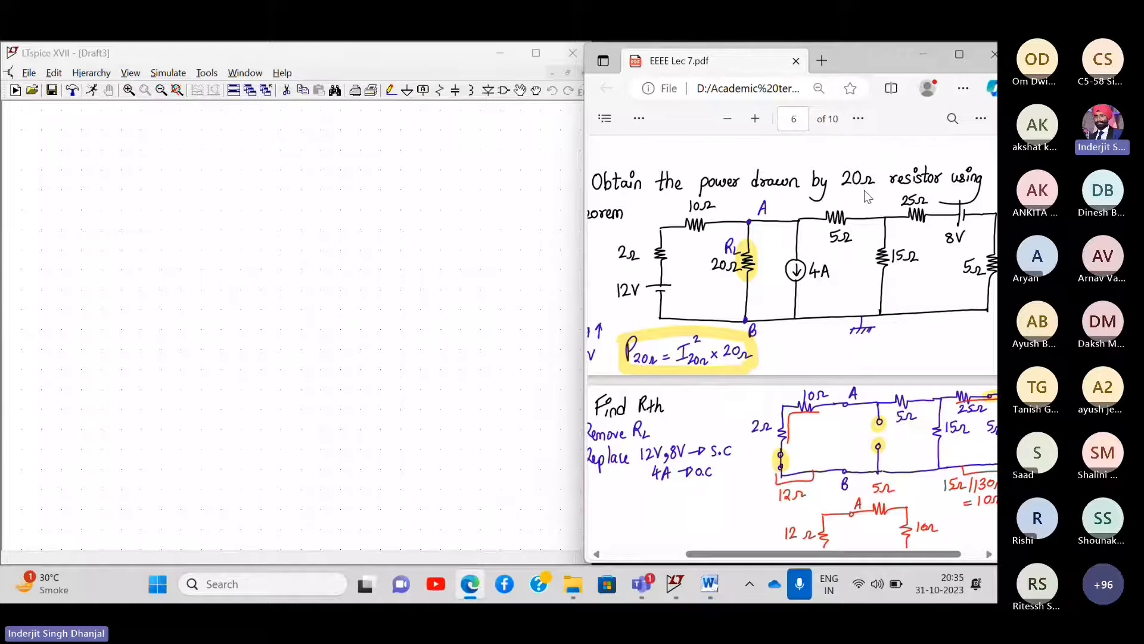
scroll(864, 191, "right", 2)
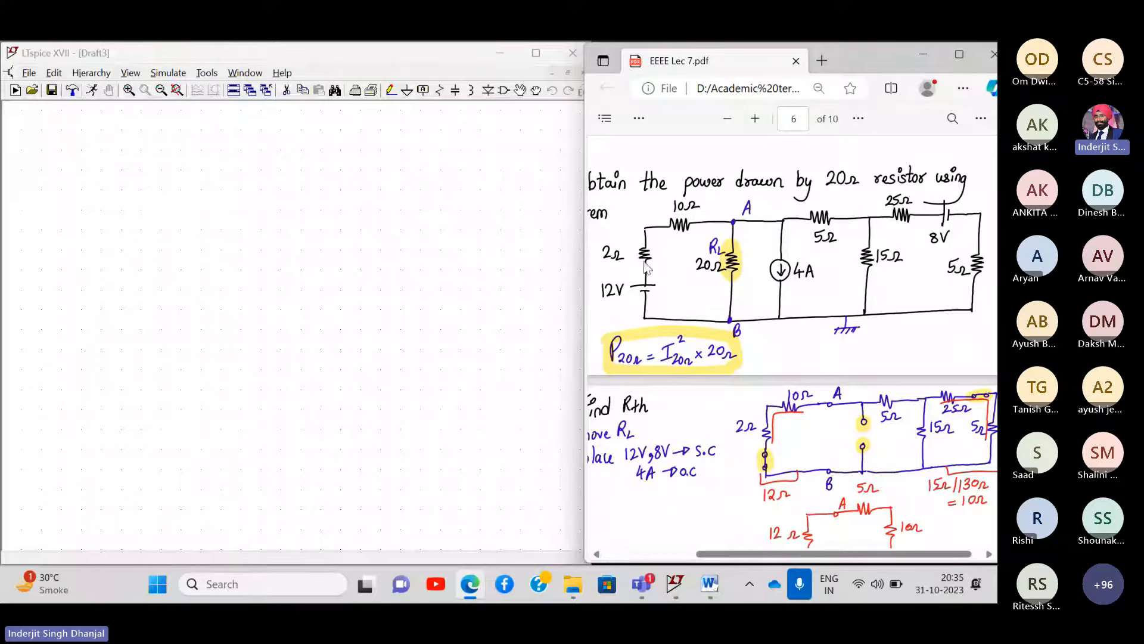
- Place voltage source V1 at the lower left of the Draft3 schematic
left_click(504, 90)
type("voltage")
key("Return")
left_click(62, 340)
key("Escape")
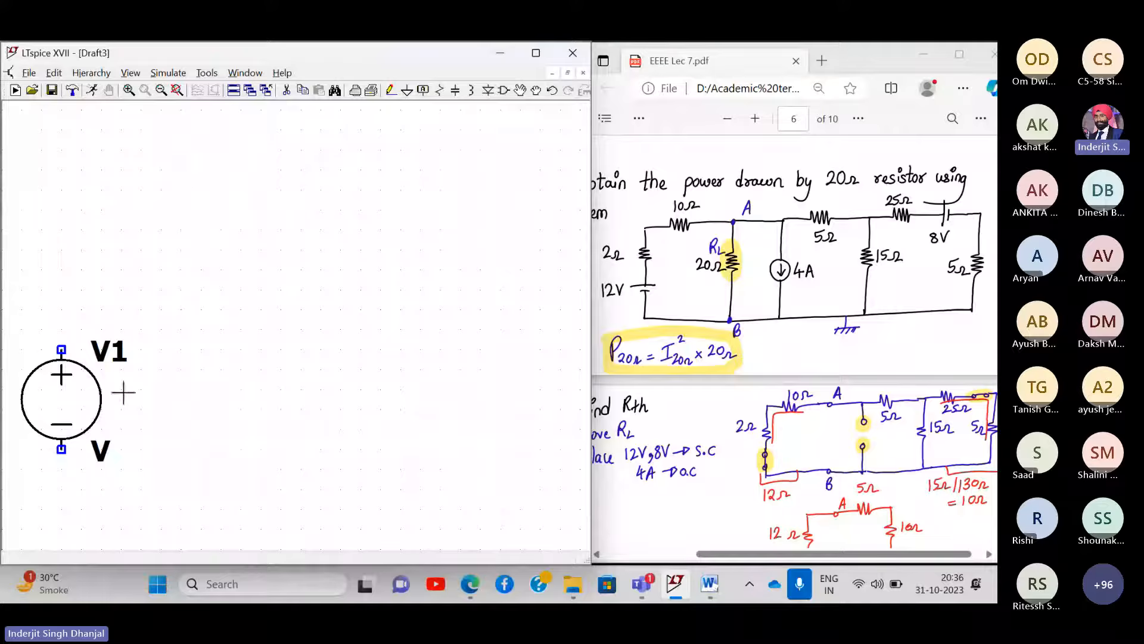
- Place resistors R1 above V1, R2 horizontally above it, and R3 to the right
left_click(162, 94)
left_click_drag(433, 387, 356, 363)
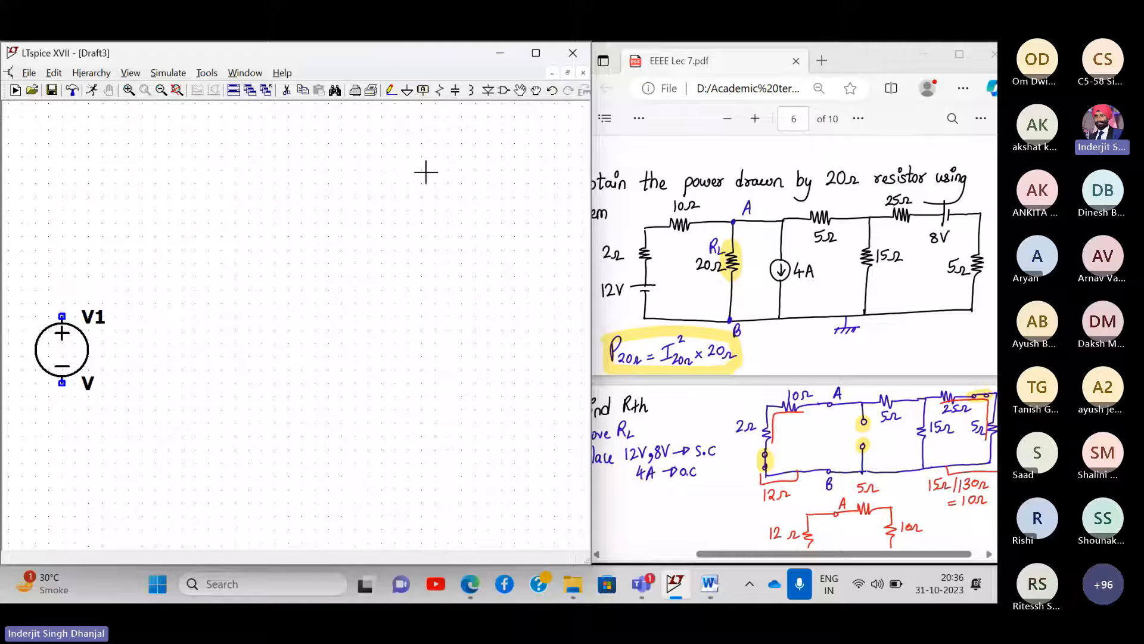
left_click(440, 91)
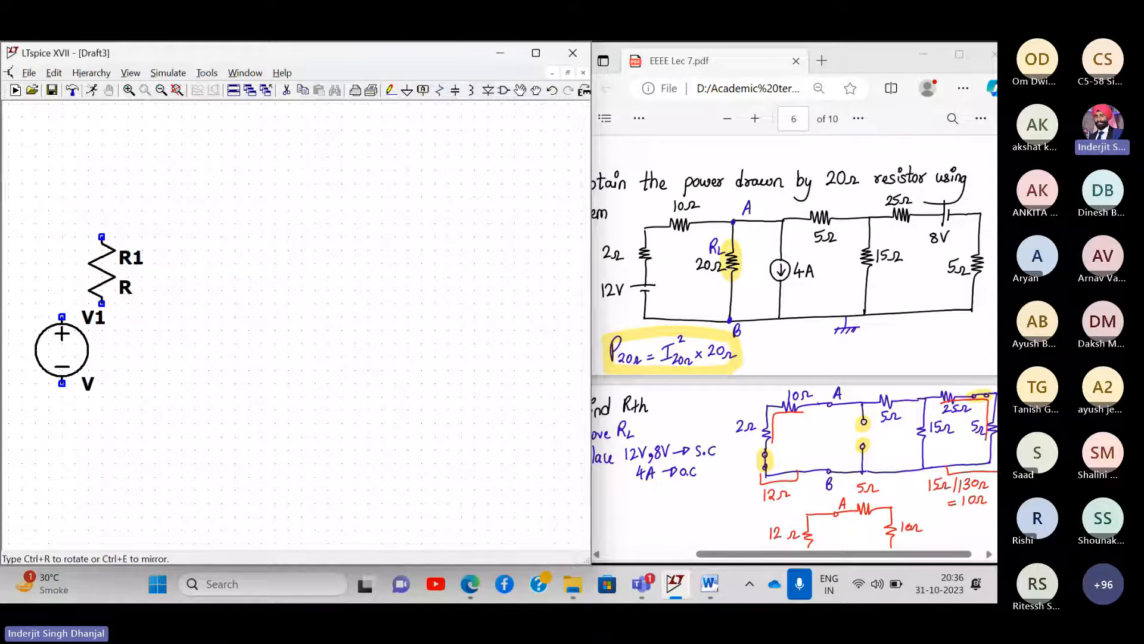
left_click(62, 197)
key("ctrl+r")
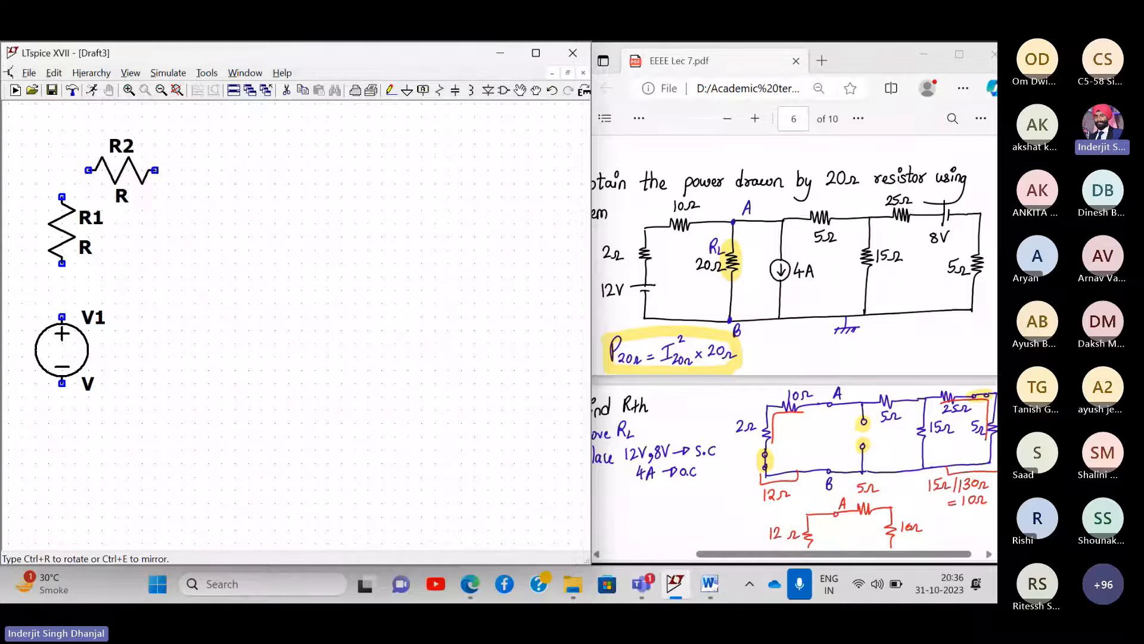
left_click(208, 157)
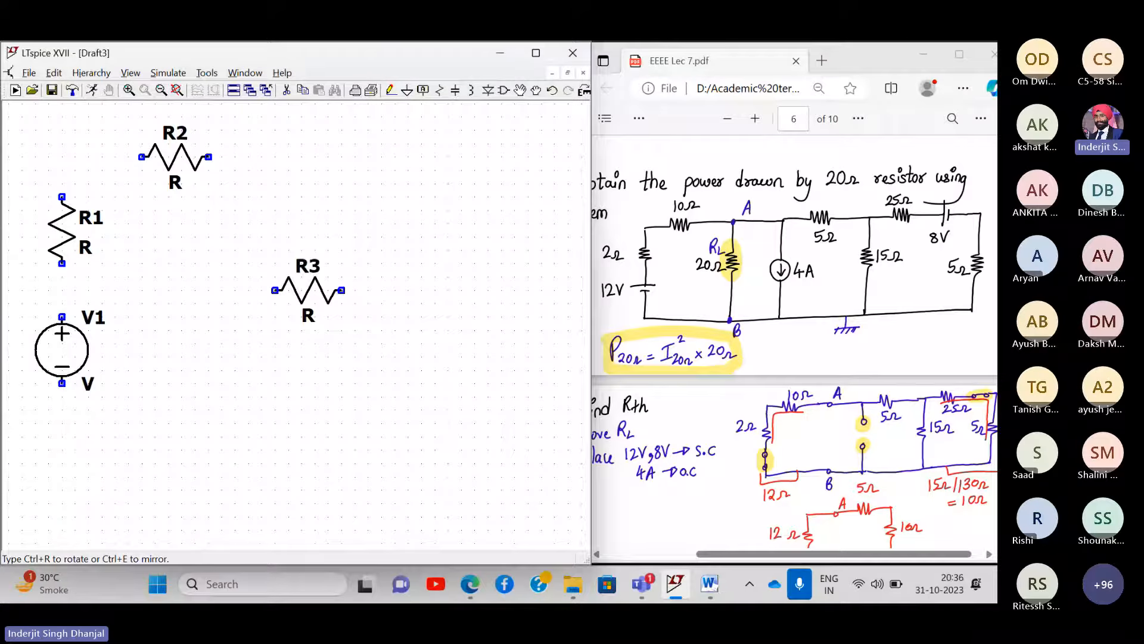
key("ctrl+r")
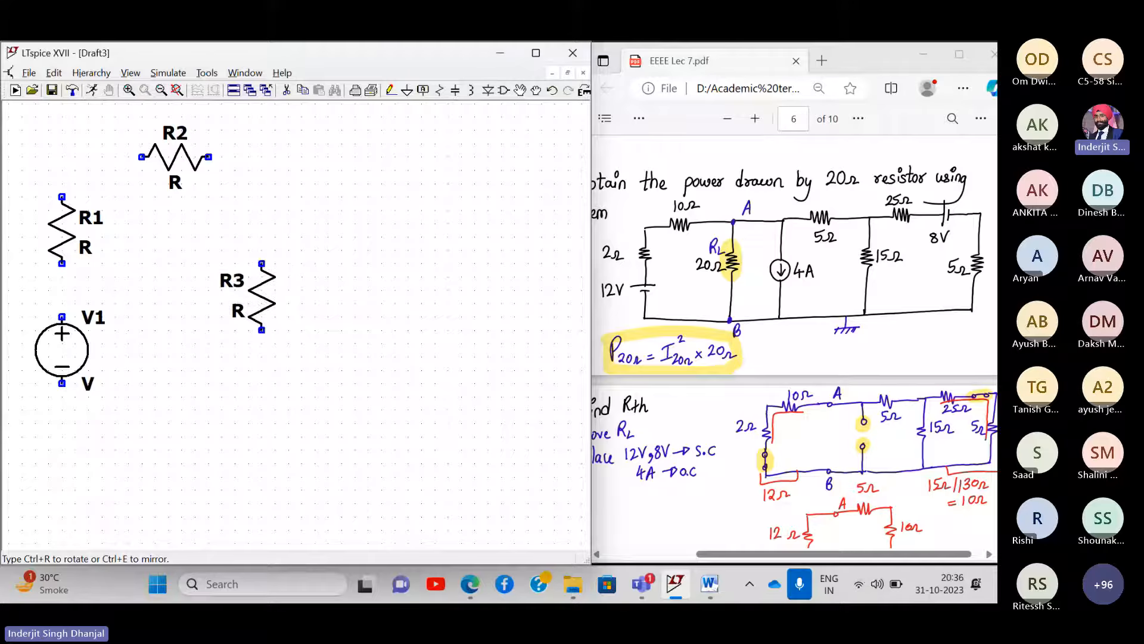
left_click(262, 297)
key("Escape")
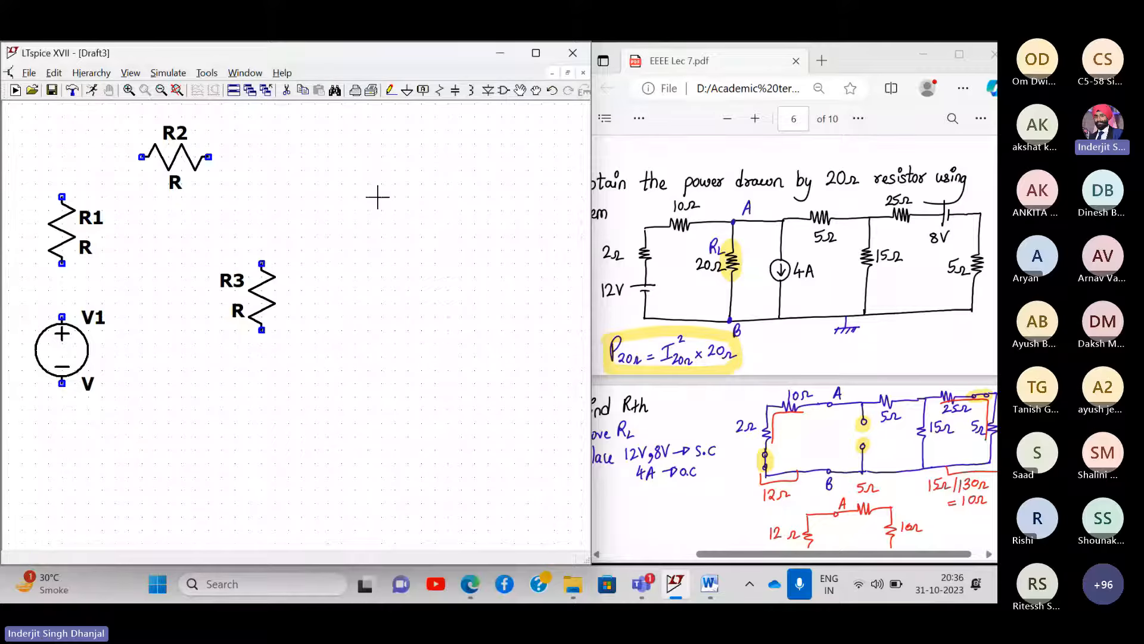
- Place current source I1 beside R3
left_click(507, 95)
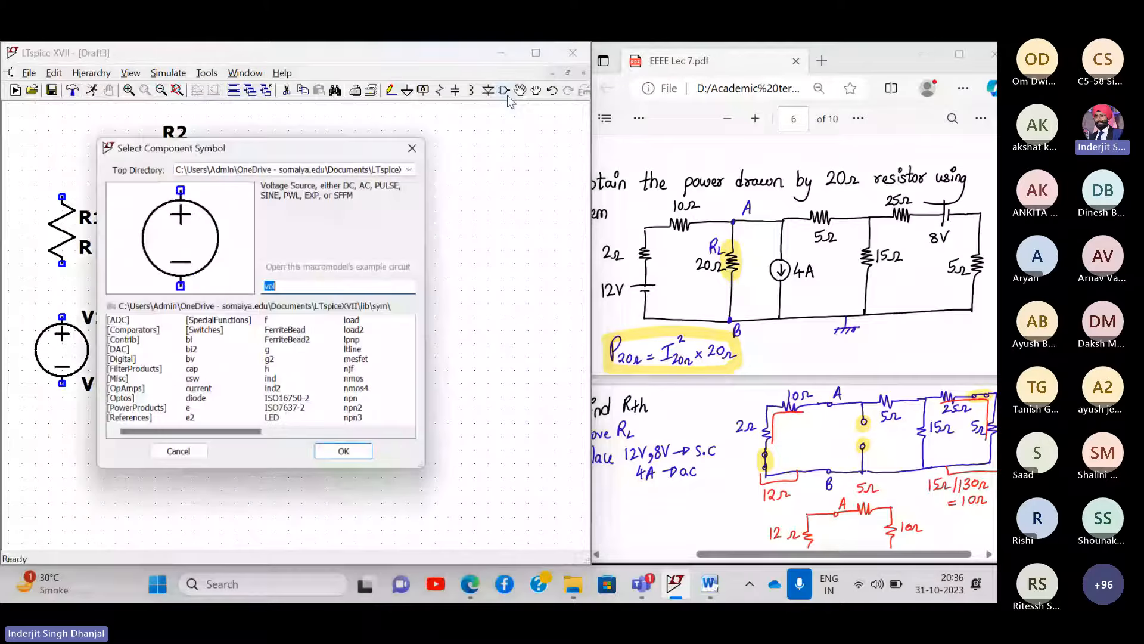
type("current")
key("Return")
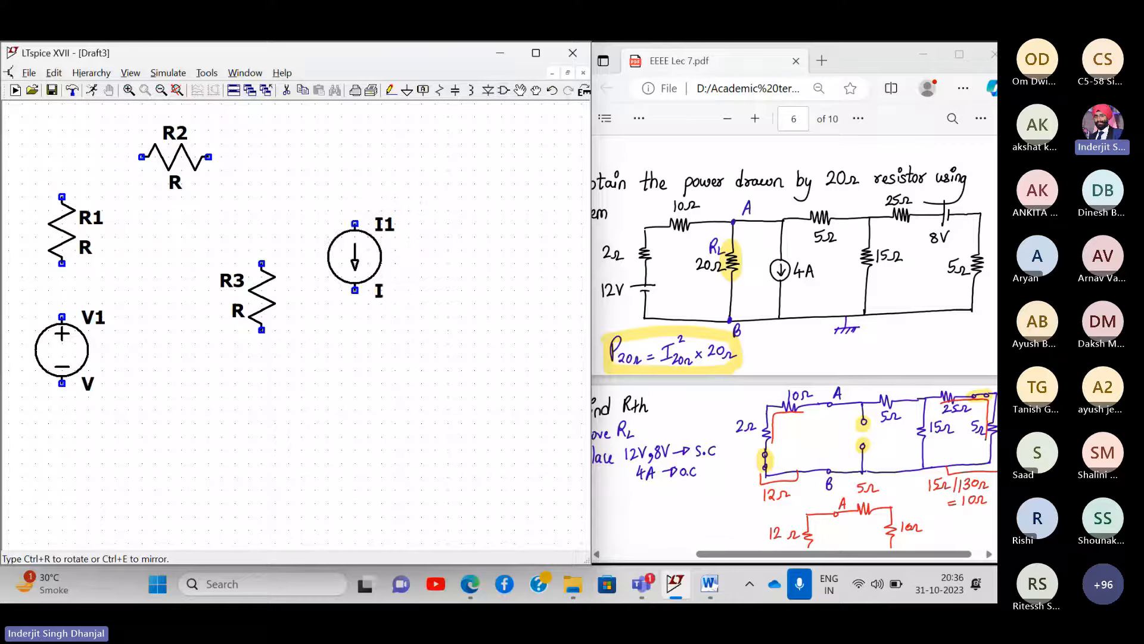
left_click(355, 296)
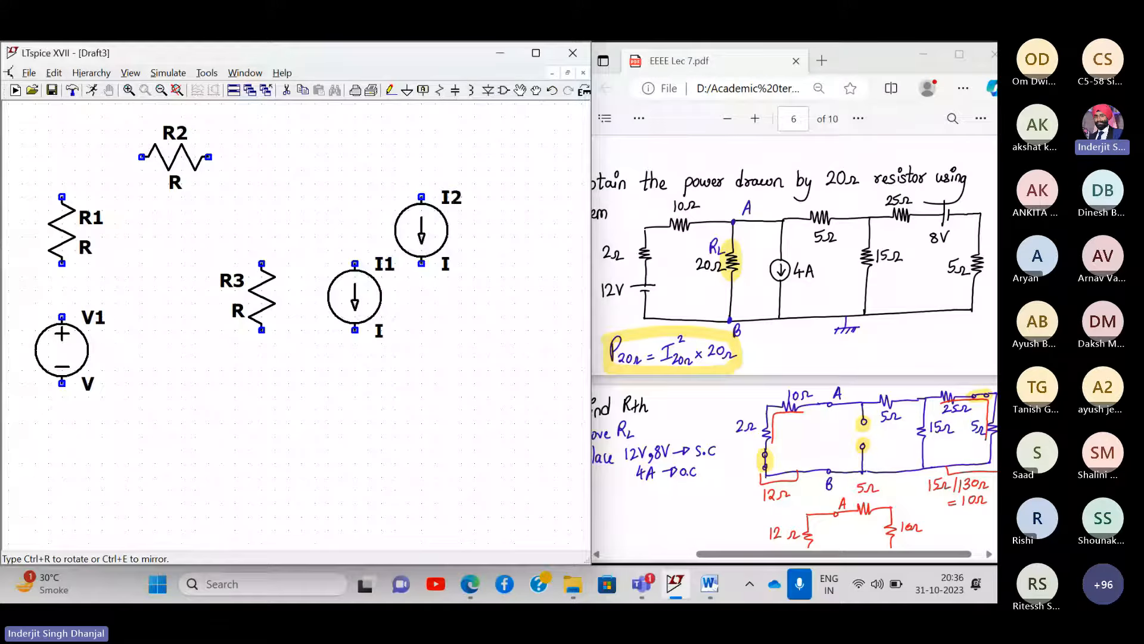
key("Escape")
- Place R4 right of I1, R5 horizontally at the top middle, and R6
left_click_drag(462, 222, 364, 233)
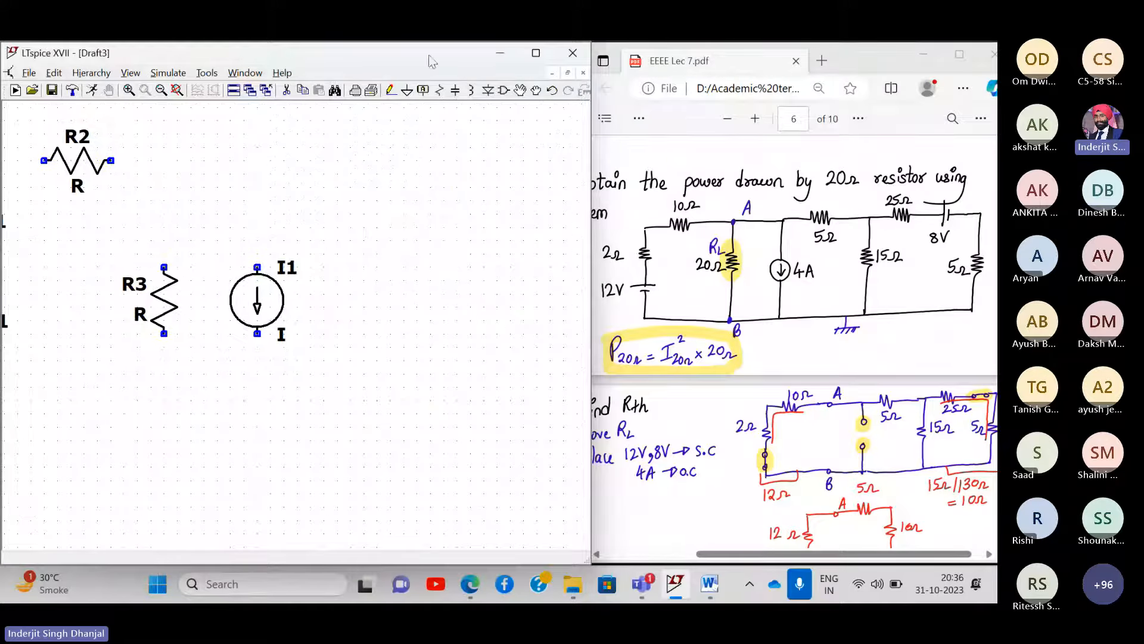
left_click(441, 90)
left_click(431, 300)
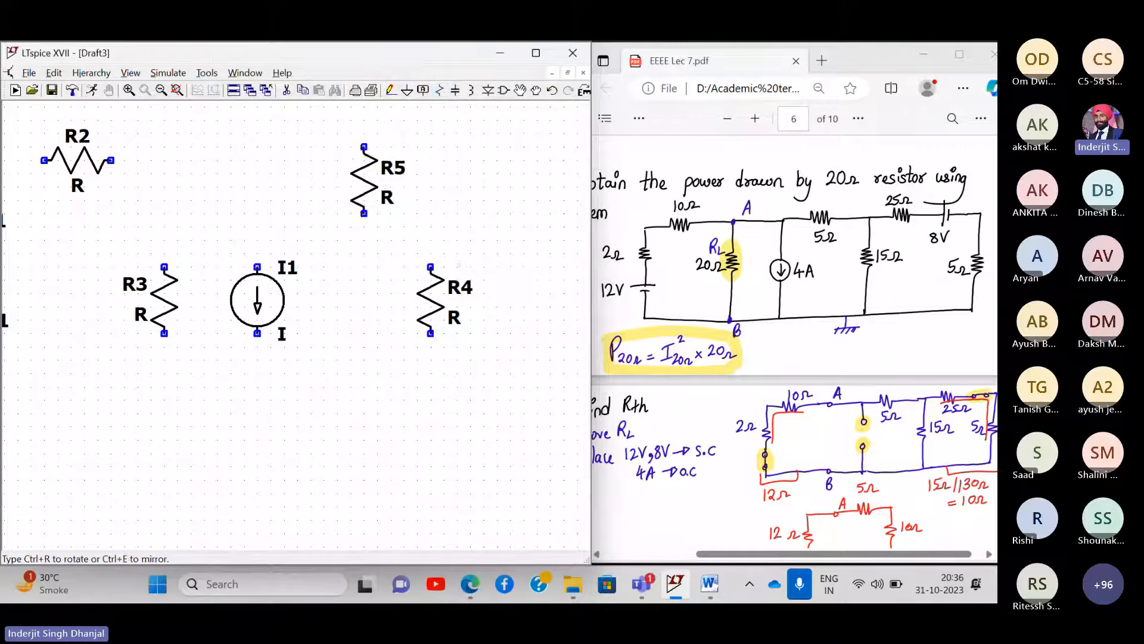
key("ctrl+r")
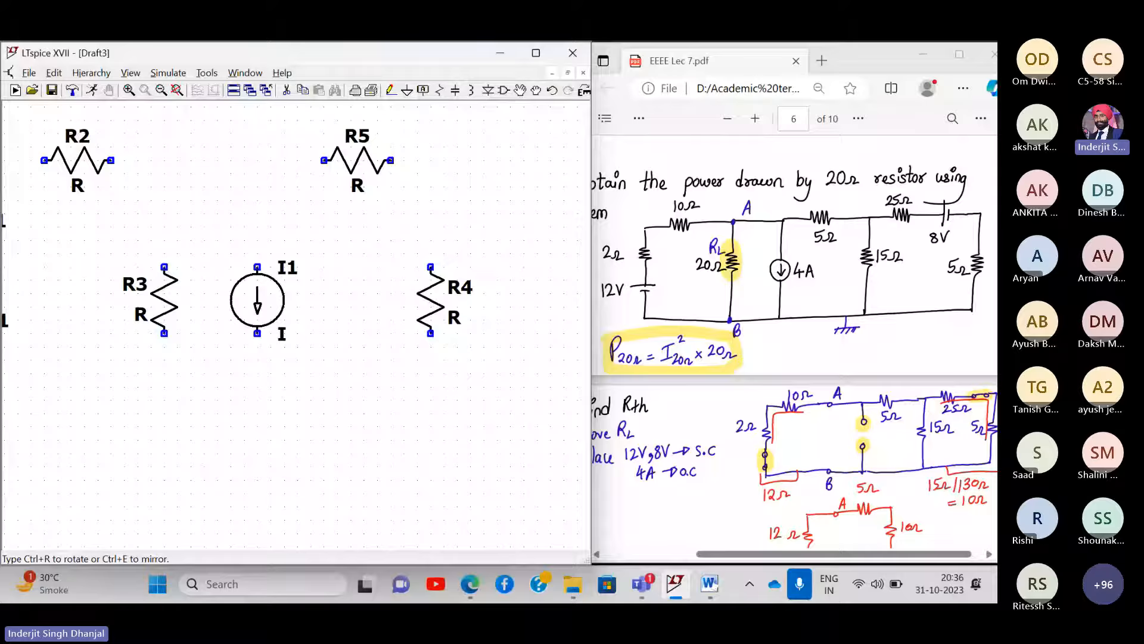
left_click(357, 160)
left_click(437, 200)
key("Escape")
- Move R6 so it sits level with R5 on the right
left_click_drag(441, 206, 331, 247)
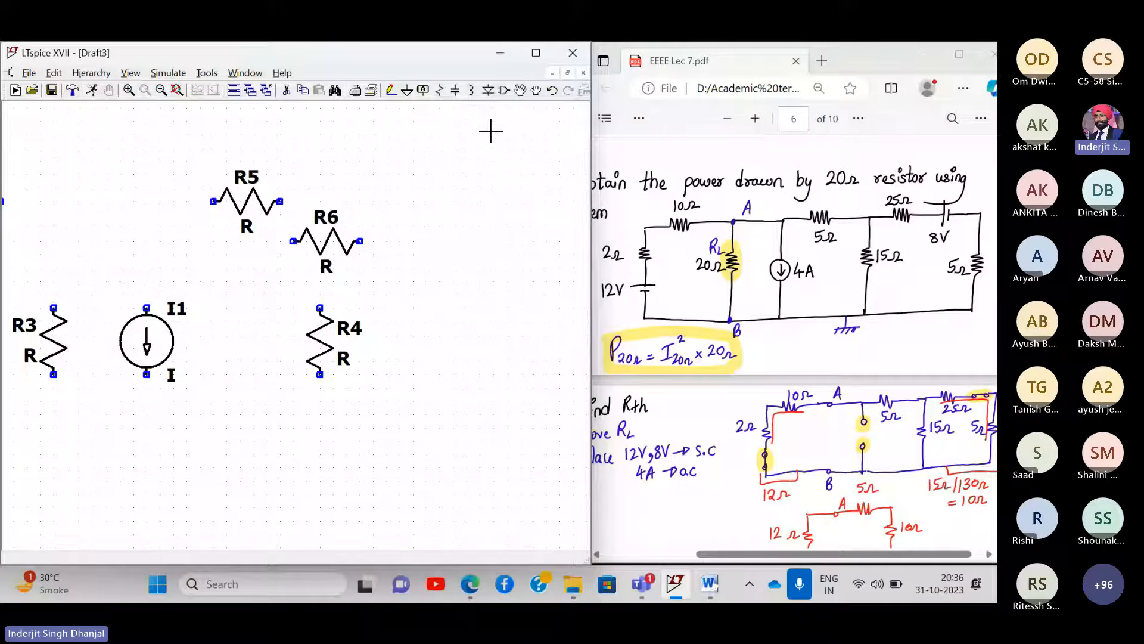
left_click(518, 91)
left_click(326, 240)
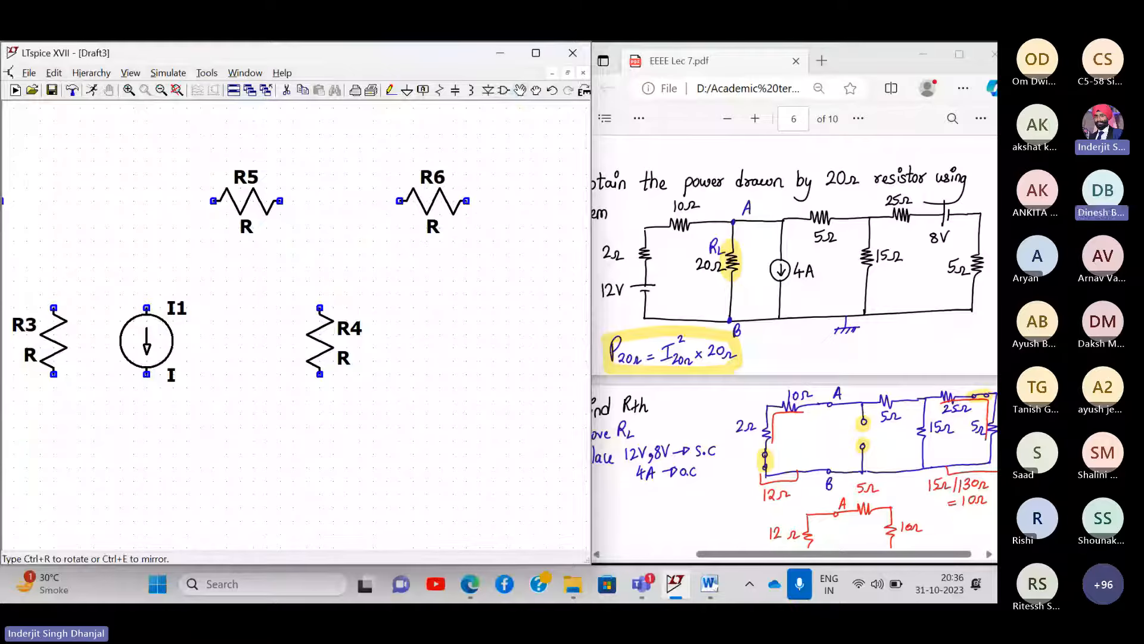
left_click(433, 201)
key("Escape")
- Place voltage source V2 horizontally right of R6 and resistor R7 at the far right
left_click_drag(494, 304, 416, 293)
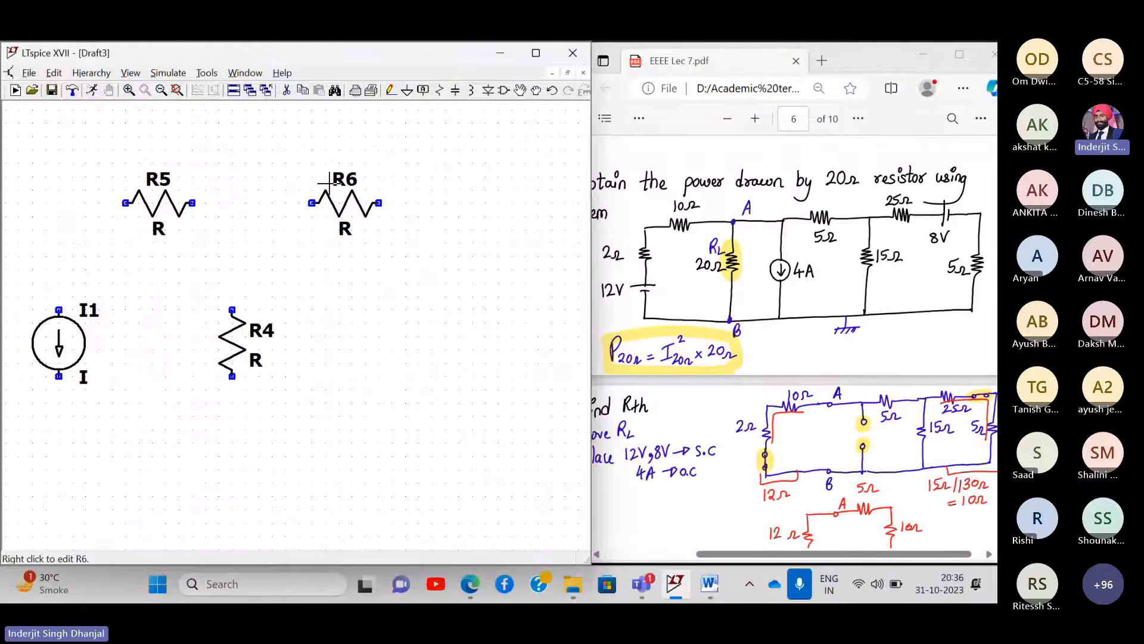
left_click(510, 96)
type("vol")
key("Return")
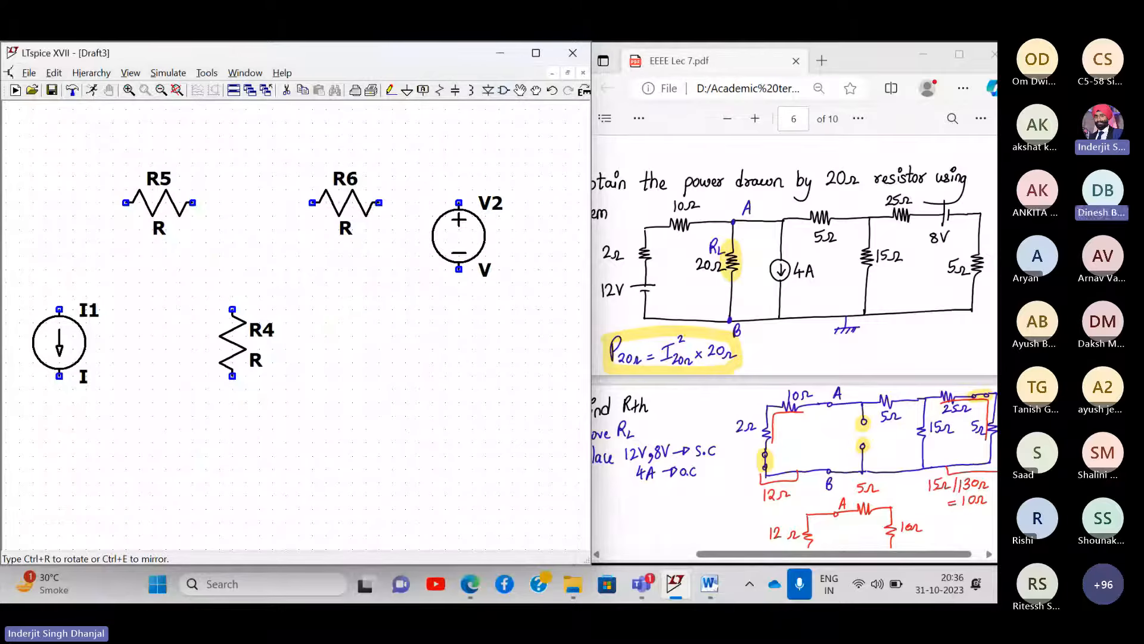
key("ctrl+r")
key("ctrl+r")
key("ctrl+r")
left_click(492, 203)
left_click(440, 91)
left_click(551, 342)
key("Escape")
left_click(177, 91)
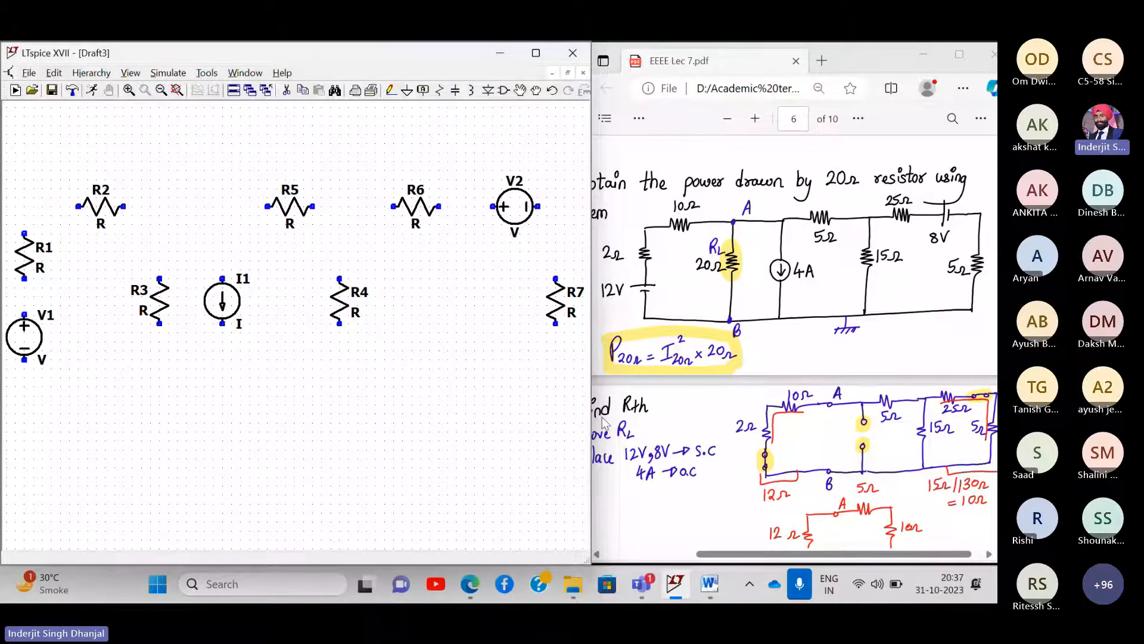
- Wire R7, R2, R1 and V1 into one closed loop along the top and bottom rails
left_click(391, 91)
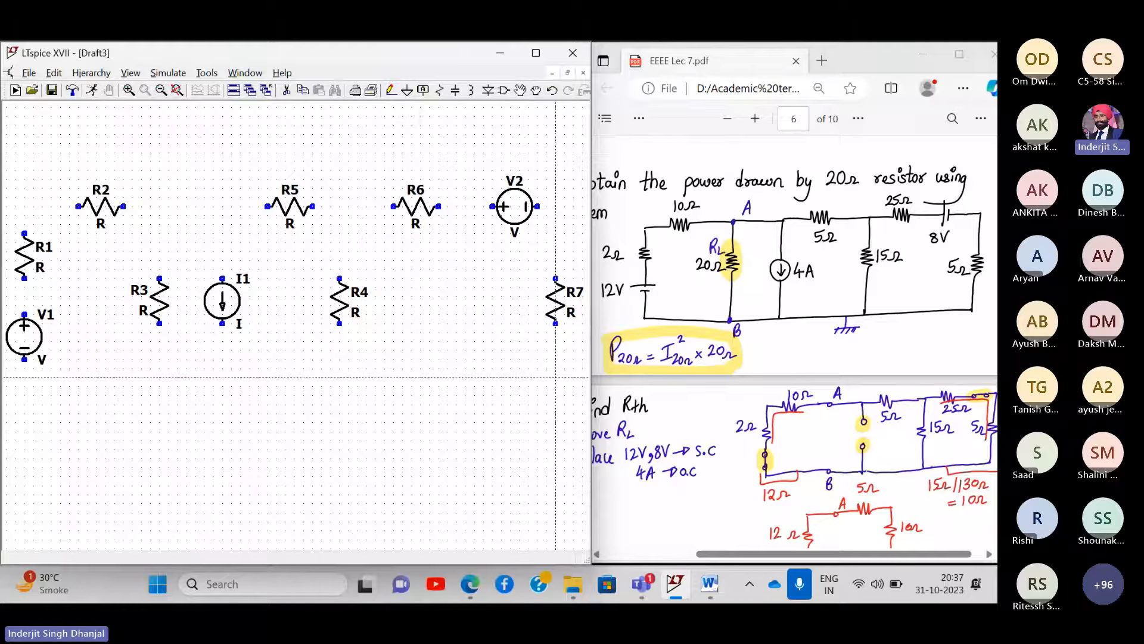
left_click(555, 379)
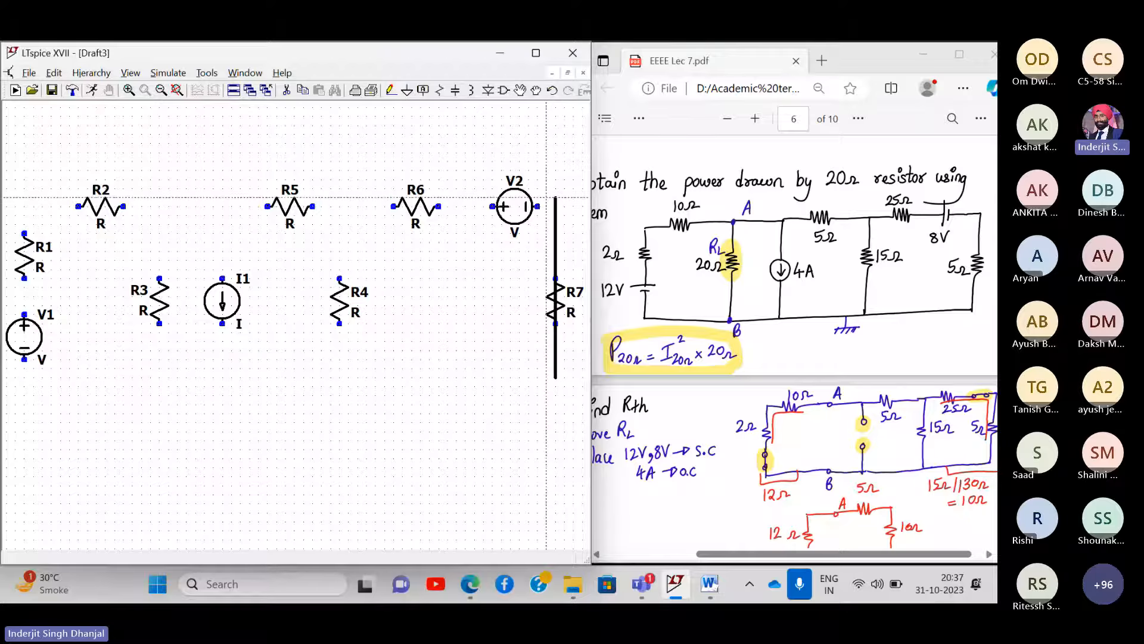
left_click(122, 206)
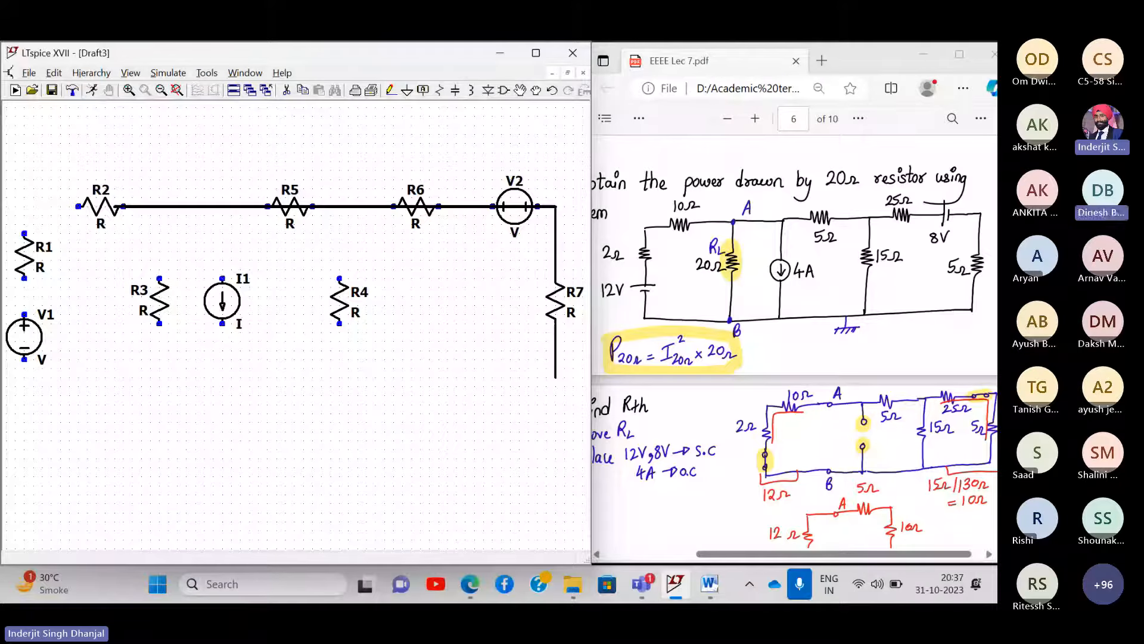
left_click(78, 206)
left_click(24, 393)
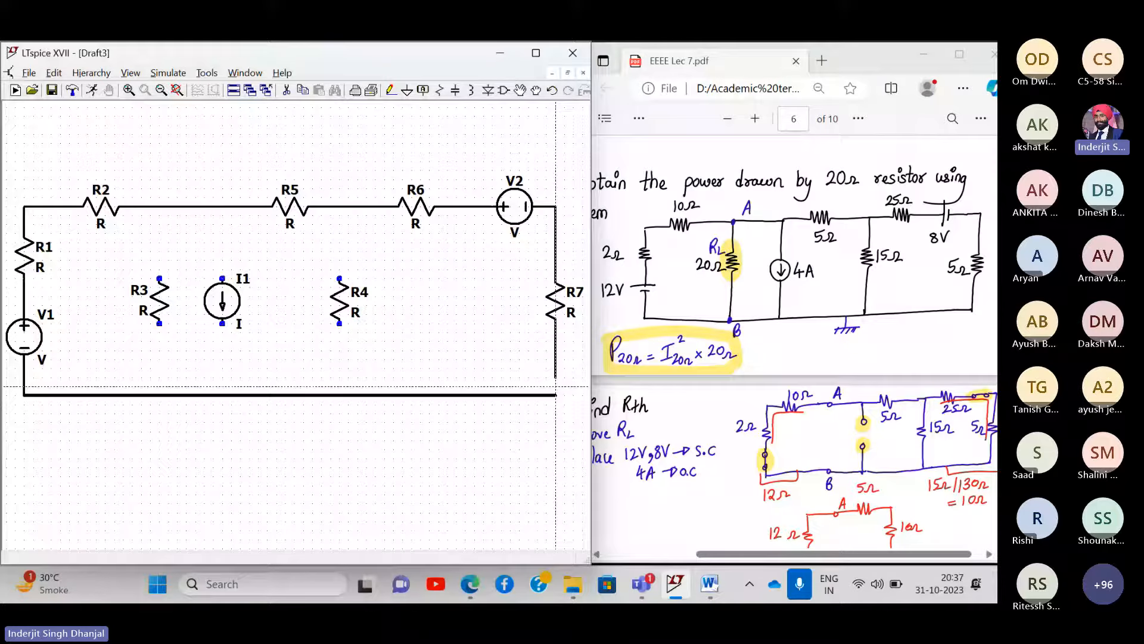
left_click(555, 386)
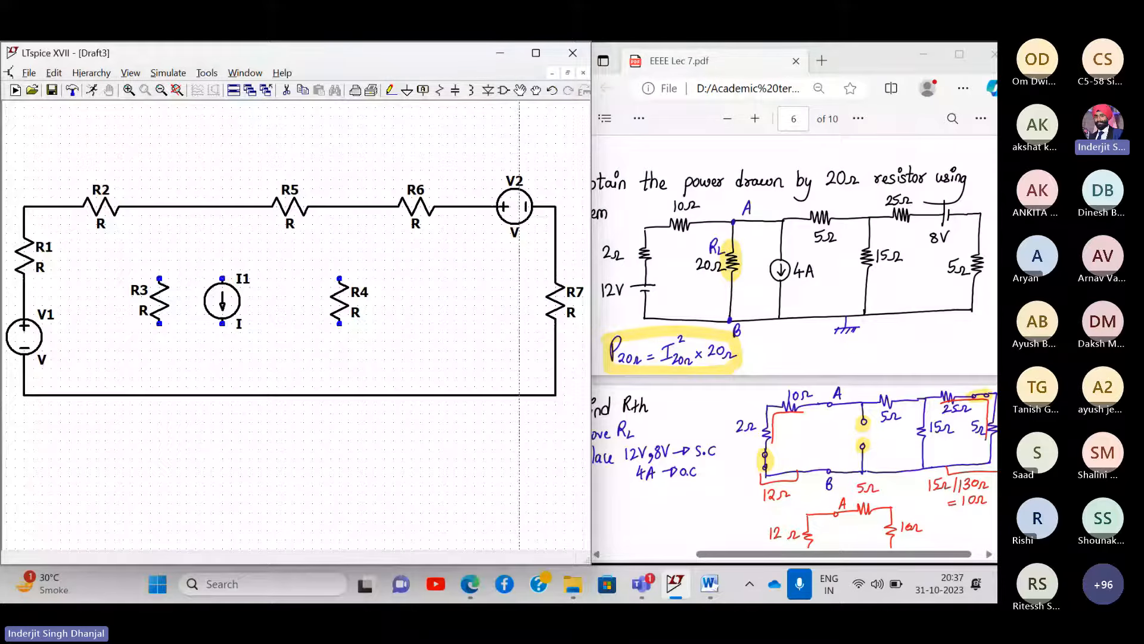
- Connect R3, I1 and R4 as parallel branches between the top and bottom rails
left_click(340, 207)
left_click(340, 395)
left_click(222, 207)
left_click(222, 395)
left_click(159, 207)
left_click(159, 395)
left_click(868, 73)
scroll(767, 227, "left", 1)
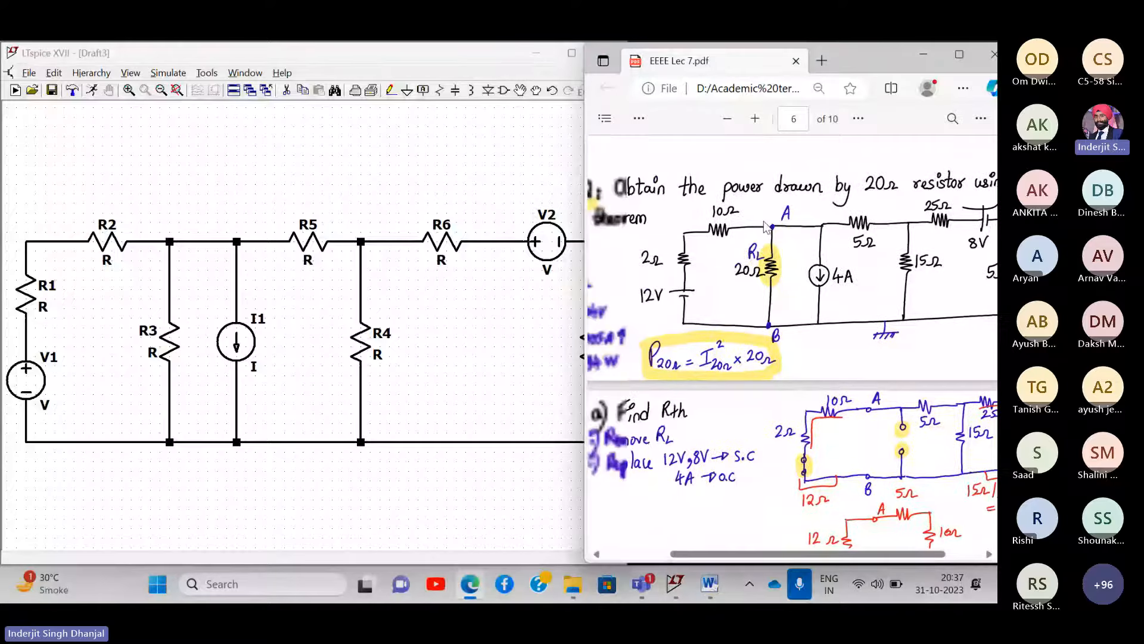
scroll(764, 225, "right", 2)
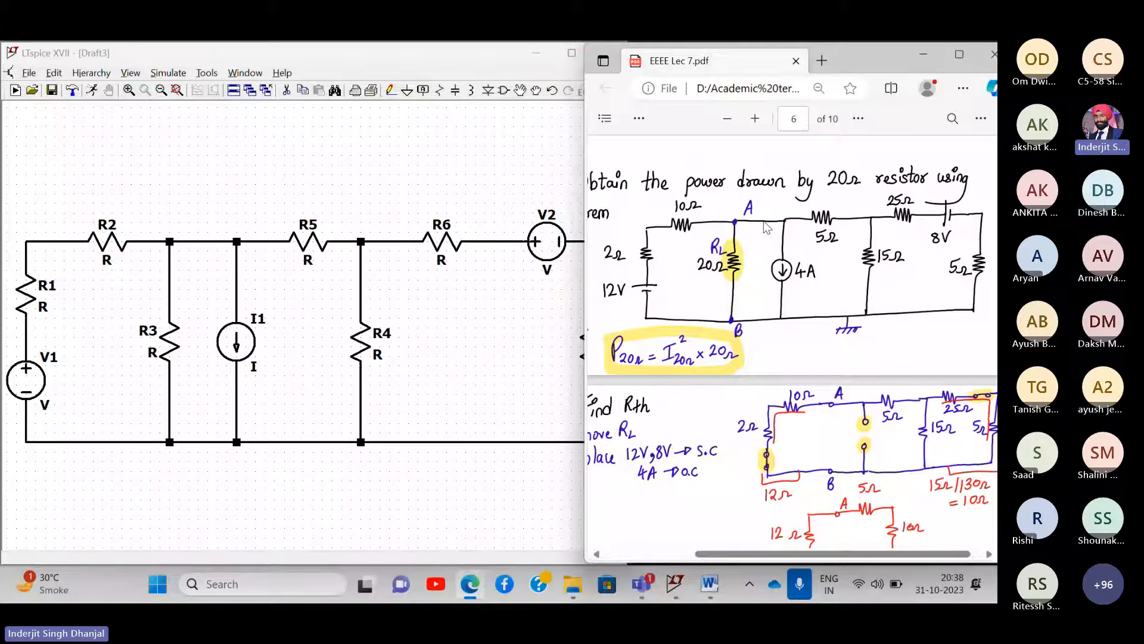
left_click(496, 63)
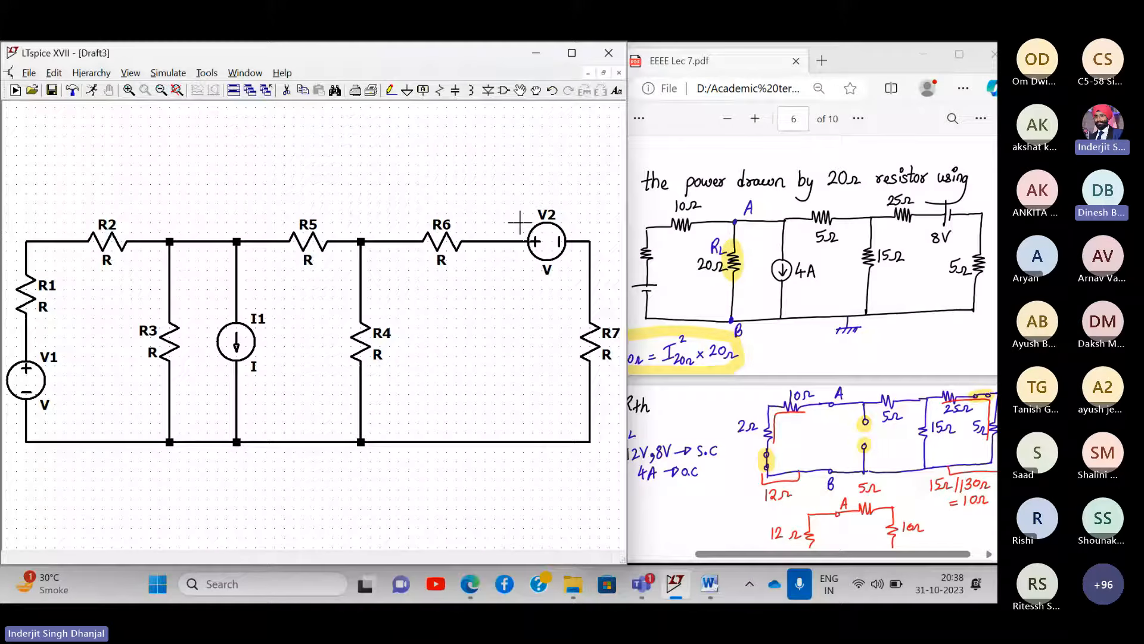
scroll(692, 214, "left", 2)
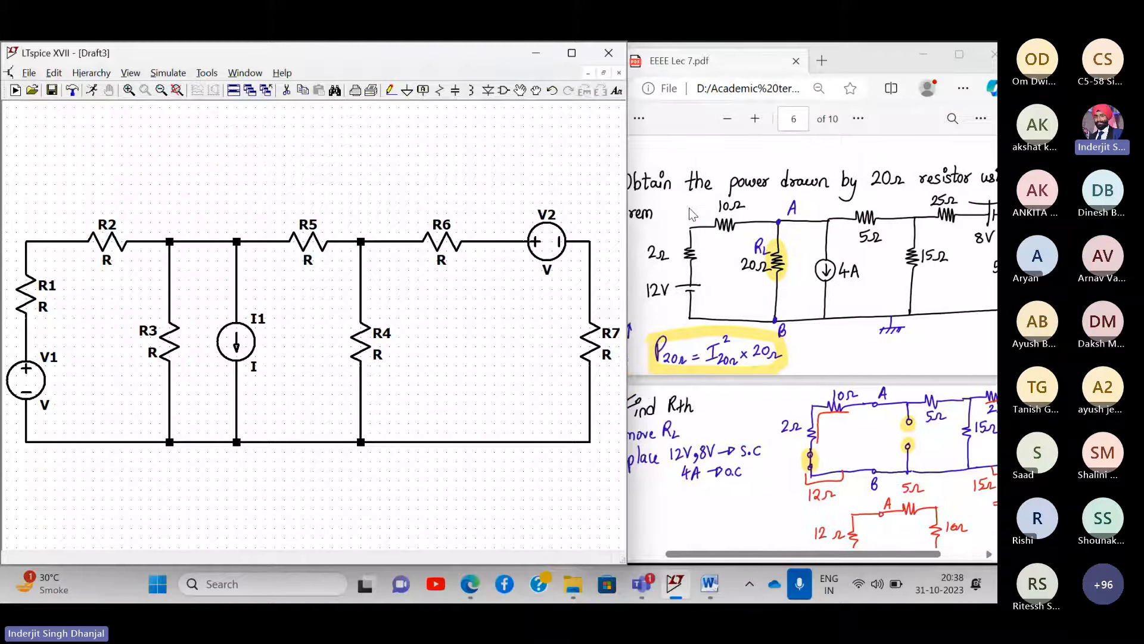
scroll(441, 161, "down", 1)
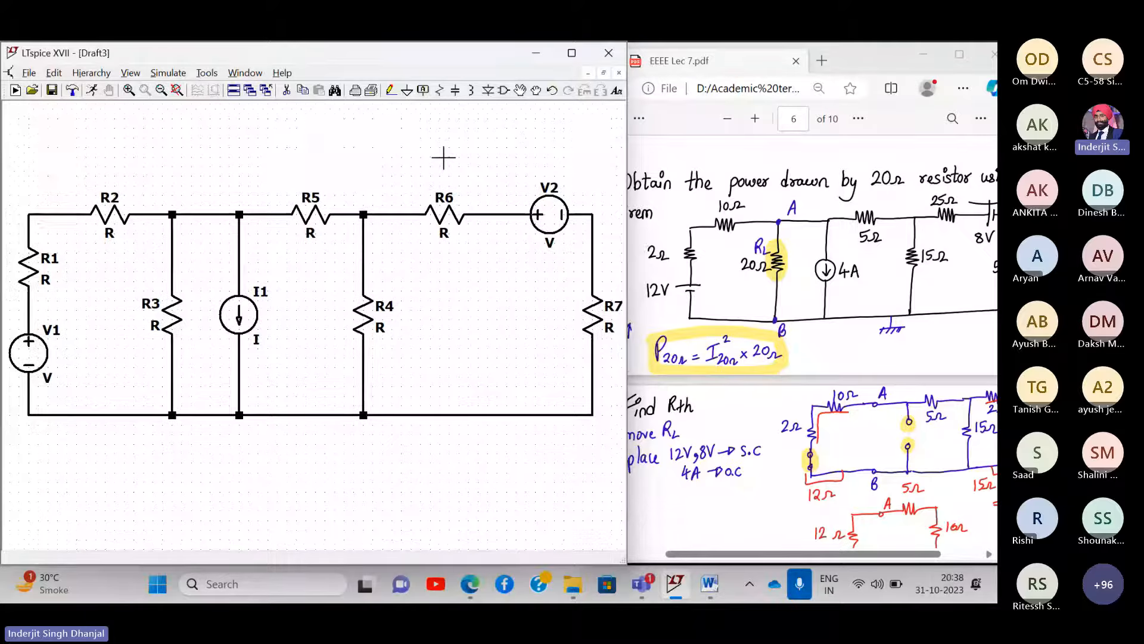
left_click_drag(445, 156, 443, 158)
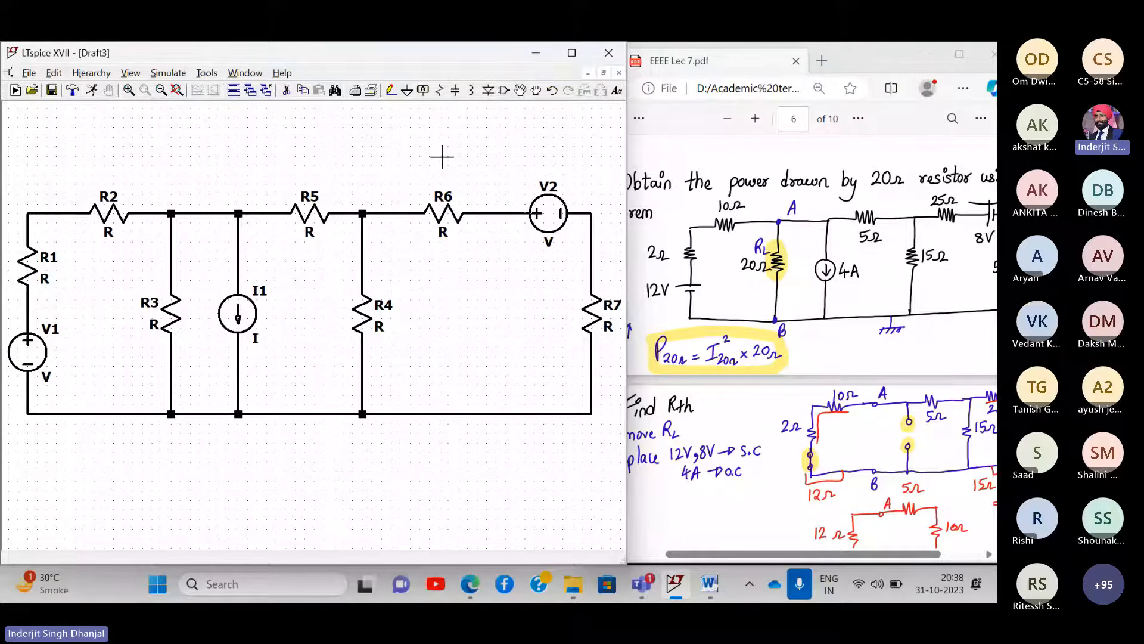
left_click(443, 91)
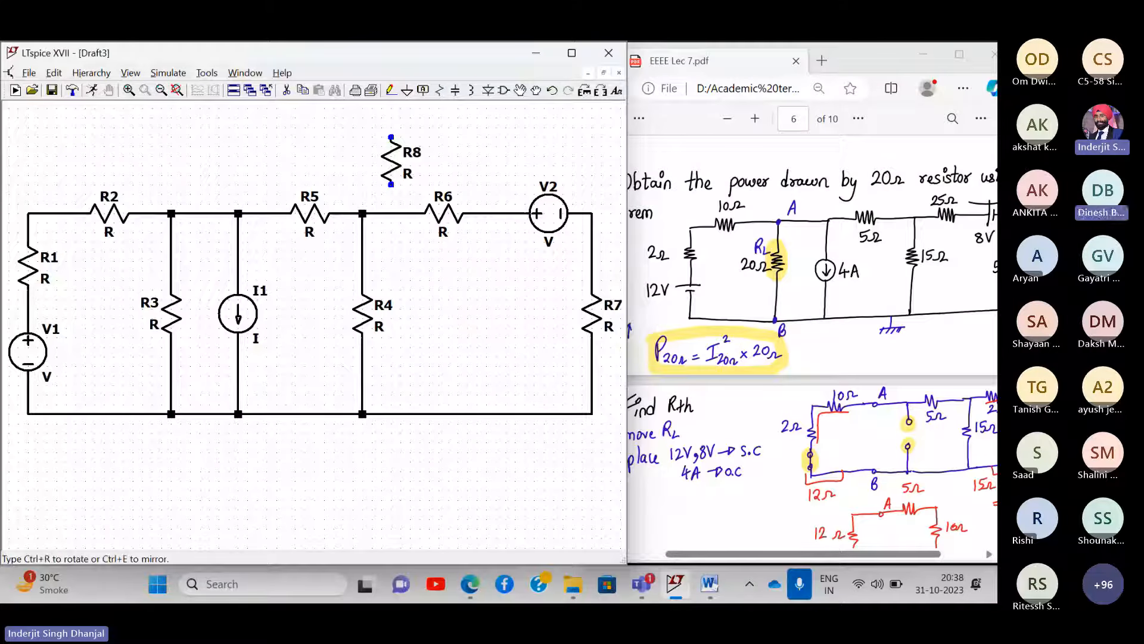
key("ctrl+r")
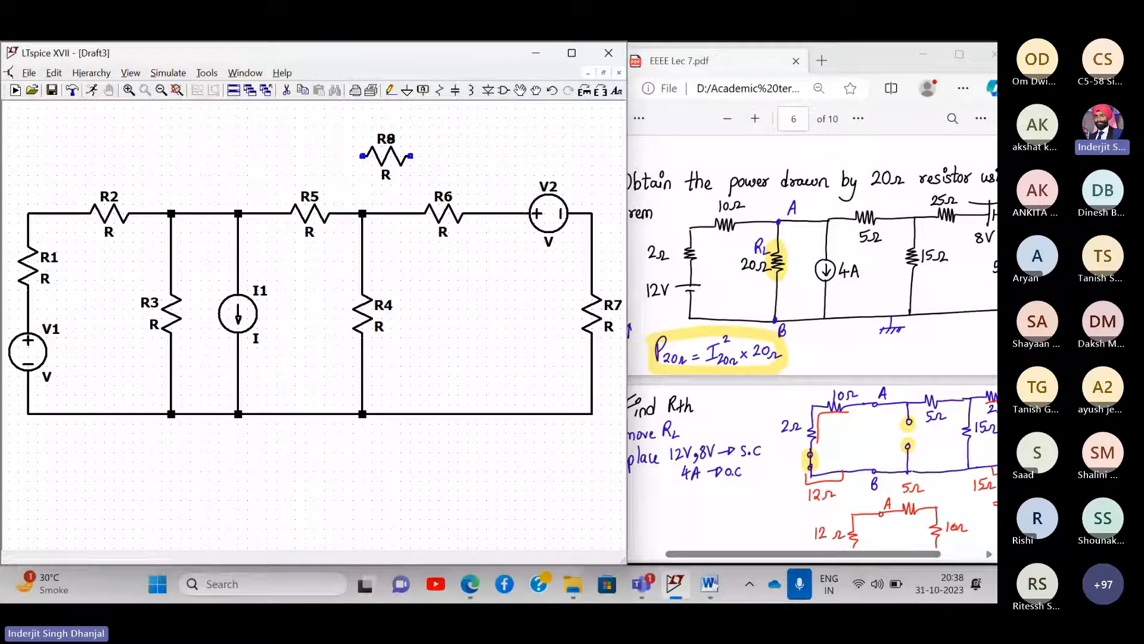
left_click(386, 156)
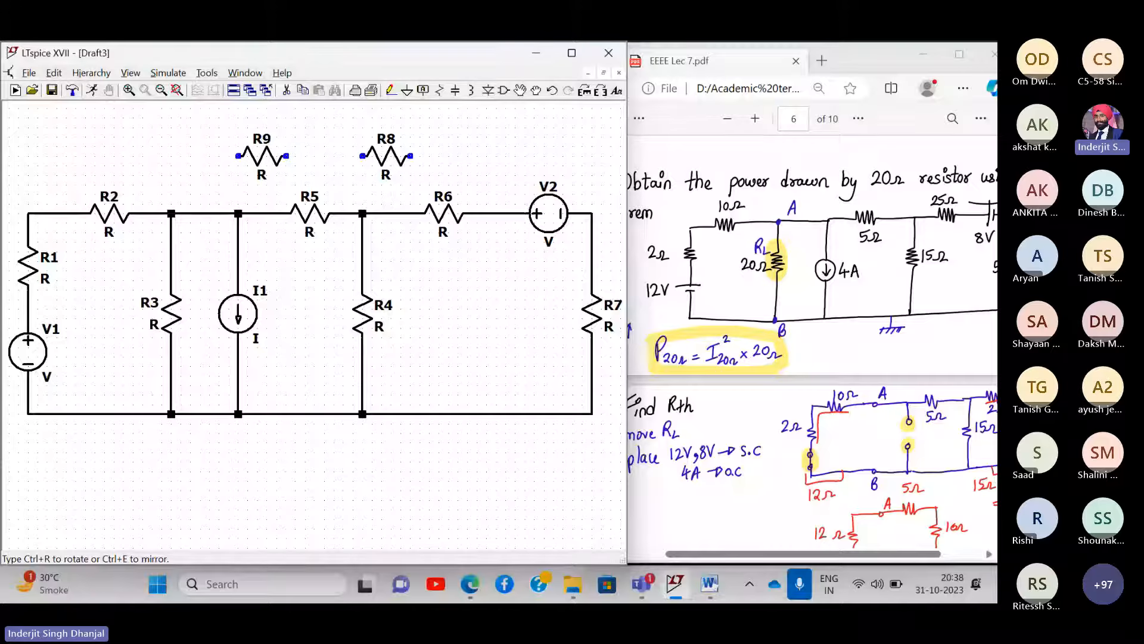
key("Escape")
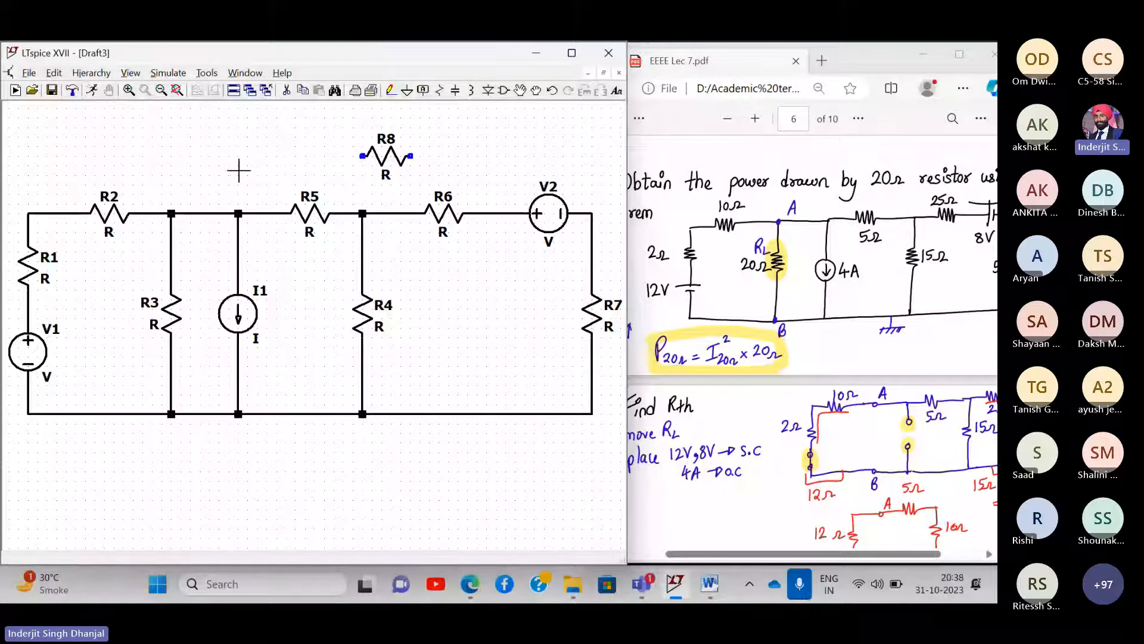
key("Delete")
left_click(376, 160)
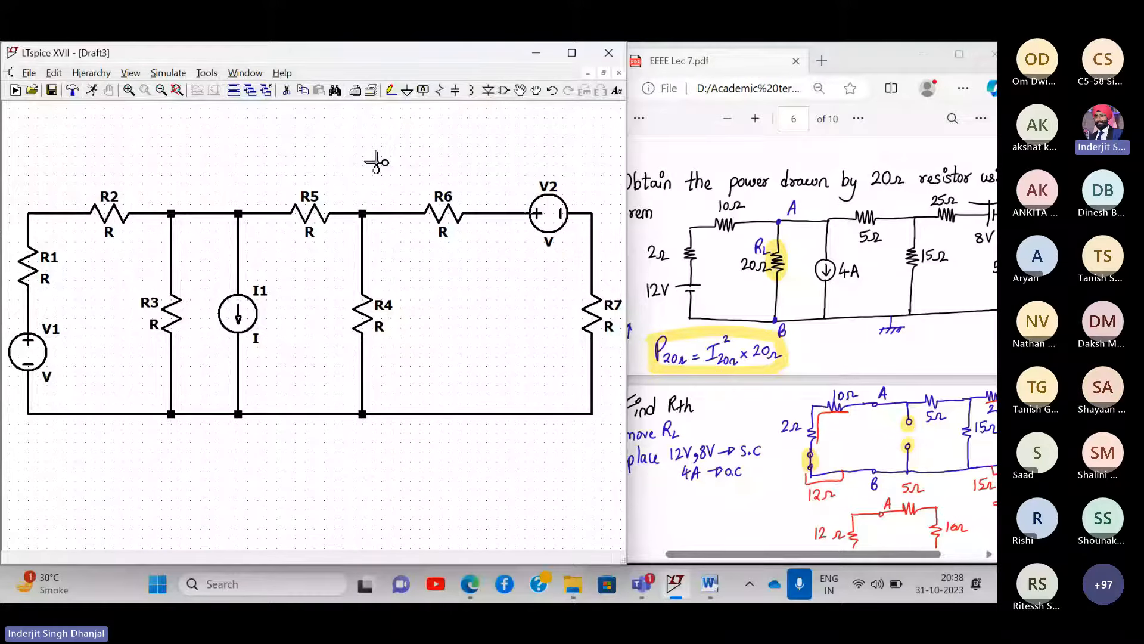
left_click(287, 91)
left_click(394, 213)
left_click(390, 90)
left_click(362, 214)
left_click(420, 213)
key("Escape")
right_click(28, 352)
- Enter 12 as V1's DC voltage value
type("12")
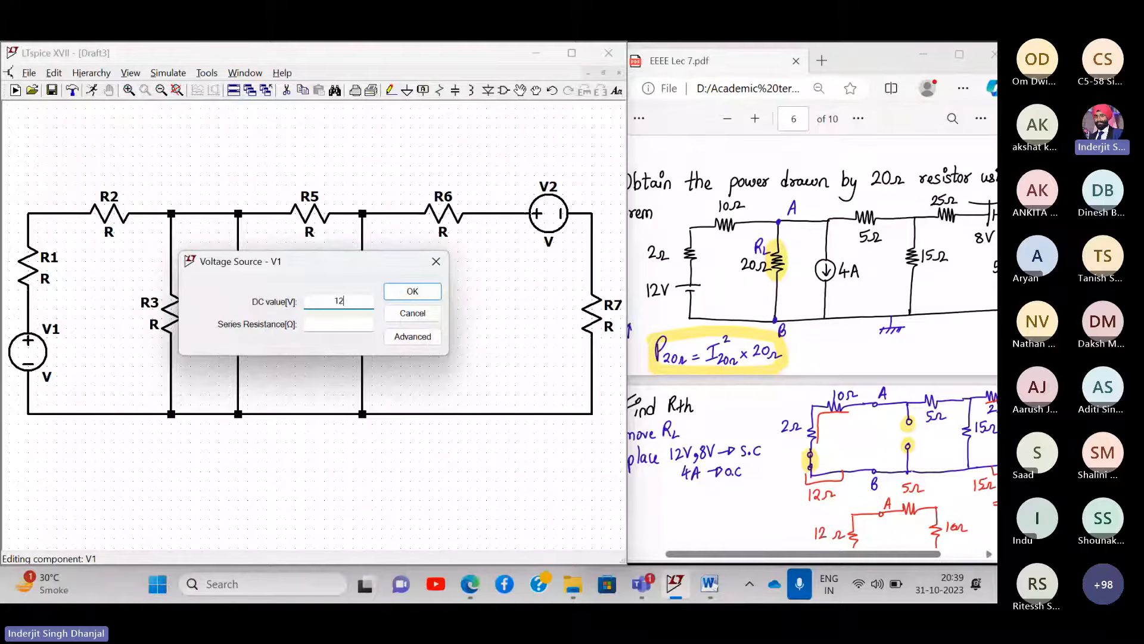
key("Return")
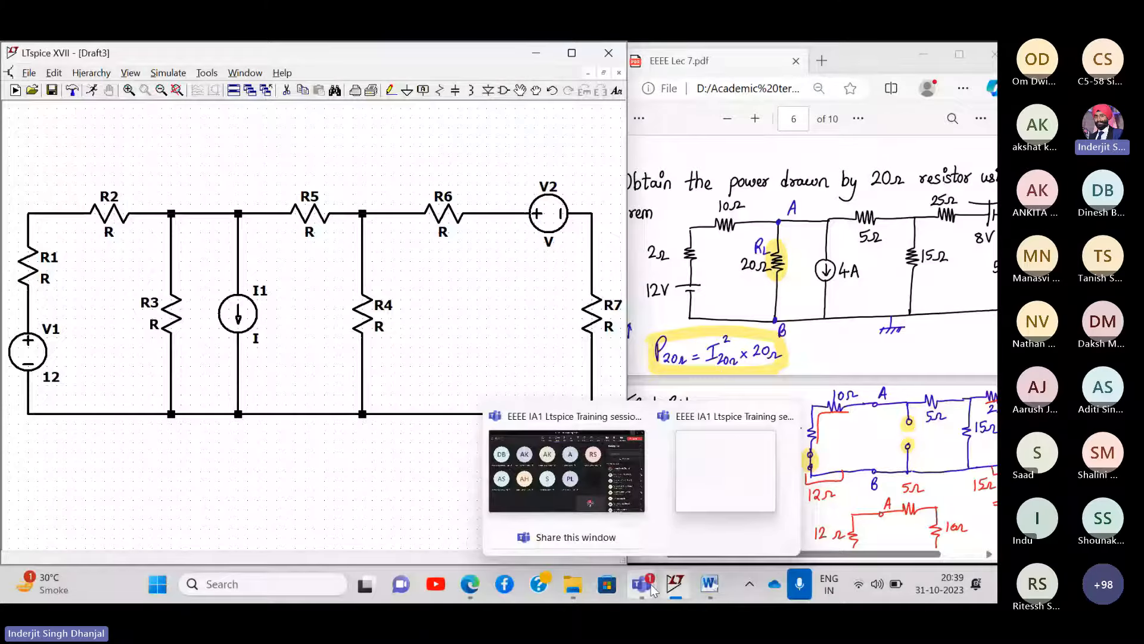
left_click(505, 90)
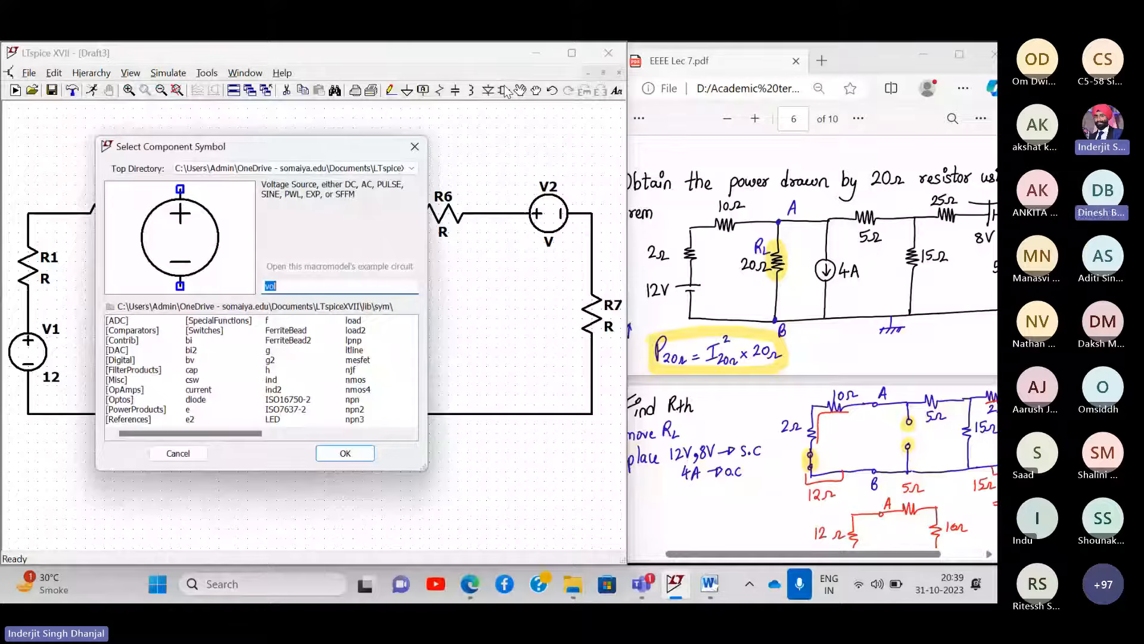
type("vol")
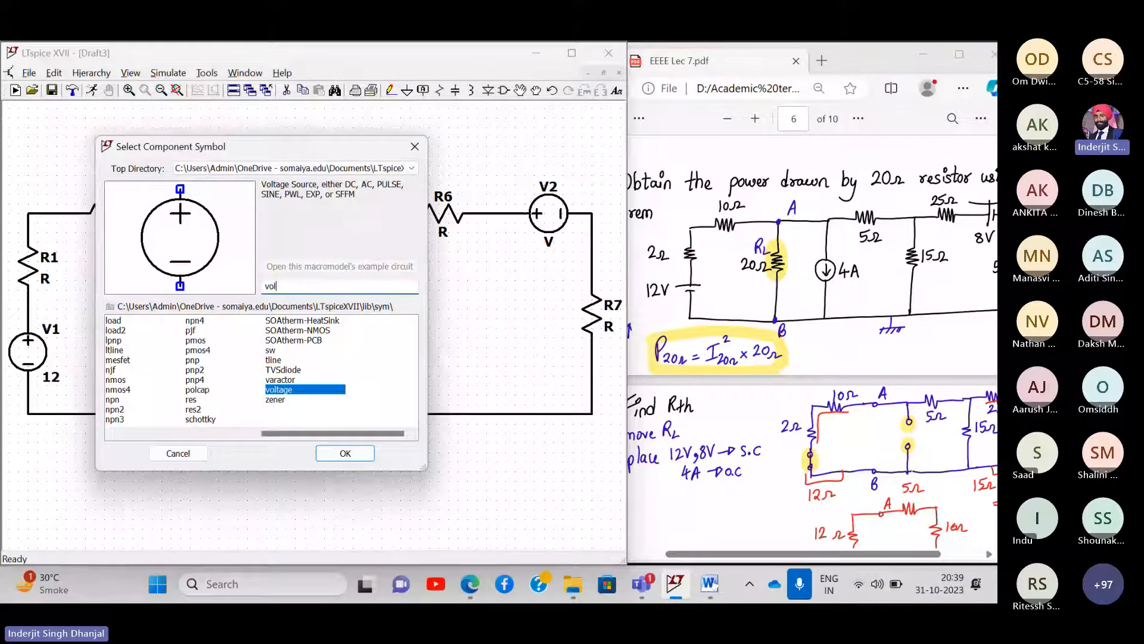
key("Return")
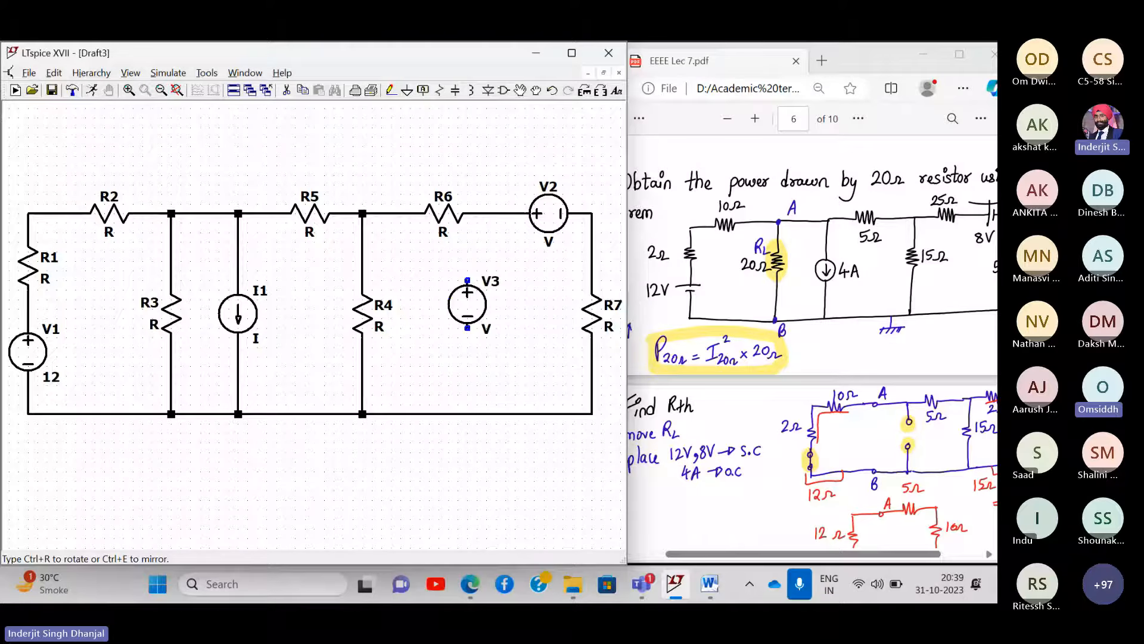
key("Escape")
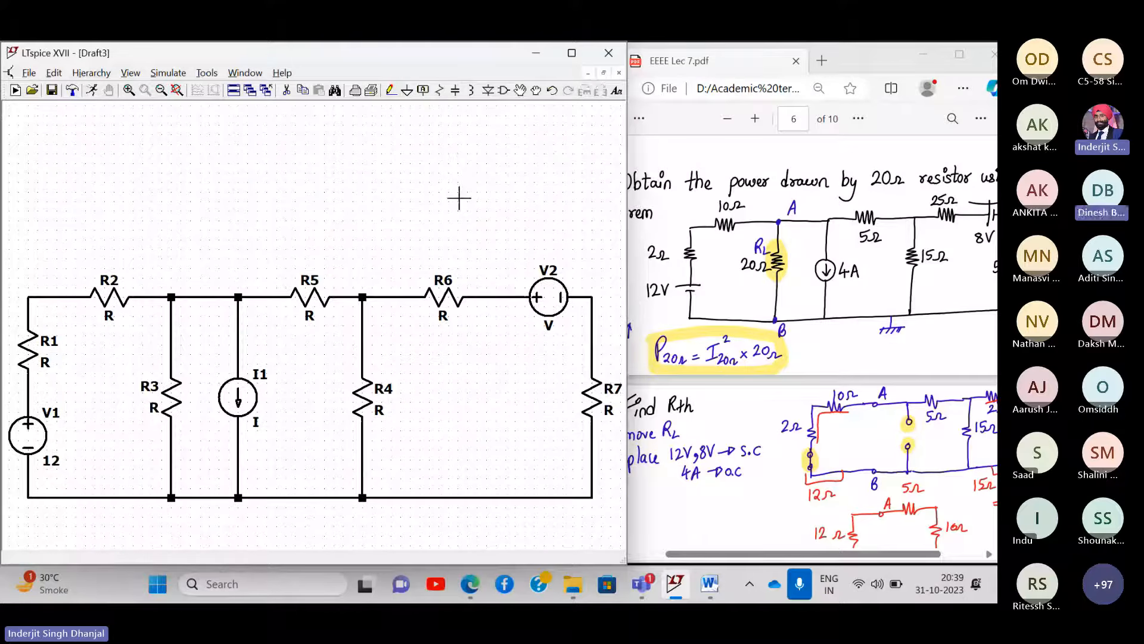
left_click_drag(459, 198, 478, 132)
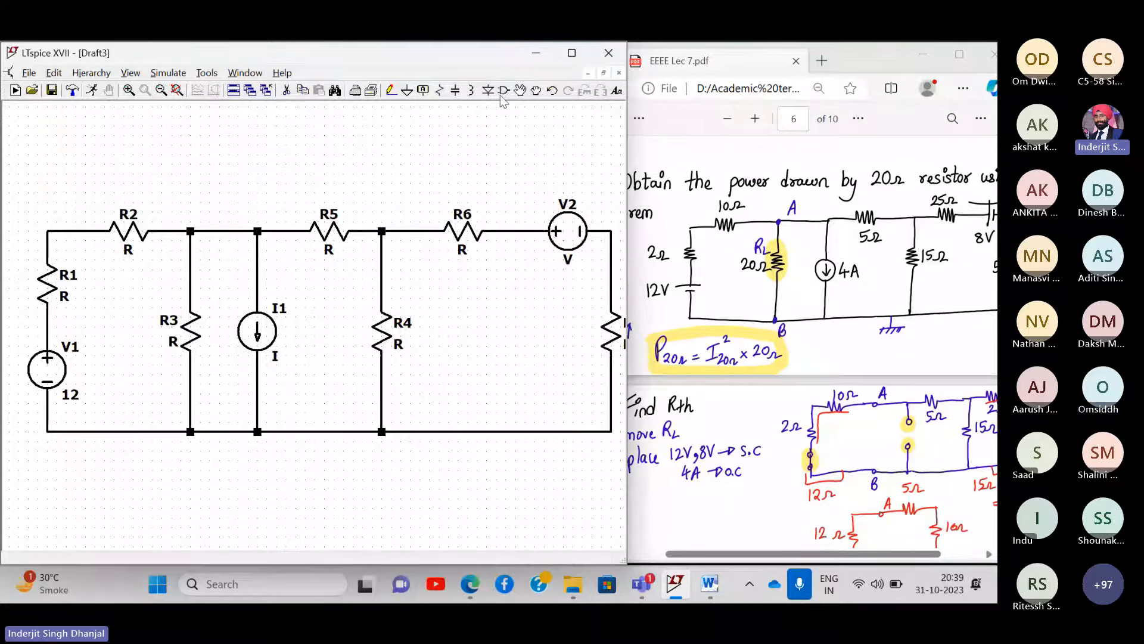
left_click(502, 92)
type("curren")
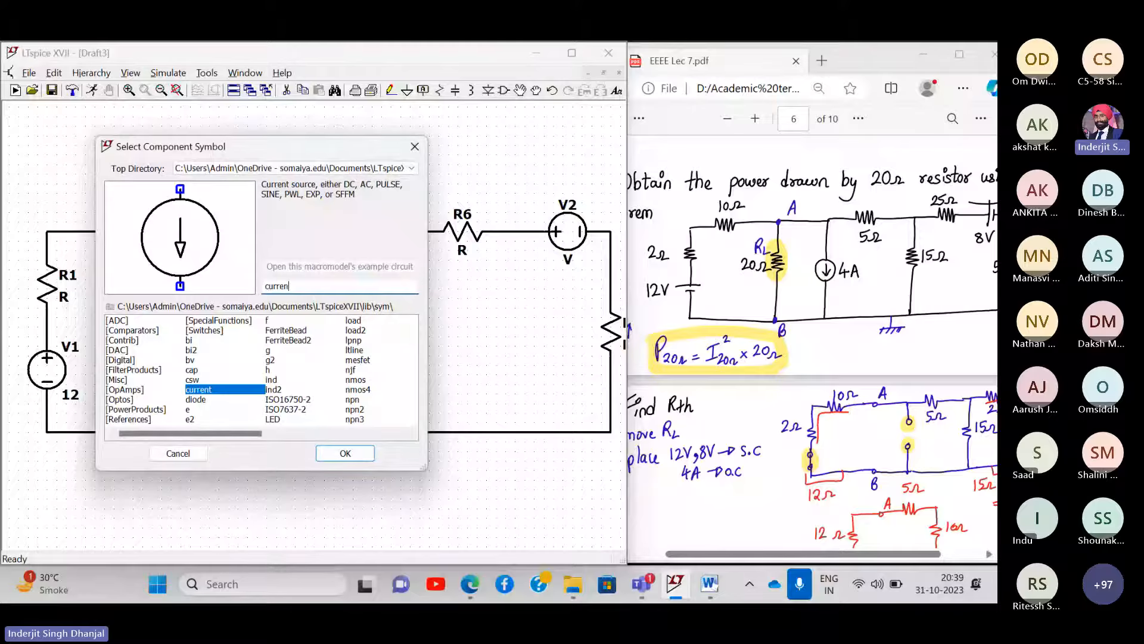
key("Return")
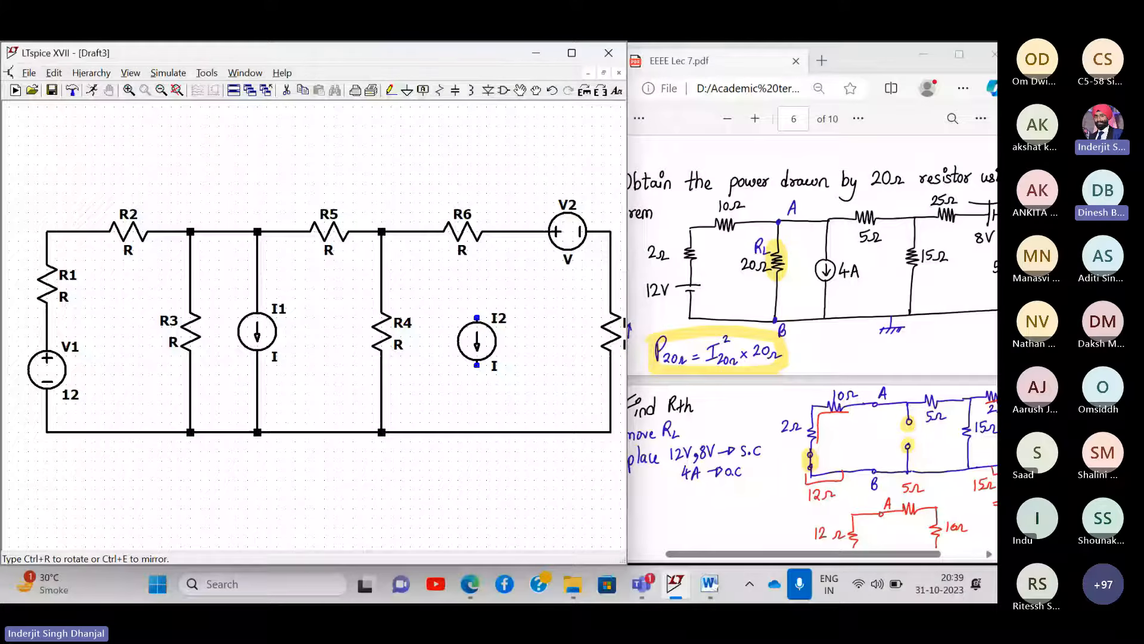
key("Escape")
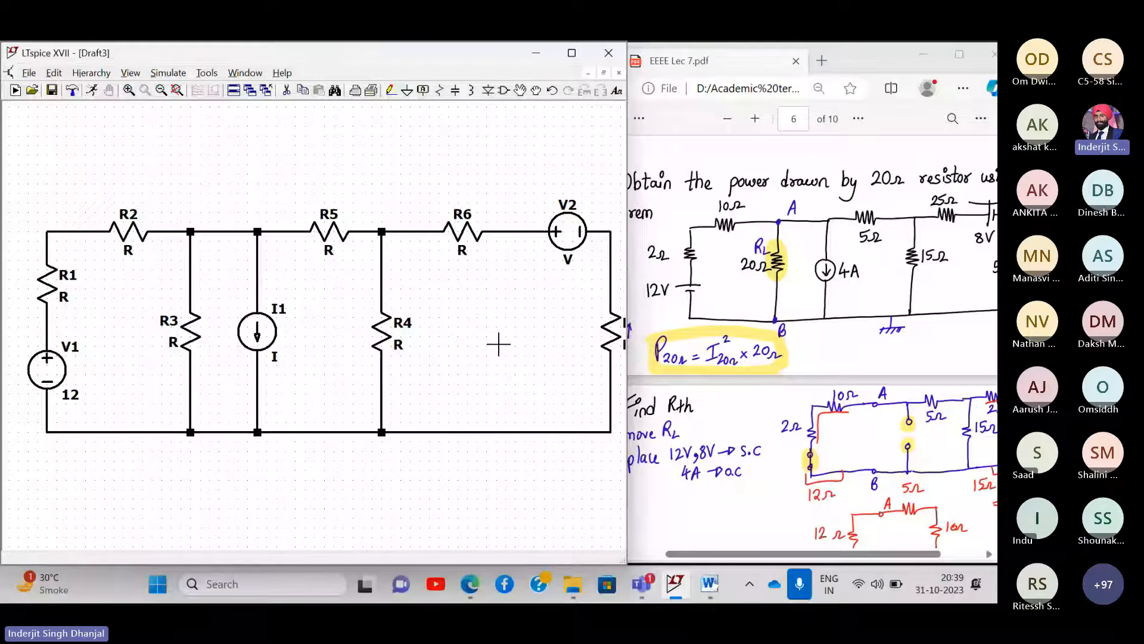
left_click_drag(499, 343, 481, 318)
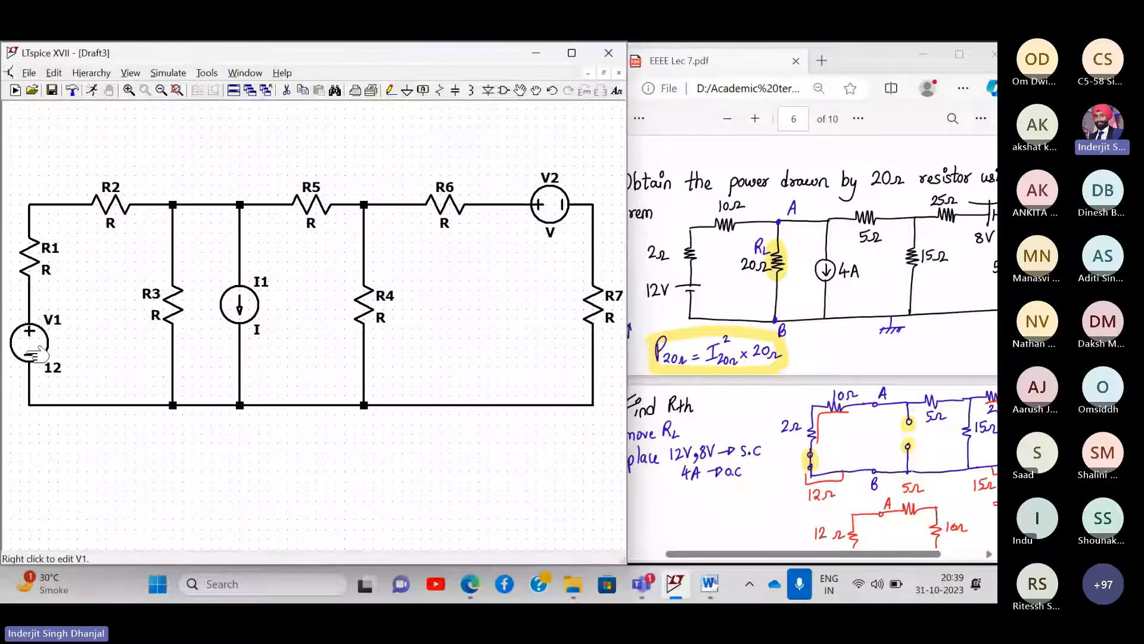
- Set R1's value to 2 and R2's value to 10
right_click(45, 265)
type("2")
key("Return")
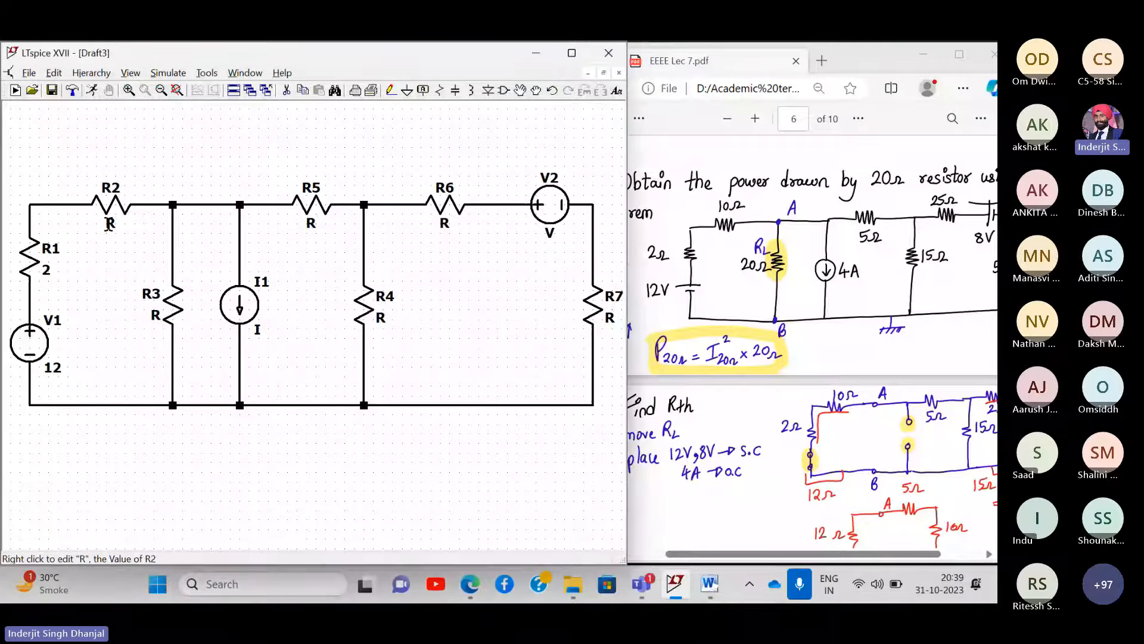
right_click(109, 224)
type("10")
key("Return")
- Set R3 to 20 and current source I1 to 4, then begin editing R5's value
right_click(153, 318)
type("20")
key("Return")
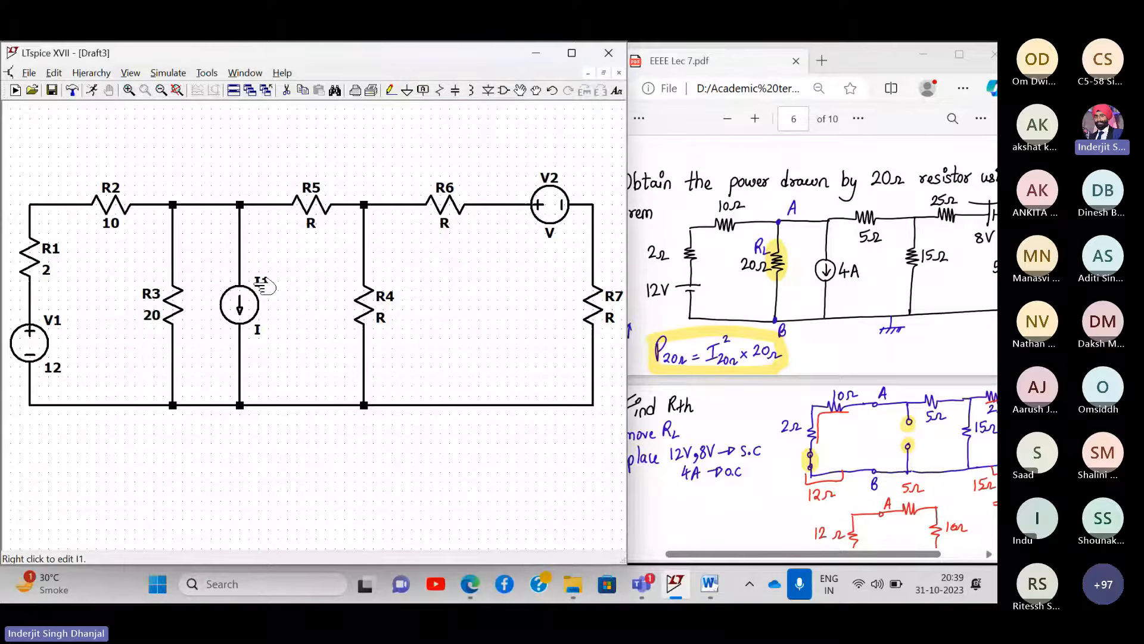
right_click(264, 286)
type("4")
key("Return")
right_click(312, 224)
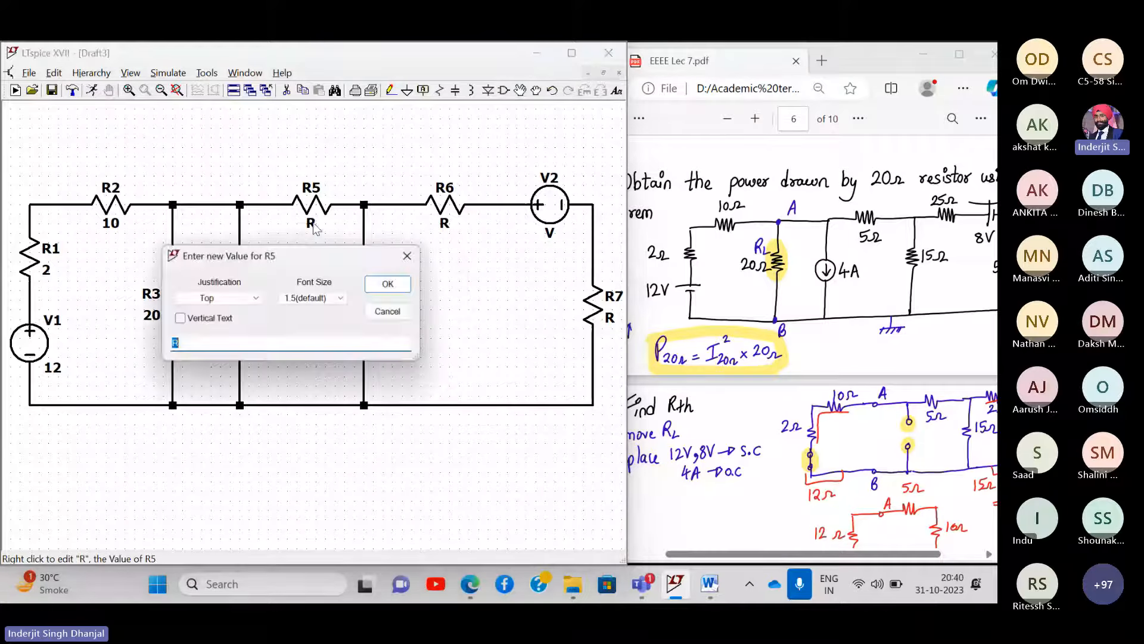
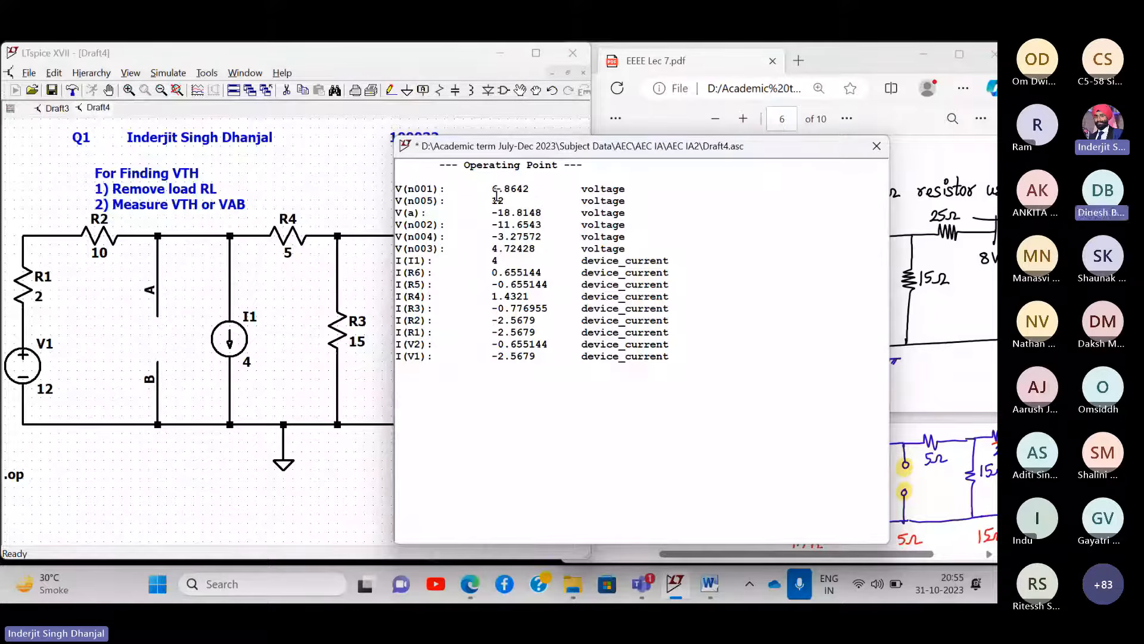
- Compare the Operating Point V(a) result with the notes' VAB = -18.804 V calculation
left_click_drag(546, 149, 289, 162)
scroll(248, 231, "up", 3)
scroll(247, 231, "up", 2)
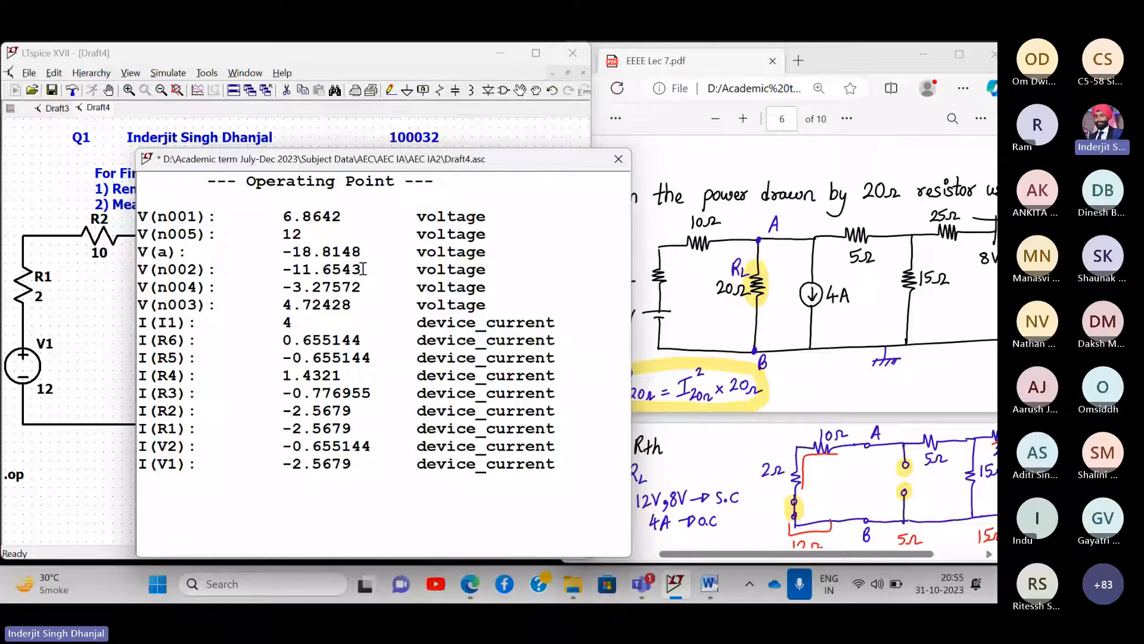
scroll(825, 376, "down", 3)
left_click(745, 385)
scroll(745, 384, "down", 1)
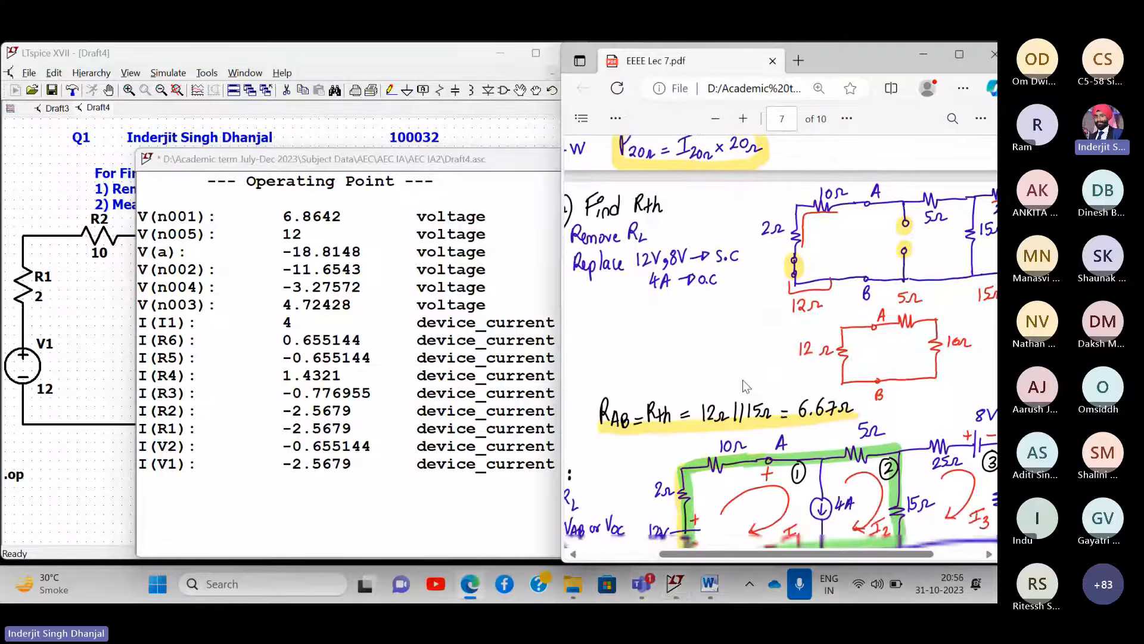
scroll(744, 385, "down", 10)
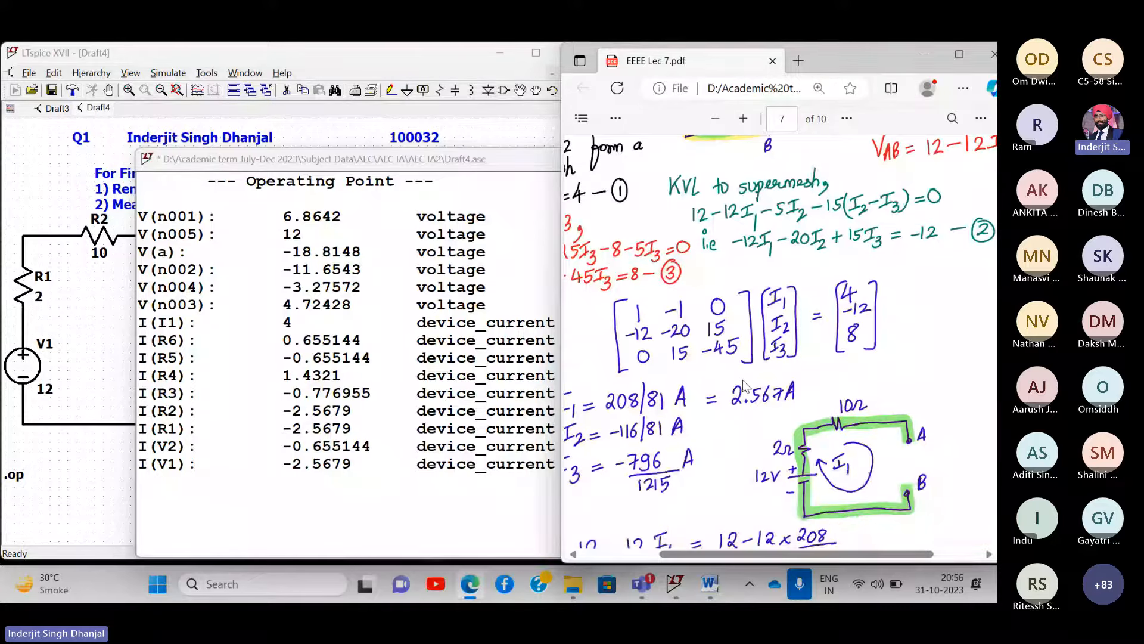
scroll(744, 384, "down", 5)
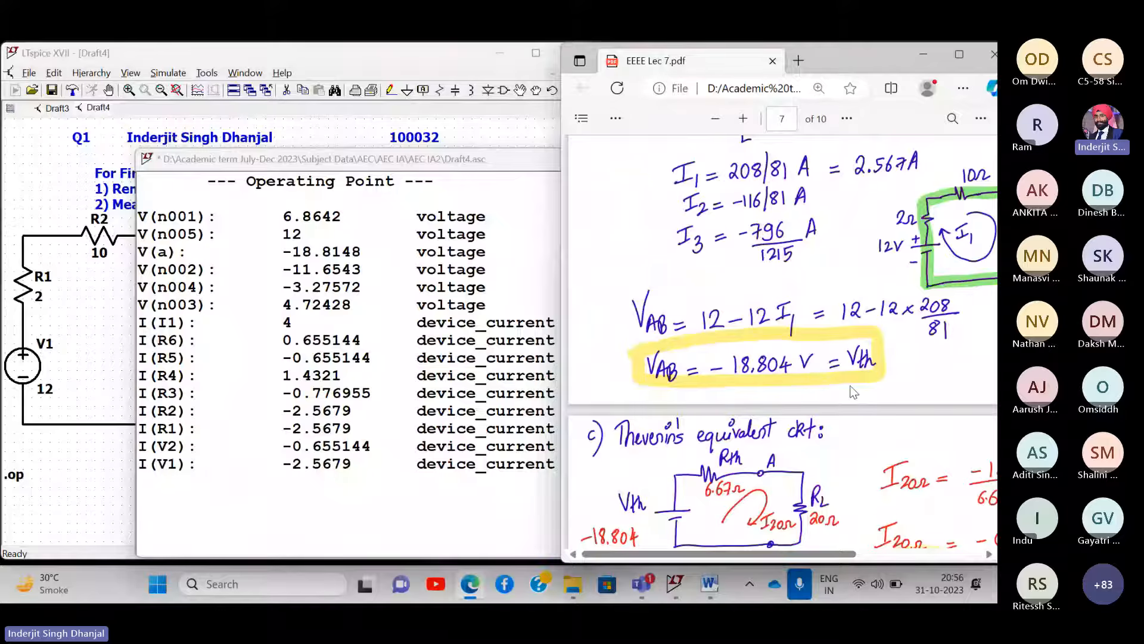
- Select the V(a) = -18.8148 V line and move the results window aside
left_click(277, 161)
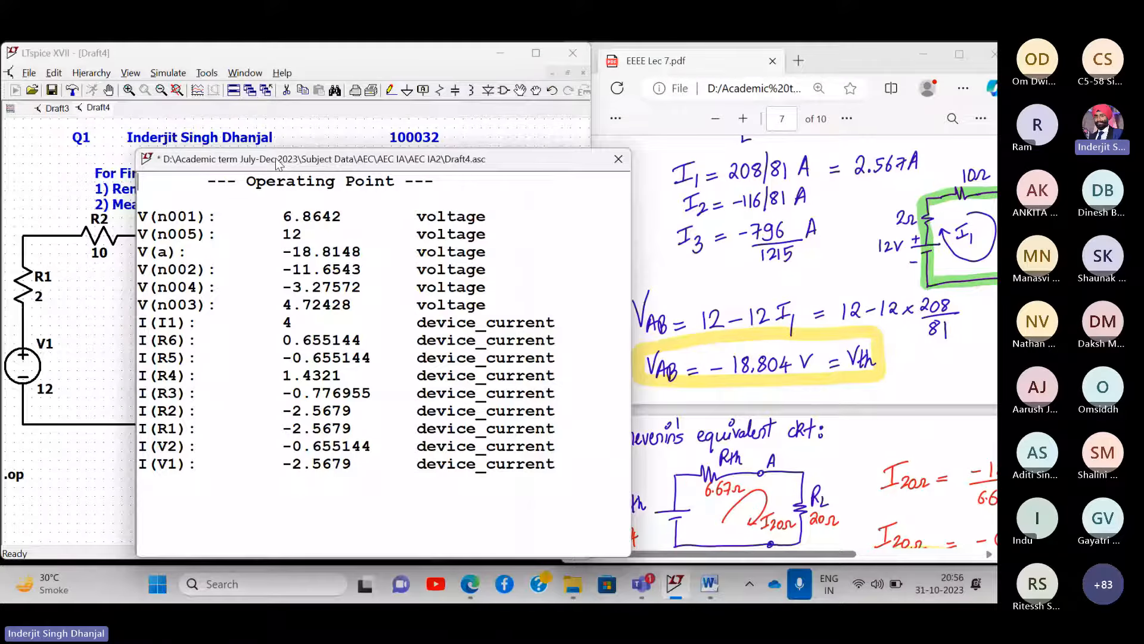
left_click_drag(500, 250, 118, 253)
key("ctrl+c")
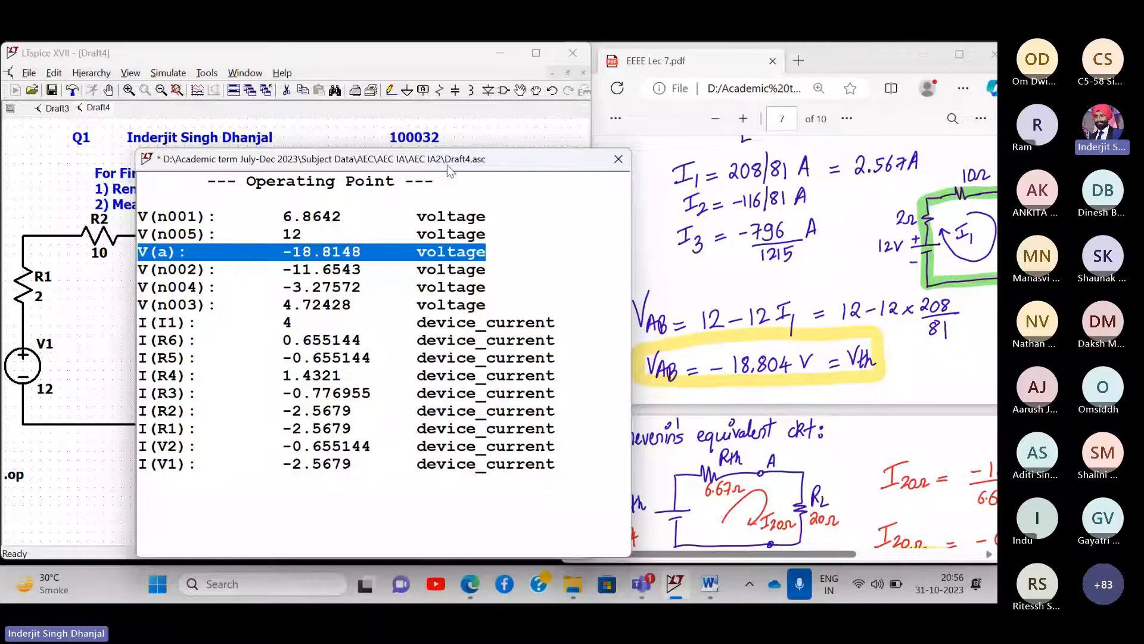
left_click_drag(448, 171, 862, 121)
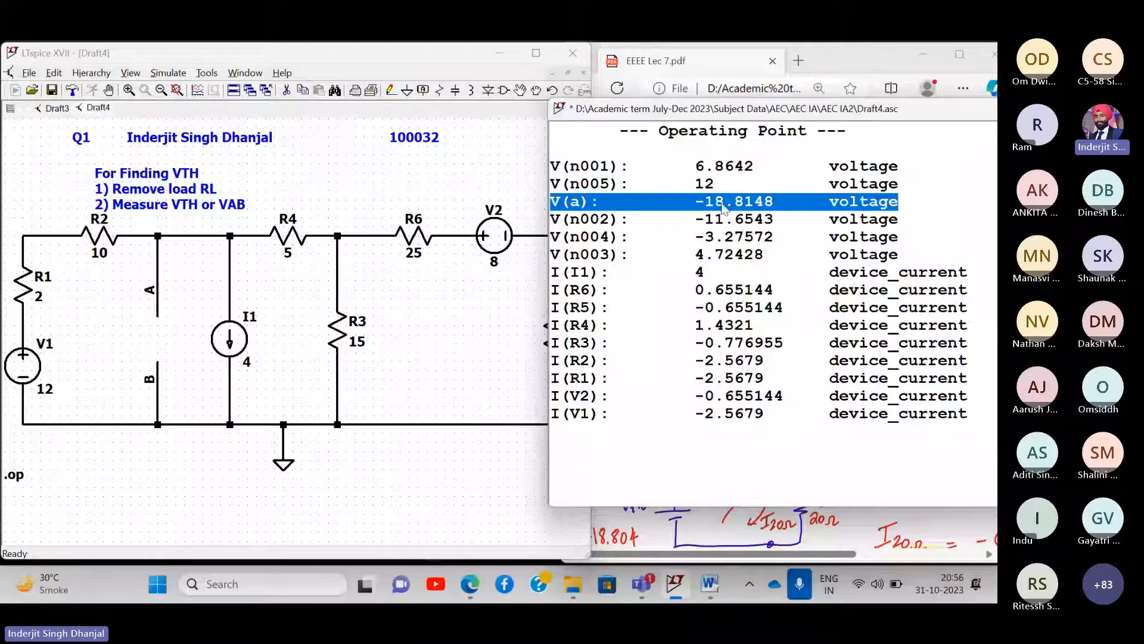
left_click(146, 488)
left_click_drag(937, 113, 794, 124)
- Close the results and start a schematic comment with the pasted V(a) line and a VAB equation
left_click(887, 119)
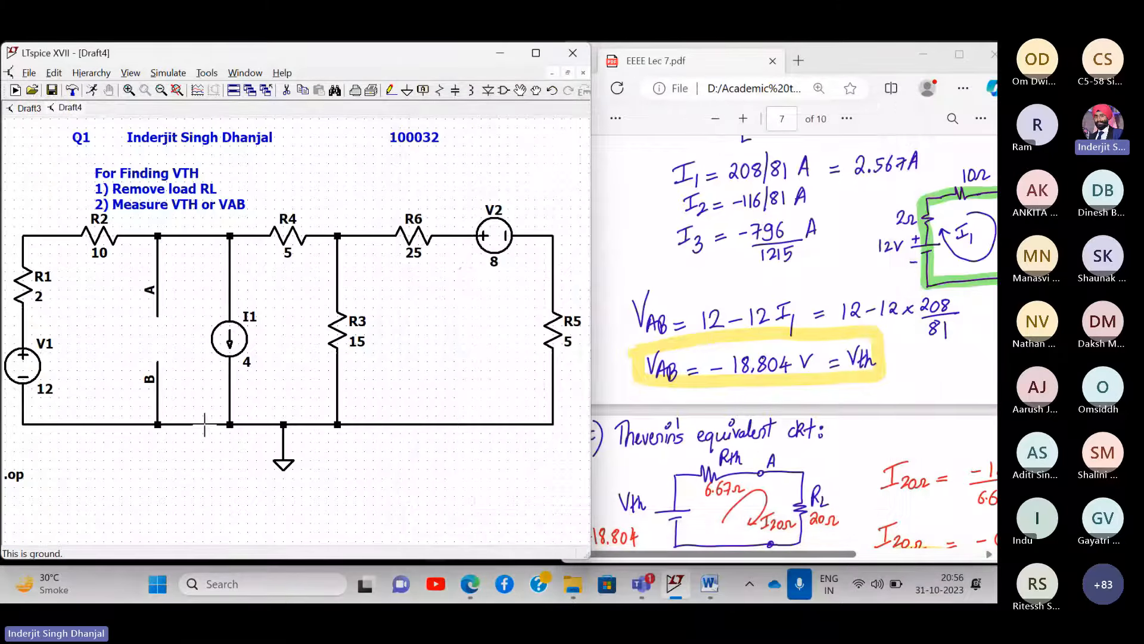
right_click(120, 336)
mouse_move(149, 399)
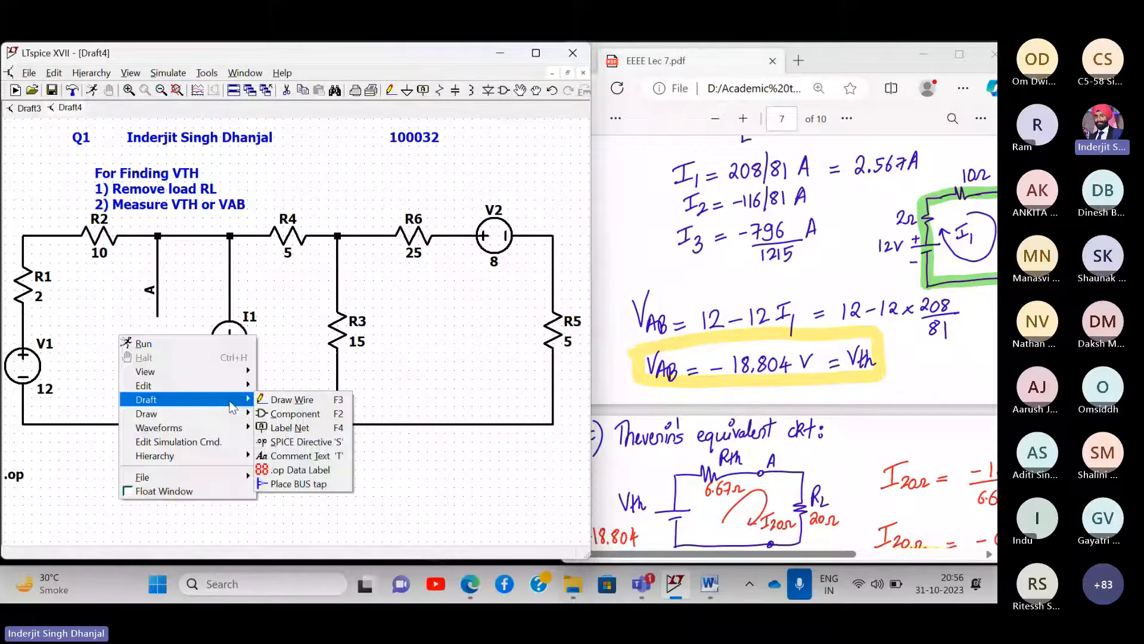
left_click(297, 456)
key("ctrl+v")
type("V")
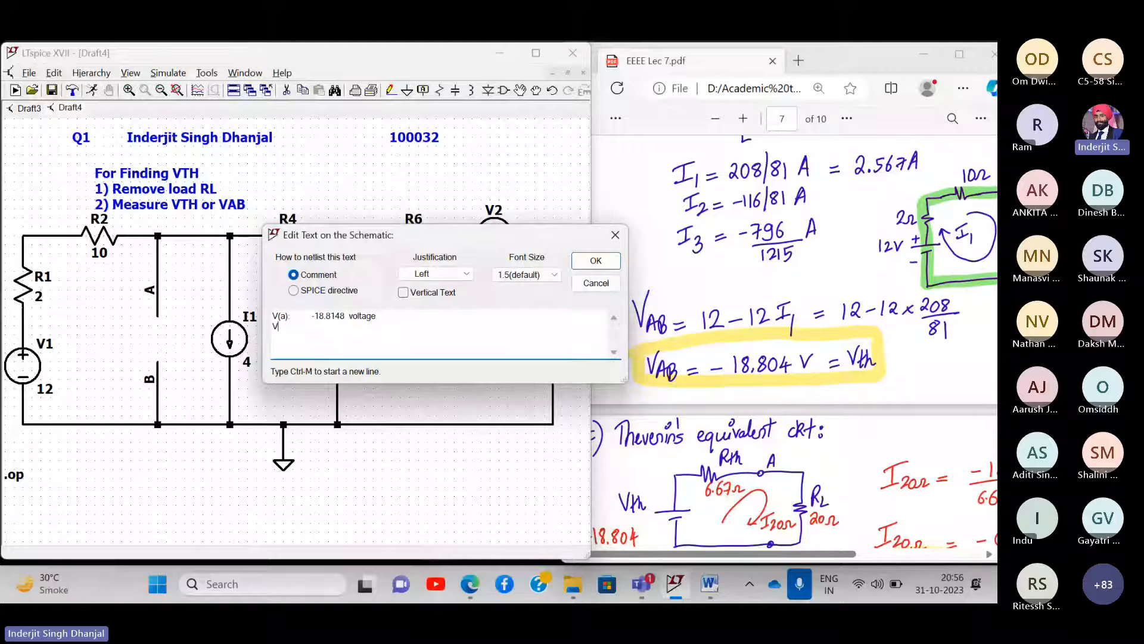
type("AB = VTH - VA - VB")
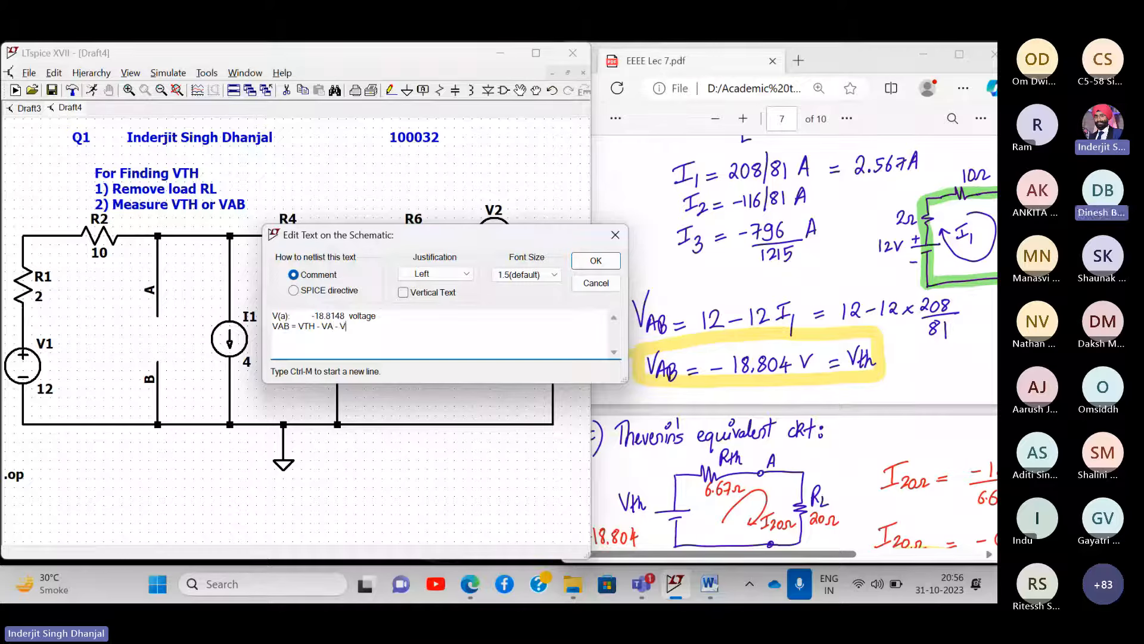
- Complete the comment as V(b) = 0, VAB = VTH = VA = -18.8148V and place it below the circuit
left_click(391, 316)
type(",  ")
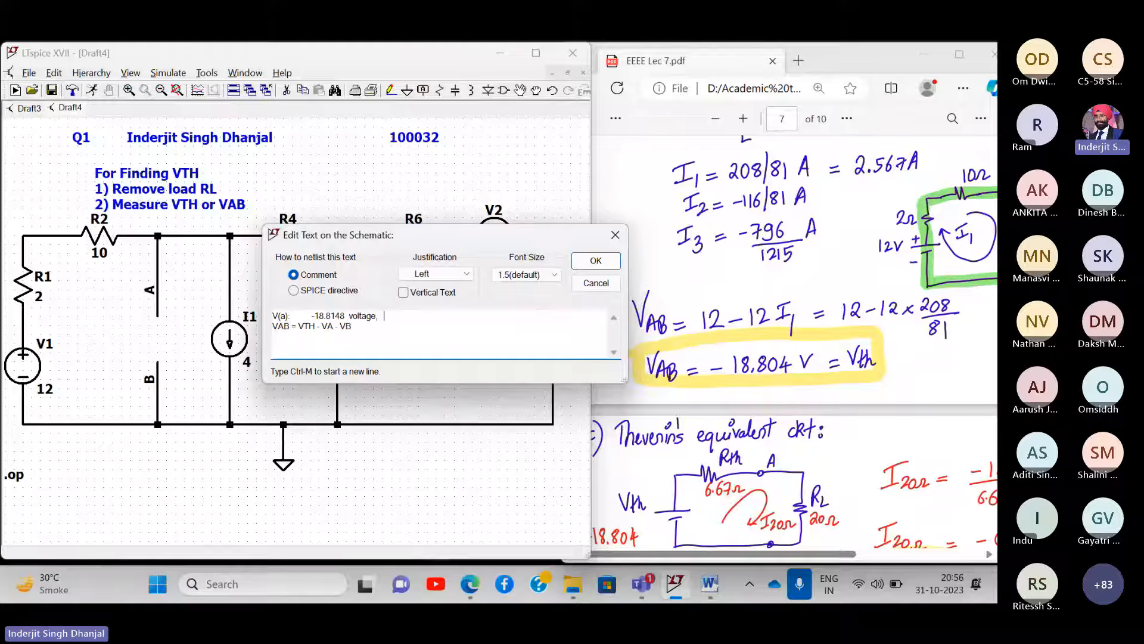
type("V(b) = 0")
left_click(320, 327)
key("BackSpace")
type("=")
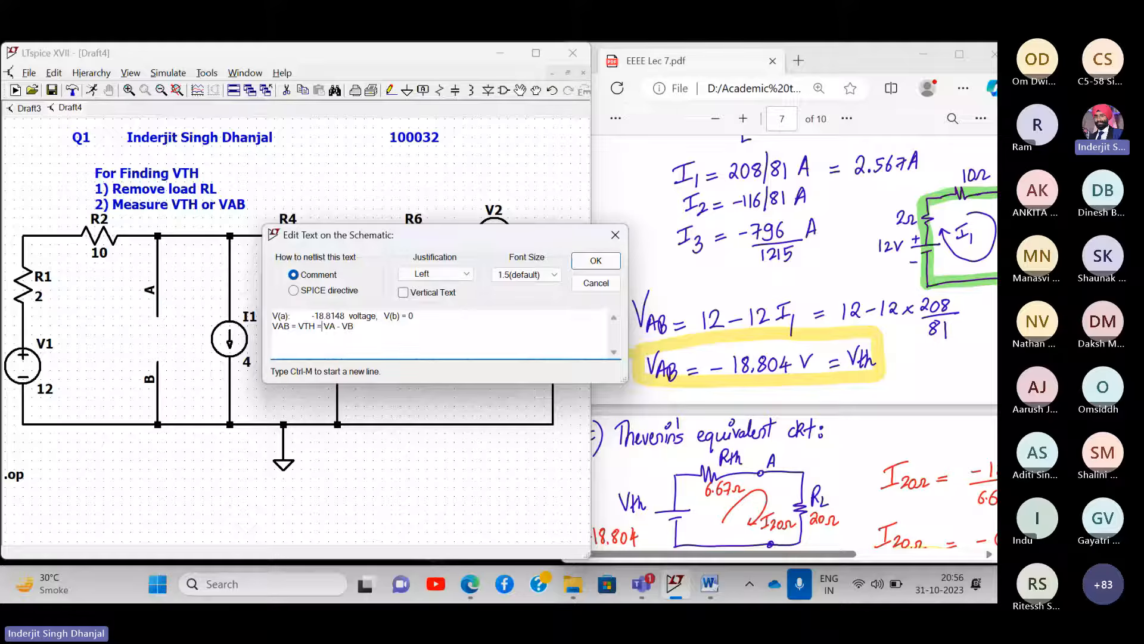
left_click(348, 332)
type("= VA = ")
type("-18")
type(".814")
type("8")
type("V")
key("Return")
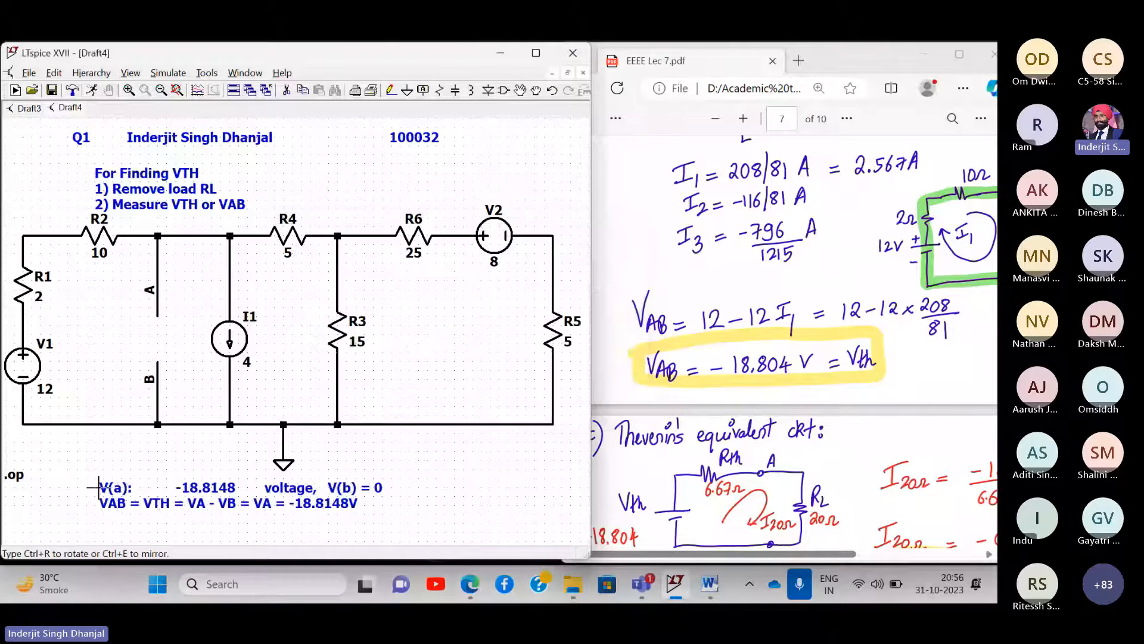
left_click(98, 487)
- Maximize and fit the schematic, rerun the simulation, and highlight the V(a) line in the results
left_click(177, 90)
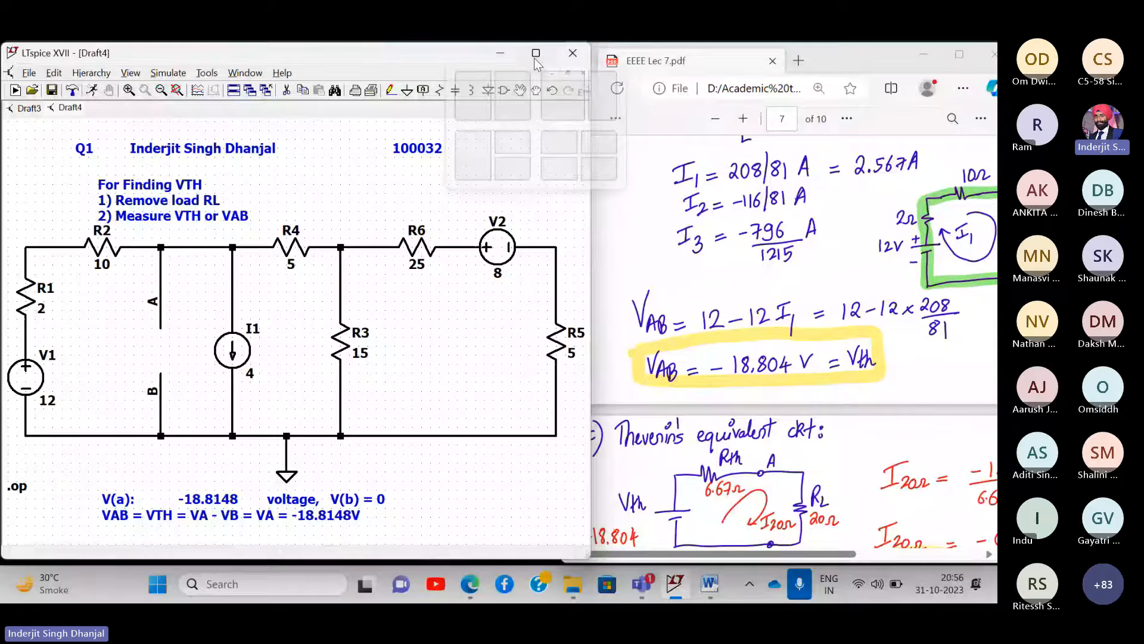
left_click(536, 53)
left_click_drag(839, 174, 683, 172)
left_click(167, 66)
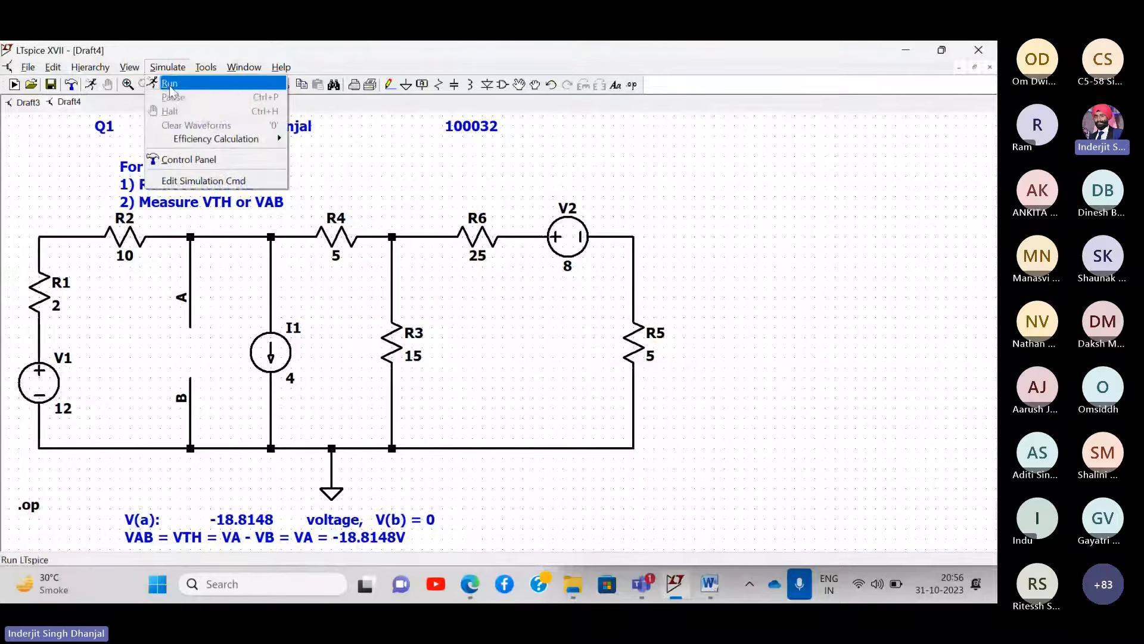
left_click(170, 84)
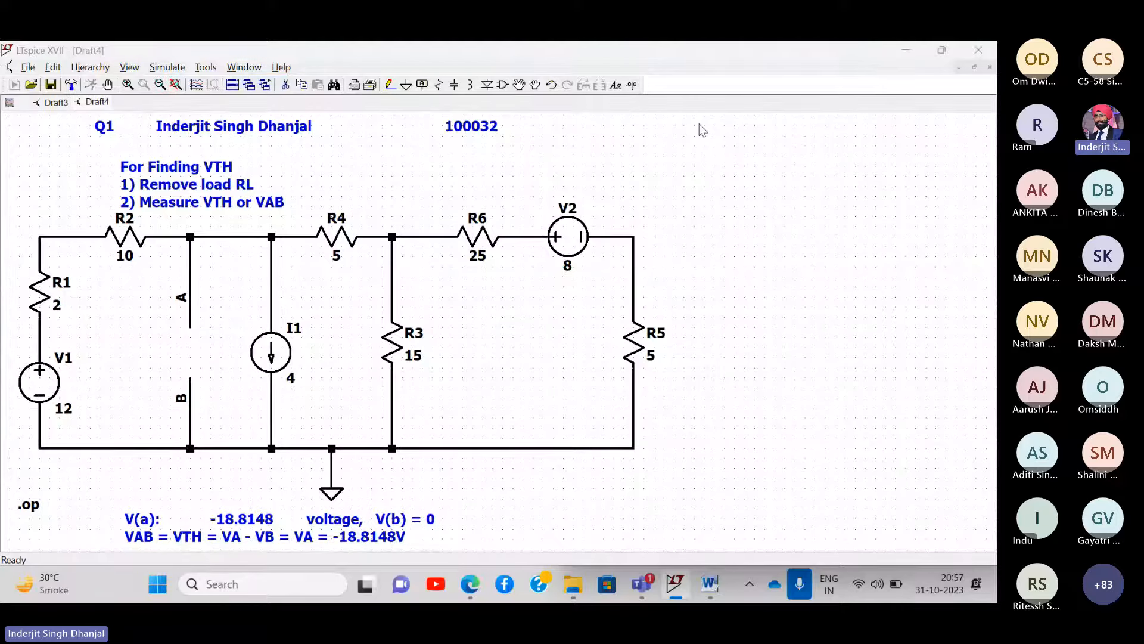
left_click_drag(490, 122, 756, 144)
scroll(802, 222, "up", 2)
left_click_drag(978, 226, 673, 228)
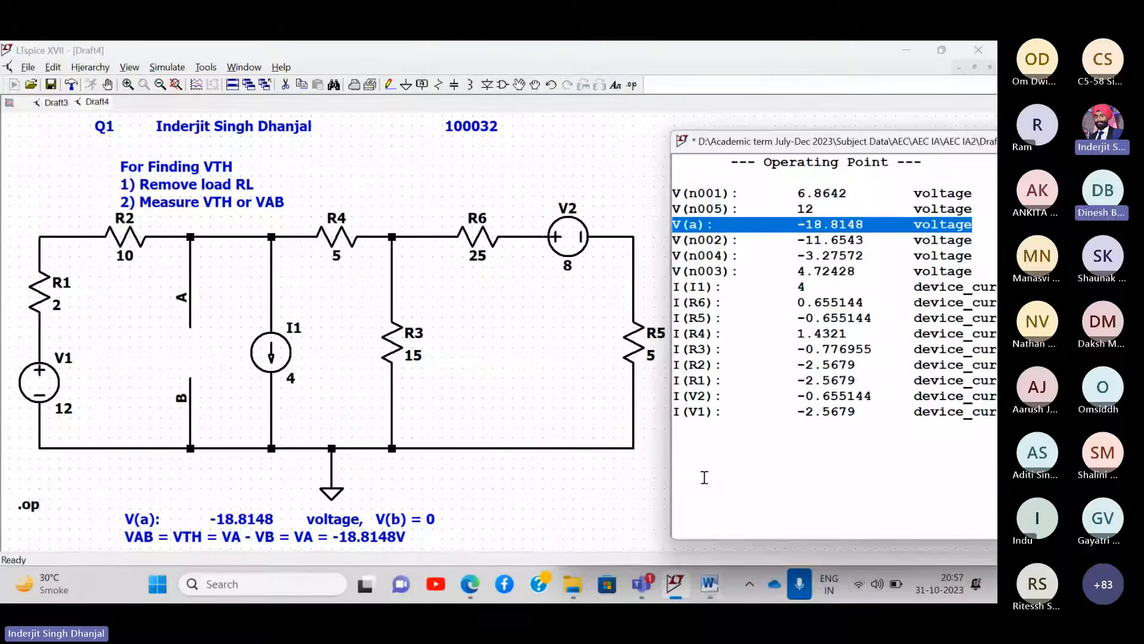
- Paste the VTH circuit screenshot below the earlier Rth image in the report, then minimize Word
left_click(709, 584)
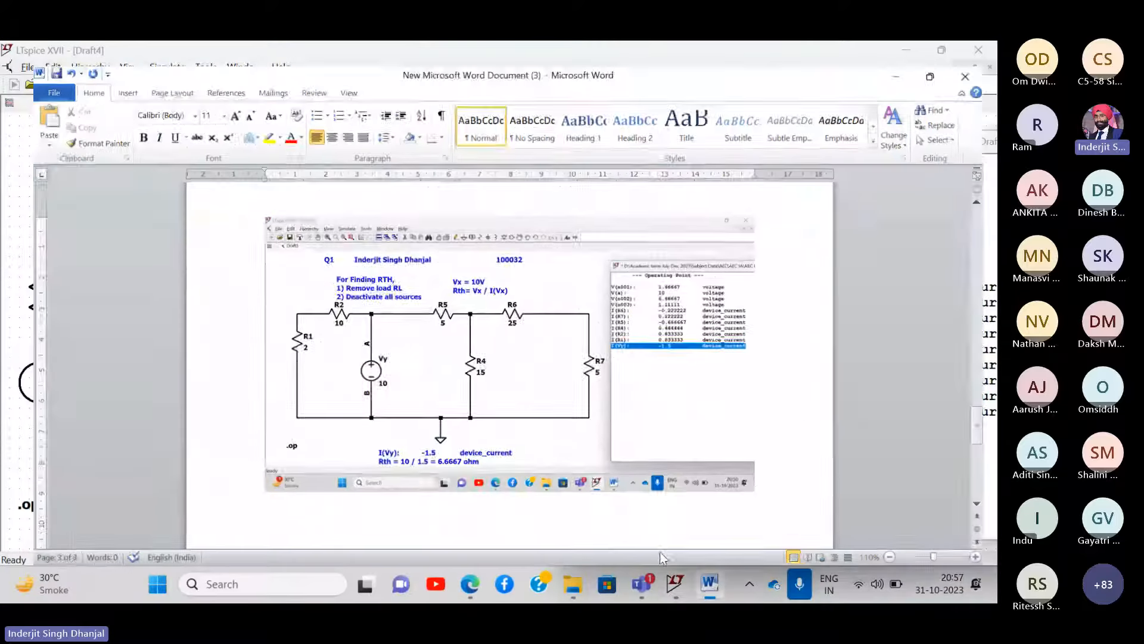
scroll(284, 430, "down", 3)
double_click(284, 430)
key("ctrl+v")
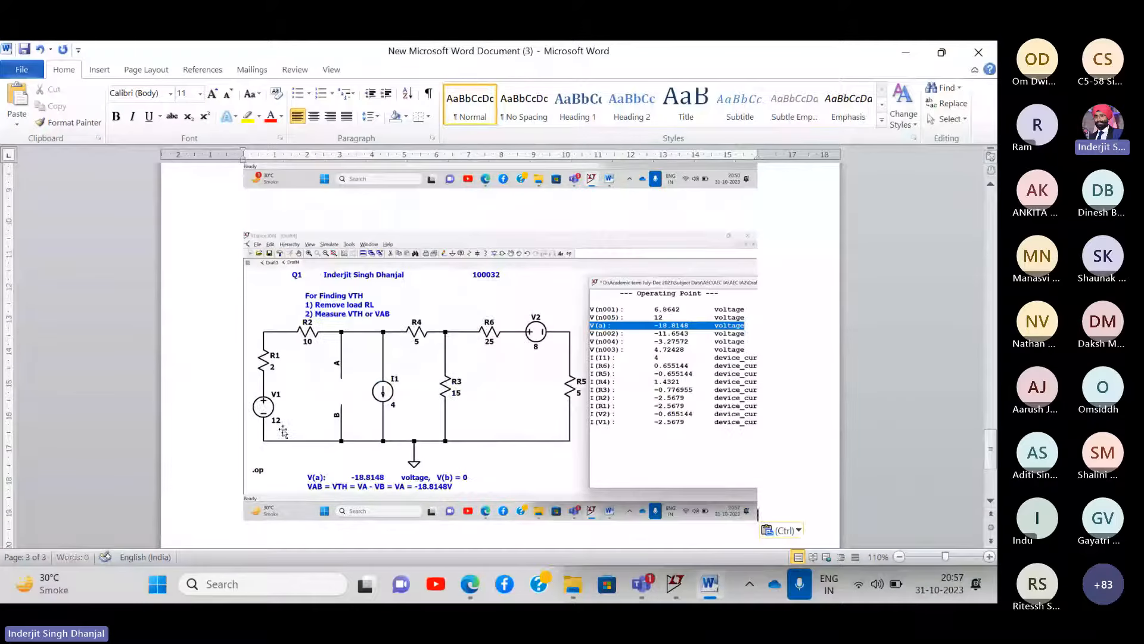
scroll(439, 352, "down", 1)
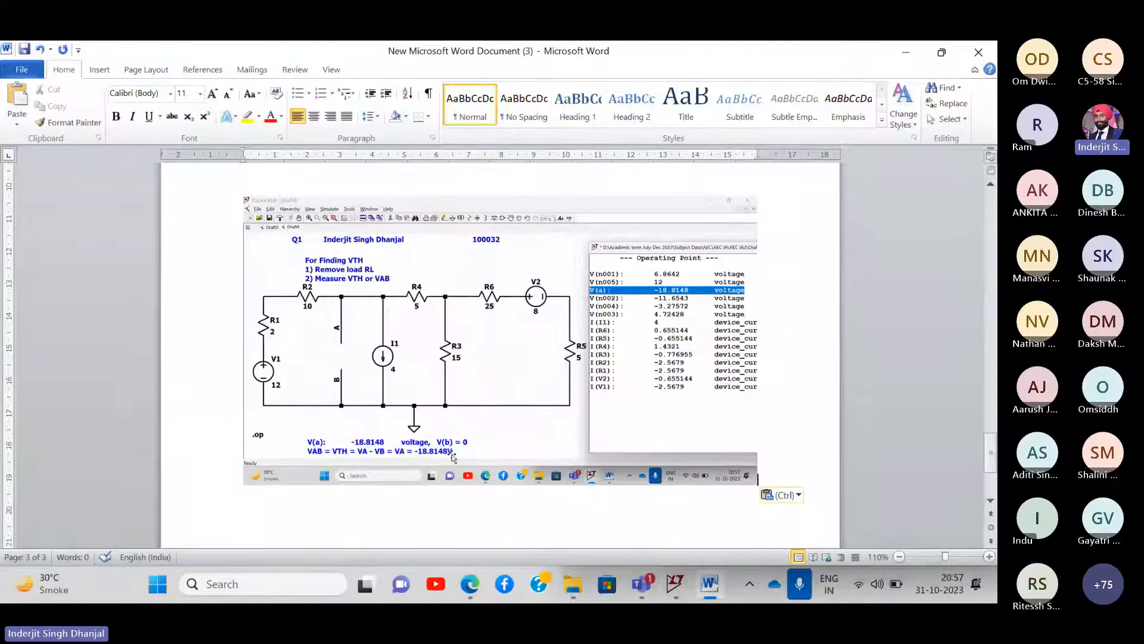
left_click(901, 53)
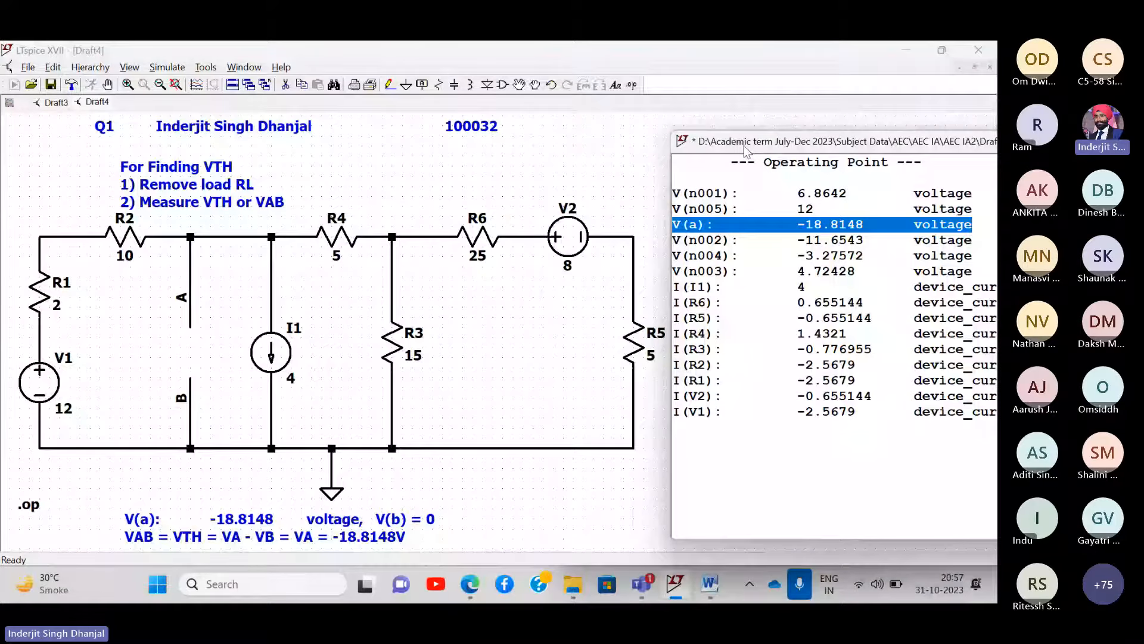
- Check the VAB value in the lecture notes, then close LTspice's Operating Point results
key("alt+Tab")
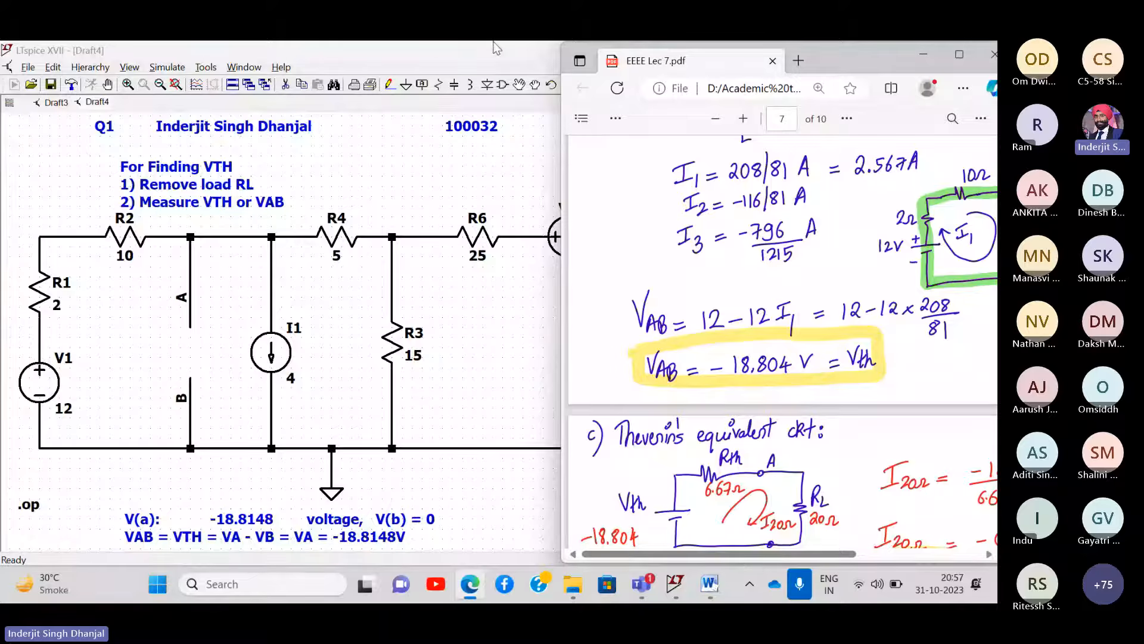
left_click(131, 54)
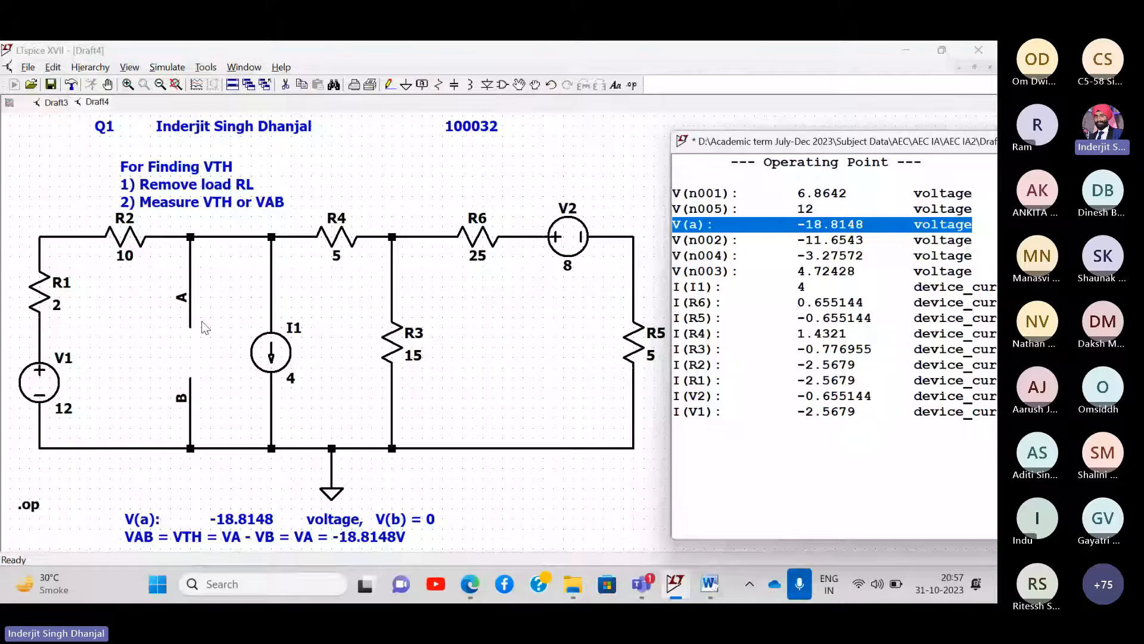
key("alt+Tab")
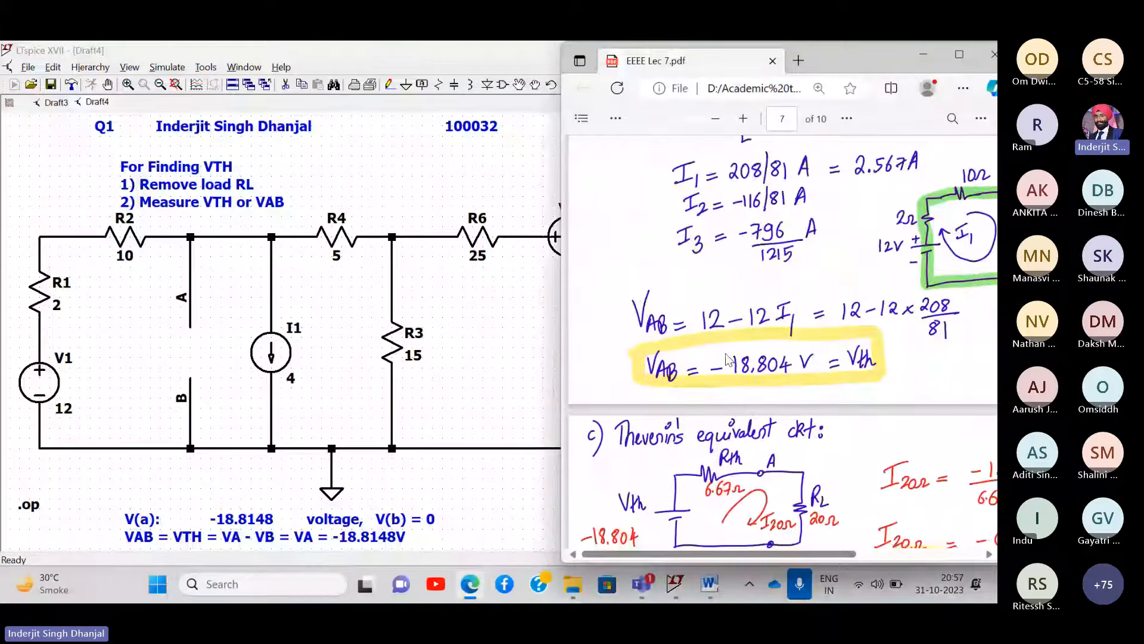
scroll(728, 360, "down", 3)
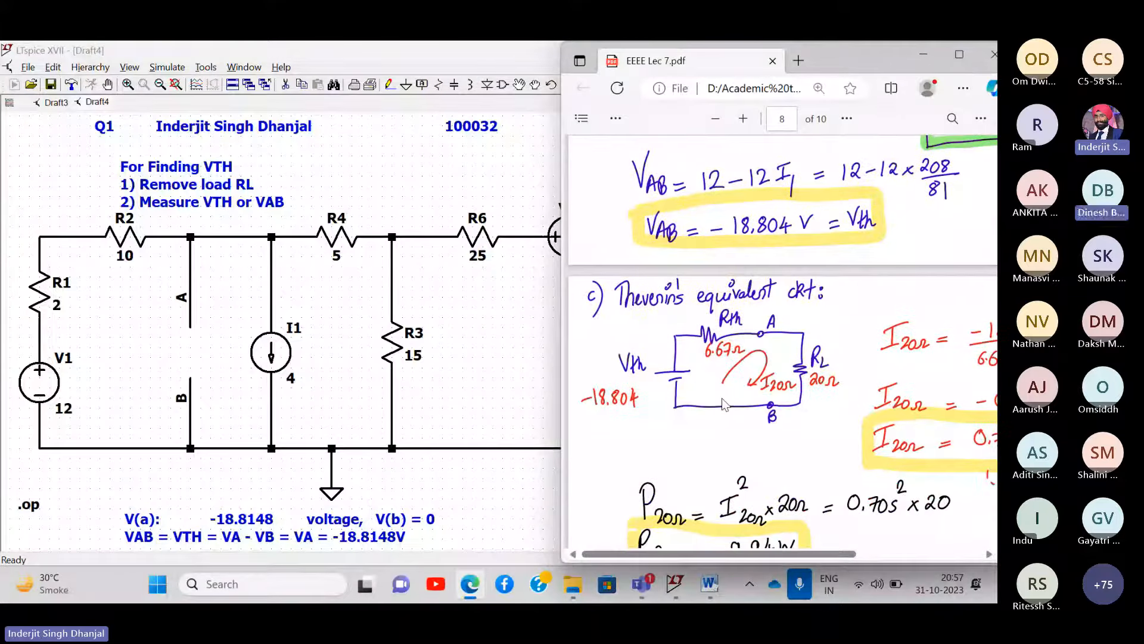
scroll(724, 388, "up", 1, "ctrl")
scroll(723, 410, "left", 2)
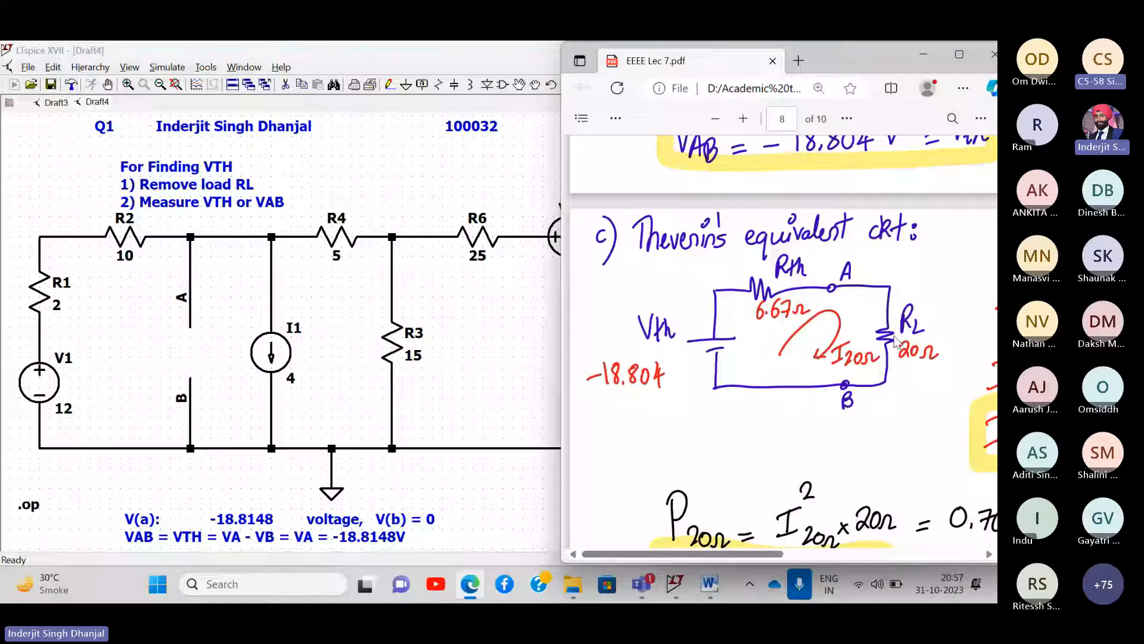
left_click(386, 167)
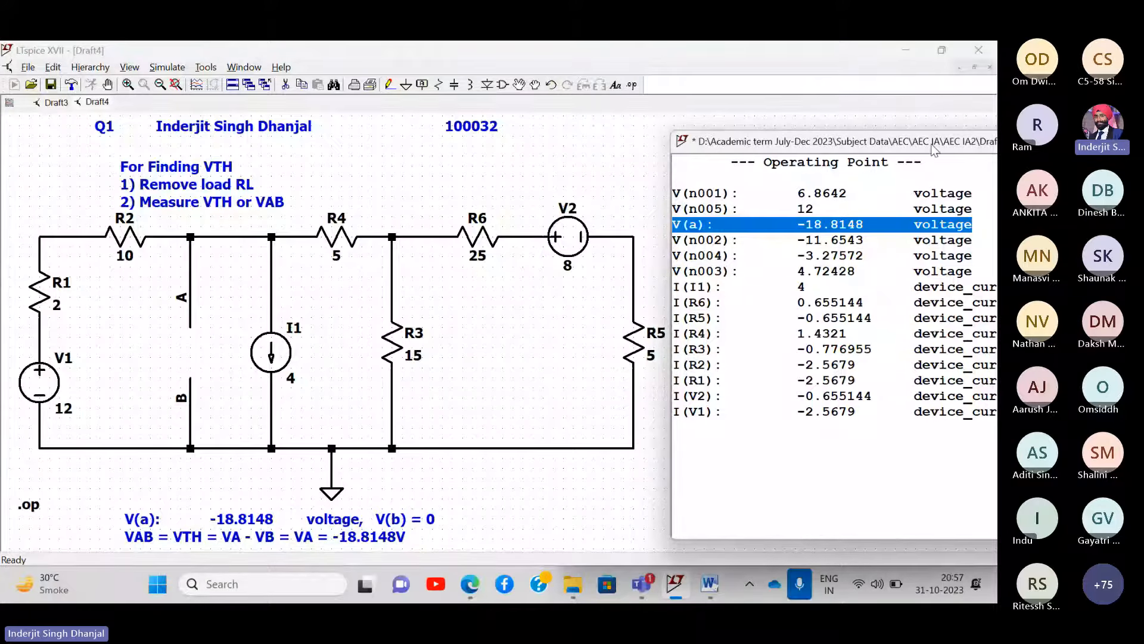
left_click_drag(982, 143, 610, 161)
left_click(782, 162)
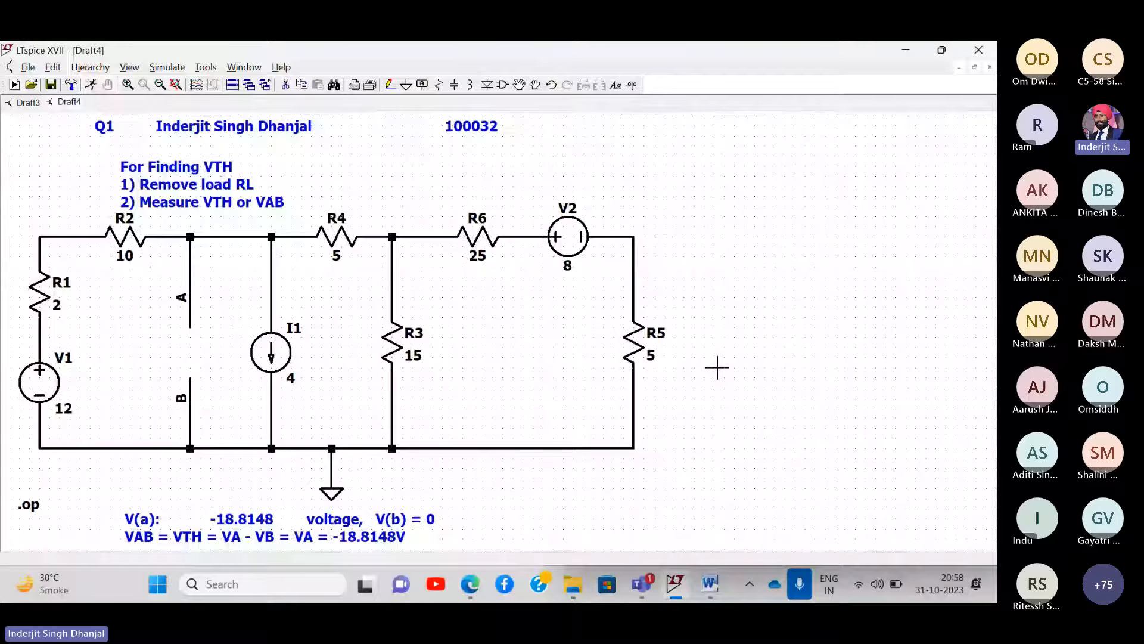
- Place voltage source V3, a horizontal resistor R7 and a vertical resistor R8
scroll(717, 368, "down", 10)
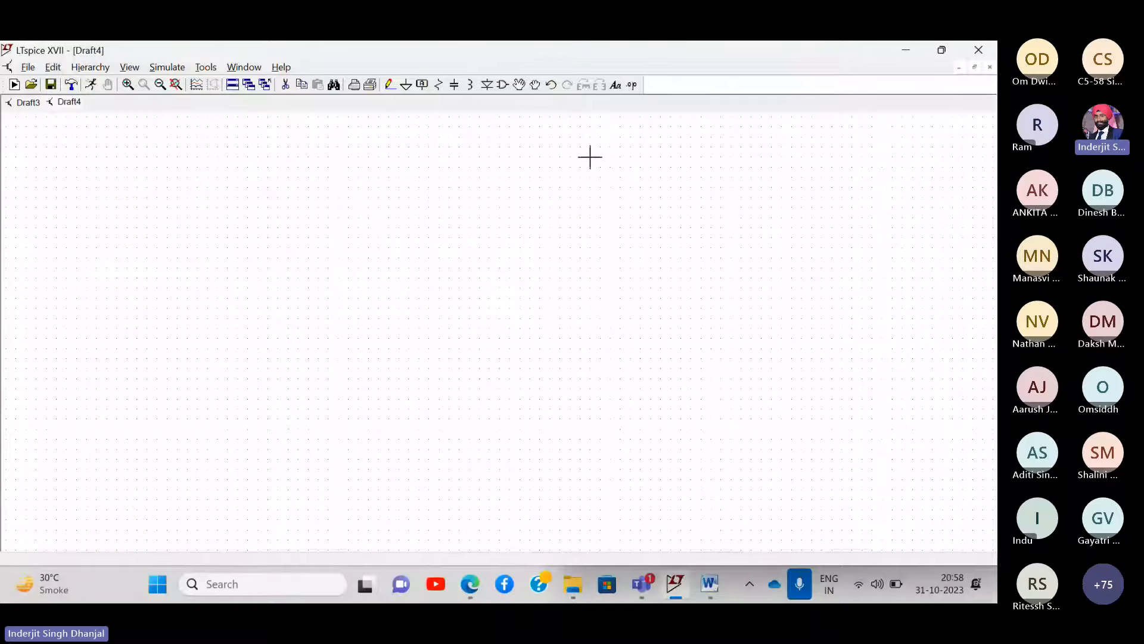
left_click(504, 87)
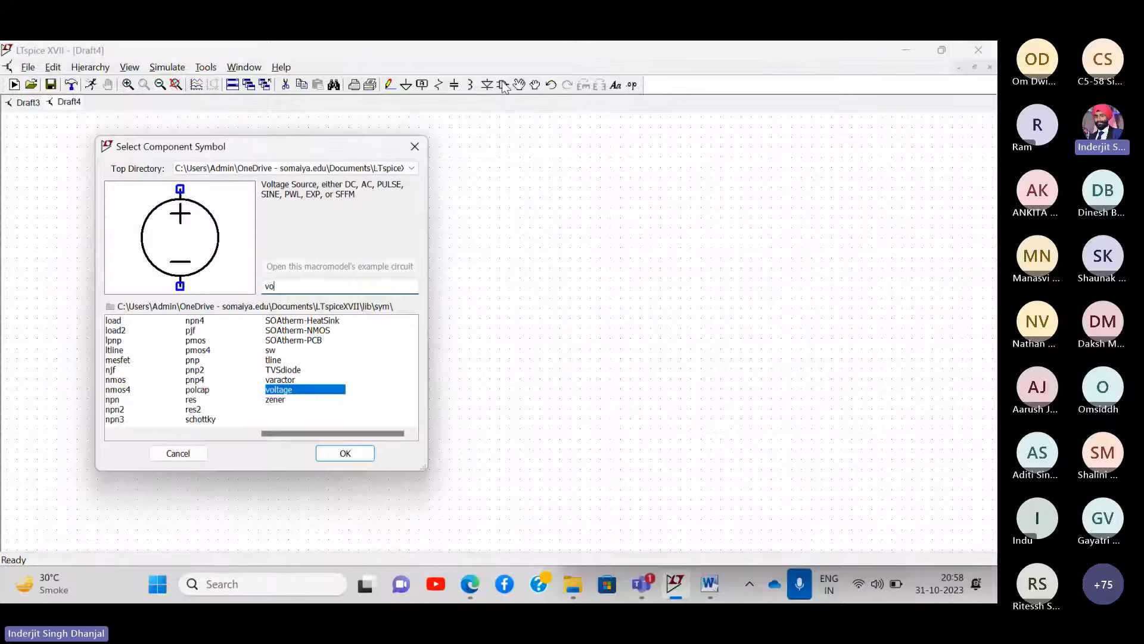
key("Return")
left_click(227, 344)
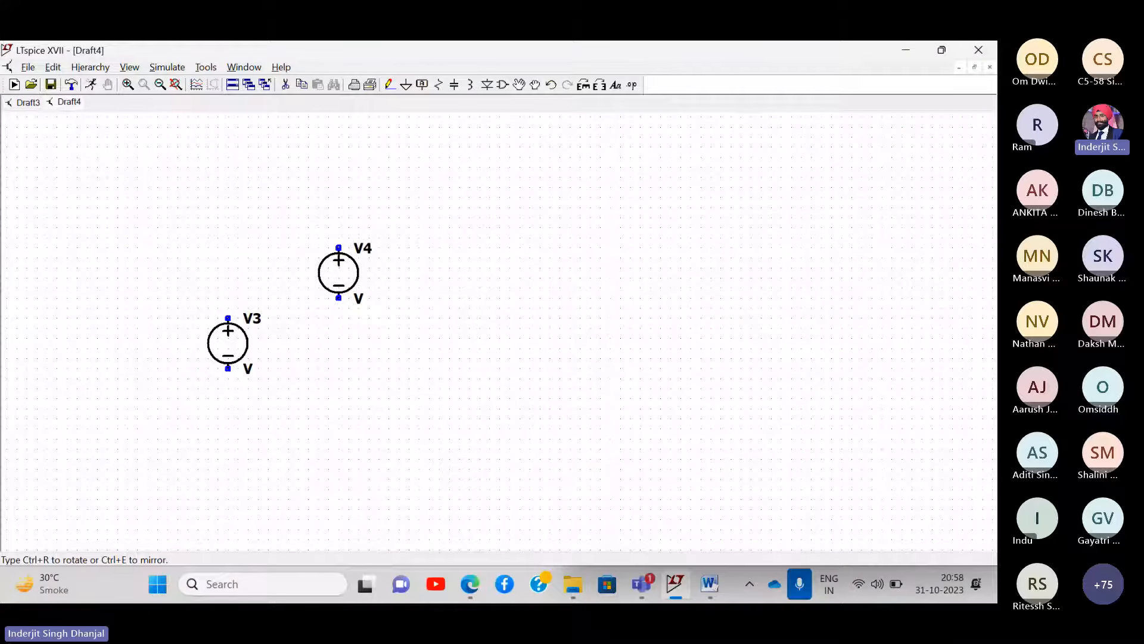
key("Escape")
left_click(439, 85)
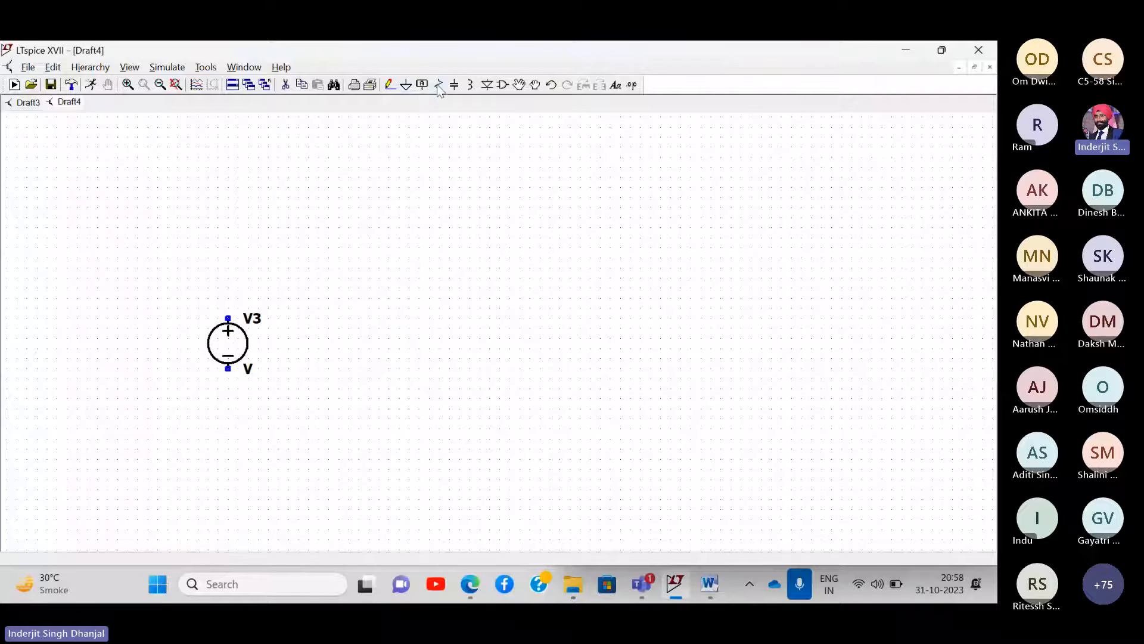
key("ctrl+r")
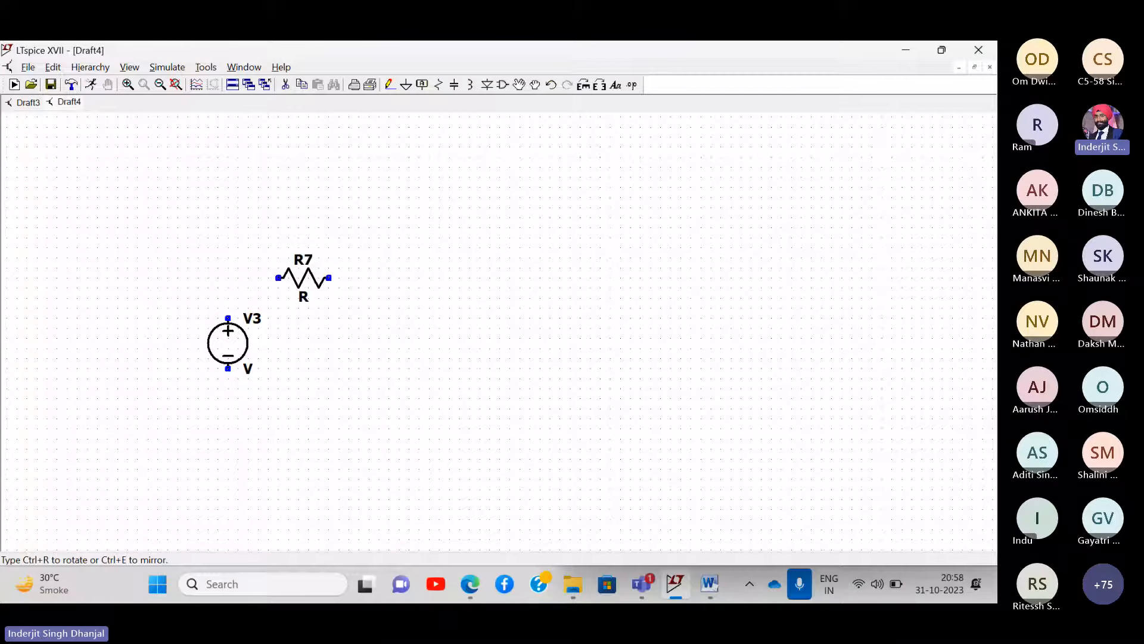
left_click(324, 277)
key("ctrl+r")
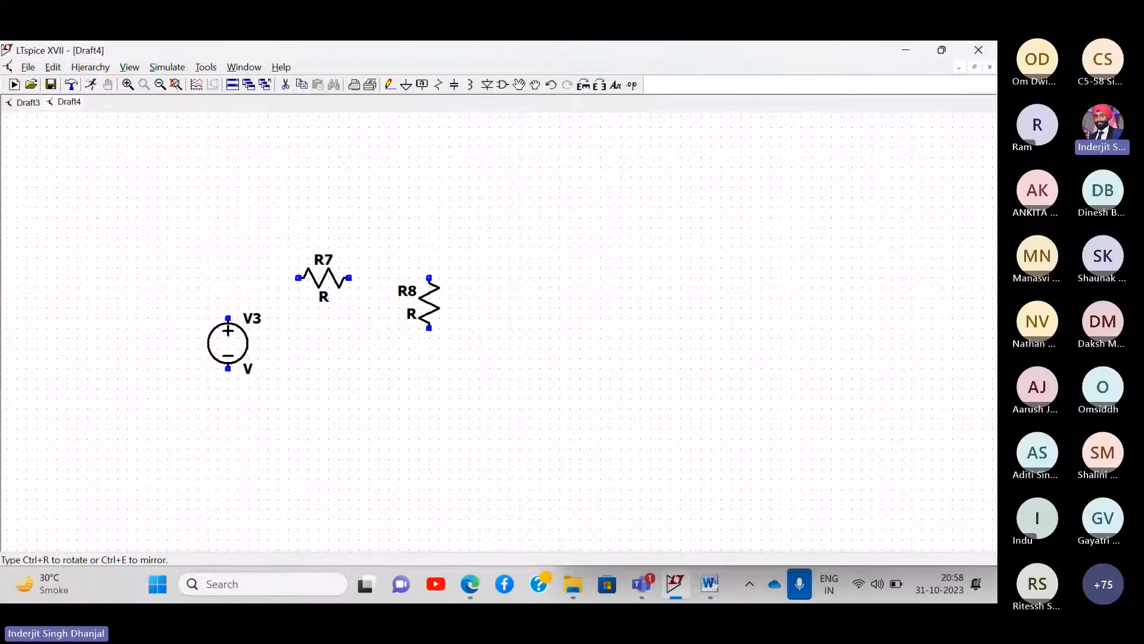
left_click(439, 342)
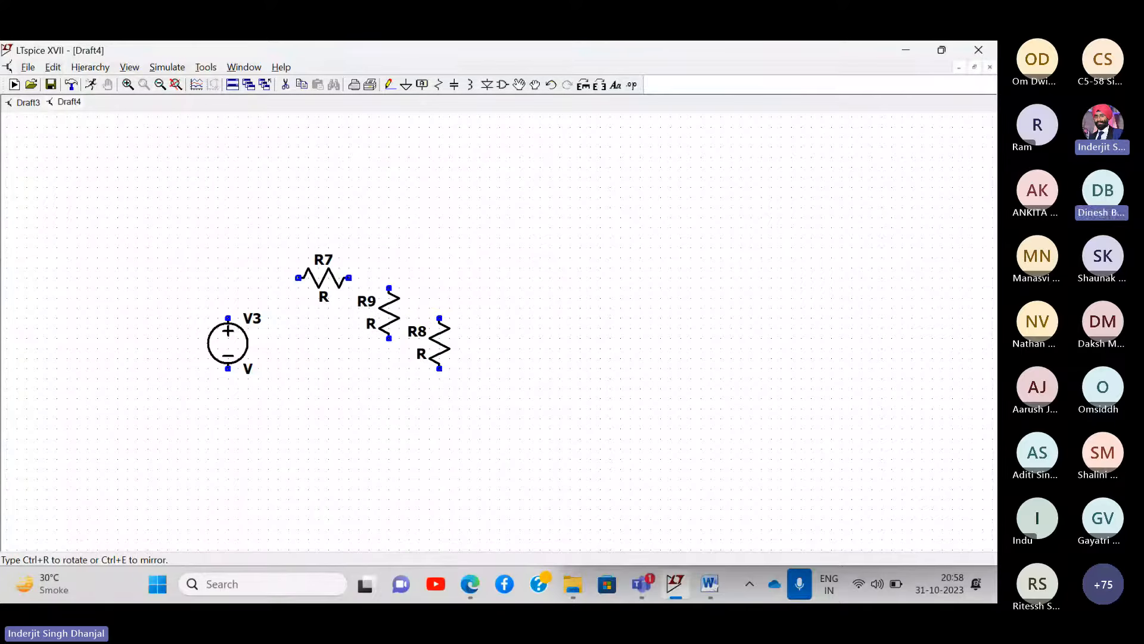
scroll(389, 311, "down", 2)
scroll(388, 313, "down", 3)
scroll(388, 313, "up", 5)
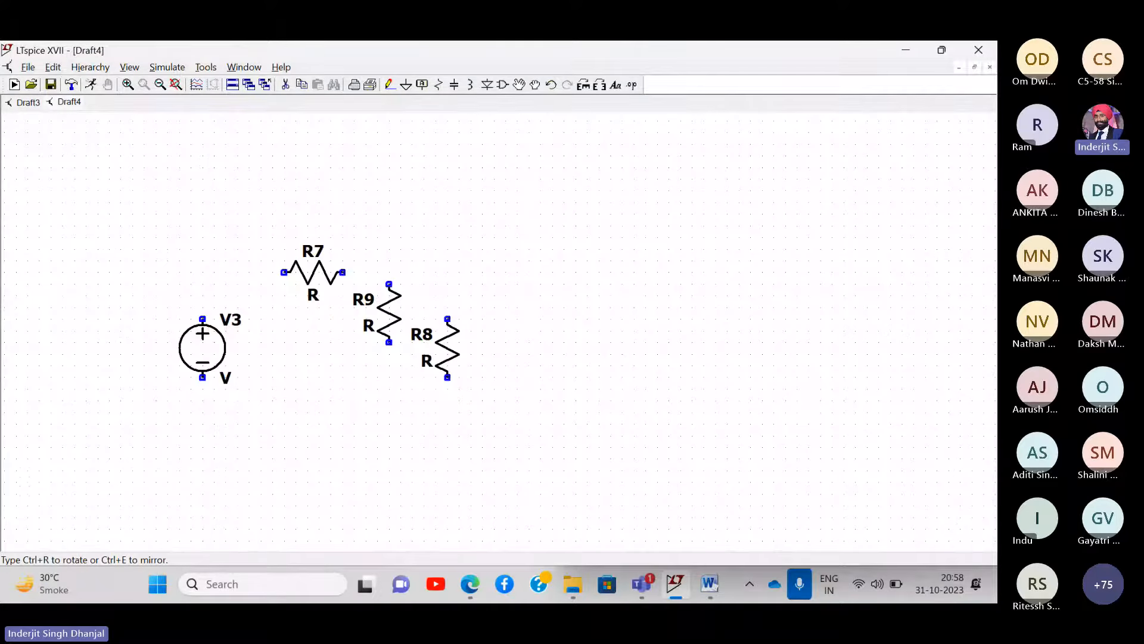
scroll(388, 313, "up", 2)
key("Escape")
left_click_drag(488, 251, 684, 215)
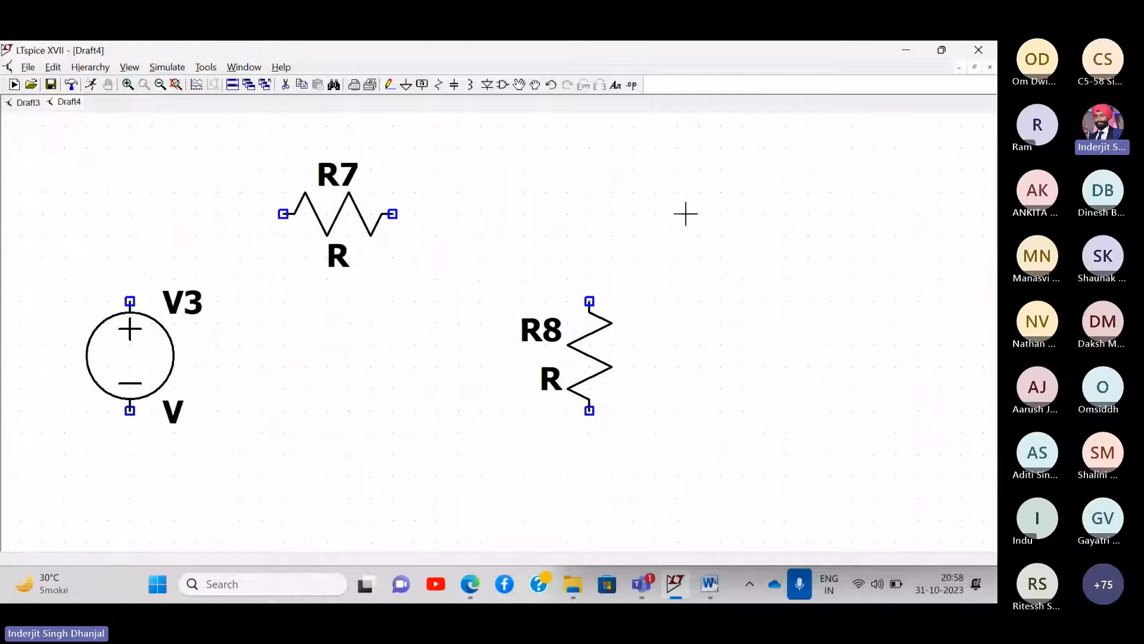
- Wire V3, R7 and R8 into a closed loop and place a ground below it
left_click(390, 85)
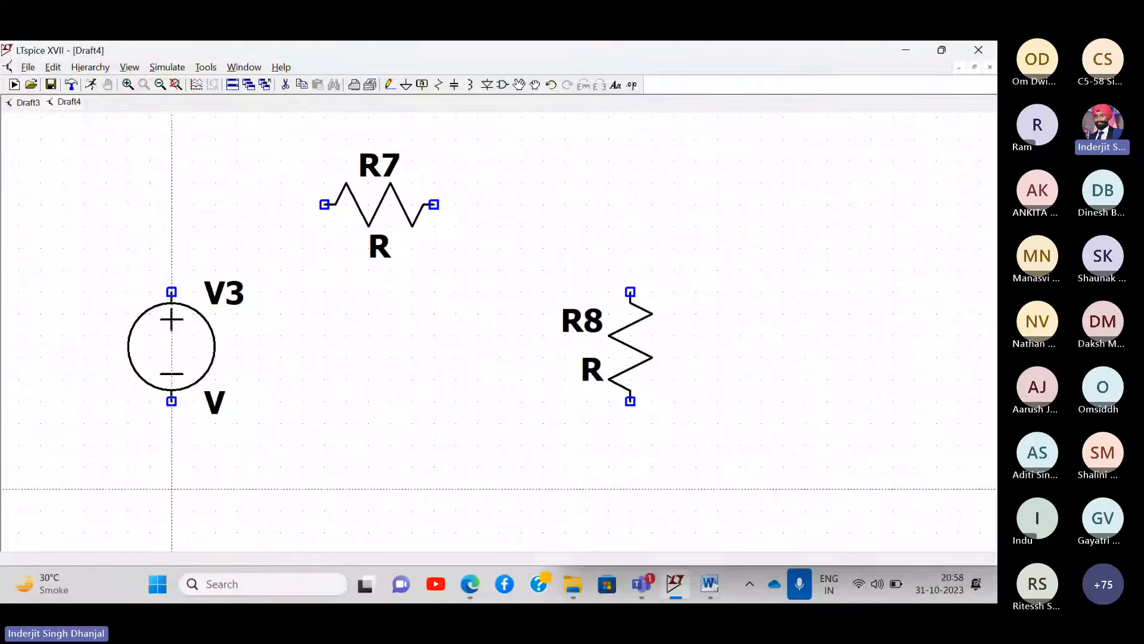
left_click(172, 489)
left_click(172, 204)
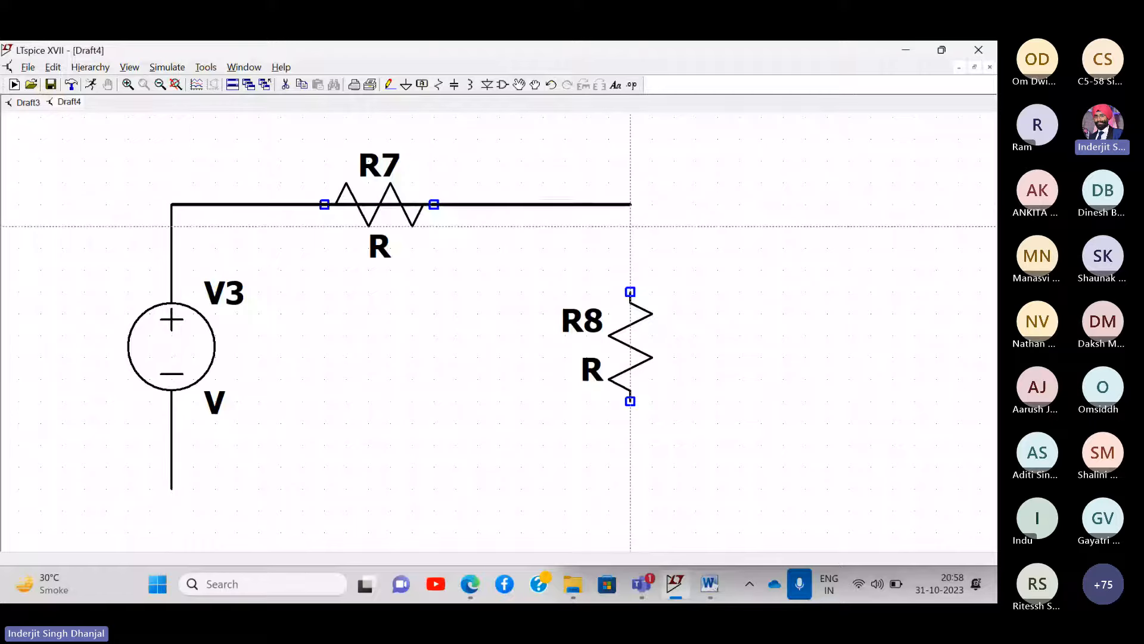
left_click(630, 292)
left_click(631, 402)
left_click(172, 488)
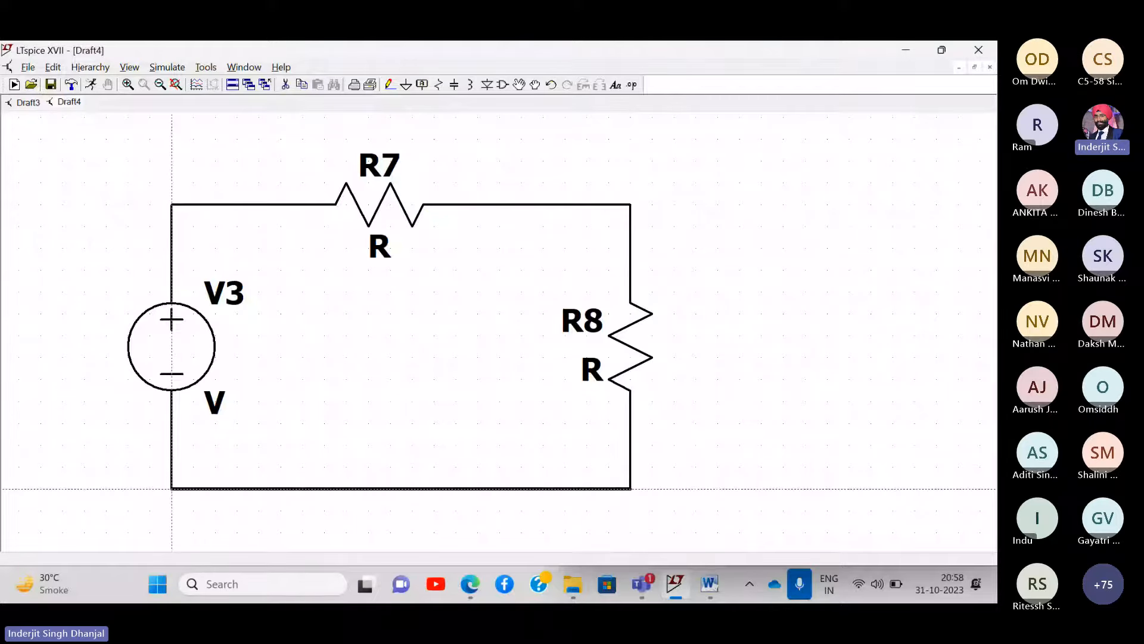
right_click(386, 397)
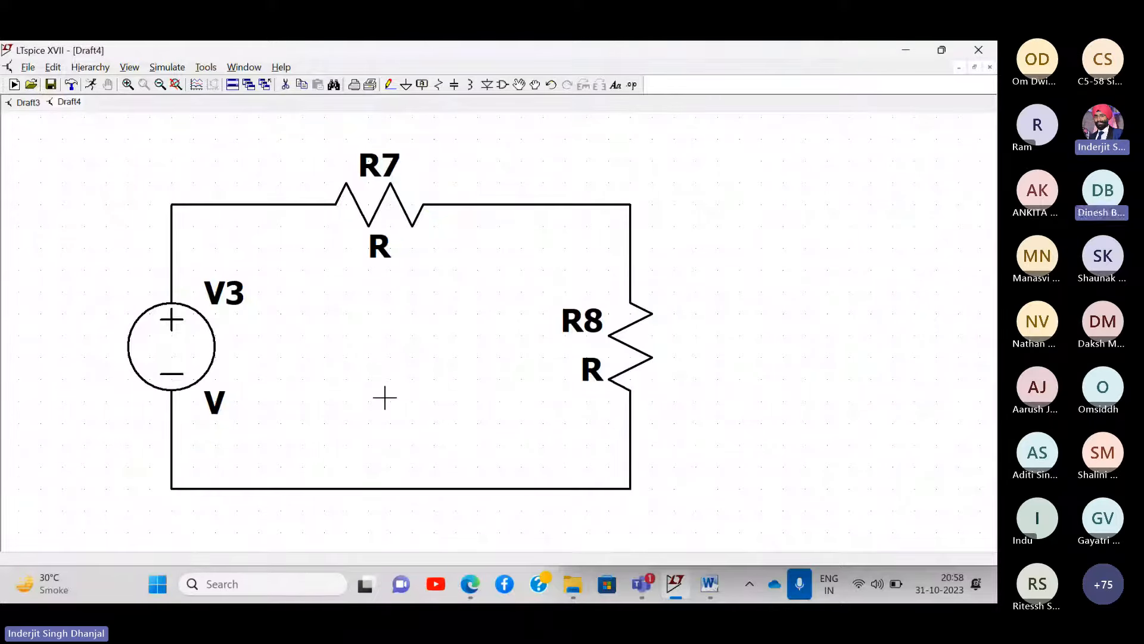
left_click(406, 86)
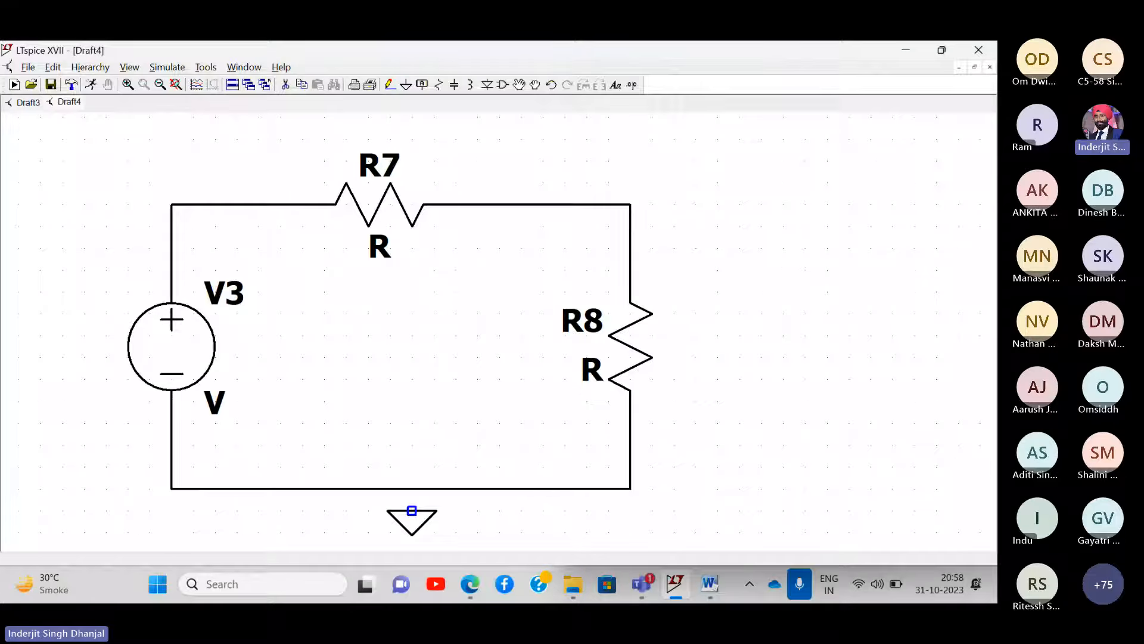
left_click(411, 511)
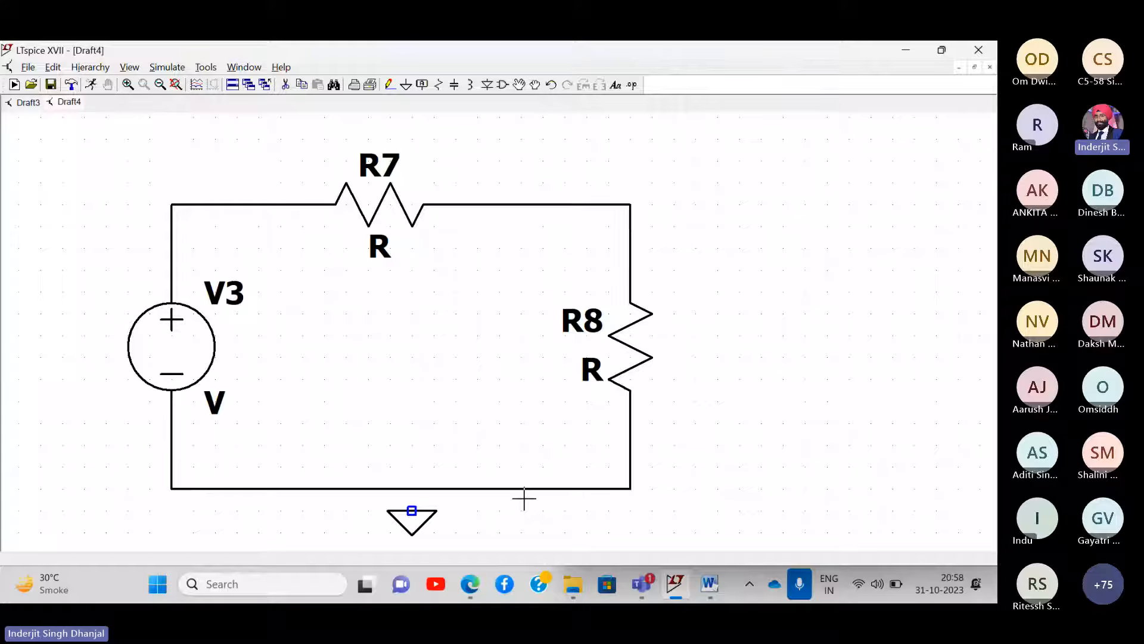
left_click(390, 85)
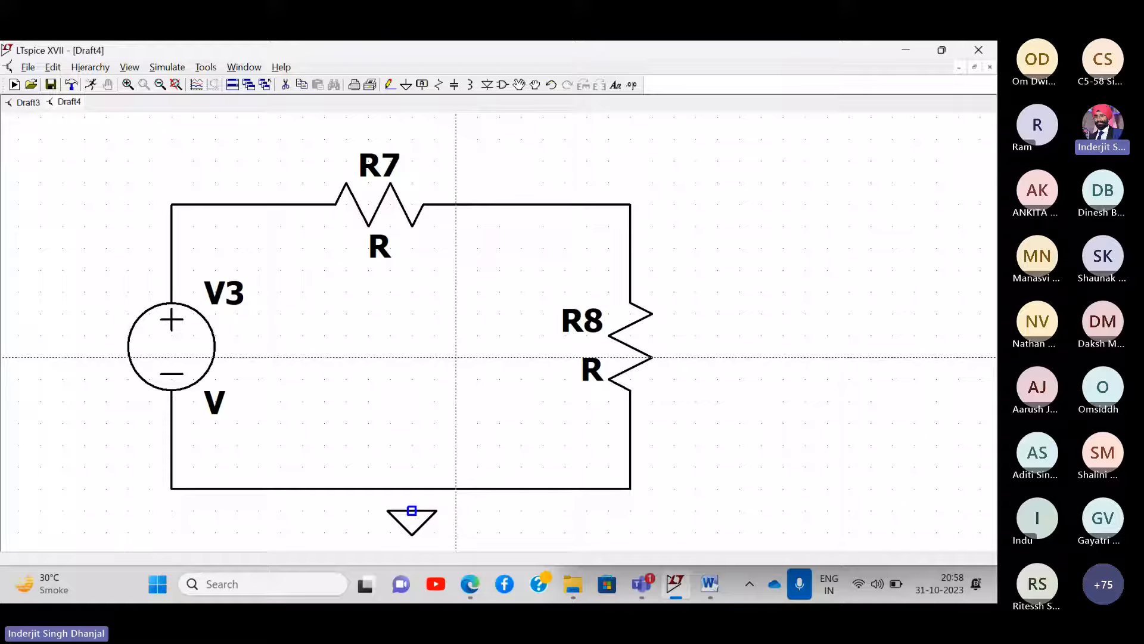
- Connect the ground to the loop and set V3's DC value to -18.8148V
left_click(412, 511)
left_click(412, 488)
key("Escape")
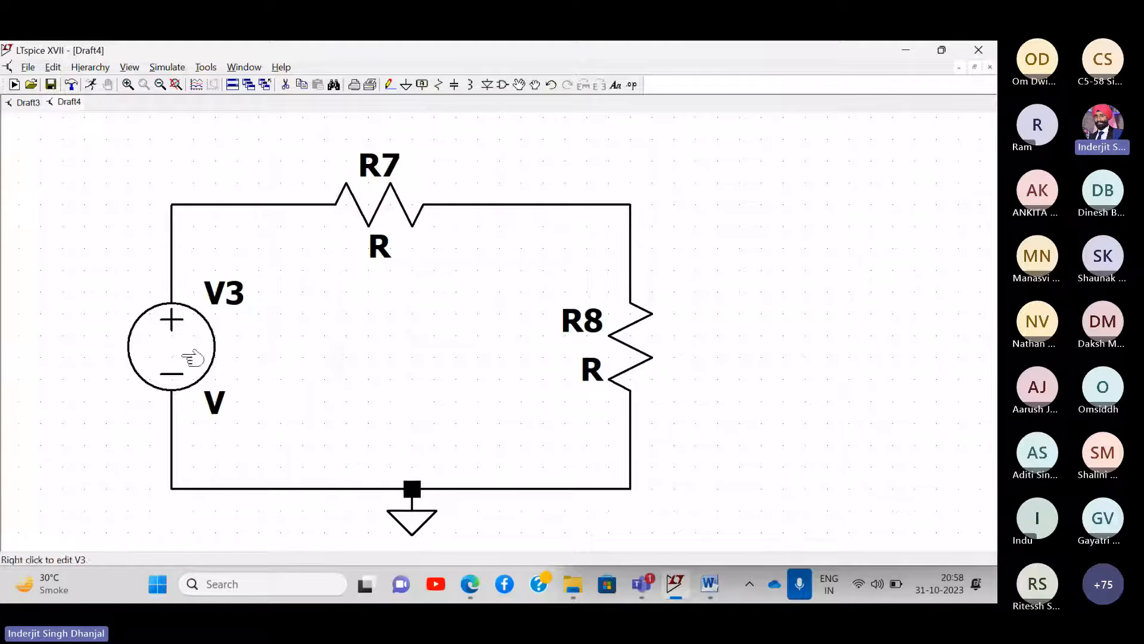
right_click(192, 358)
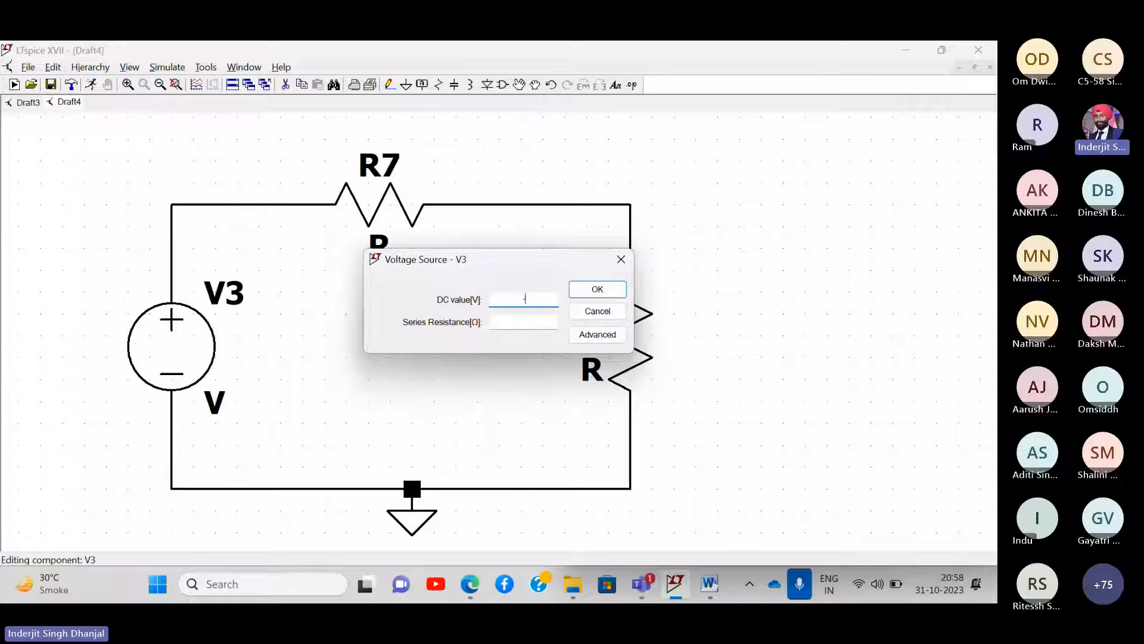
type("-18.8148V")
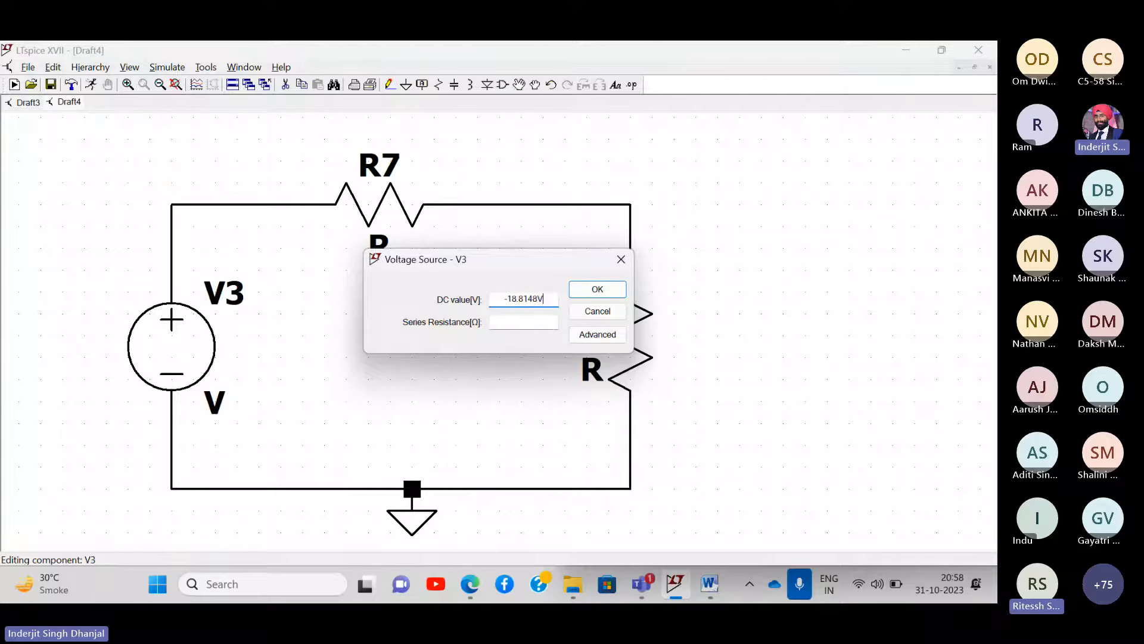
key("Return")
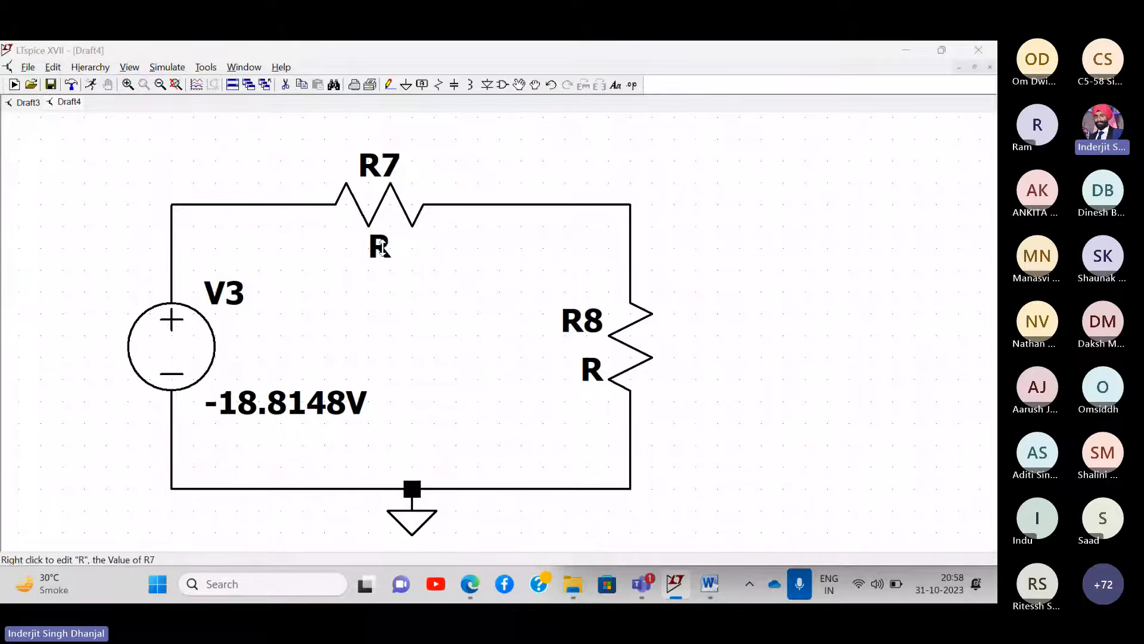
- Set R7's resistance to 6.66667 and rename it RTH
right_click(381, 245)
type("6")
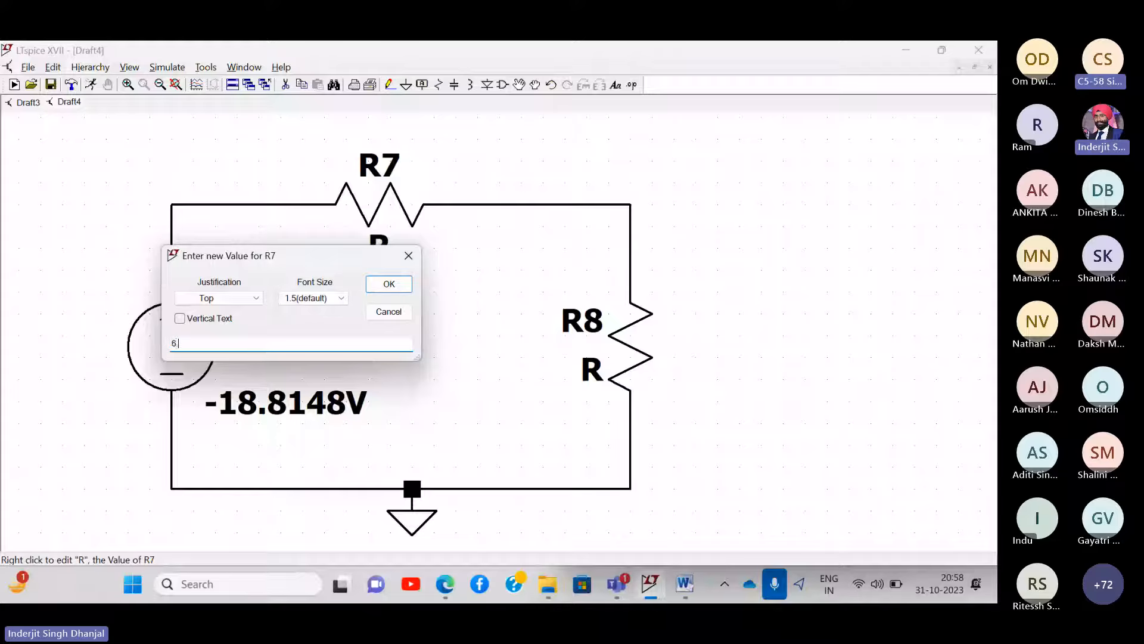
type(".66667")
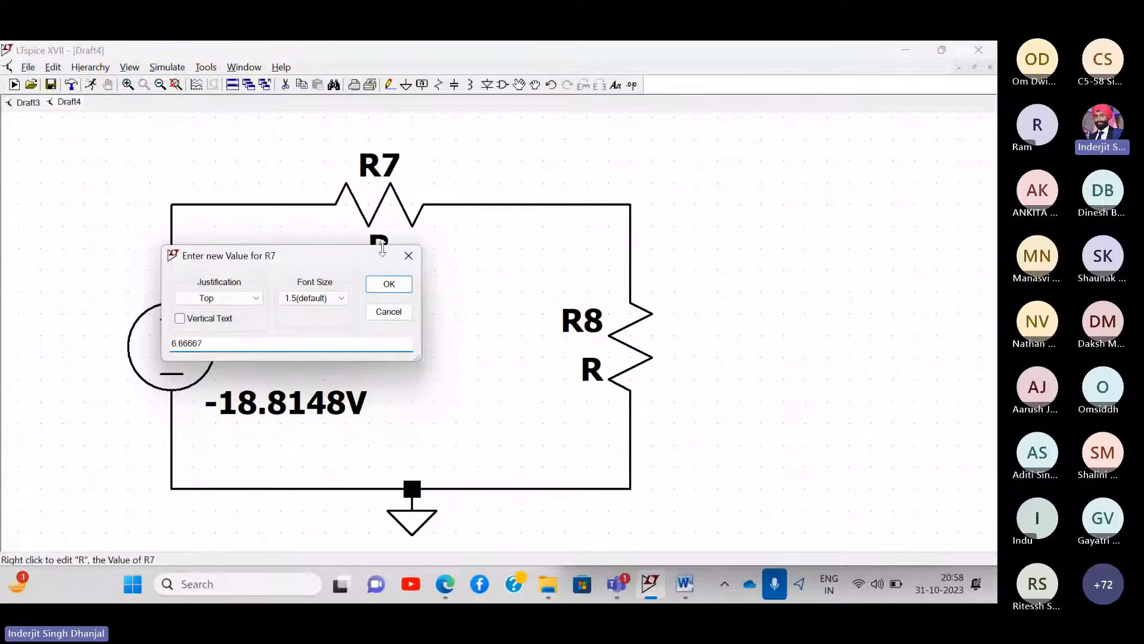
key("Return")
right_click(382, 165)
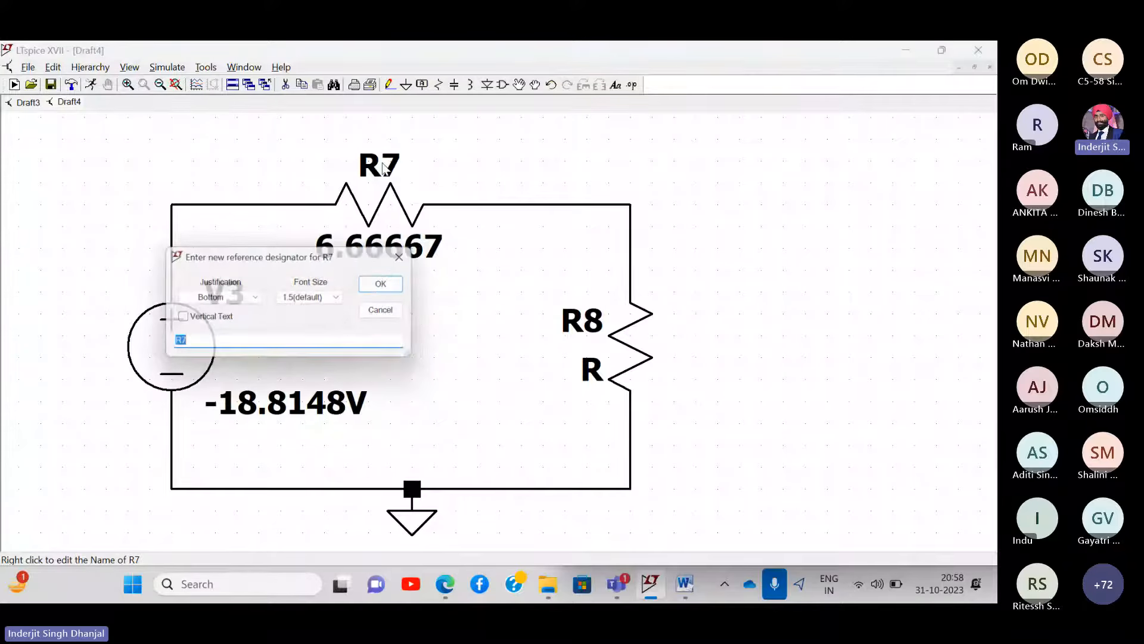
left_click(211, 342)
type("TH")
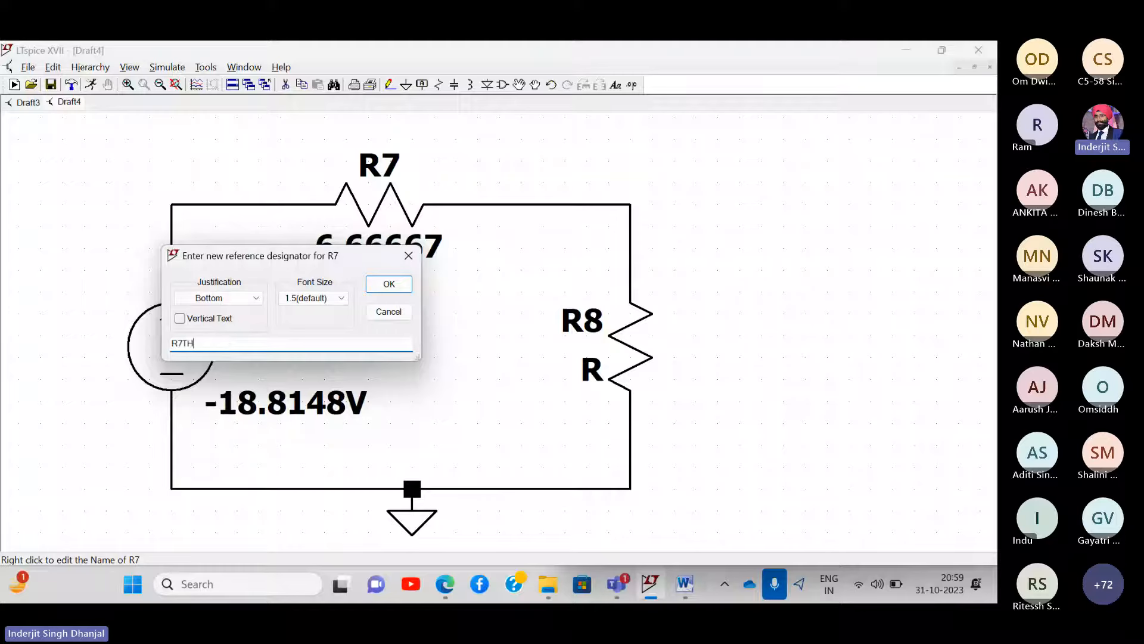
key("Return")
right_click(380, 166)
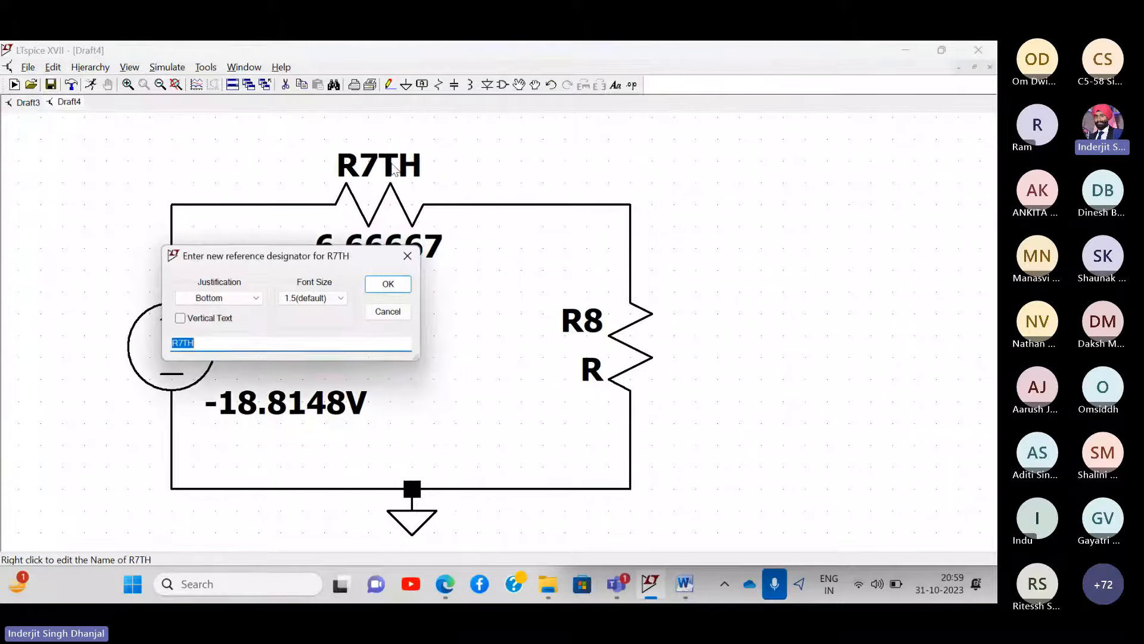
key("BackSpace")
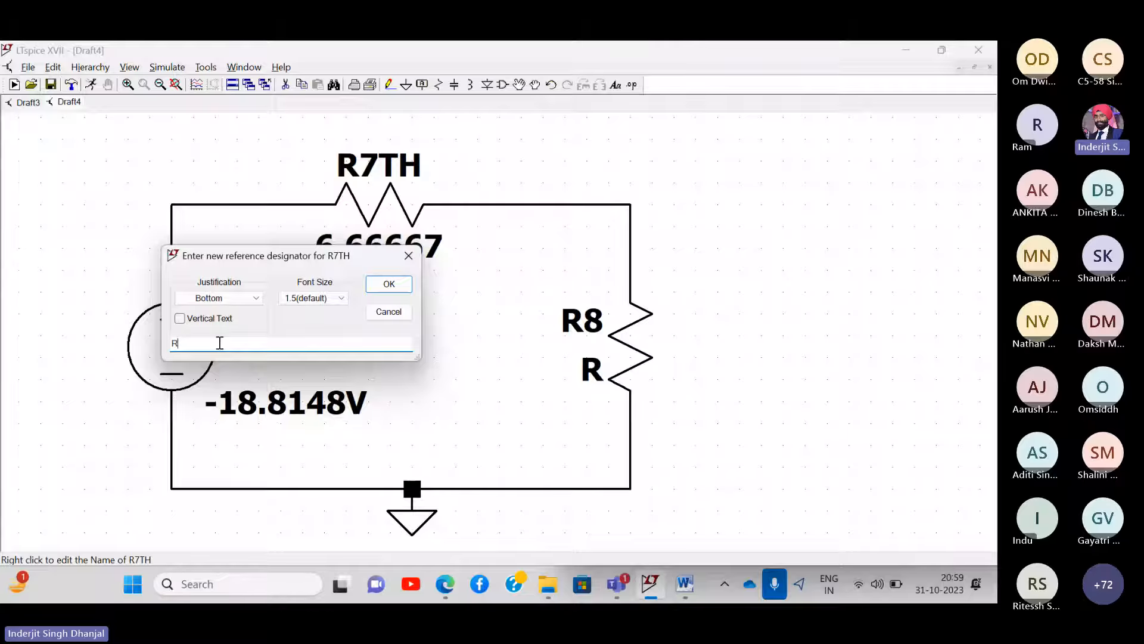
type("TH")
key("Return")
- Rename source V3 to VTH and resistor R8 to RL
right_click(221, 296)
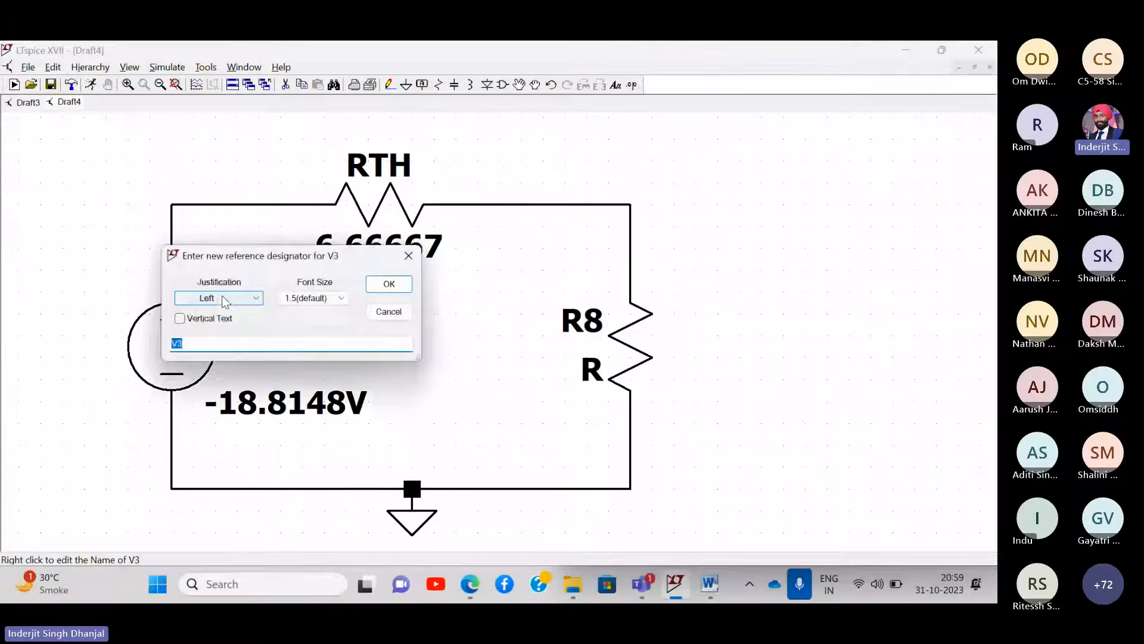
key("End")
key("BackSpace")
type("TH")
key("Return")
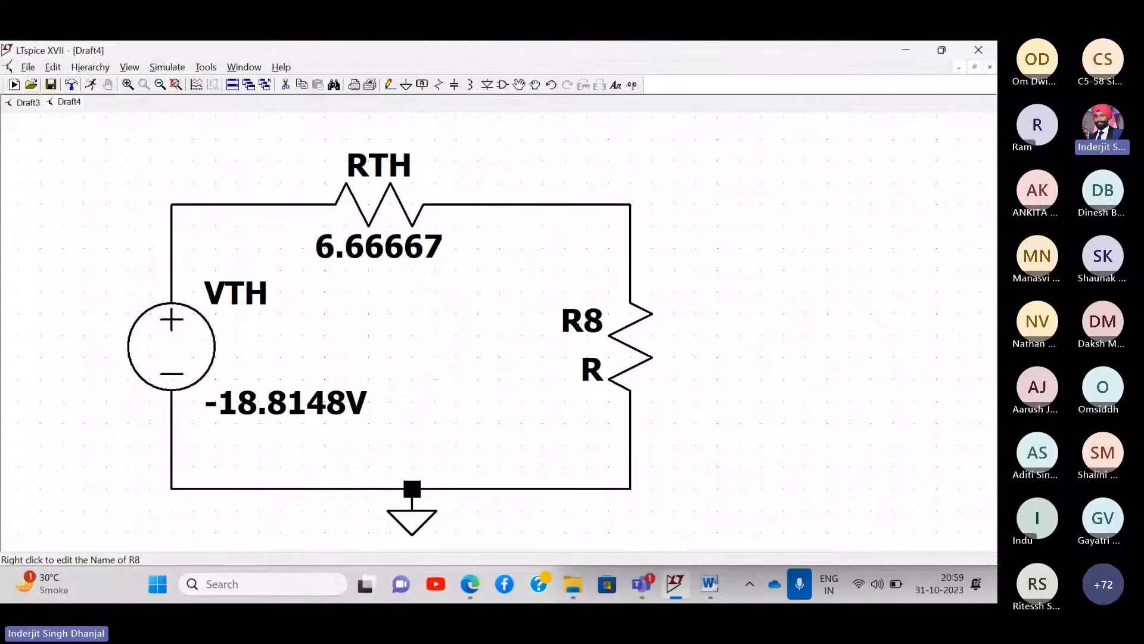
right_click(578, 322)
key("End")
key("BackSpace")
type("L")
key("Return")
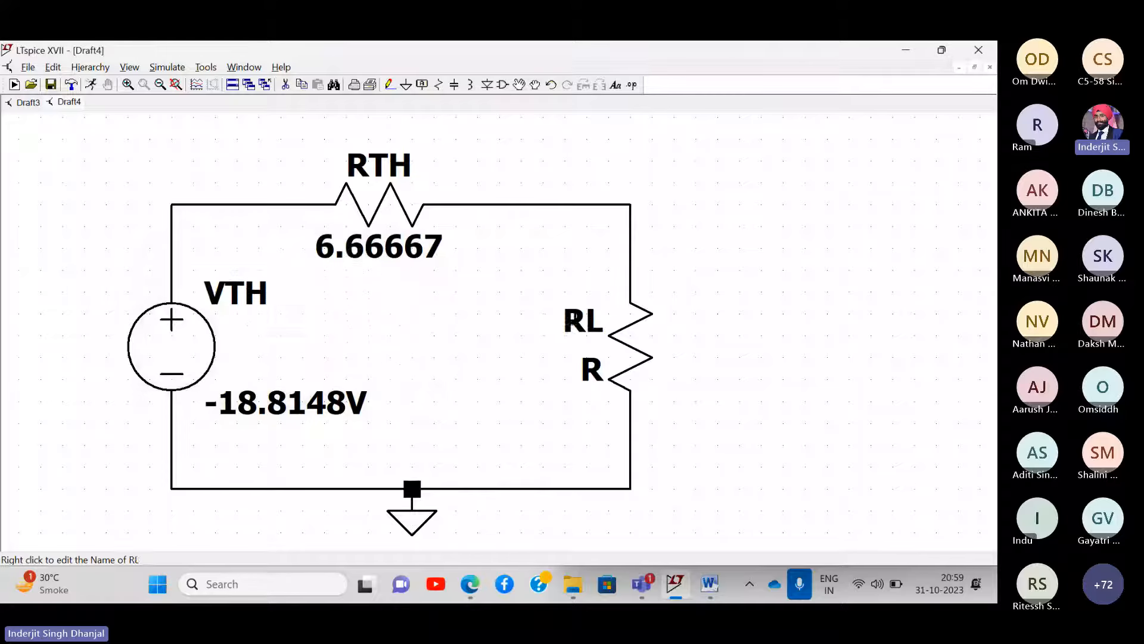
- Review the lecture notes PDF, then return to the schematic
left_click(475, 582)
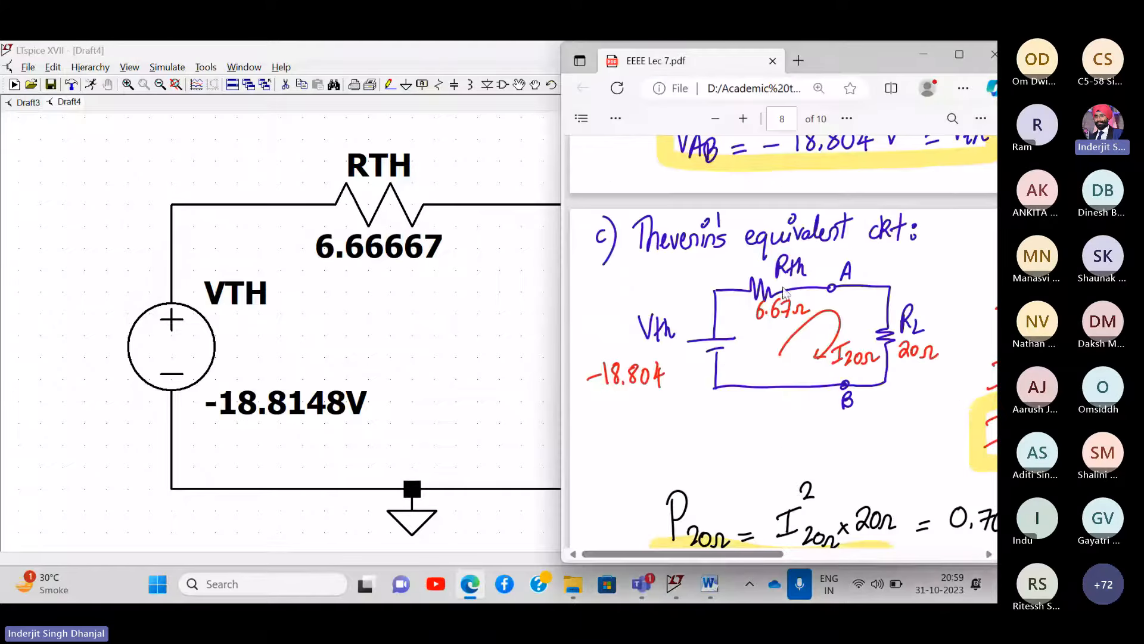
scroll(788, 293, "up", 10)
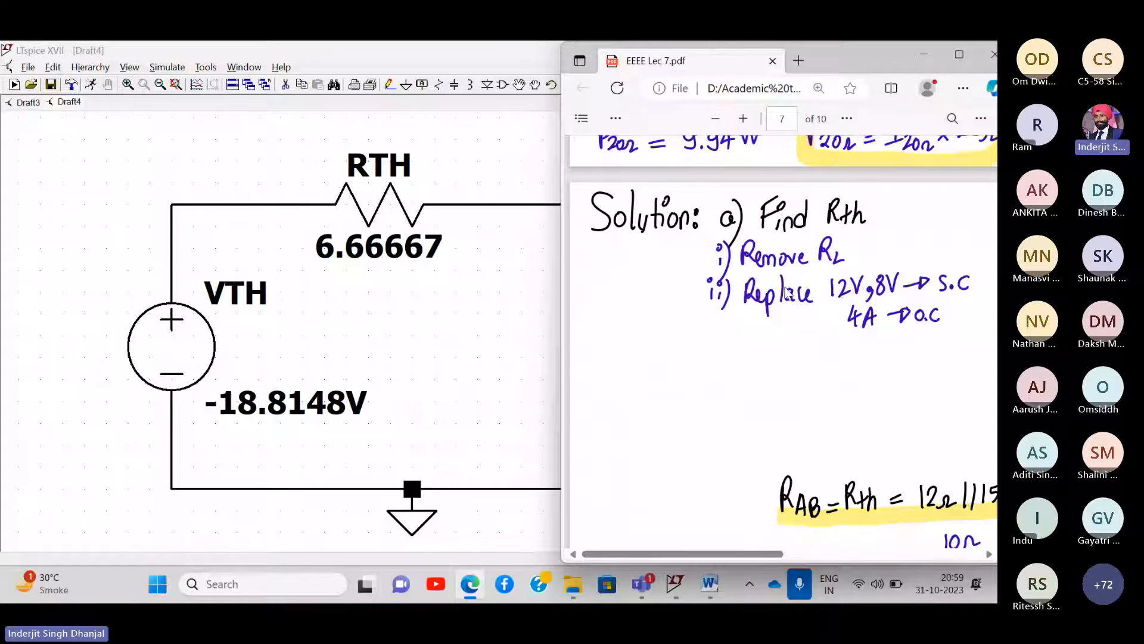
scroll(789, 295, "up", 5)
scroll(799, 301, "up", 3)
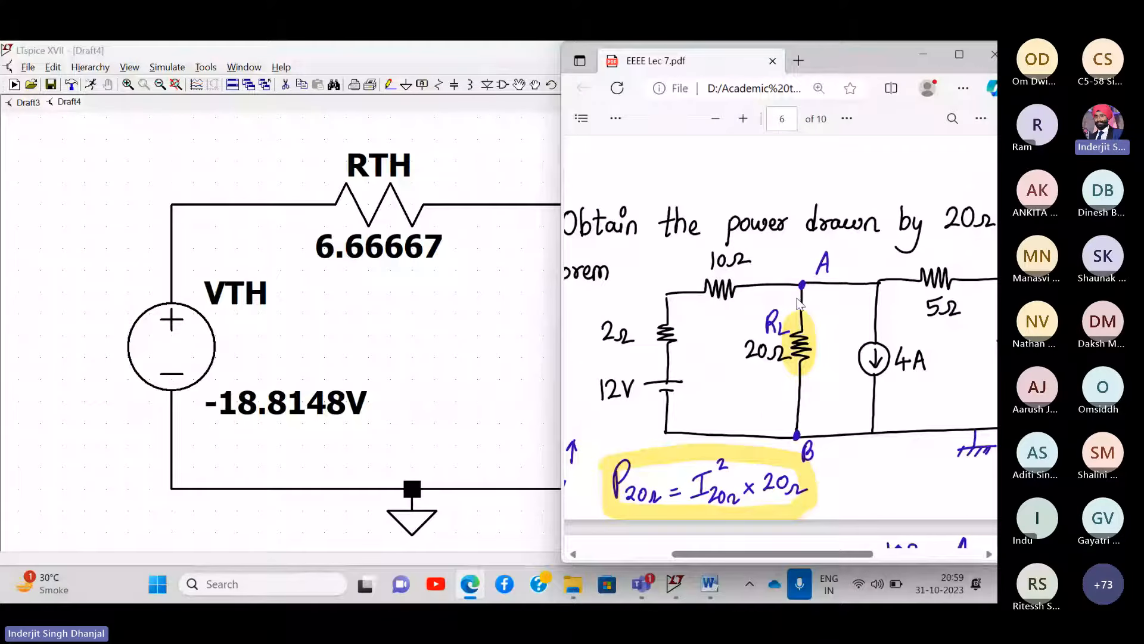
left_click(538, 251)
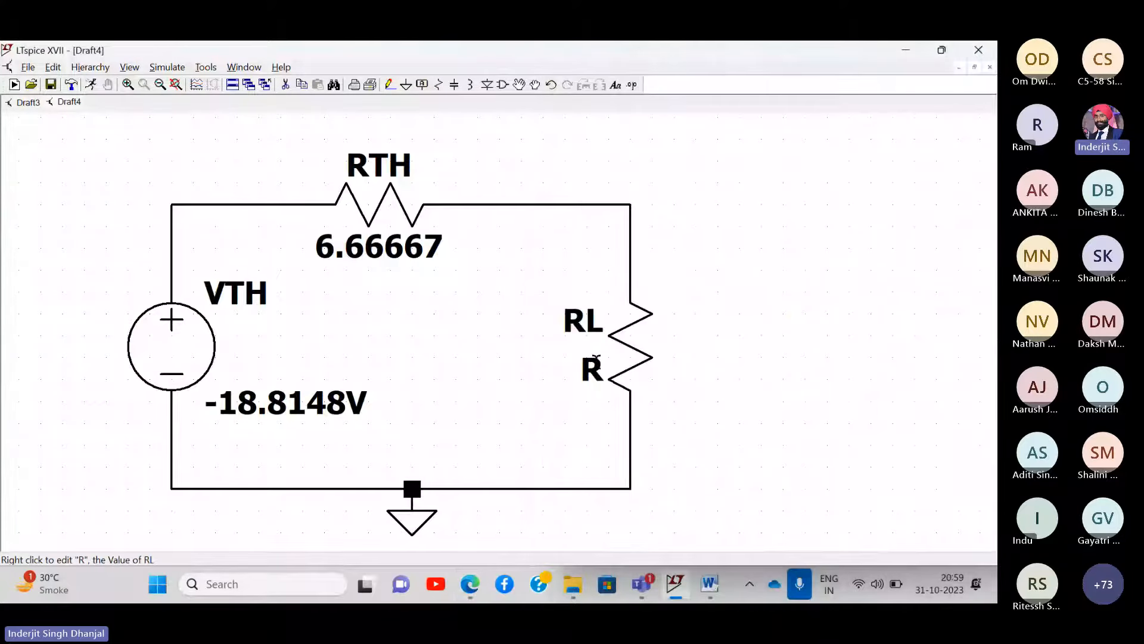
- Give load resistor RL a resistance of 20
right_click(596, 358)
type("20")
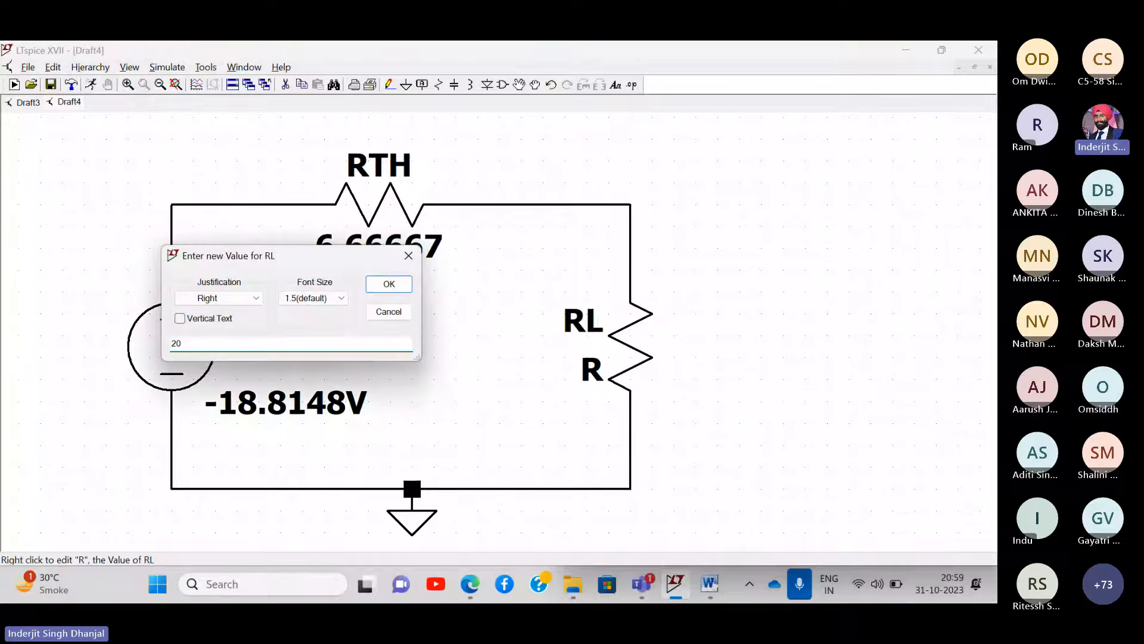
key("Return")
left_click_drag(516, 284, 430, 267)
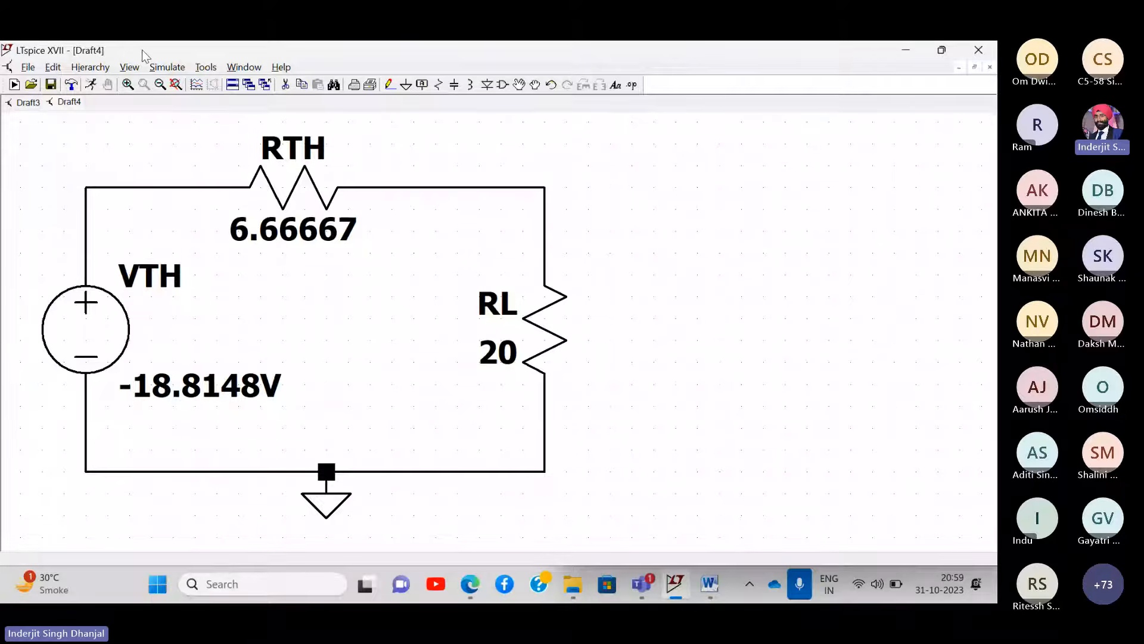
left_click(166, 67)
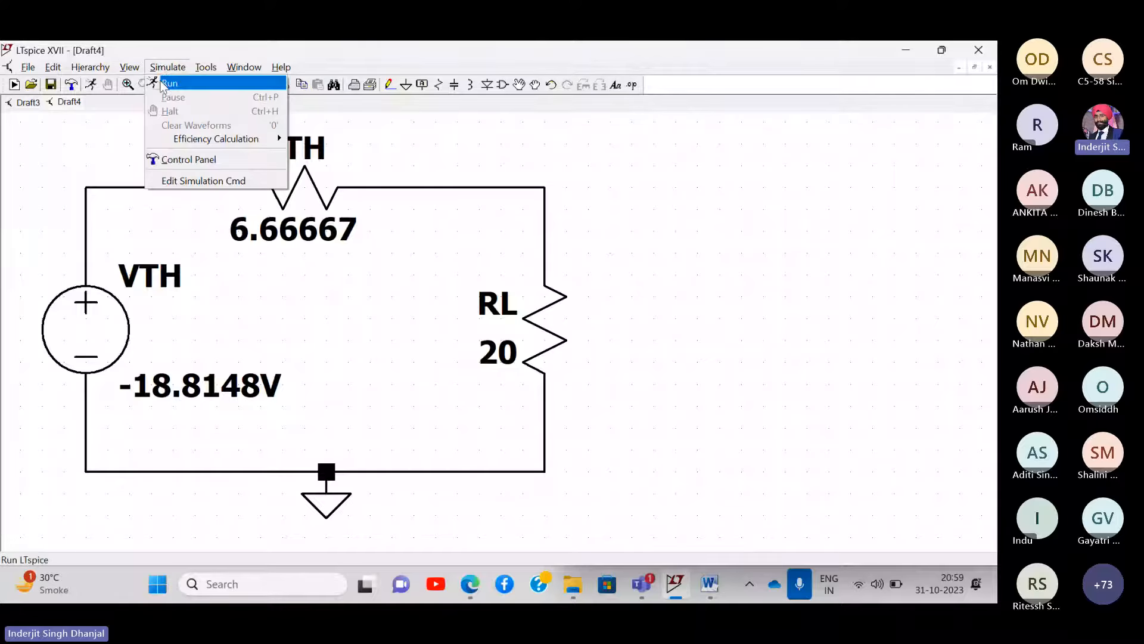
- Run the simulation, highlight I(Rl) = 0.705555, close the results and bring up the notes
left_click(167, 83)
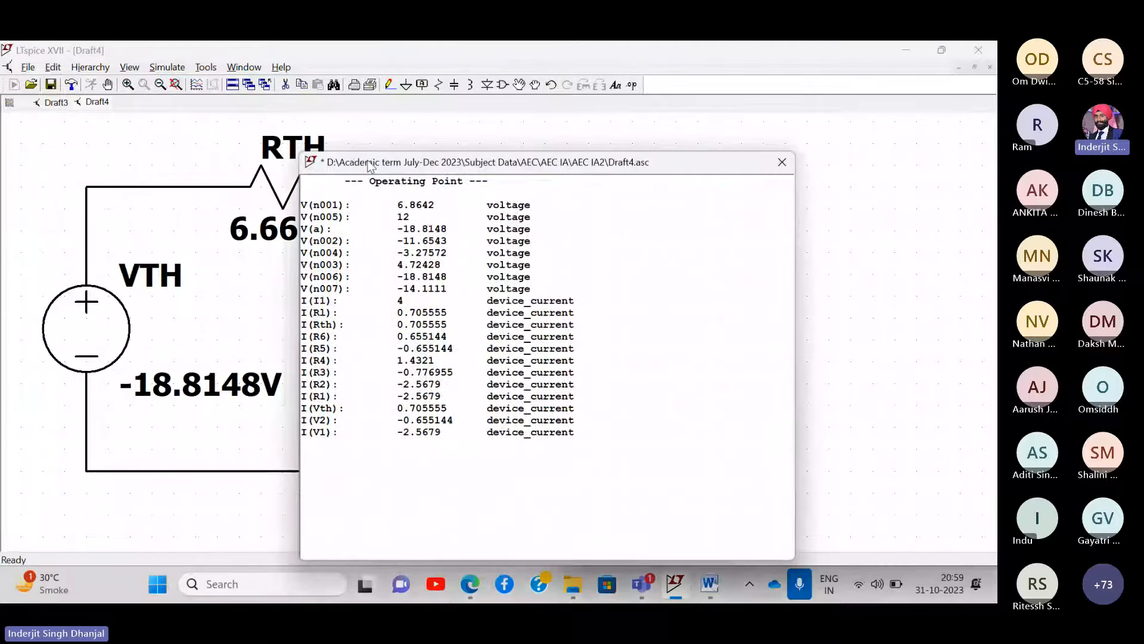
left_click_drag(370, 164, 662, 128)
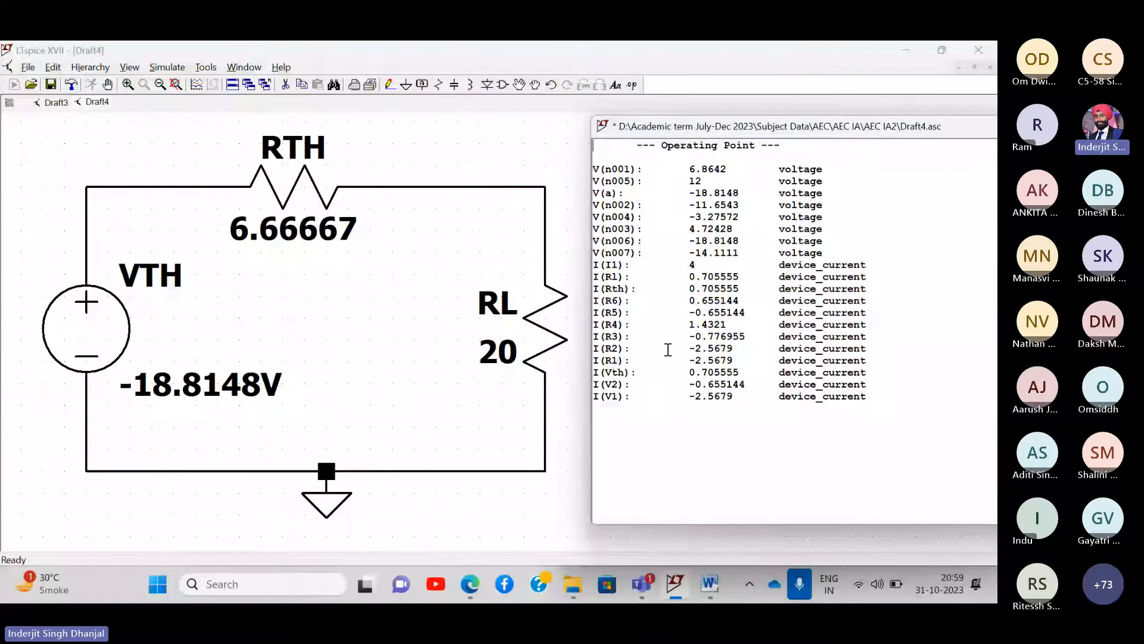
scroll(674, 408, "up", 5)
scroll(674, 408, "down", 1)
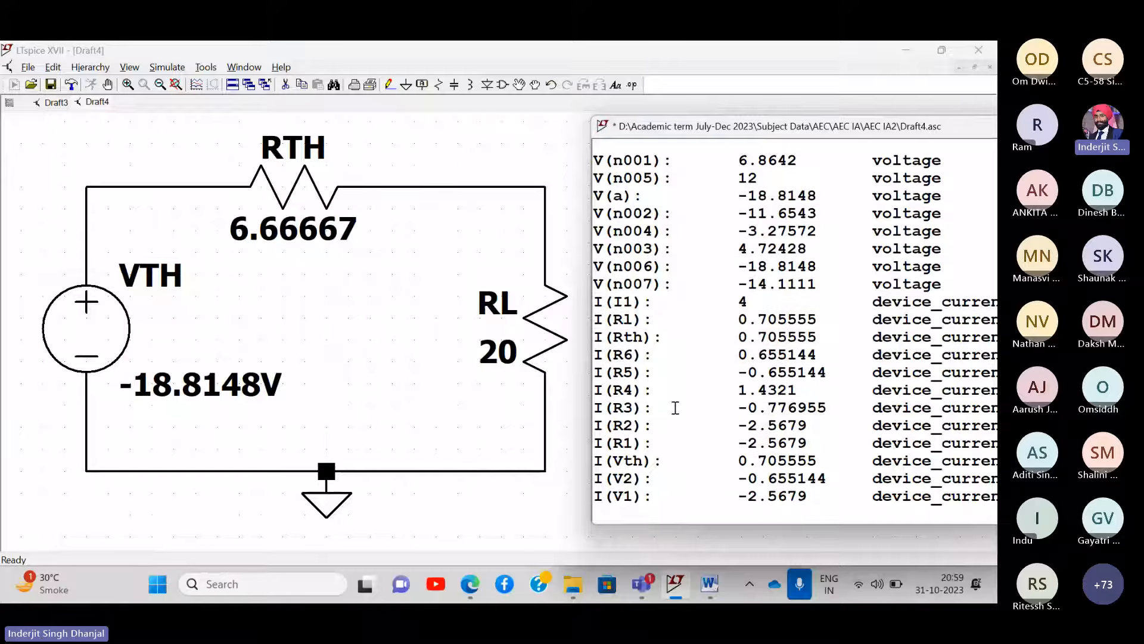
triple_click(596, 460)
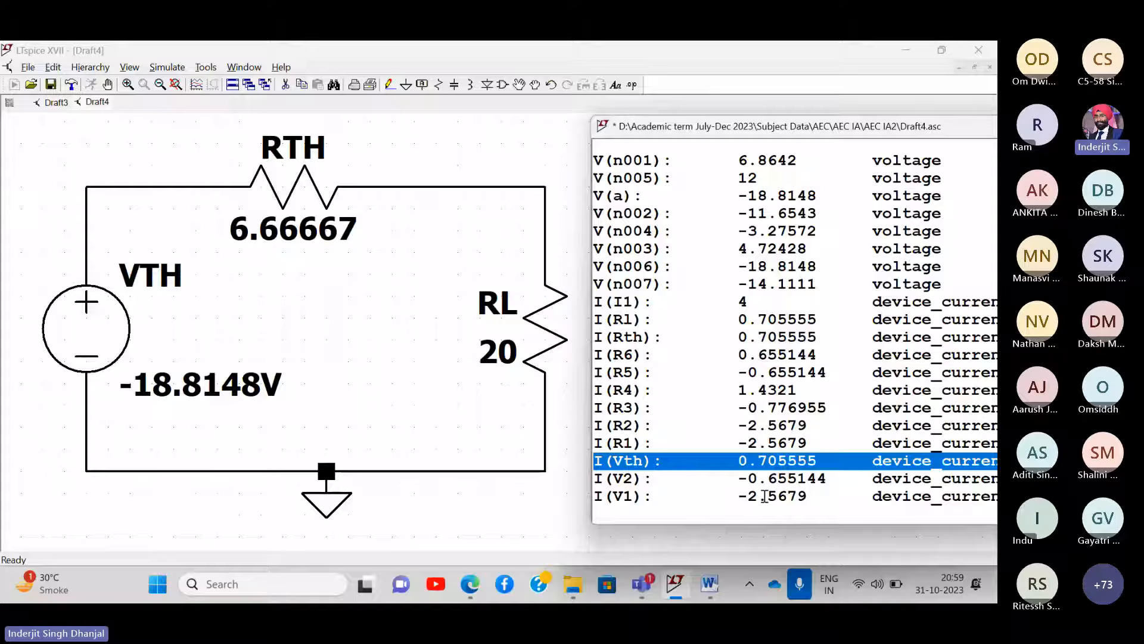
left_click(793, 309)
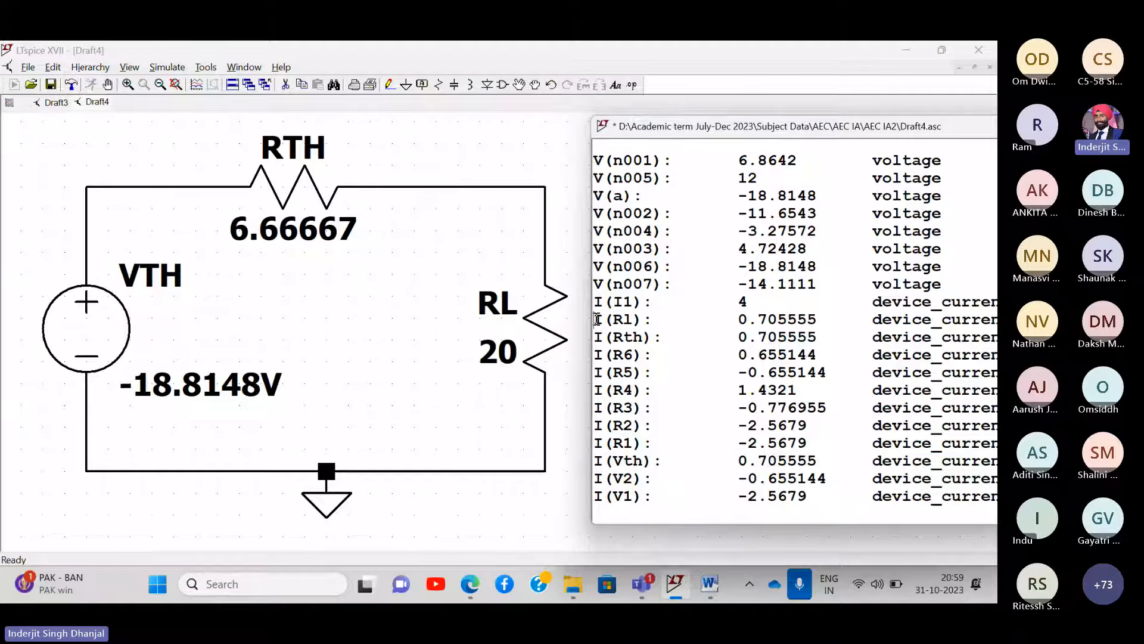
left_click_drag(596, 319, 993, 319)
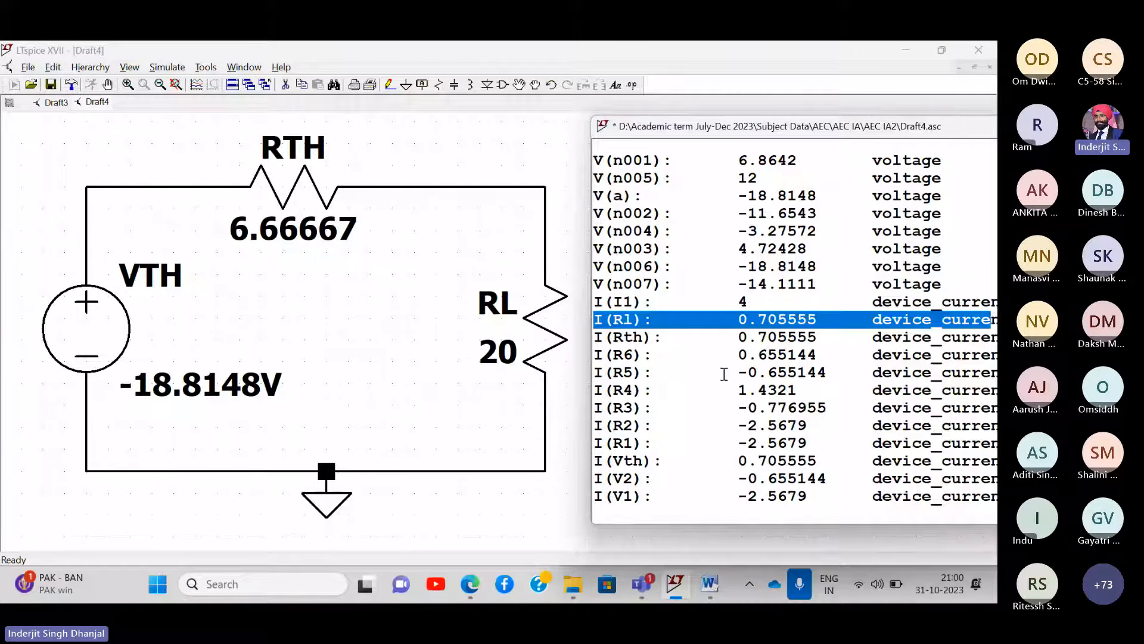
left_click_drag(804, 127, 590, 130)
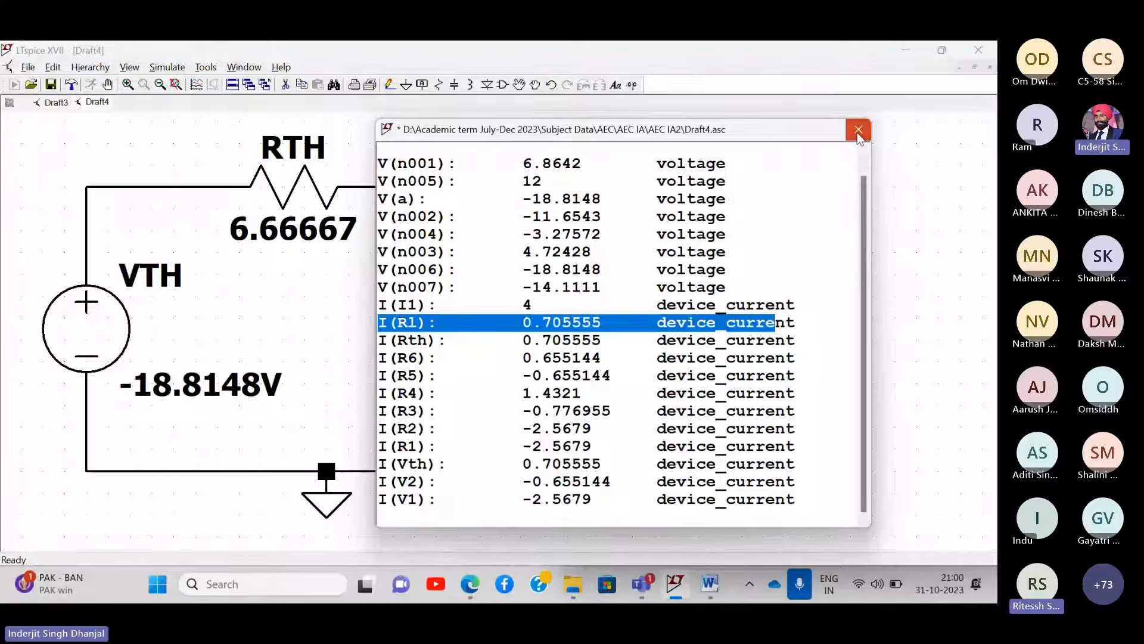
left_click(859, 132)
left_click(482, 591)
- Check the notes' page-8 Thevenin result of 0.705A, then return to the LTspice schematic
scroll(786, 330, "down", 10)
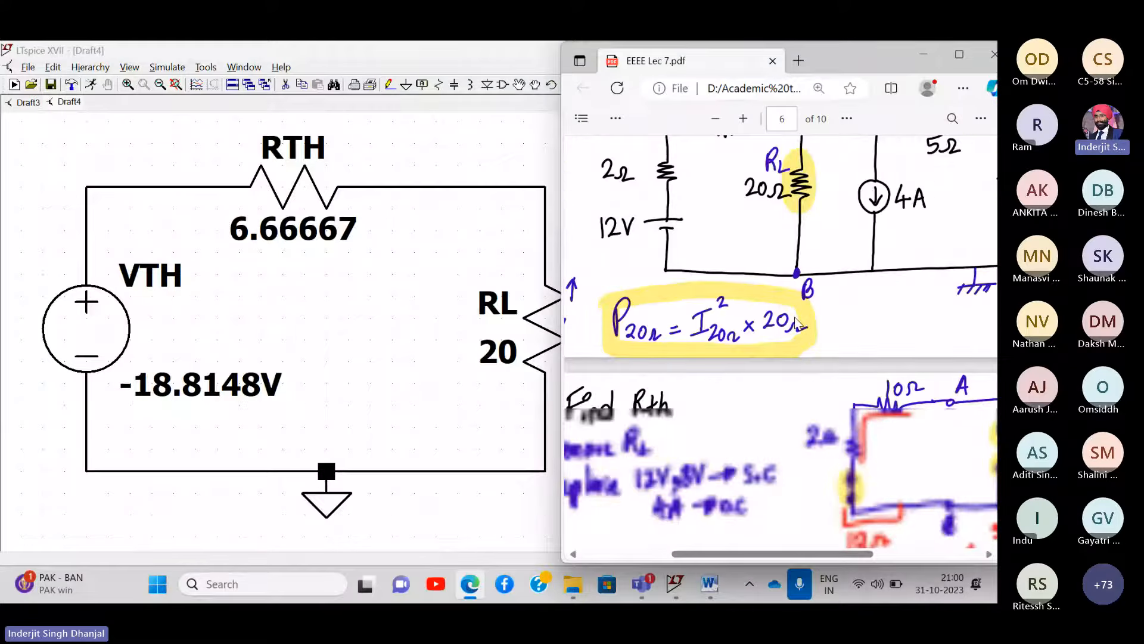
scroll(795, 320, "down", 10)
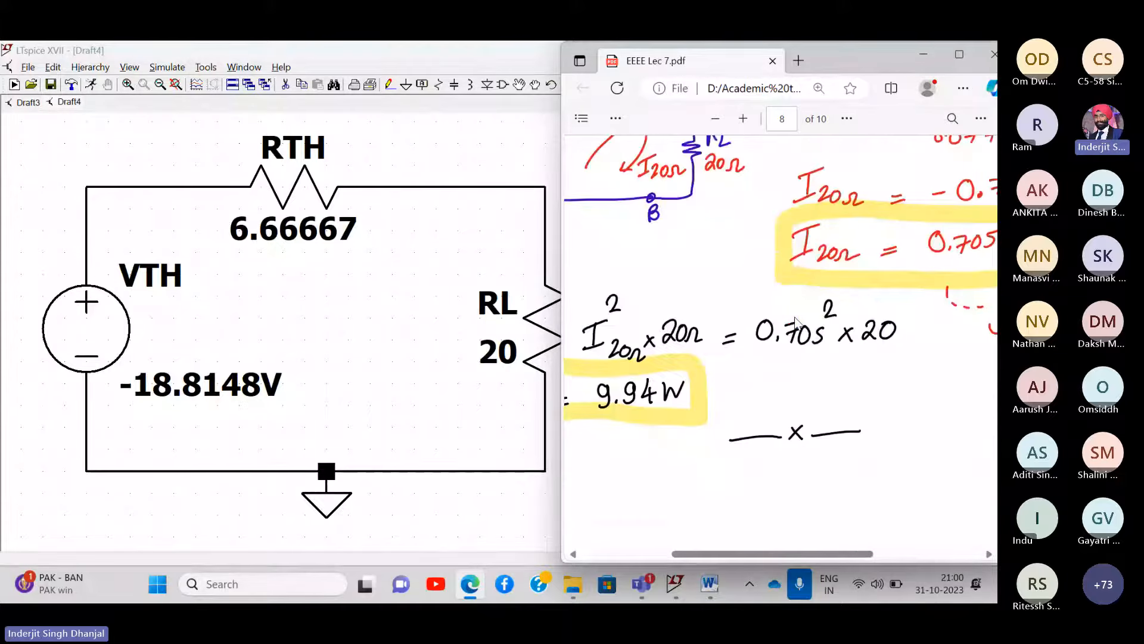
left_click_drag(562, 271, 294, 271)
scroll(527, 265, "up", 1)
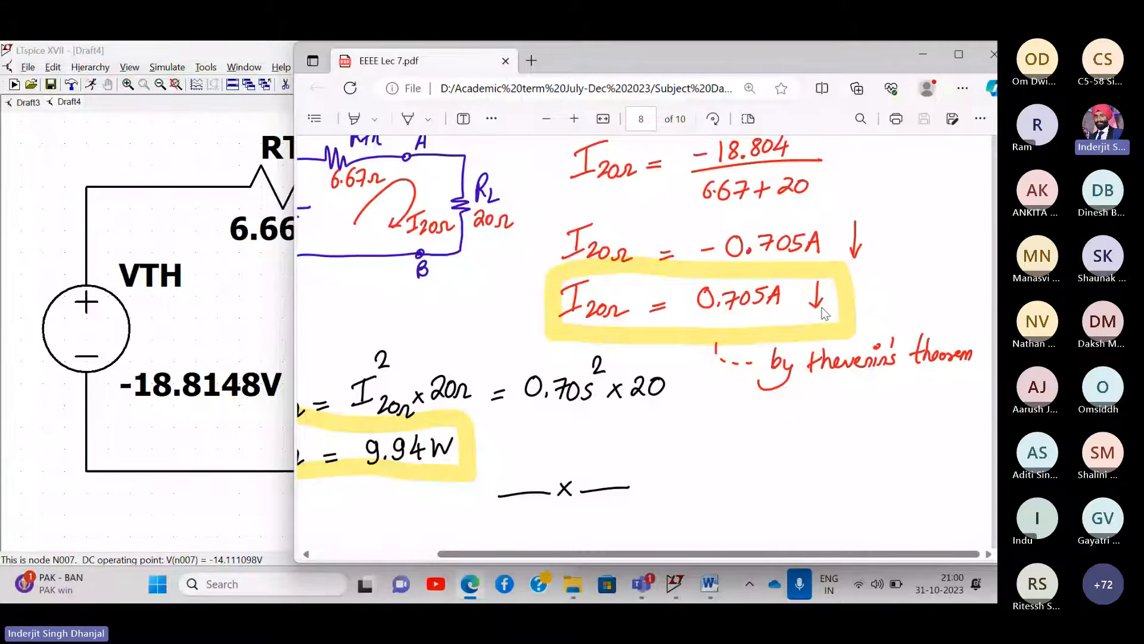
scroll(825, 312, "up", 1)
scroll(825, 312, "left", 3)
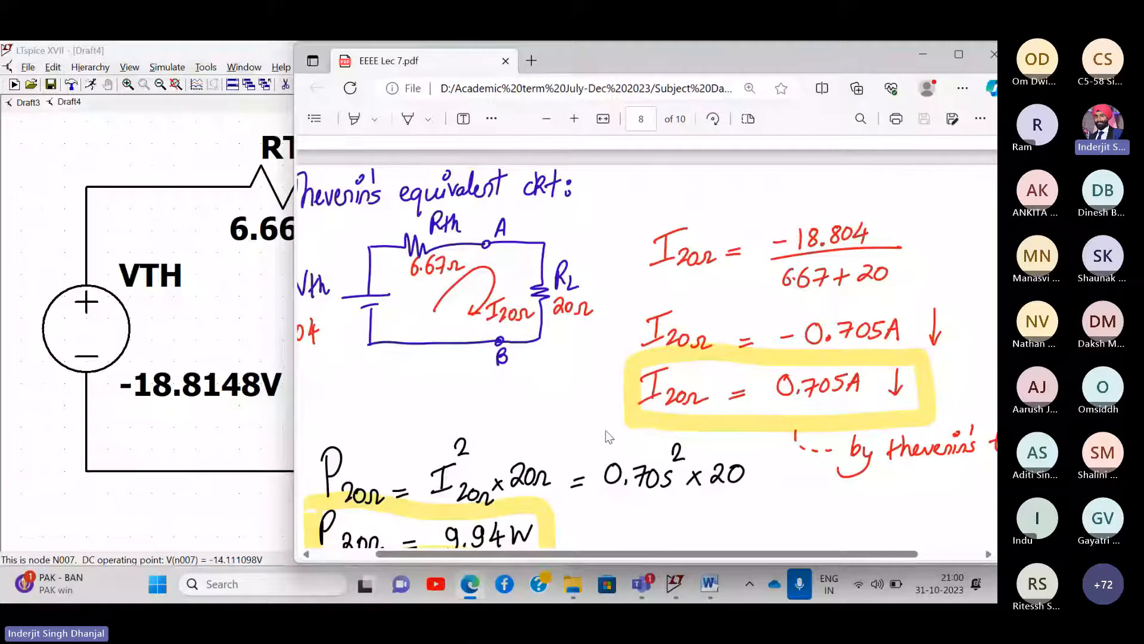
left_click(155, 137)
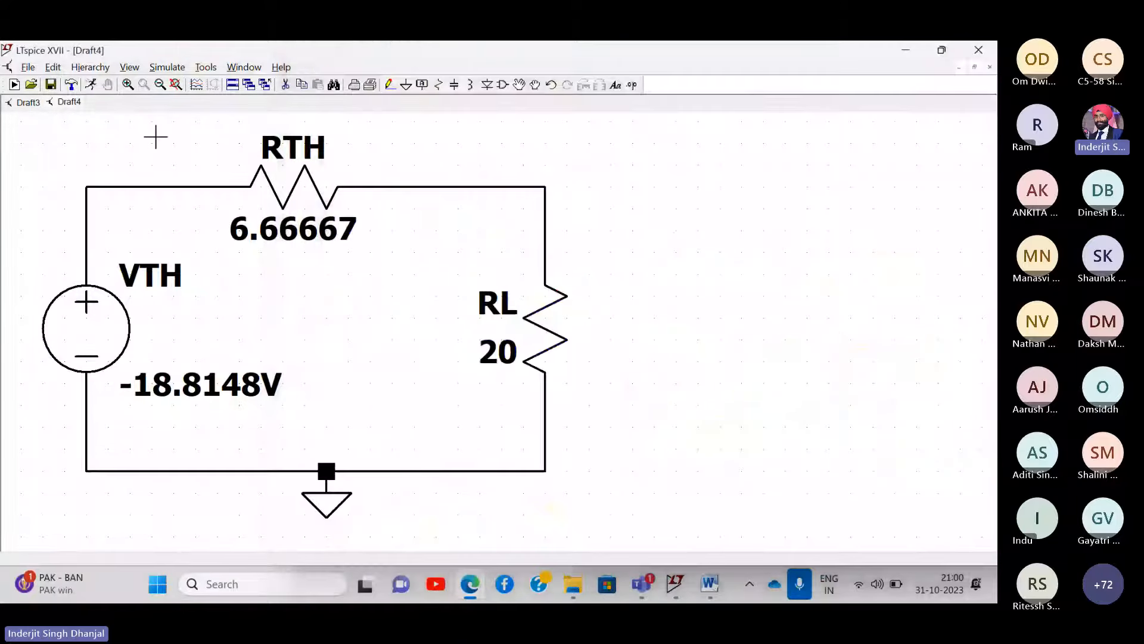
- Drag the RL branch further right and delete the top wire between RTH and RL
left_click_drag(430, 273, 448, 285)
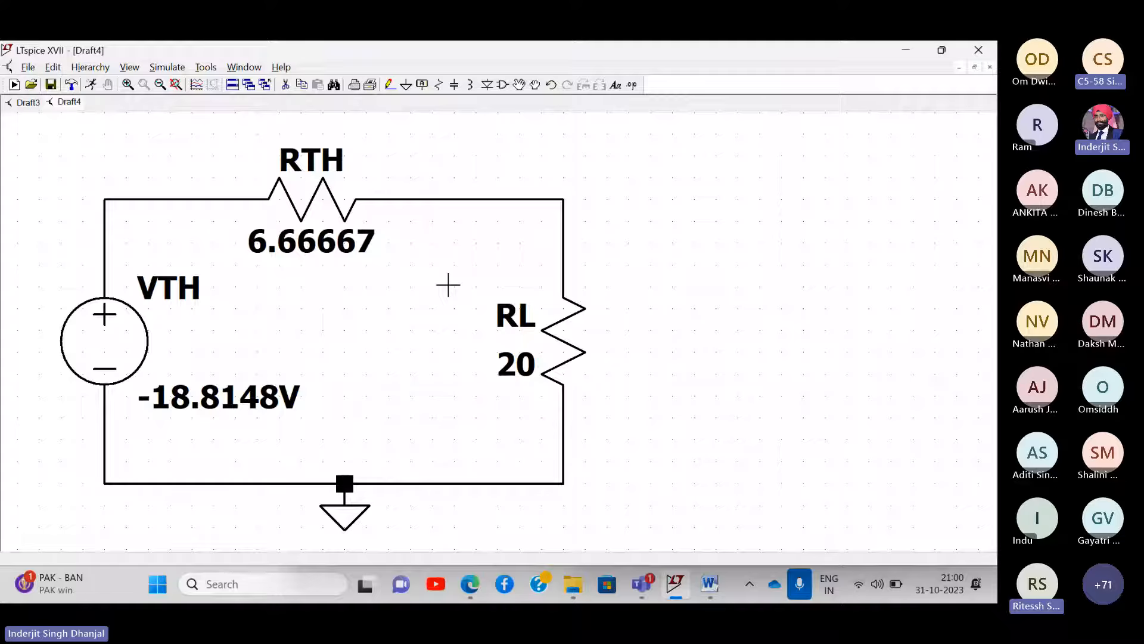
left_click(534, 86)
left_click_drag(459, 166, 674, 531)
left_click(870, 530)
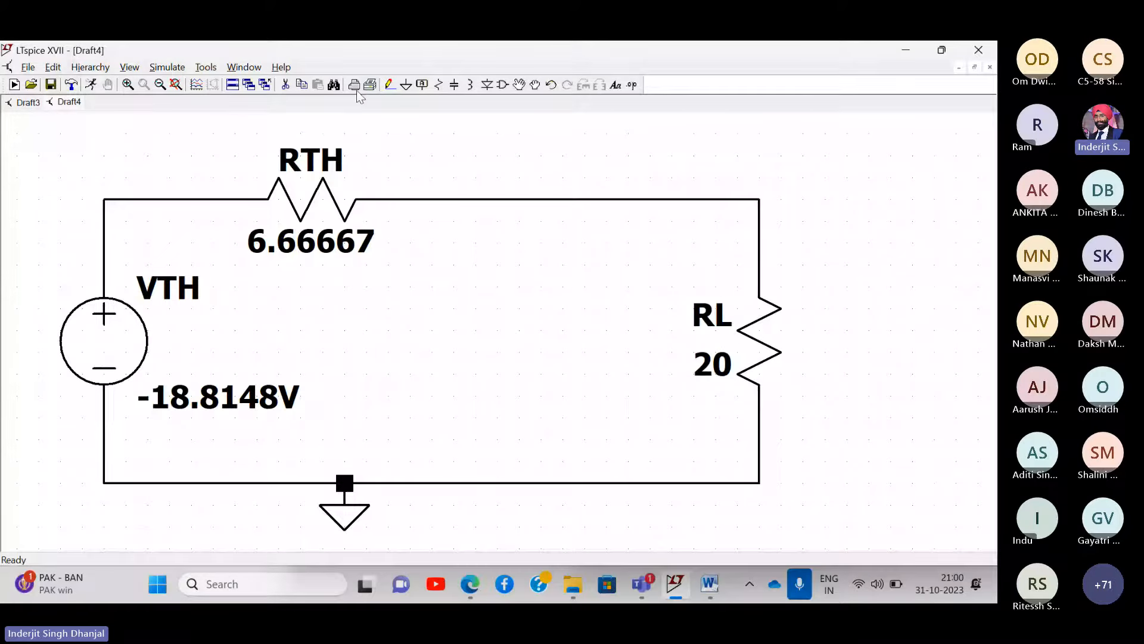
key("Delete")
left_click(642, 199)
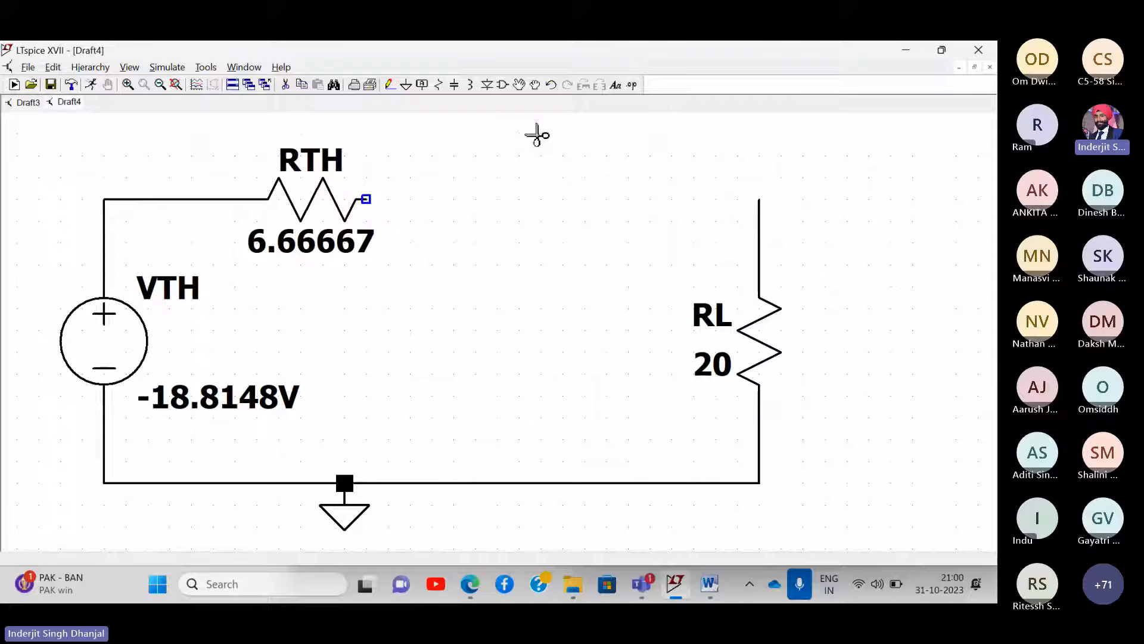
- Place a new voltage source rotated horizontally in line with the top wire gap
left_click(506, 87)
key("Return")
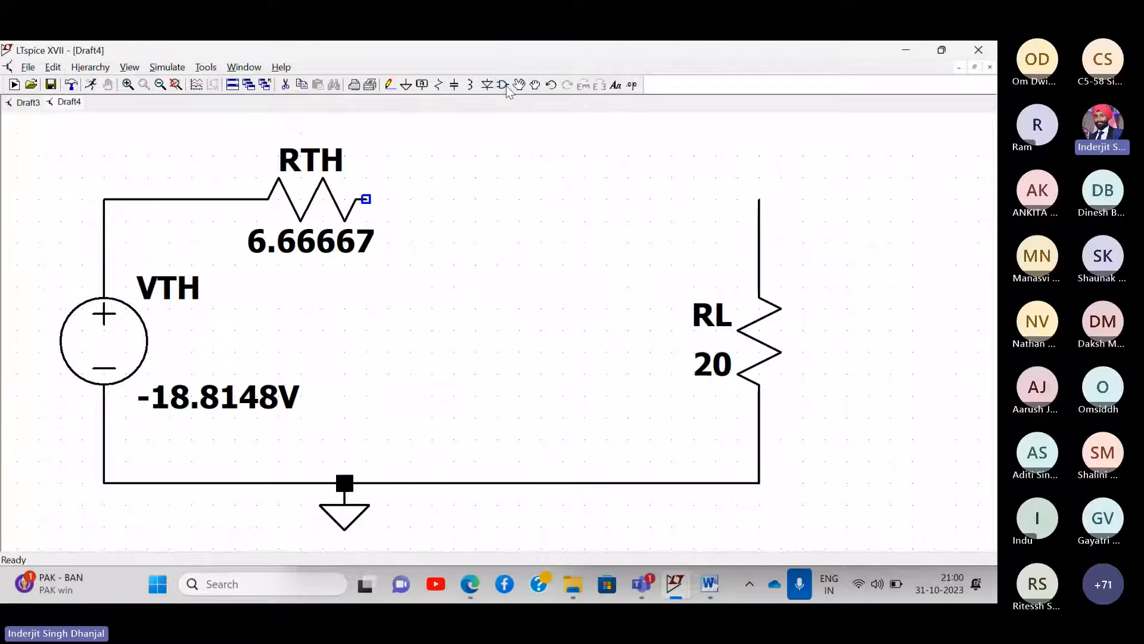
key("ctrl+r")
left_click(519, 242)
key("ctrl+r")
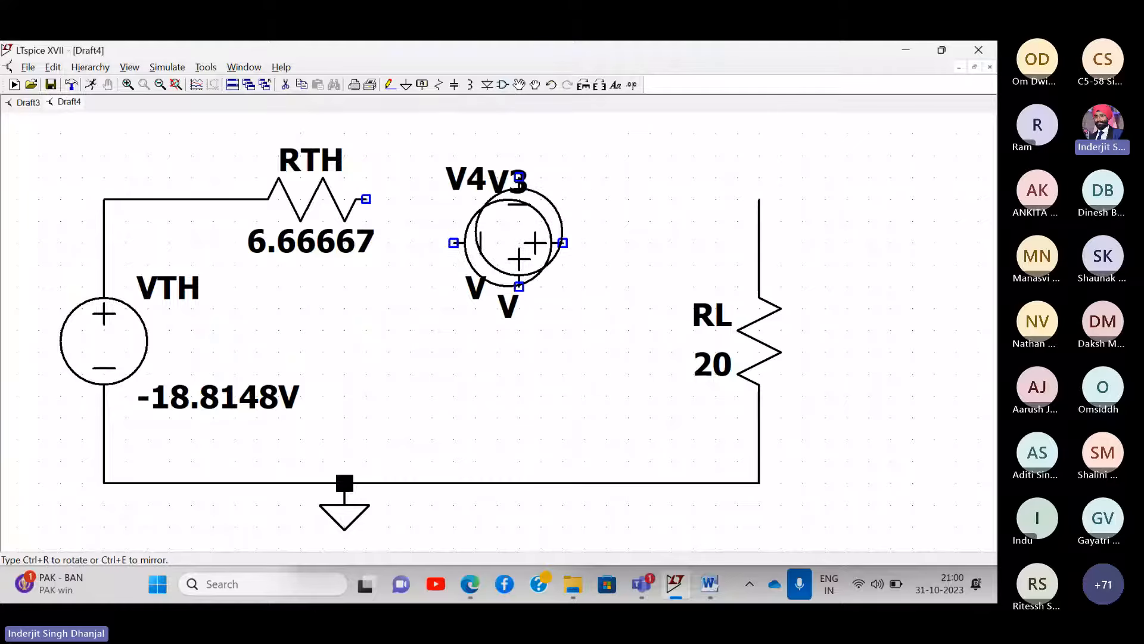
key("Escape")
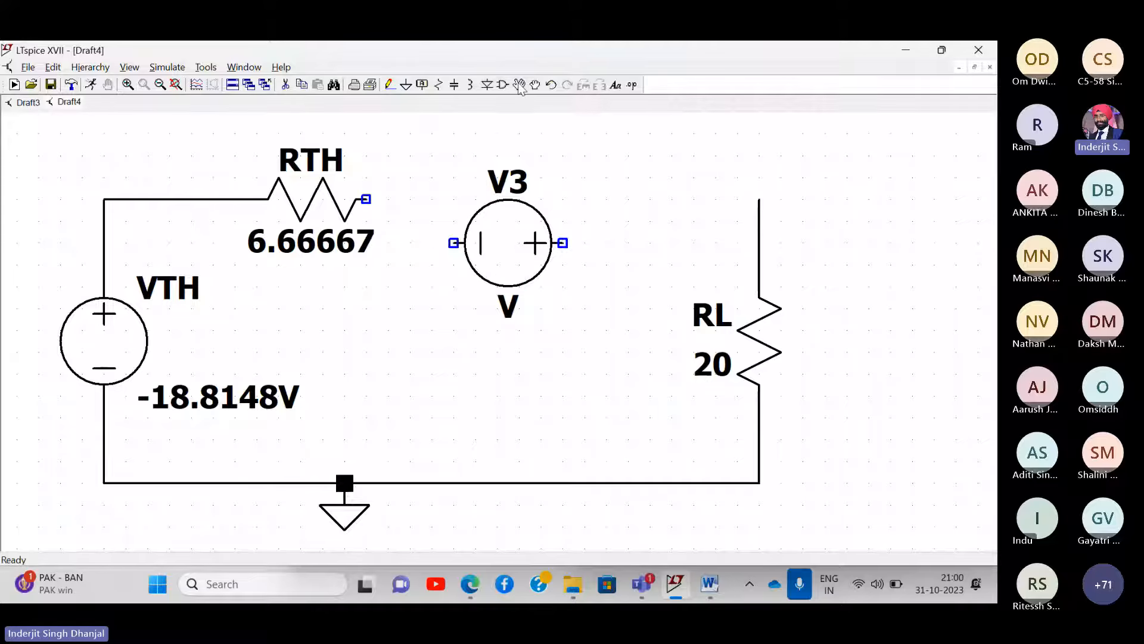
left_click(522, 218)
key("ctrl+r")
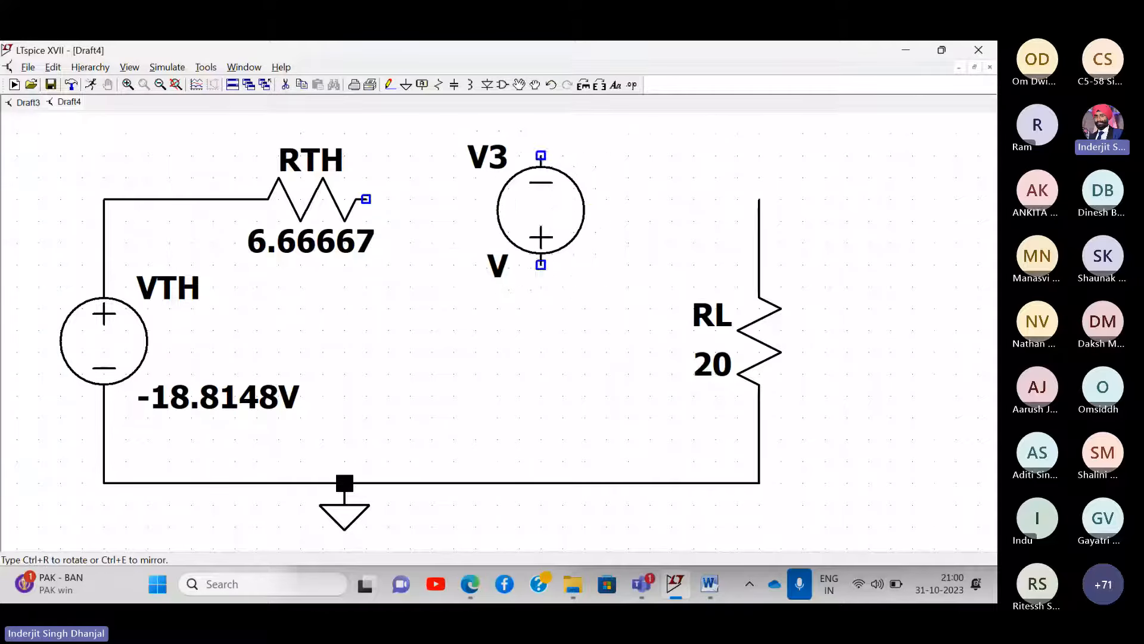
key("ctrl+r")
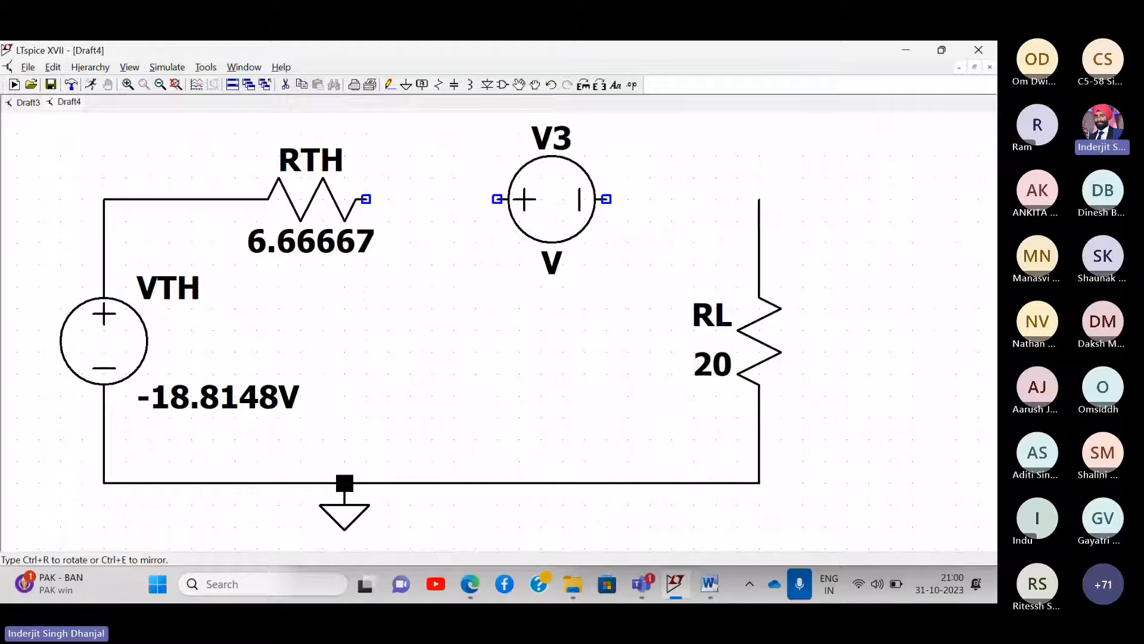
left_click(539, 214)
- Wire the source in series from the top of RL to RTH's right pin
key("F3")
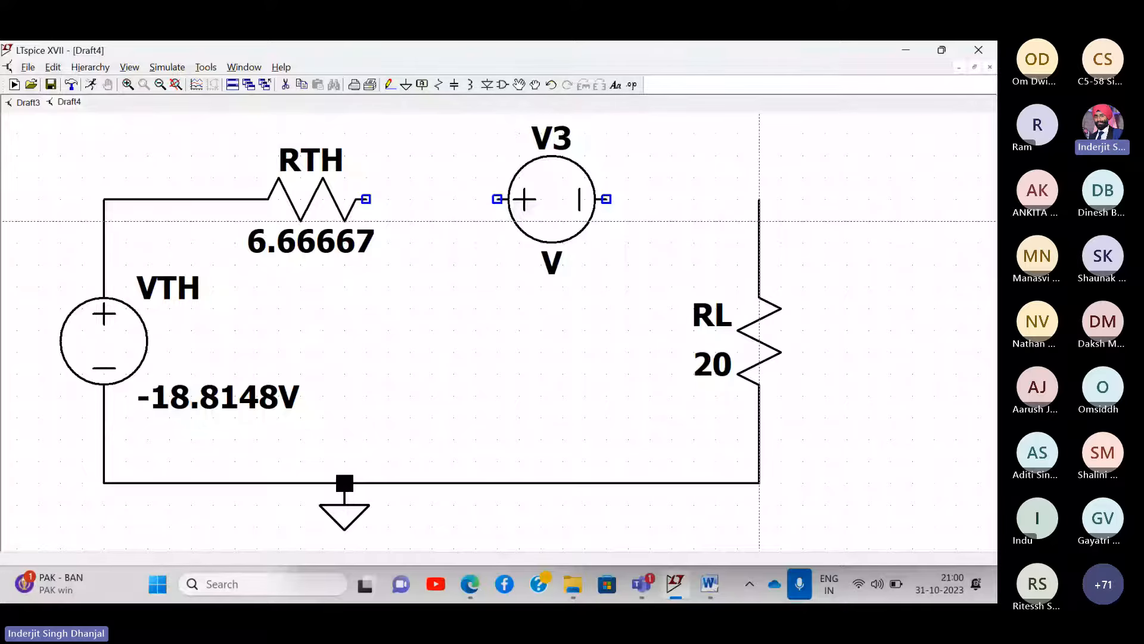
left_click(759, 199)
left_click(366, 199)
scroll(519, 161, "up", 1)
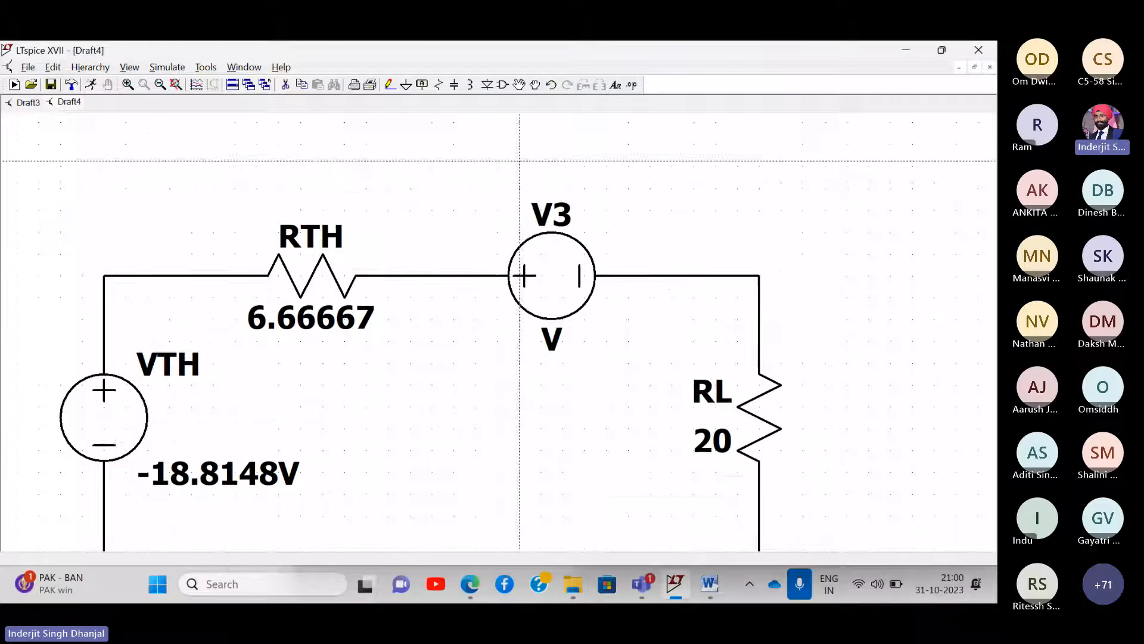
key("Escape")
left_click_drag(645, 374, 616, 197)
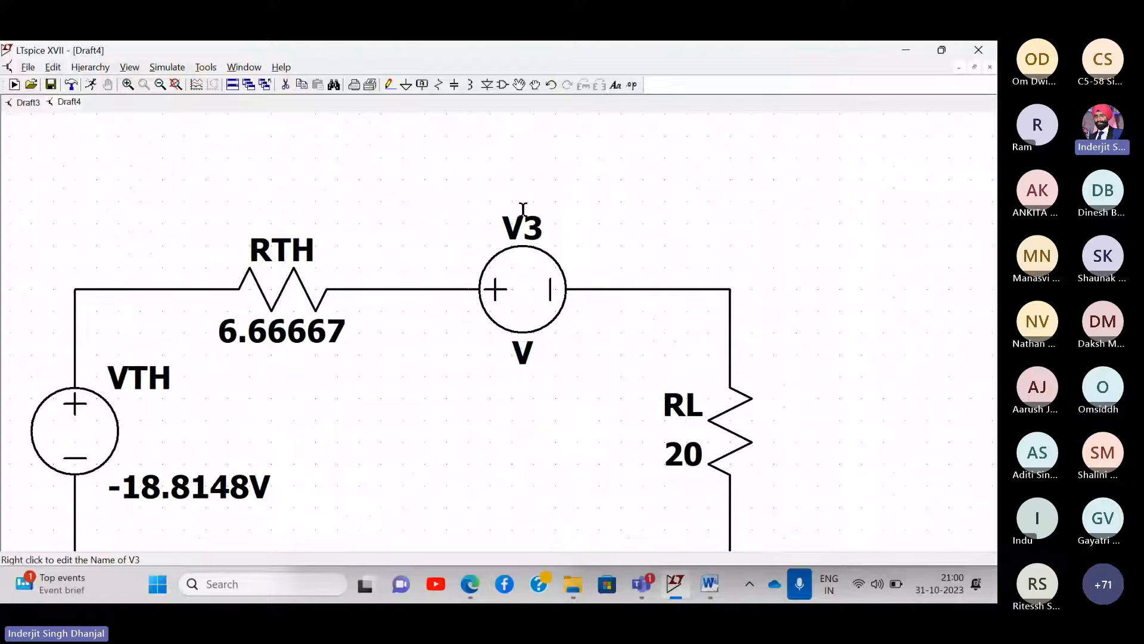
- Rename the source Vx and set its DC value to 0
right_click(523, 222)
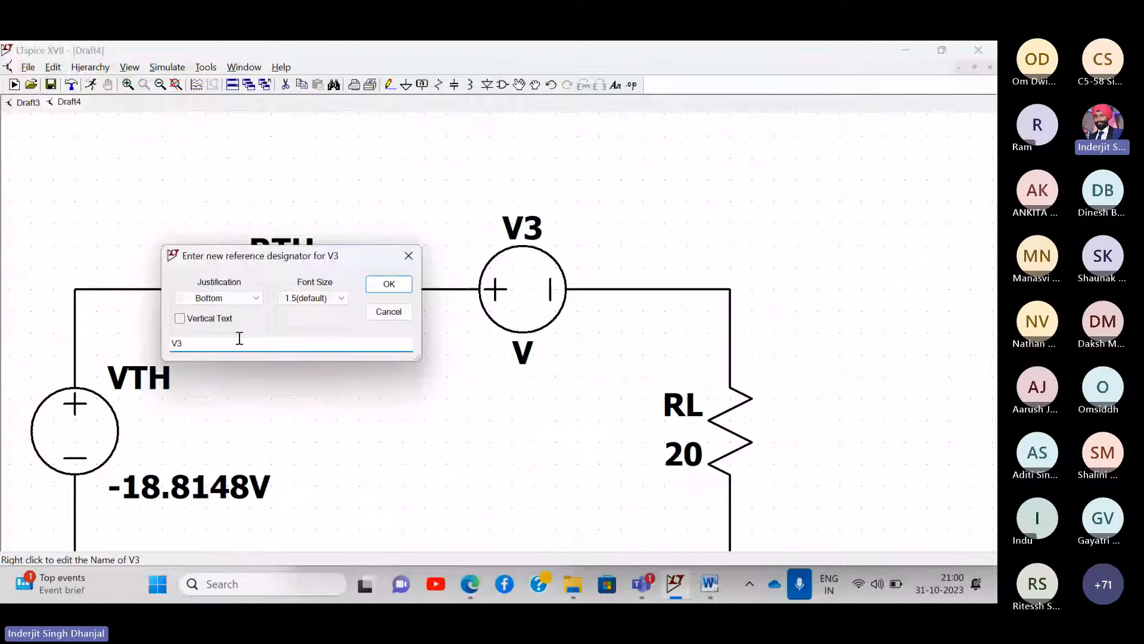
type("x")
key("Return")
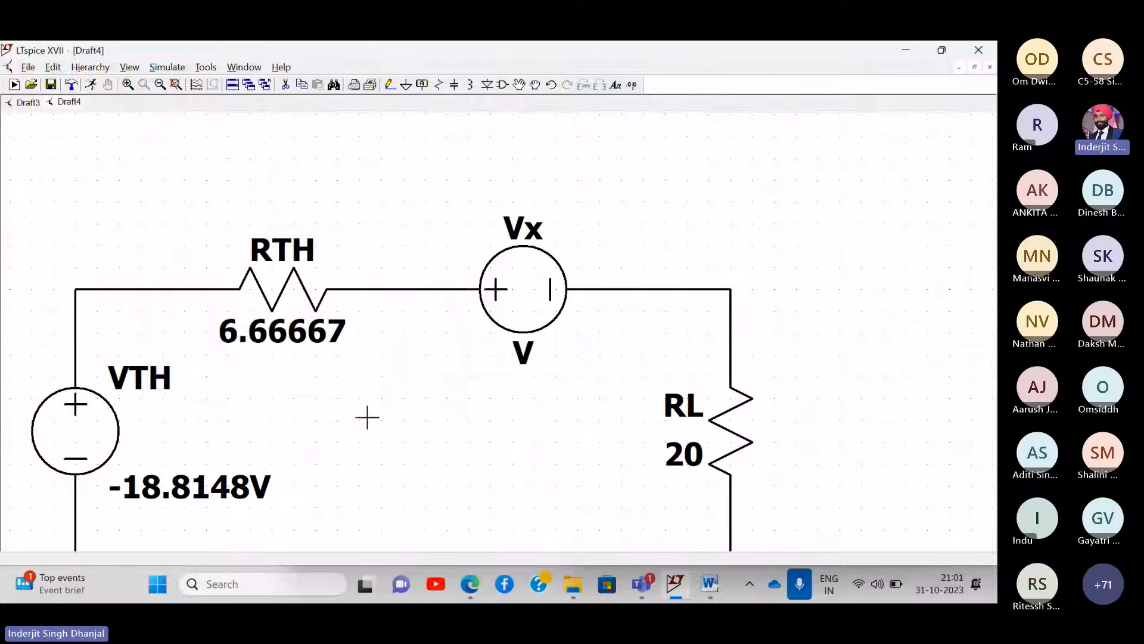
right_click(531, 199)
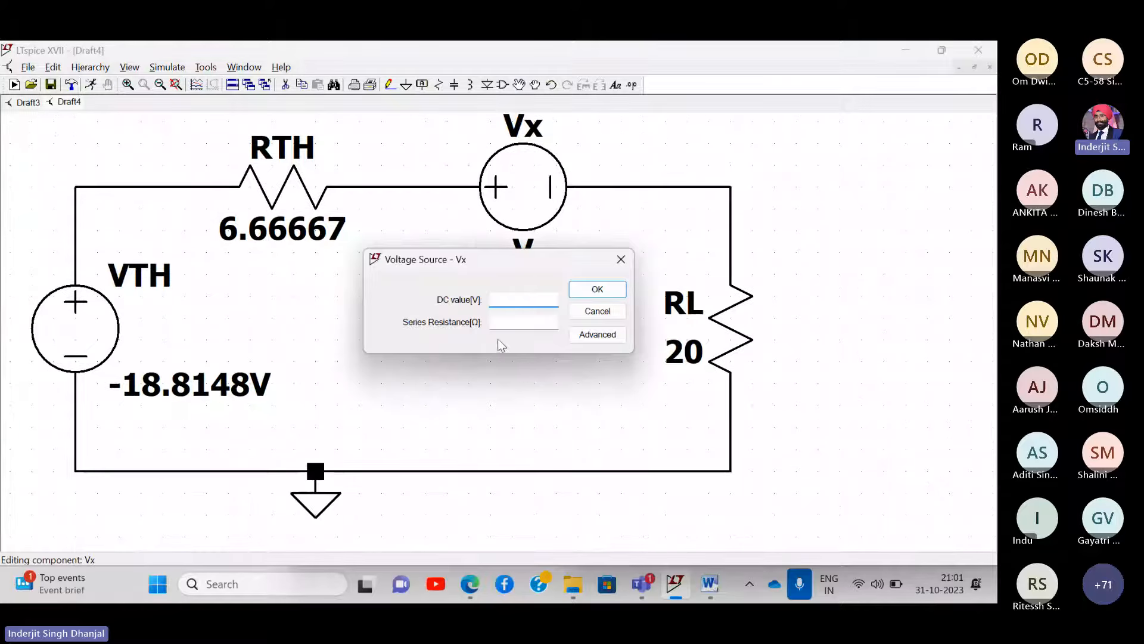
type("0")
key("Return")
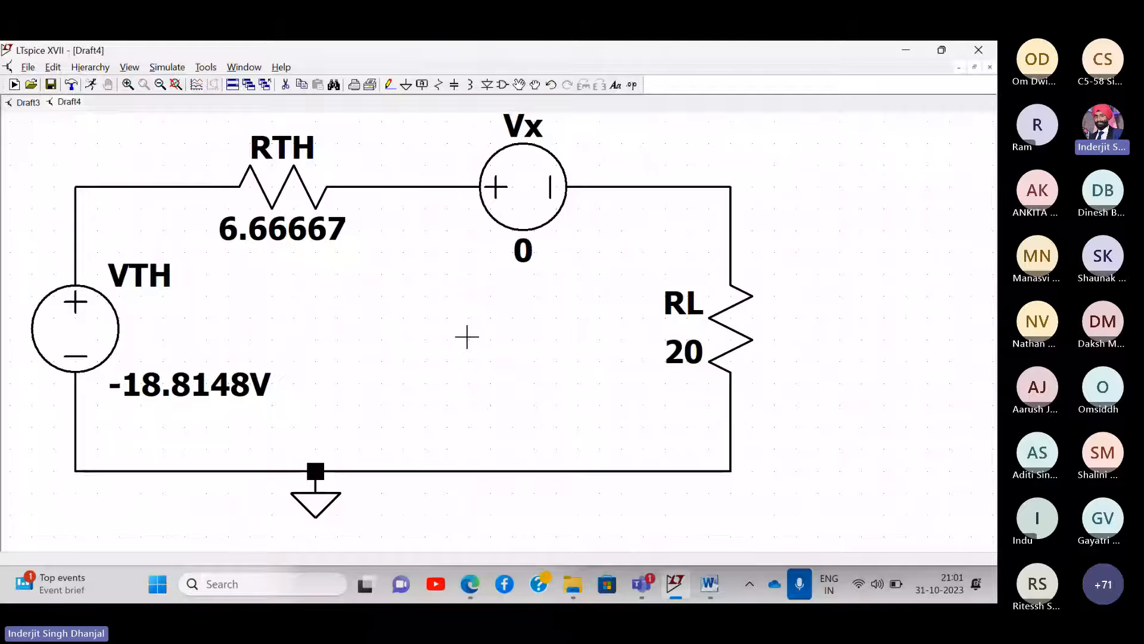
- Run the Thevenin circuit simulation and highlight the I(Vx) = -0.705555 result row
left_click(158, 68)
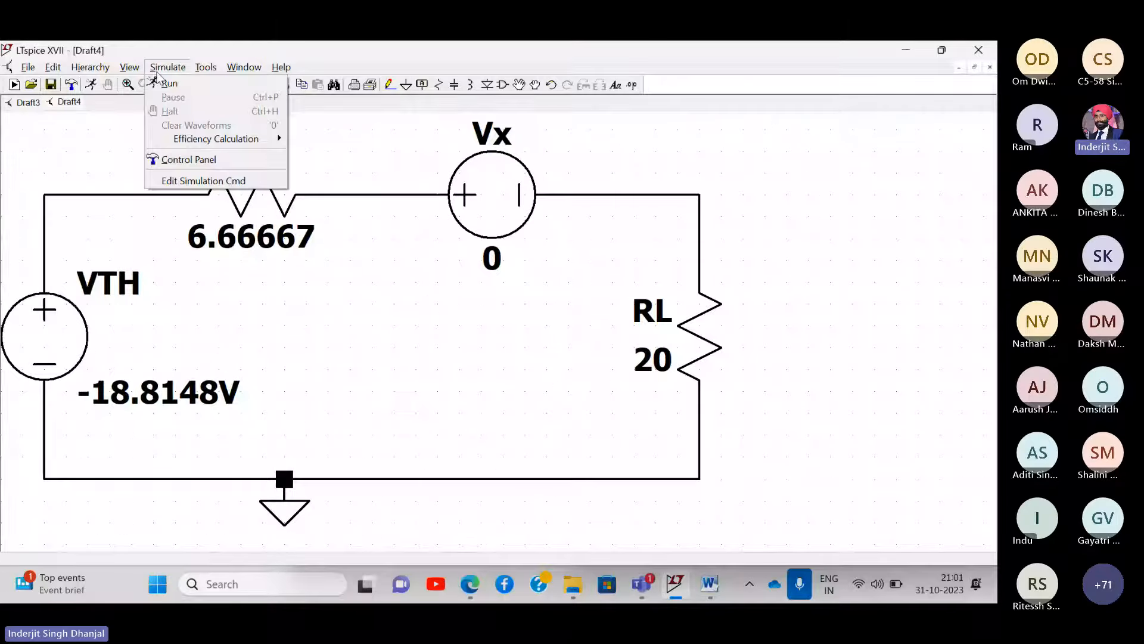
left_click(161, 83)
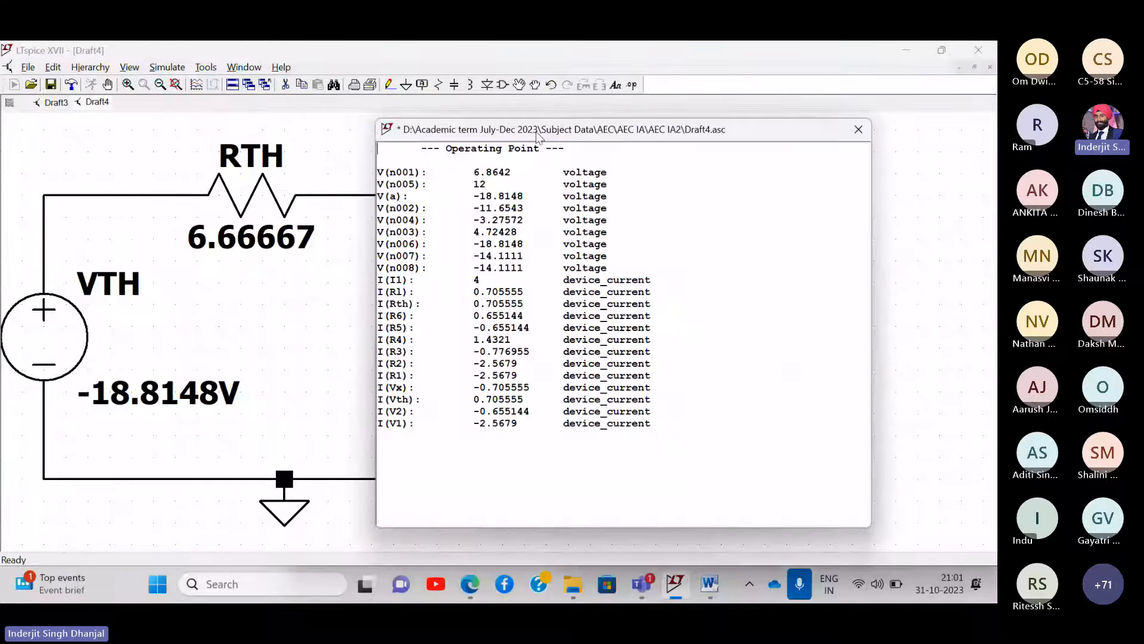
left_click_drag(538, 135, 626, 144)
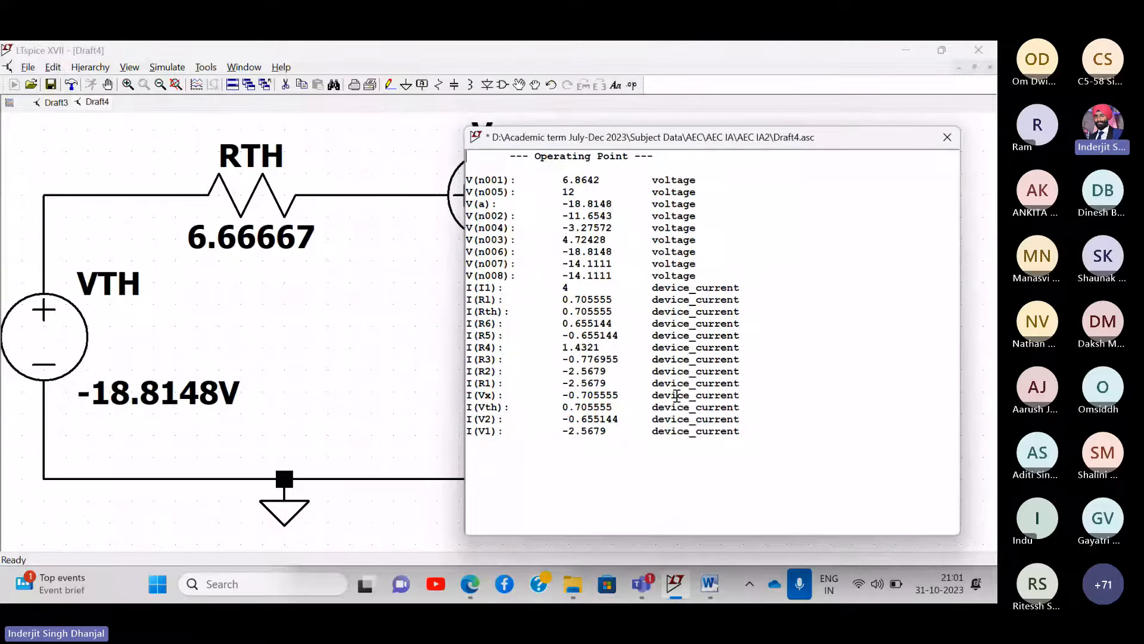
scroll(717, 403, "up", 4)
scroll(762, 423, "down", 1)
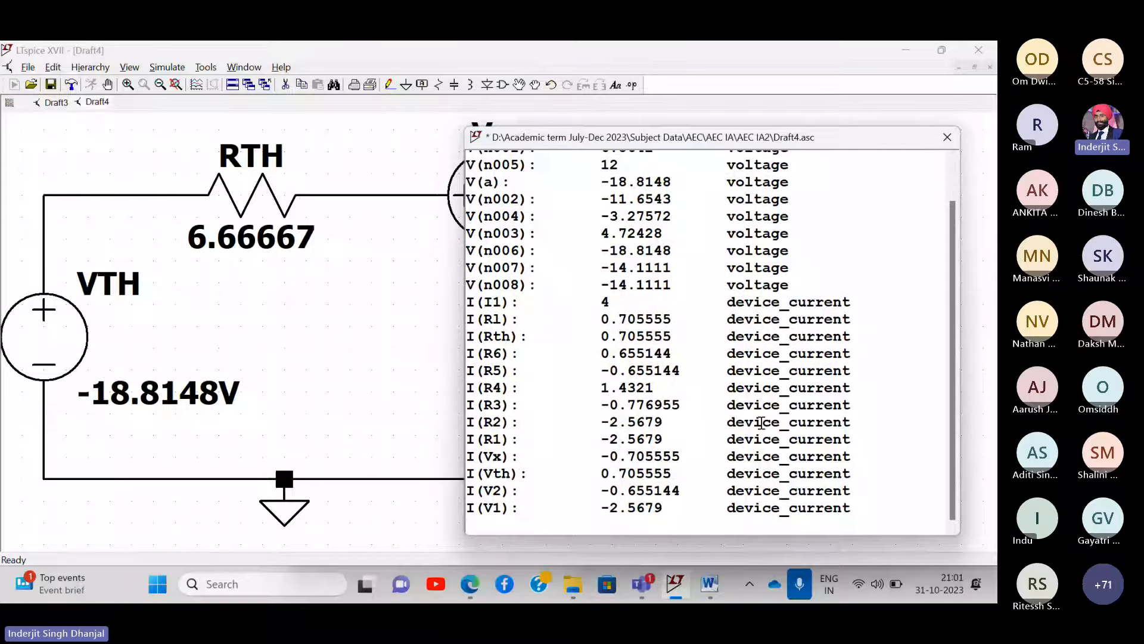
left_click_drag(851, 457, 464, 456)
key("ctrl+c")
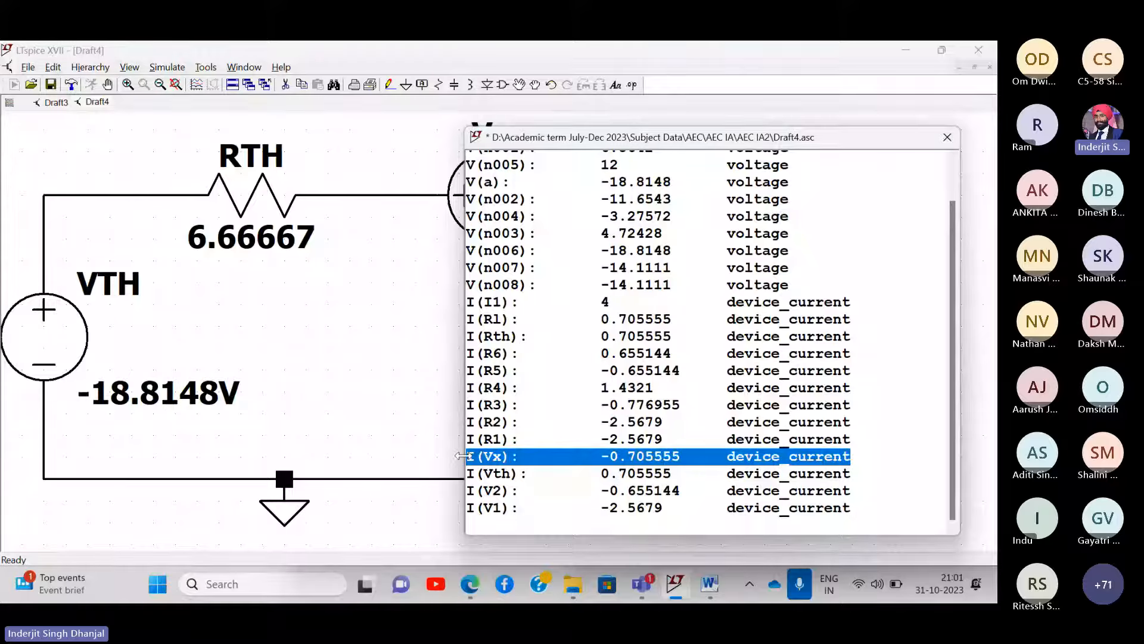
left_click(470, 584)
- Review the lecture PDF's pages 7–8 working for I20Ω = 0.705 A, then return to LTspice
scroll(887, 341, "right", 2)
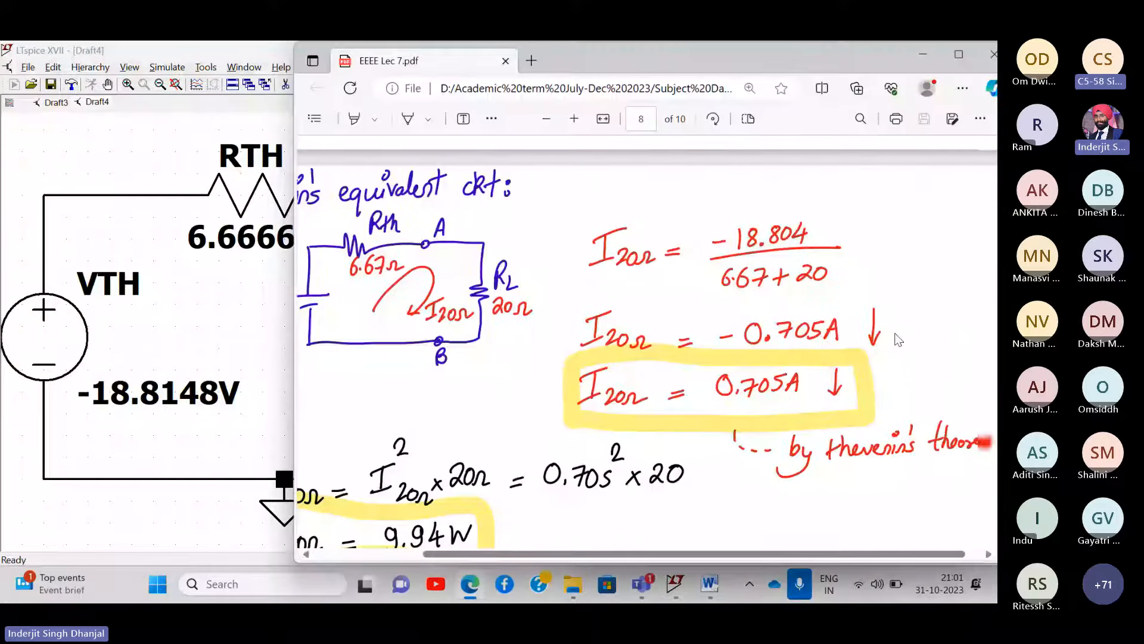
scroll(899, 340, "down", 1)
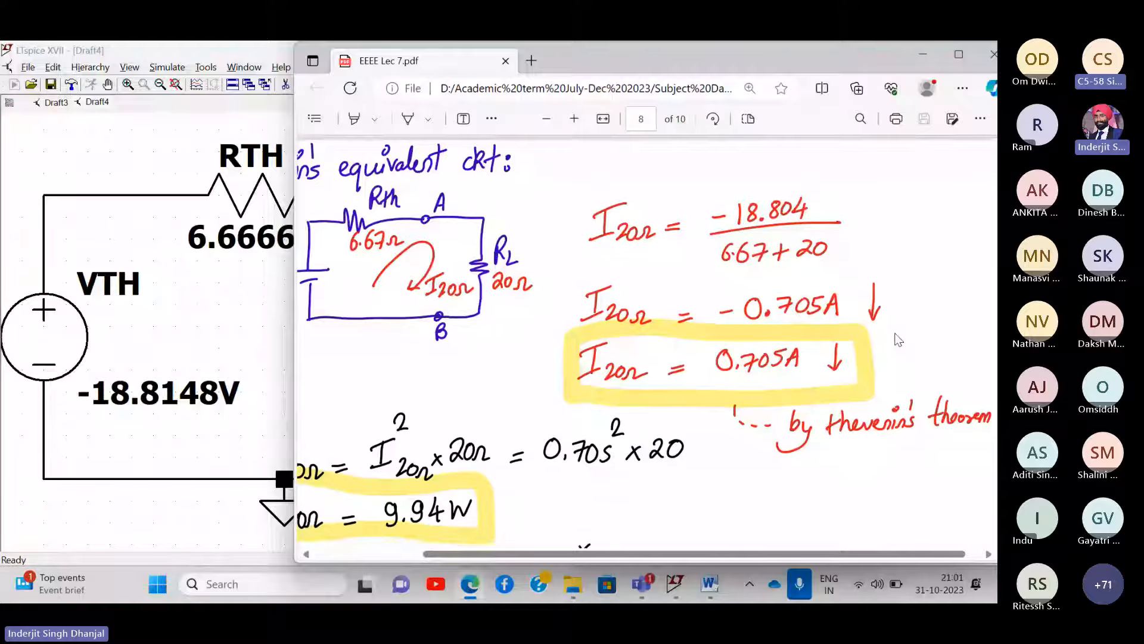
scroll(899, 340, "left", 3)
scroll(899, 340, "down", 1)
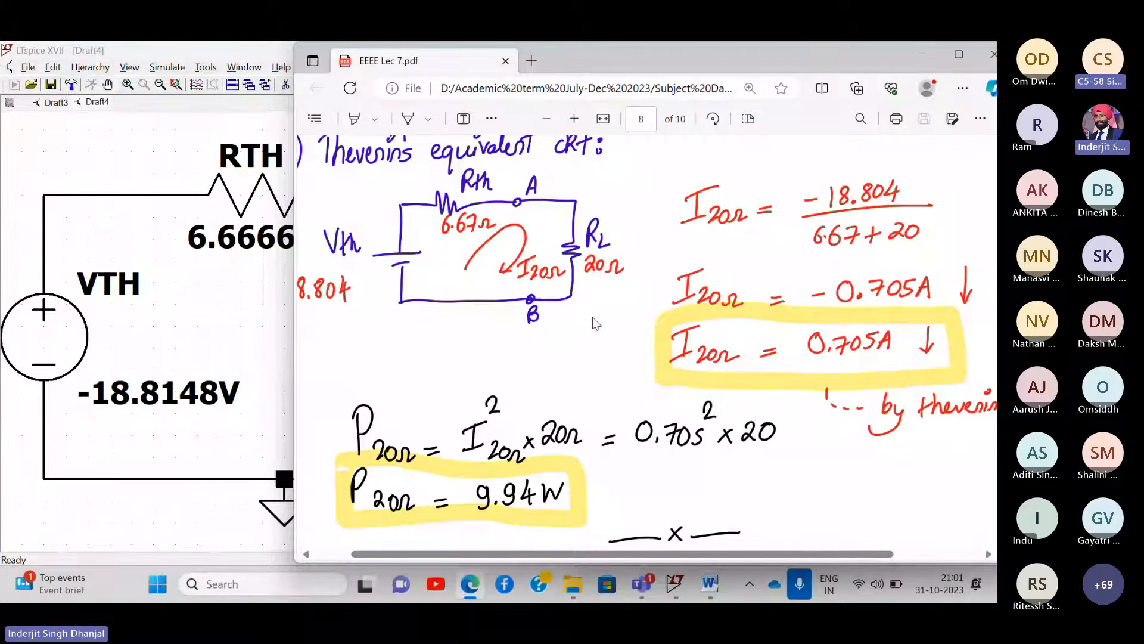
scroll(596, 323, "up", 5)
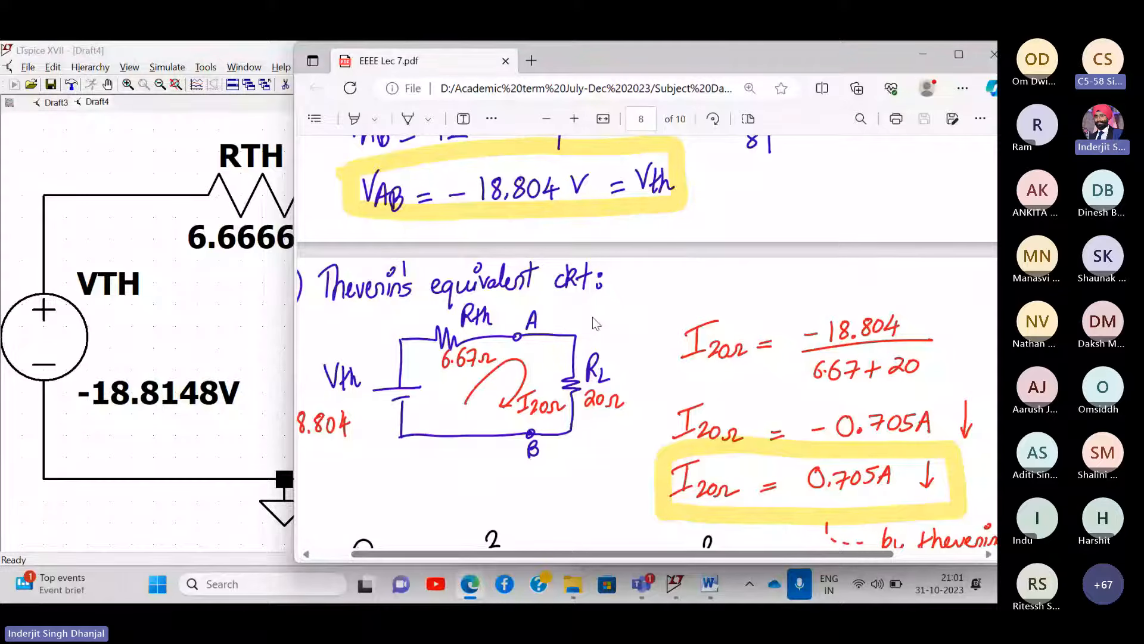
scroll(594, 324, "up", 15)
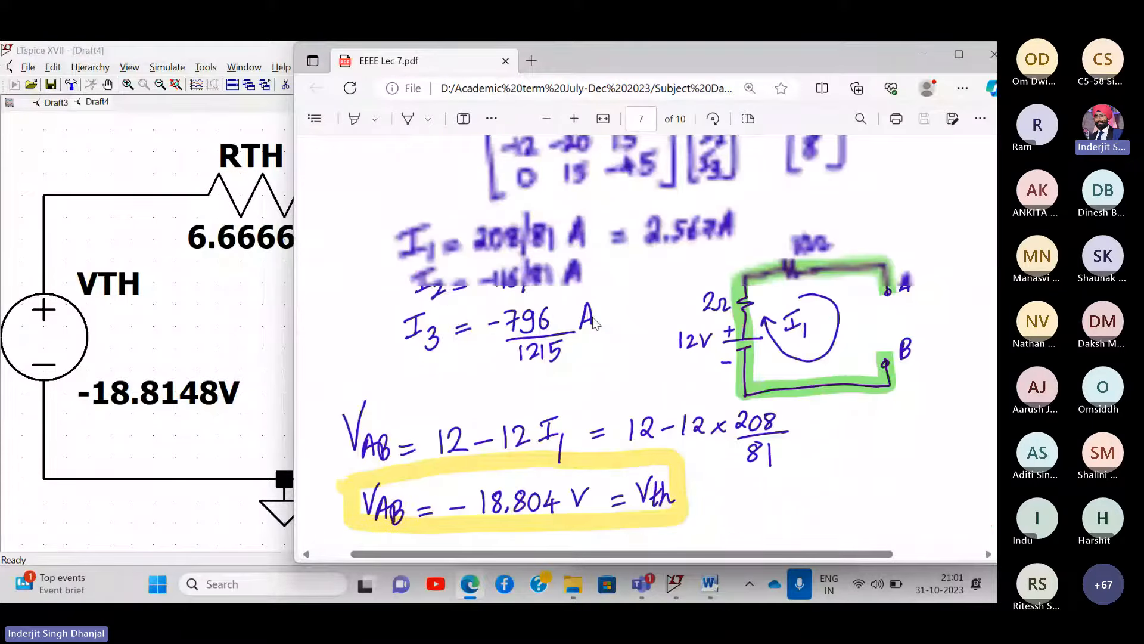
scroll(593, 324, "up", 8)
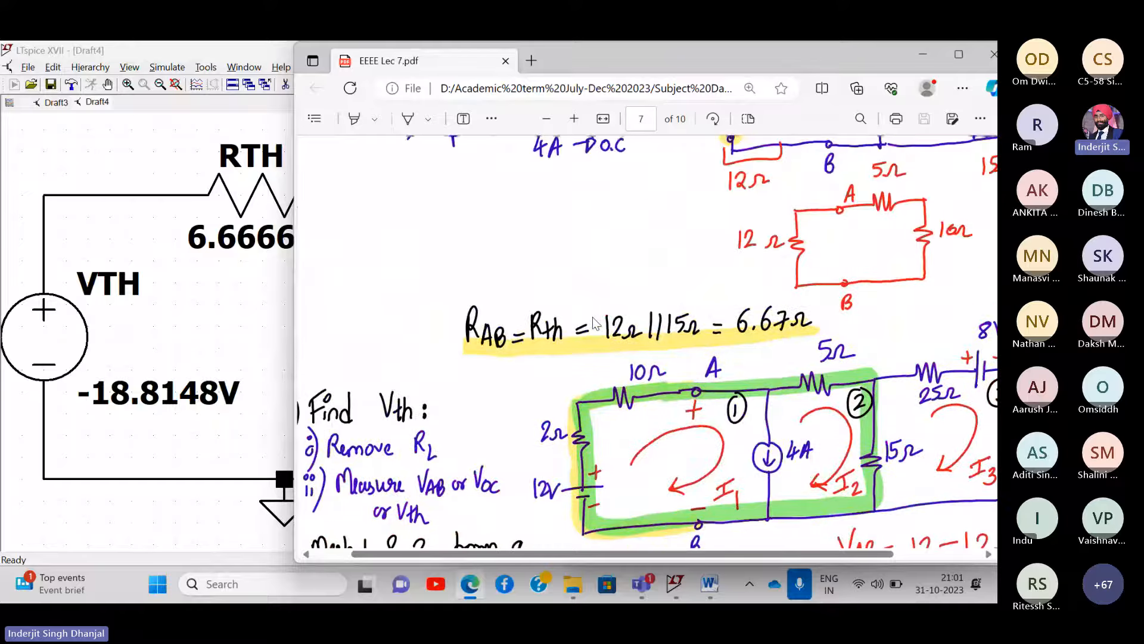
scroll(595, 324, "up", 12)
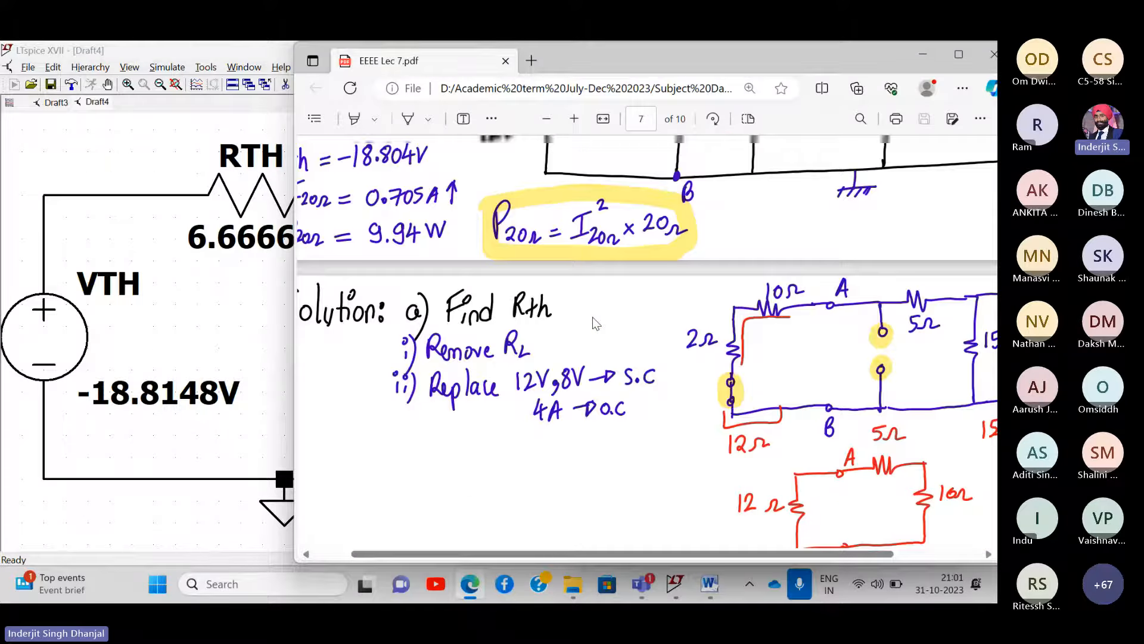
scroll(595, 323, "down", 9)
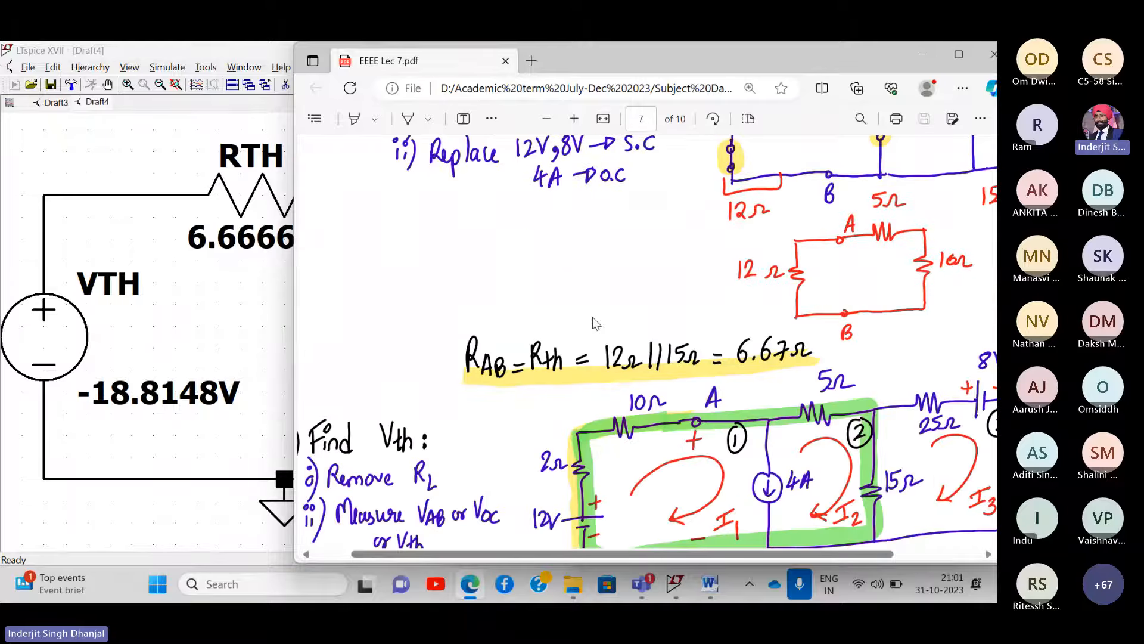
scroll(594, 324, "down", 20)
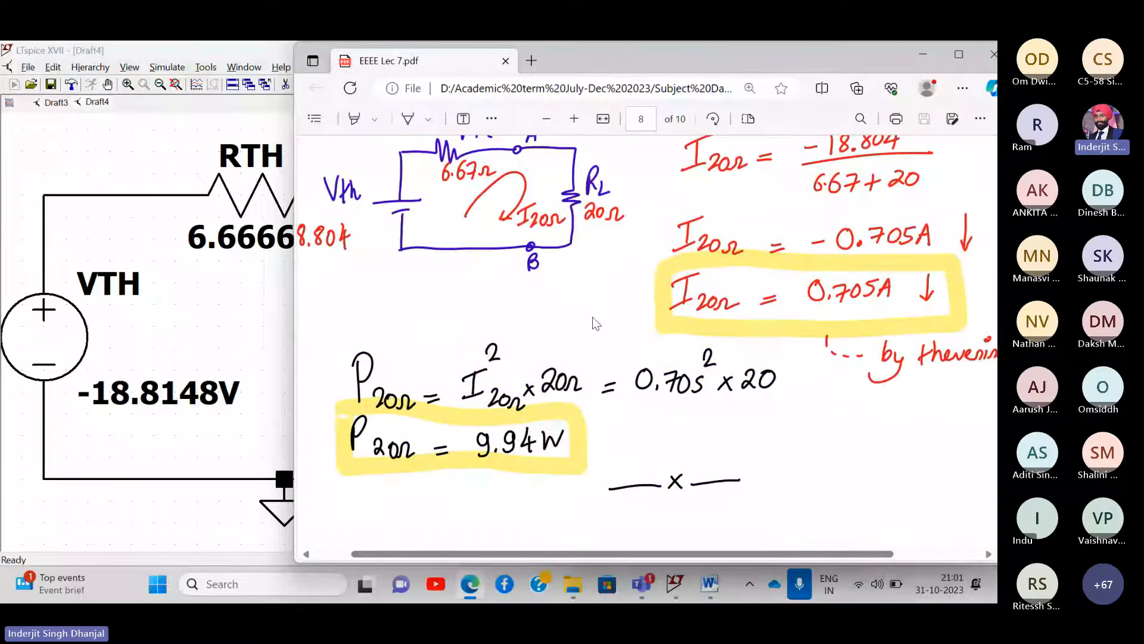
scroll(594, 324, "up", 8)
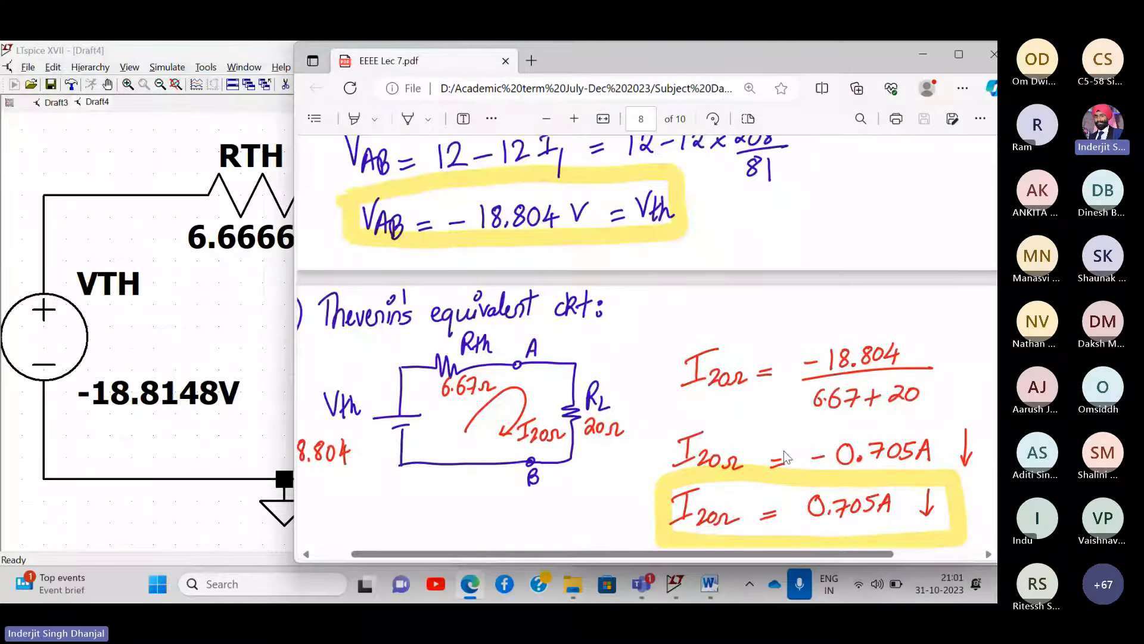
left_click(223, 47)
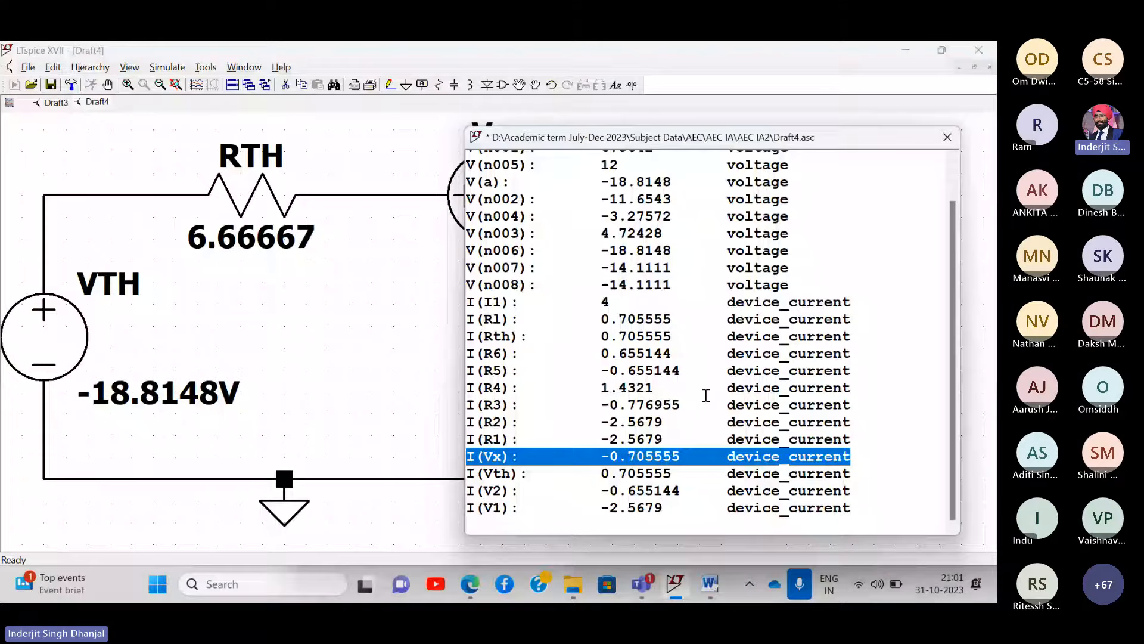
- Add a comment with the pasted I(Vx): -0.705555 result beneath the circuit
left_click(948, 138)
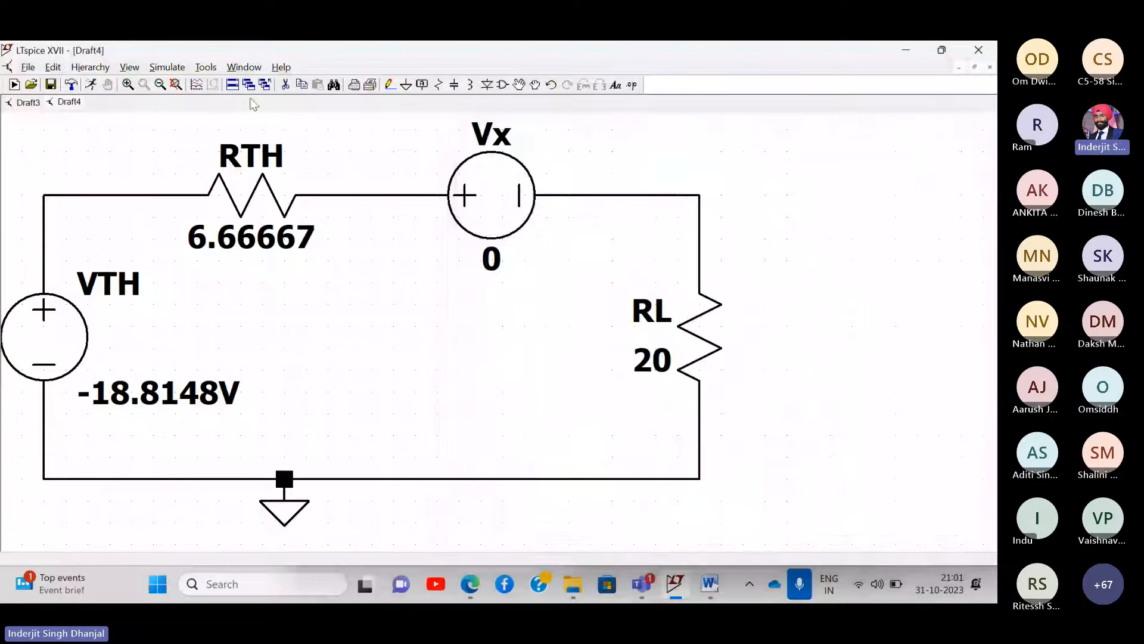
left_click(161, 86)
right_click(185, 507)
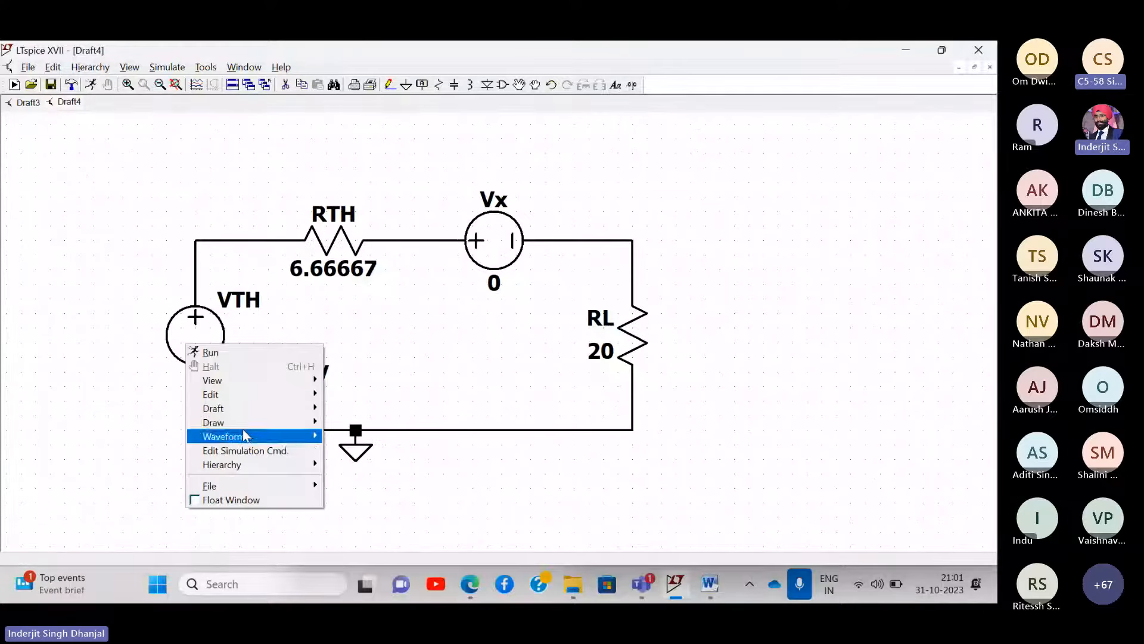
mouse_move(252, 408)
left_click(356, 469)
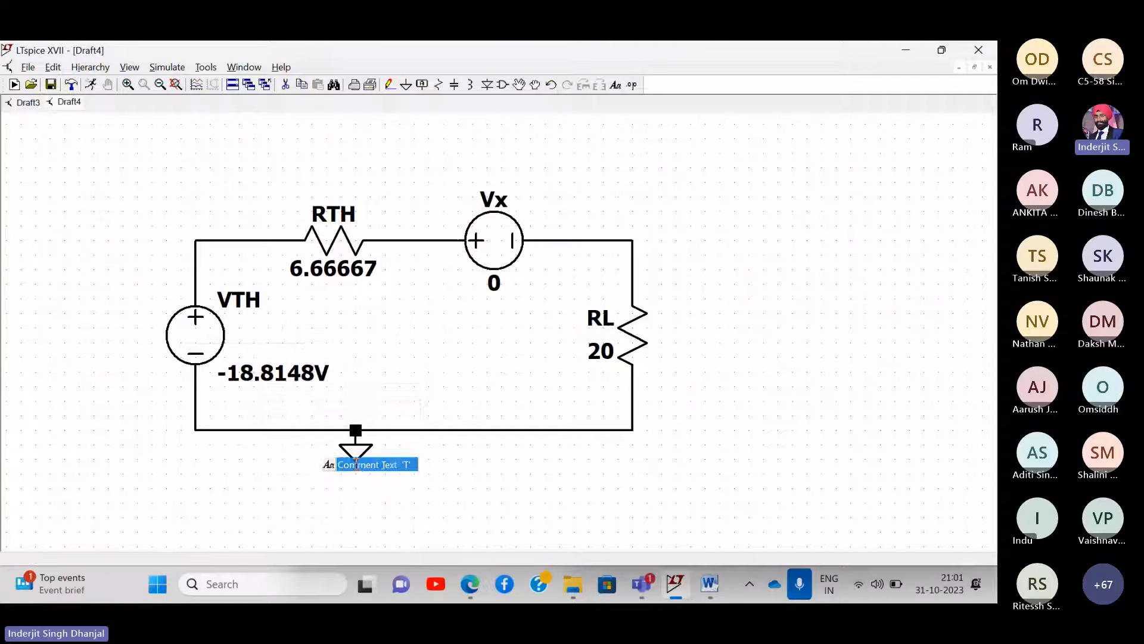
key("ctrl+v")
key("Return")
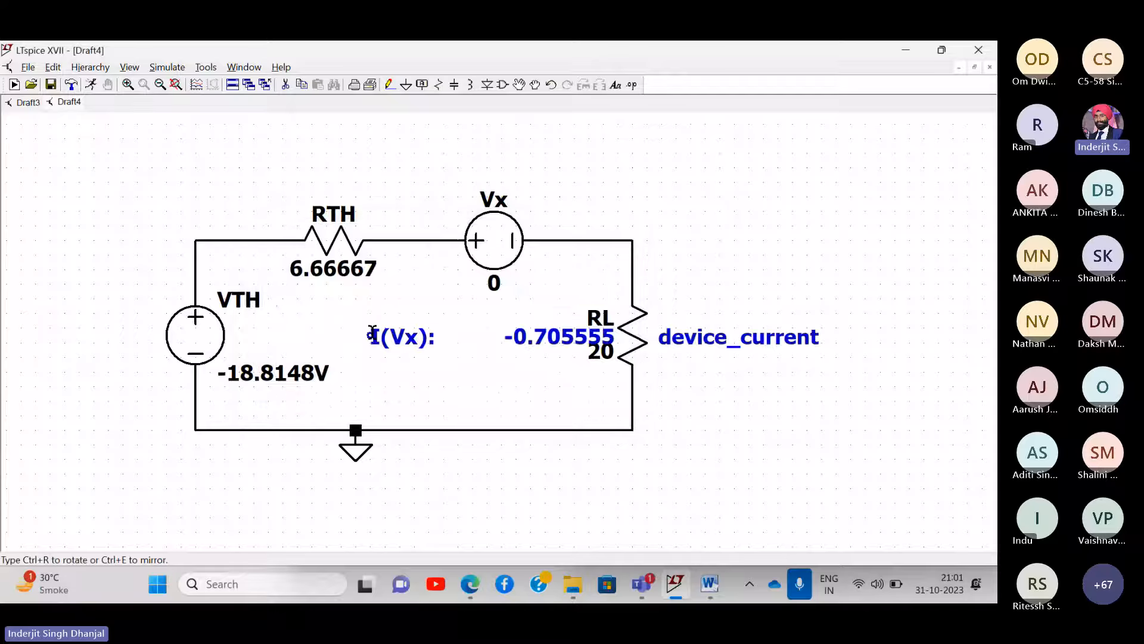
left_click(196, 489)
left_click_drag(662, 266, 592, 292)
- Add the heading comment "Thevenin's equivalent circuit" above the circuit
right_click(156, 188)
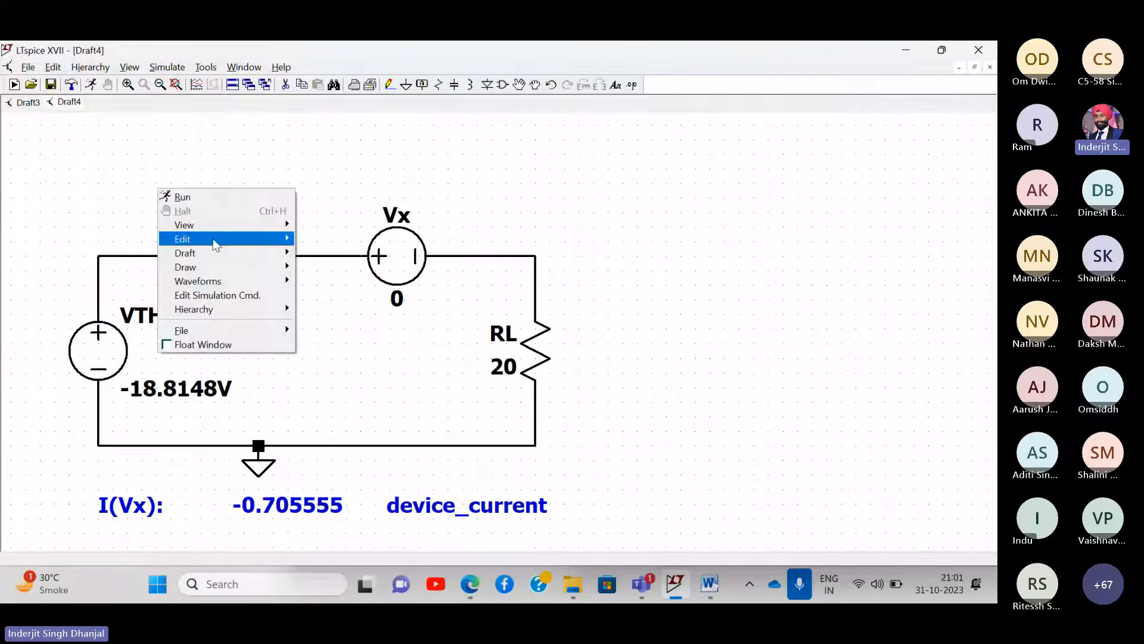
mouse_move(258, 247)
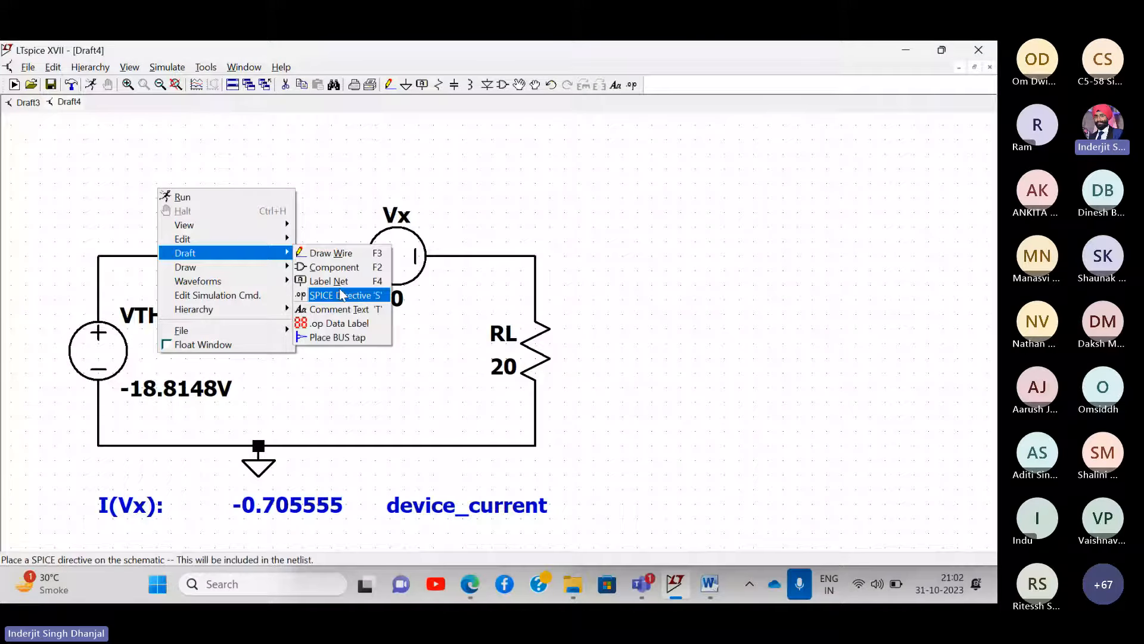
left_click(336, 308)
type("Theven")
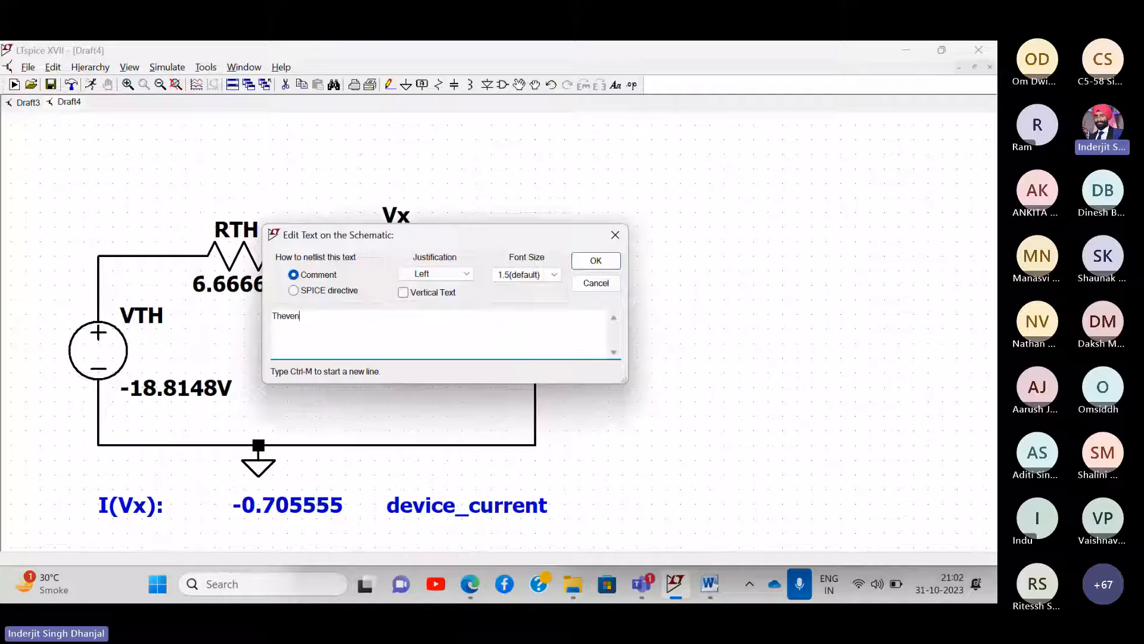
type("in's equivalent ")
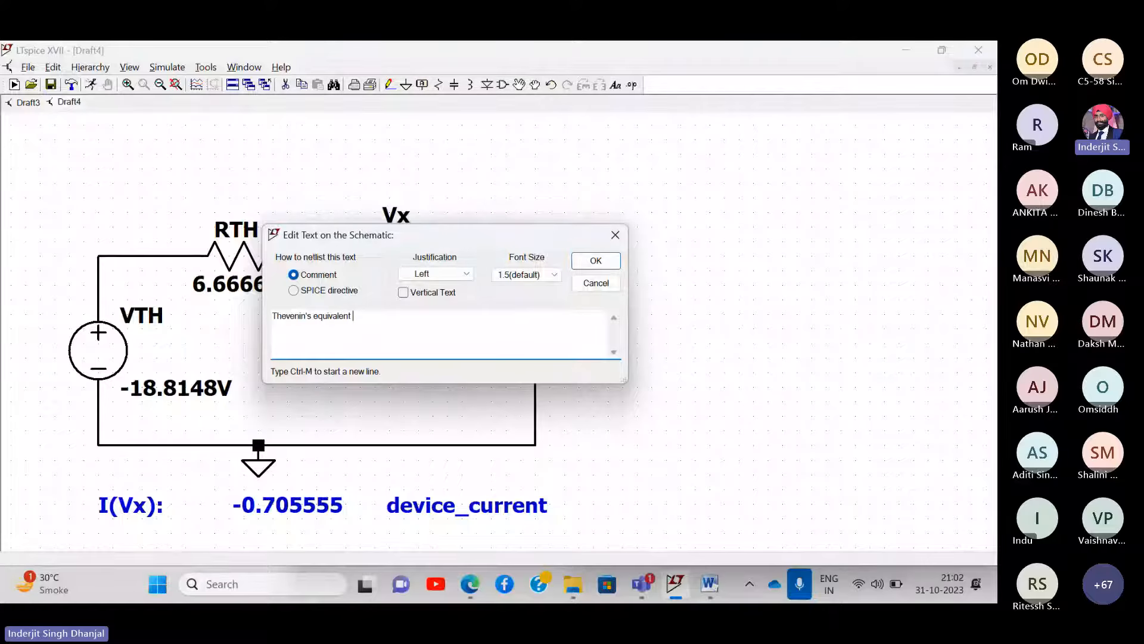
type("circuit")
key("Return")
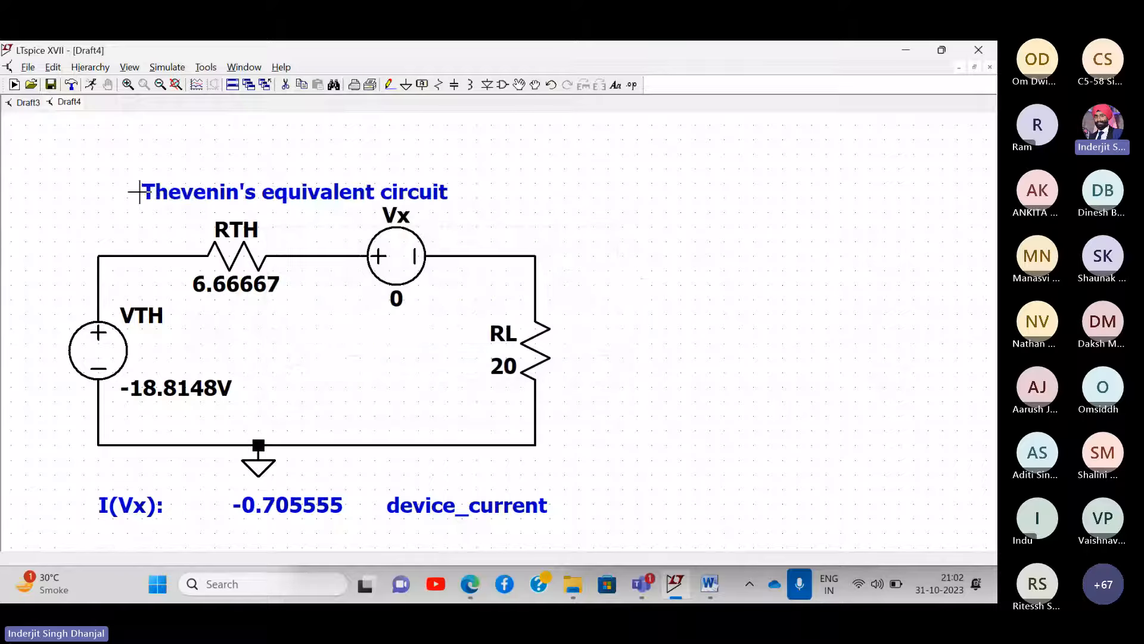
left_click(137, 192)
left_click_drag(651, 276, 622, 253)
- Rerun the simulation, highlight the I(Vx) row, and capture a full-screen snip
left_click(178, 68)
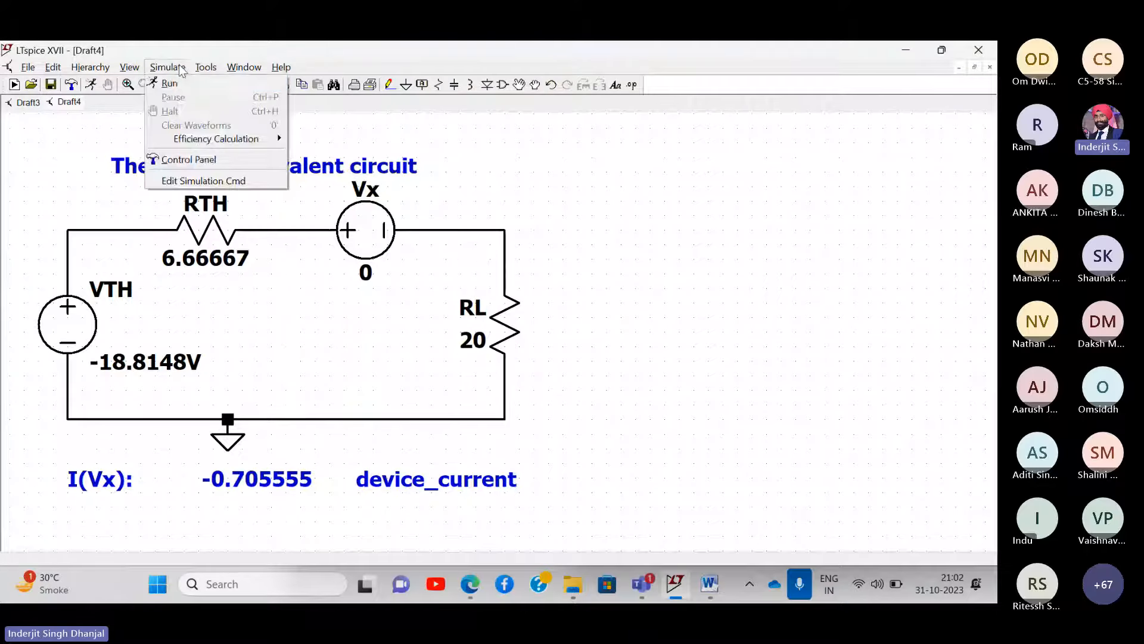
left_click(175, 87)
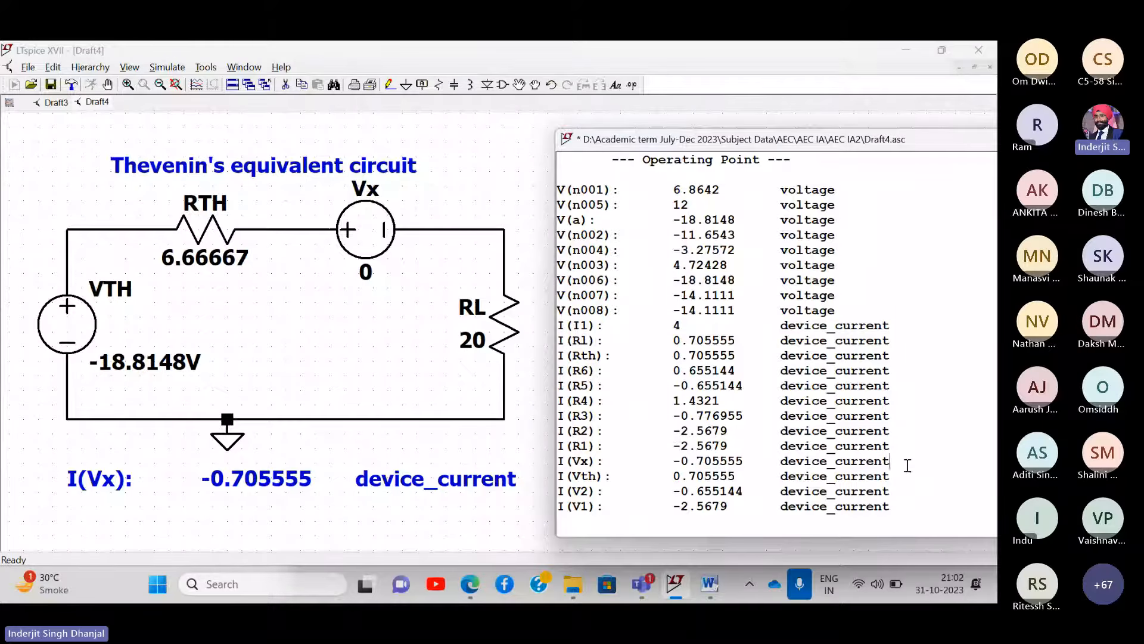
left_click_drag(907, 465, 559, 463)
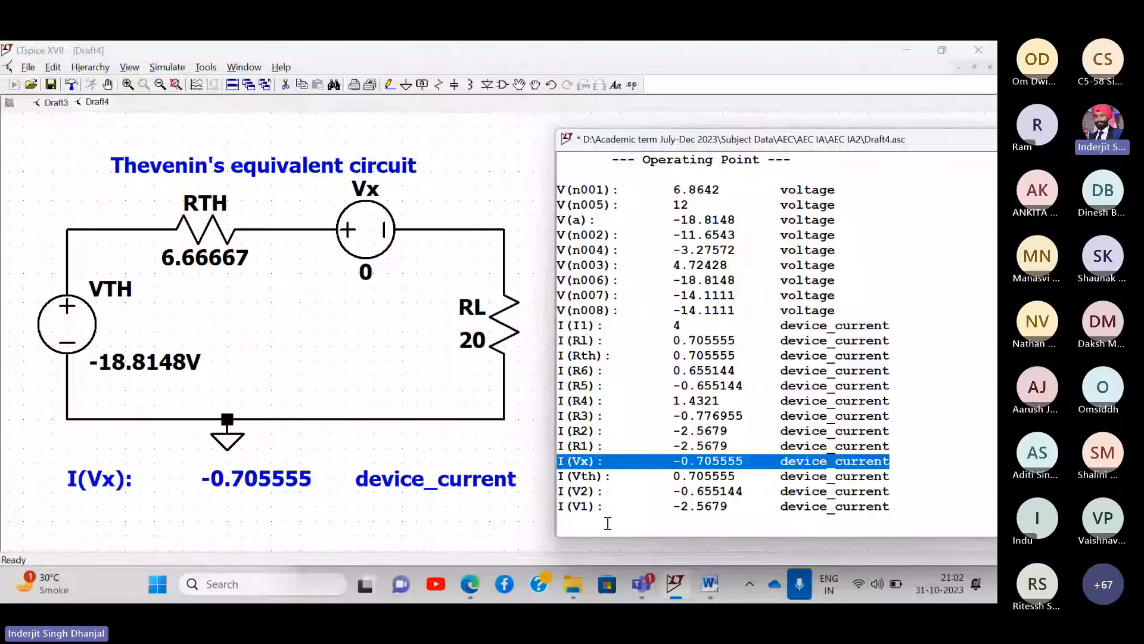
key("super+shift+s")
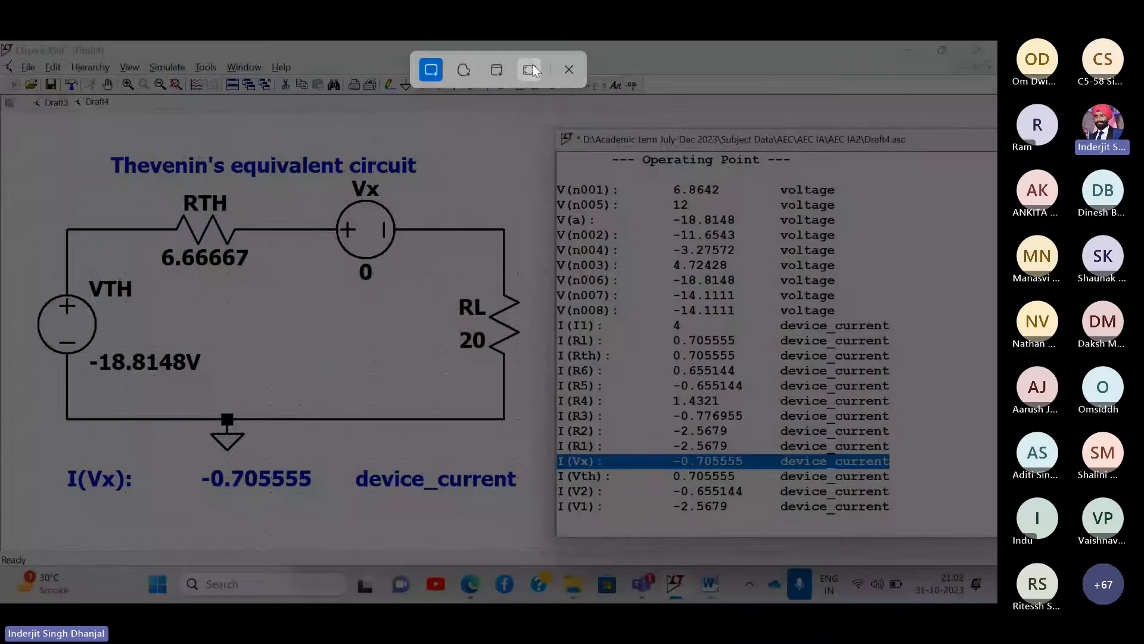
left_click(530, 70)
- Paste the Thevenin equivalent screenshot onto a new page 4 of the Word report
key("alt+Tab")
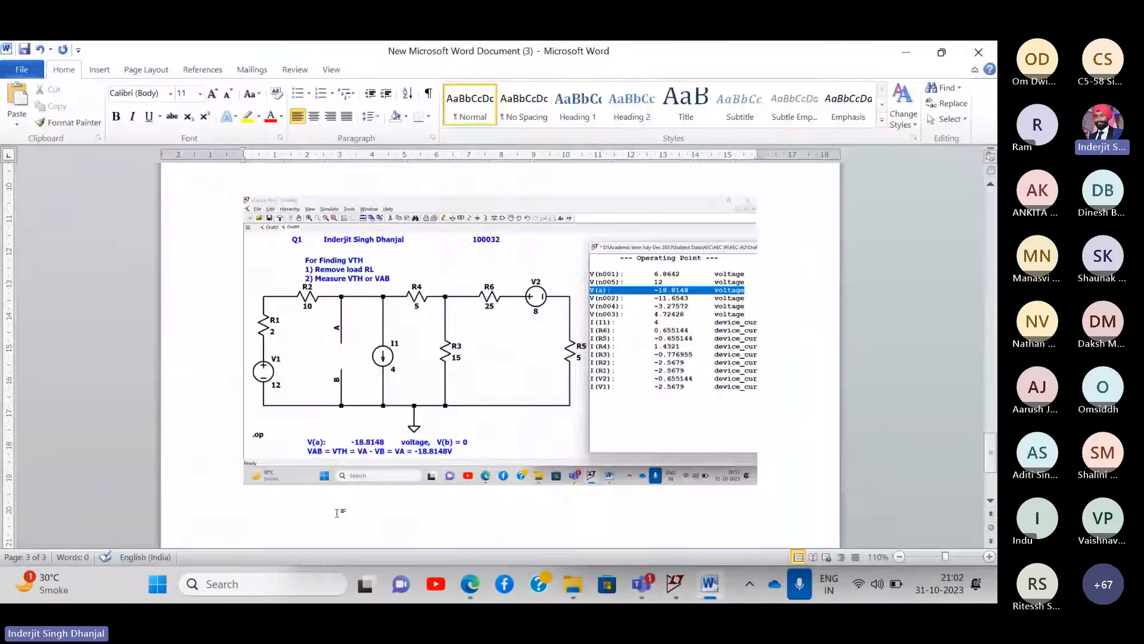
left_click(324, 528)
left_click(765, 426)
key("Return")
key("ctrl+v")
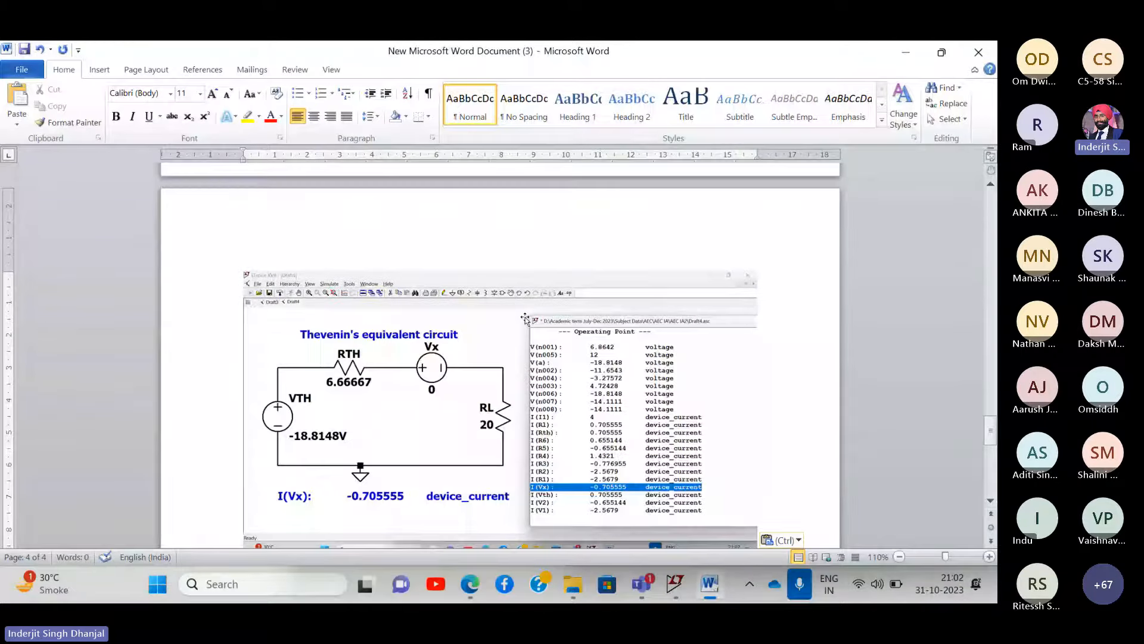
scroll(525, 319, "down", 2)
scroll(566, 352, "up", 1)
scroll(614, 385, "down", 2)
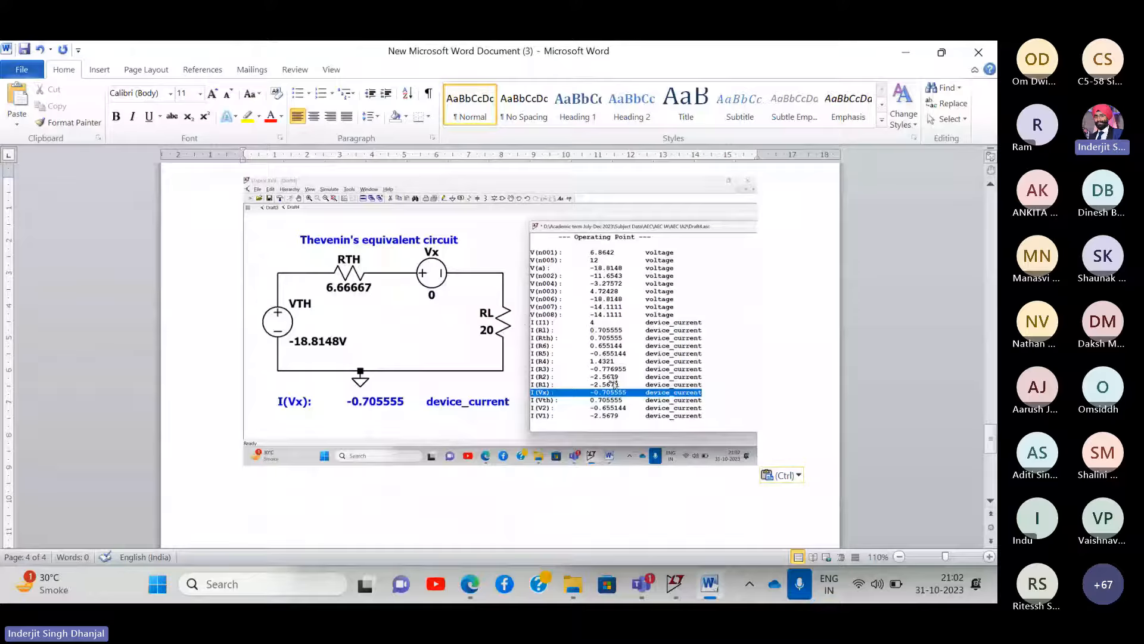
left_click(573, 585)
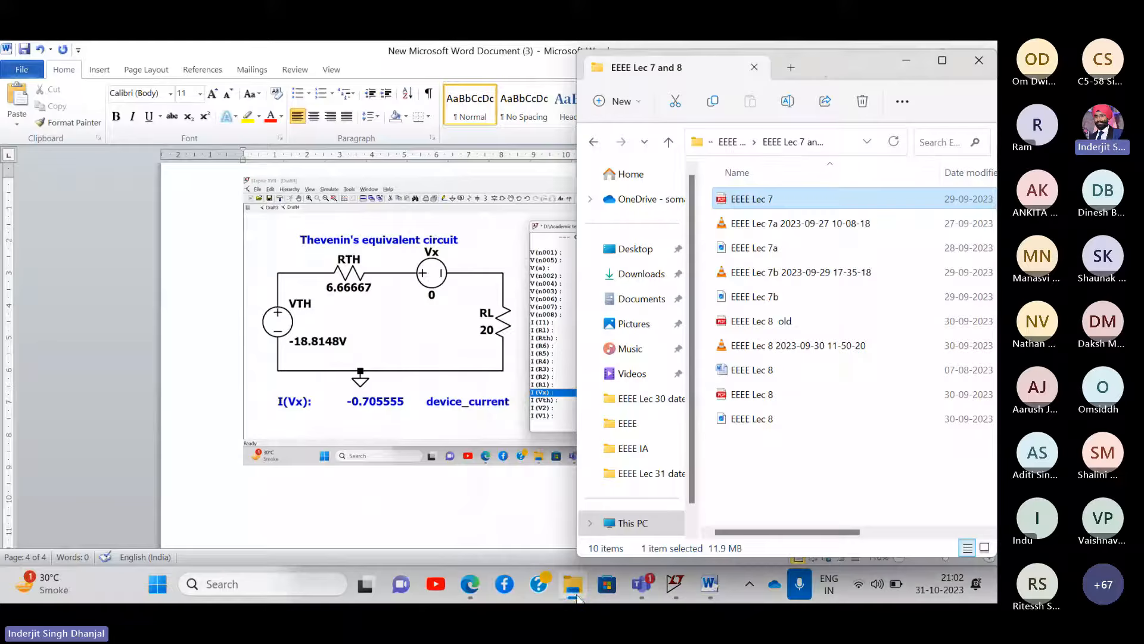
- Navigate up to Subject Data and open the EEEE IA folder
double_click(821, 63)
left_click(93, 127)
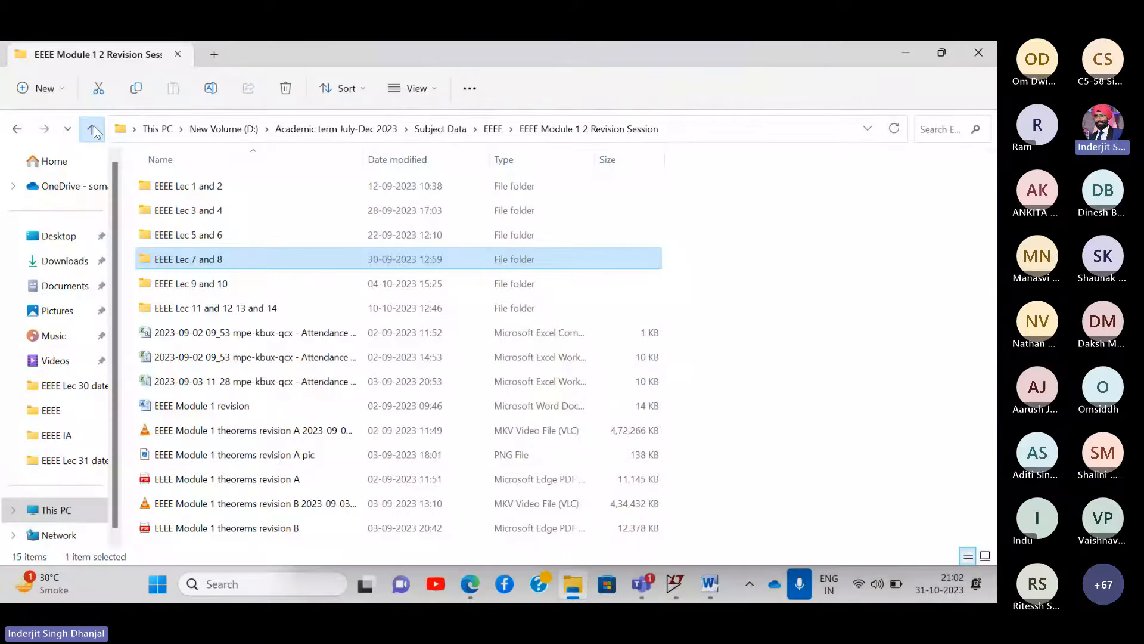
left_click(93, 128)
scroll(249, 333, "down", 2)
scroll(249, 331, "up", 8)
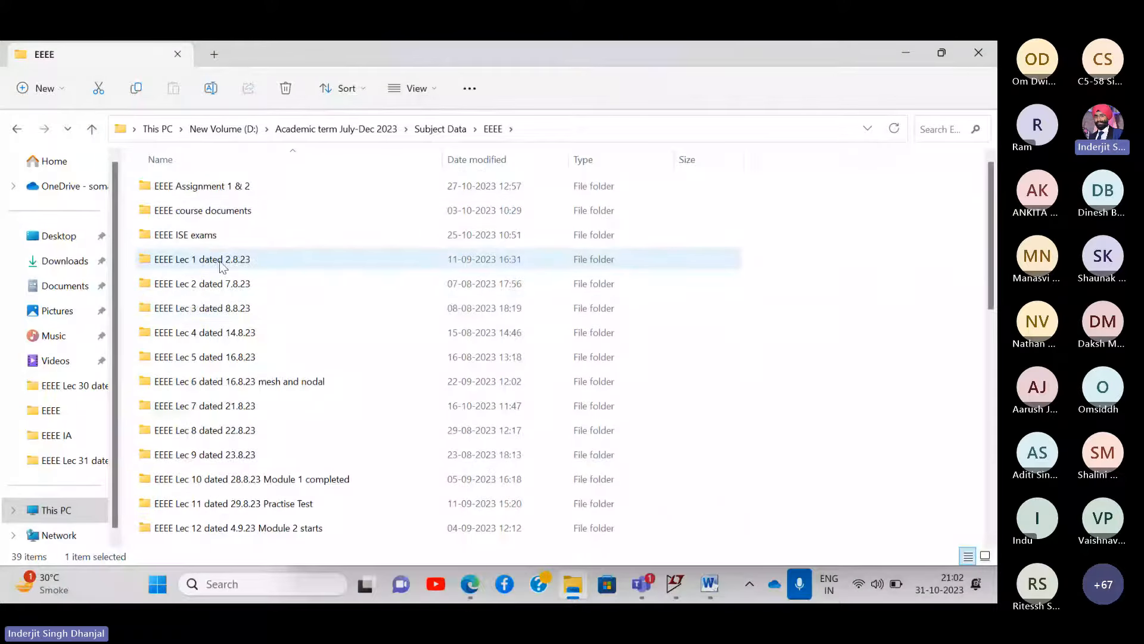
scroll(222, 267, "down", 8)
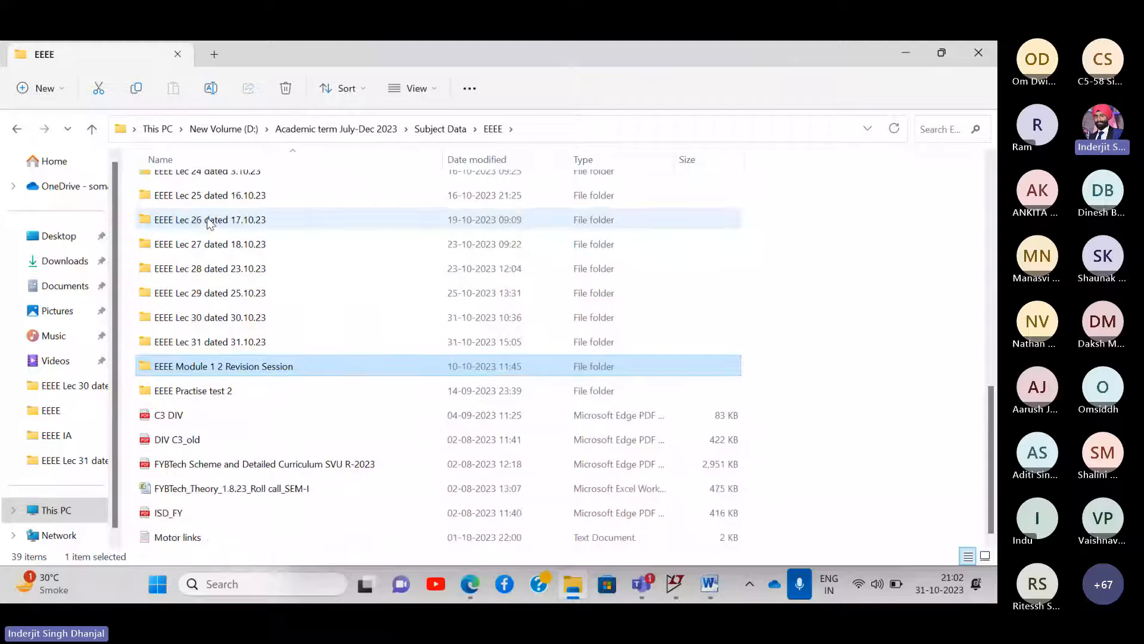
scroll(210, 223, "up", 9)
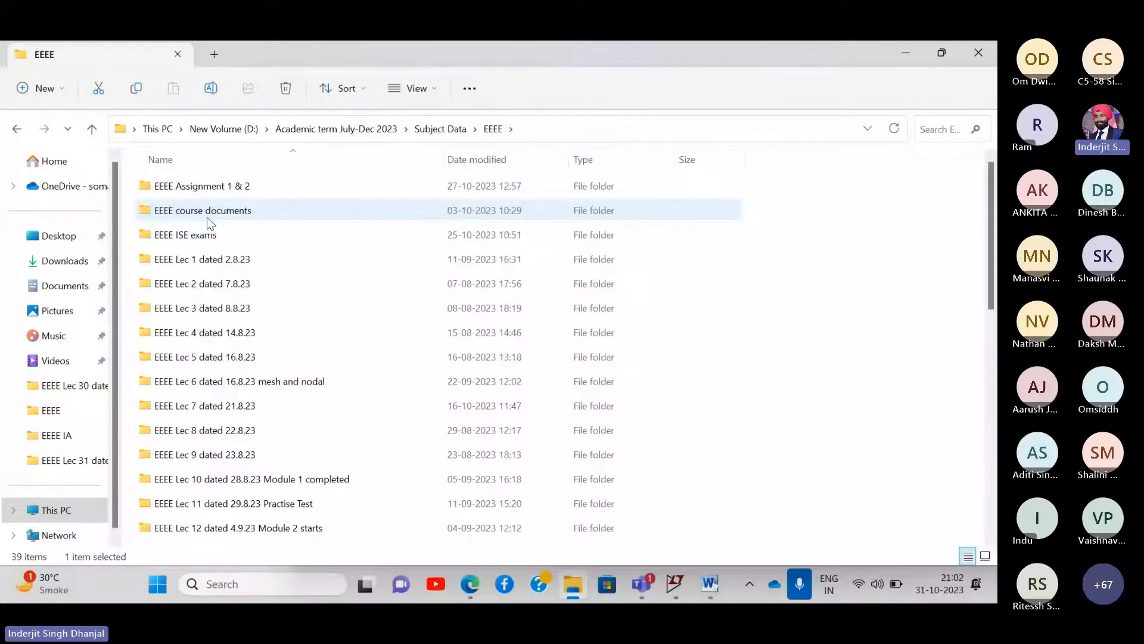
left_click(92, 129)
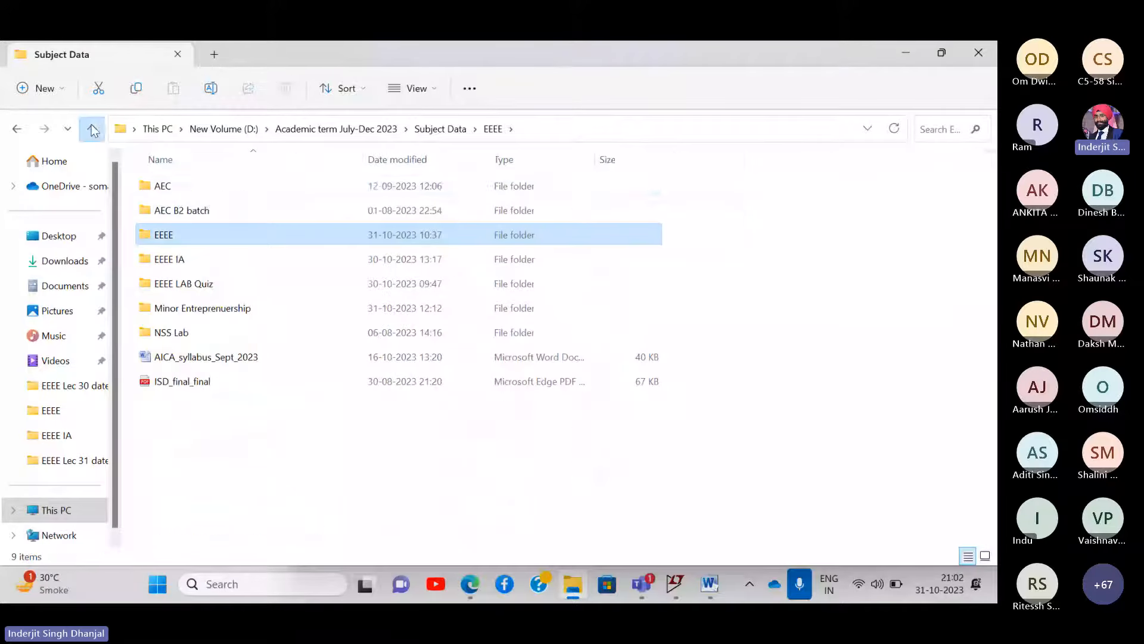
double_click(174, 258)
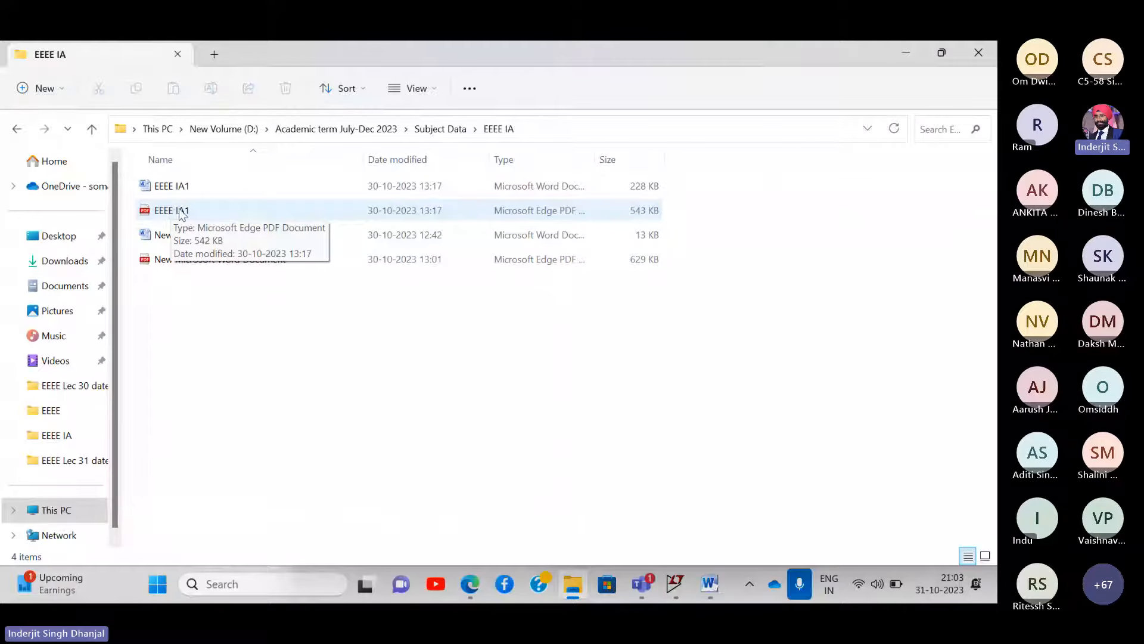
- Open the EEEE IA1 PDF, look through it, and close it
left_click(187, 214)
double_click(188, 214)
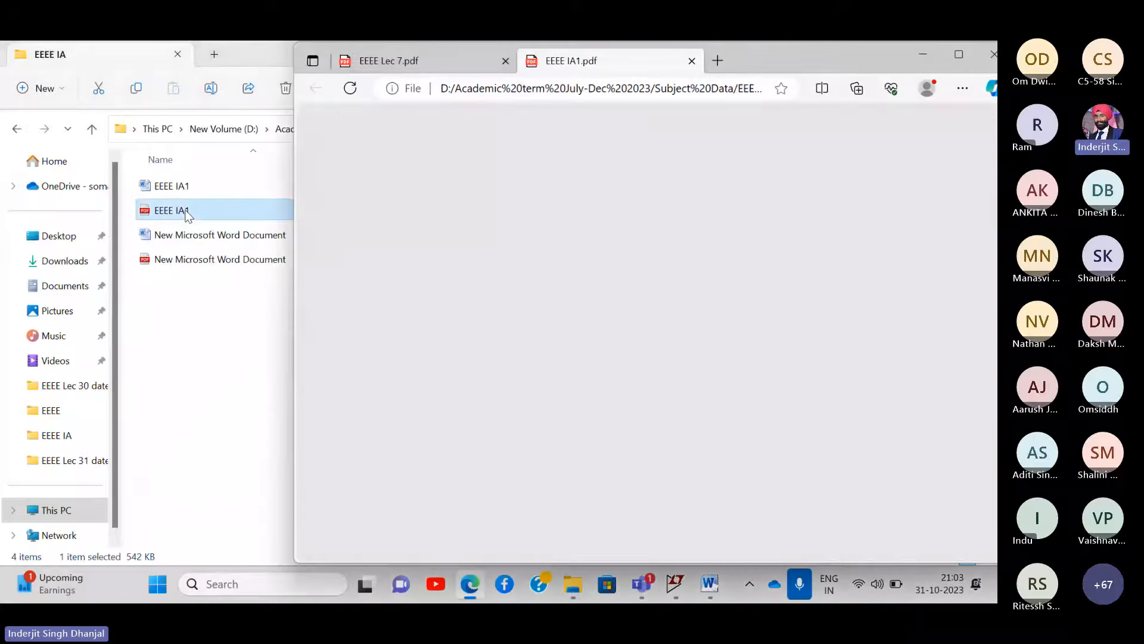
scroll(630, 285, "down", 8)
scroll(630, 285, "up", 4)
scroll(657, 442, "up", 5)
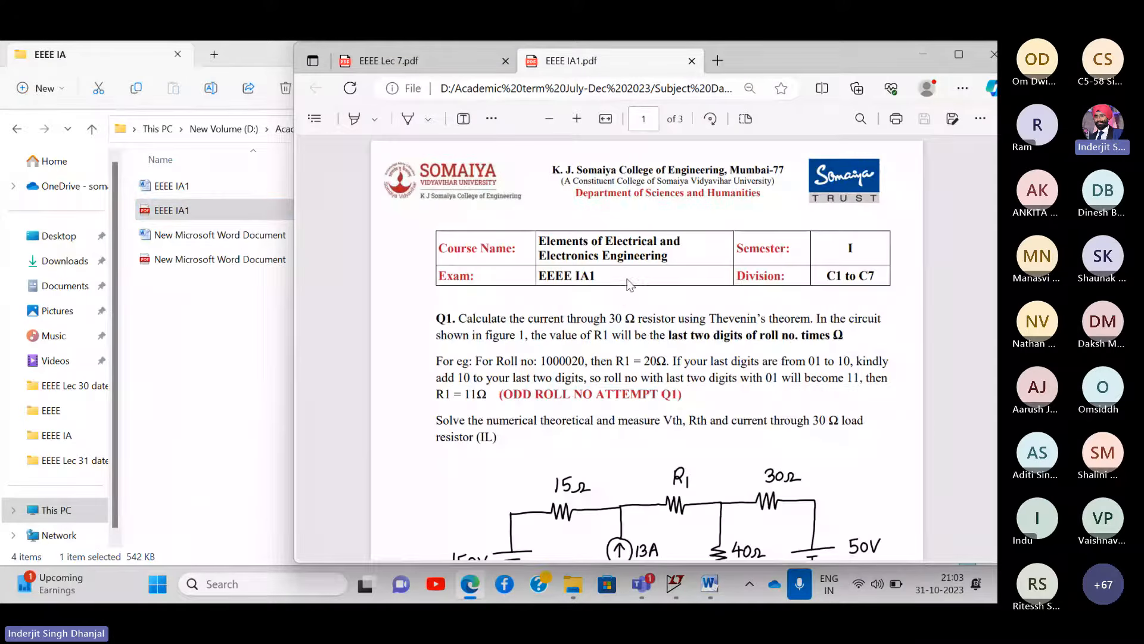
scroll(657, 442, "down", 3)
scroll(658, 445, "down", 1)
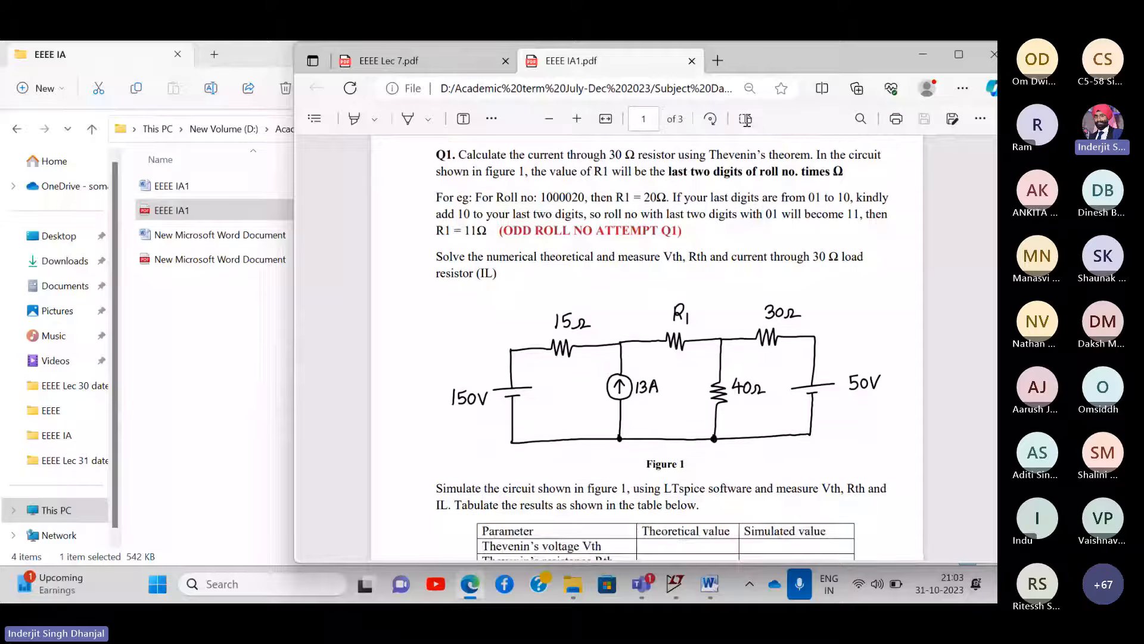
left_click(692, 60)
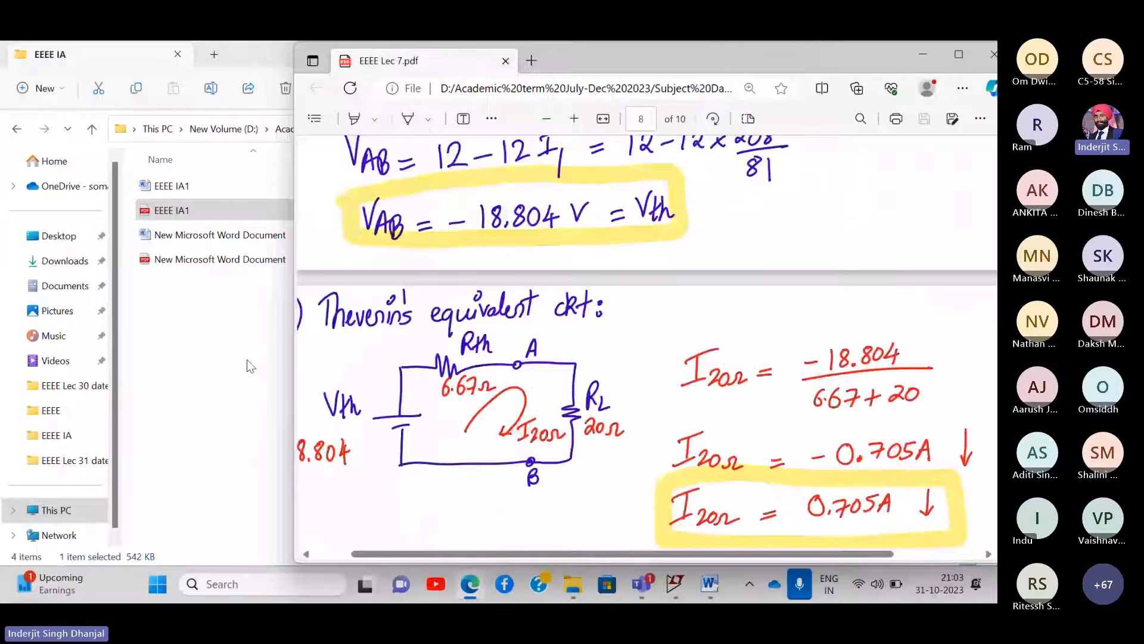
- Open the EEEE IA1 Word document and select its Vth/Rth/IL results table
left_click(247, 360)
double_click(180, 188)
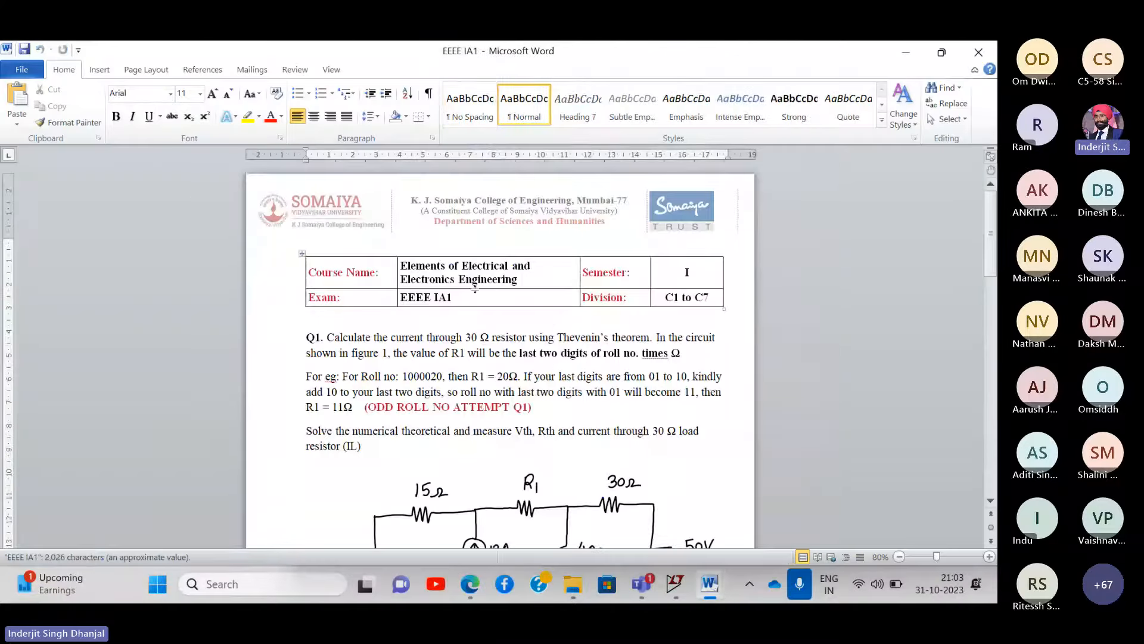
scroll(475, 289, "up", 4)
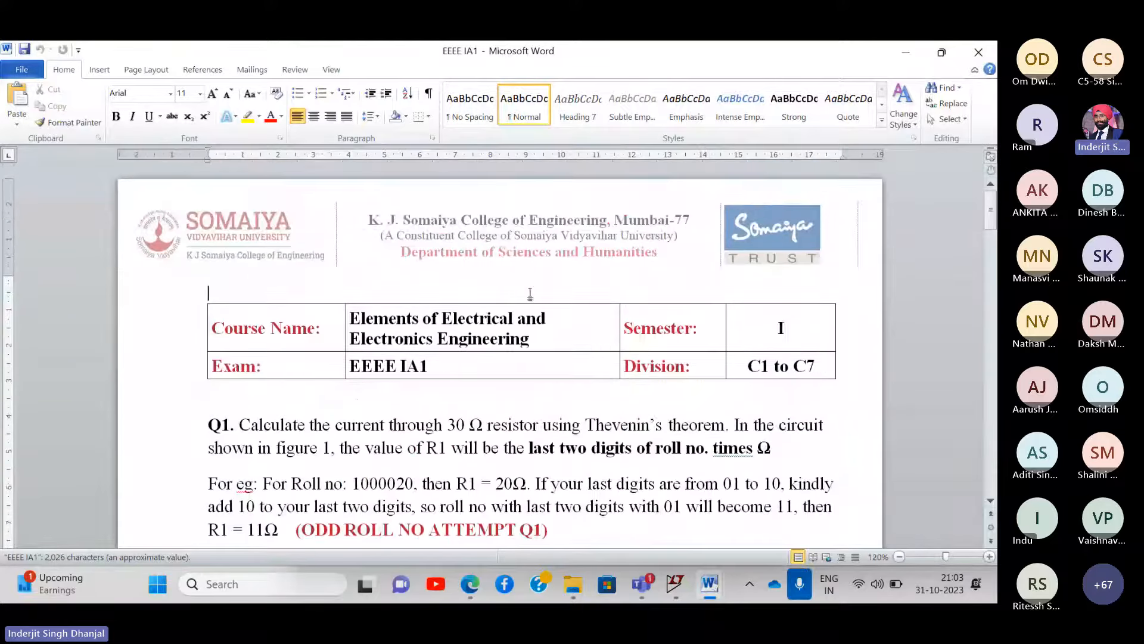
scroll(530, 294, "down", 2)
scroll(531, 292, "down", 9)
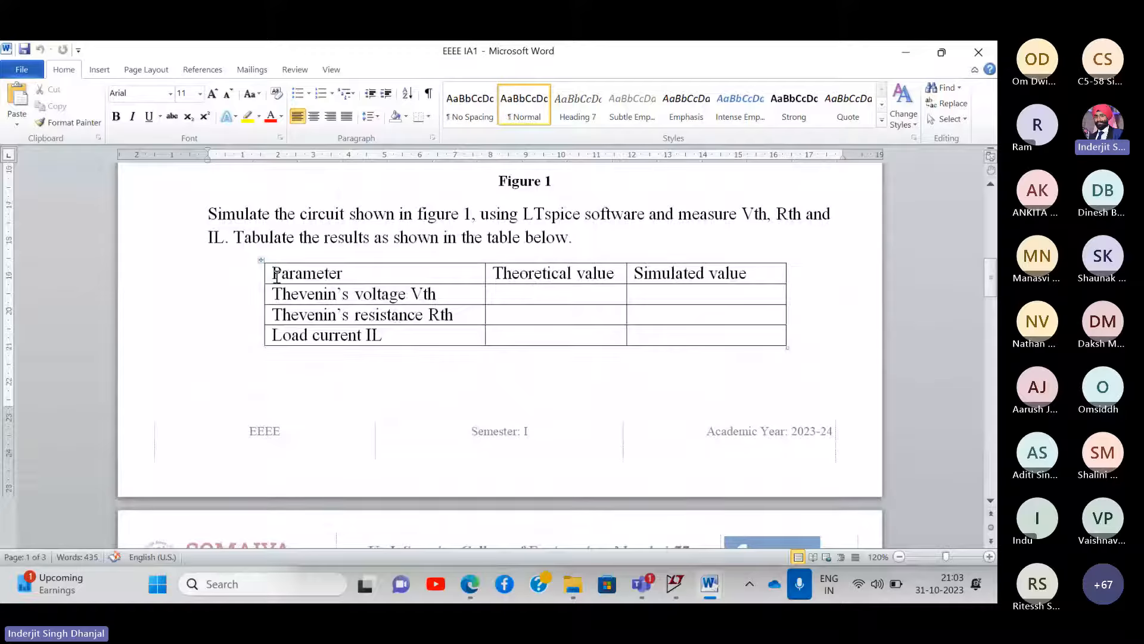
left_click(261, 260)
key("ctrl+c")
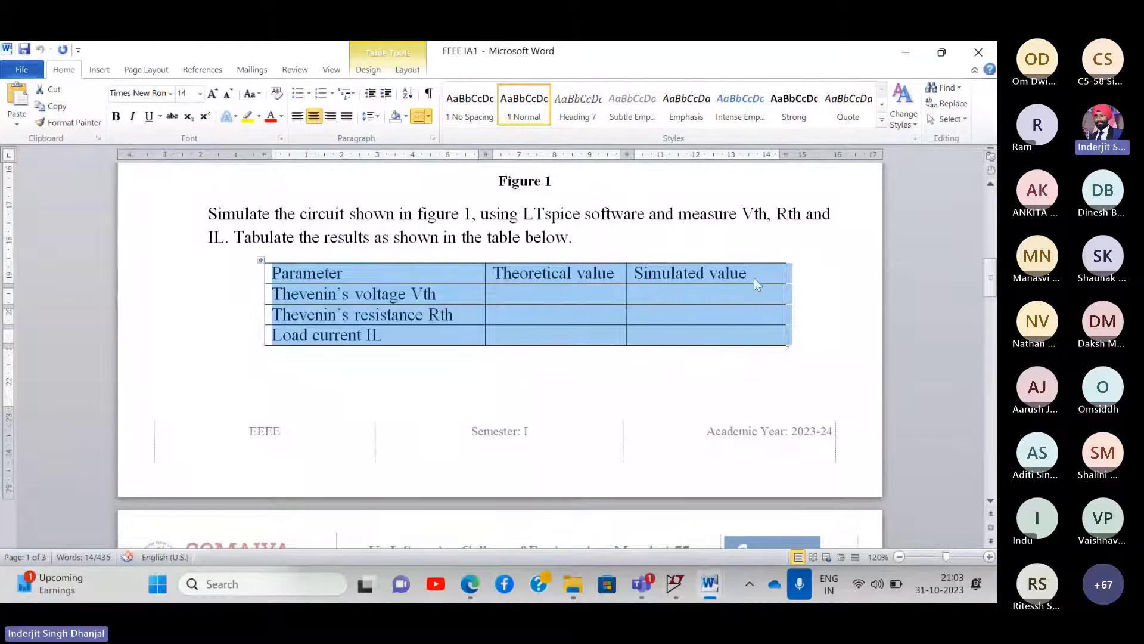
left_click(833, 245)
- Paste the Vth/Rth/IL results table below the Thevenin screenshot in the report
left_click(900, 50)
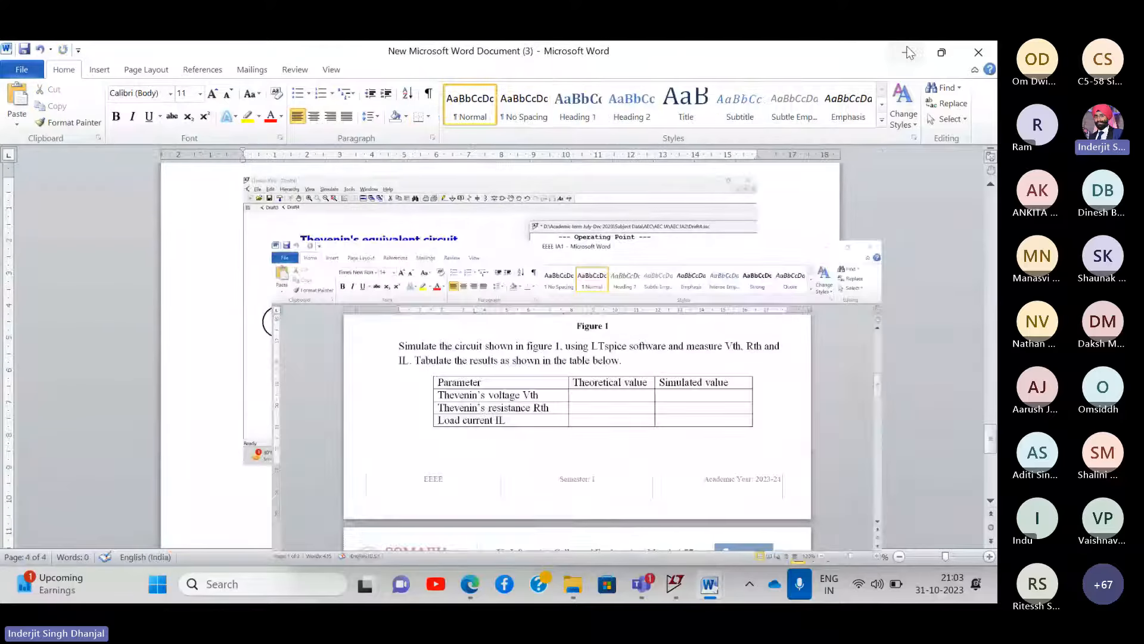
left_click(775, 470)
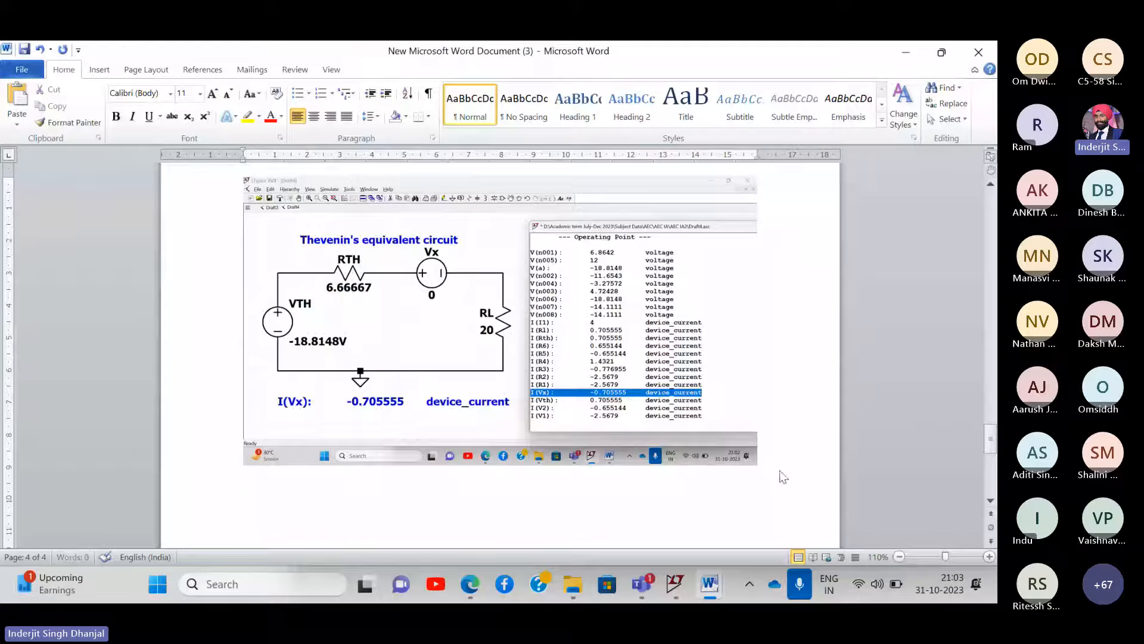
key("ctrl+v")
scroll(606, 424, "down", 3)
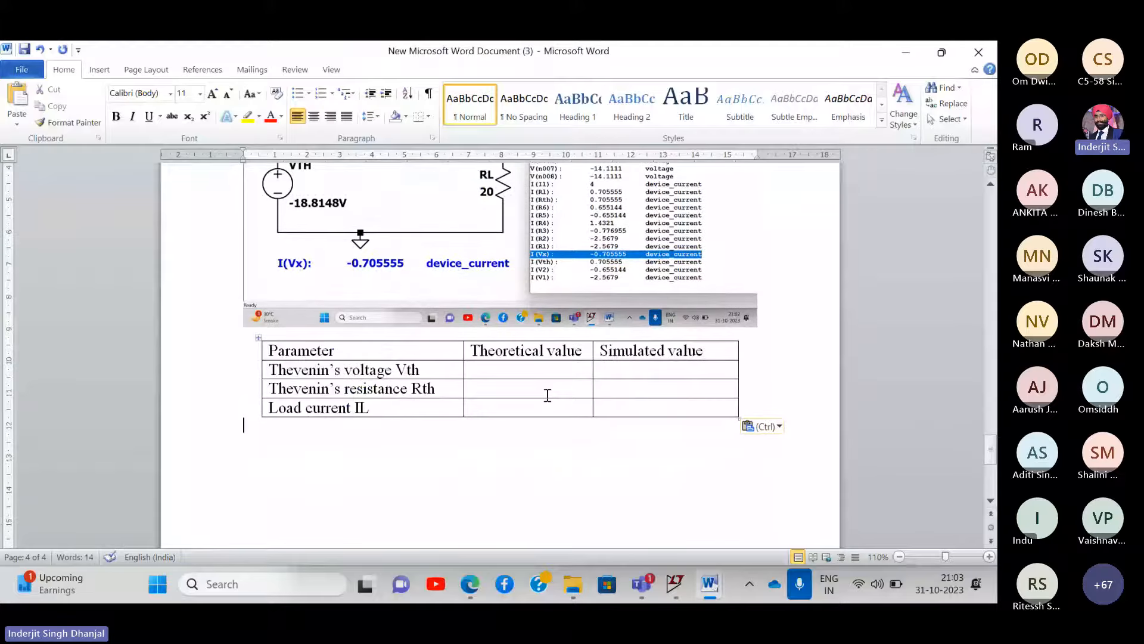
left_click(516, 370)
scroll(516, 370, "up", 12)
scroll(516, 371, "up", 6)
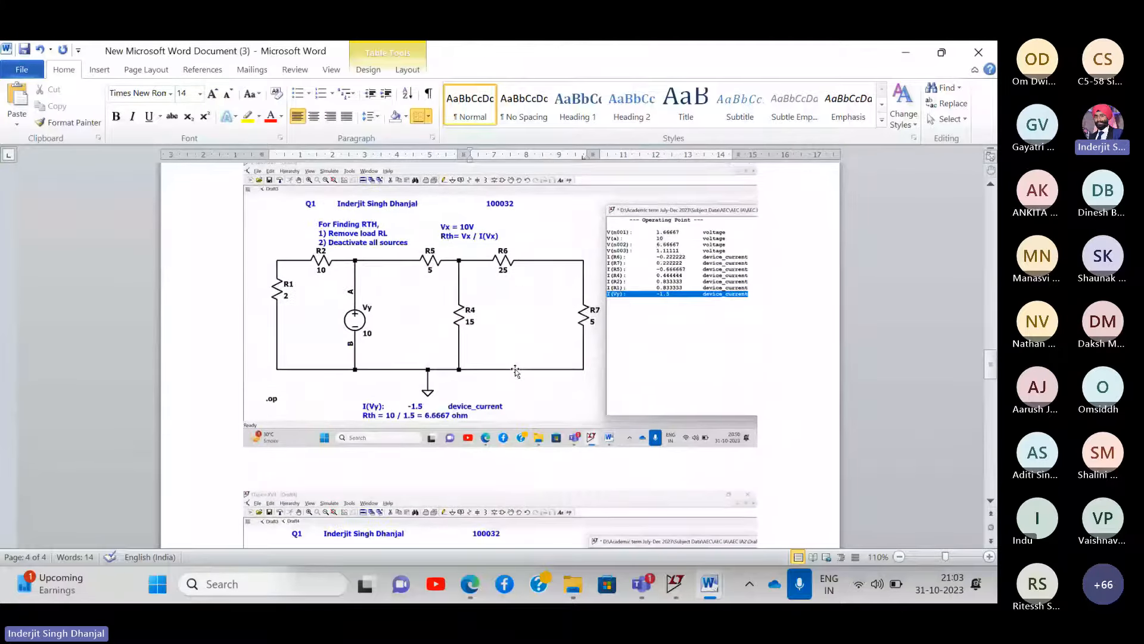
scroll(438, 408, "down", 8)
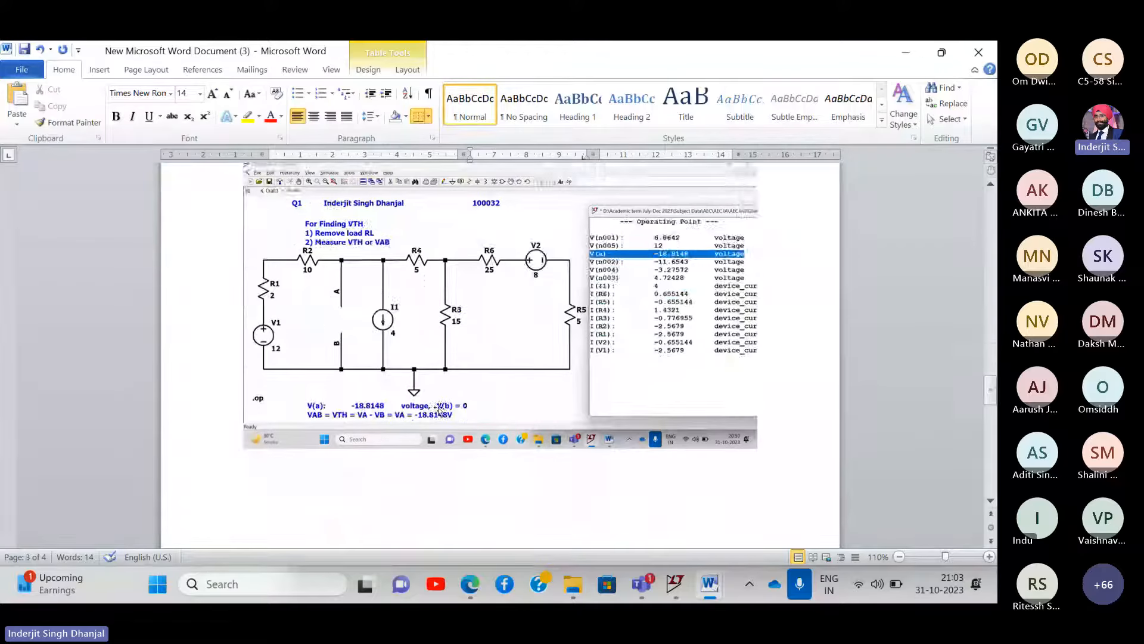
scroll(470, 407, "down", 10)
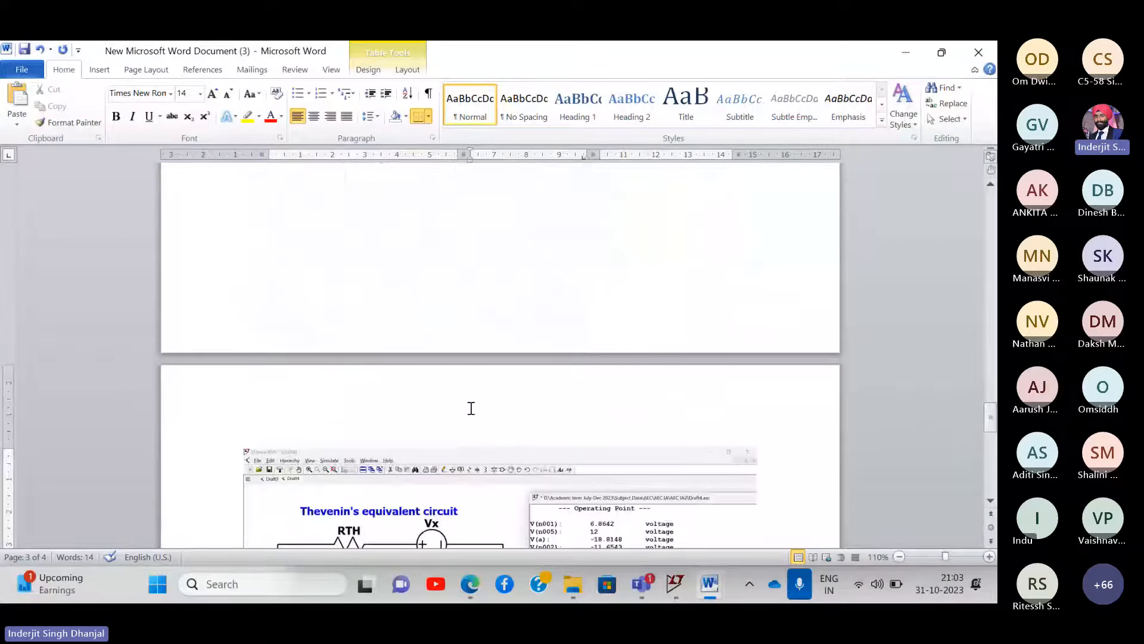
- Enter Vth as -18.804 V theoretical and -18.814 V simulated
left_click(517, 280)
type("-")
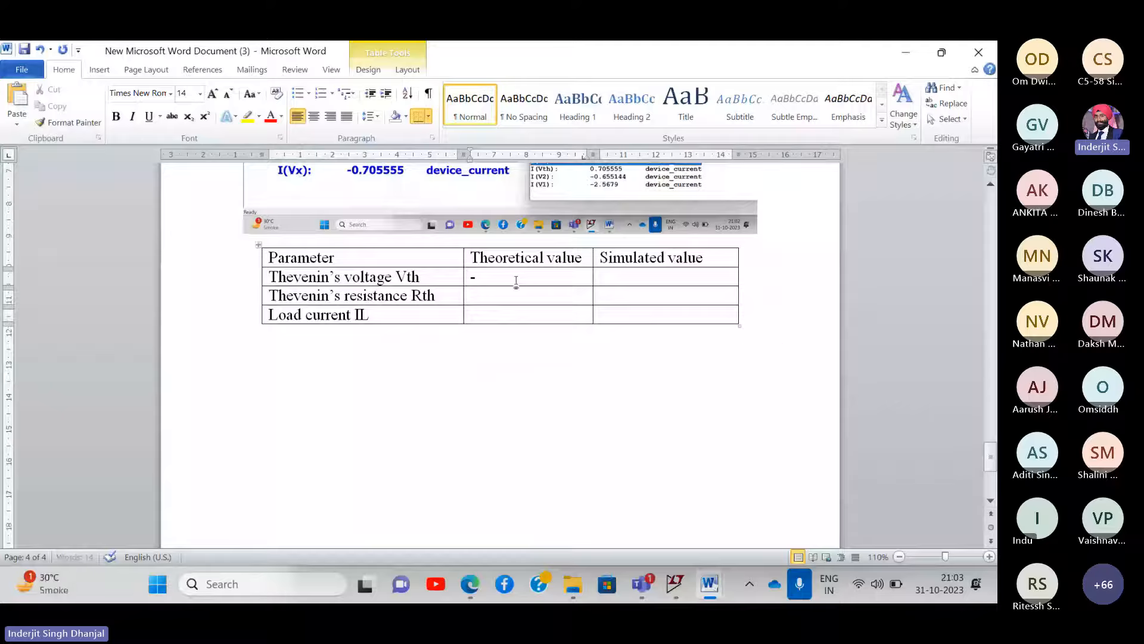
type("18.804")
left_click(603, 277)
type("-18.814")
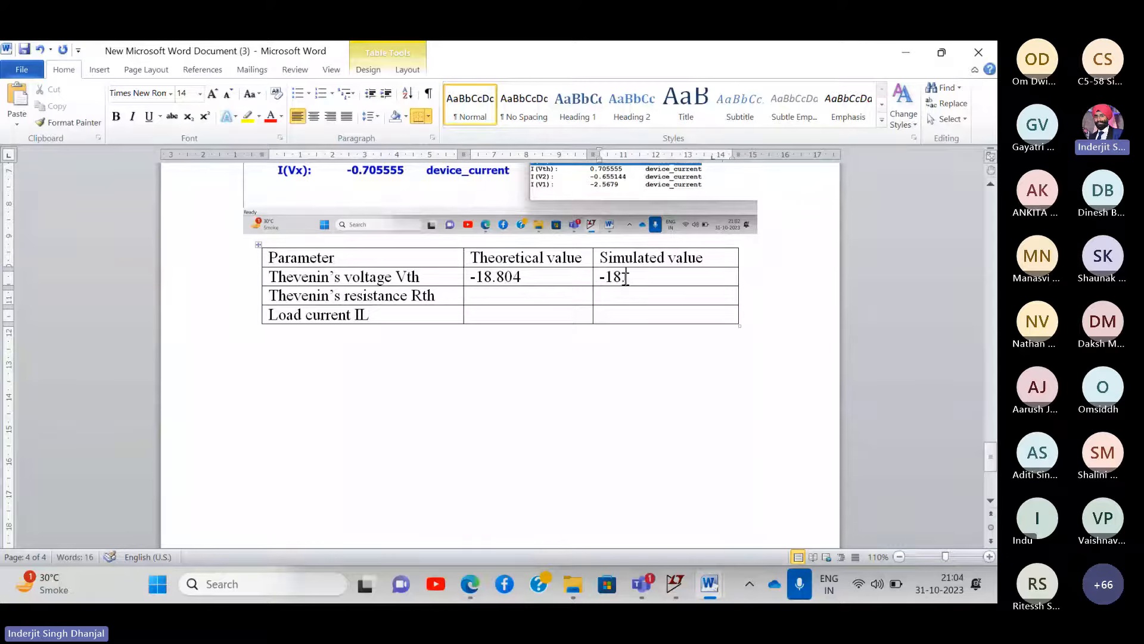
type(" V")
left_click(561, 278)
type("V")
key("ctrl+v")
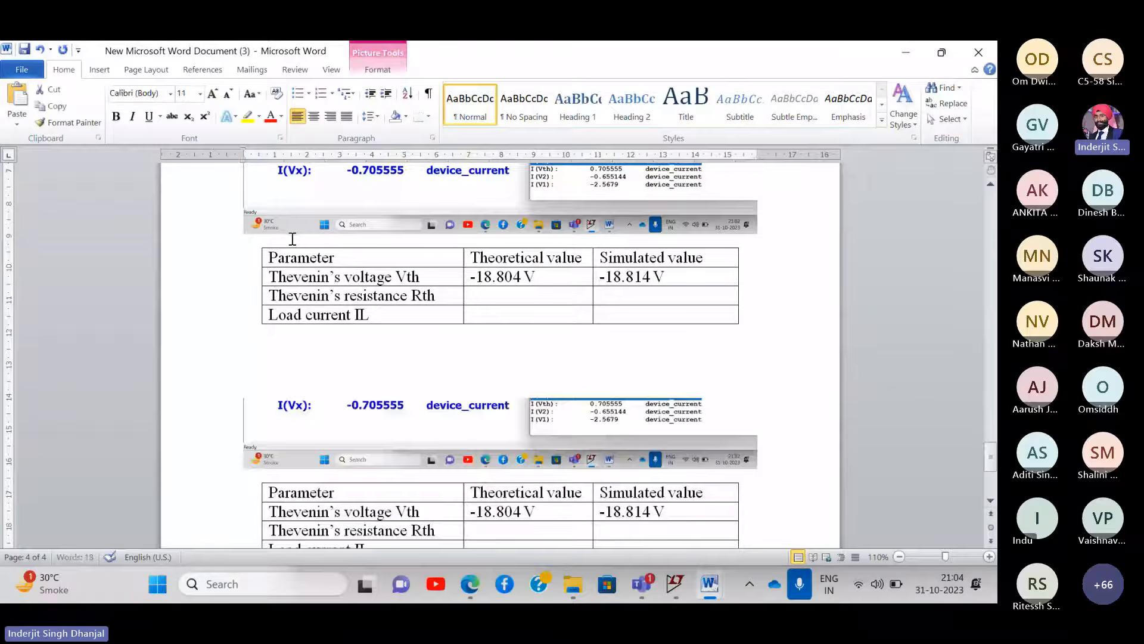
- Enter 6.6667 Ω in the Rth Theoretical cell, inserting the ohm symbol
scroll(292, 239, "up", 6)
left_click(261, 281)
scroll(261, 281, "down", 7)
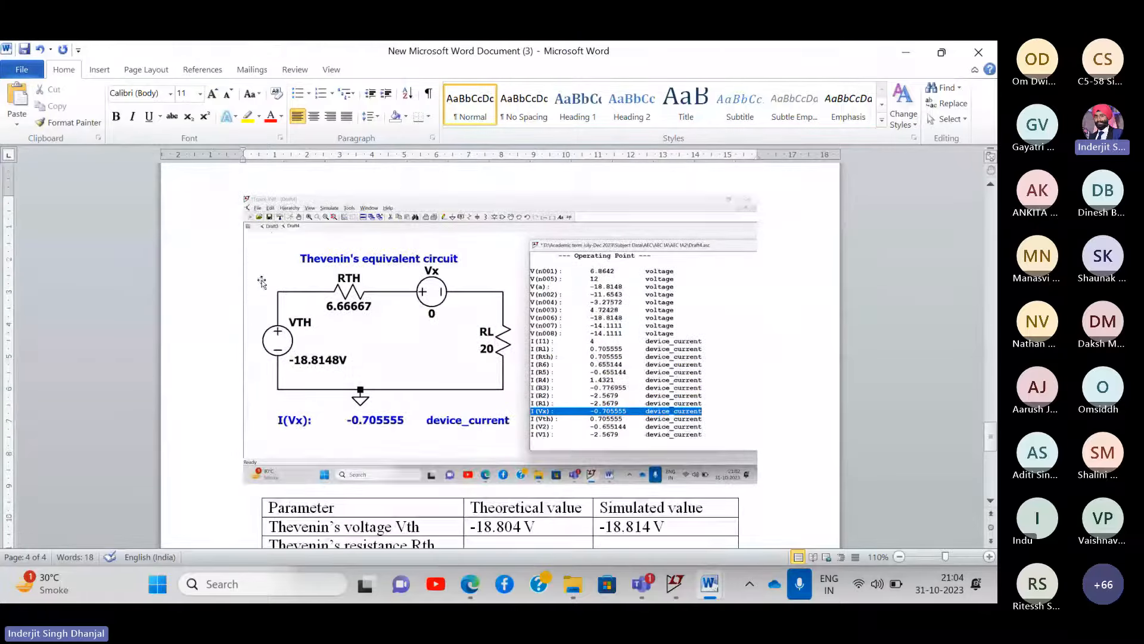
scroll(261, 280, "up", 1)
scroll(508, 294, "up", 15)
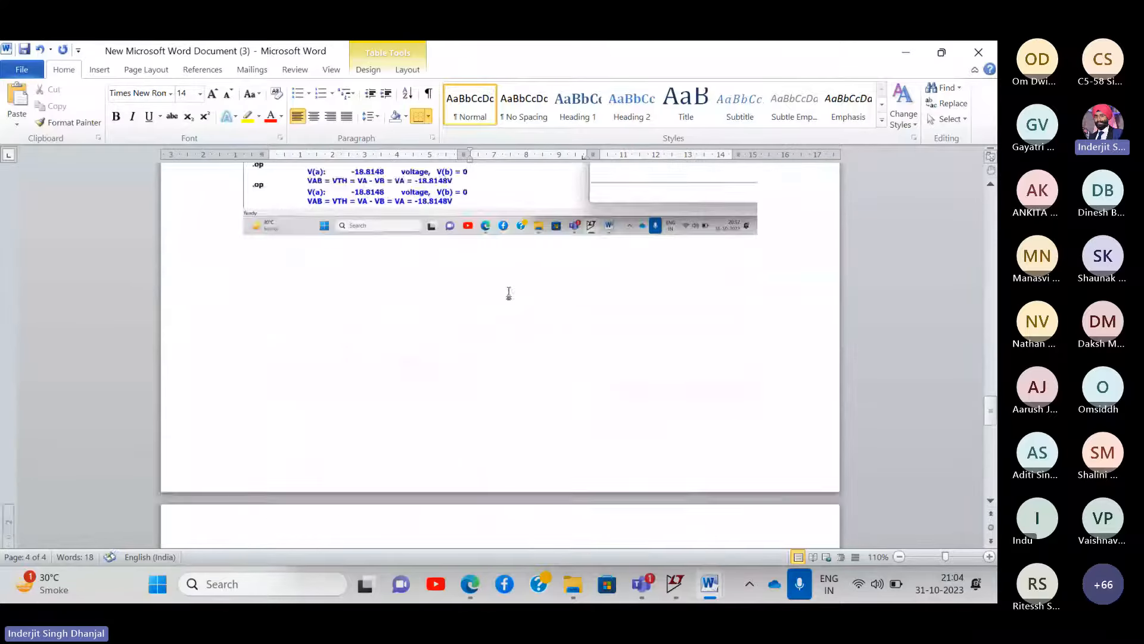
scroll(510, 295, "up", 3)
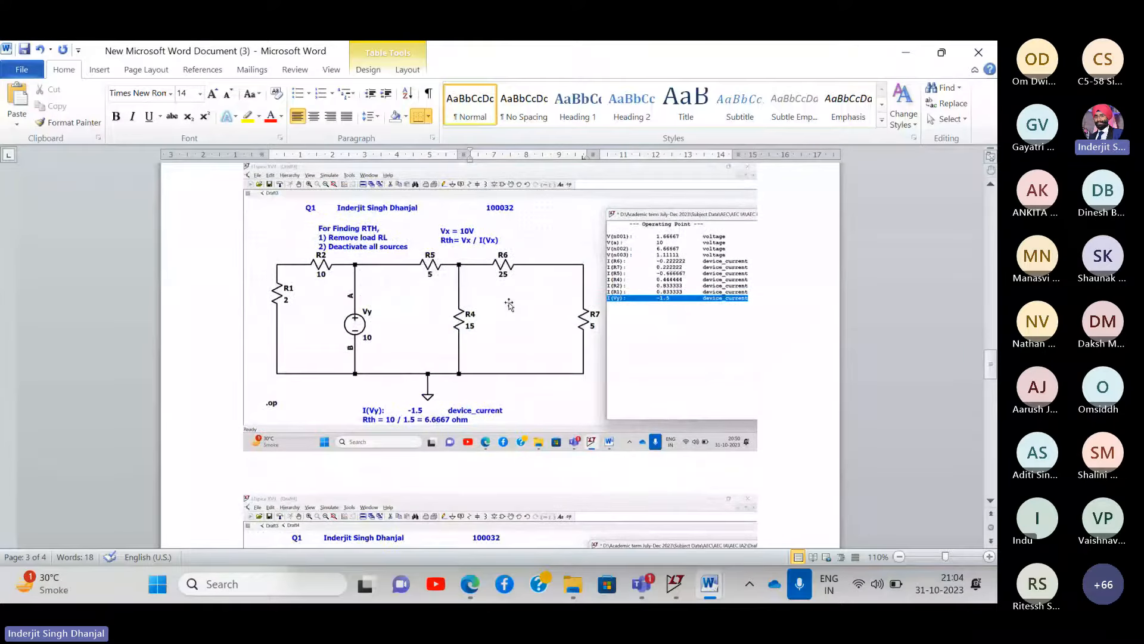
scroll(470, 426, "down", 15)
scroll(469, 432, "down", 9)
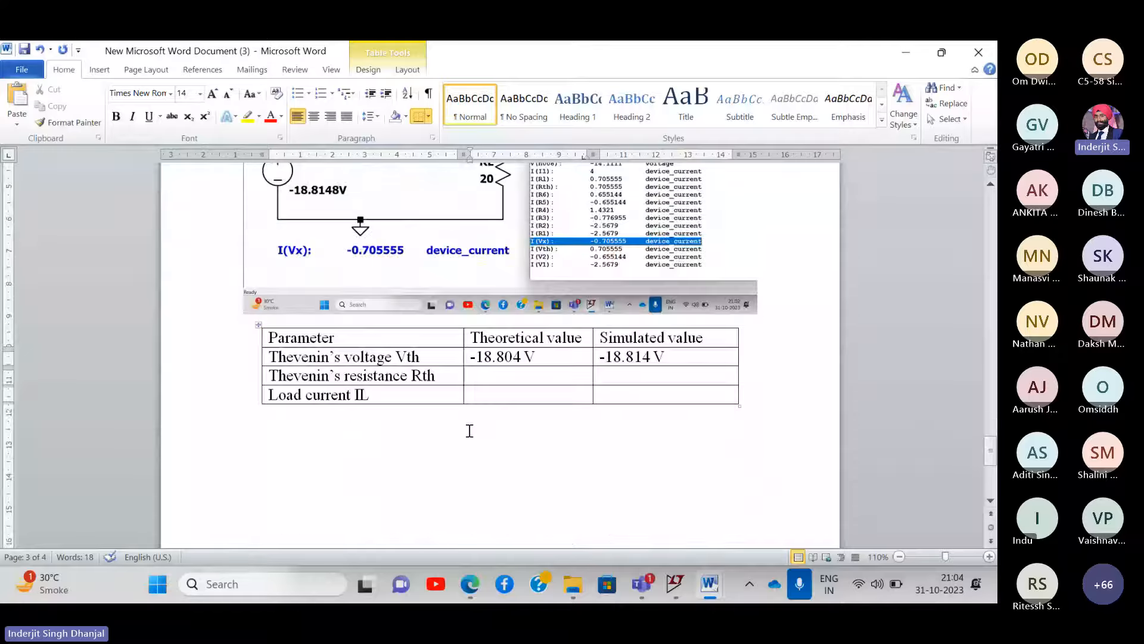
type("6.")
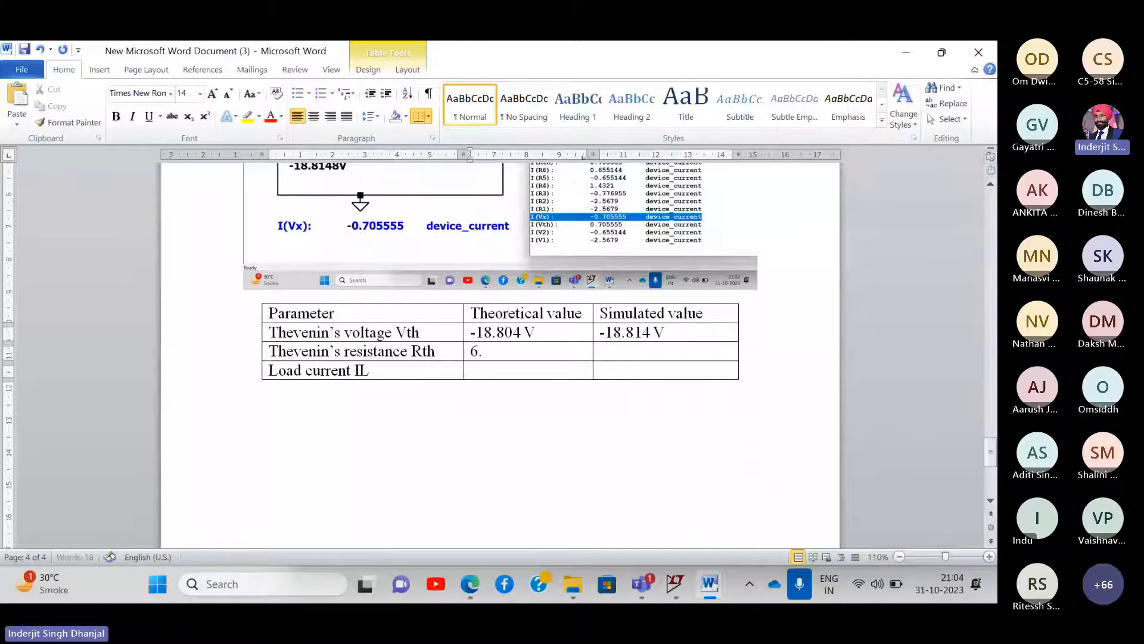
type("6667")
left_click(99, 69)
left_click(837, 122)
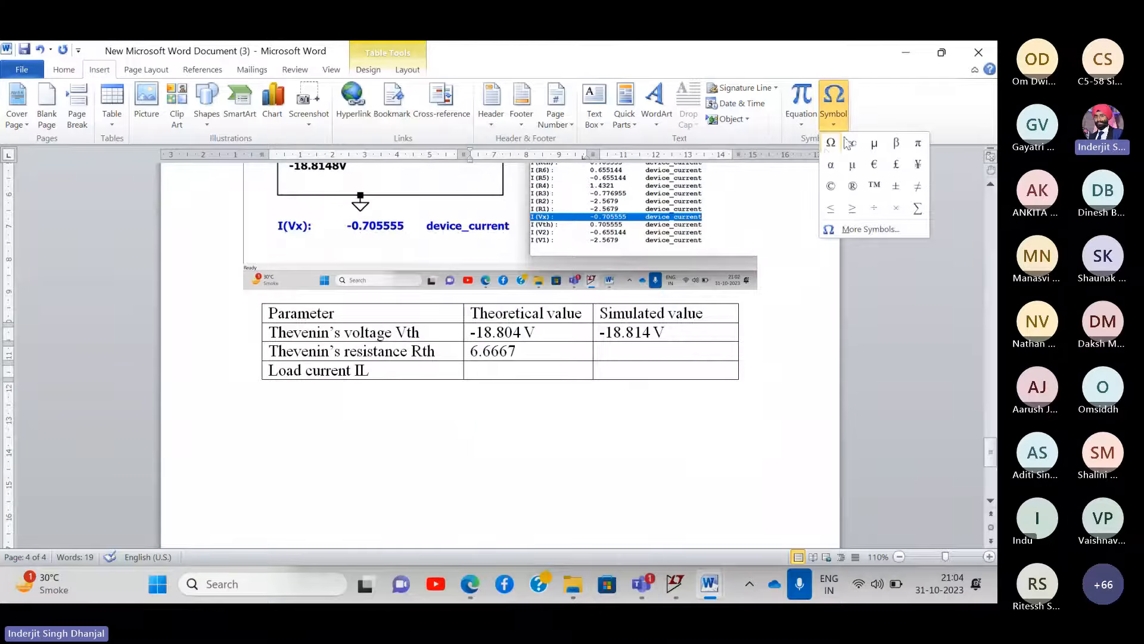
left_click(825, 147)
- Enter 6.6667 Ω in the Rth Simulated cell, reusing the copied ohm sign
left_click(609, 355)
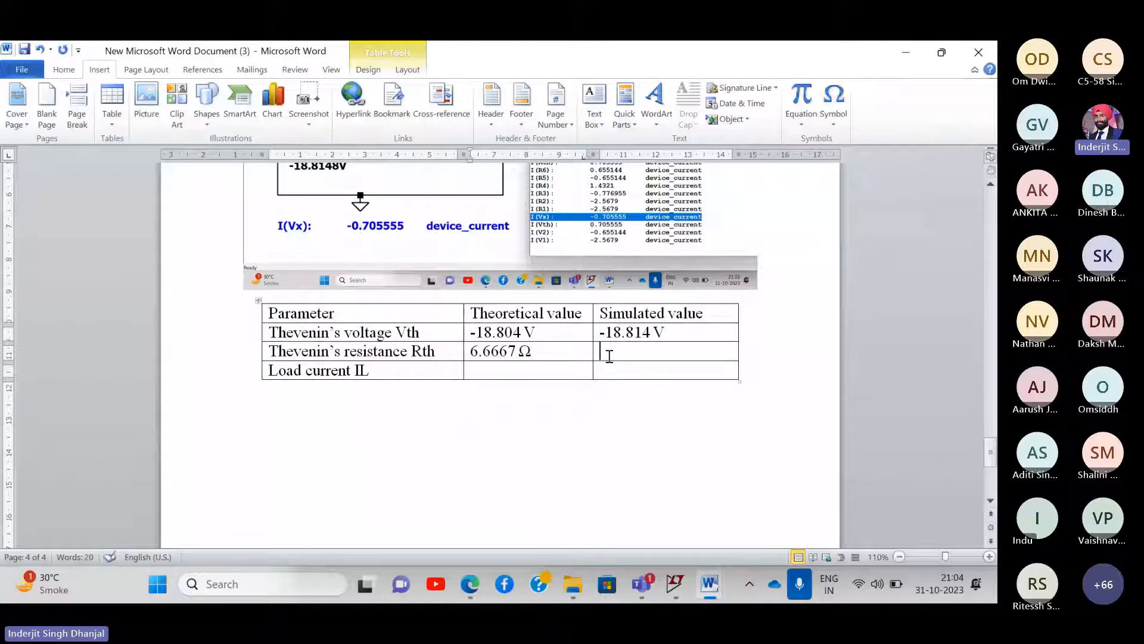
type("6.6667")
double_click(532, 352)
key("ctrl+c")
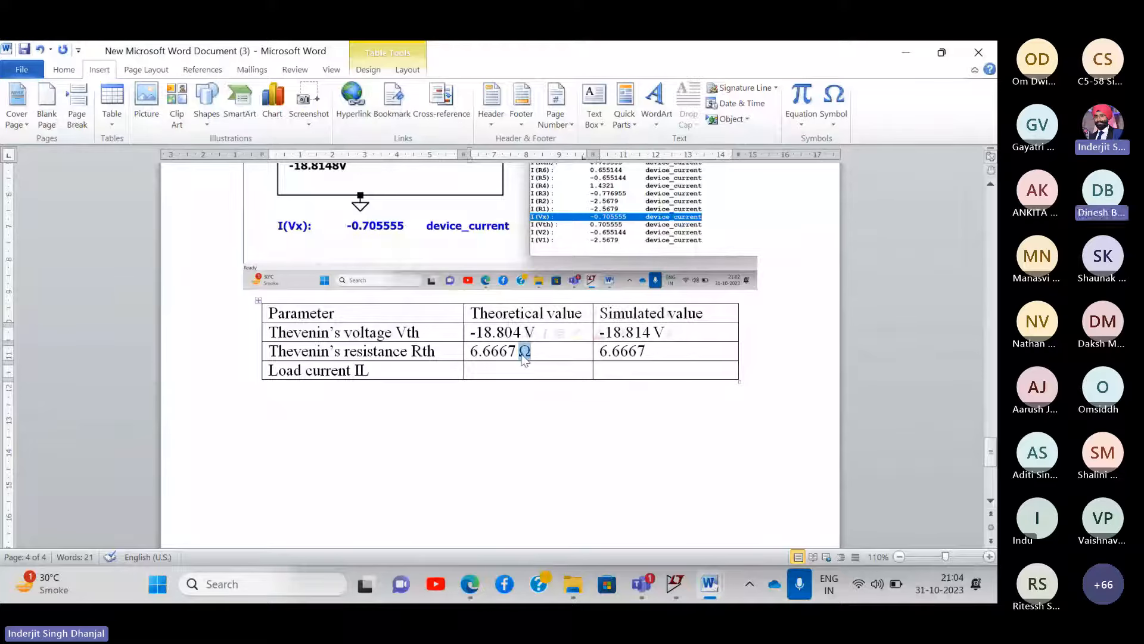
left_click(664, 345)
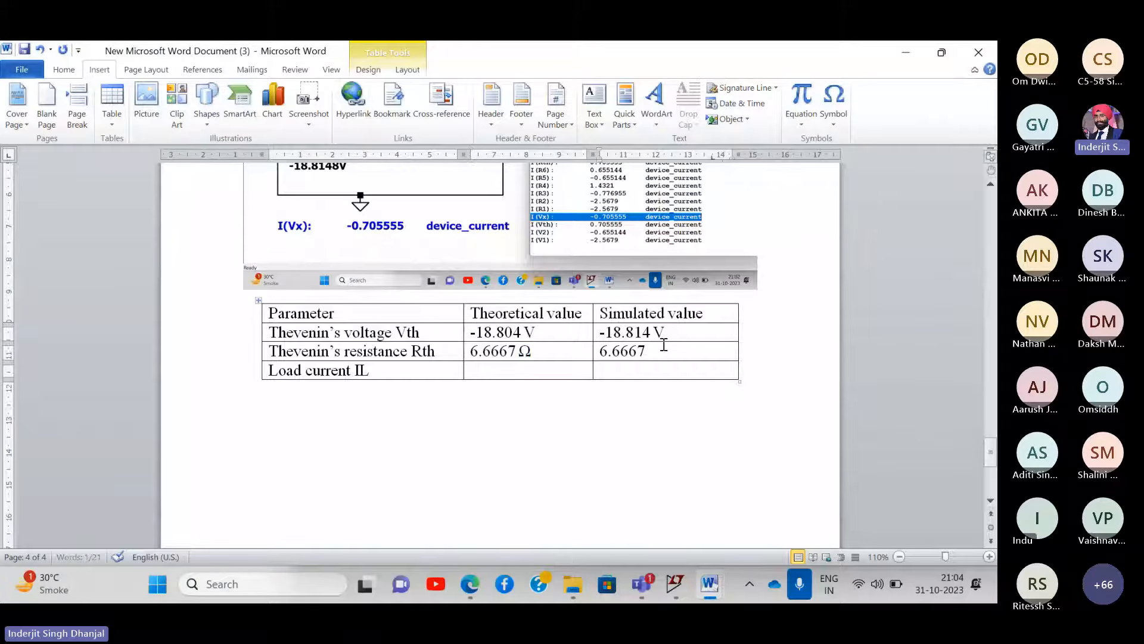
key("ctrl+v")
scroll(461, 308, "up", 1)
scroll(461, 309, "up", 2)
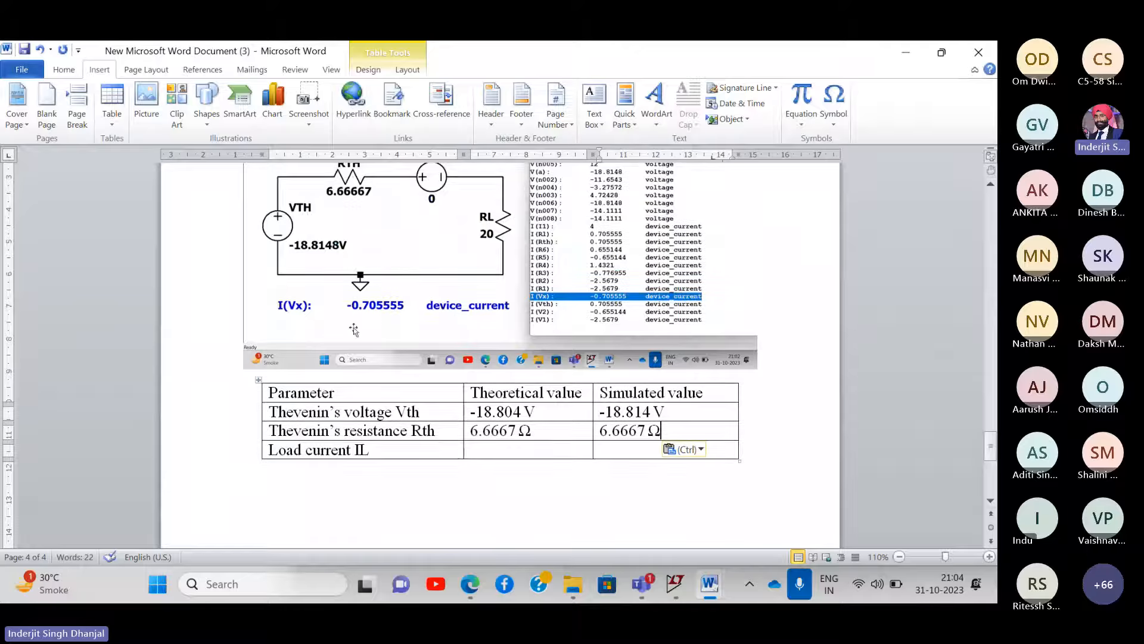
- Fill the Load current IL row with -0.705 A theoretical and -0.70555 A simulated, checking the lecture notes
left_click(480, 449)
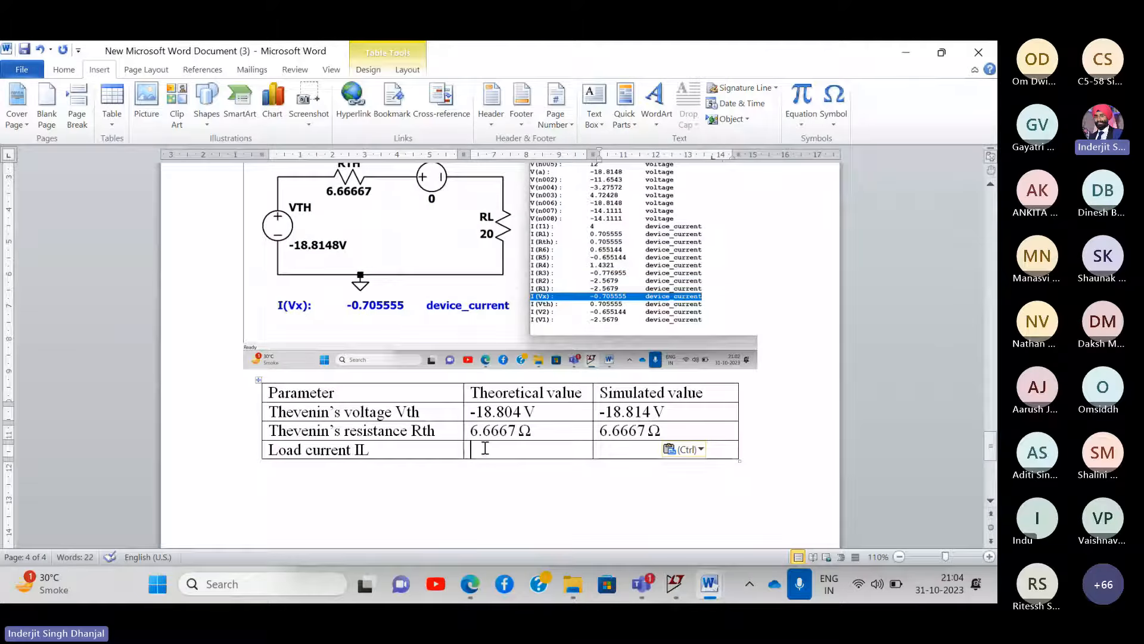
type("-0")
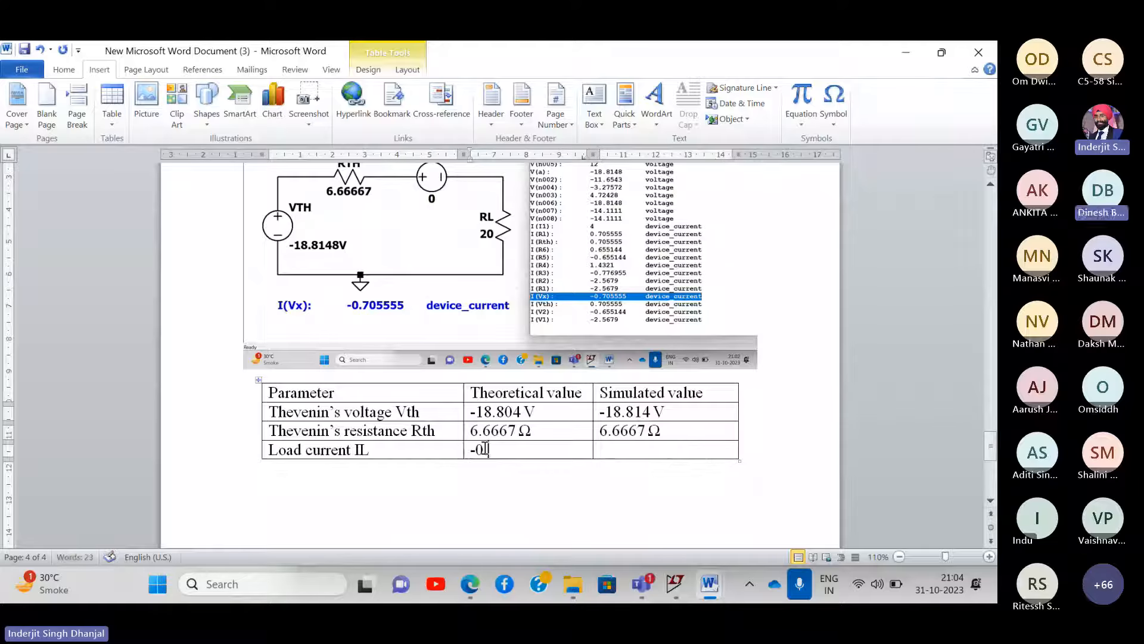
type(".705")
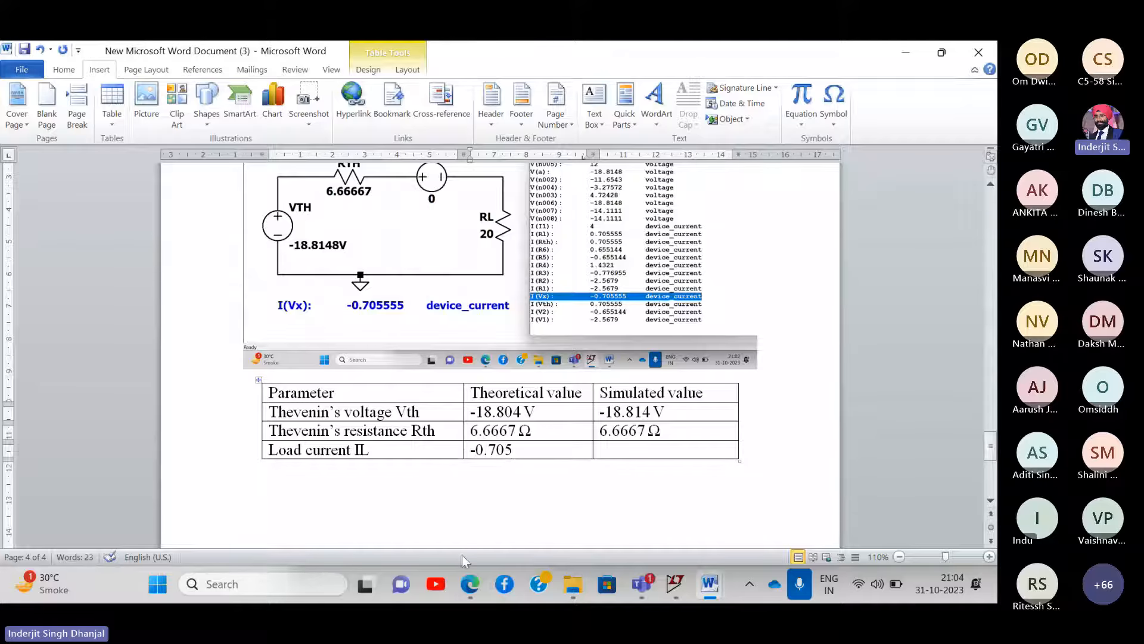
left_click(470, 584)
scroll(646, 424, "down", 1)
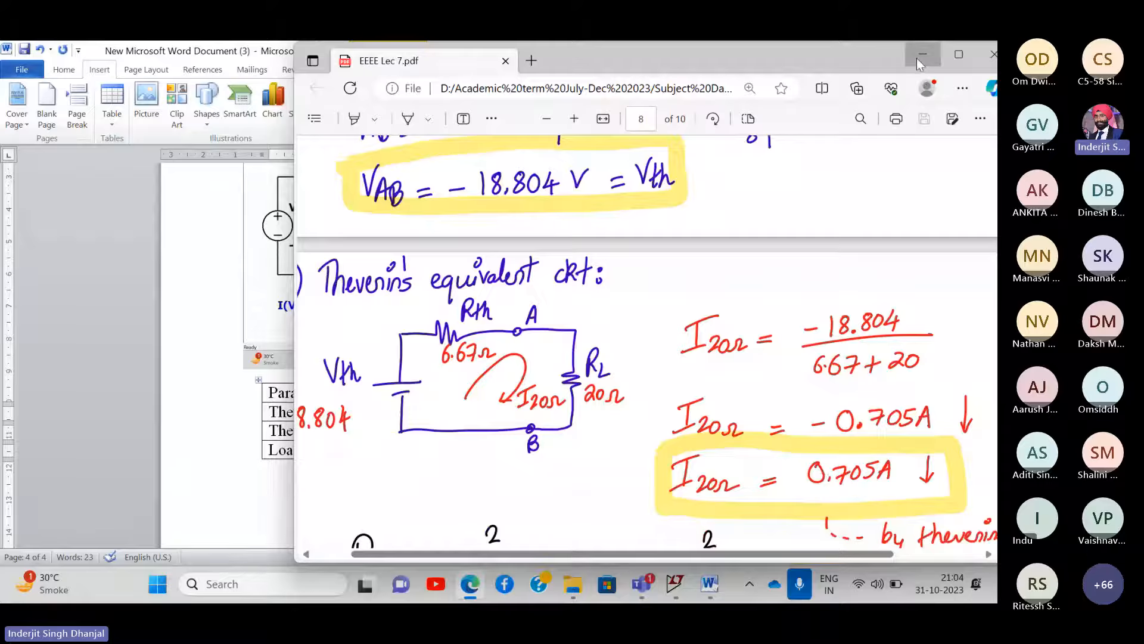
left_click(923, 54)
left_click(623, 451)
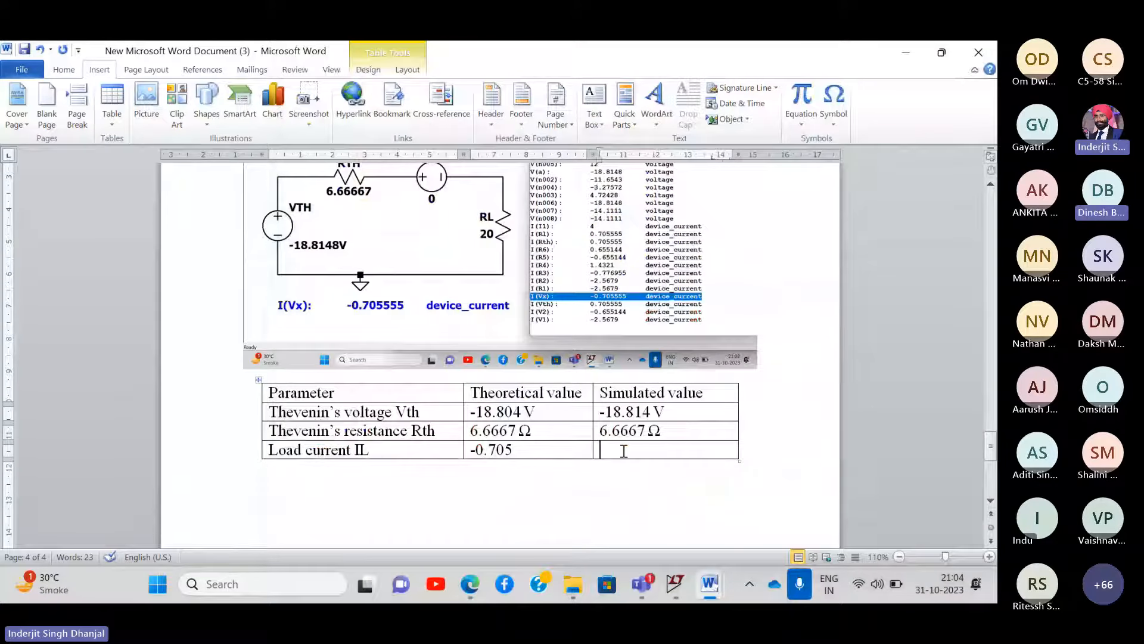
type("-0.7")
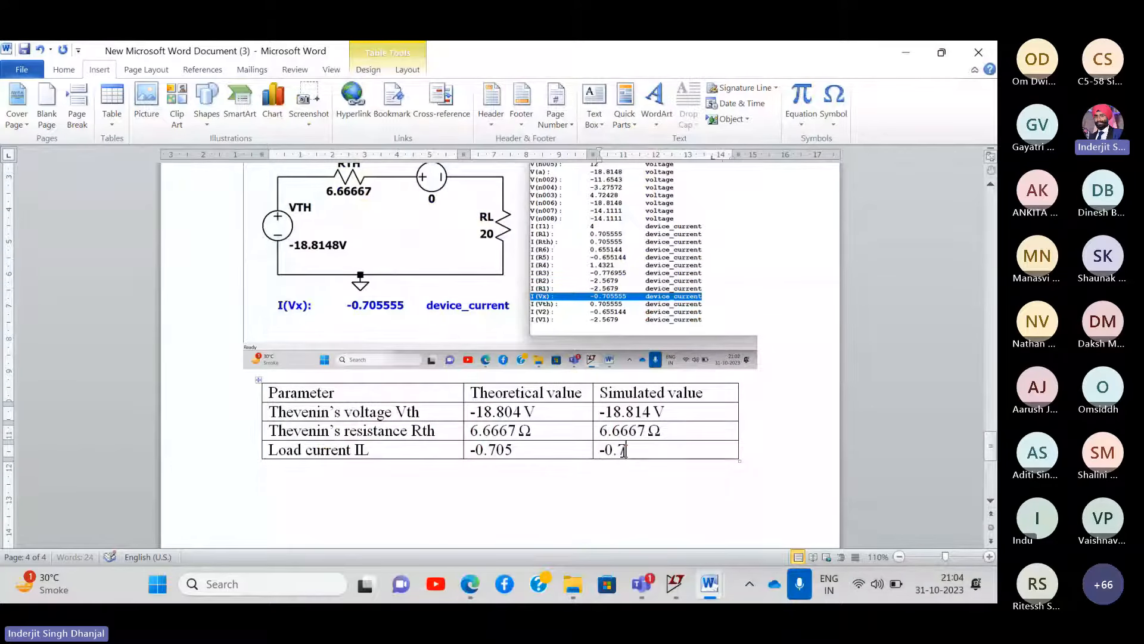
type("0555 A")
left_click(551, 452)
type("A")
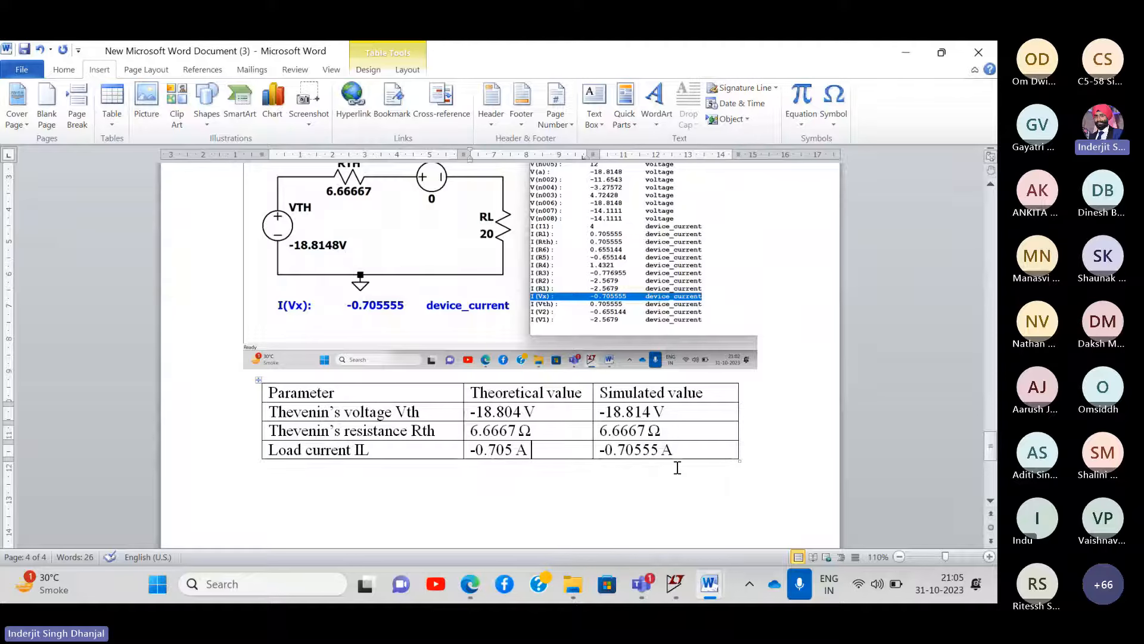
scroll(678, 468, "up", 8)
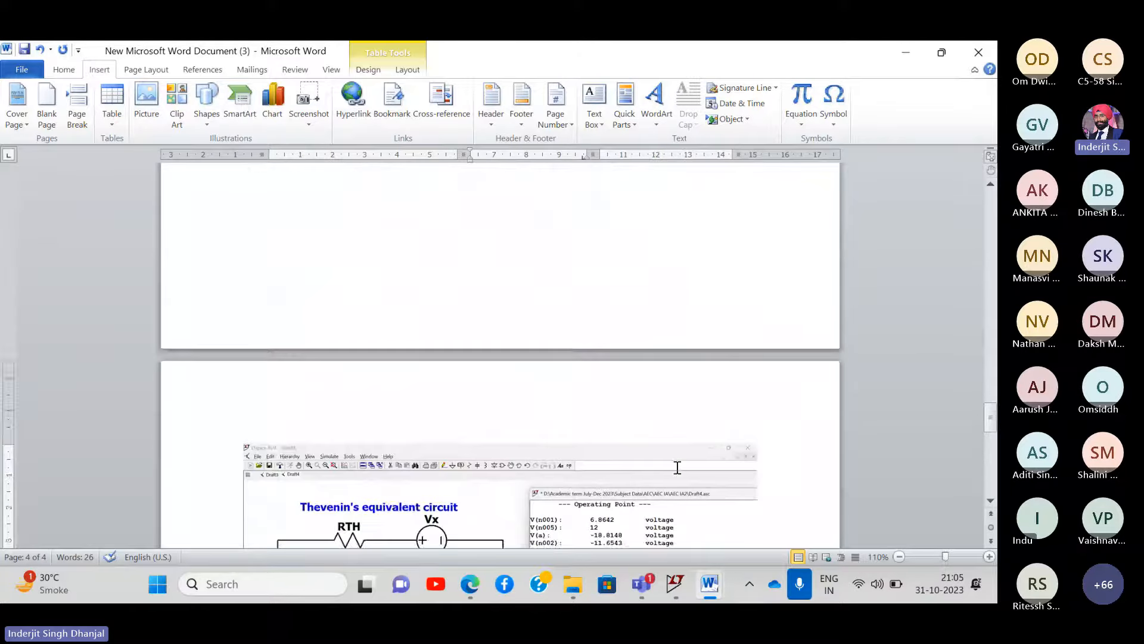
scroll(678, 467, "down", 11)
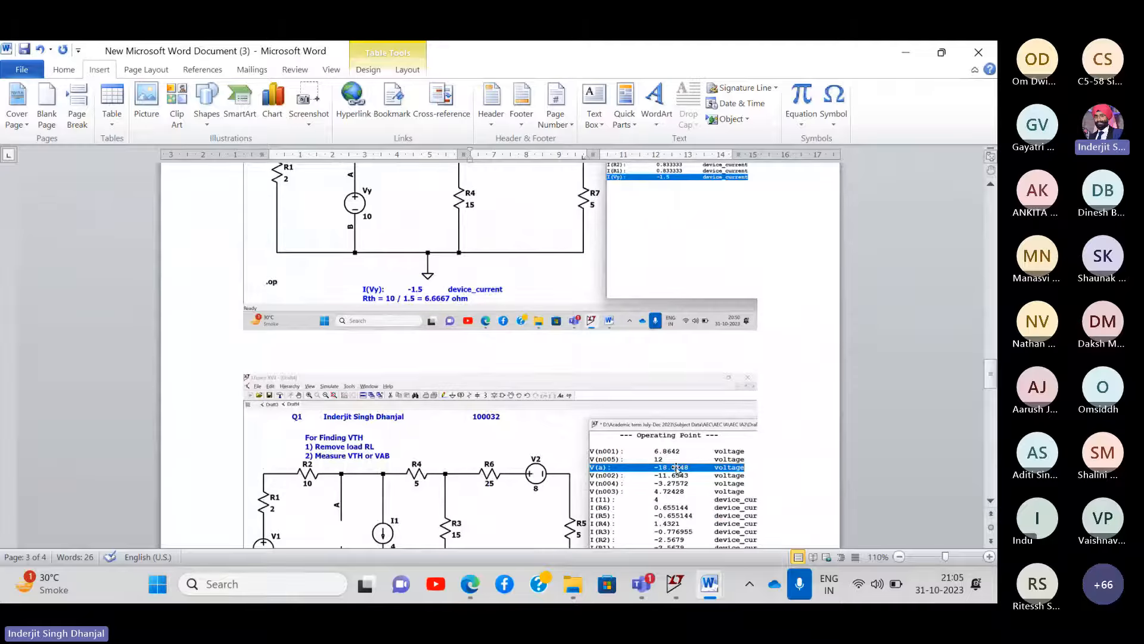
scroll(678, 468, "down", 15)
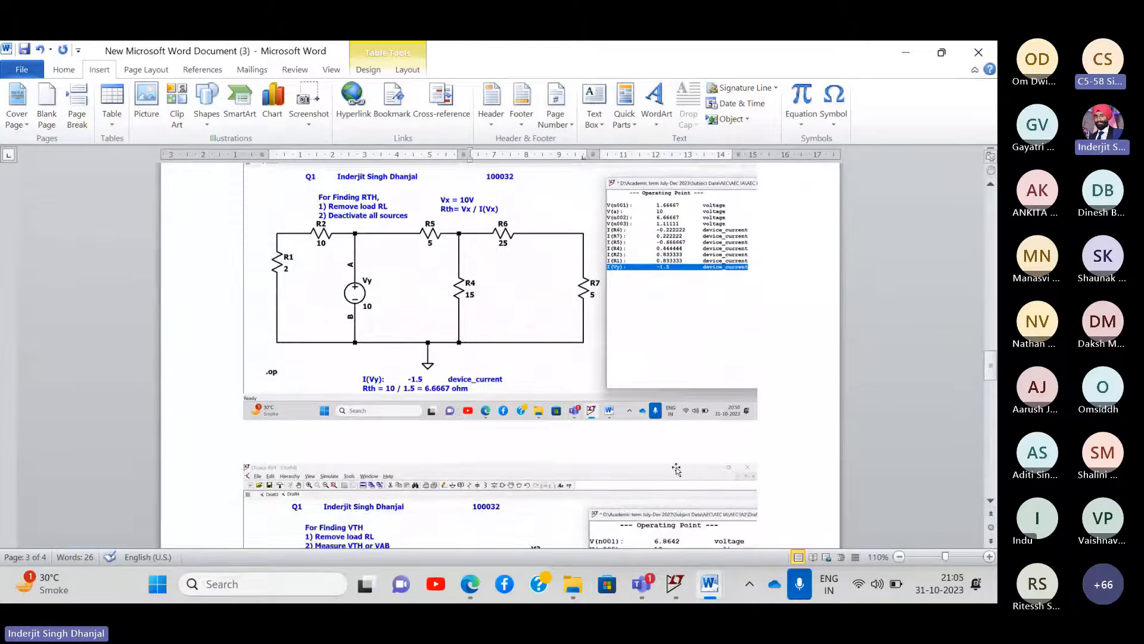
scroll(676, 467, "down", 10)
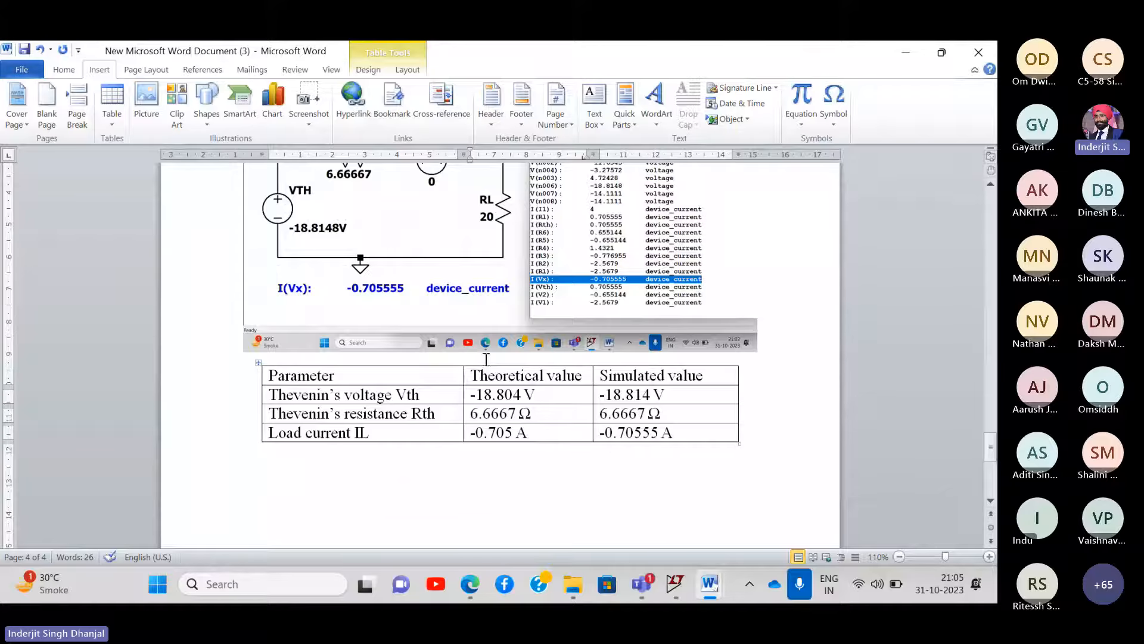
scroll(486, 361, "up", 5)
scroll(486, 361, "up", 15)
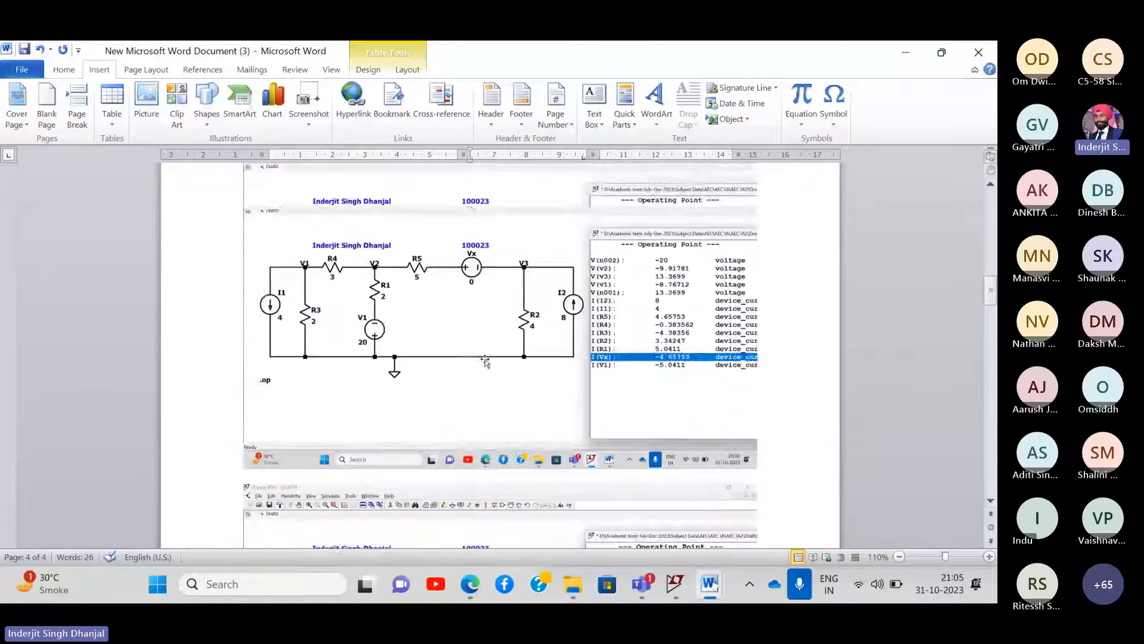
scroll(486, 361, "up", 10)
scroll(485, 361, "up", 8)
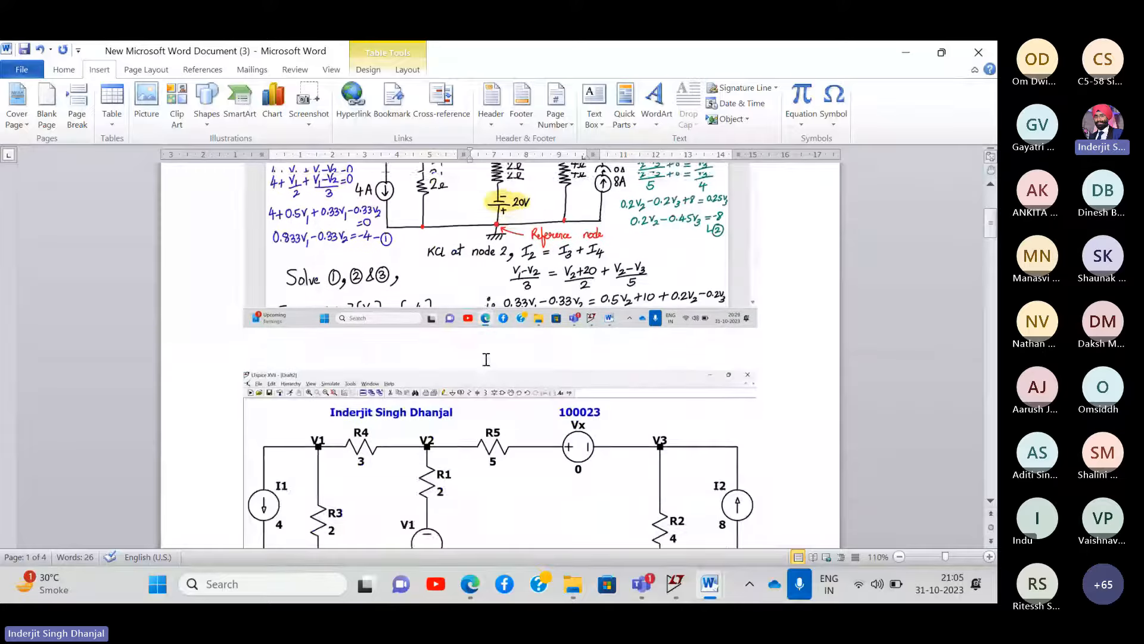
scroll(486, 362, "down", 5)
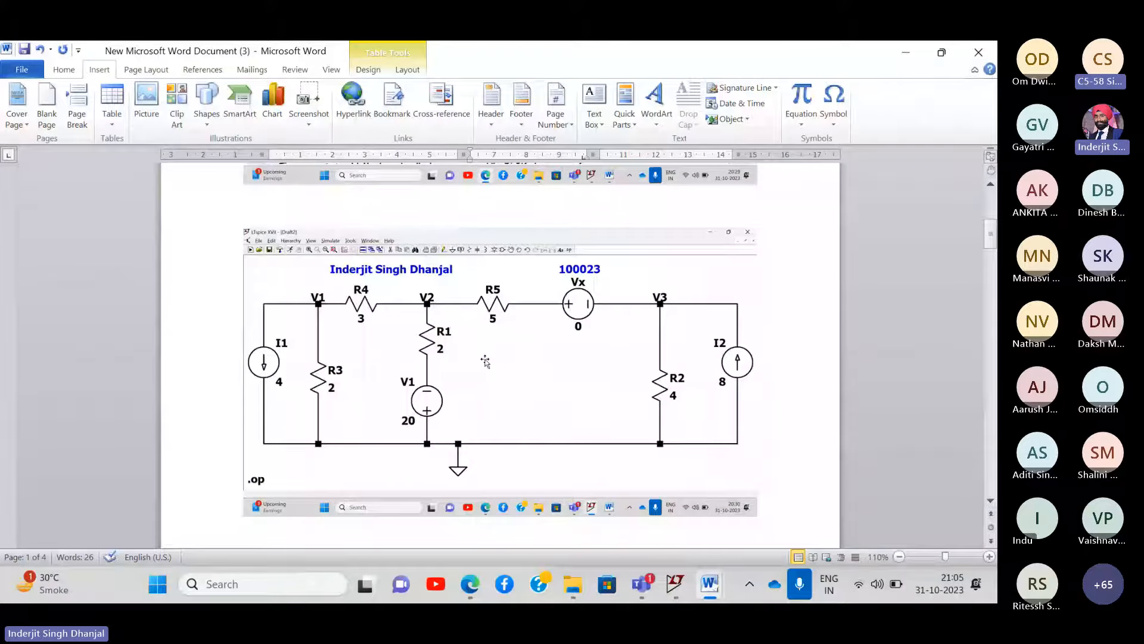
scroll(485, 361, "down", 10)
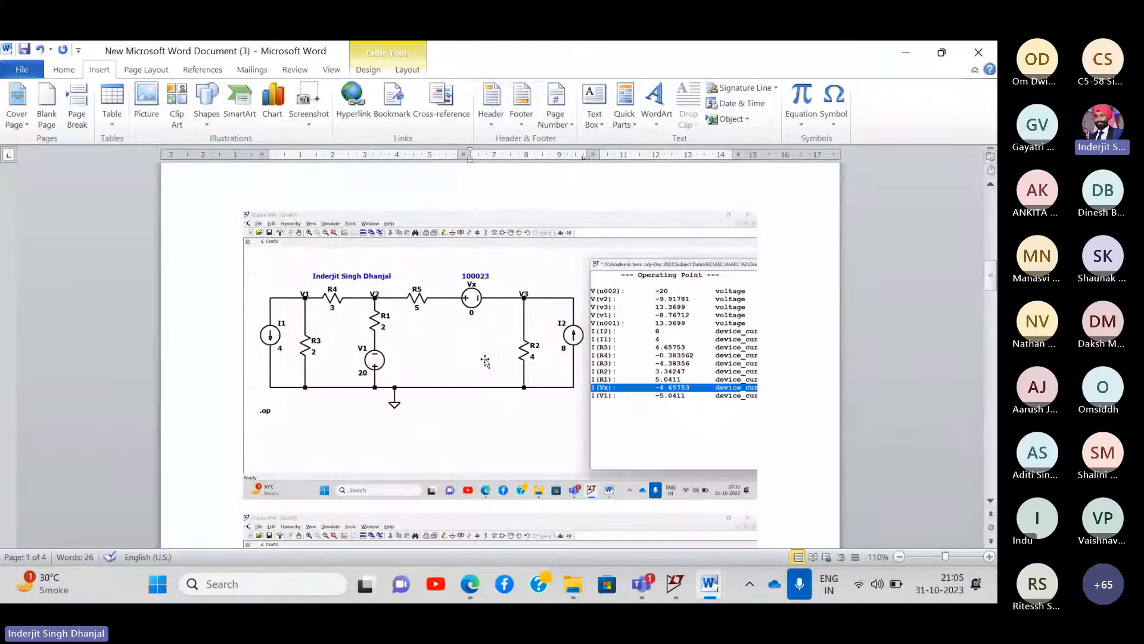
scroll(486, 362, "down", 20)
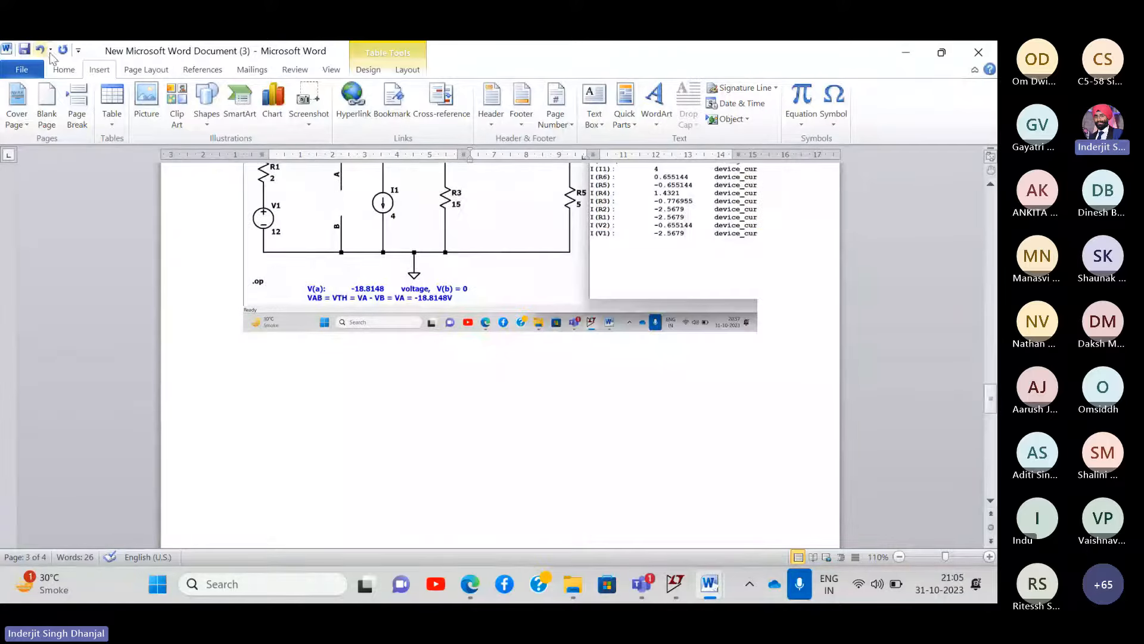
left_click(63, 71)
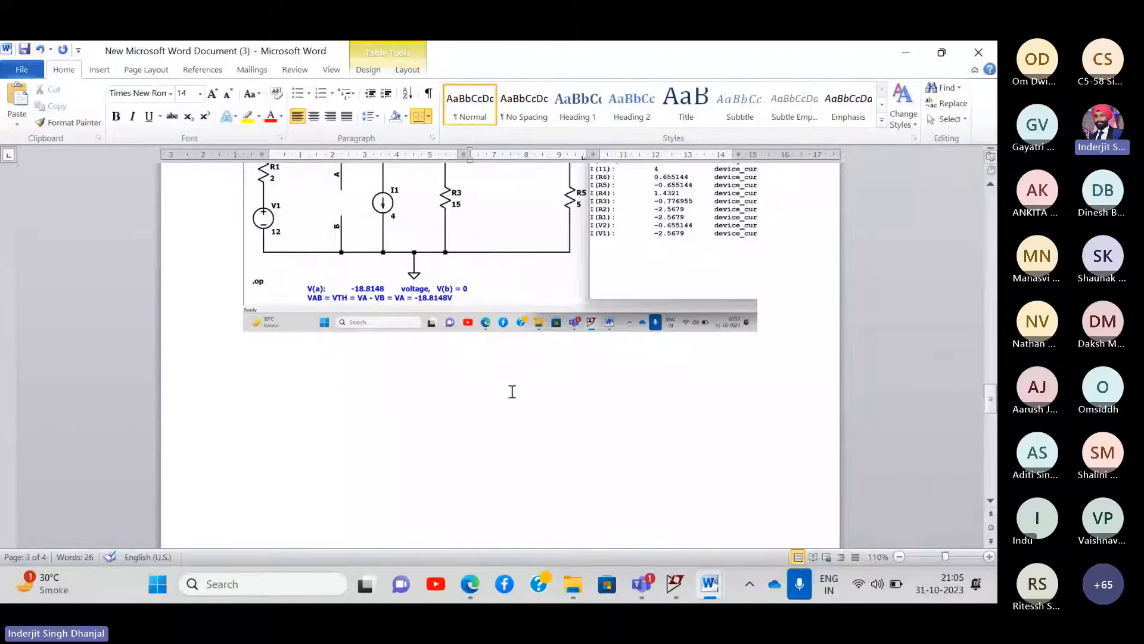
scroll(510, 391, "down", 15)
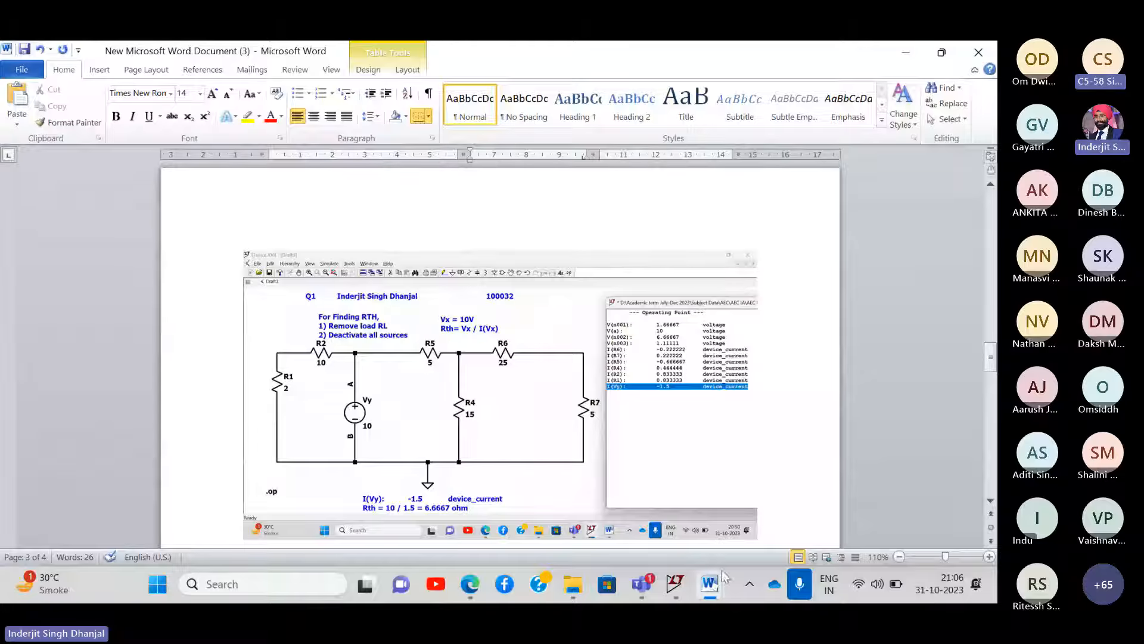
mouse_move(717, 594)
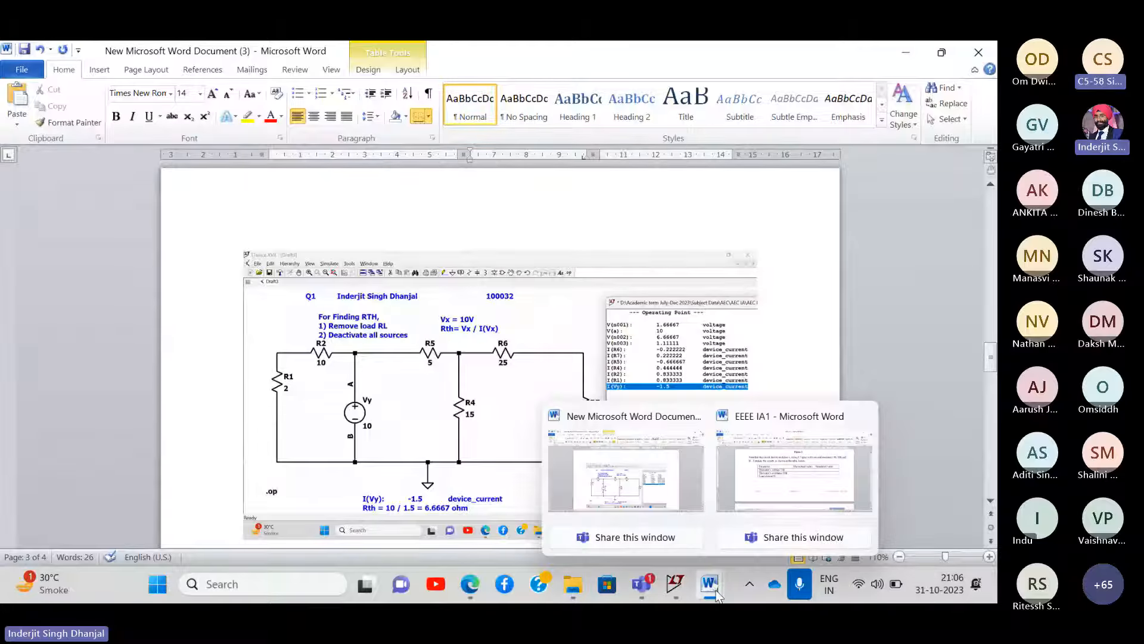
- Look through the EEEE IA1 assignment document, then minimize it to reveal the LTspice report
left_click(767, 486)
scroll(418, 340, "up", 5)
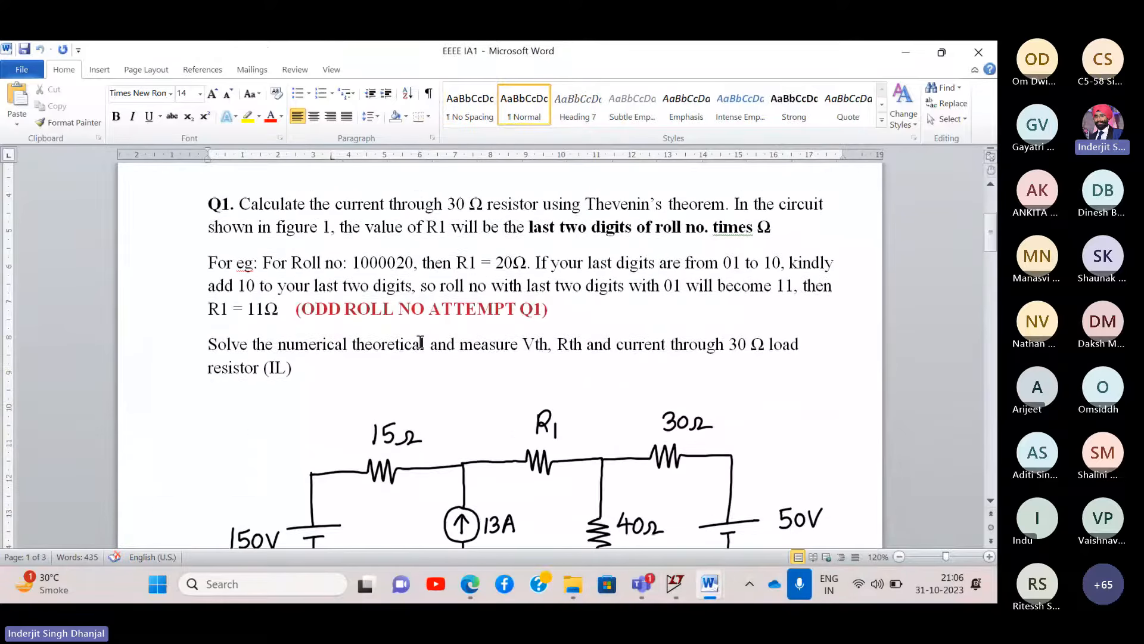
scroll(420, 343, "down", 5)
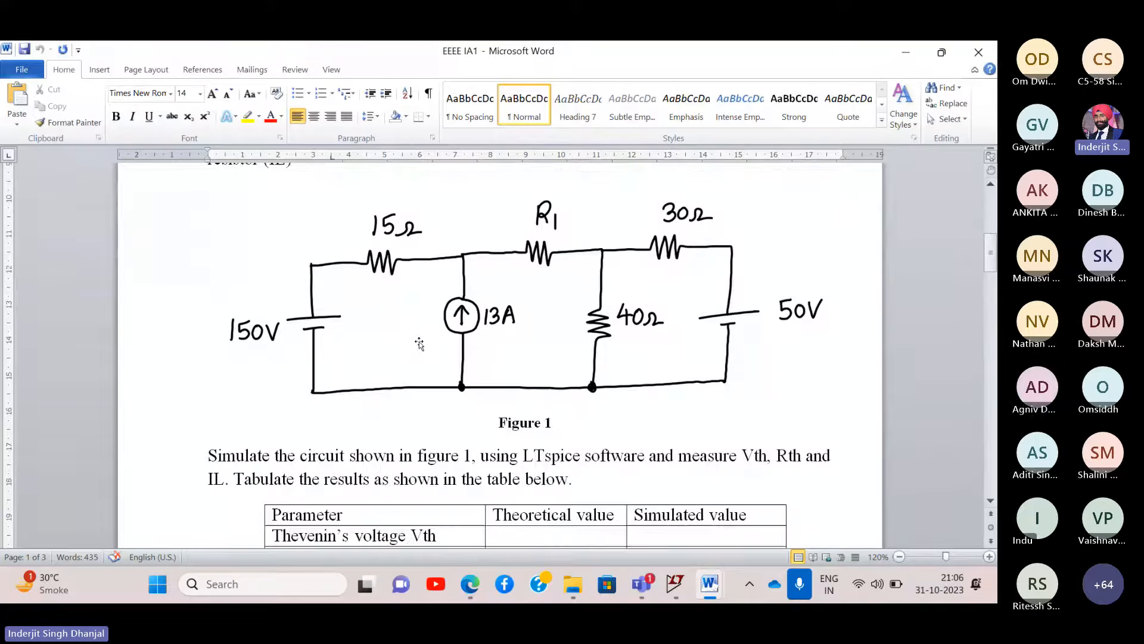
scroll(419, 343, "down", 20)
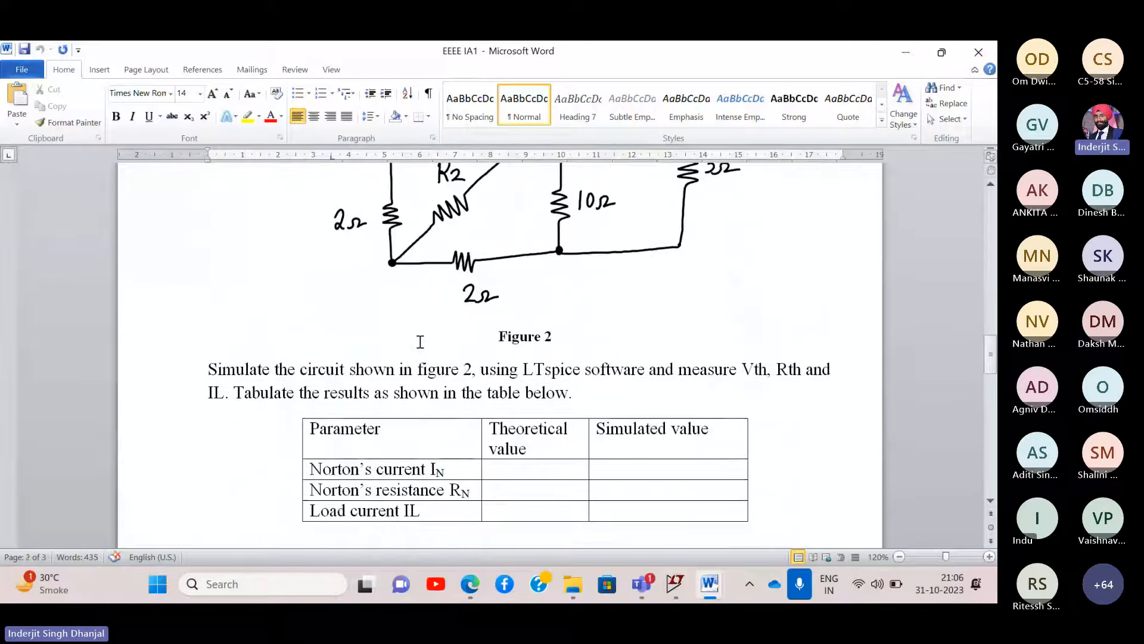
scroll(419, 343, "up", 8)
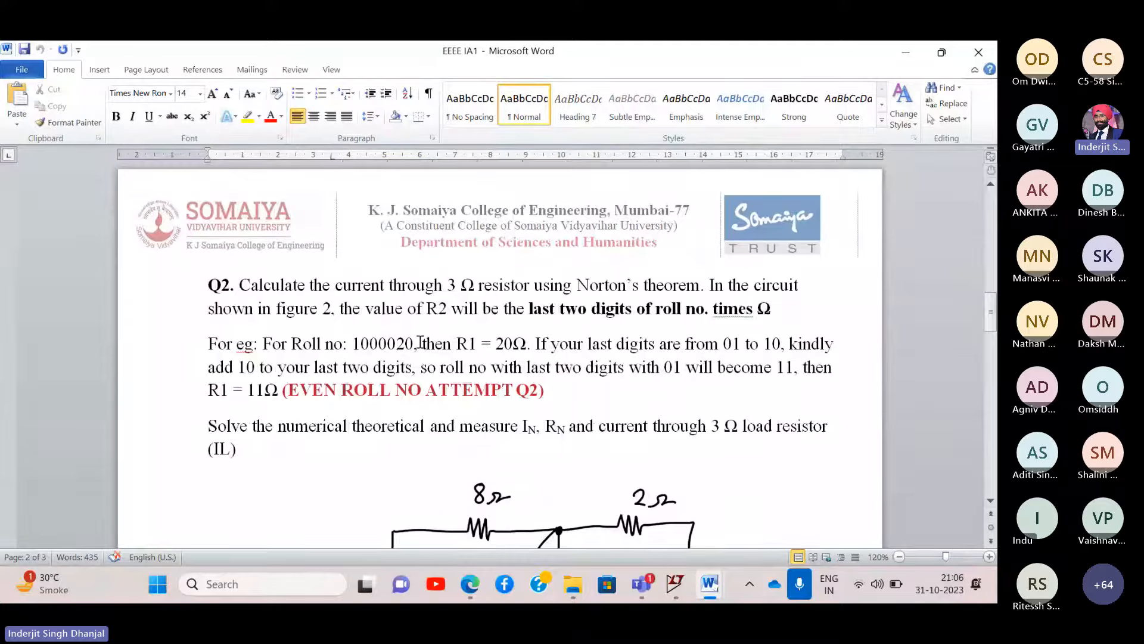
scroll(420, 343, "up", 1)
scroll(420, 343, "down", 10)
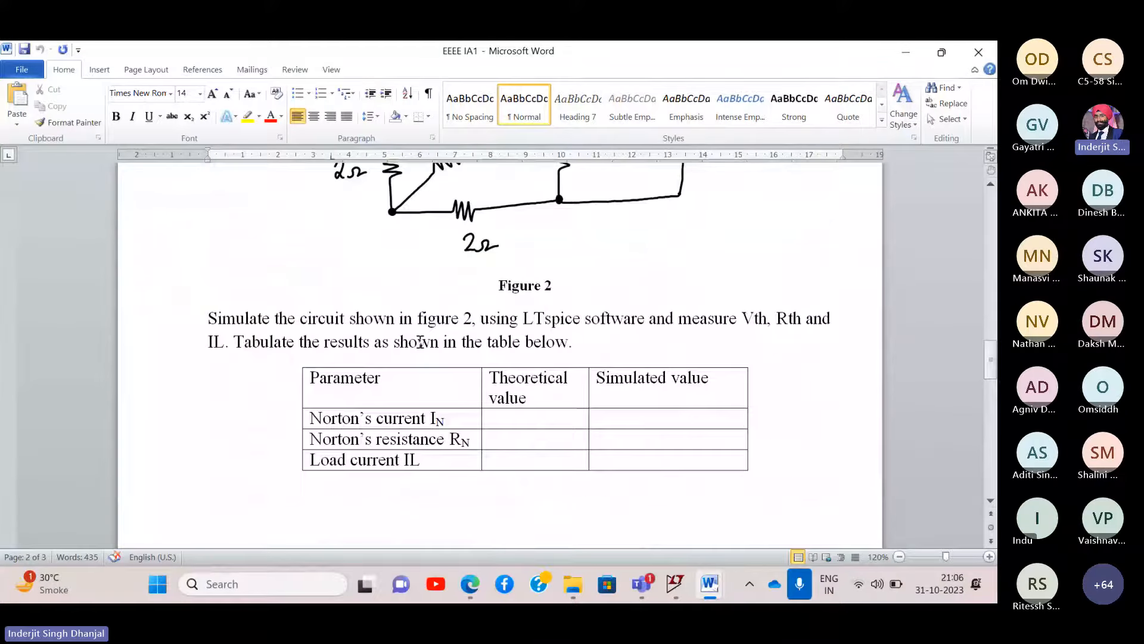
scroll(420, 343, "up", 3)
scroll(421, 345, "down", 7)
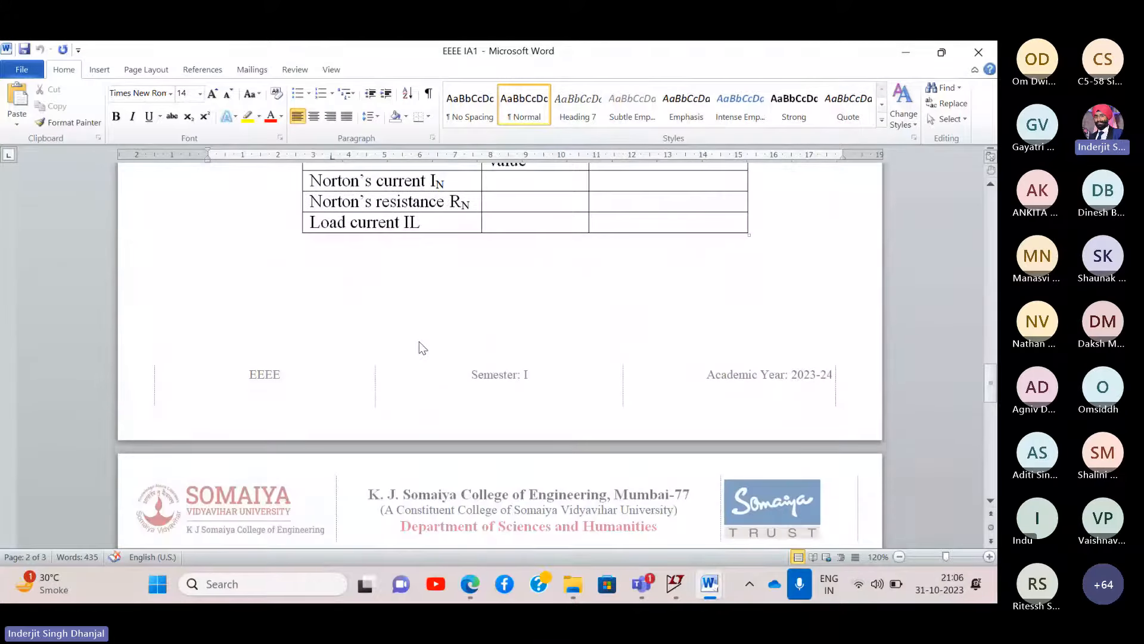
scroll(423, 348, "up", 12)
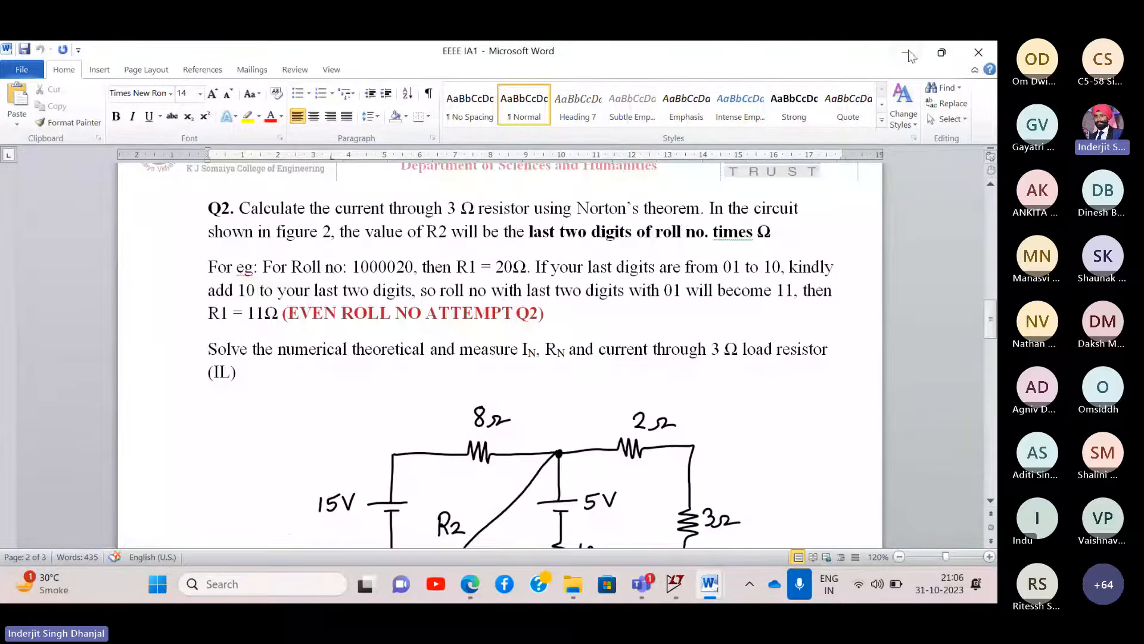
left_click(907, 53)
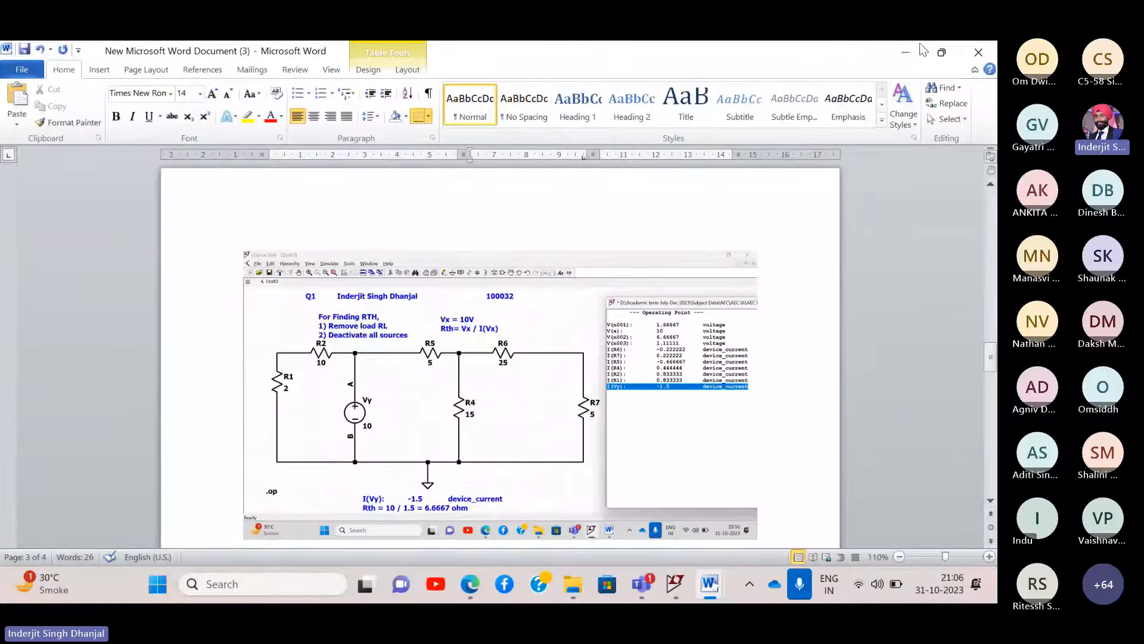
- Move Word aside and open EEEE Lec 8.pdf from Subject Data > EEEE > EEEE Module 1 2 Revision Session > EEEE Lec 7 and 8
left_click(942, 52)
left_click_drag(333, 53, 821, 103)
left_click(91, 129)
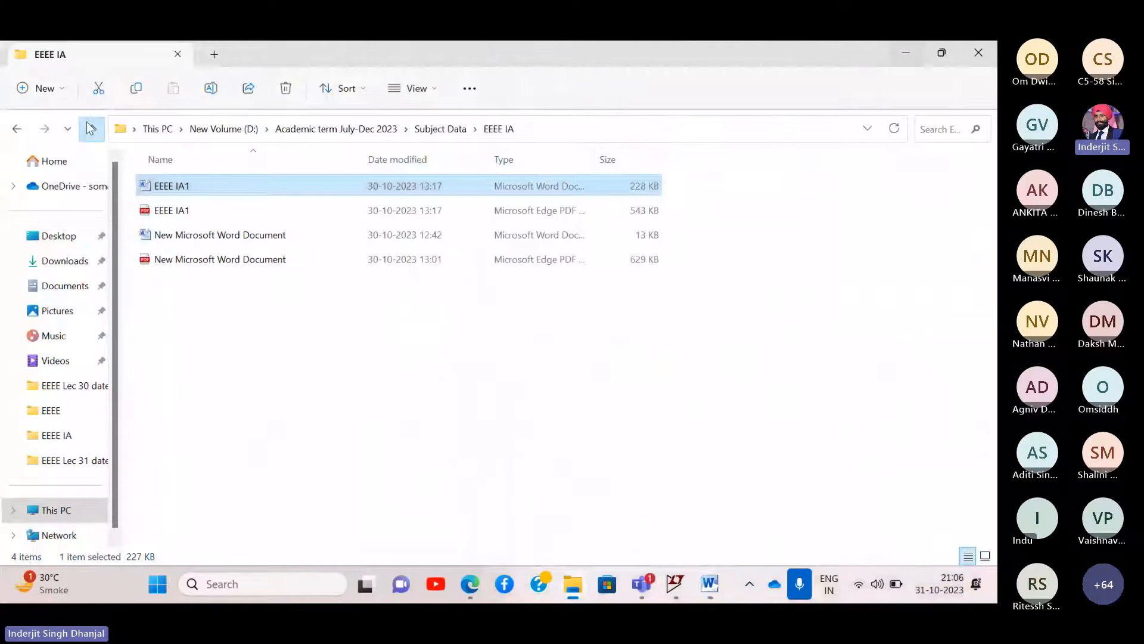
double_click(164, 237)
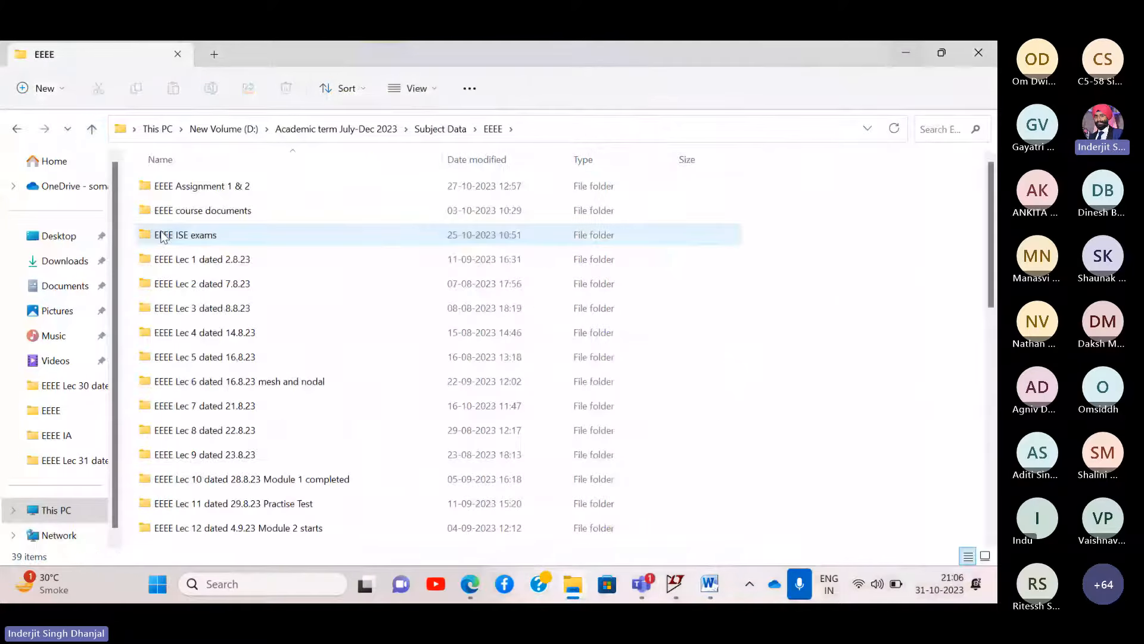
scroll(210, 327, "down", 5)
scroll(210, 328, "down", 5)
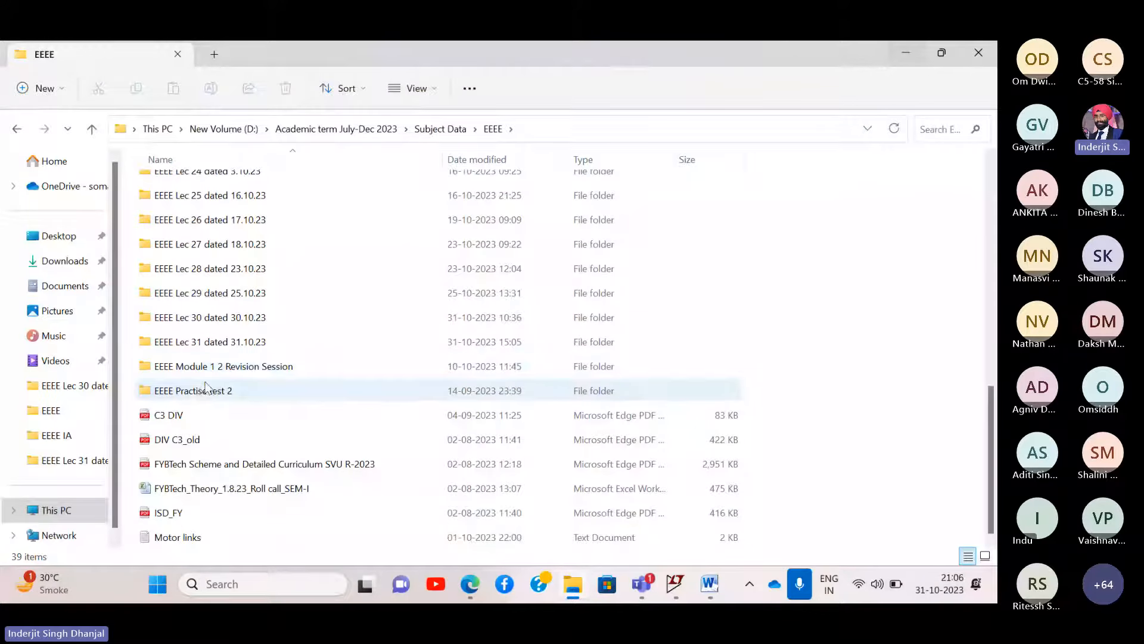
double_click(228, 369)
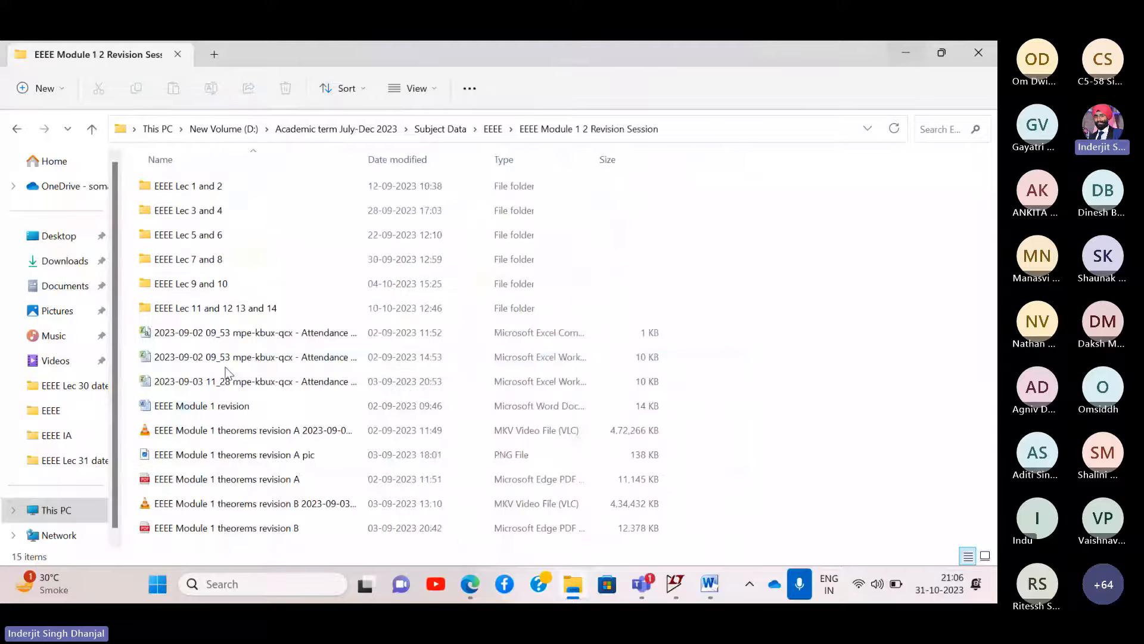
double_click(219, 259)
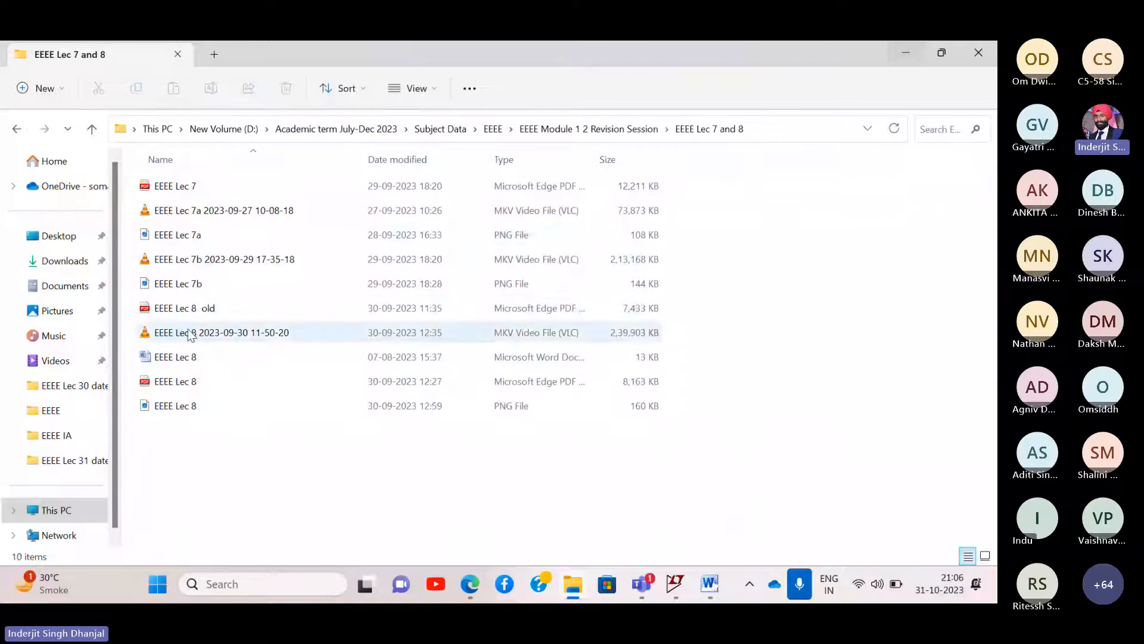
double_click(180, 382)
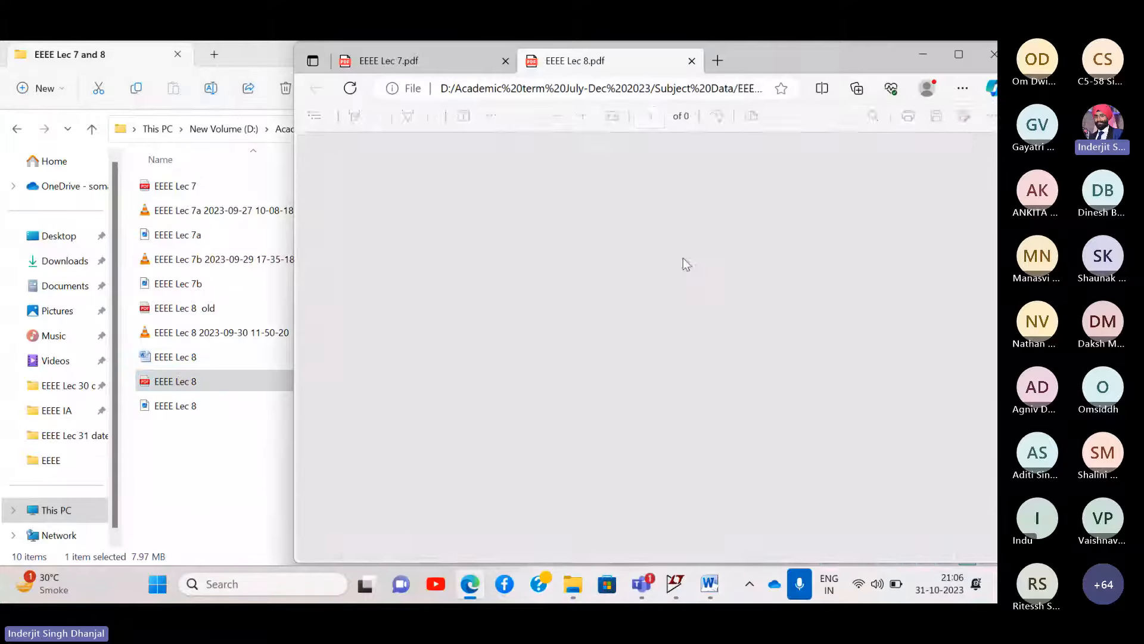
- Bring EEEE Lec 8.pdf up to page 2's Norton's theorem numerical and minimize File Explorer
scroll(688, 268, "up", 10)
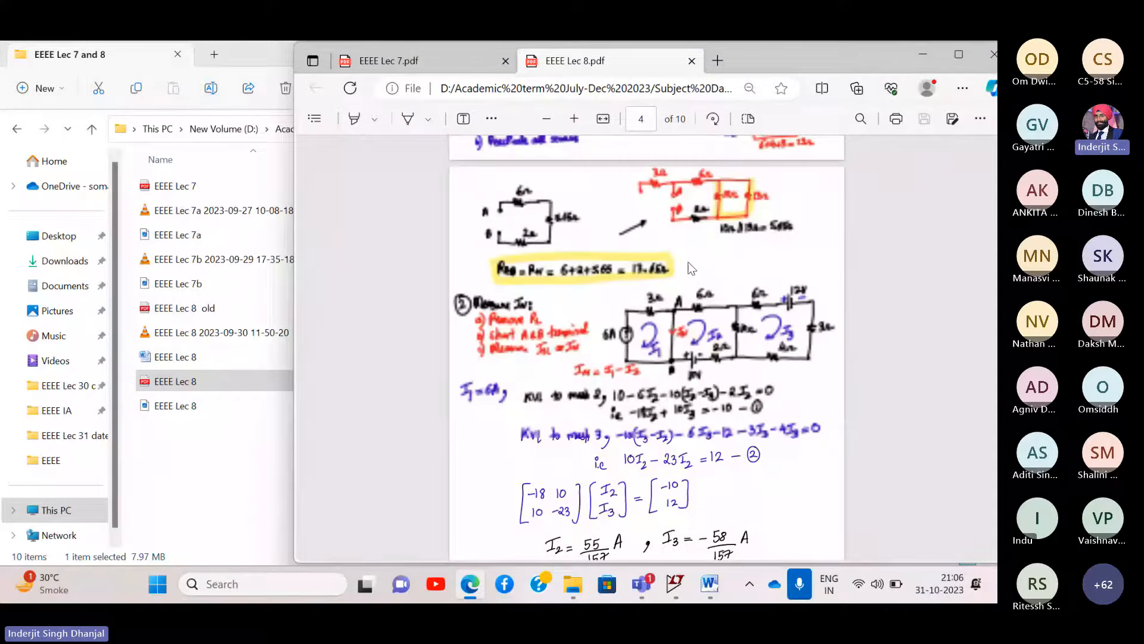
scroll(688, 268, "up", 4)
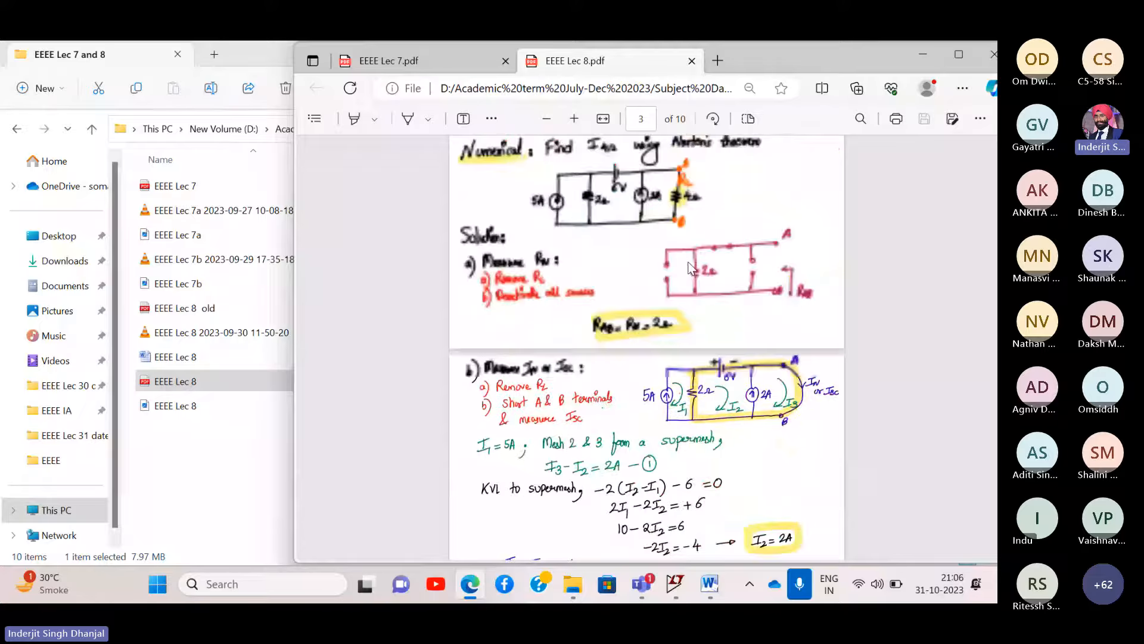
scroll(690, 268, "up", 3)
scroll(690, 268, "up", 5, "ctrl")
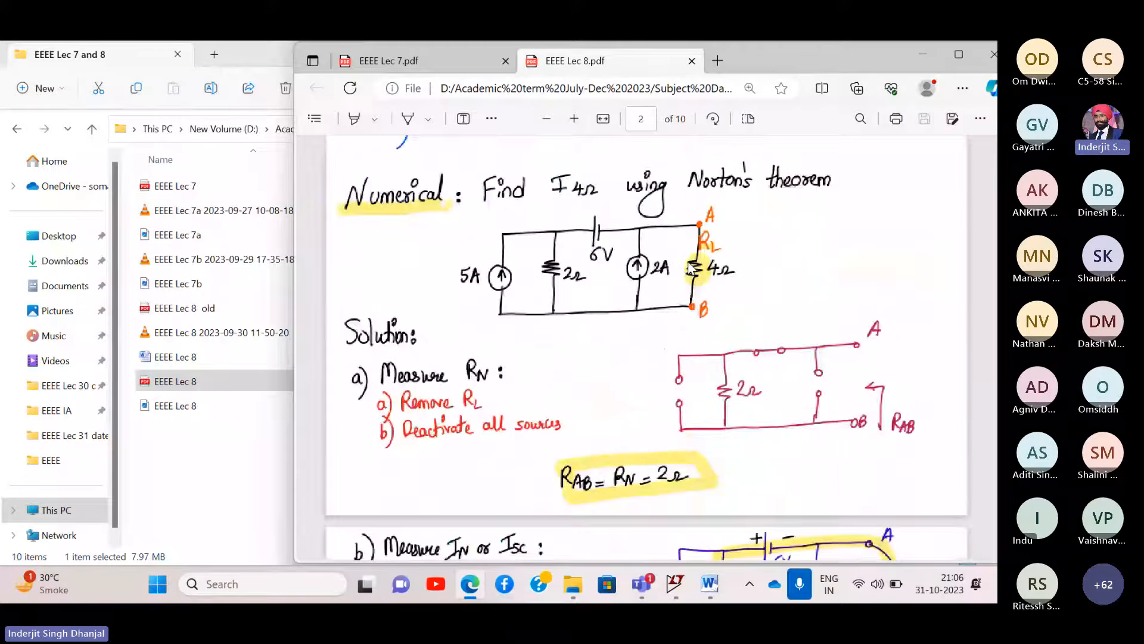
scroll(690, 268, "up", 1)
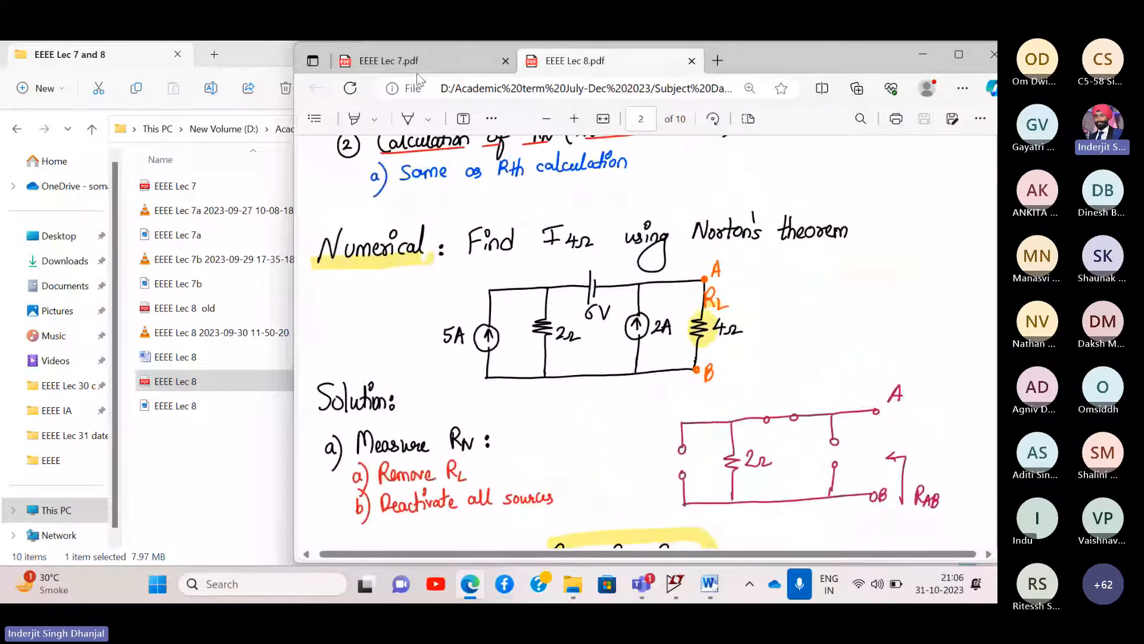
left_click(219, 46)
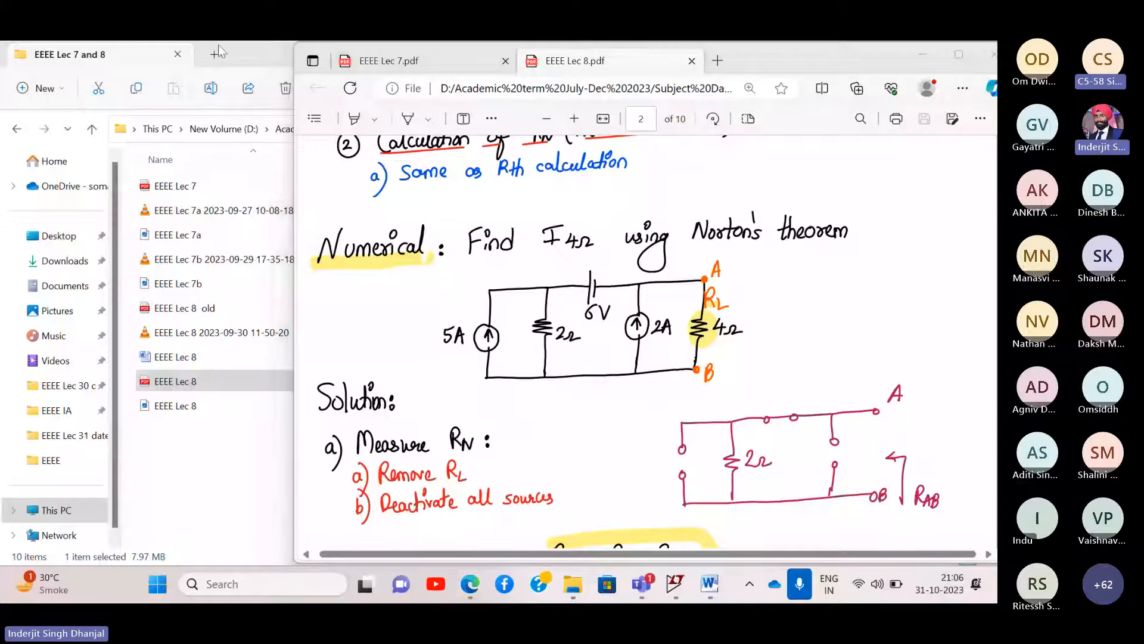
left_click(145, 44)
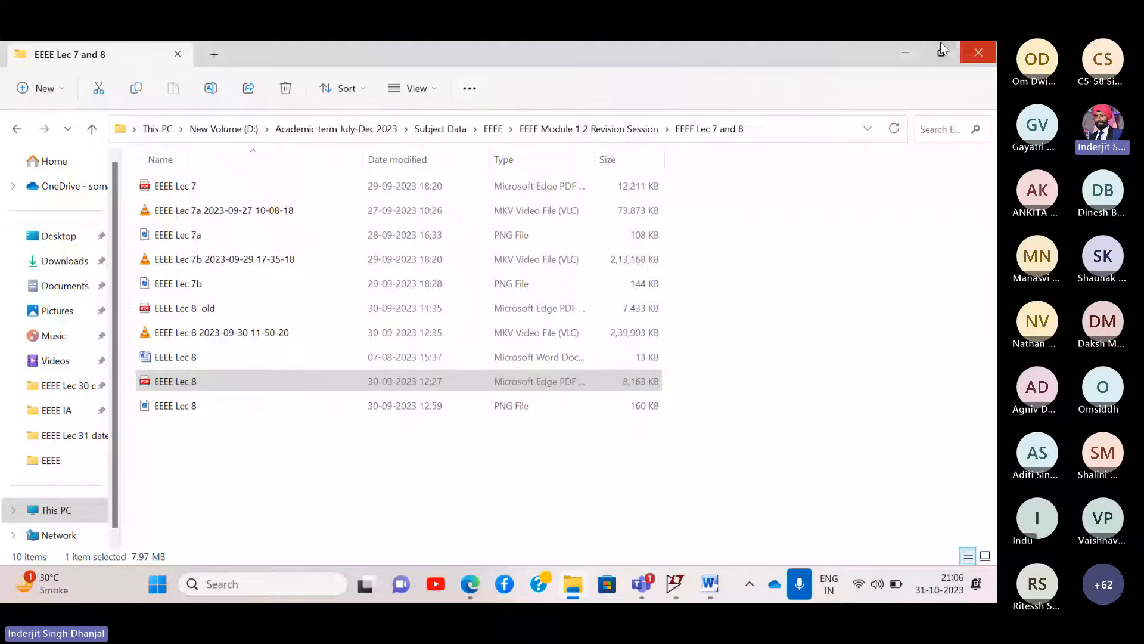
left_click(903, 50)
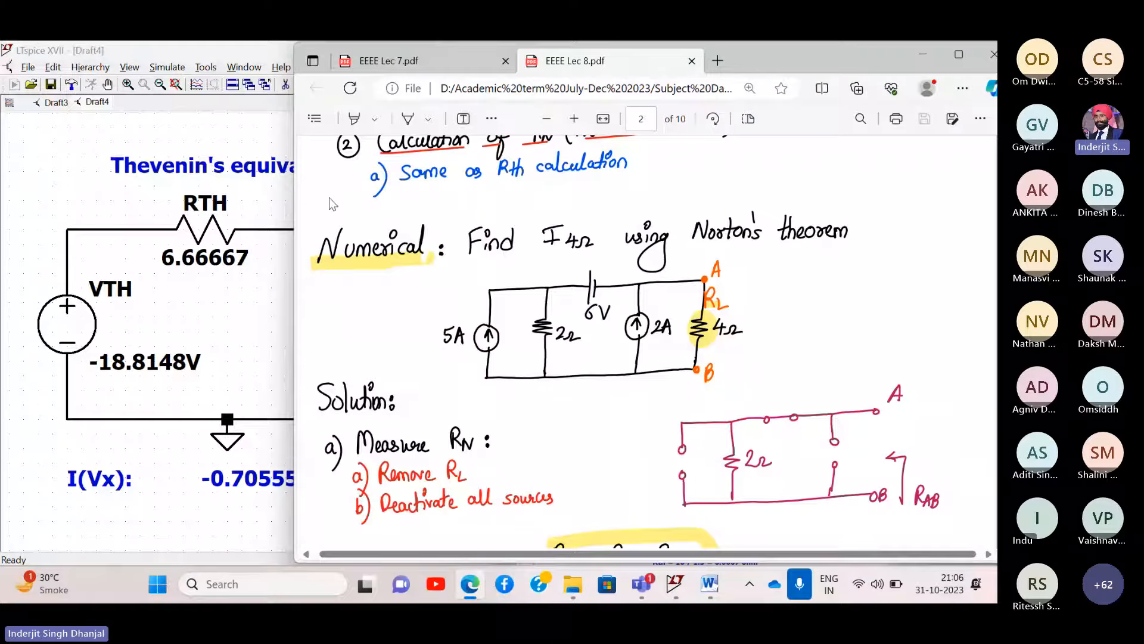
- Narrow the PDF to reveal LTspice and close the Operating Point results window
left_click_drag(292, 187, 455, 152)
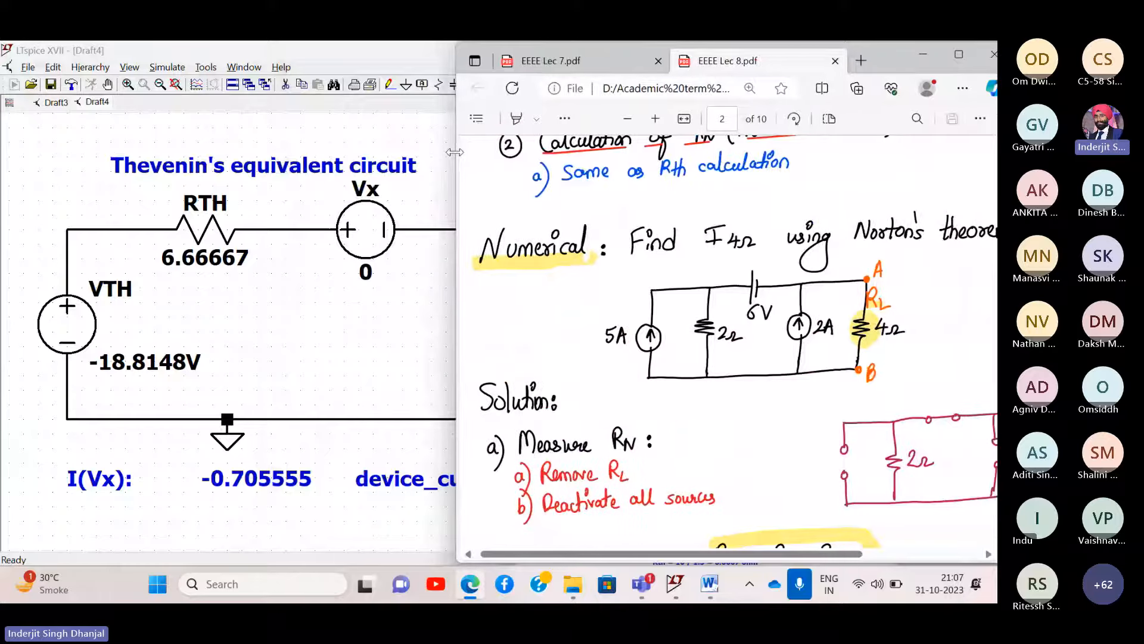
left_click(377, 51)
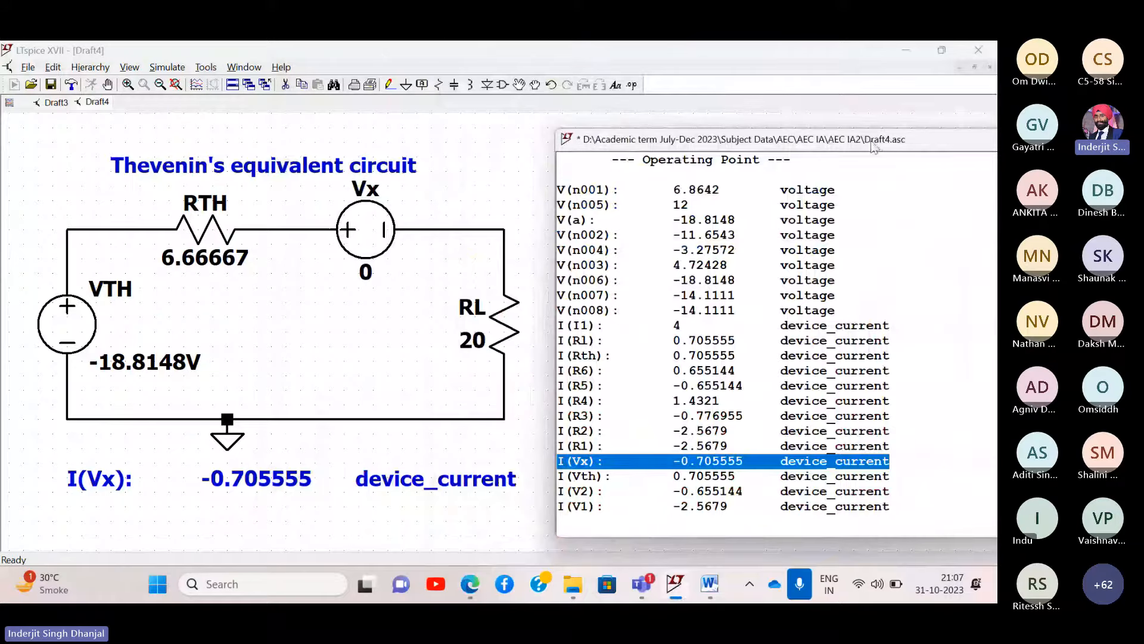
left_click_drag(876, 147, 667, 148)
left_click(739, 149)
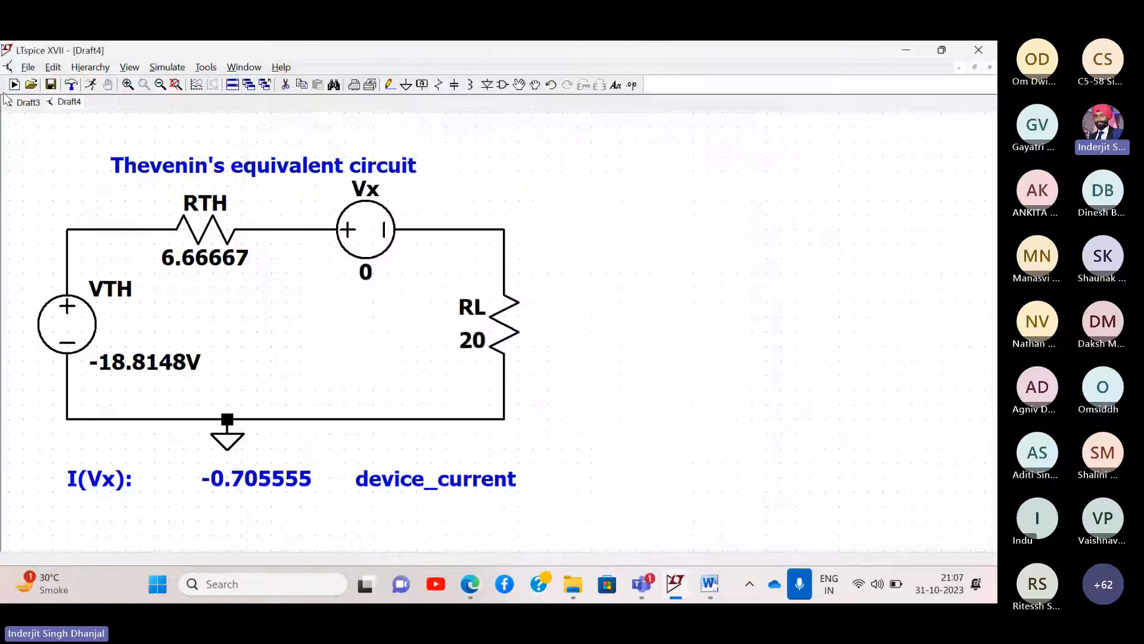
- Close Draft4 and Draft3 without saving and start a new blank Draft5 schematic
right_click(60, 106)
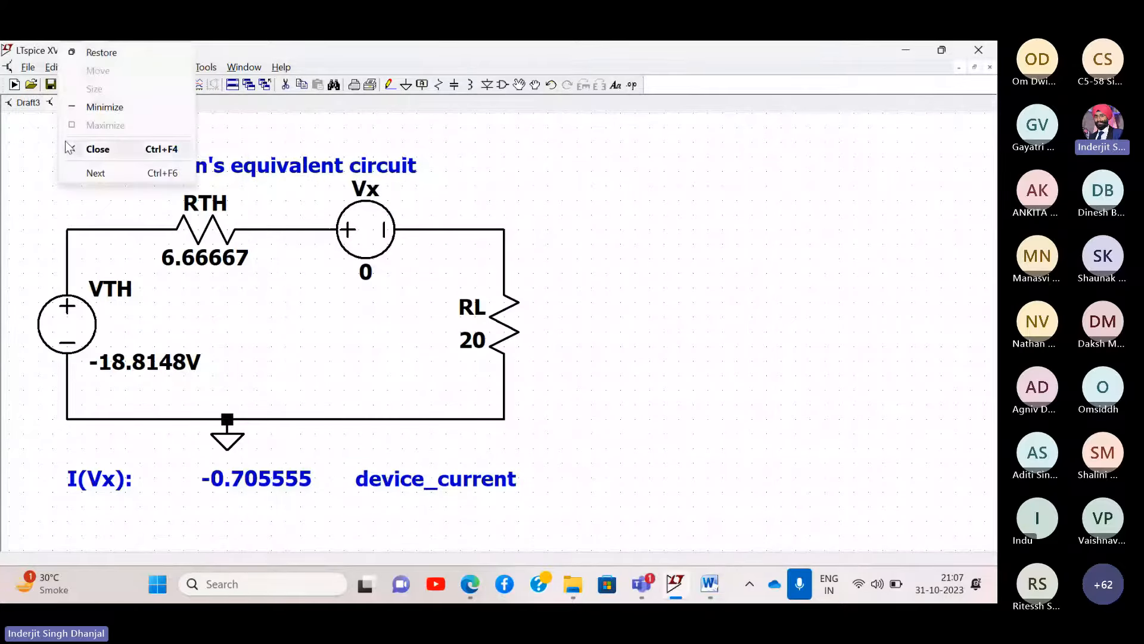
left_click(97, 149)
left_click(542, 342)
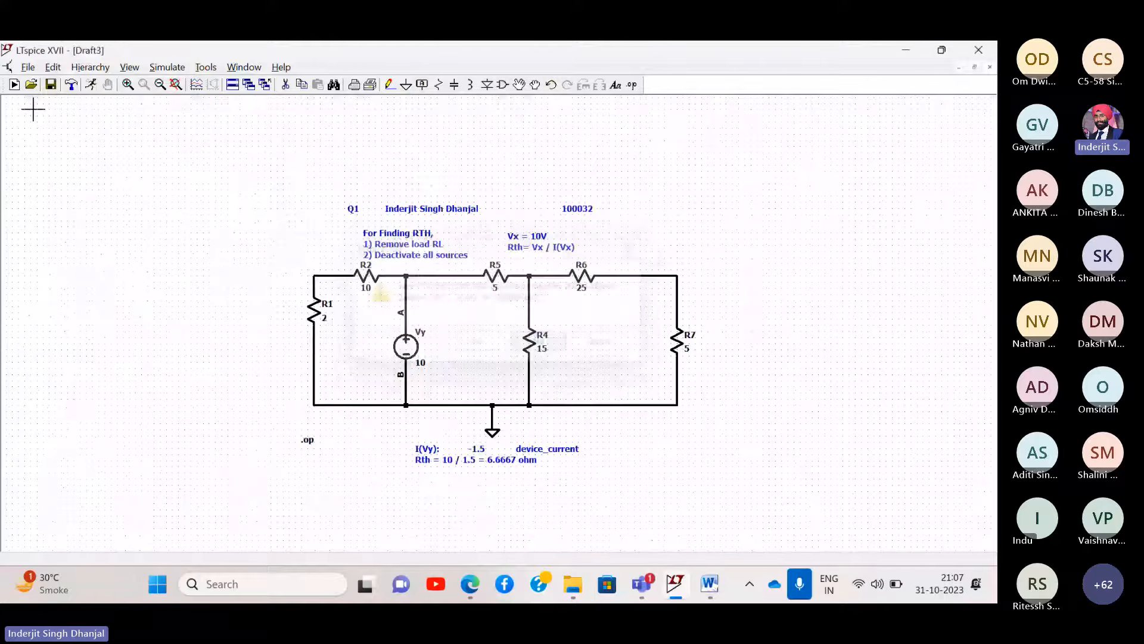
left_click(14, 84)
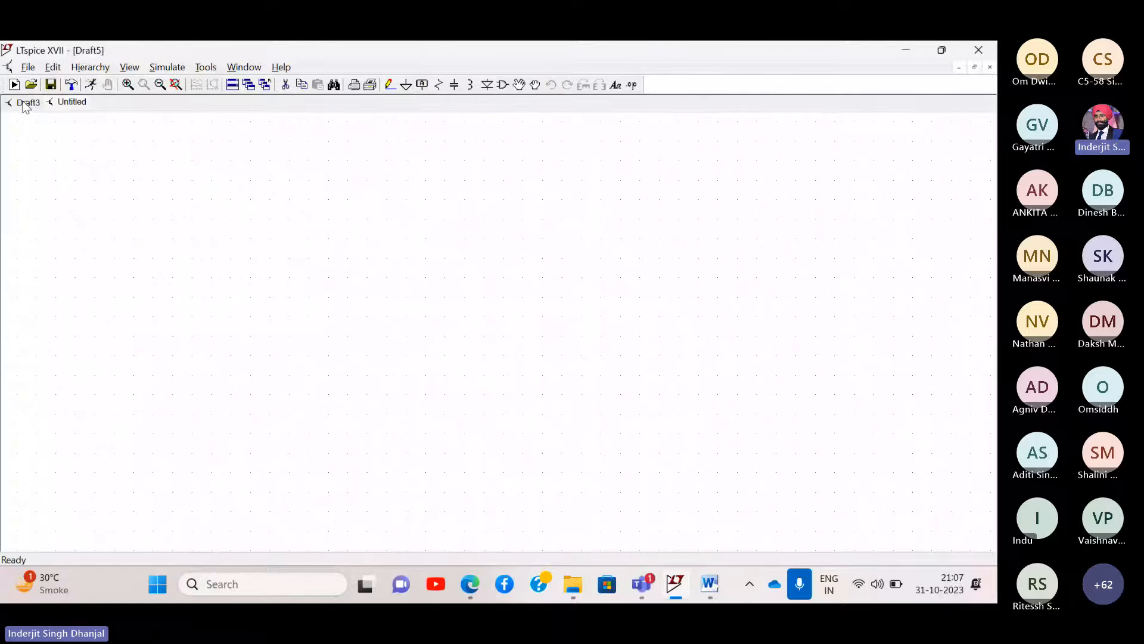
left_click(25, 104)
right_click(25, 106)
left_click(58, 150)
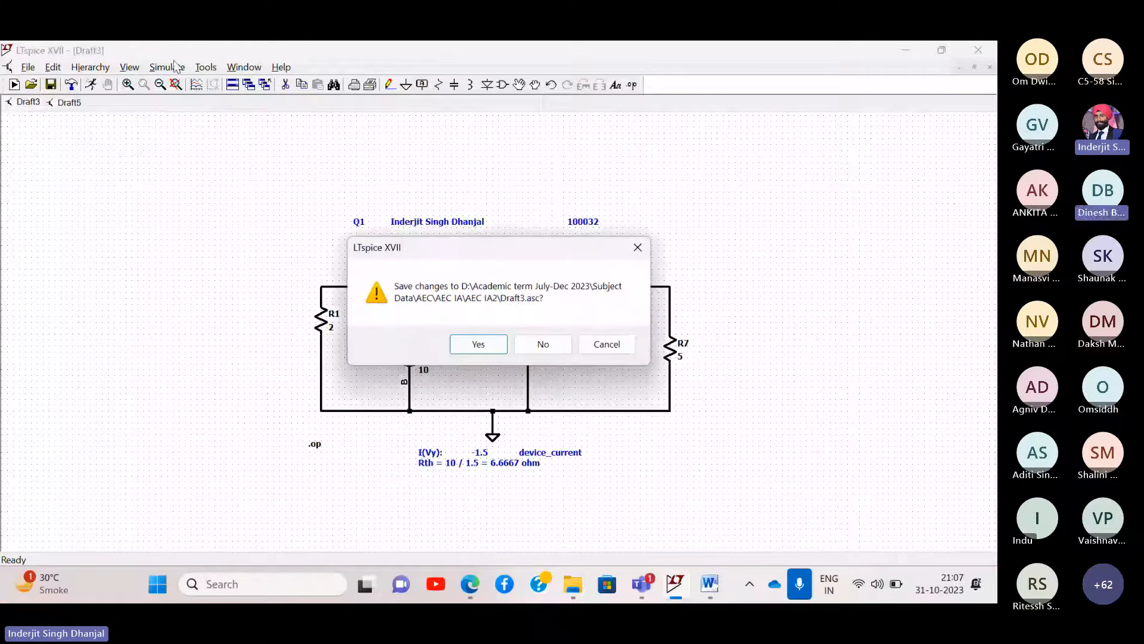
left_click(552, 342)
- Shrink LTspice to the left and narrow the Edge PDF beside it, centring the Norton circuit
double_click(540, 41)
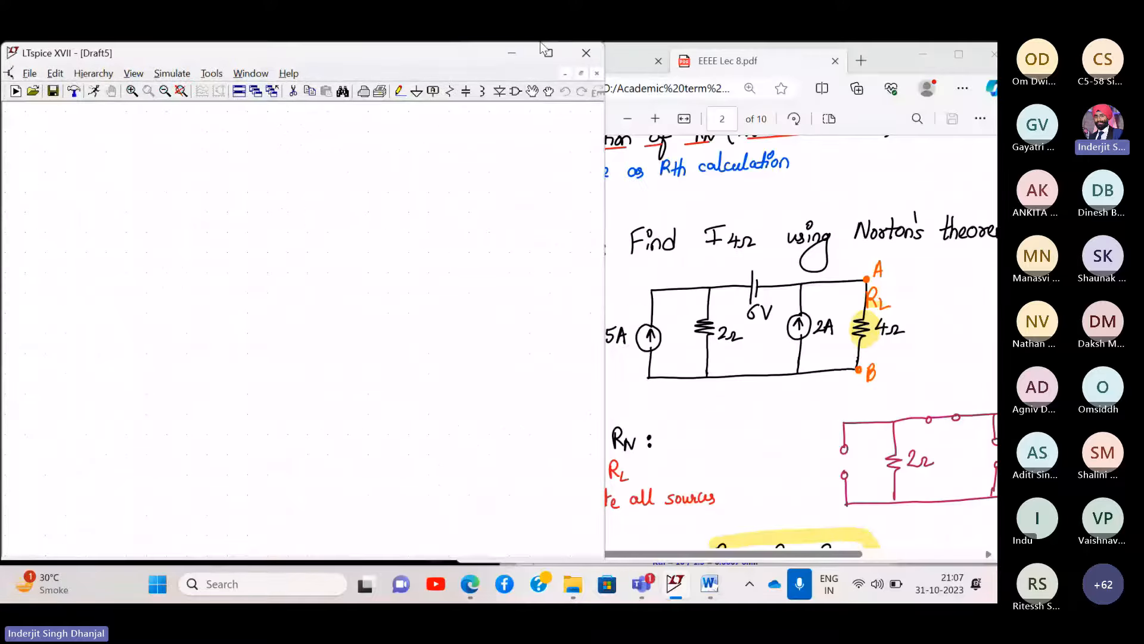
left_click(752, 203)
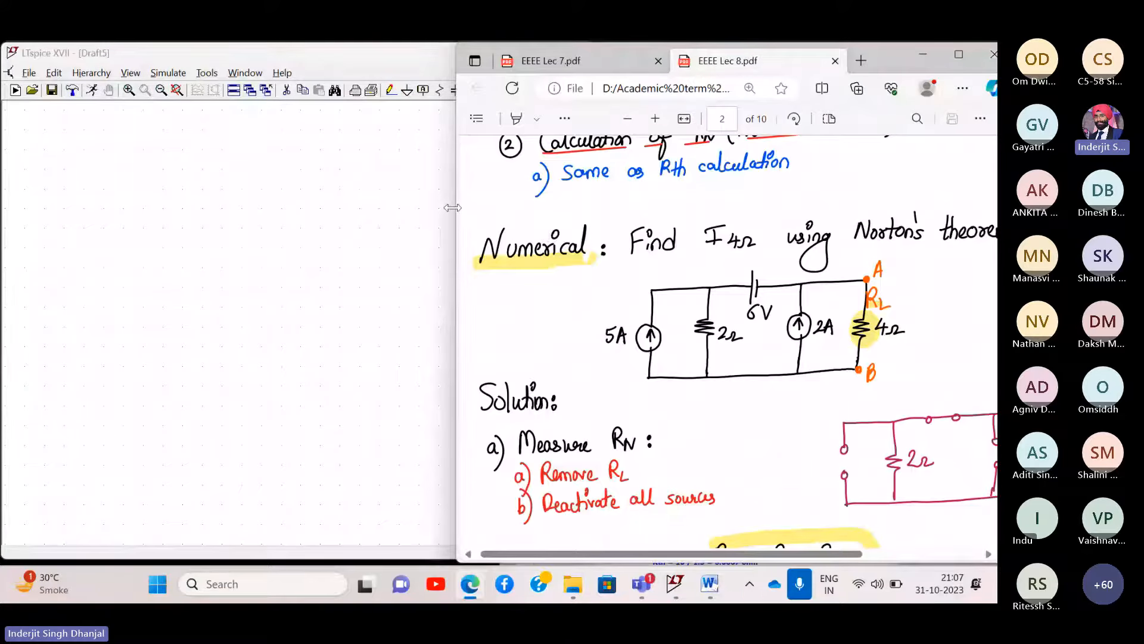
left_click_drag(459, 208, 581, 218)
scroll(833, 316, "right", 4)
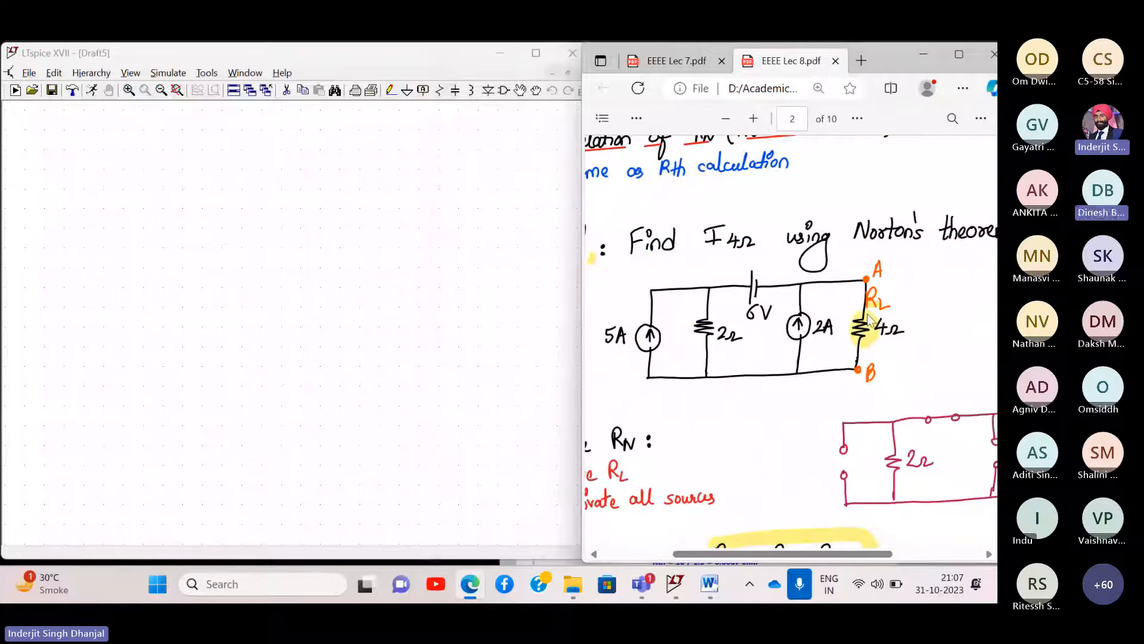
scroll(943, 266, "right", 5)
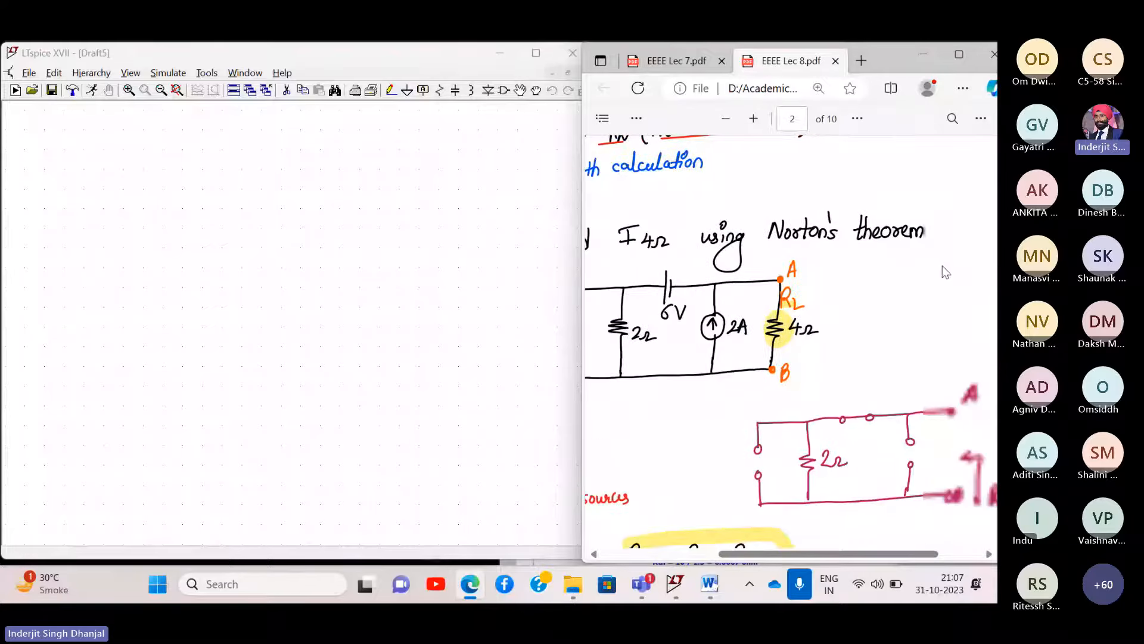
scroll(942, 265, "left", 7)
scroll(942, 266, "right", 1)
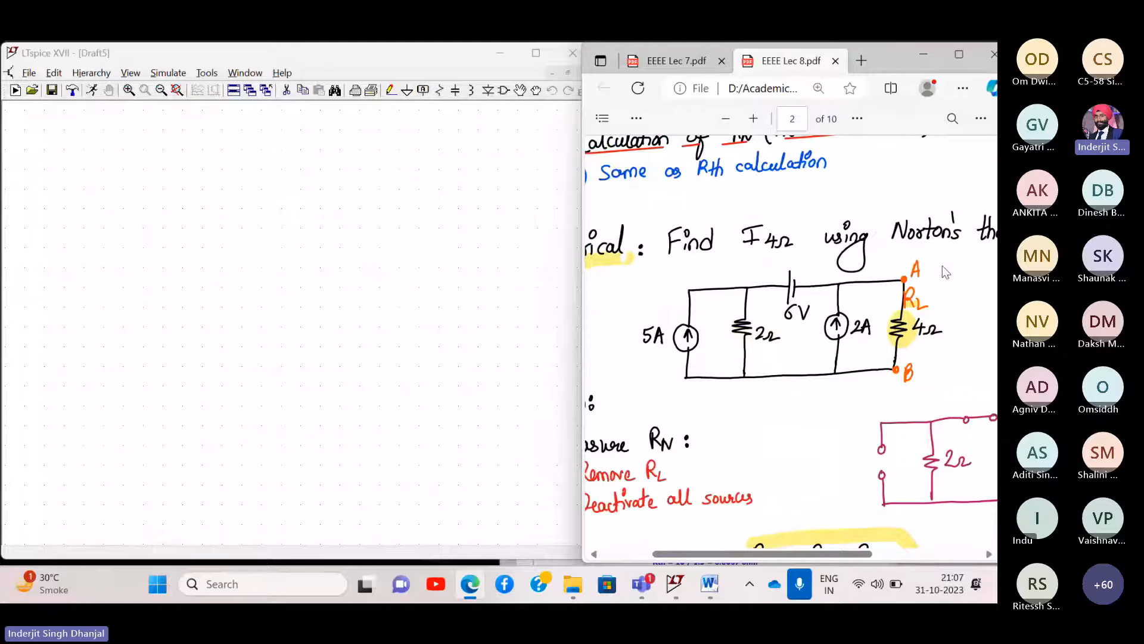
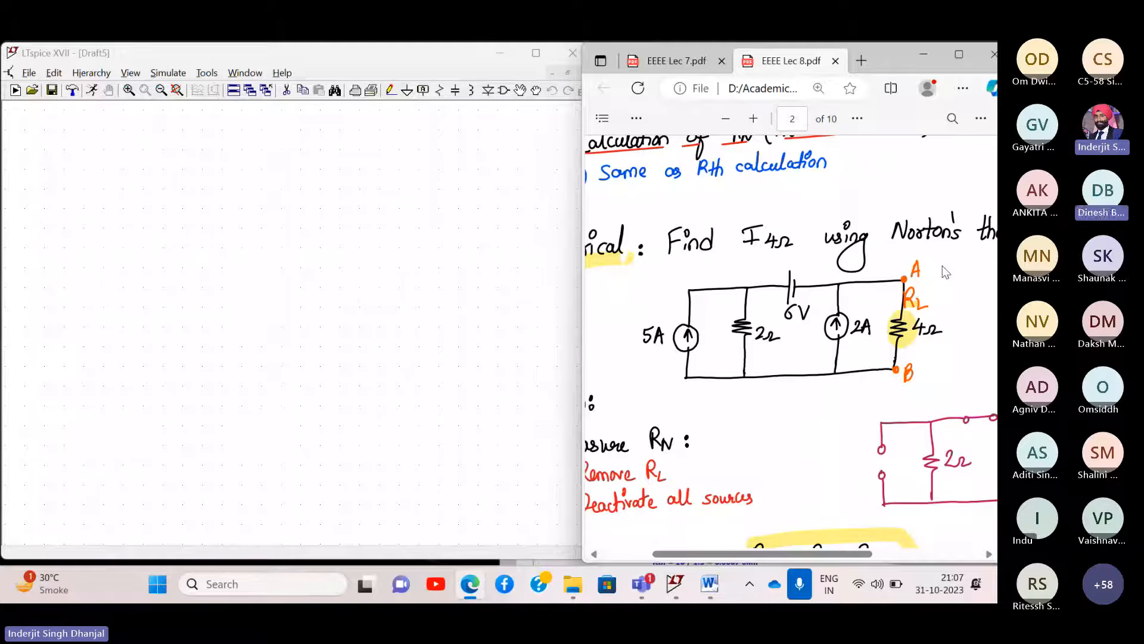
- Place current sources I1 and I2, with resistor R1 between them
left_click(179, 113)
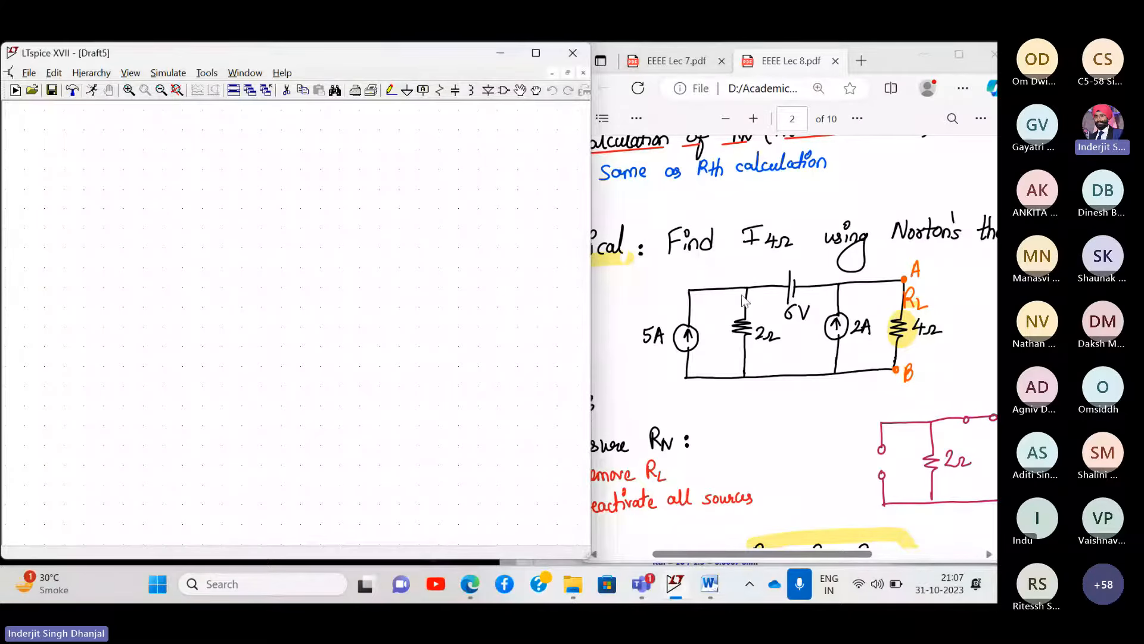
left_click(502, 94)
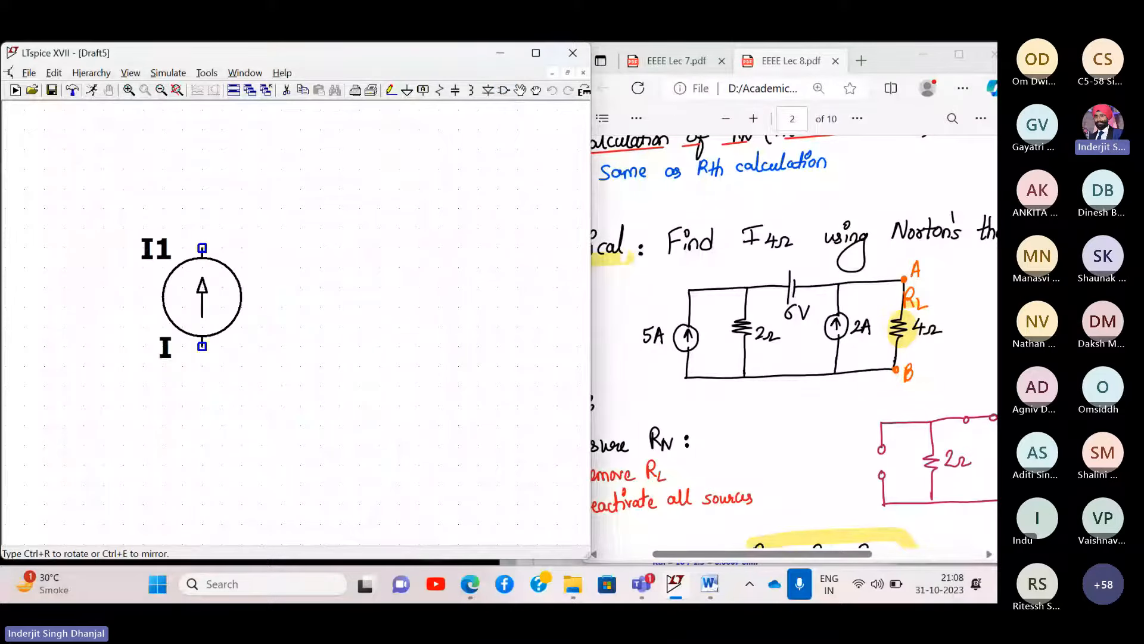
left_click(162, 288)
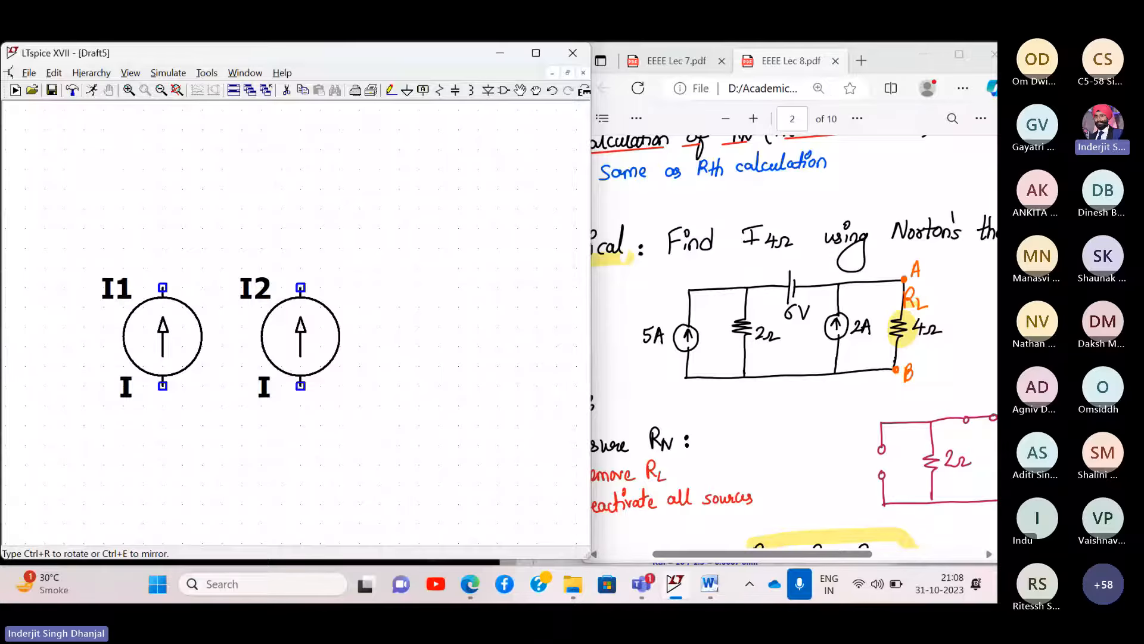
left_click(497, 288)
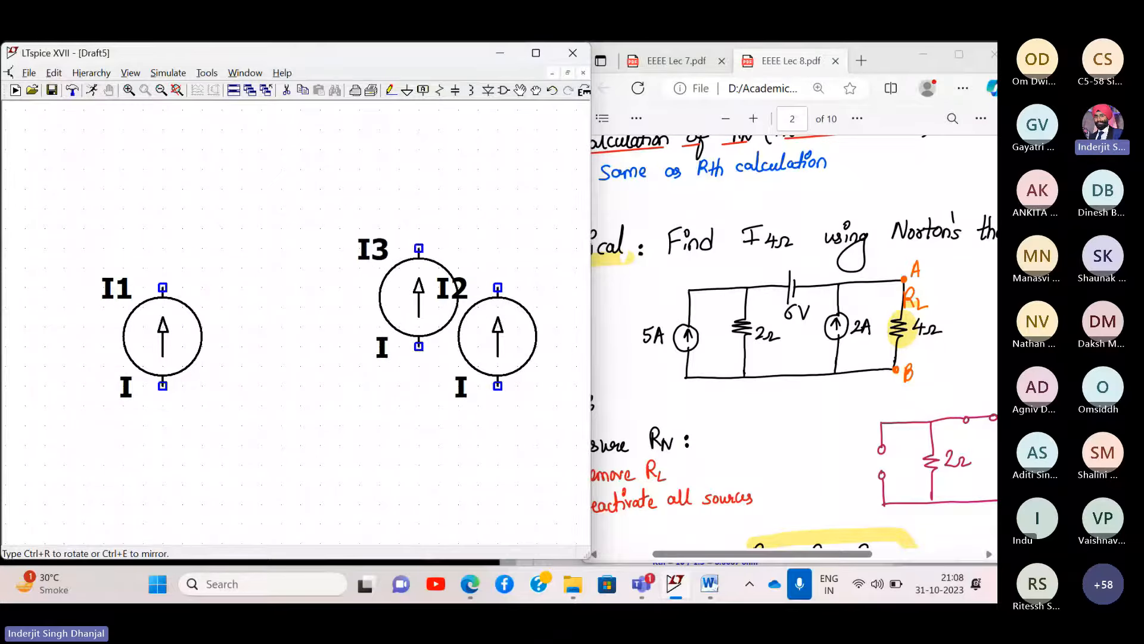
key("Escape")
left_click(439, 90)
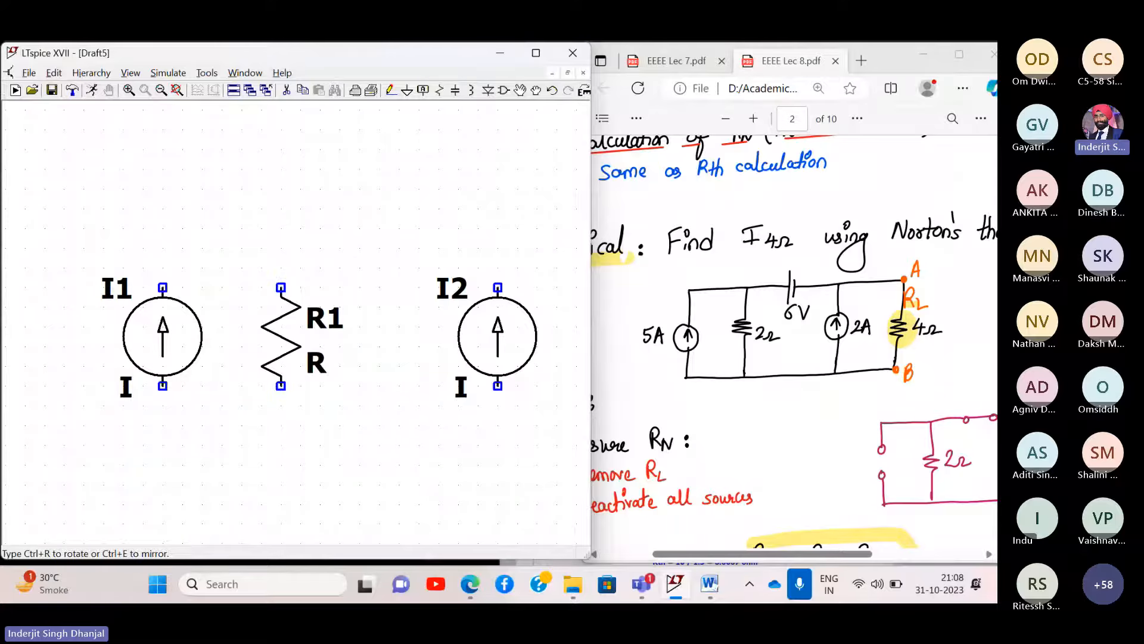
left_click(281, 288)
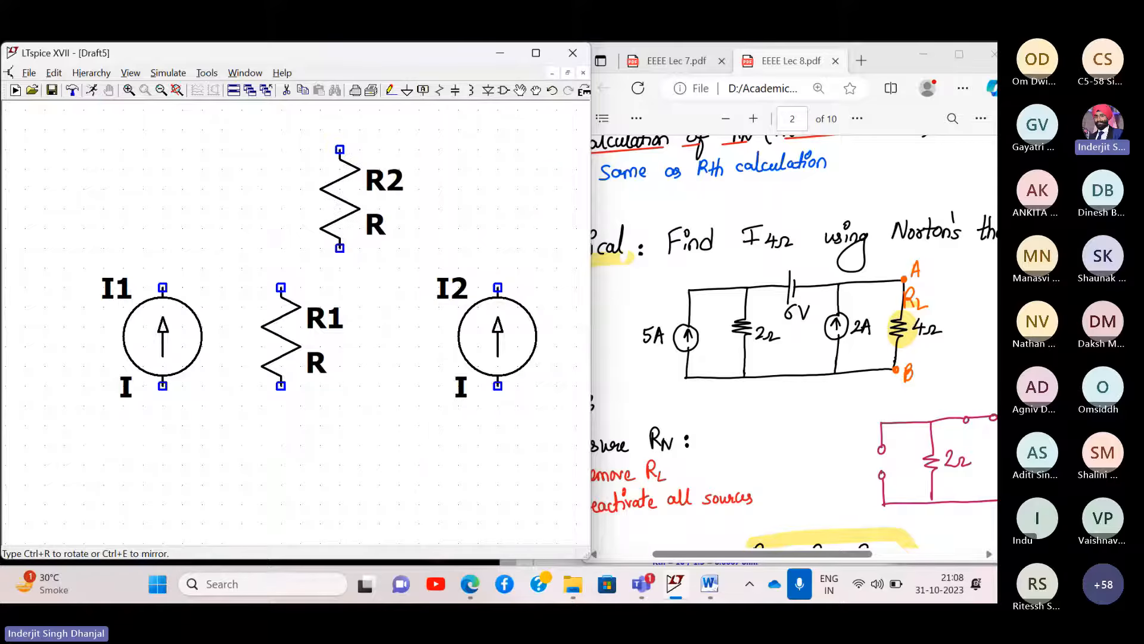
key("Escape")
left_click_drag(407, 202, 325, 181)
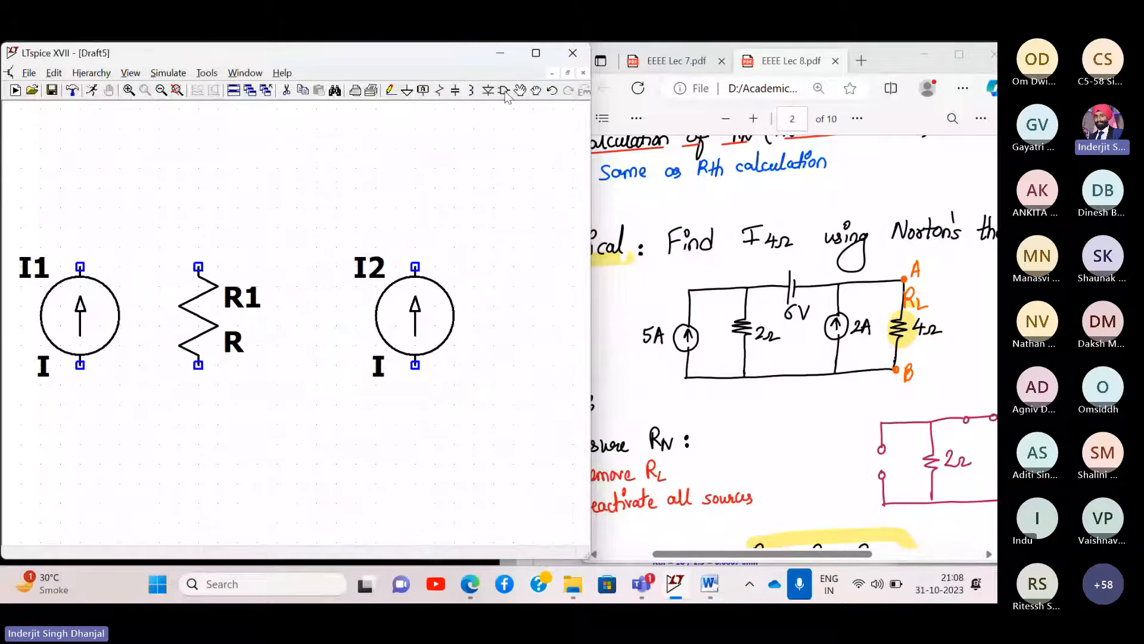
- Add a horizontal voltage source V1 above R1 and resistor R2 on the right
left_click(504, 90)
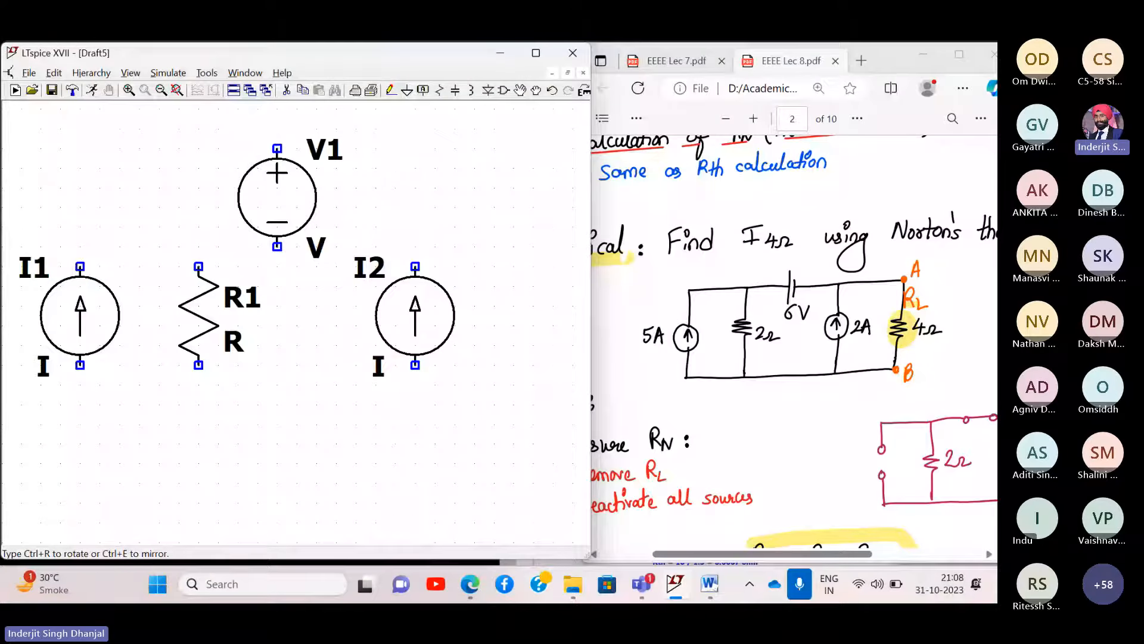
key("ctrl+r")
left_click(306, 206)
key("Escape")
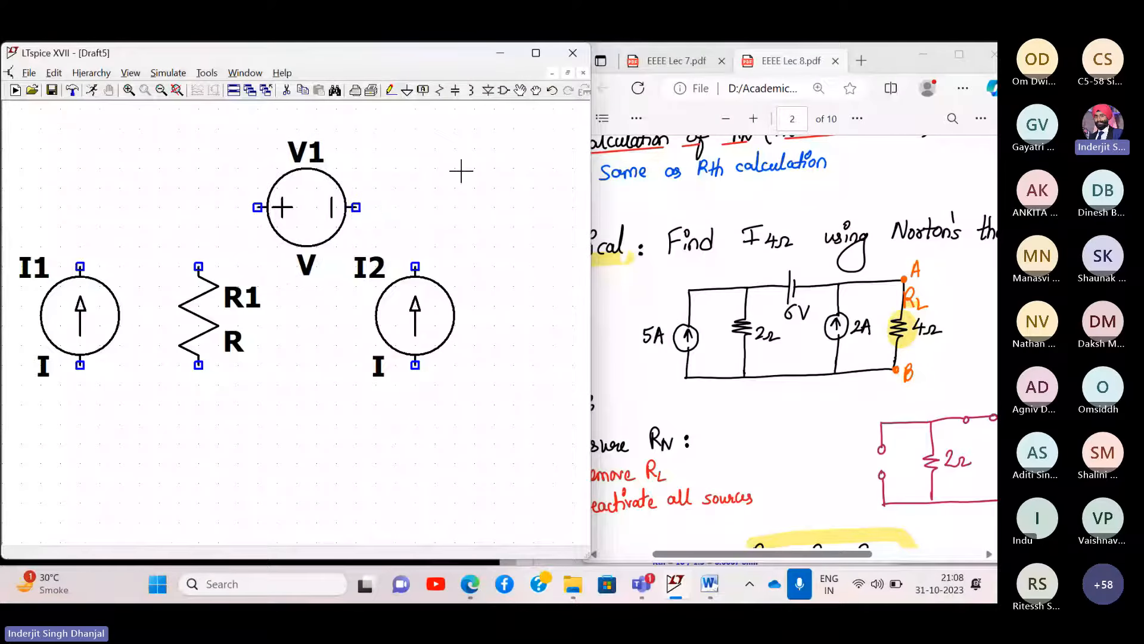
left_click_drag(538, 264, 477, 235)
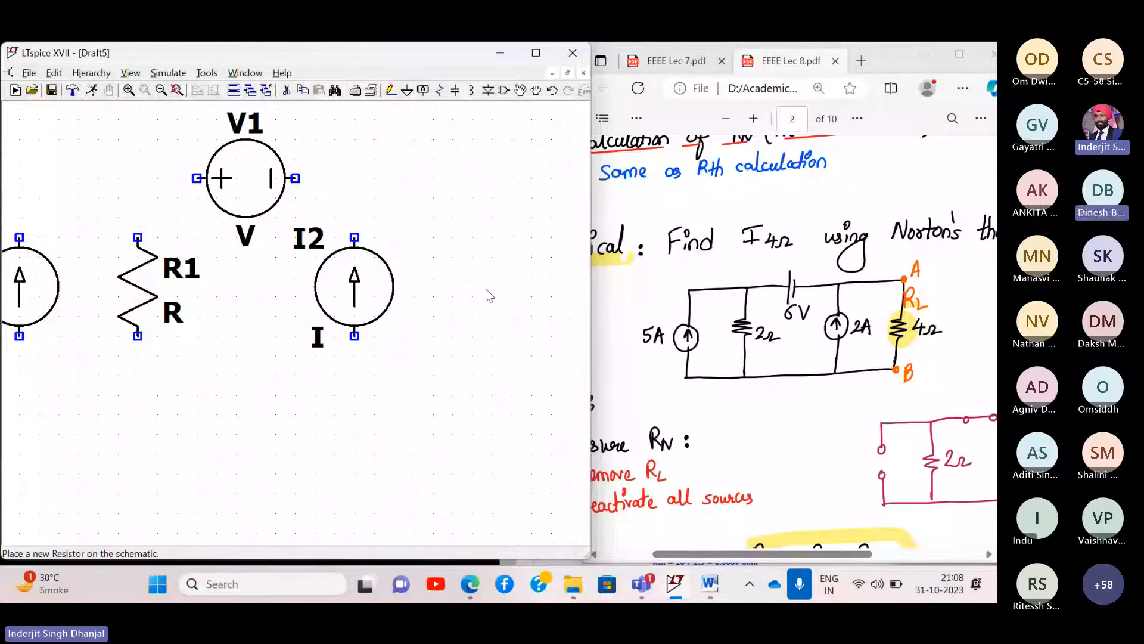
left_click(440, 90)
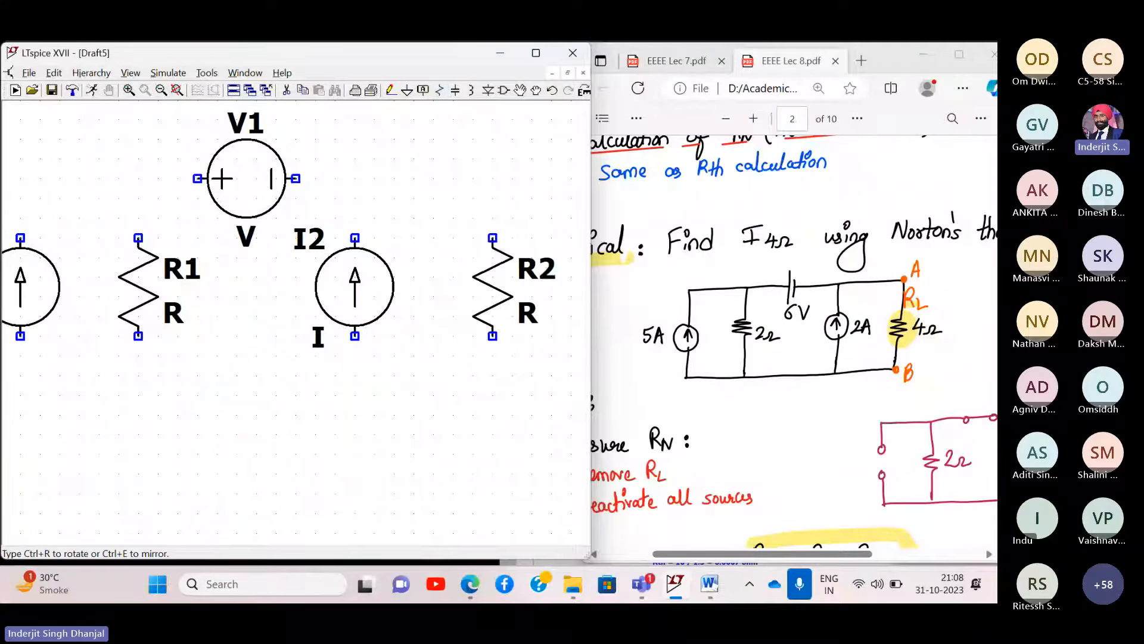
key("Escape")
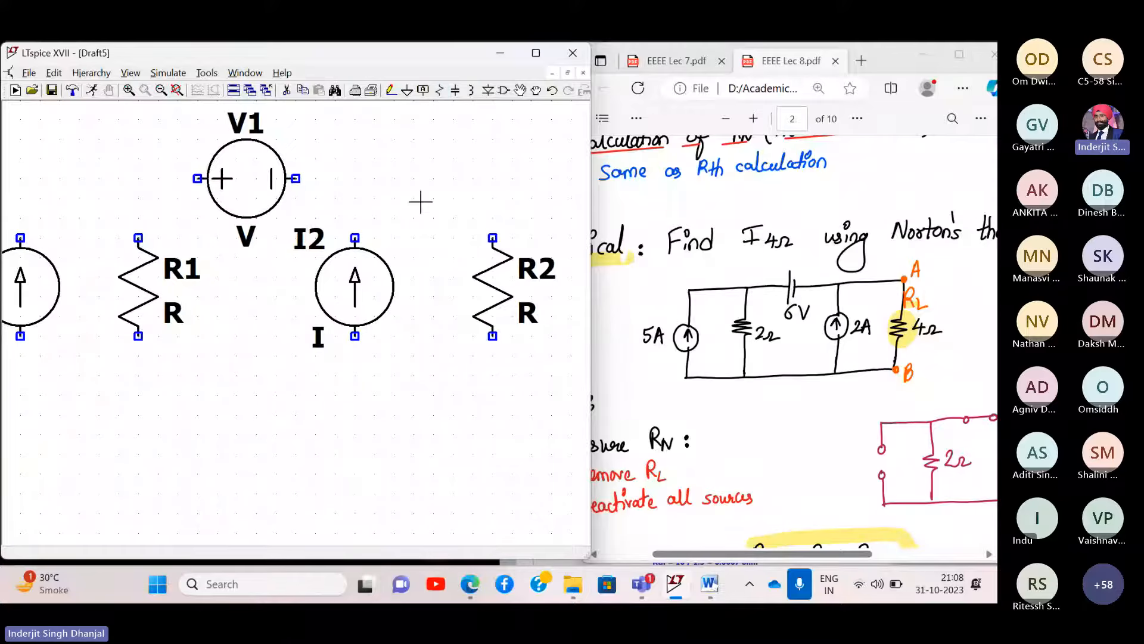
left_click(177, 91)
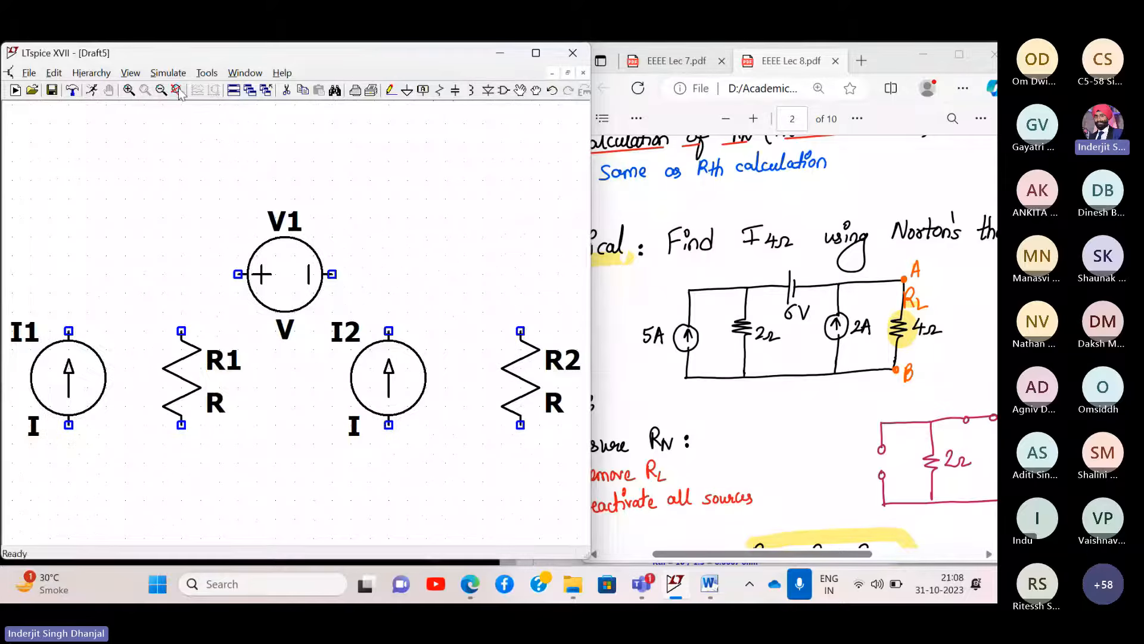
- Draw the top and bottom wires joining R2 and I1 into a loop
left_click(390, 90)
left_click(521, 518)
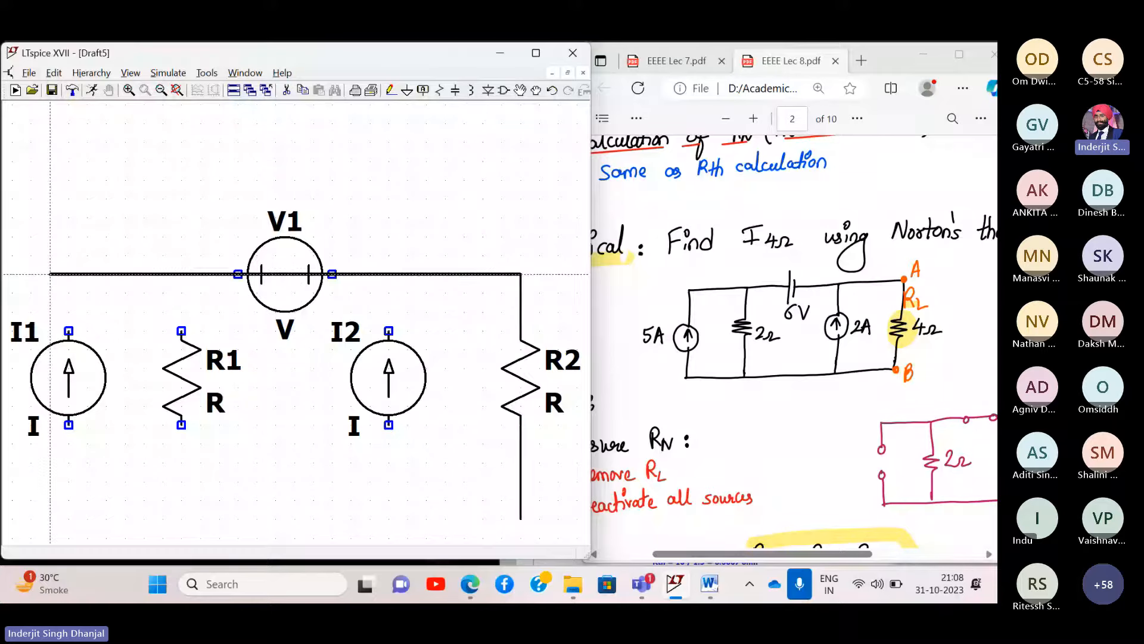
left_click(69, 330)
left_click(69, 424)
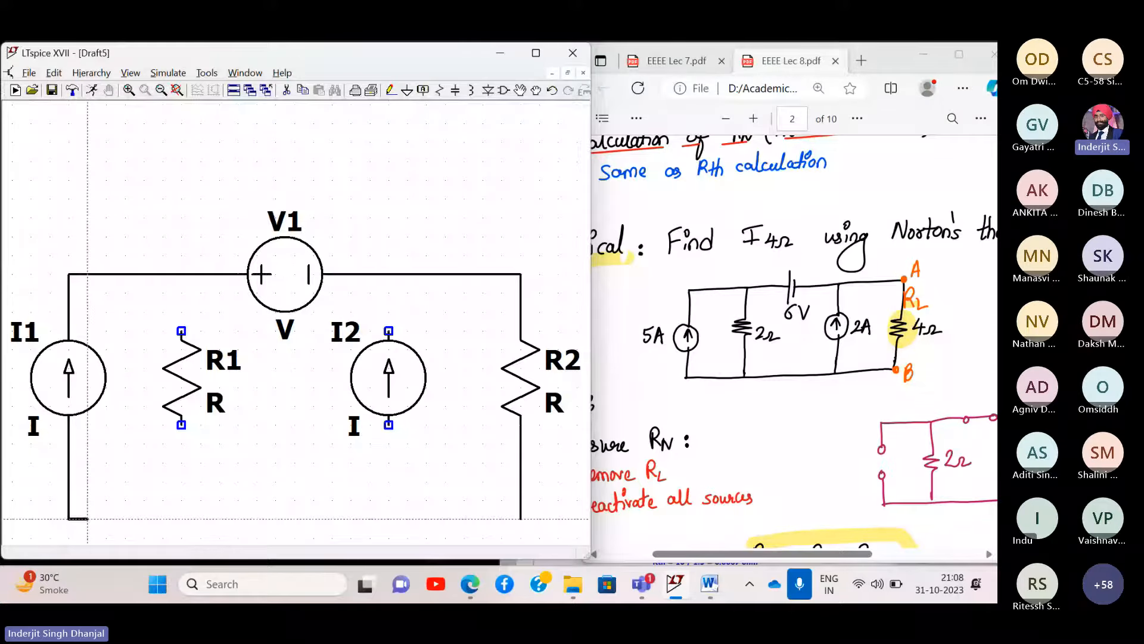
key("Escape")
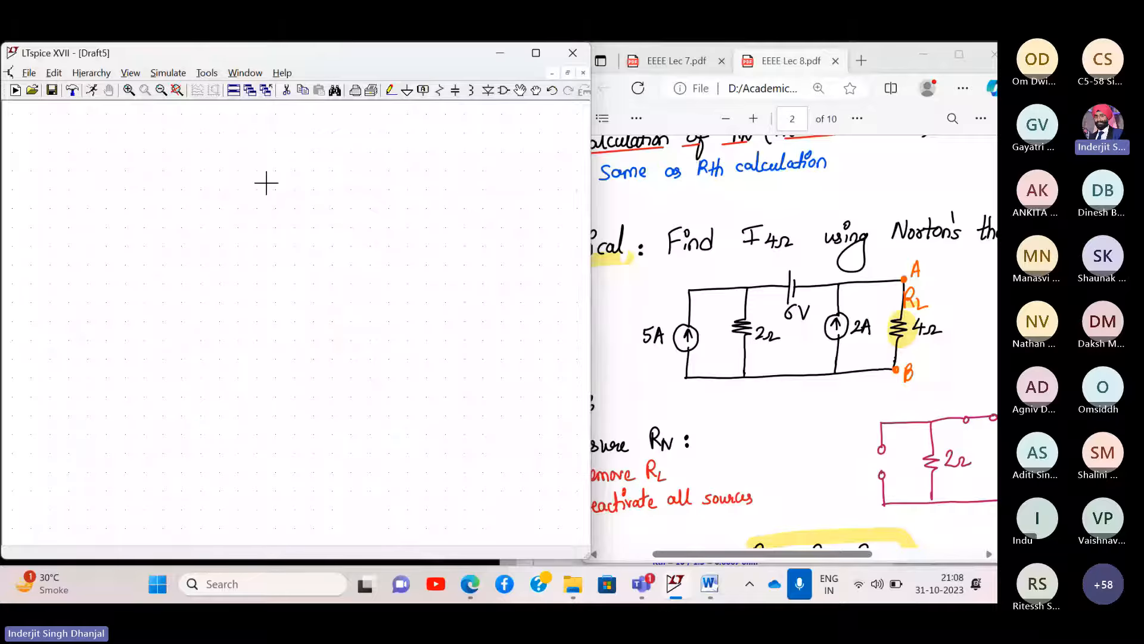
left_click_drag(267, 183, 289, 447)
left_click_drag(381, 365, 356, 456)
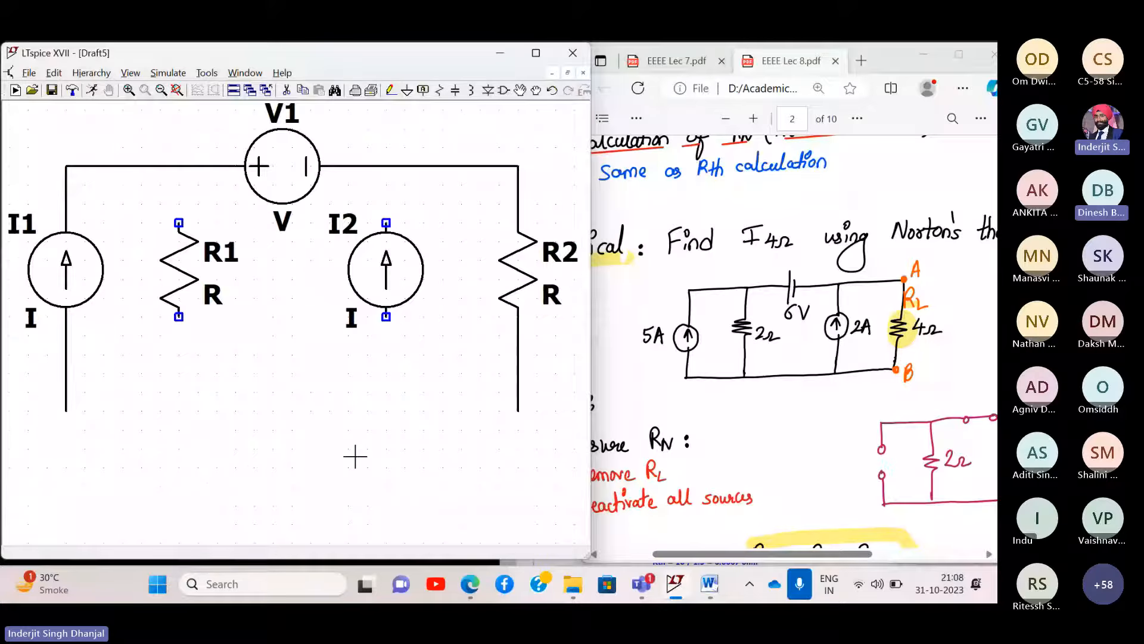
left_click(391, 90)
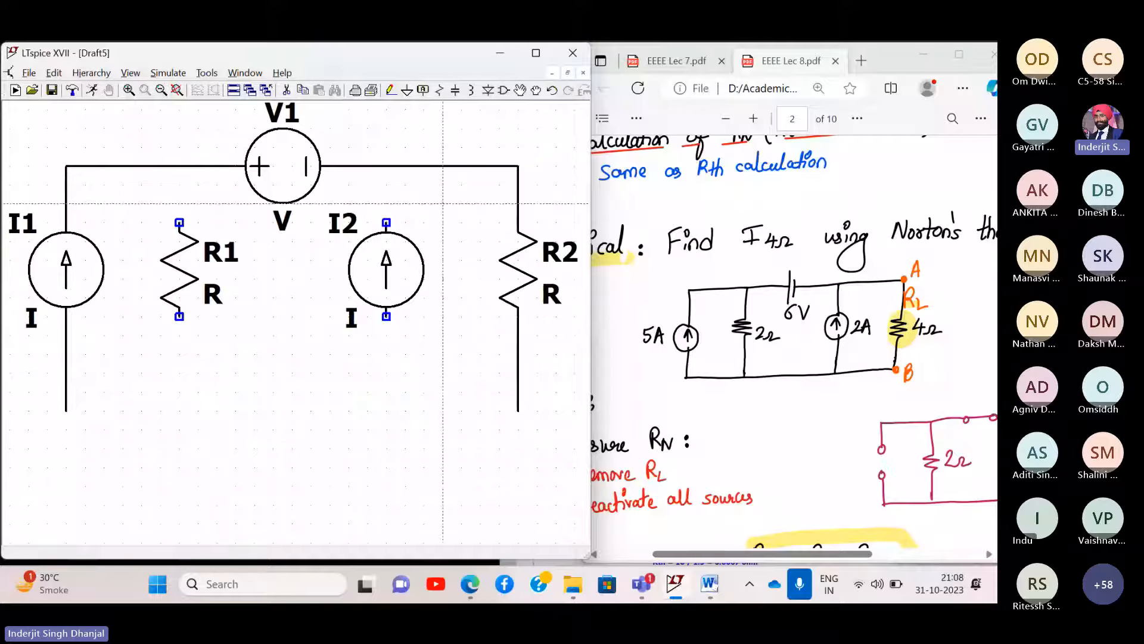
left_click(518, 410)
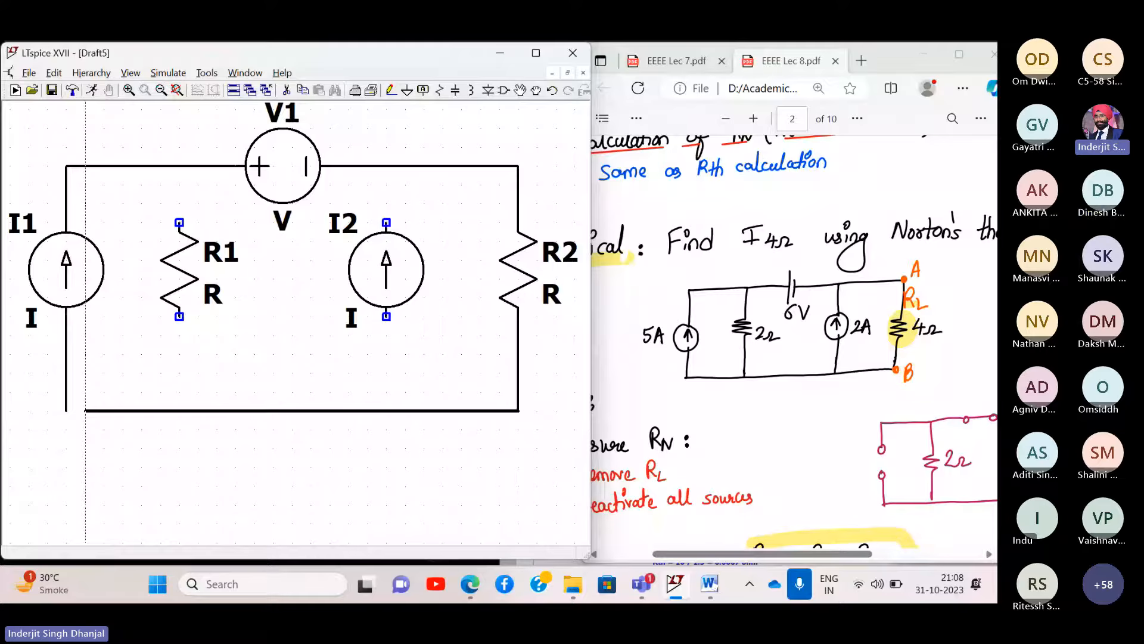
left_click(65, 410)
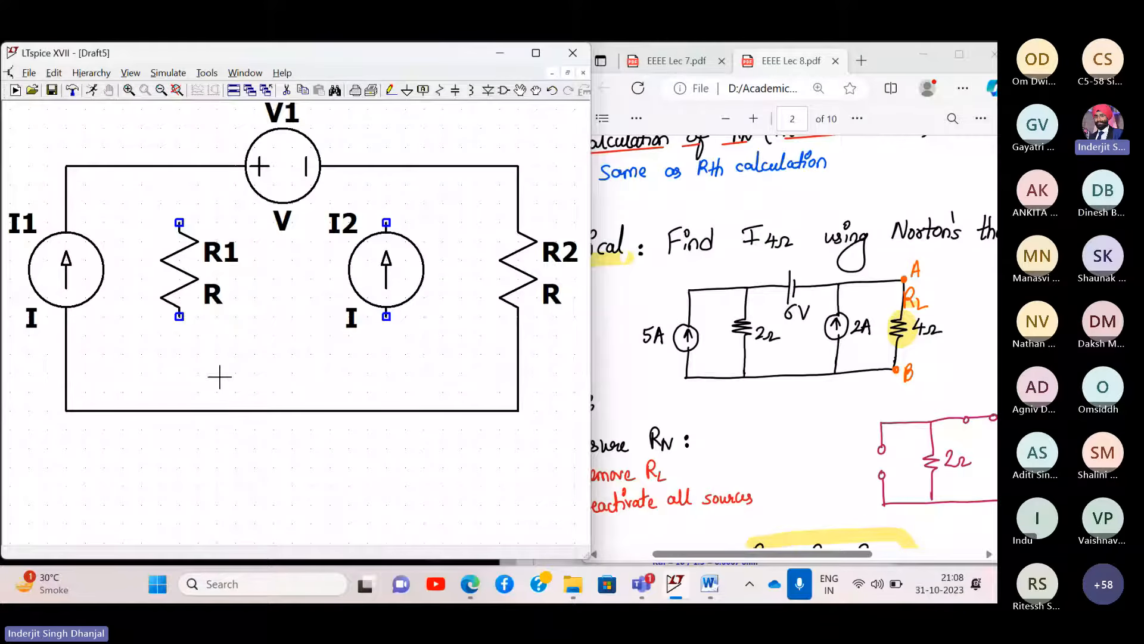
left_click_drag(470, 214, 470, 312)
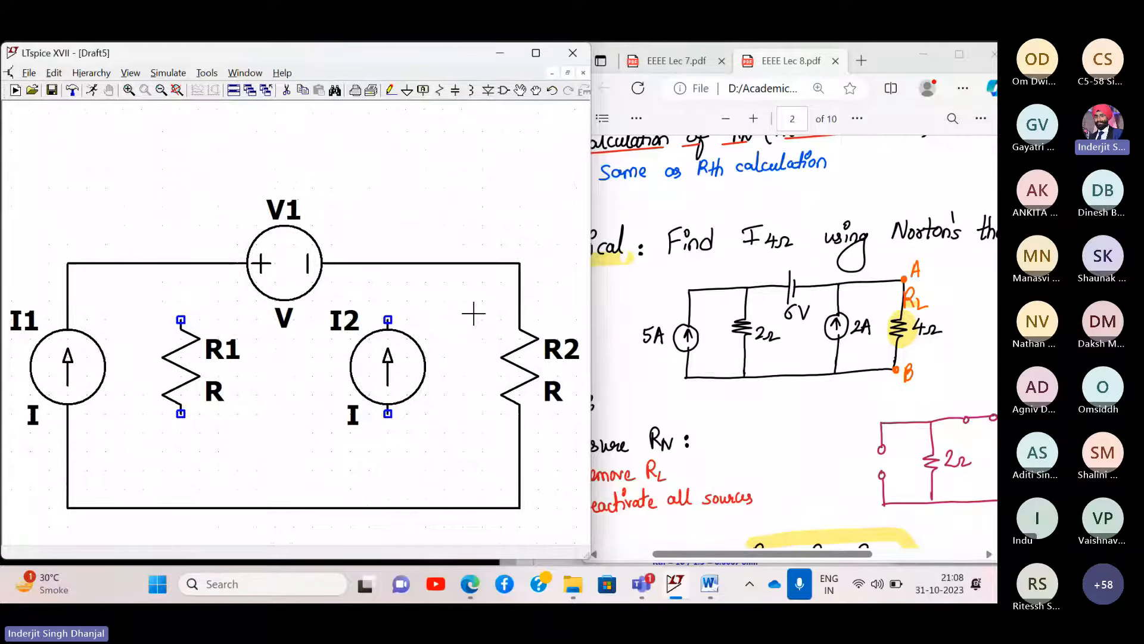
- Raise the top wires and move V1 up into the top wire
left_click(526, 91)
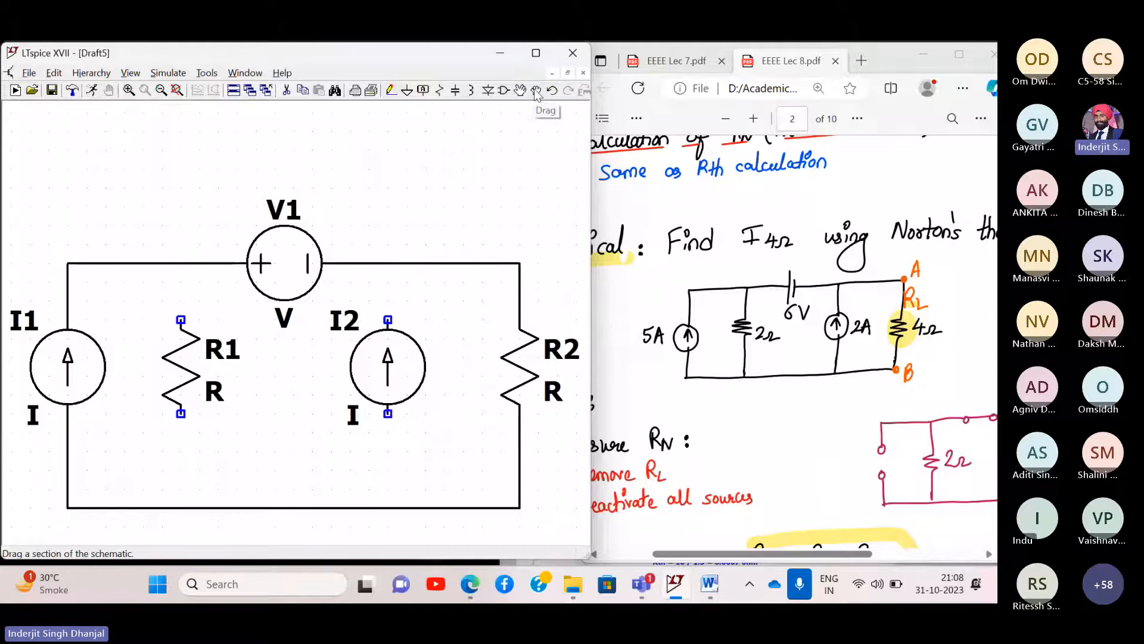
left_click(277, 253)
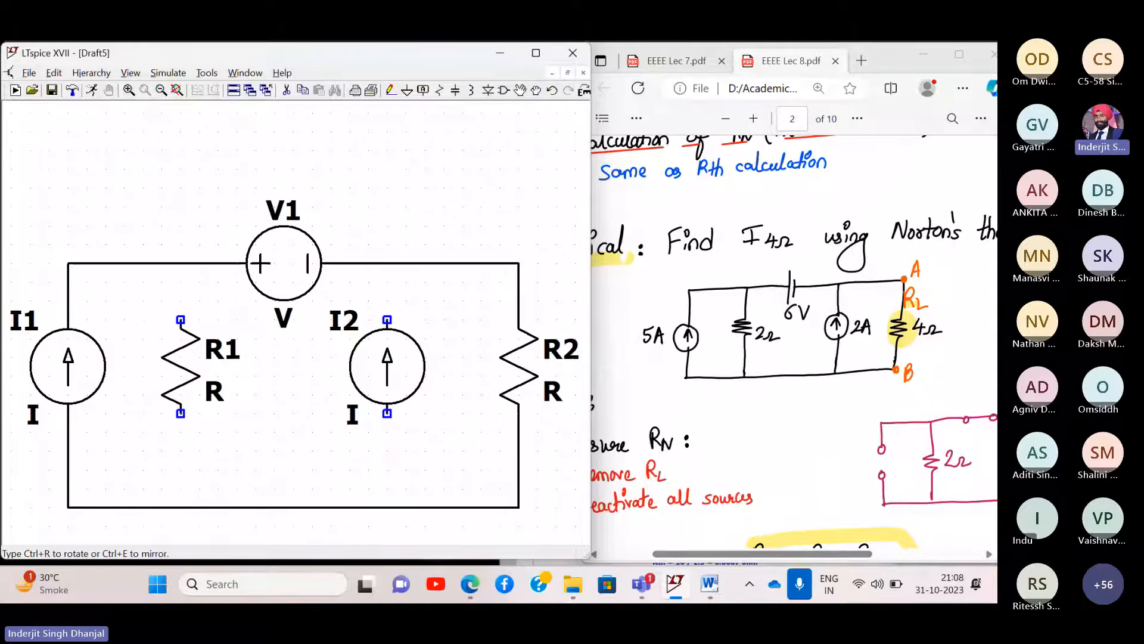
left_click(278, 257)
left_click_drag(37, 187, 584, 289)
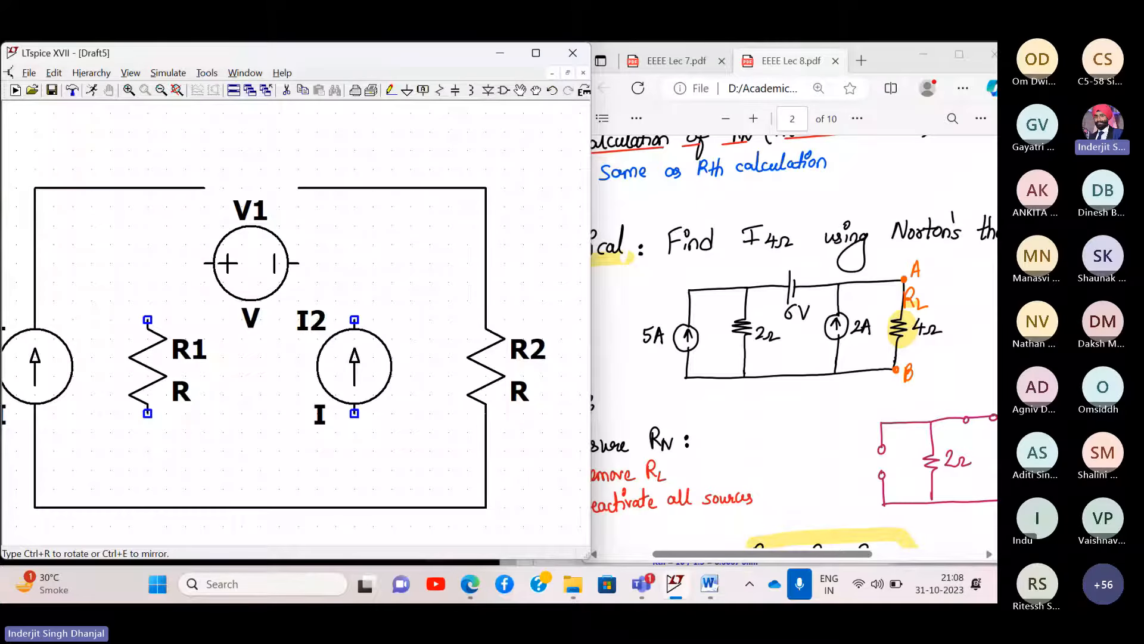
left_click(273, 173)
left_click(233, 251)
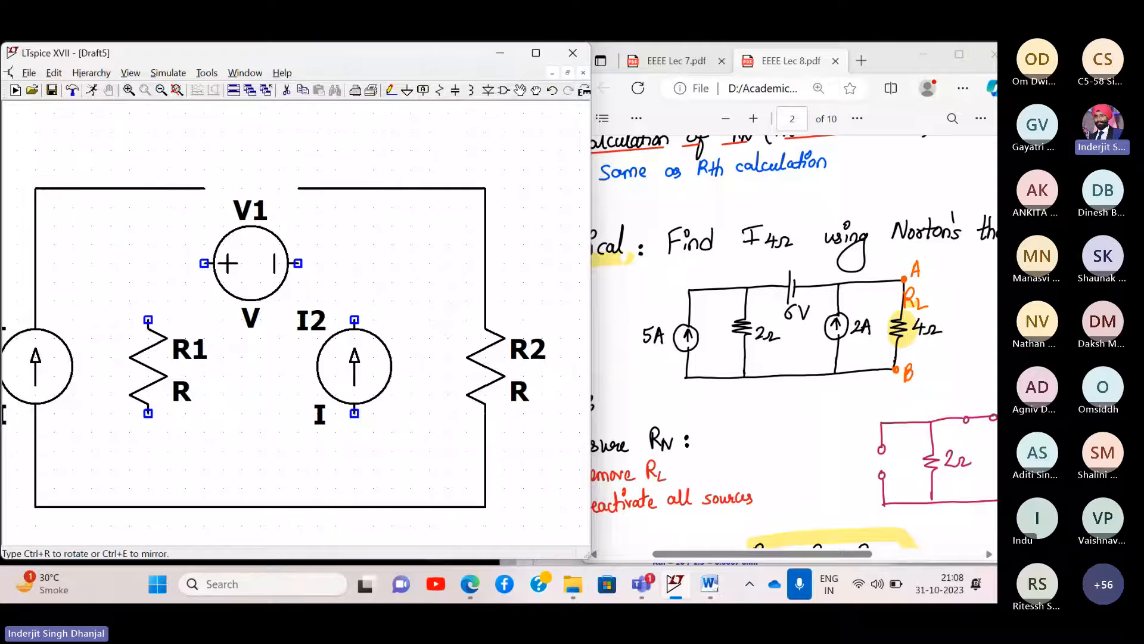
left_click(237, 181)
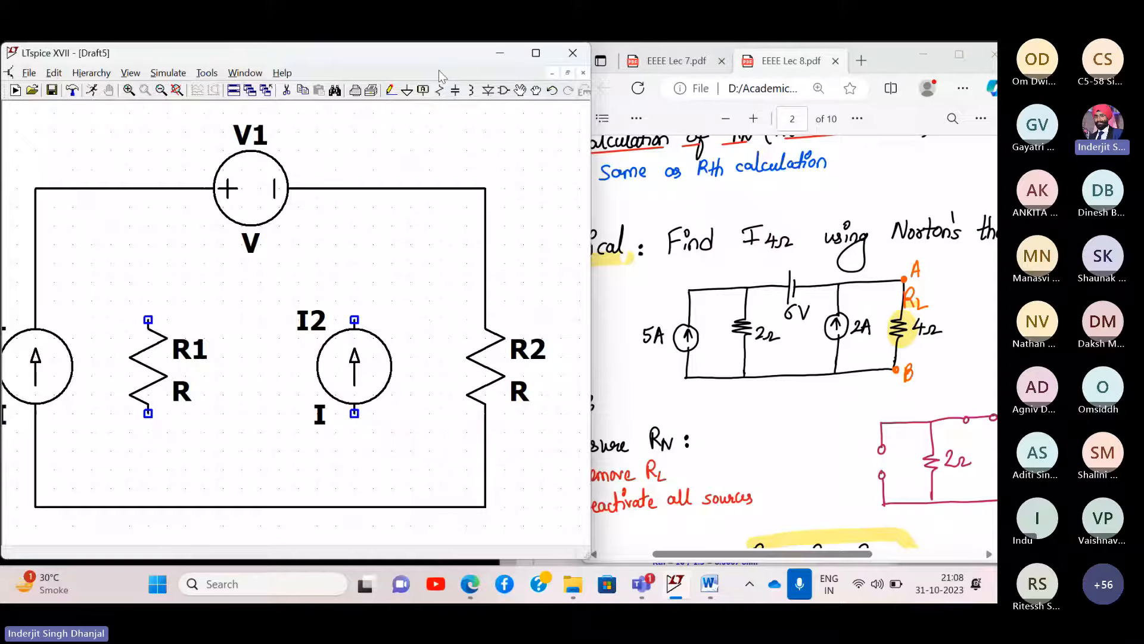
- Wire I2 and R1 from the top wire down to the bottom rail
left_click(391, 91)
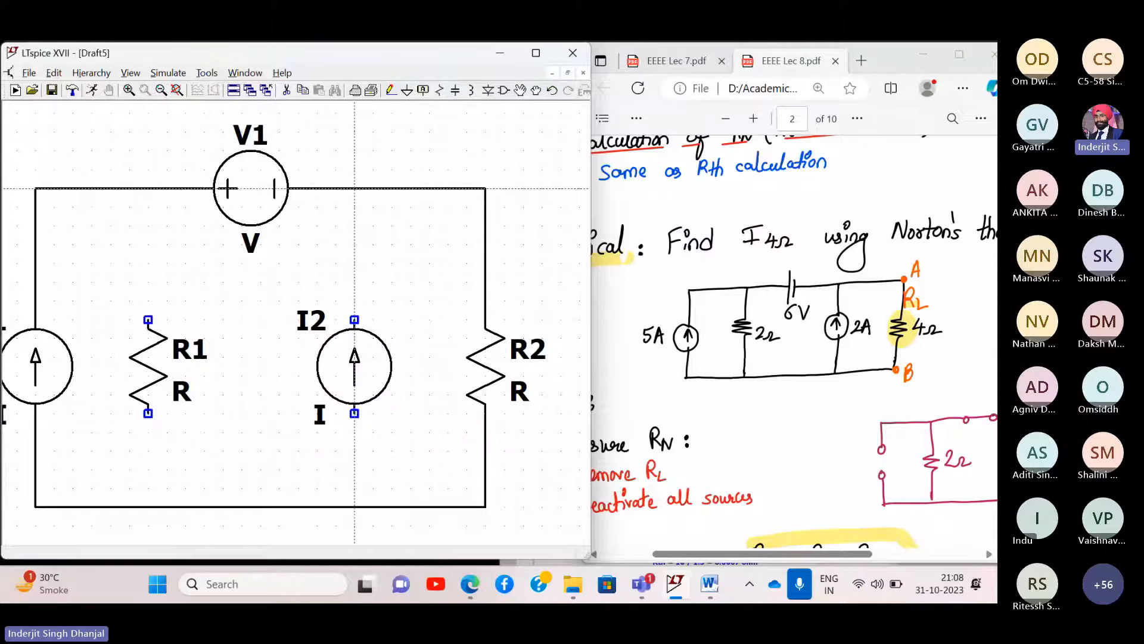
left_click(355, 189)
left_click(354, 507)
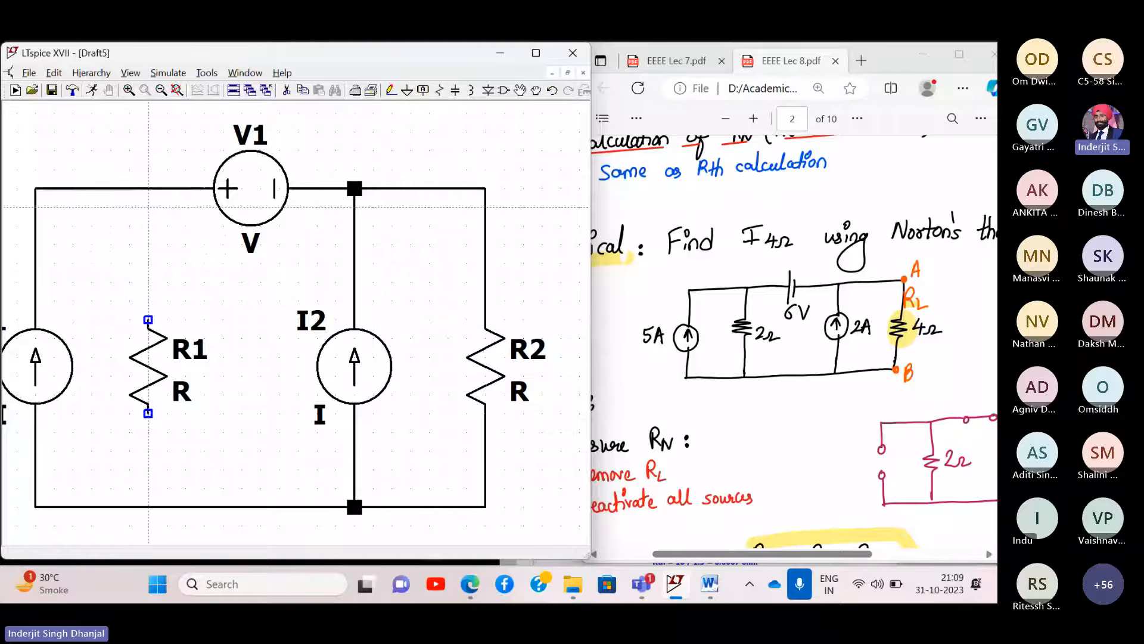
left_click(148, 189)
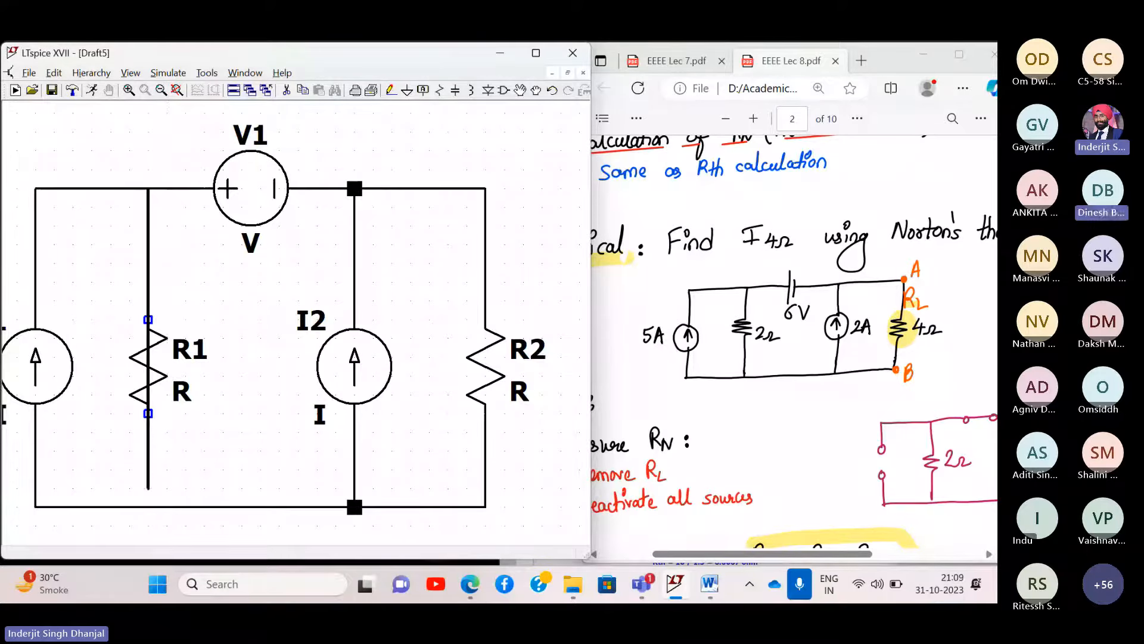
left_click(148, 506)
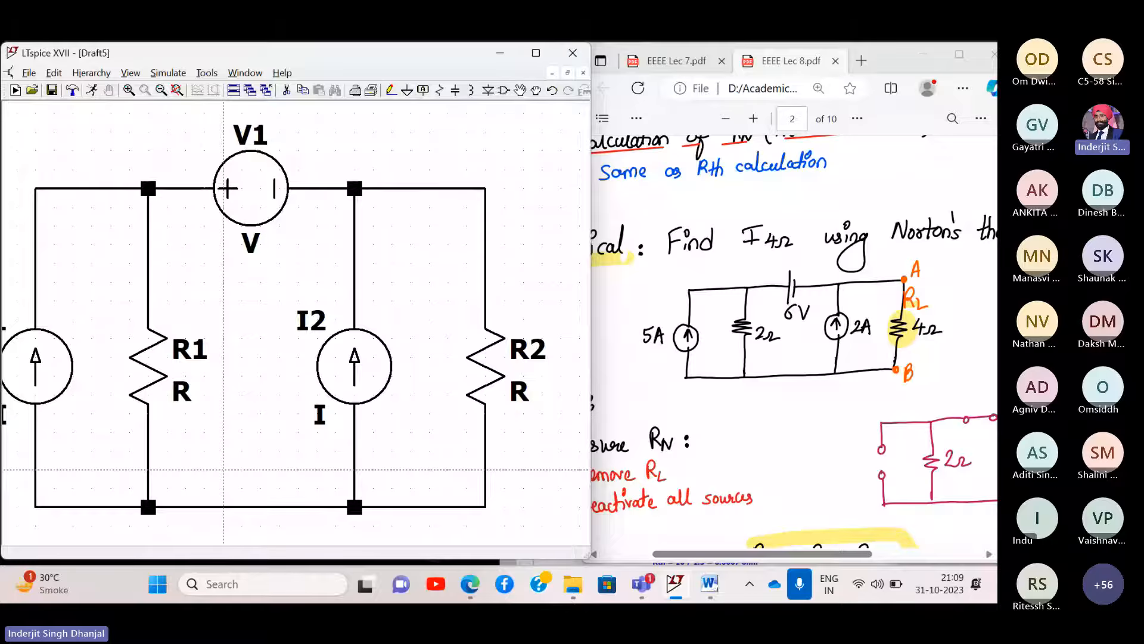
key("Escape")
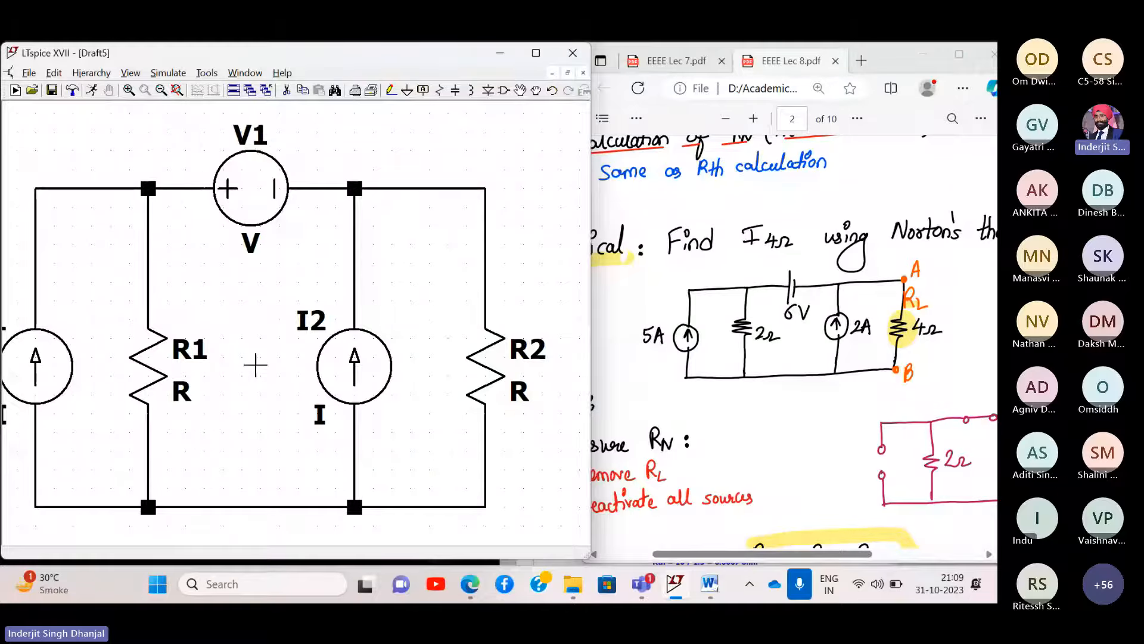
- Place a ground symbol below the bottom wire and connect it to the rail
left_click(161, 90)
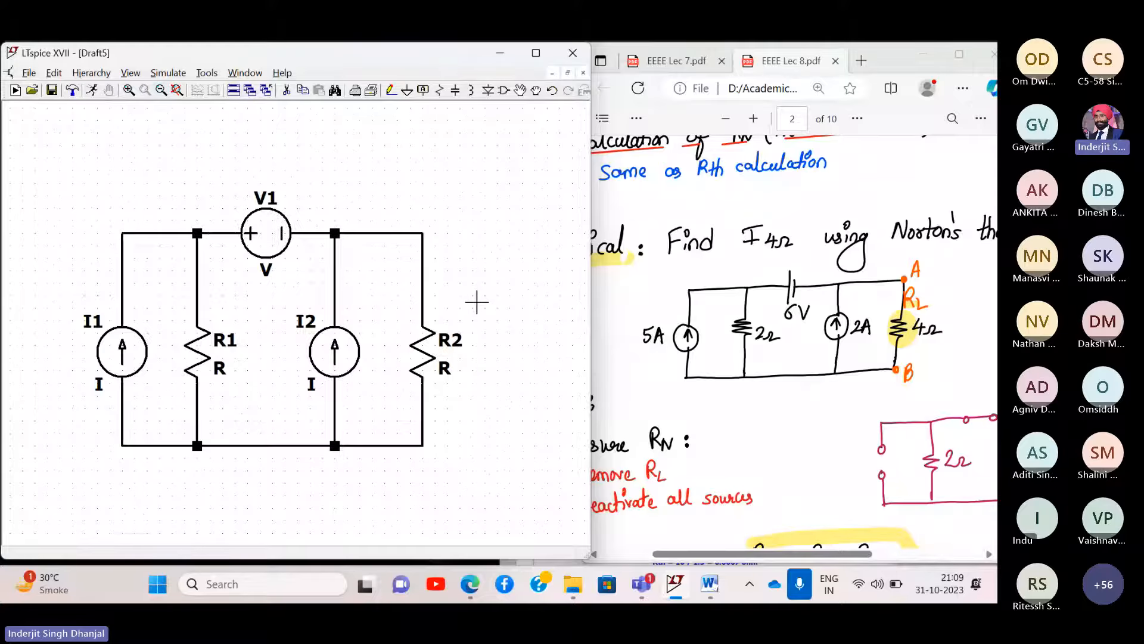
left_click_drag(477, 302, 447, 235)
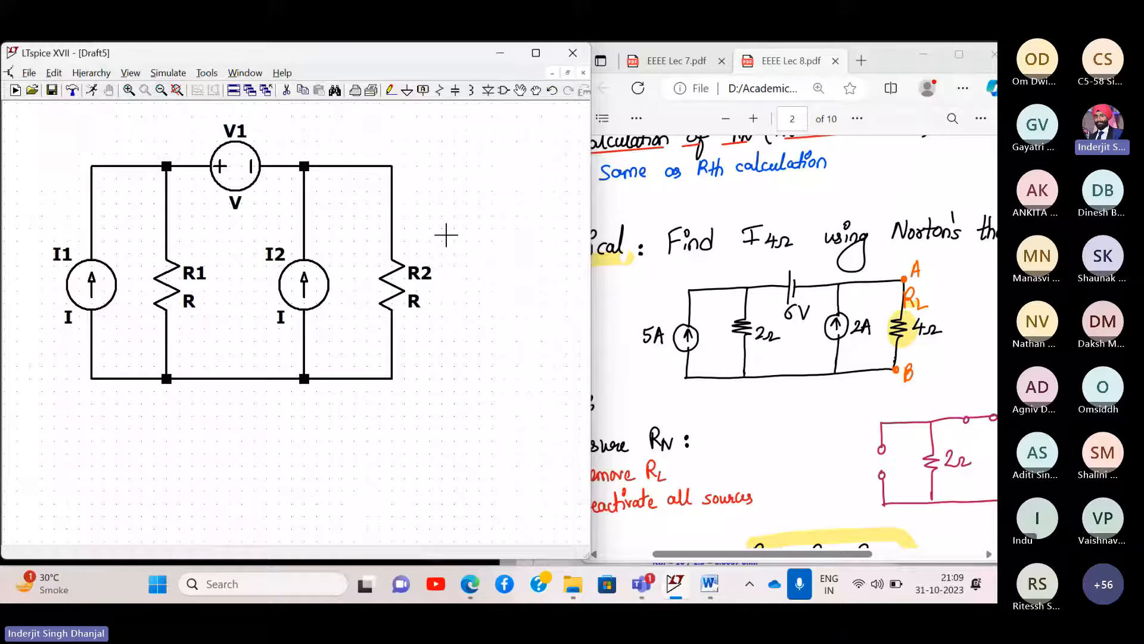
left_click(407, 90)
left_click(254, 405)
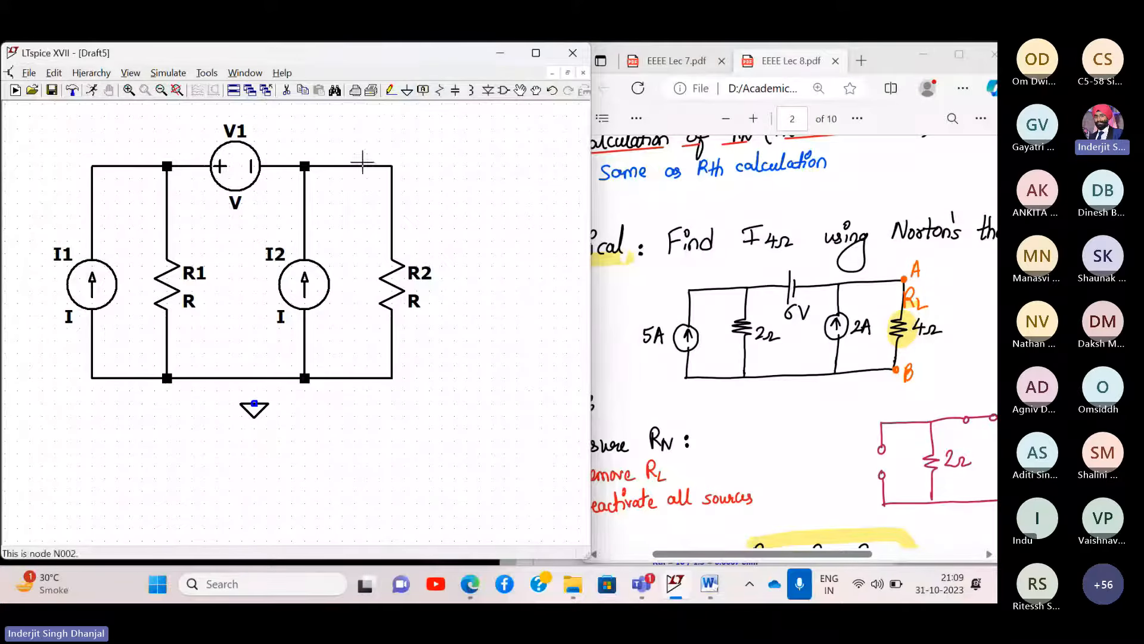
left_click(391, 90)
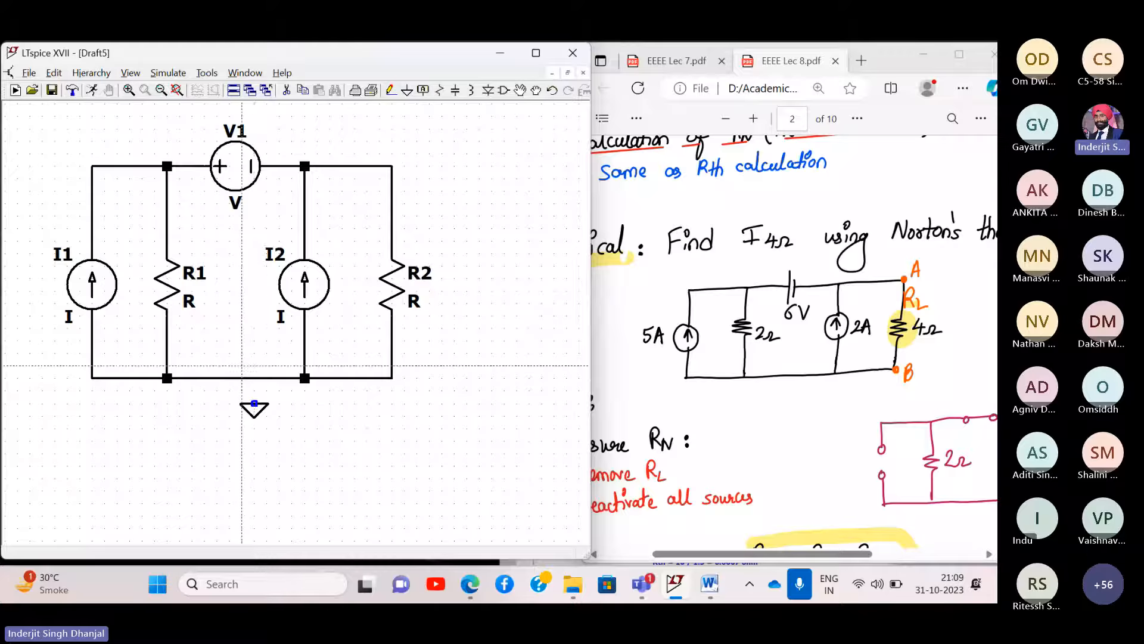
left_click(254, 377)
left_click(254, 403)
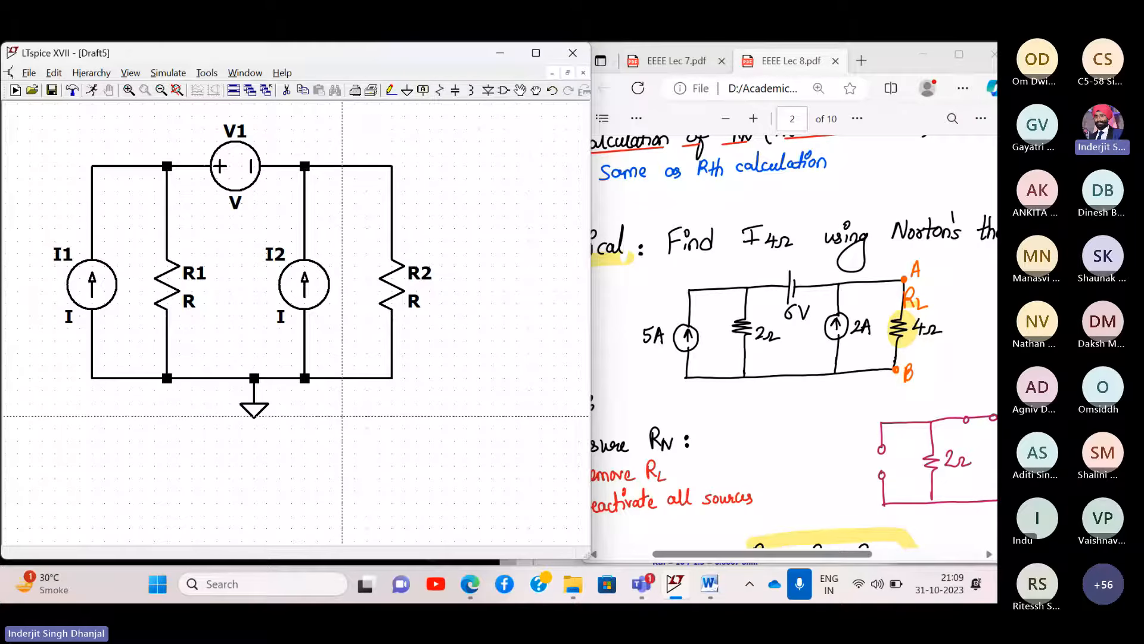
- Set I1 to 5, R1 to 2 and V1 to 6
key("Escape")
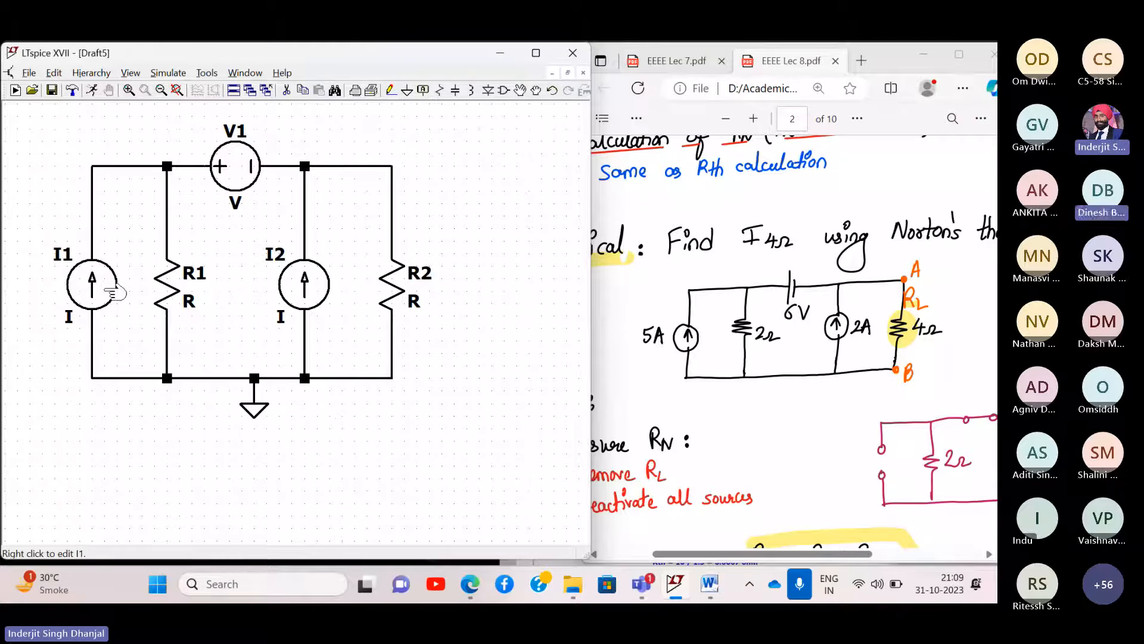
right_click(113, 292)
type("5")
key("Return")
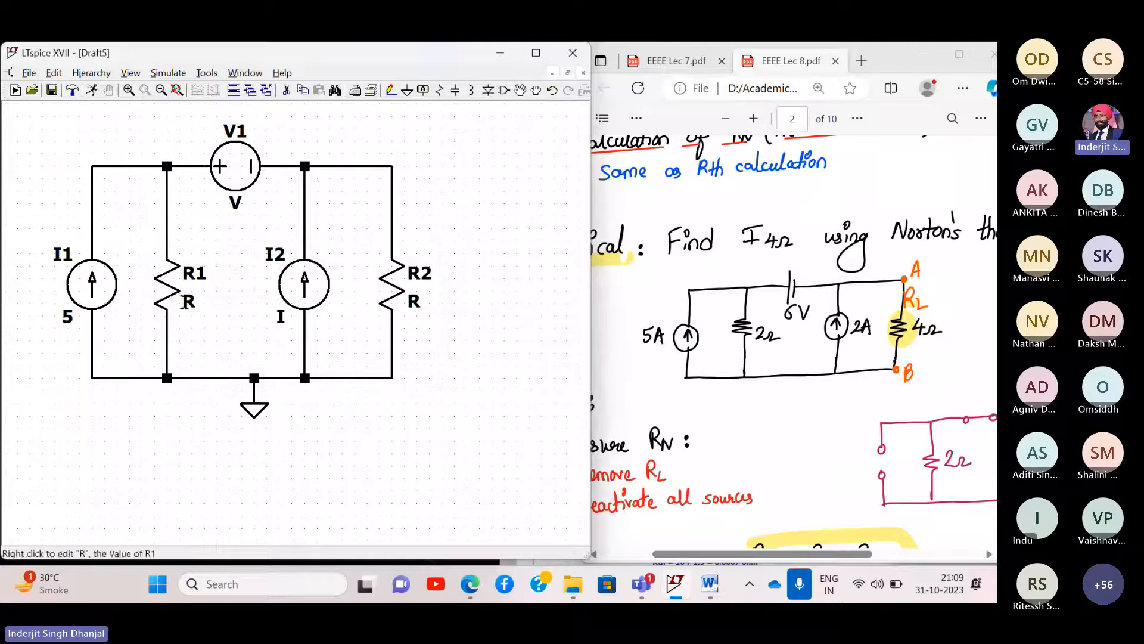
right_click(195, 305)
key("Escape")
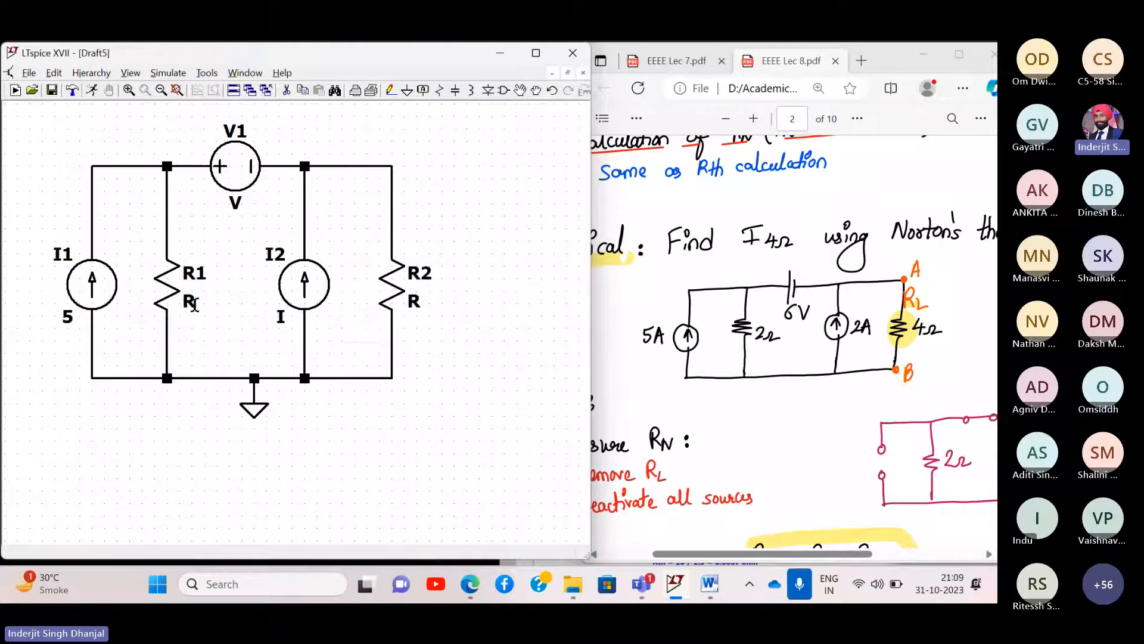
right_click(195, 303)
type("2")
key("Return")
right_click(247, 177)
type("6")
key("Return")
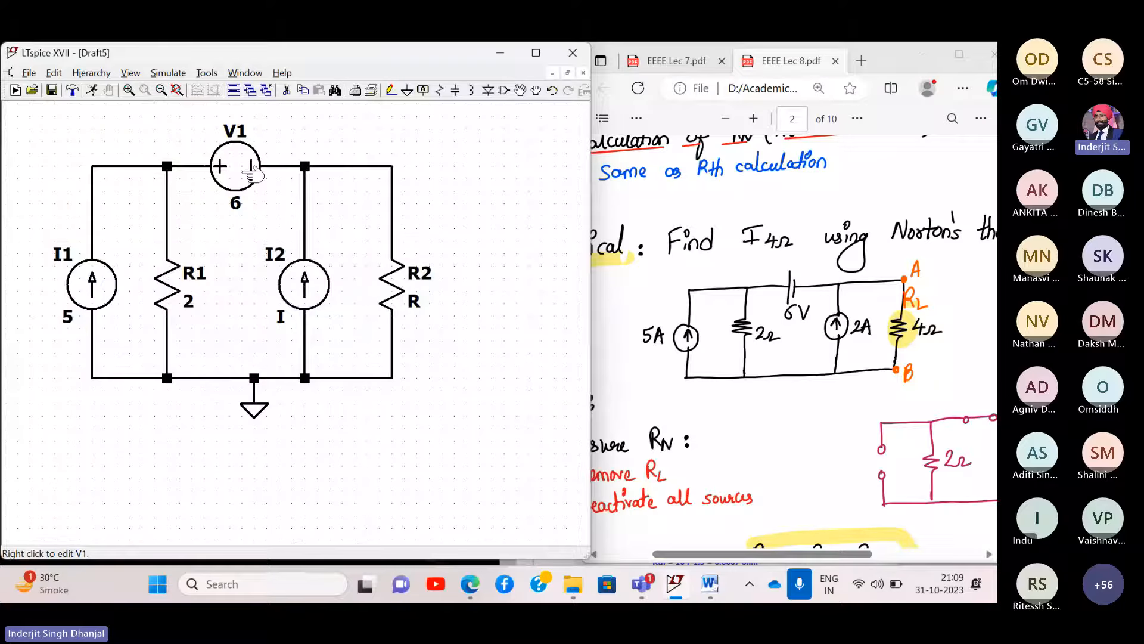
- Set I2 to 2 and R2 to 4, then re-centre the circuit
right_click(327, 290)
type("2")
key("Return")
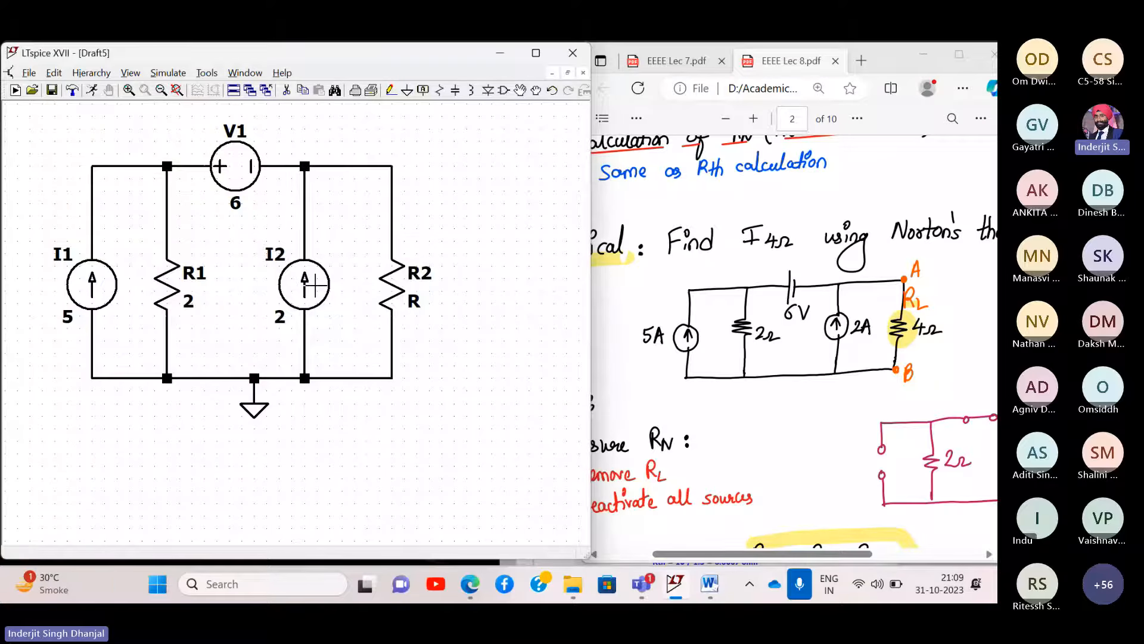
right_click(414, 301)
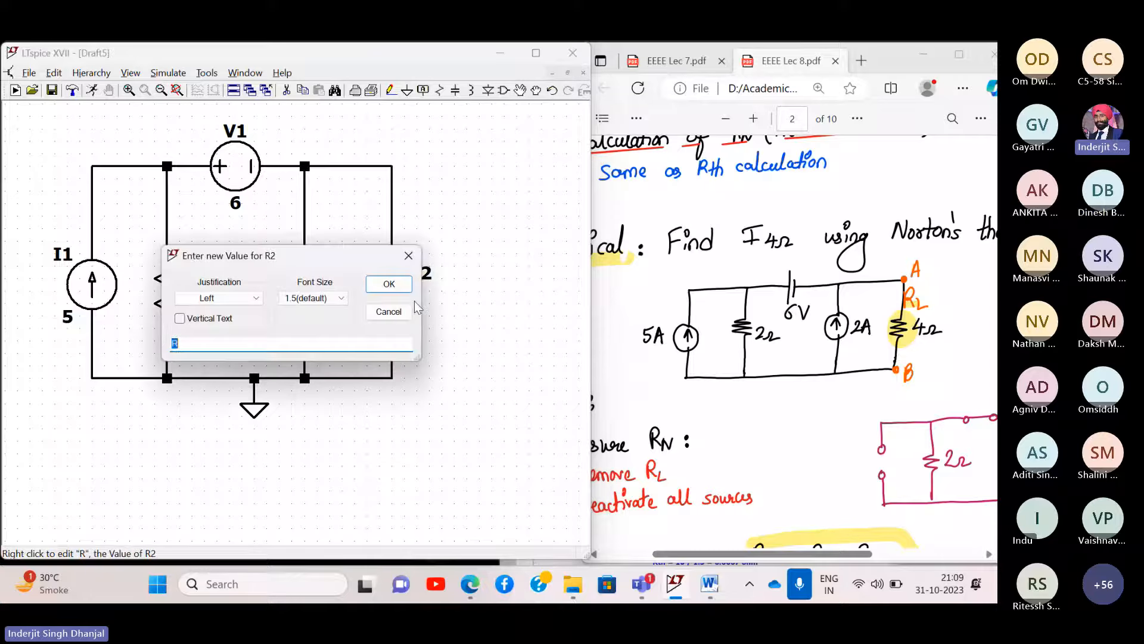
type("4")
key("Return")
left_click_drag(470, 185, 431, 187)
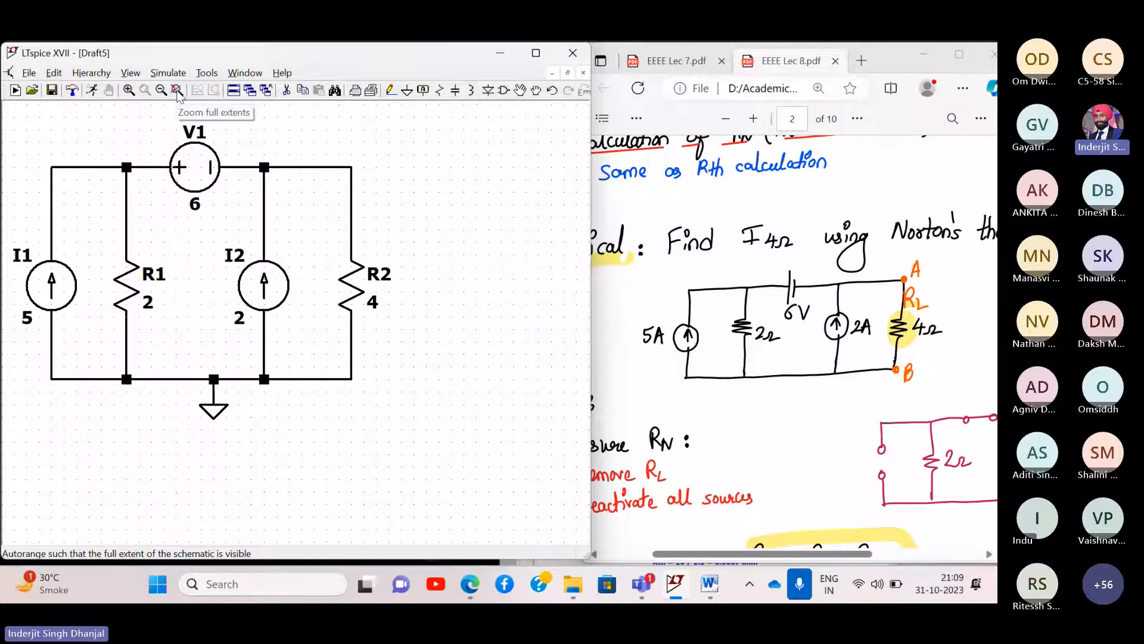
left_click_drag(394, 149, 400, 186)
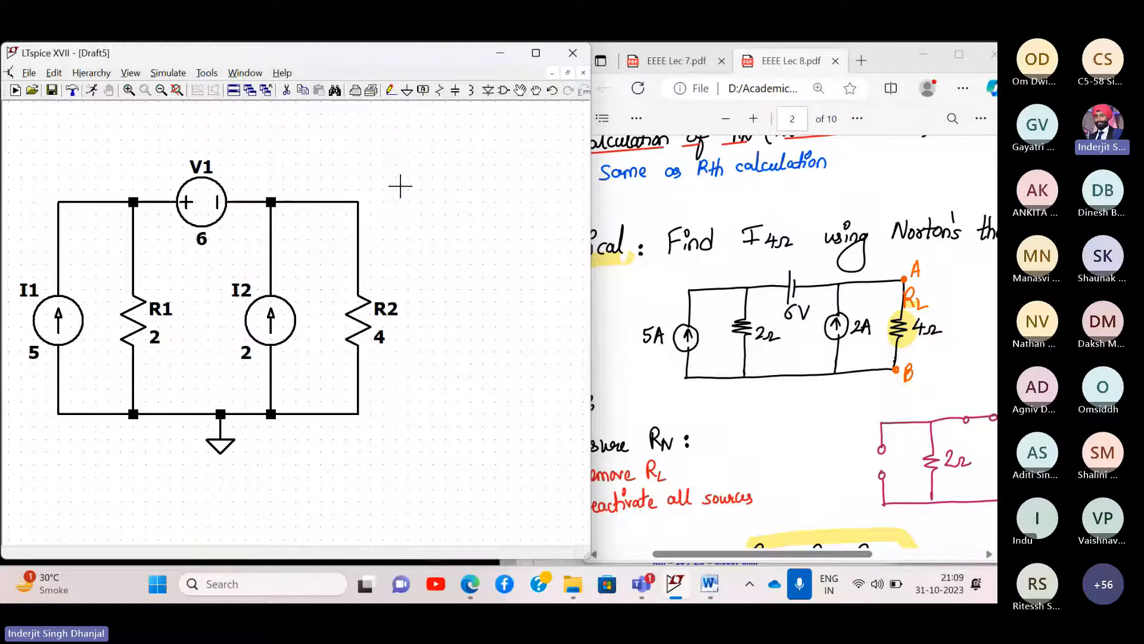
- Scroll the lecture PDF to page 3's 'Measure IN or Isc' section, then return to LTspice
scroll(756, 326, "down", 2)
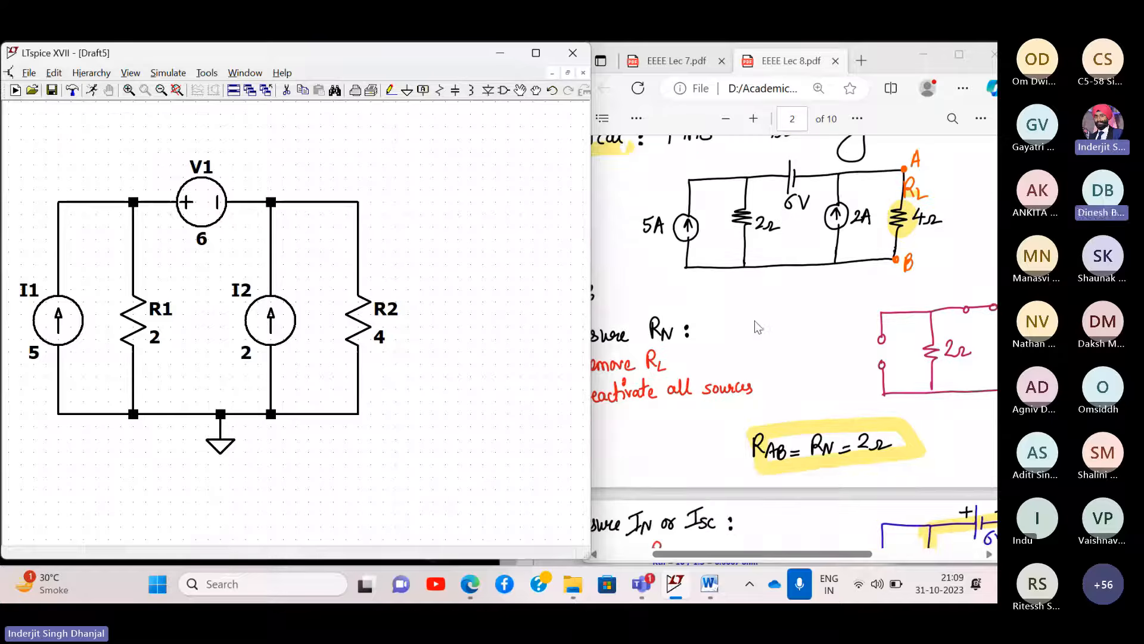
left_click(756, 327)
scroll(755, 326, "down", 5)
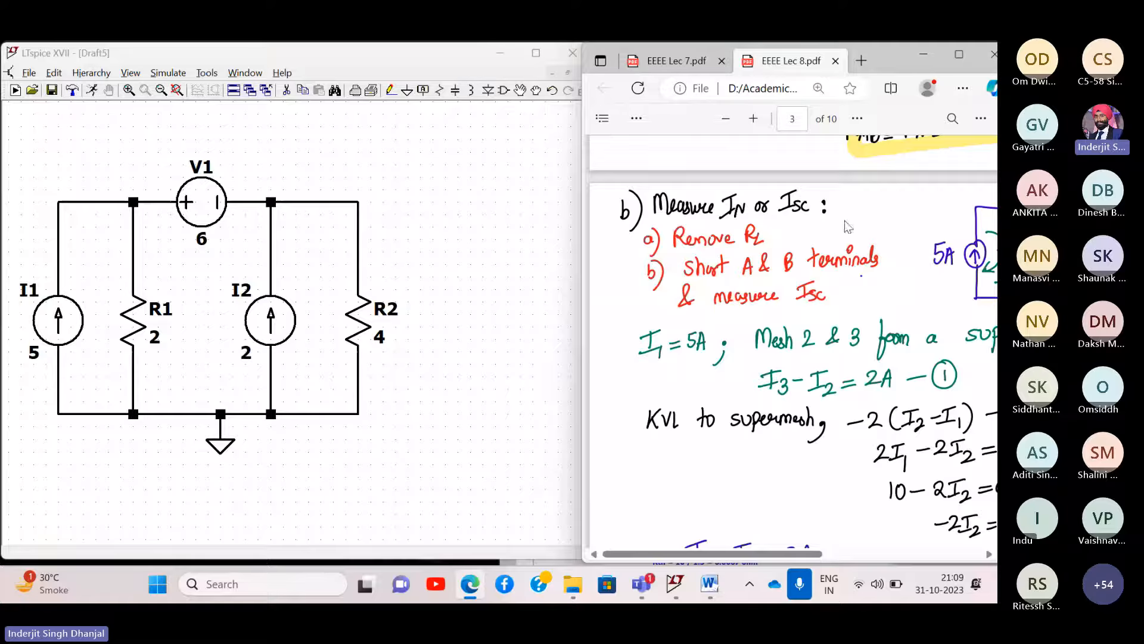
left_click(296, 154)
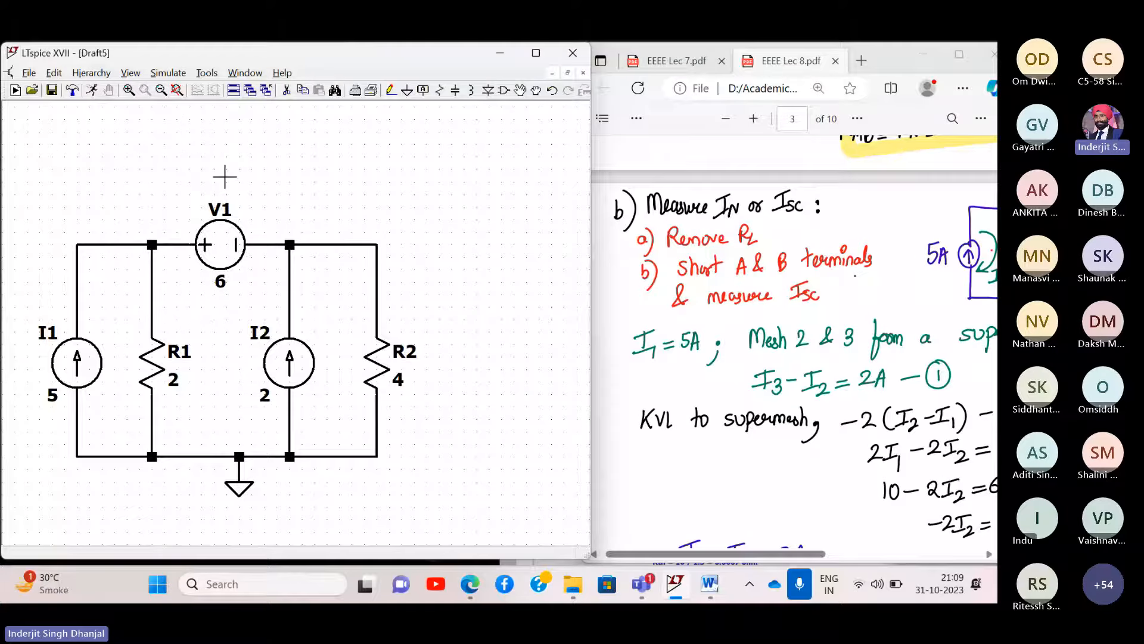
- Write a comment: 'Finding Norton current', '1) Remove RL', '2) Short circuit terminals A & B'
right_click(108, 148)
mouse_move(197, 212)
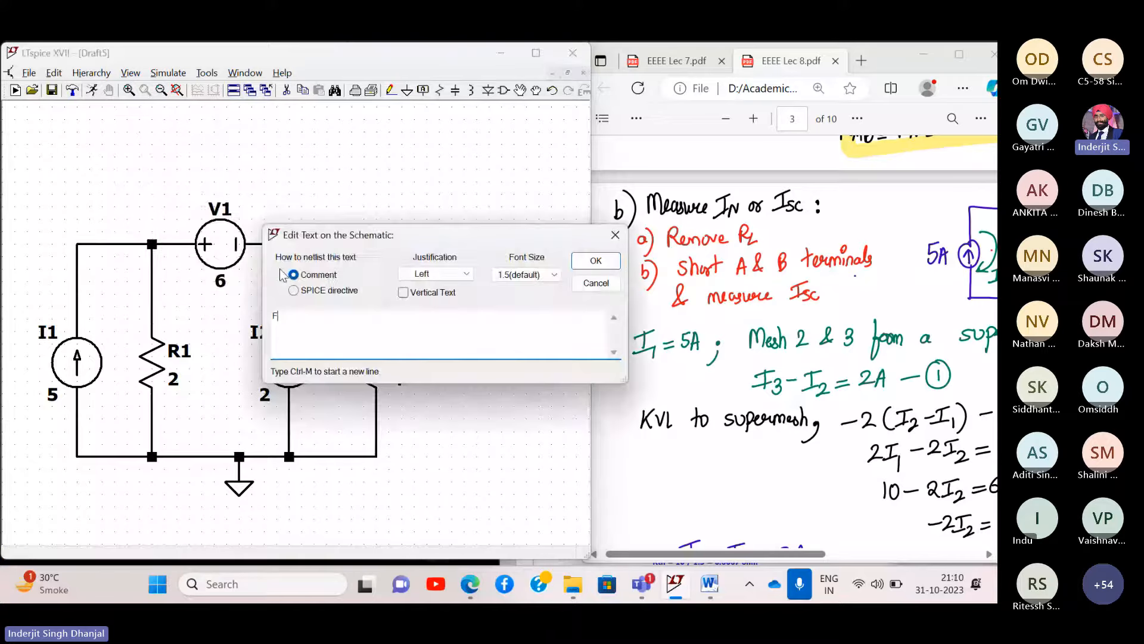
type("i")
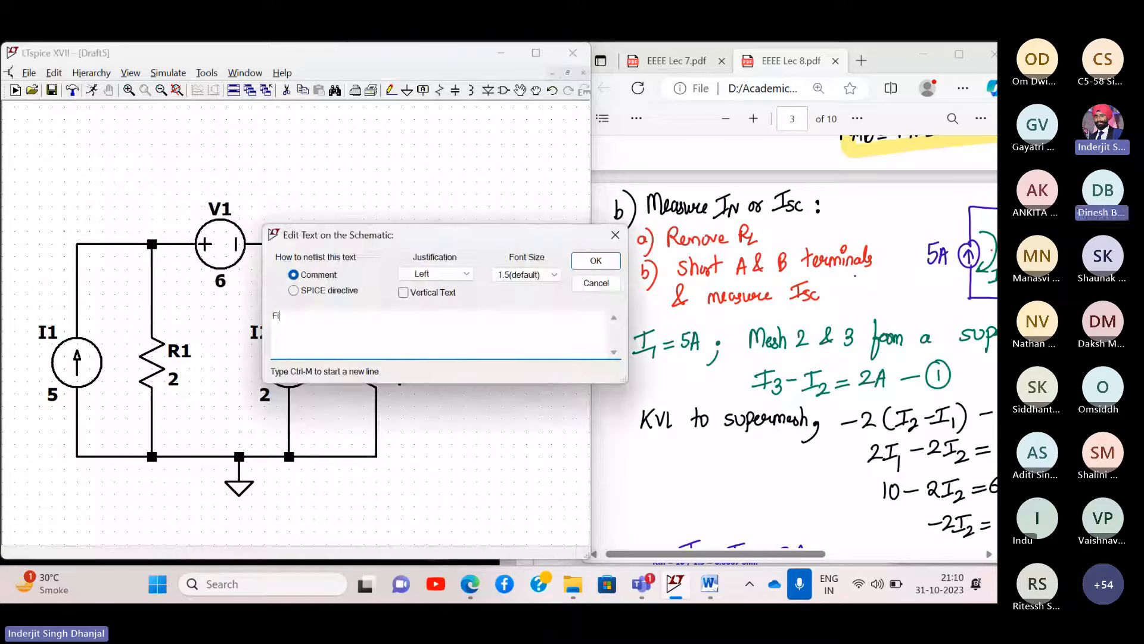
type("nding Norton")
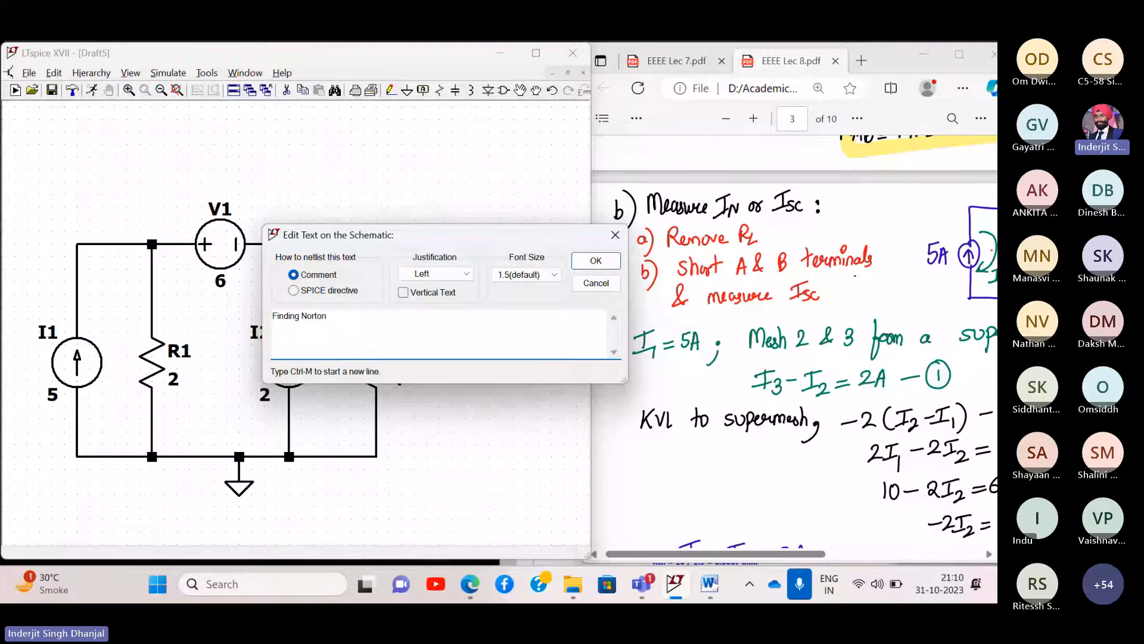
type("current")
key("ctrl+m")
type("1) Remove RL")
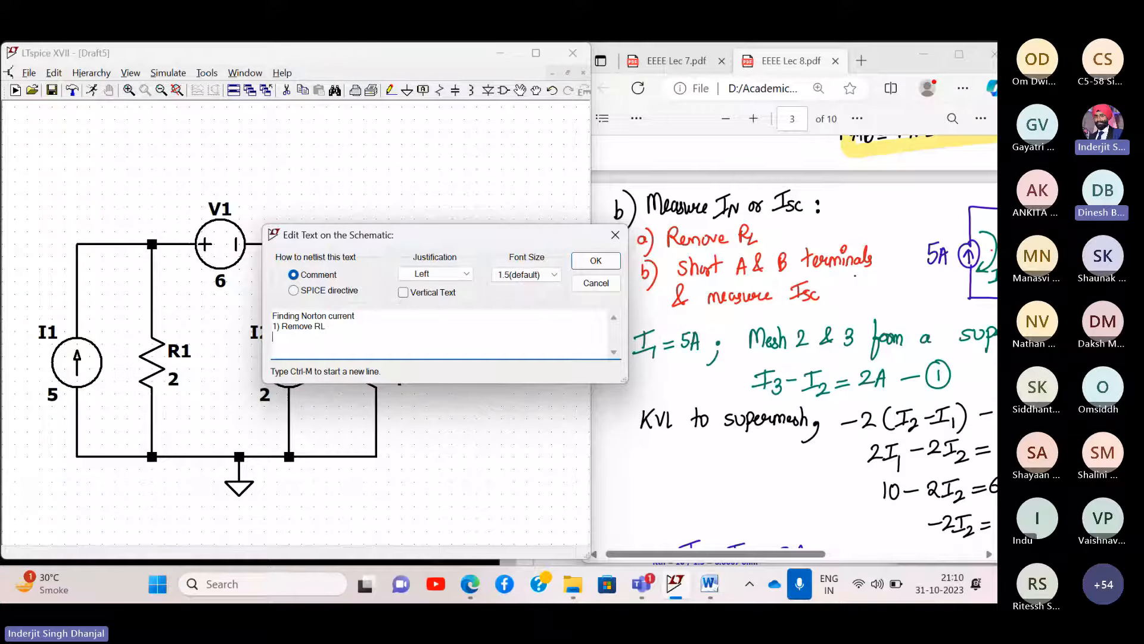
key("ctrl+m")
type("2) Short cir")
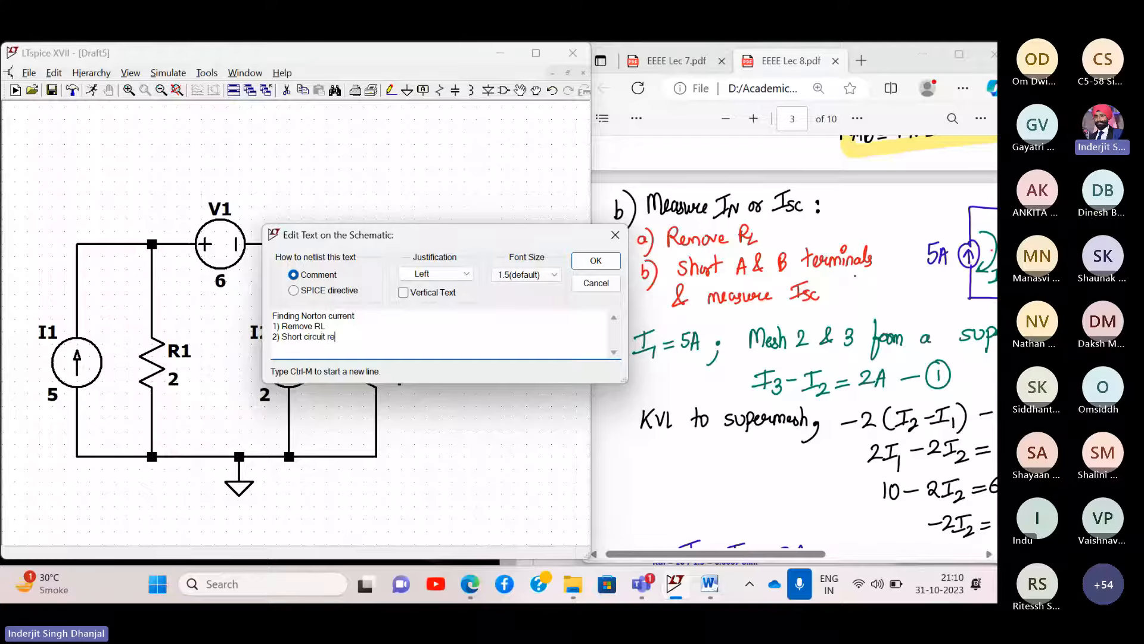
type("cuit terminals A ")
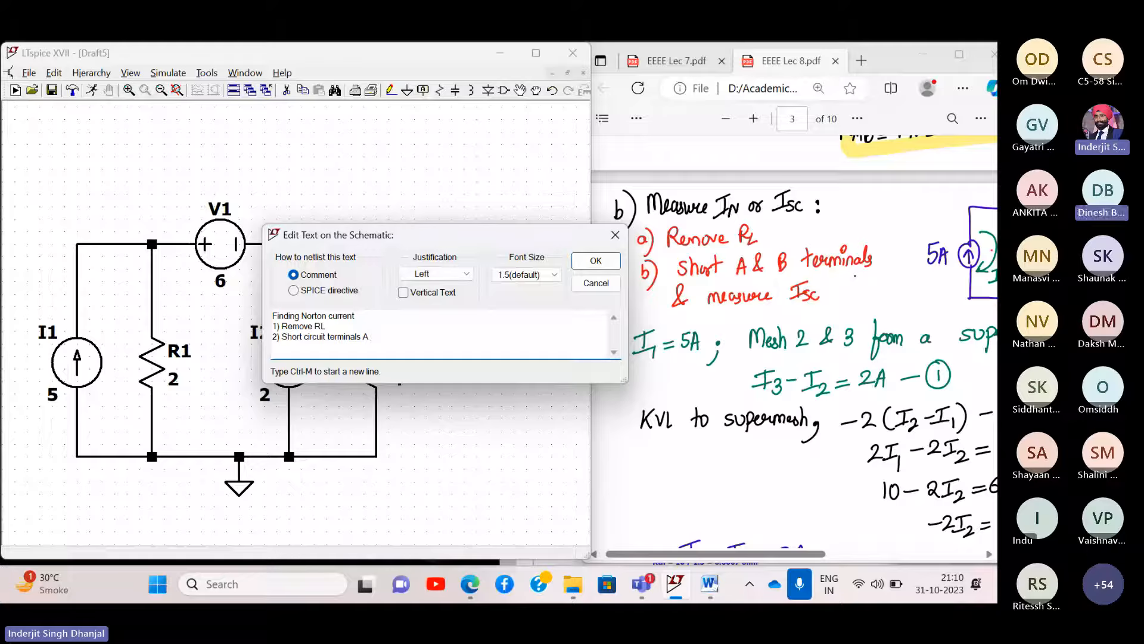
type("& B")
key("Return")
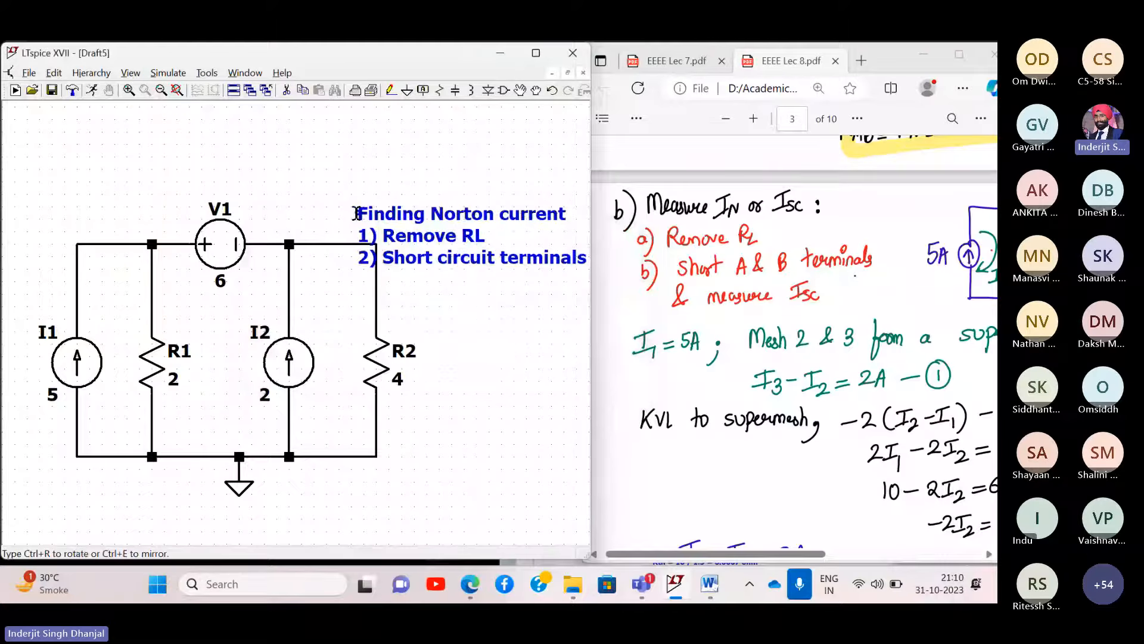
- Place the comment at top-left and label the wire above R2 as net A
left_click(80, 131)
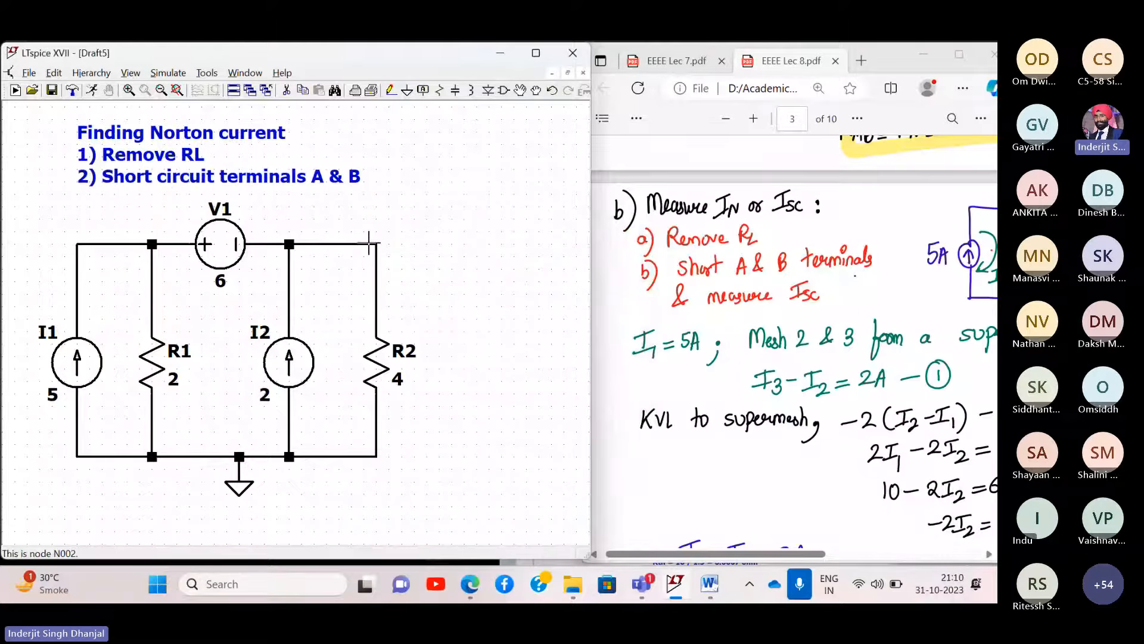
right_click(359, 245)
left_click(384, 266)
type("A")
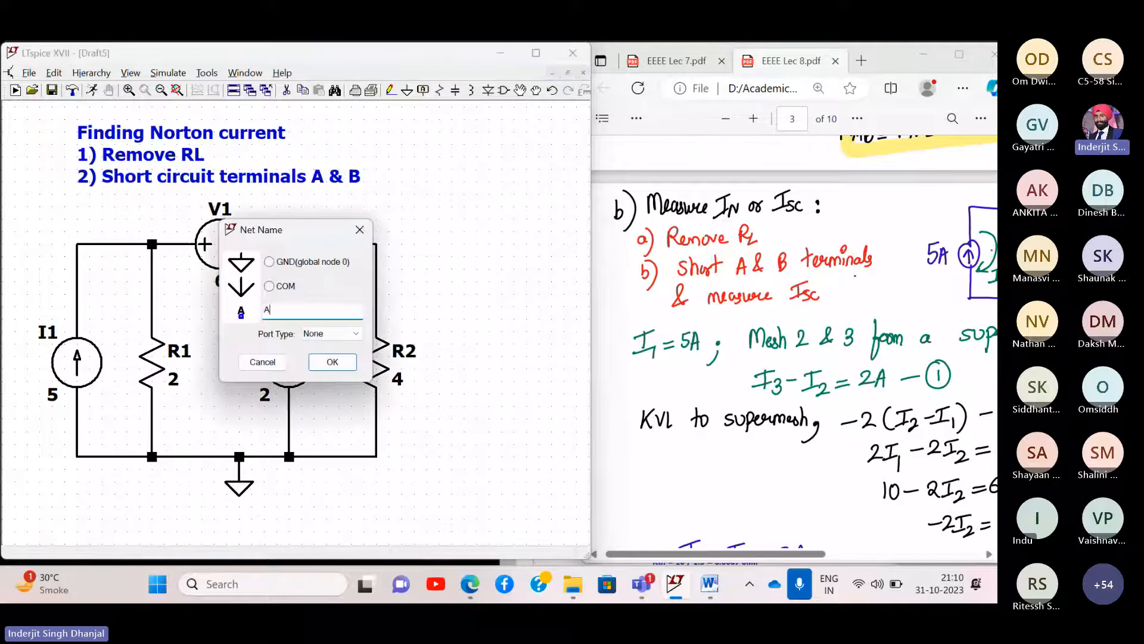
key("Return")
left_click(376, 244)
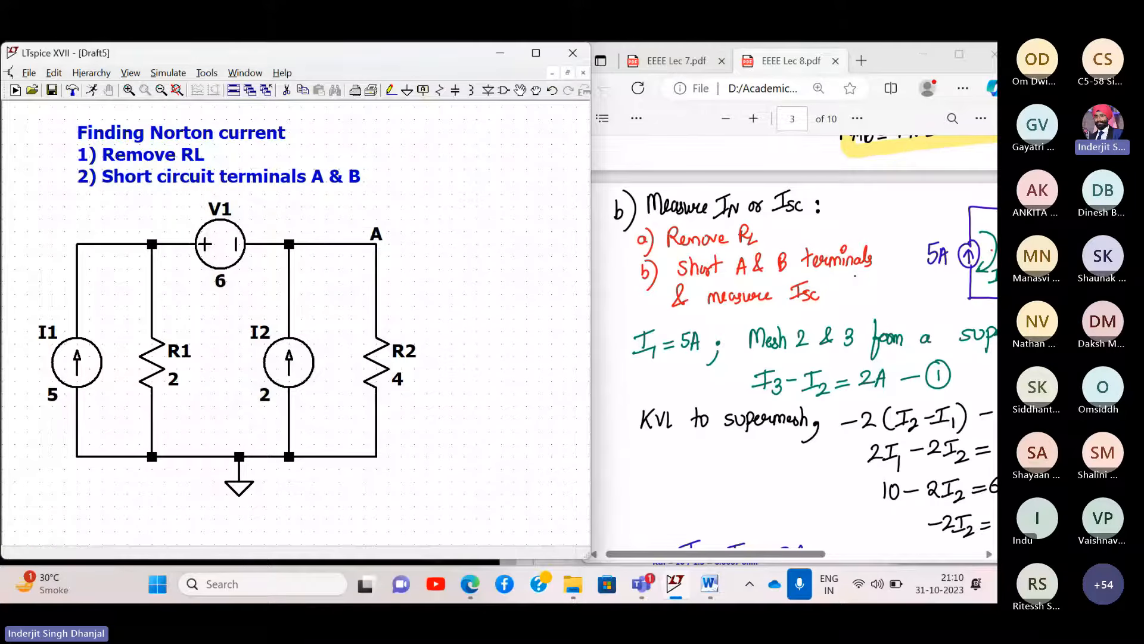
- Label R2's bottom node and rename that label to AB
left_click(376, 456)
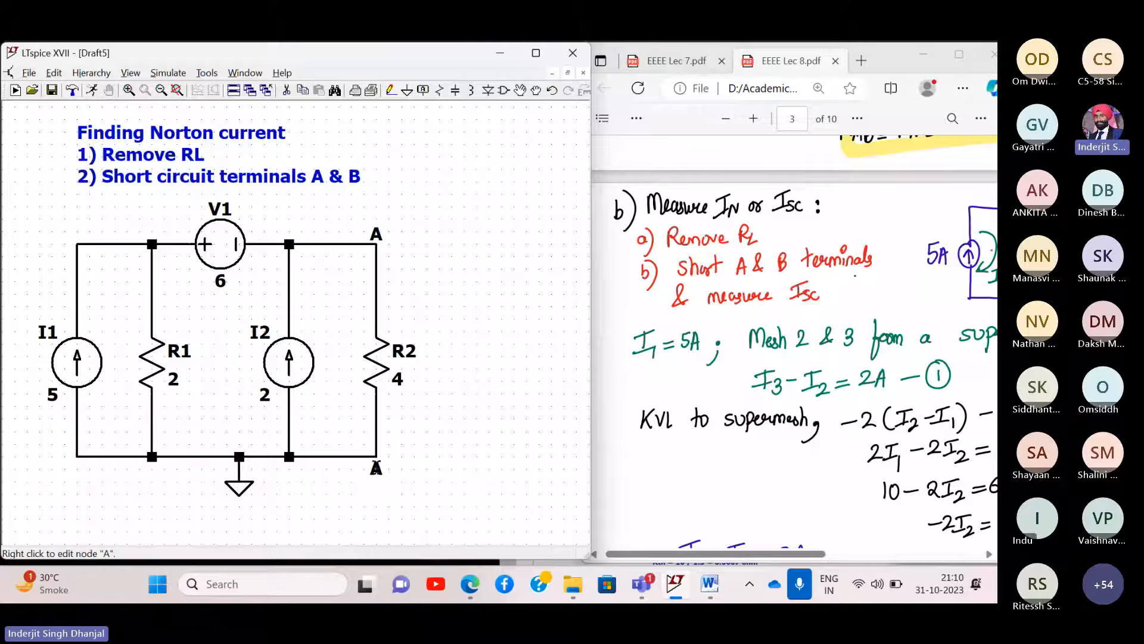
right_click(376, 467)
left_click(319, 310)
type("B")
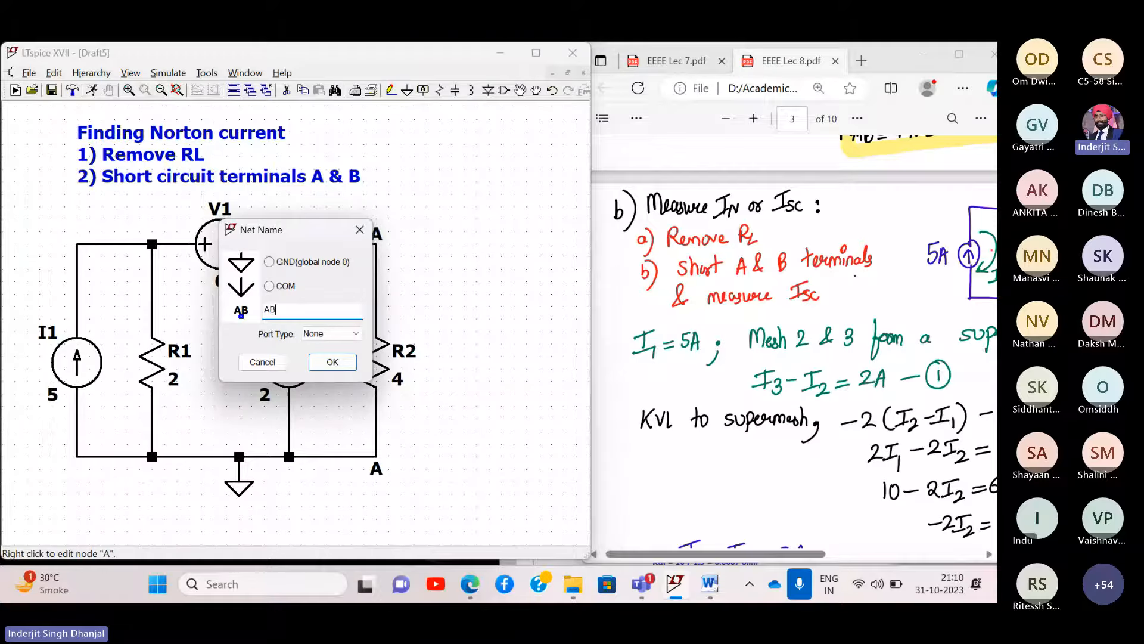
key("Return")
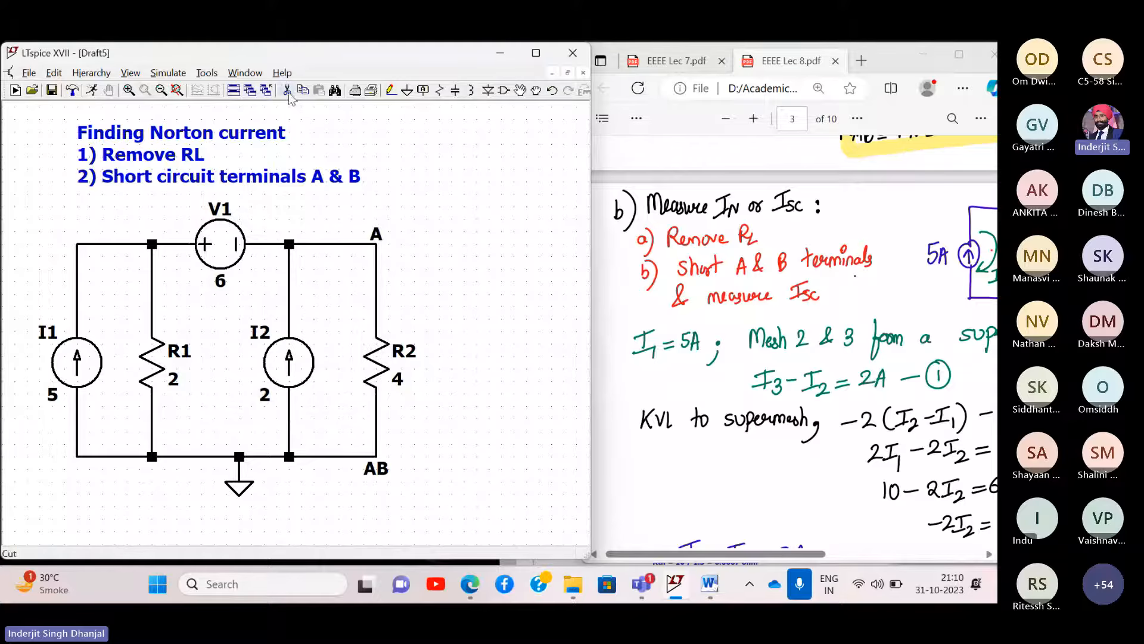
- Delete load resistor R2 and bridge its gap with a wire
left_click(393, 344)
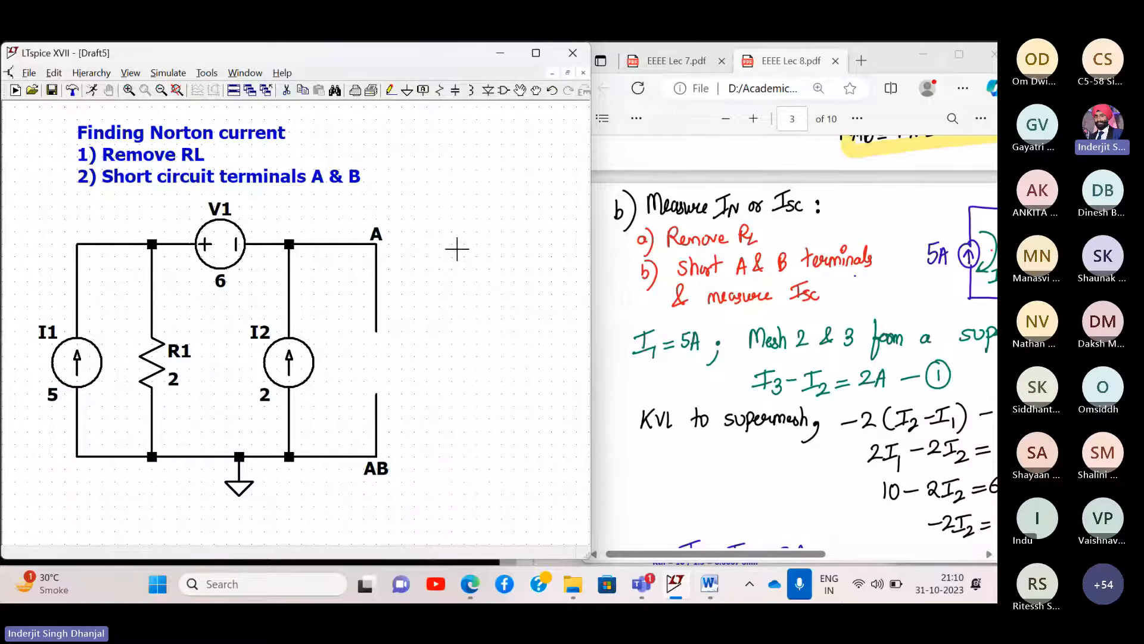
left_click_drag(457, 249, 444, 257)
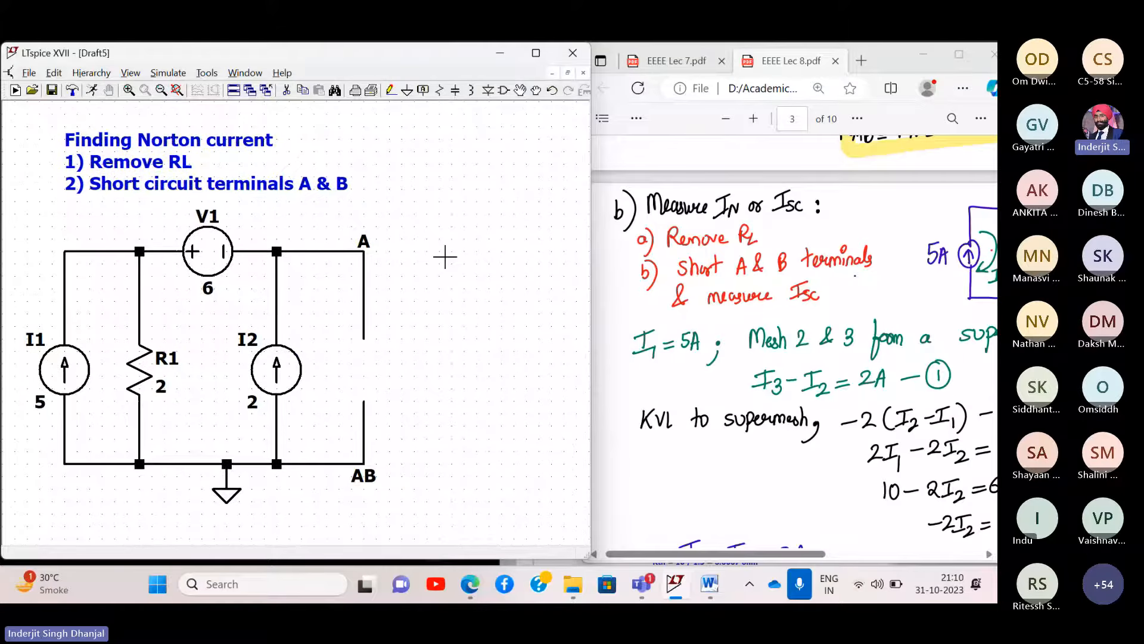
left_click(391, 90)
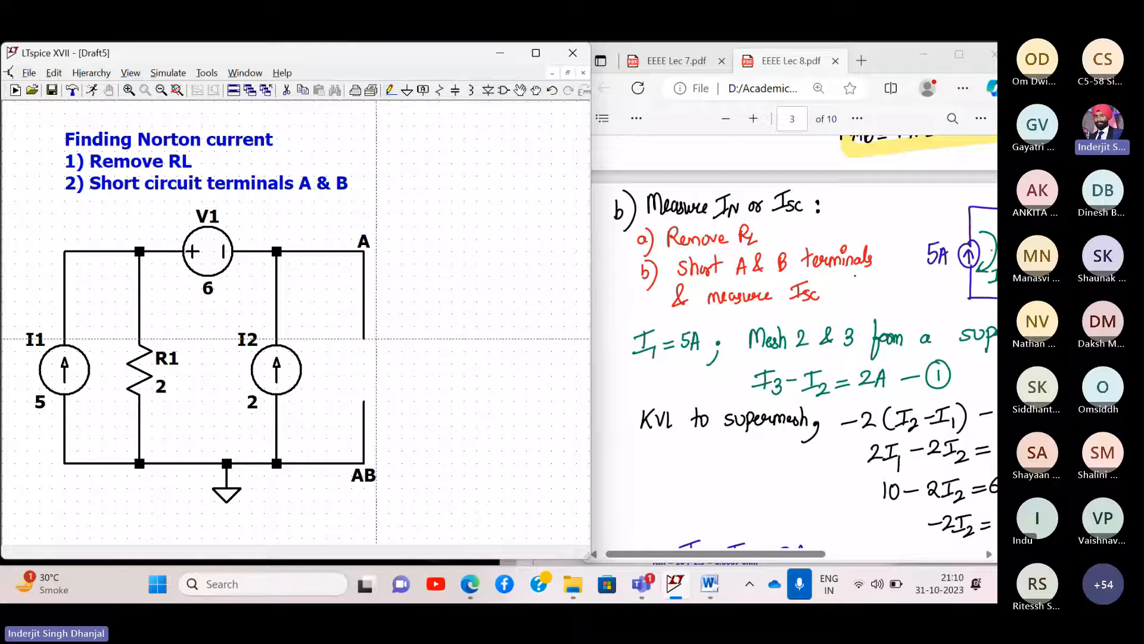
left_click(364, 338)
left_click(364, 402)
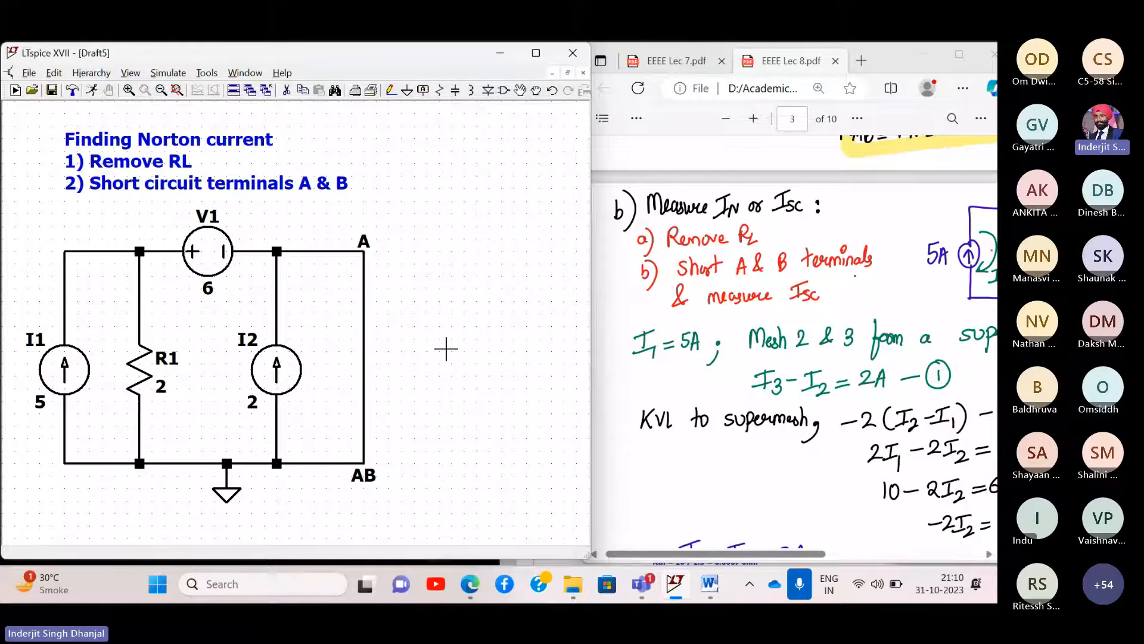
- Rename the bottom label AB to B and cut the wire between terminals A and B
scroll(891, 283, "right", 5)
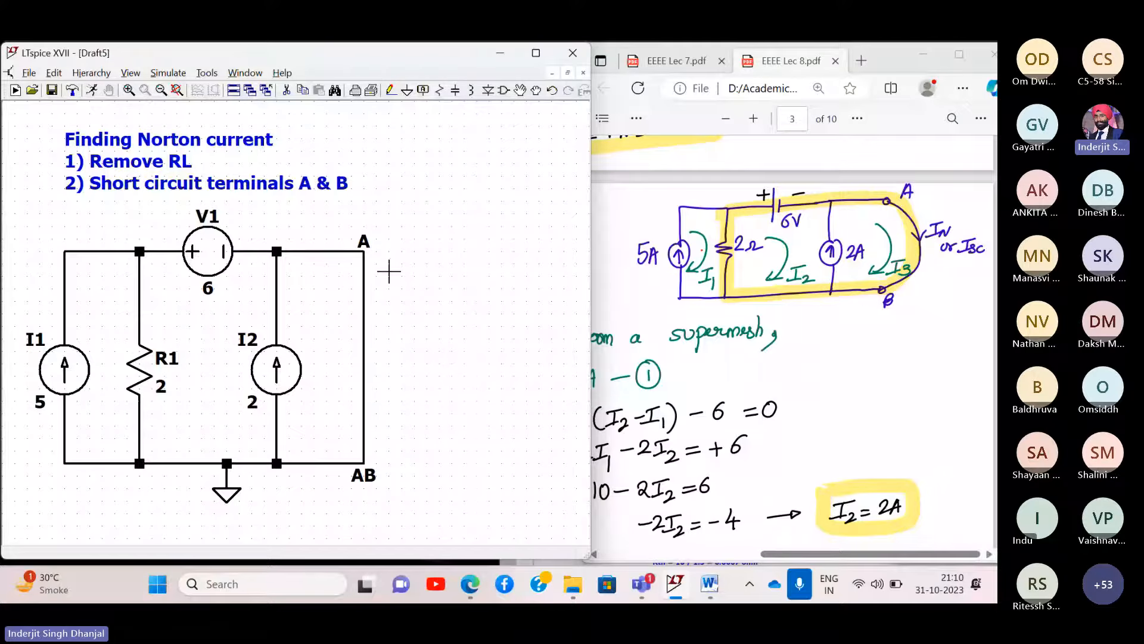
right_click(369, 475)
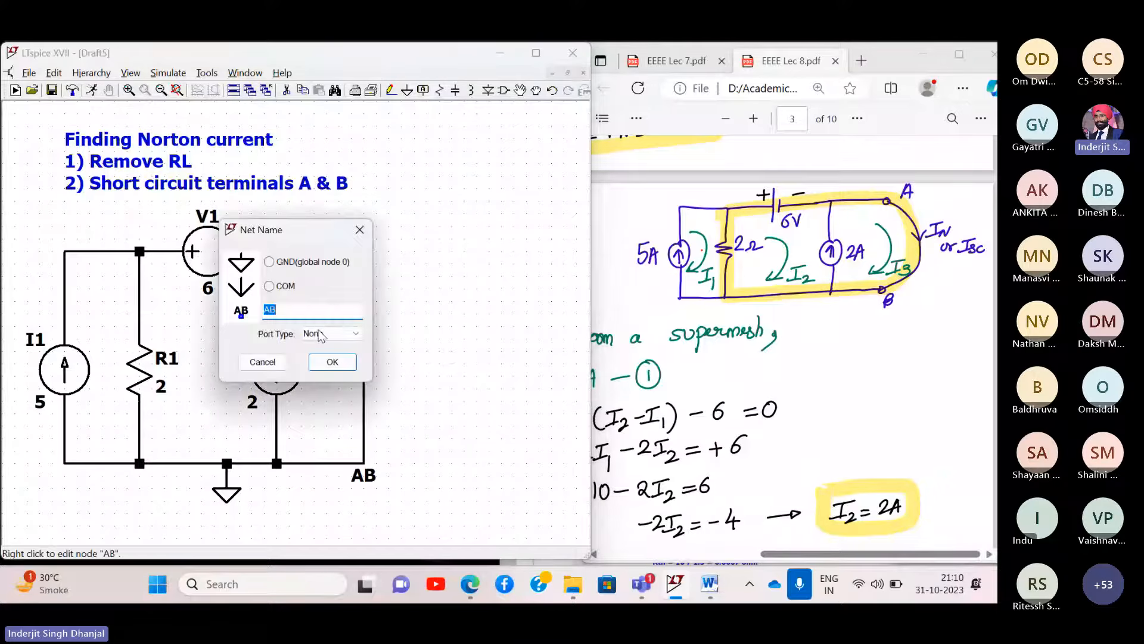
key("BackSpace")
type("B")
key("Return")
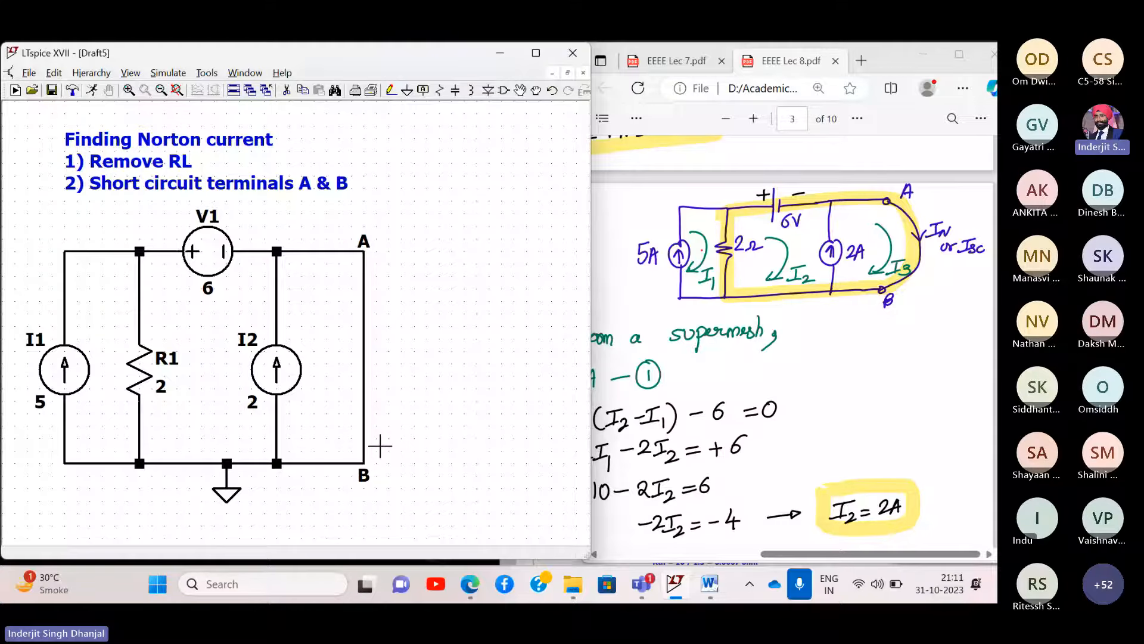
left_click(287, 90)
left_click(371, 353)
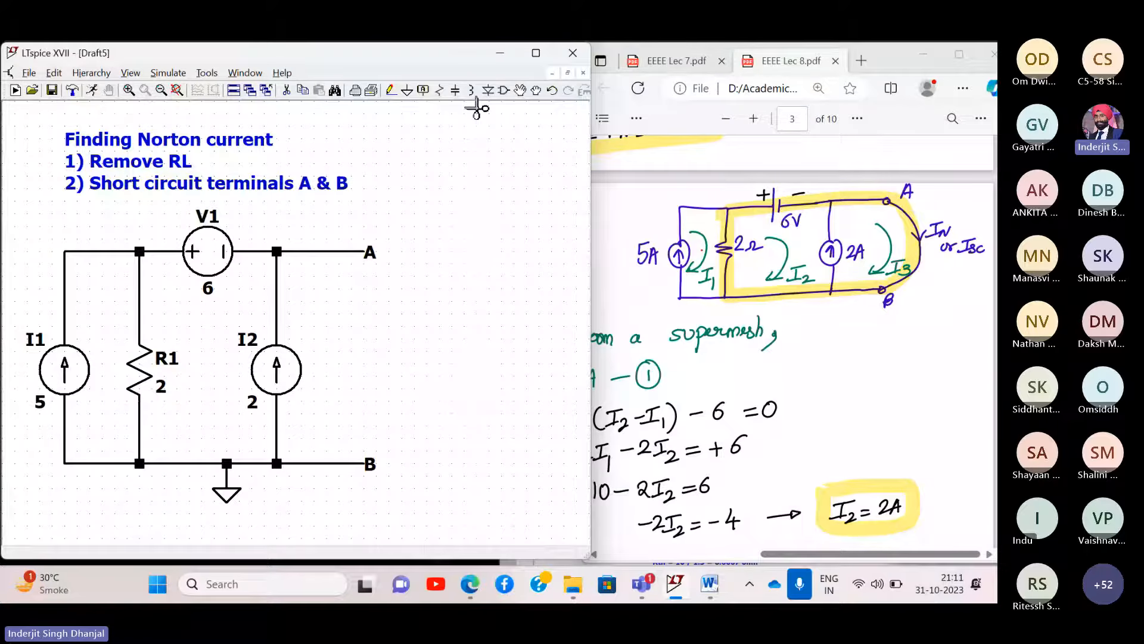
- Place a voltage source set to 0 V and rename it Vx
left_click(506, 91)
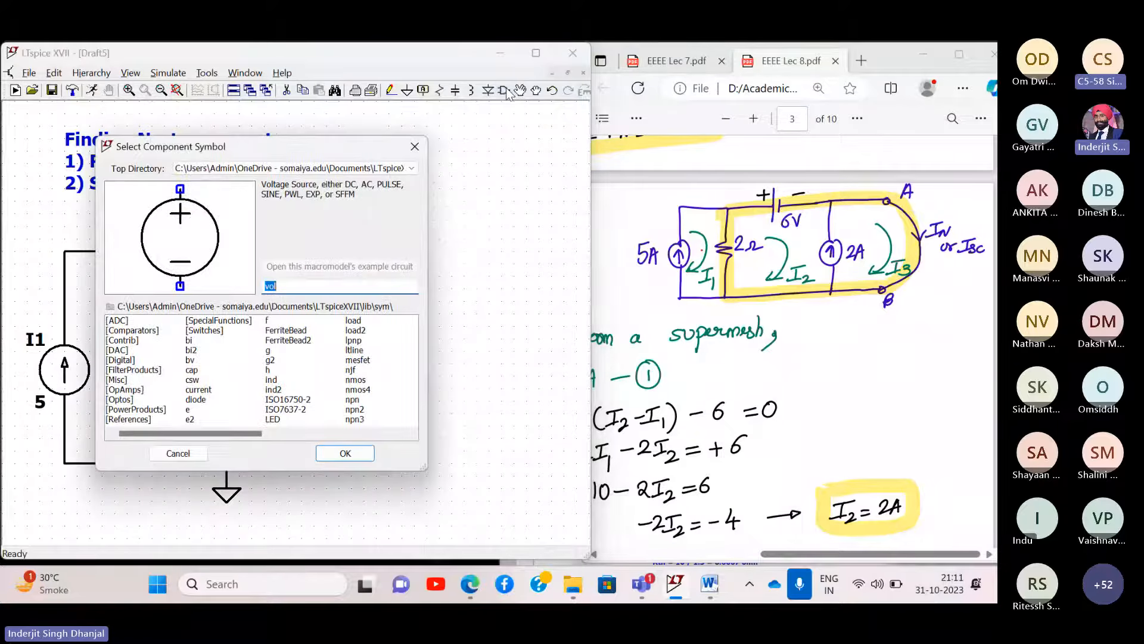
key("Return")
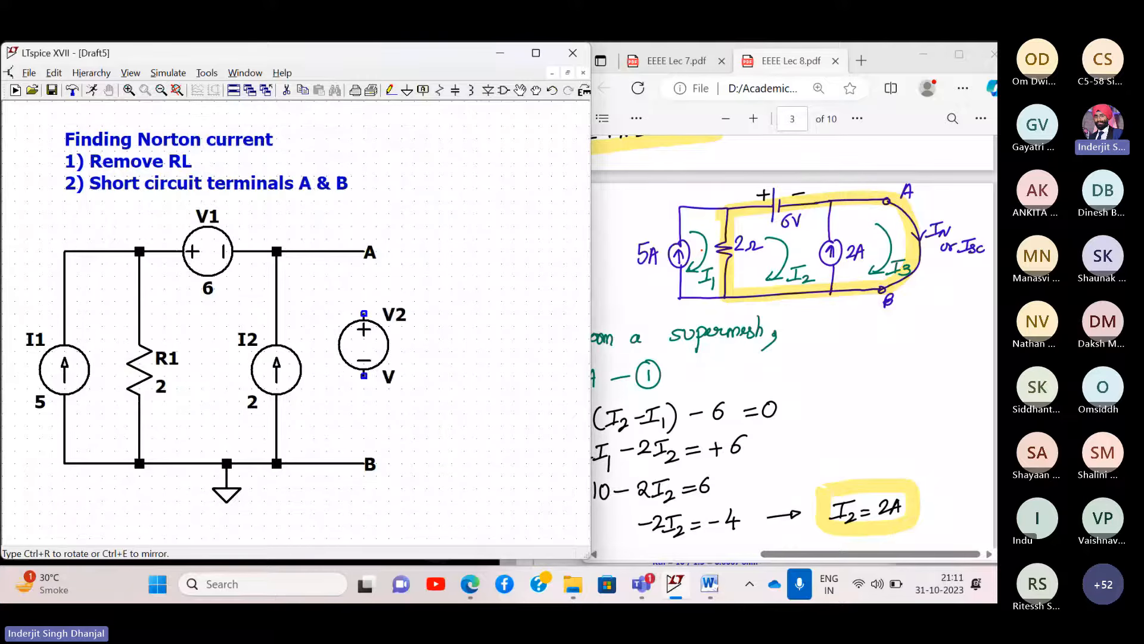
left_click(364, 344)
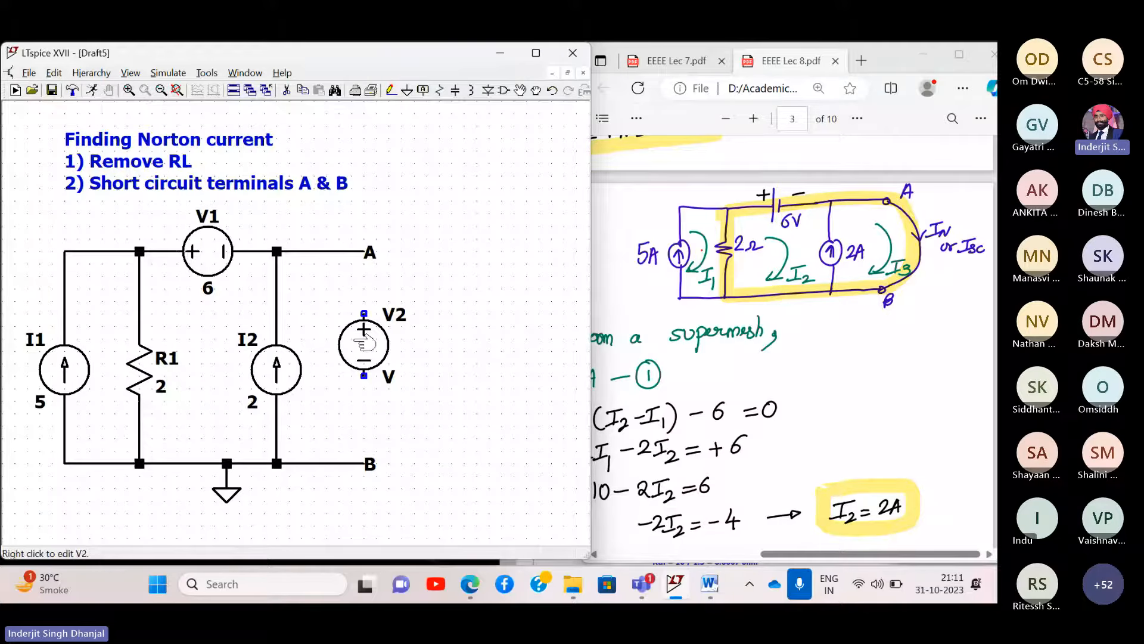
right_click(365, 345)
type("0")
key("Return")
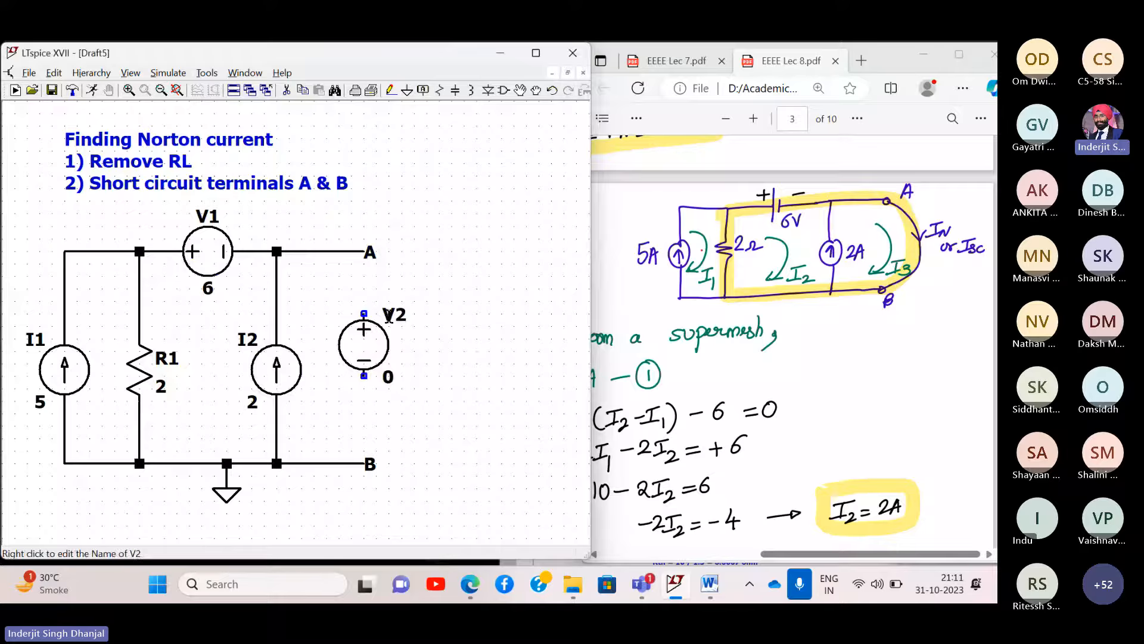
right_click(388, 314)
left_click(271, 345)
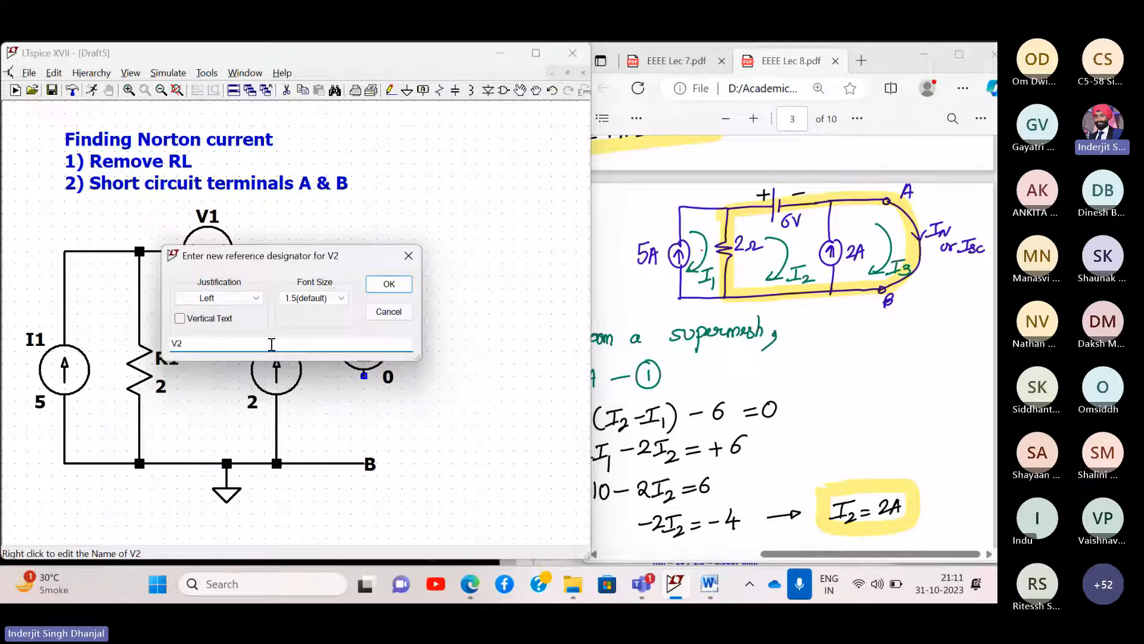
type("x")
key("Return")
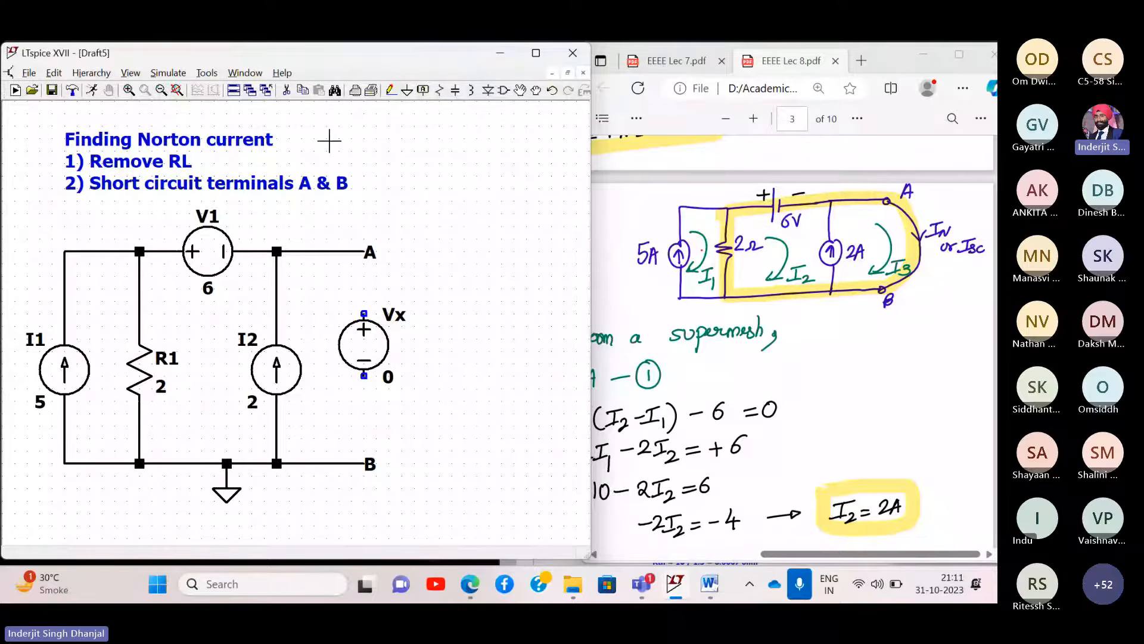
- Wire Vx from terminal A to terminal B
left_click(390, 90)
left_click(363, 251)
left_click(363, 313)
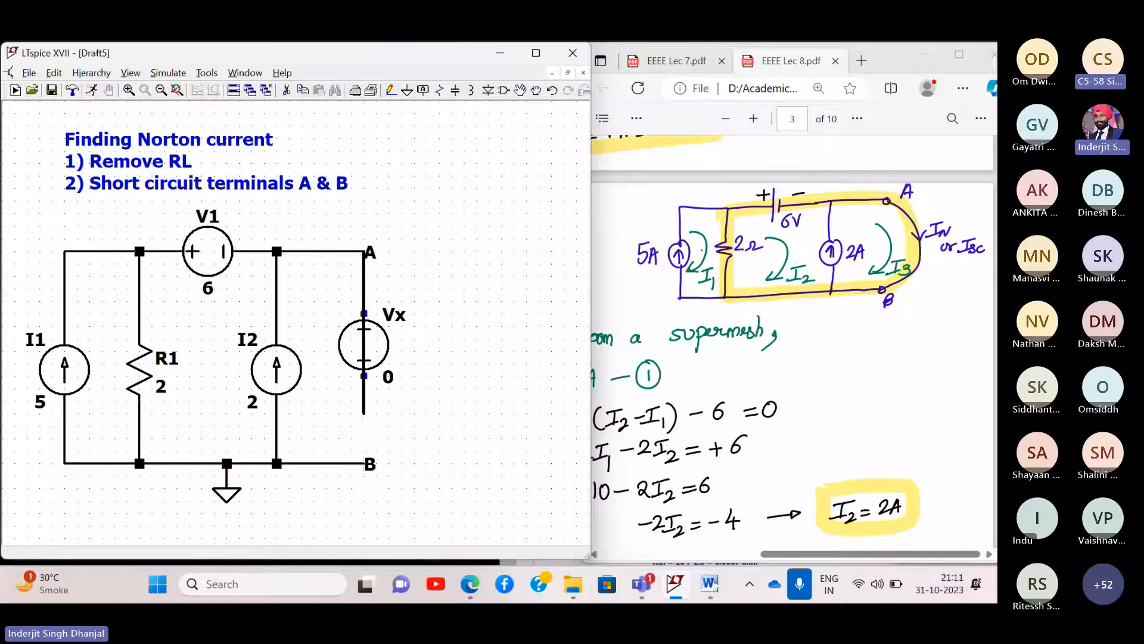
left_click(363, 376)
left_click(364, 463)
key("Escape")
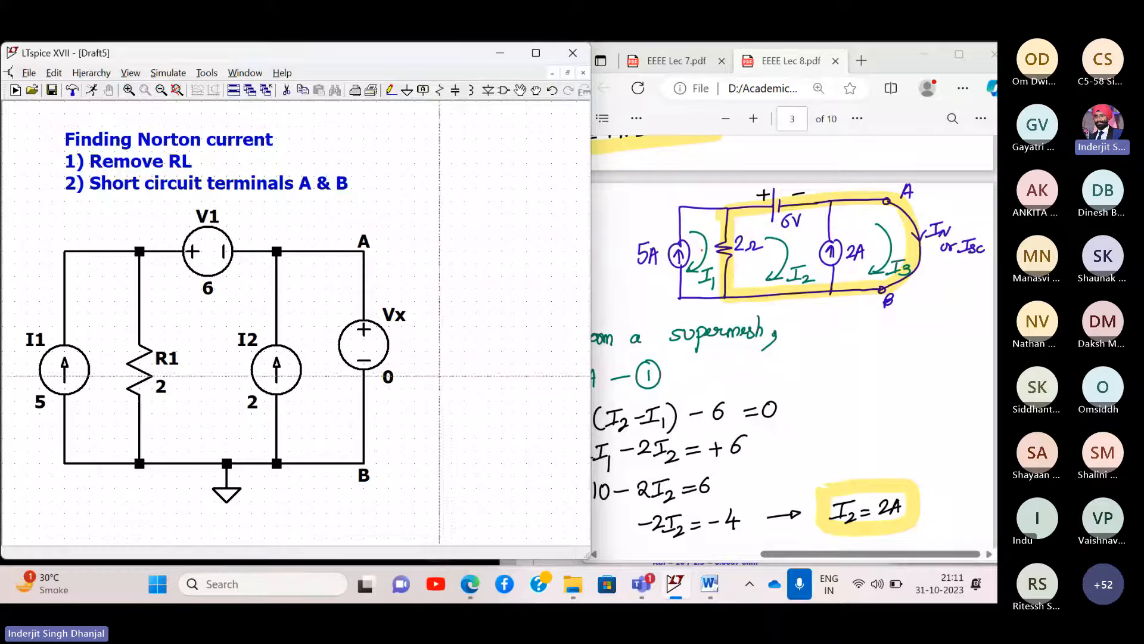
- Run a DC operating point (.op) simulation and highlight the I(Vx) = 4 result
left_click(169, 74)
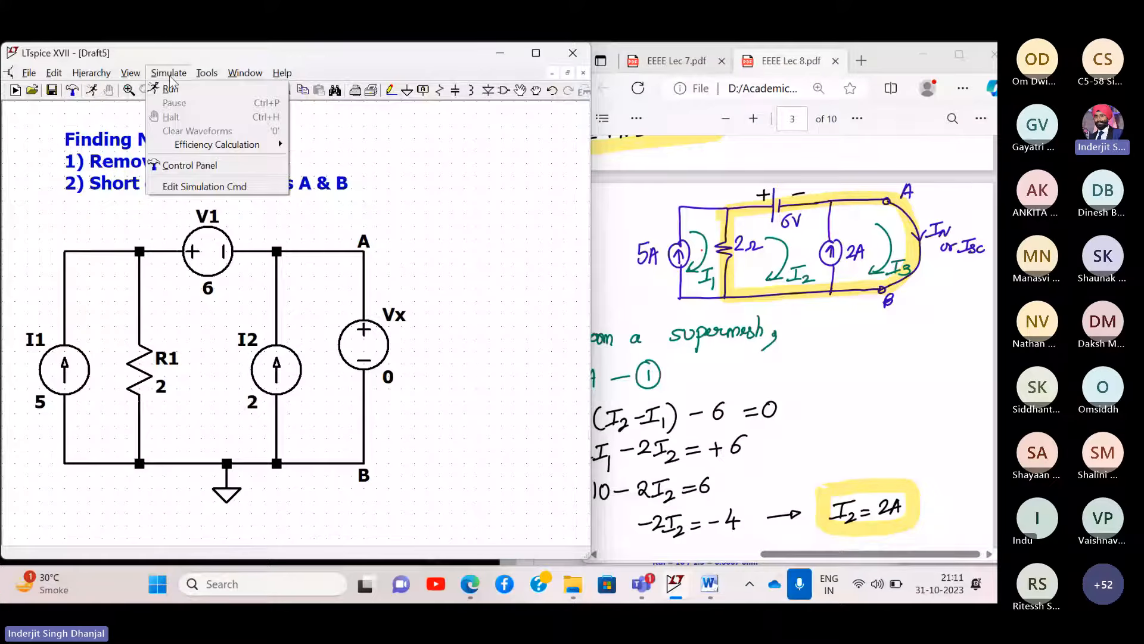
left_click(178, 89)
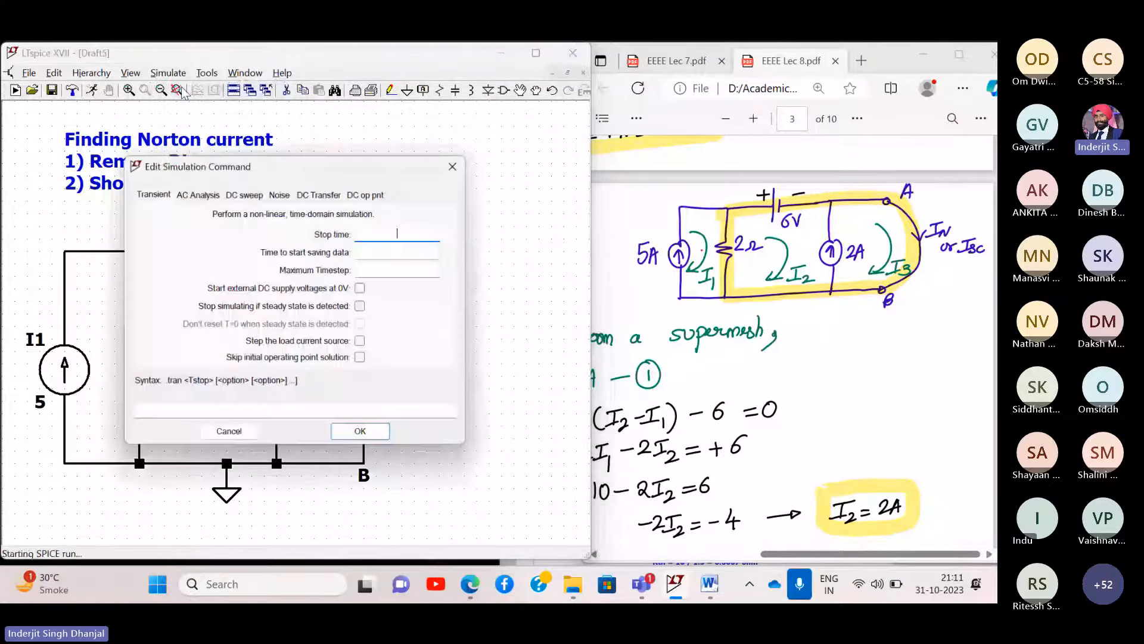
left_click(365, 195)
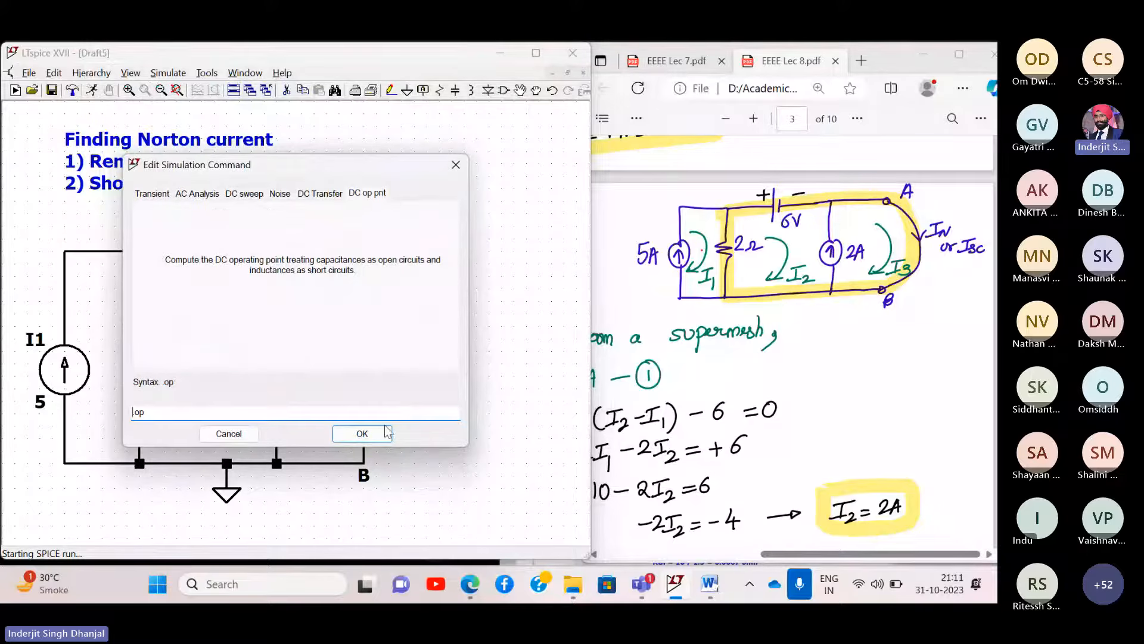
left_click(362, 434)
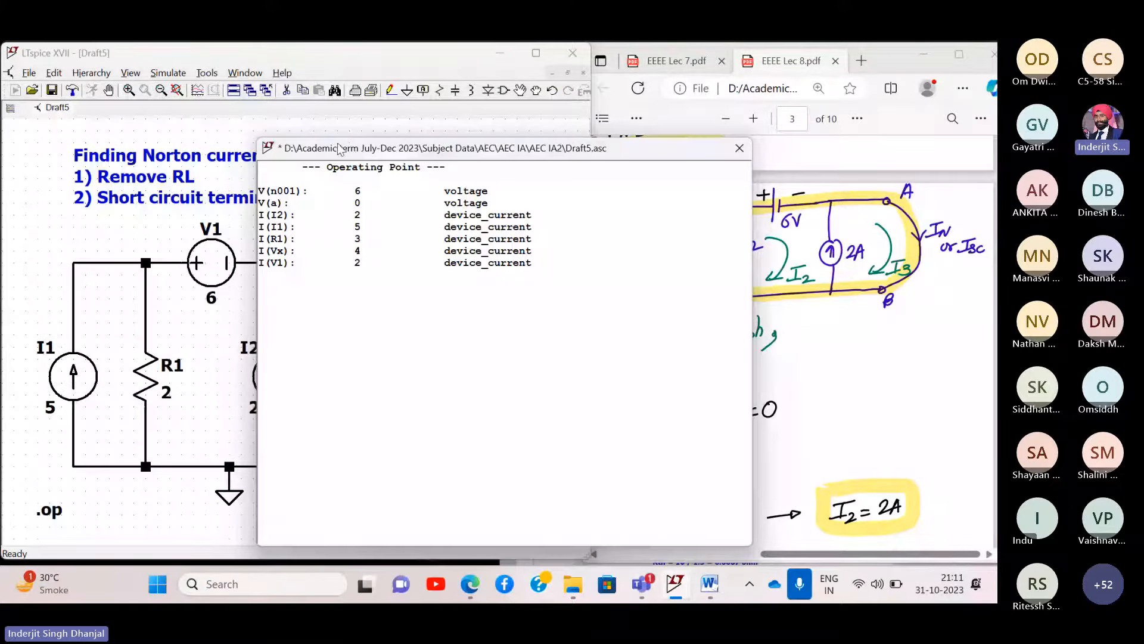
left_click_drag(346, 149, 516, 162)
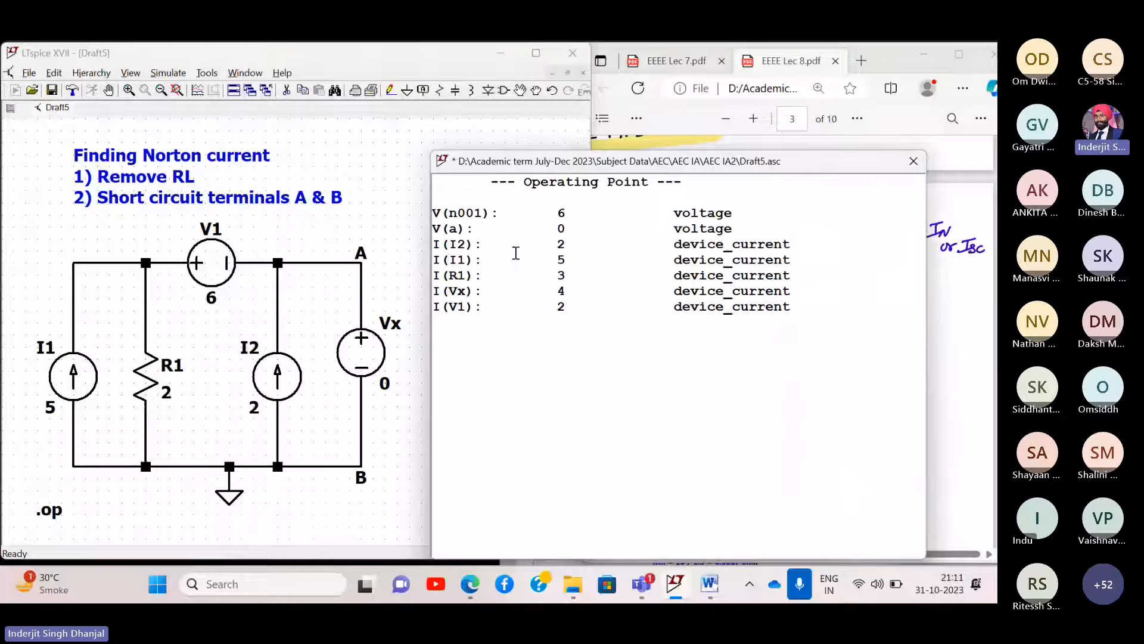
left_click_drag(805, 289, 437, 290)
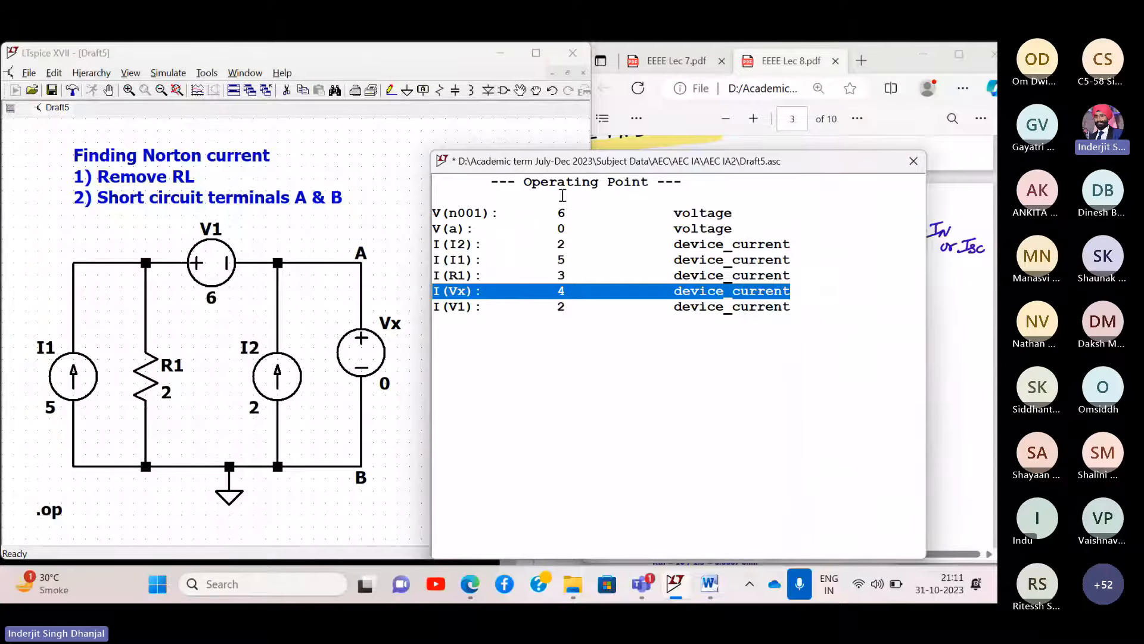
left_click_drag(629, 169, 221, 141)
- Scroll the PDF to the Norton equivalent circuit and close the Operating Point results
left_click(888, 378)
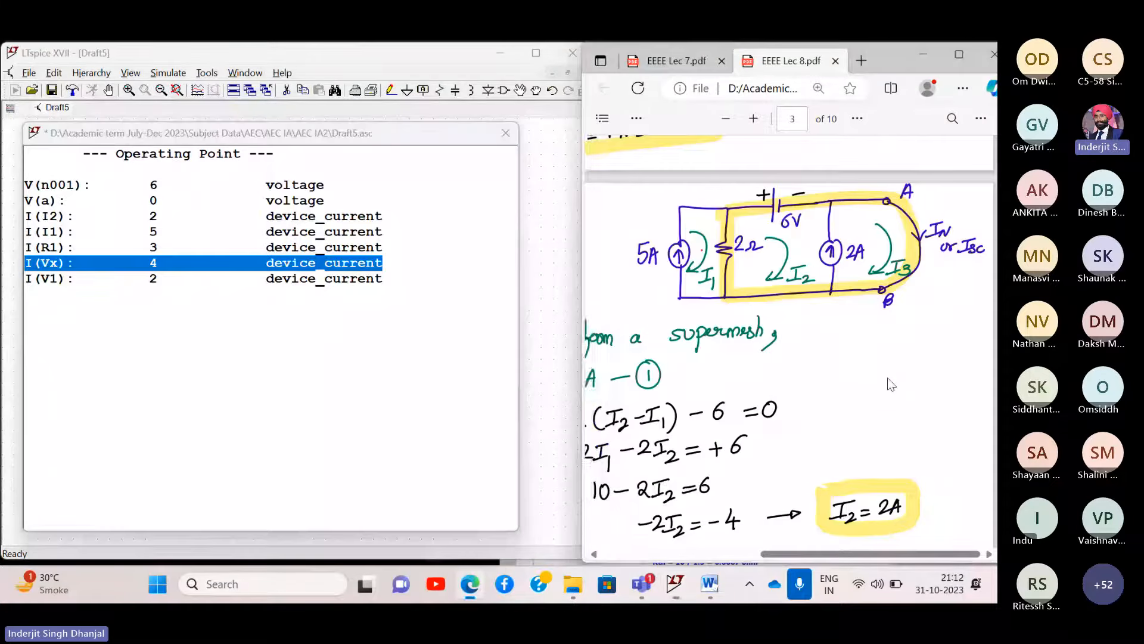
scroll(889, 378, "down", 5)
scroll(888, 378, "left", 2)
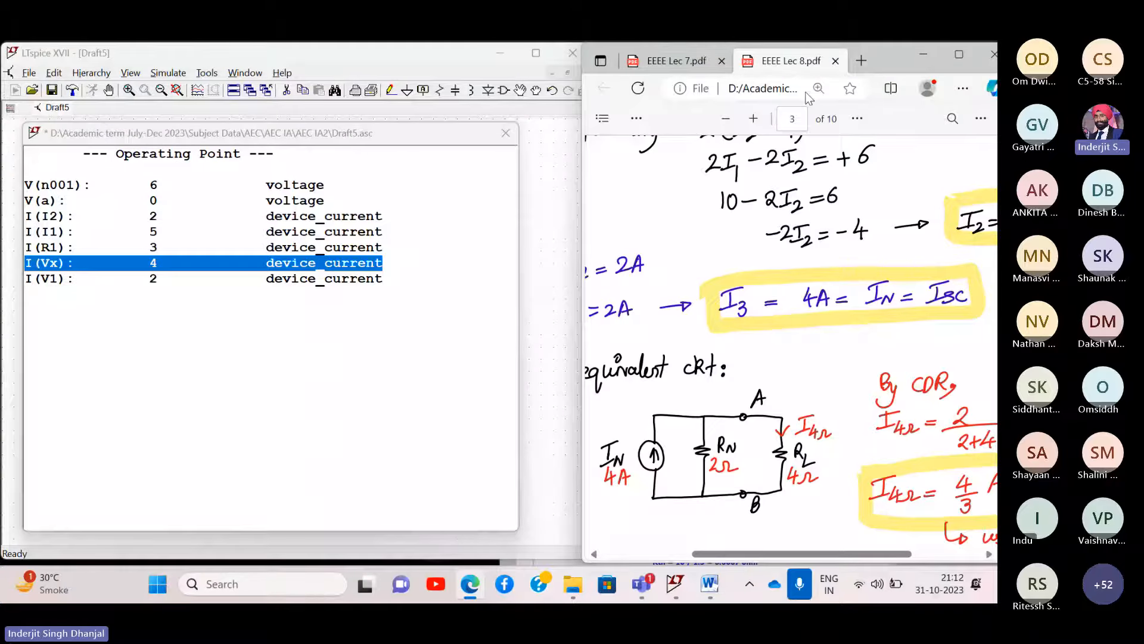
left_click(505, 137)
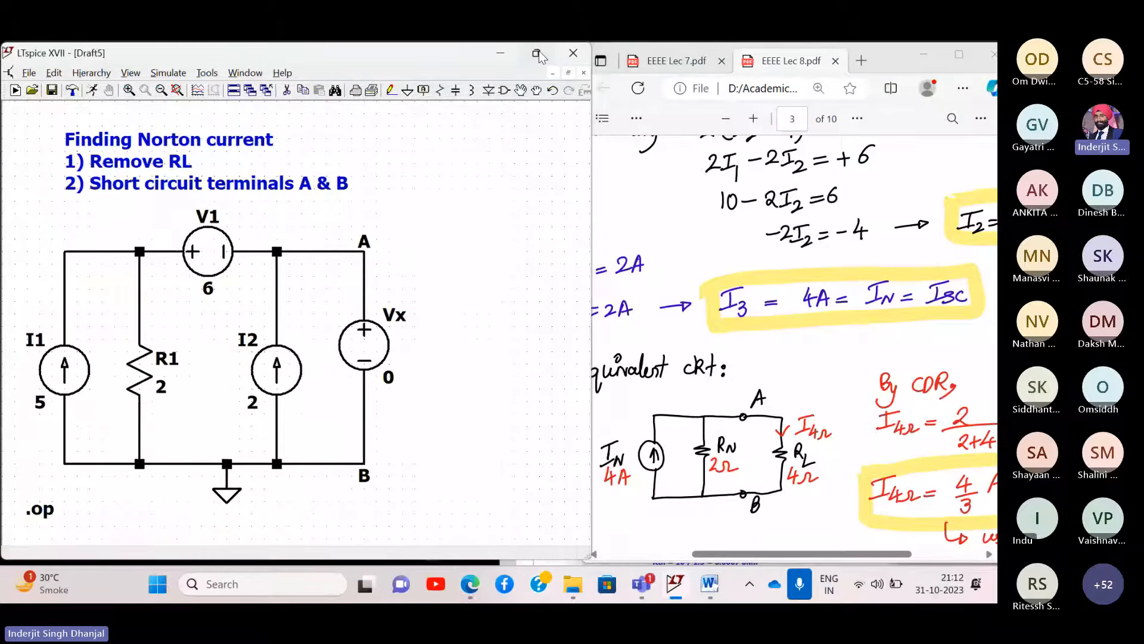
- Maximize LTspice and rerun the operating-point simulation to get I(Vx) = 4
left_click(536, 53)
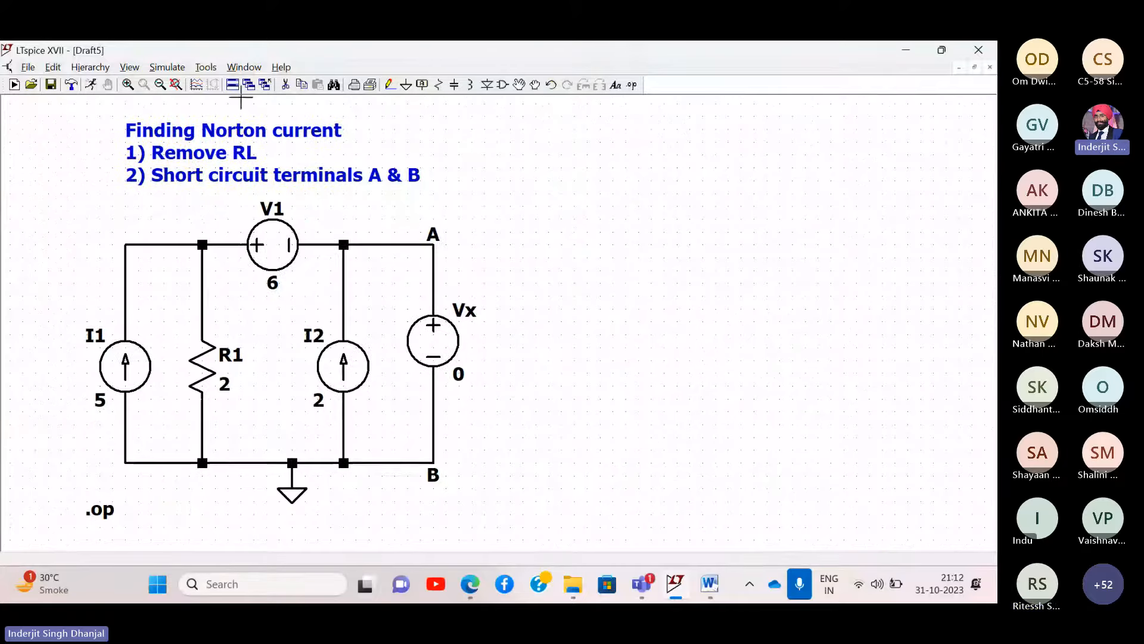
left_click(182, 69)
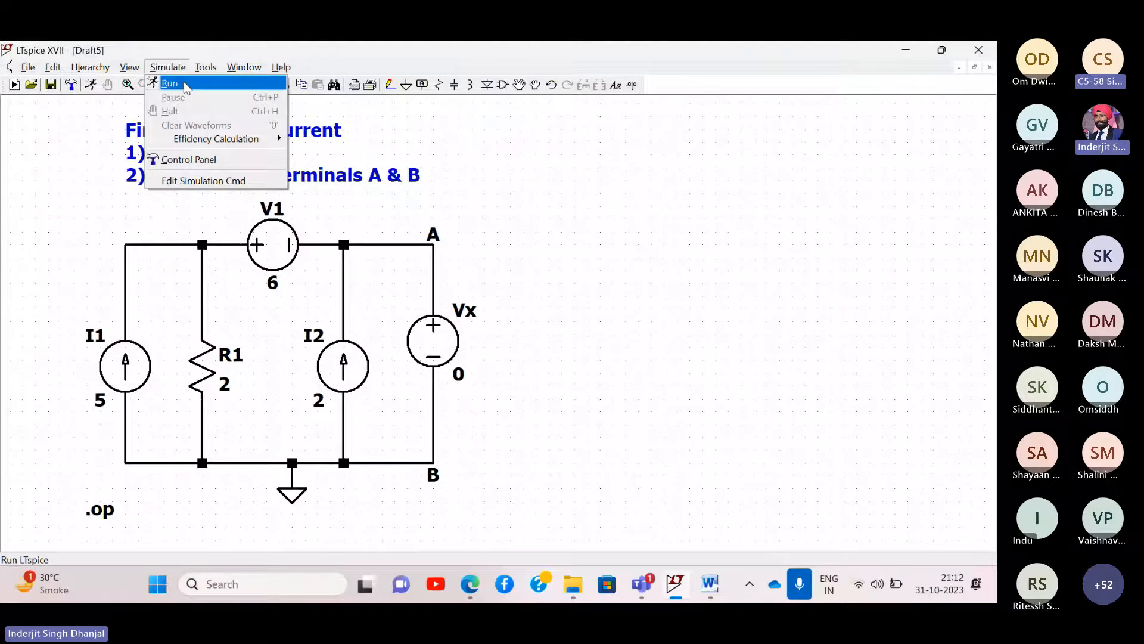
left_click(185, 85)
- Move the results beside the circuit, highlight the I(Vx) = 4 line, and start a screen capture
left_click_drag(403, 137, 894, 149)
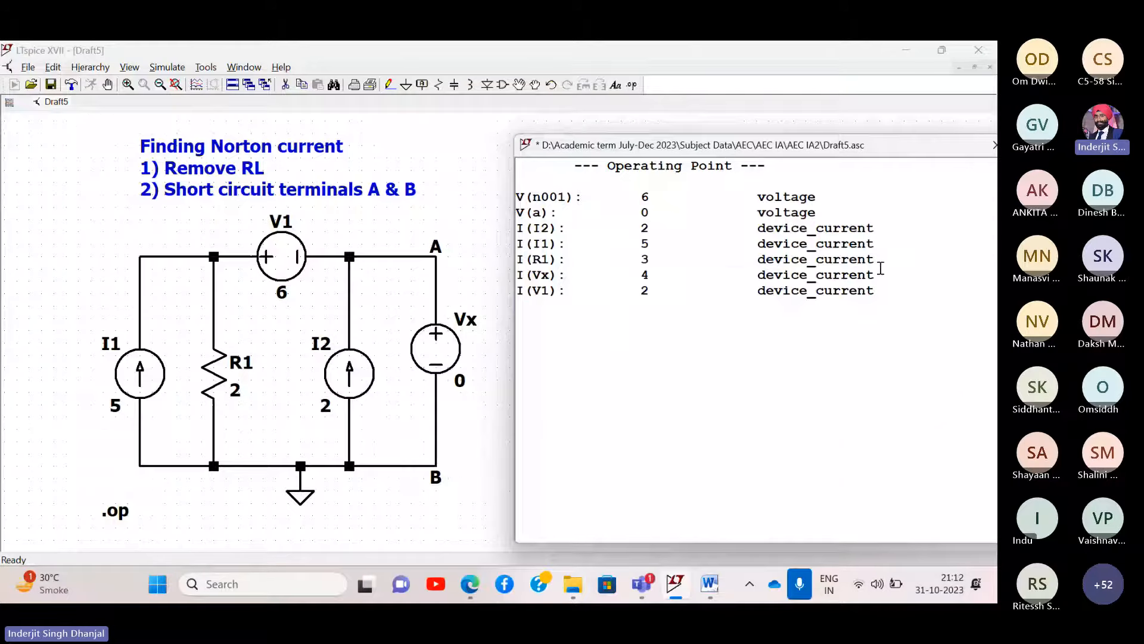
left_click_drag(881, 273, 475, 274)
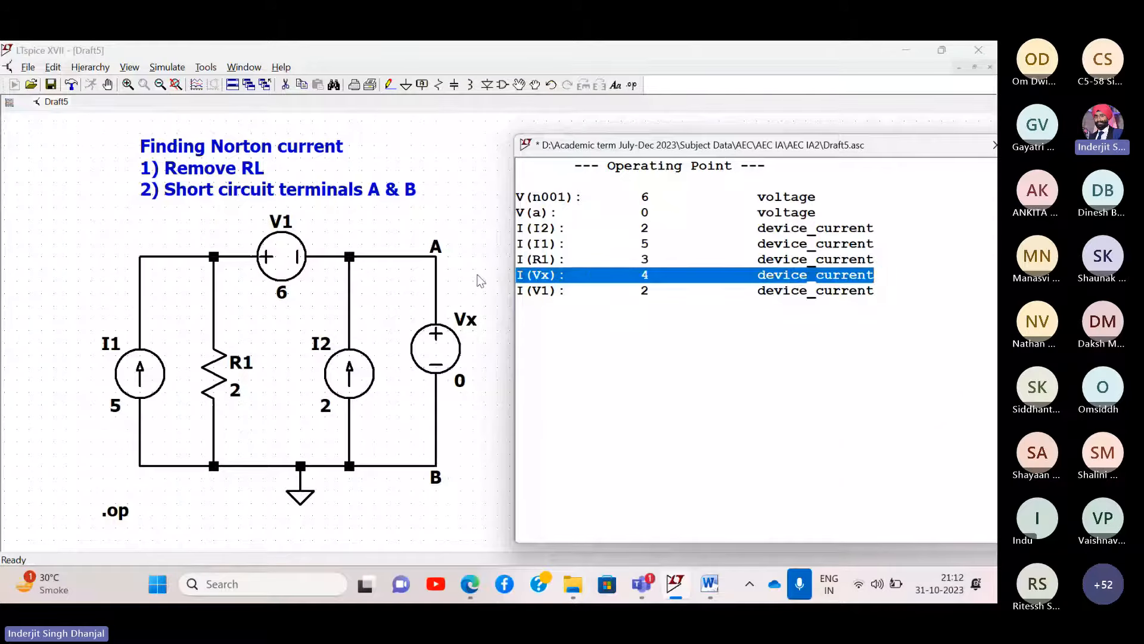
key("super+shift+s")
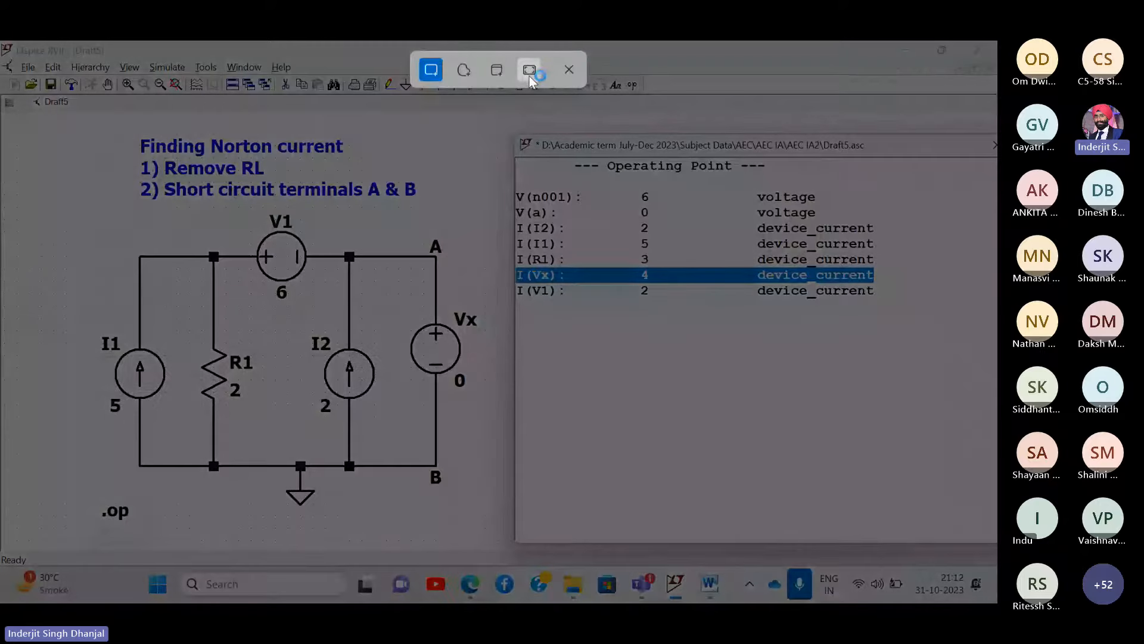
- Cancel the screen capture and close the operating point results window
left_click(576, 72)
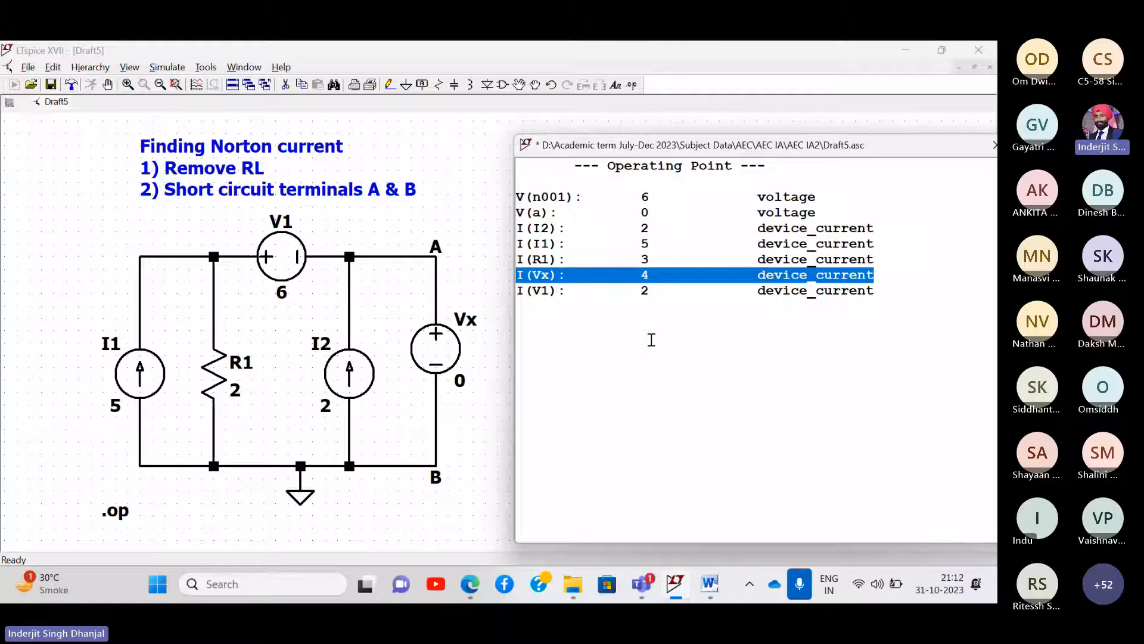
left_click_drag(920, 146, 800, 169)
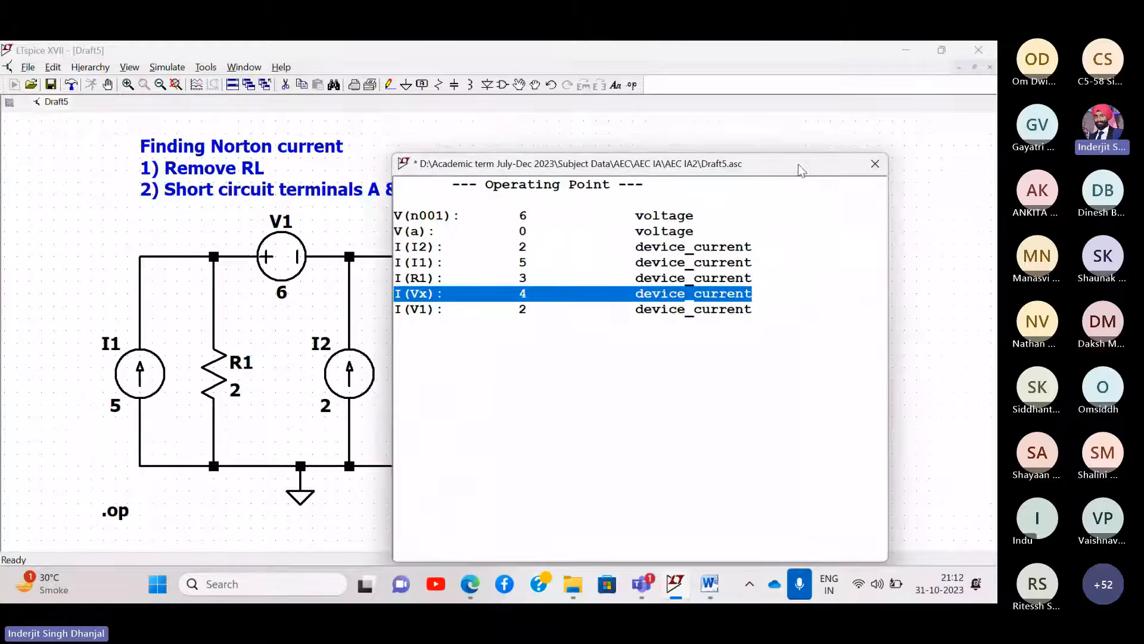
left_click(874, 164)
- Add a comment 'I(Vx): 4 device_current' below the circuit
right_click(180, 365)
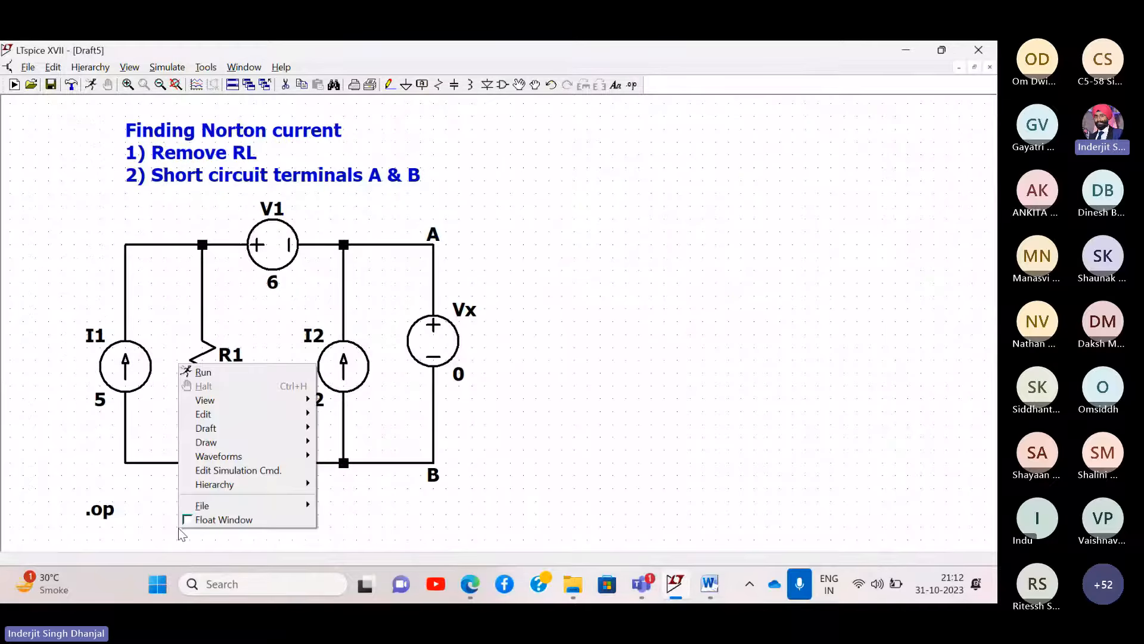
mouse_move(218, 430)
left_click(349, 480)
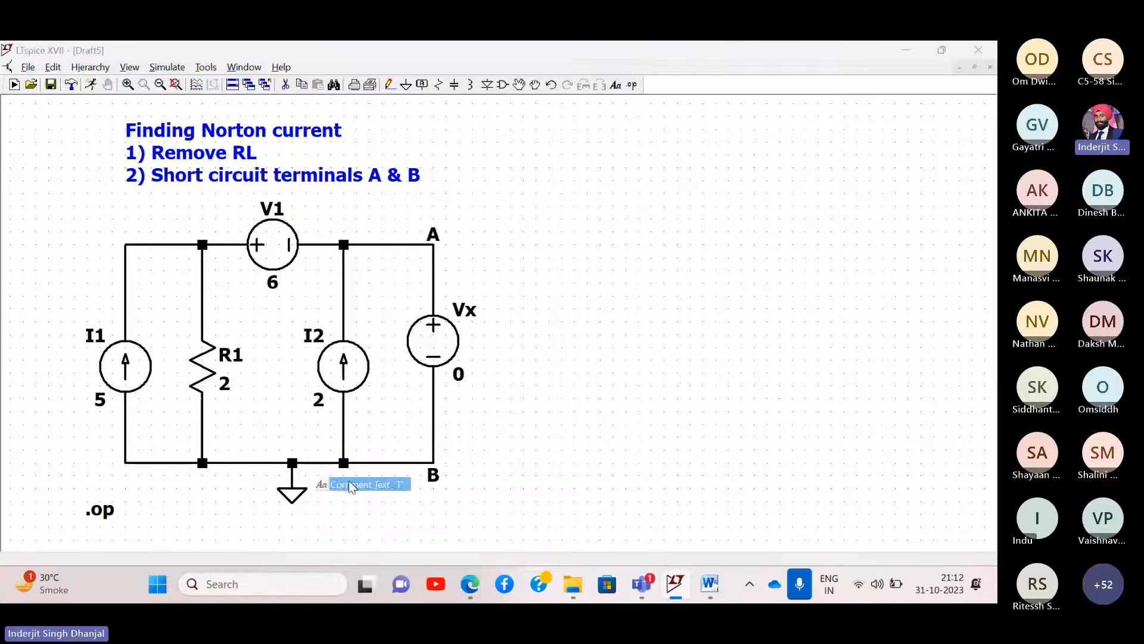
key("Return")
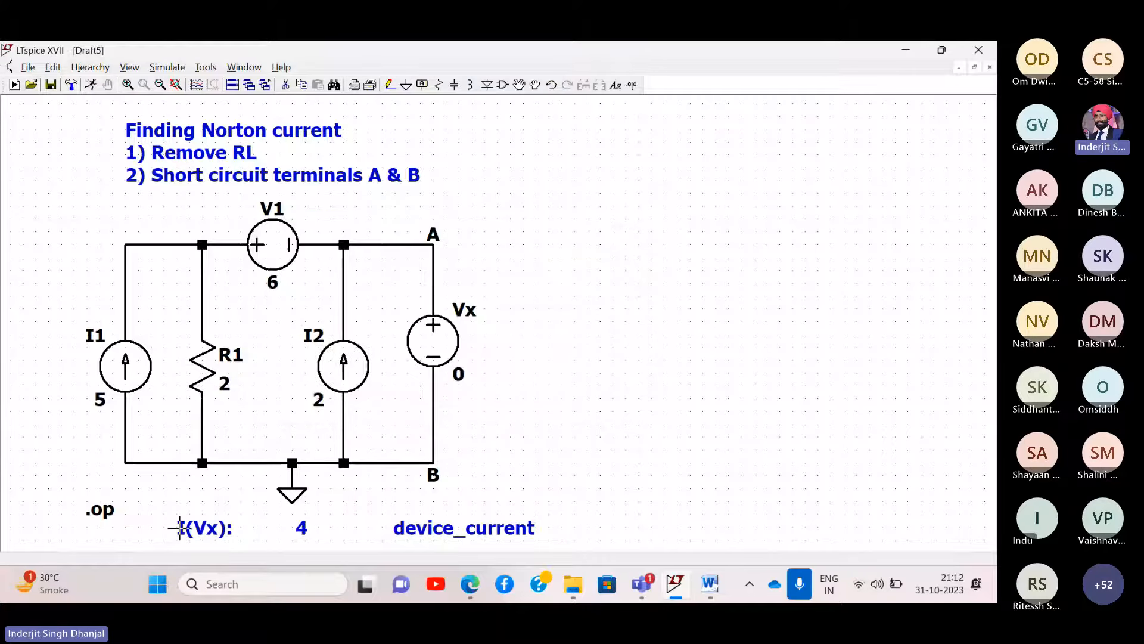
left_click(179, 527)
- Add a second comment line reading 'IN = ISC = 4A'
right_click(212, 524)
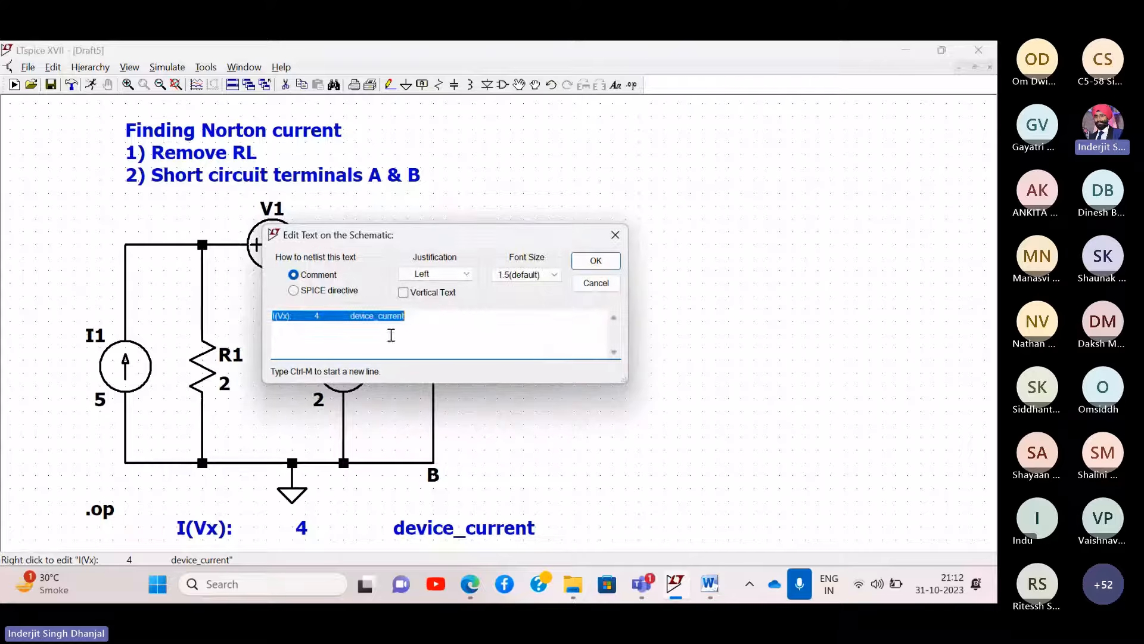
left_click(413, 320)
key("ctrl+m")
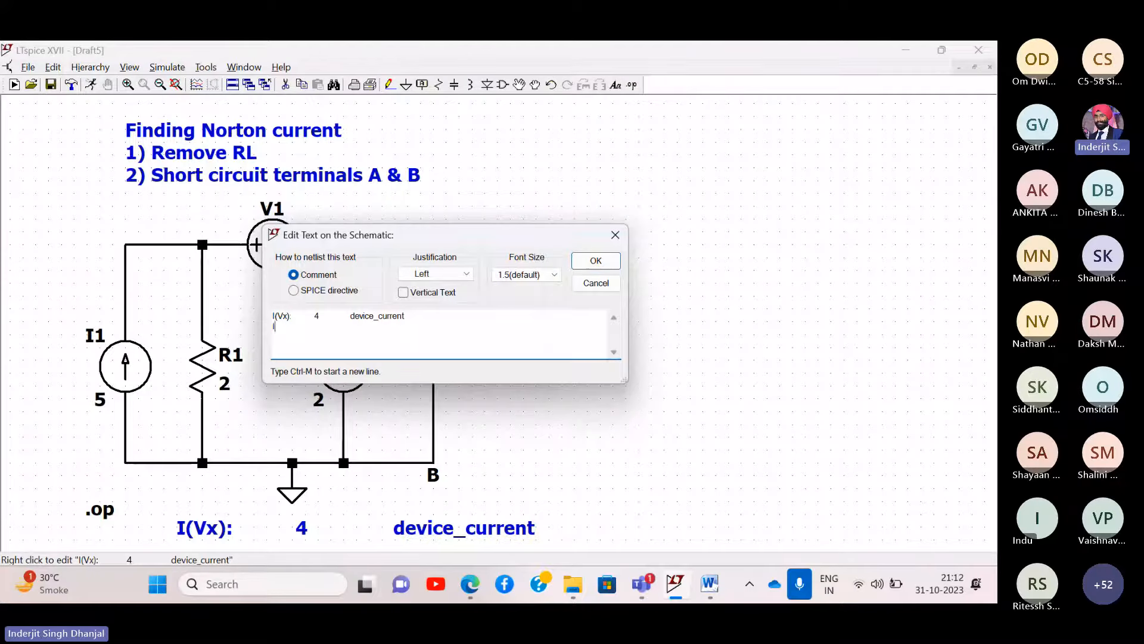
type("IN = ISC = 4A")
key("Return")
left_click_drag(550, 369, 519, 355)
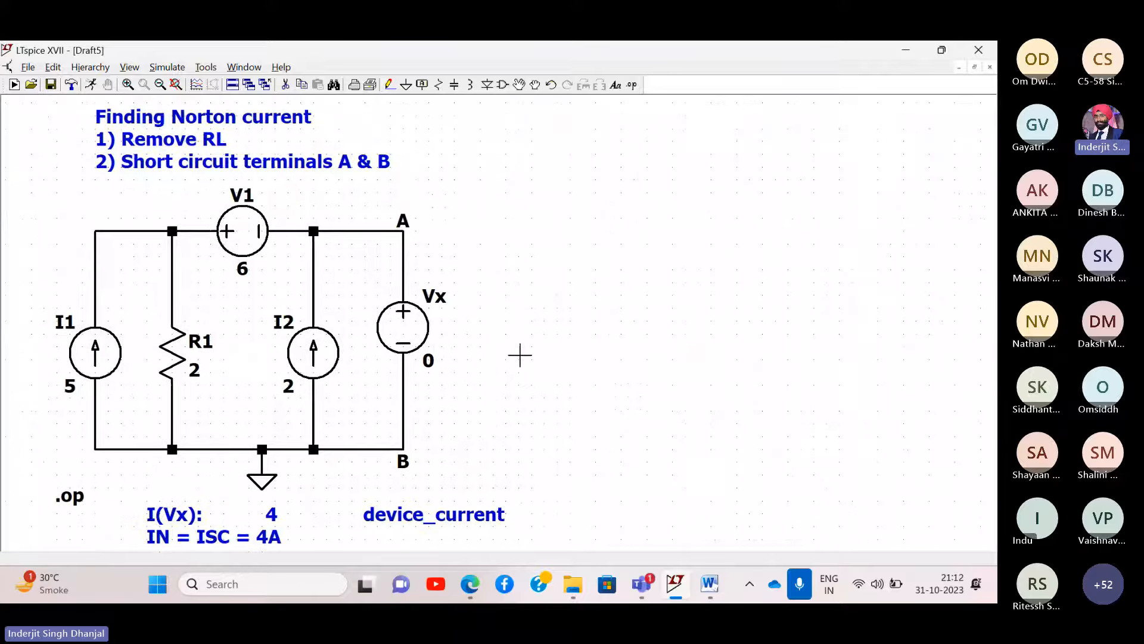
- Rerun the simulation and show the enlarged I(Vx) = 4 result beside the annotated schematic
left_click(173, 70)
left_click(173, 83)
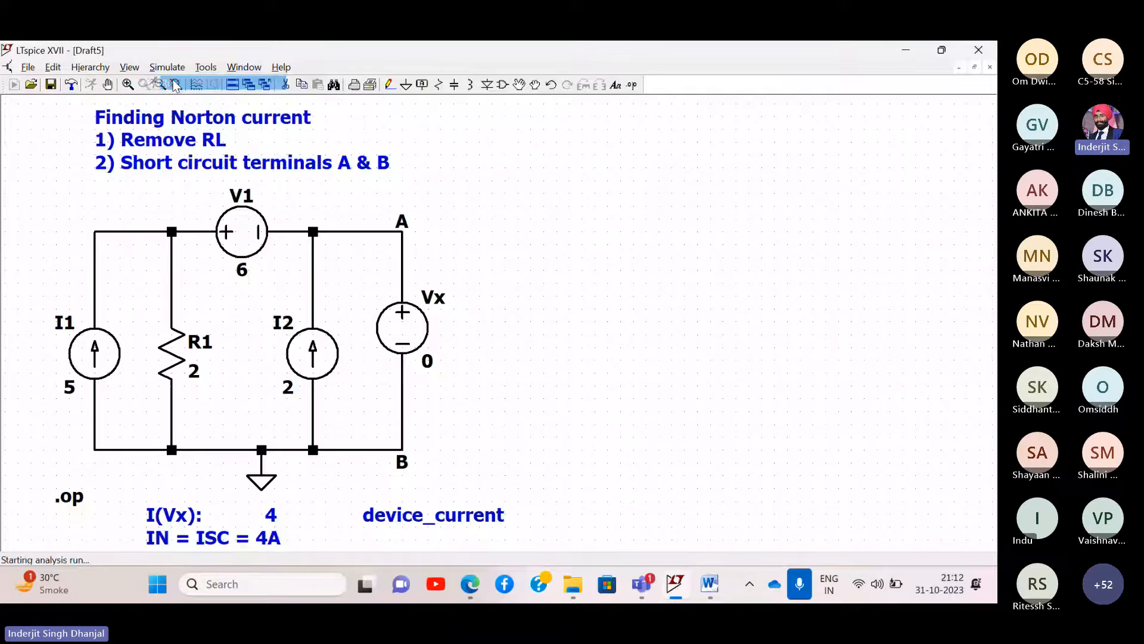
left_click_drag(471, 168, 603, 148)
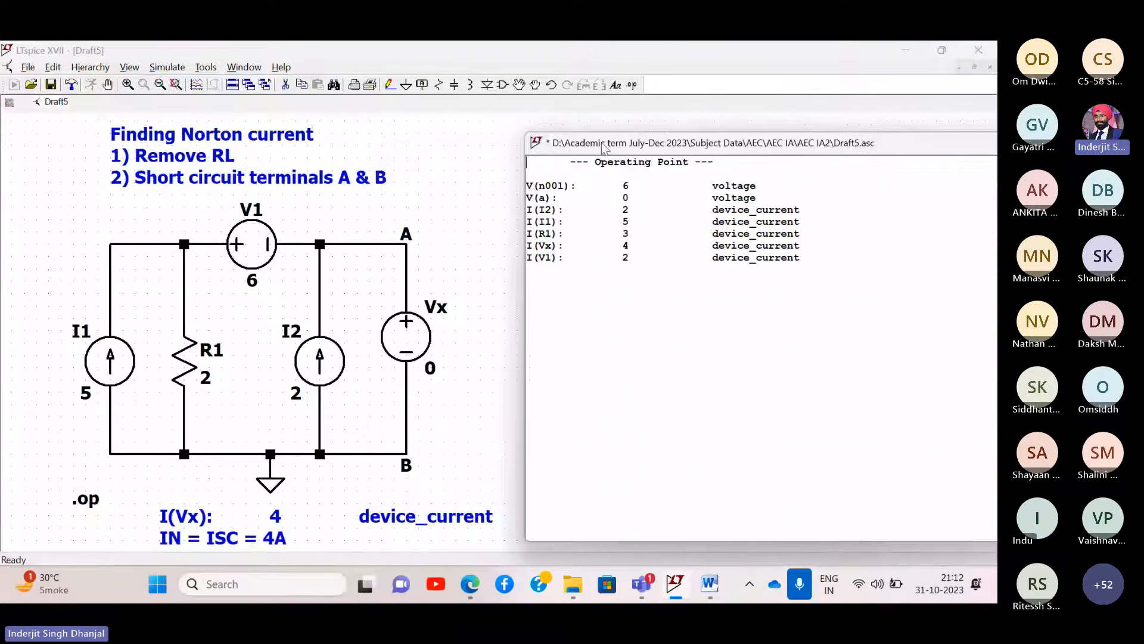
scroll(625, 286, "up", 3)
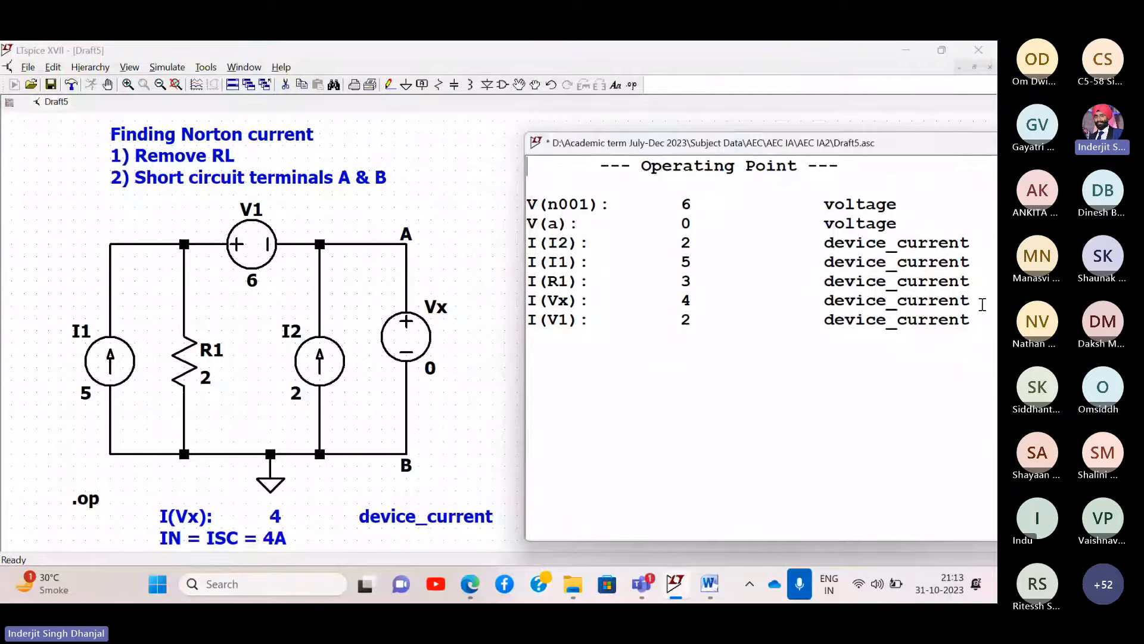
left_click_drag(981, 301, 528, 307)
- Take a full-screen screenshot and switch to the Word report
key("super+shift+s")
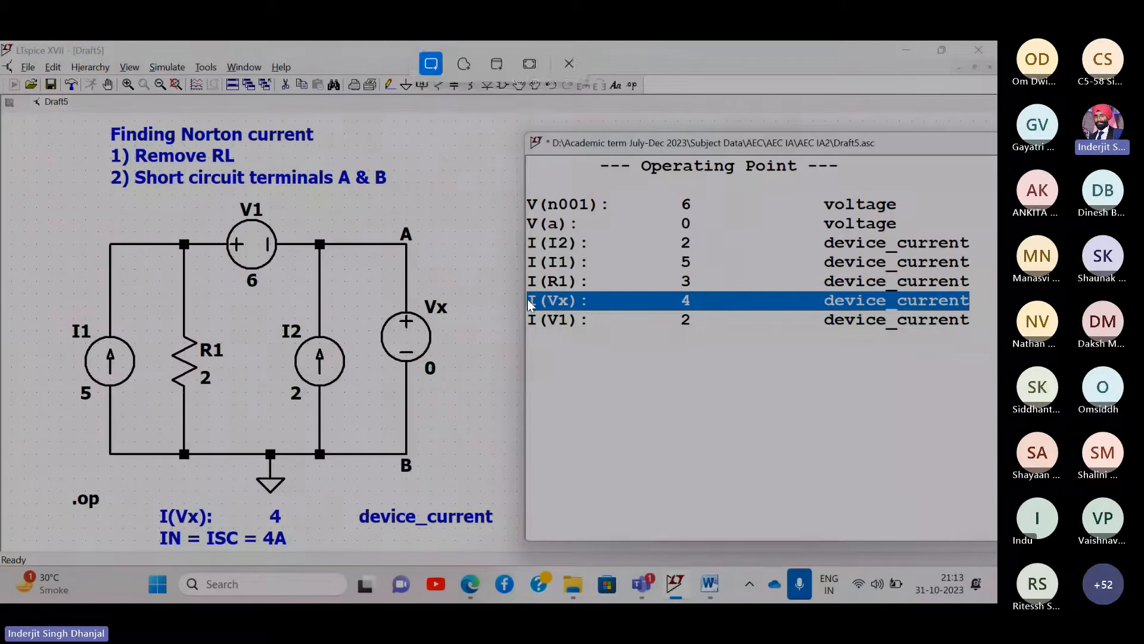
left_click(529, 70)
mouse_move(714, 585)
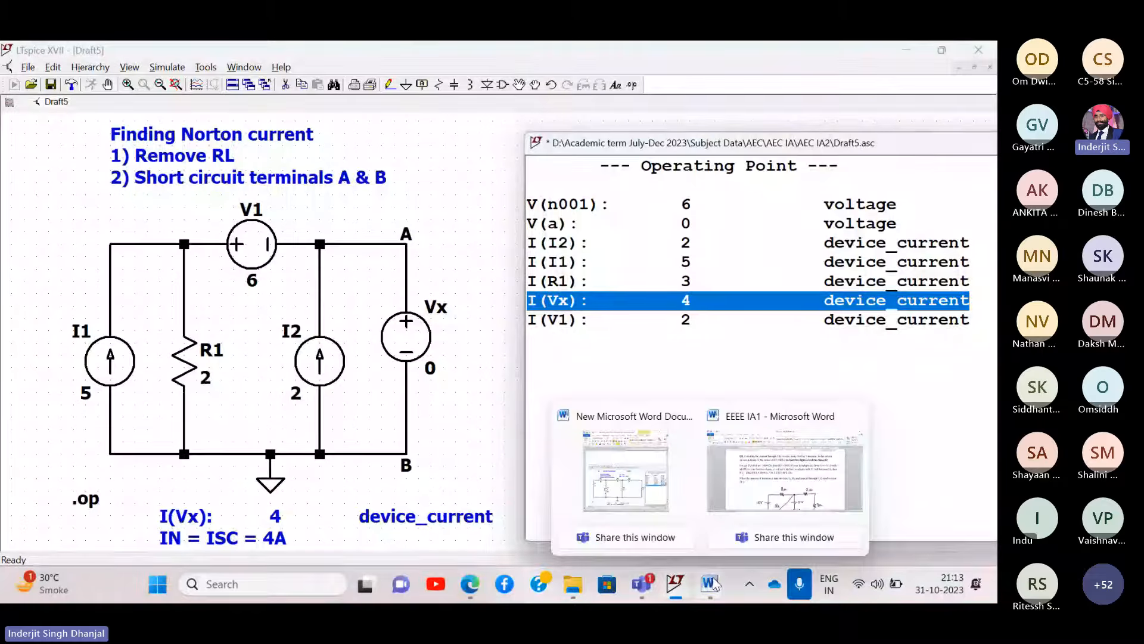
left_click(638, 486)
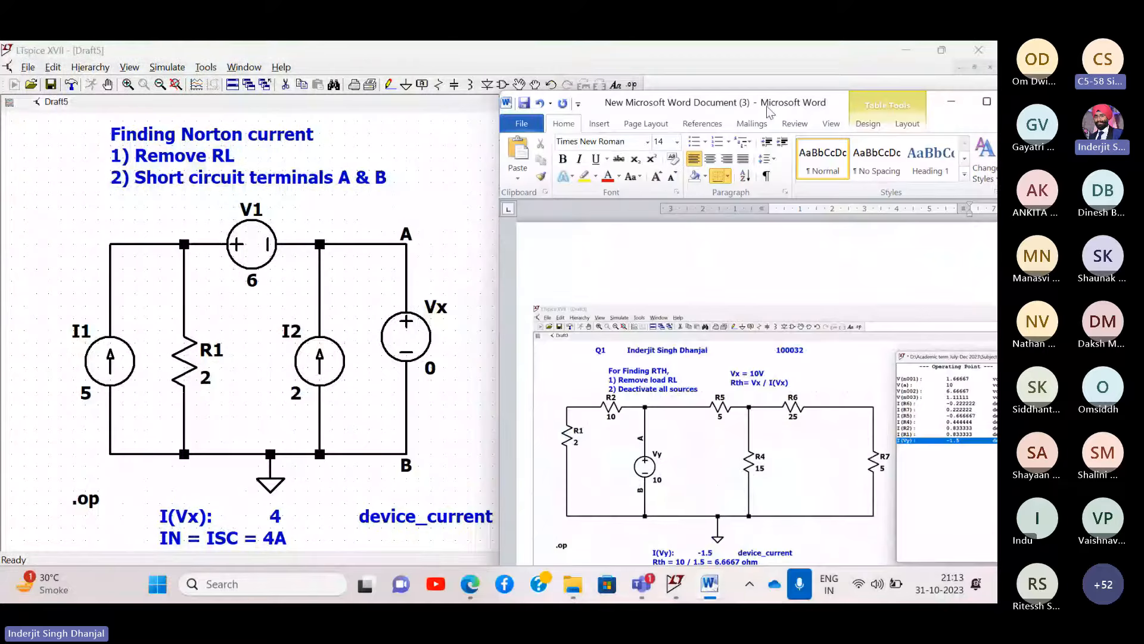
- Maximize Word and paste the LTspice Norton-current screenshot below the Thevenin results table
double_click(769, 109)
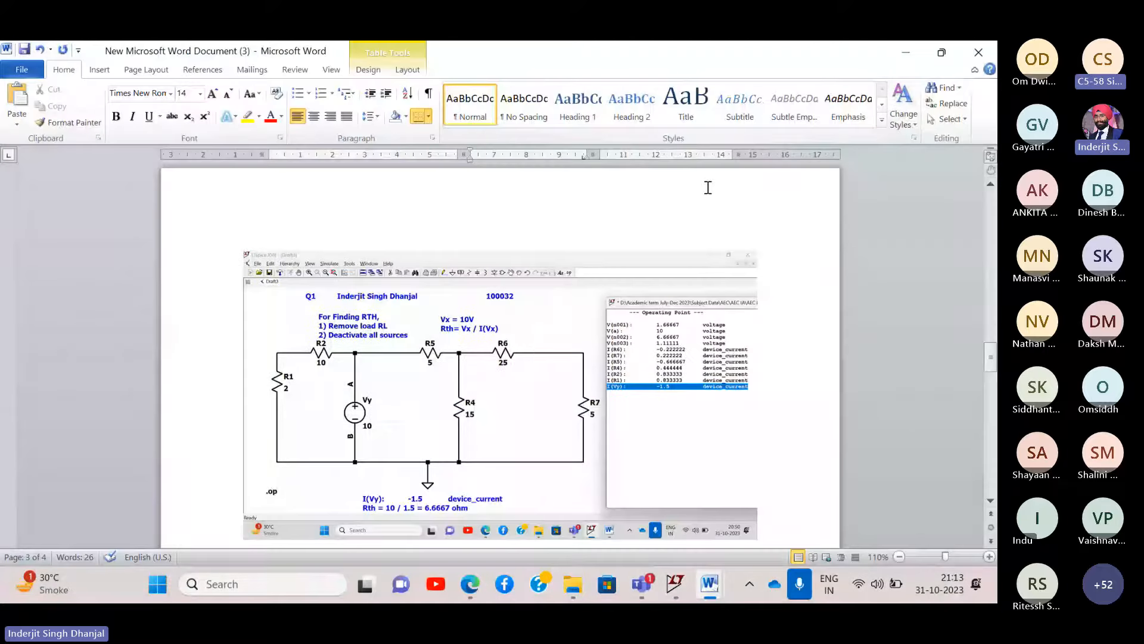
scroll(708, 186, "down", 10)
scroll(440, 395, "up", 2)
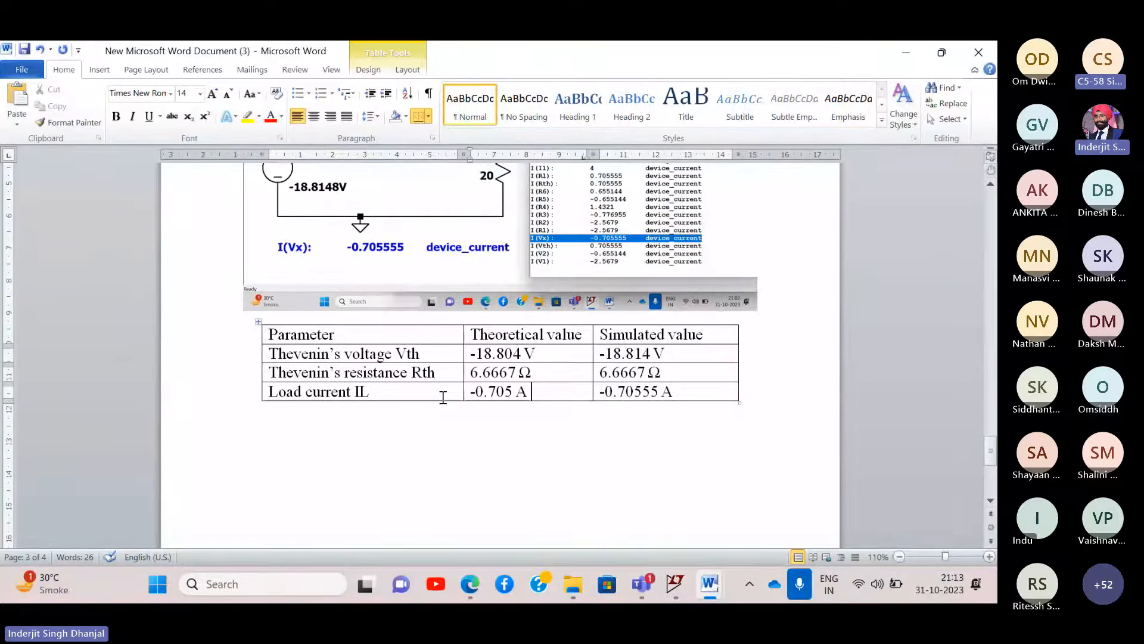
left_click(422, 437)
scroll(422, 437, "down", 3)
key("ctrl+v")
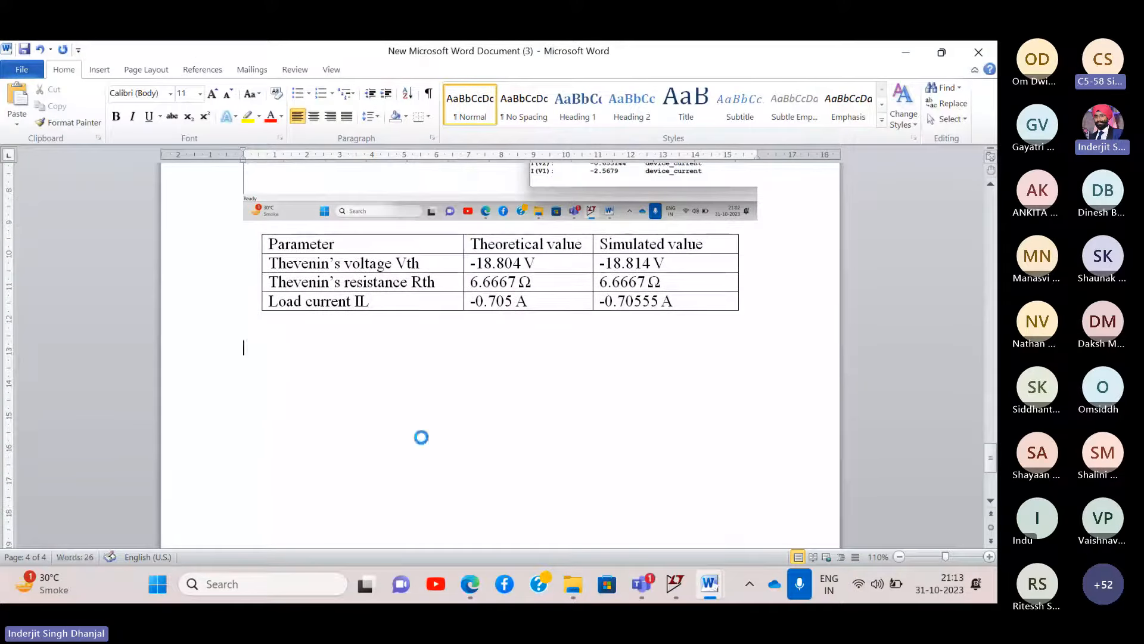
- Select the pasted screenshot, briefly minimize Word, then bring the report back
left_click(574, 349)
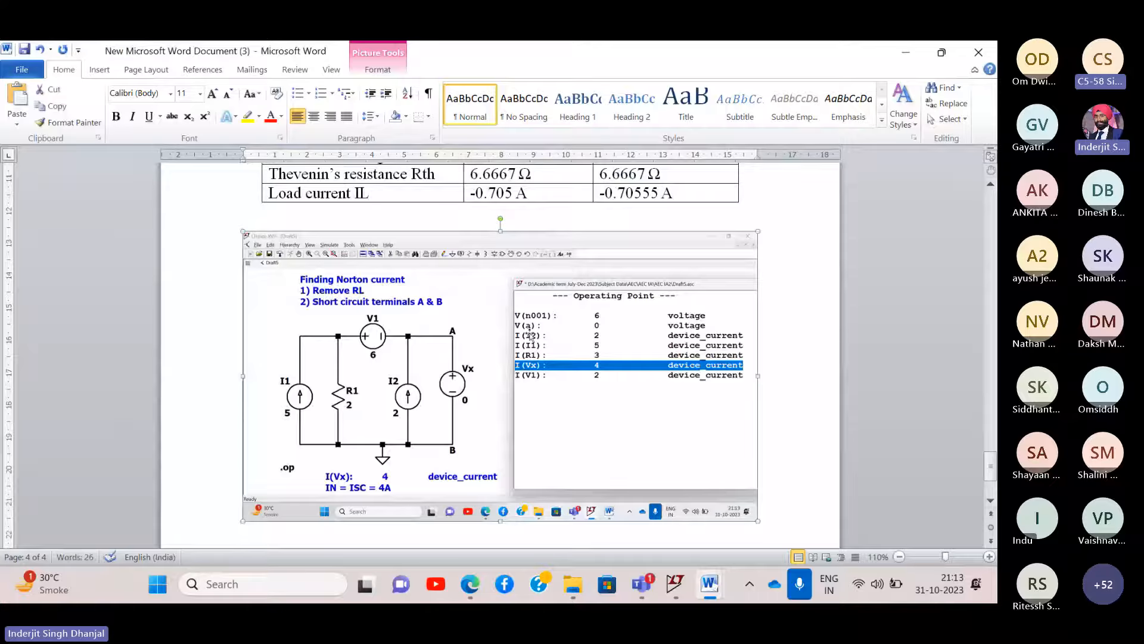
scroll(530, 336, "up", 5)
scroll(530, 337, "down", 5)
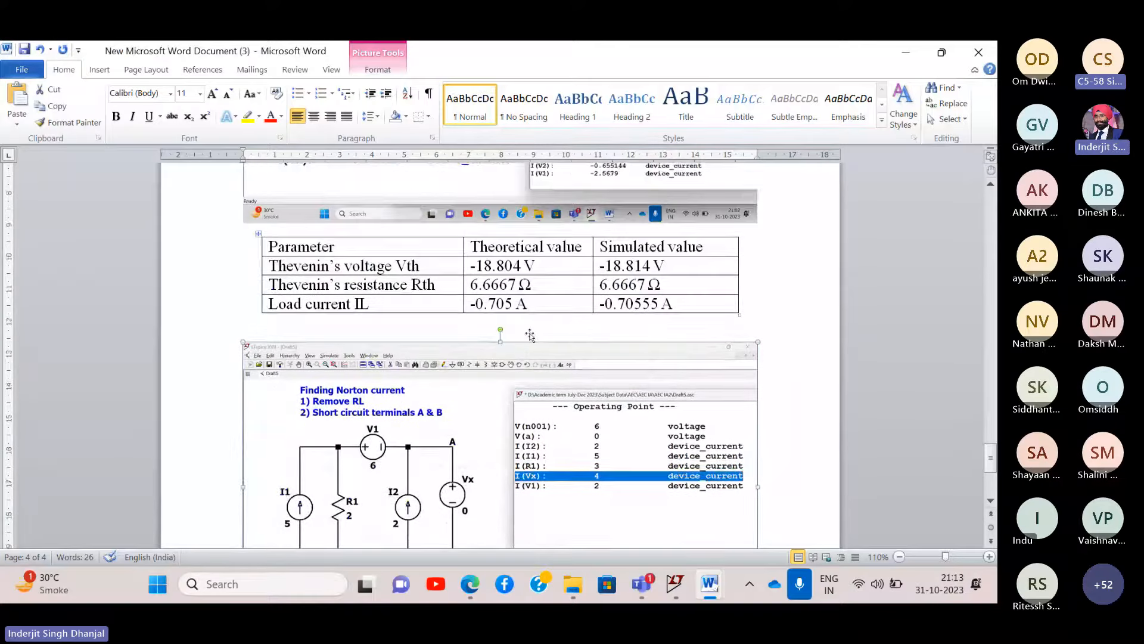
left_click(906, 52)
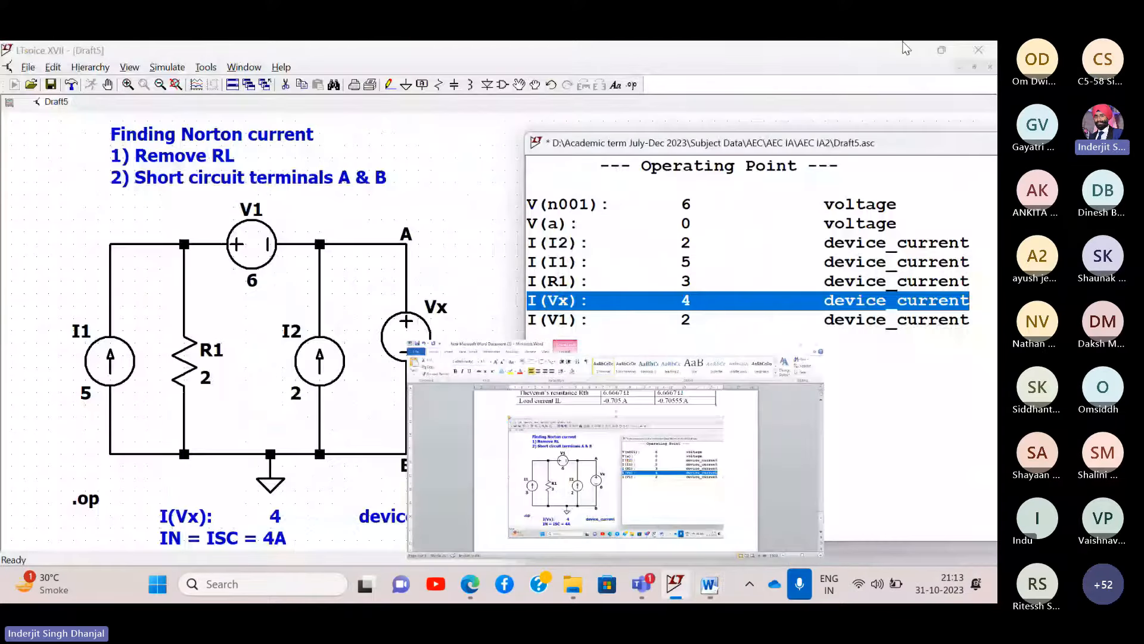
mouse_move(709, 583)
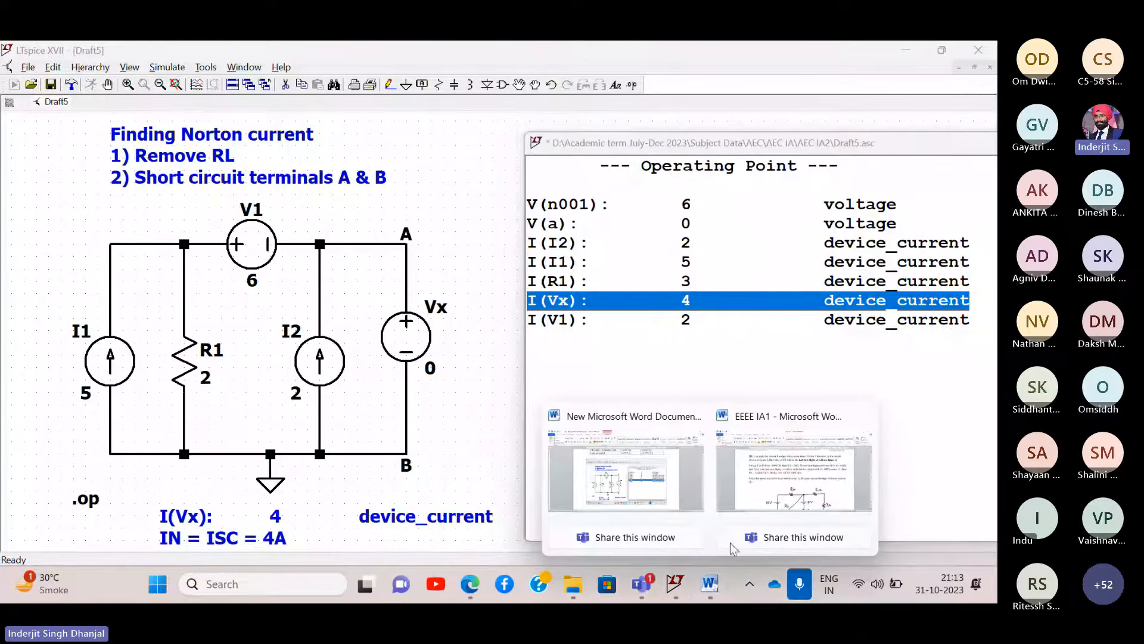
mouse_move(786, 480)
left_click(608, 459)
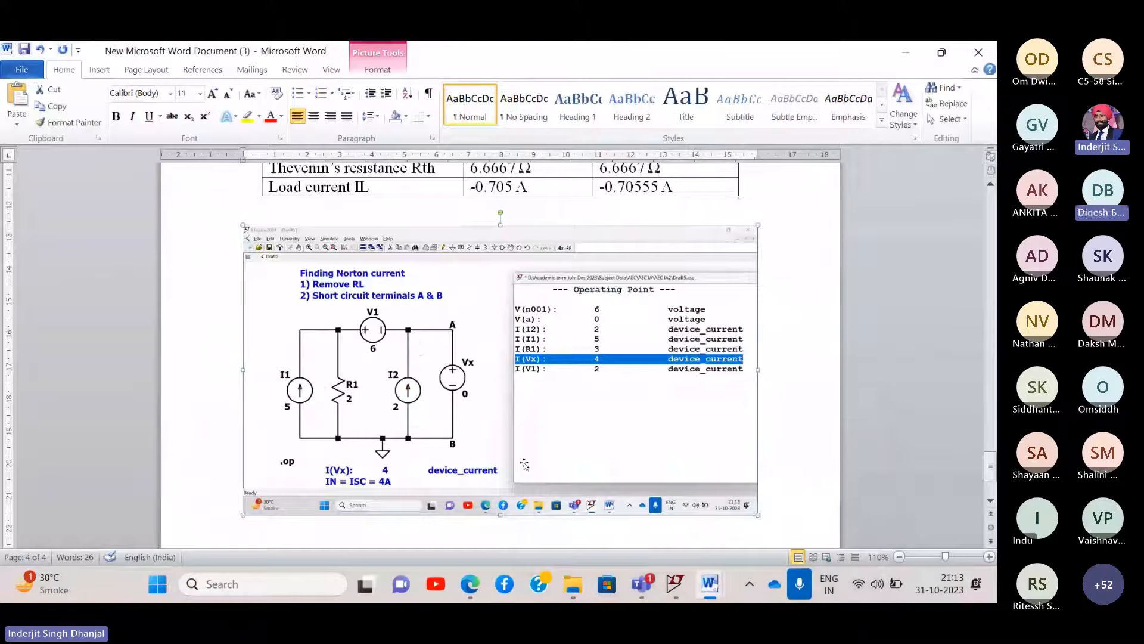
- Scroll EEEE Lec 8.pdf in Edge back to the Norton numerical on page 2, then return to Word
left_click(477, 586)
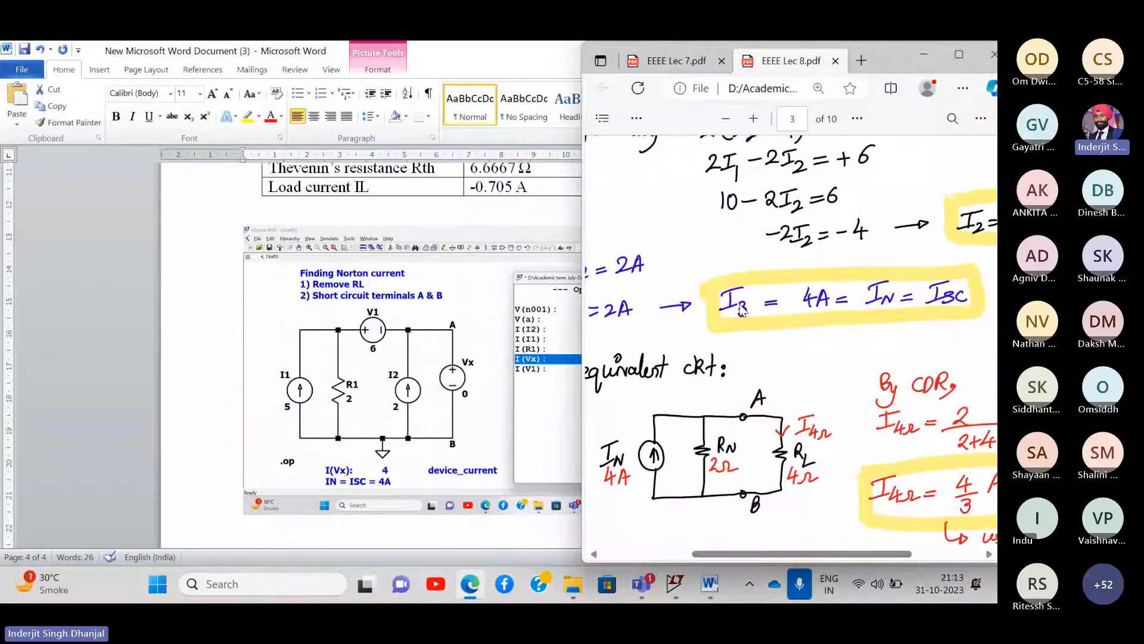
scroll(528, 225, "up", 10)
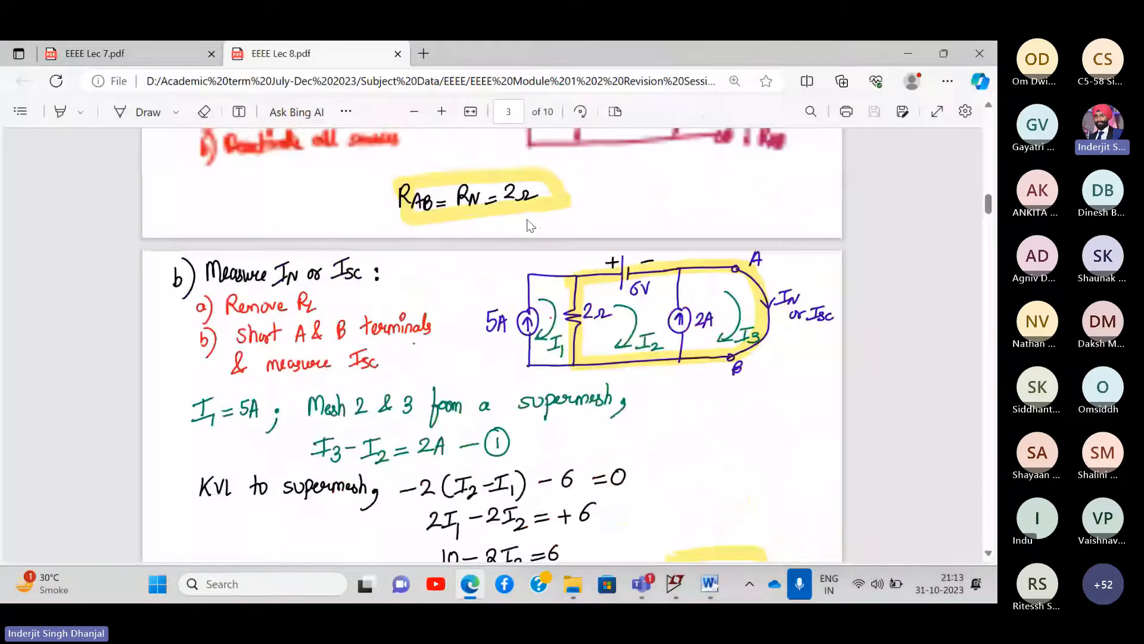
scroll(528, 225, "up", 1)
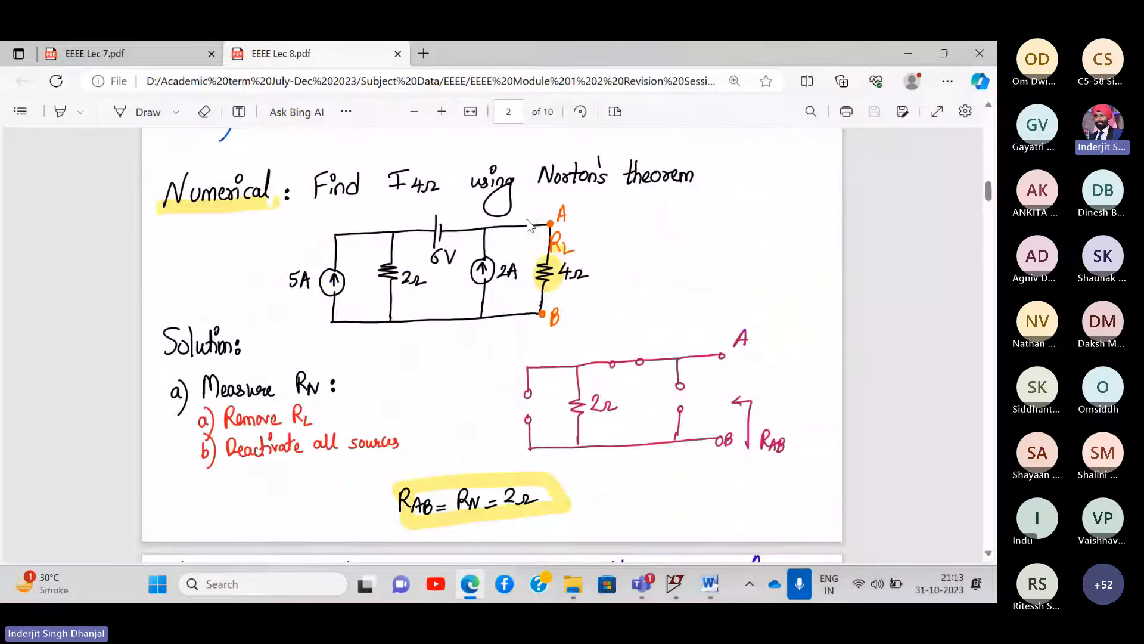
scroll(528, 224, "down", 1)
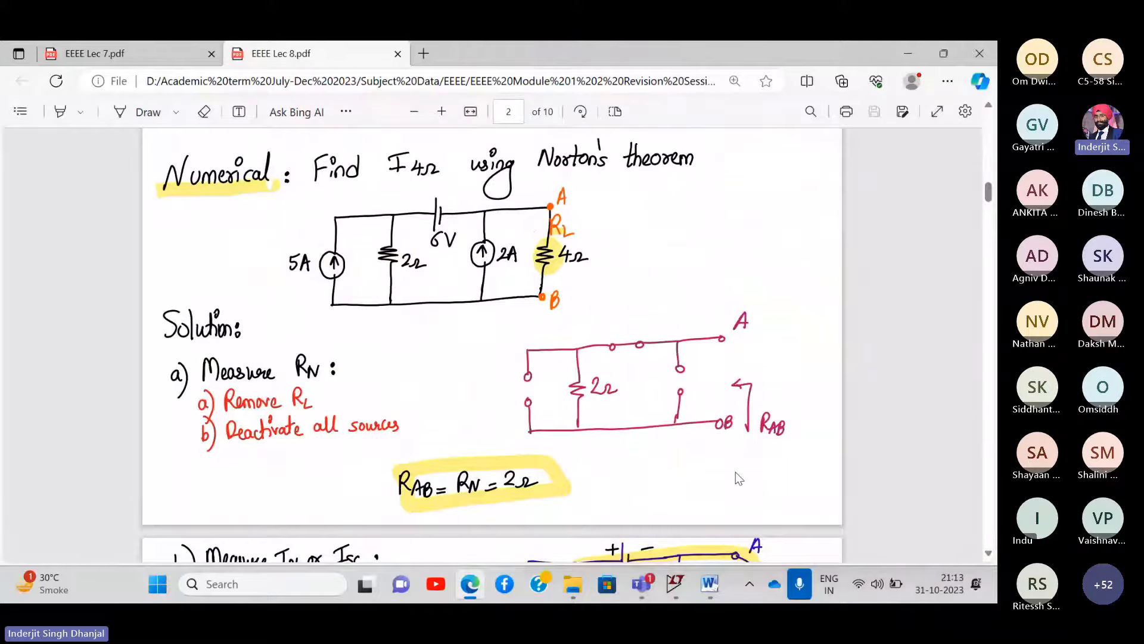
left_click(709, 584)
- Add the caption 'LTspice print screen' between the two images in the report
left_click(652, 498)
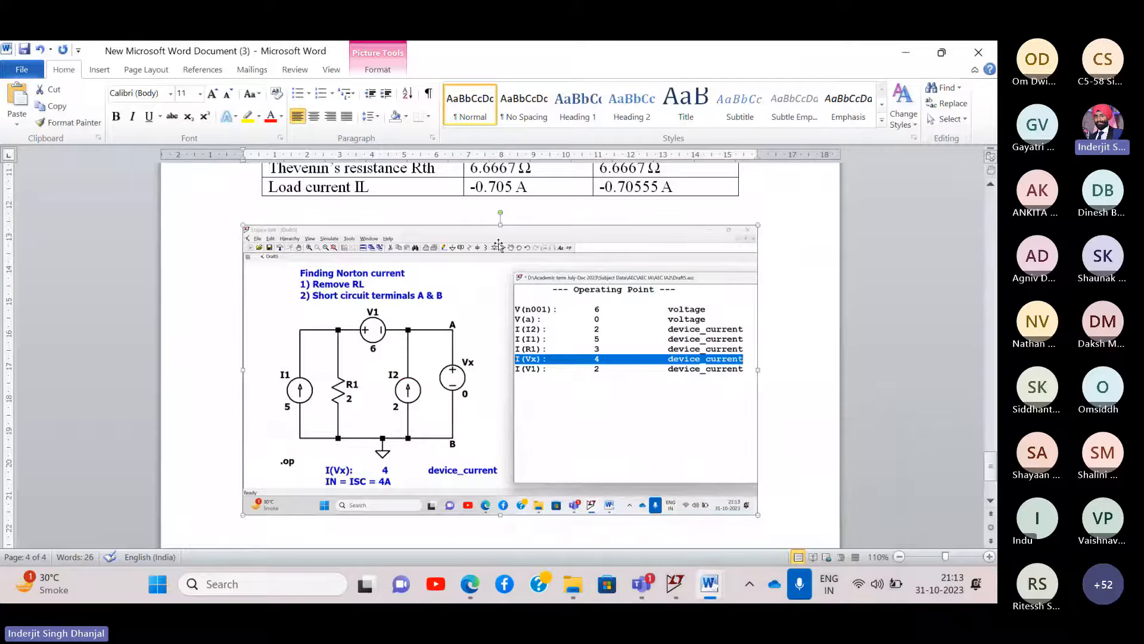
scroll(459, 337, "up", 10)
scroll(458, 336, "up", 10)
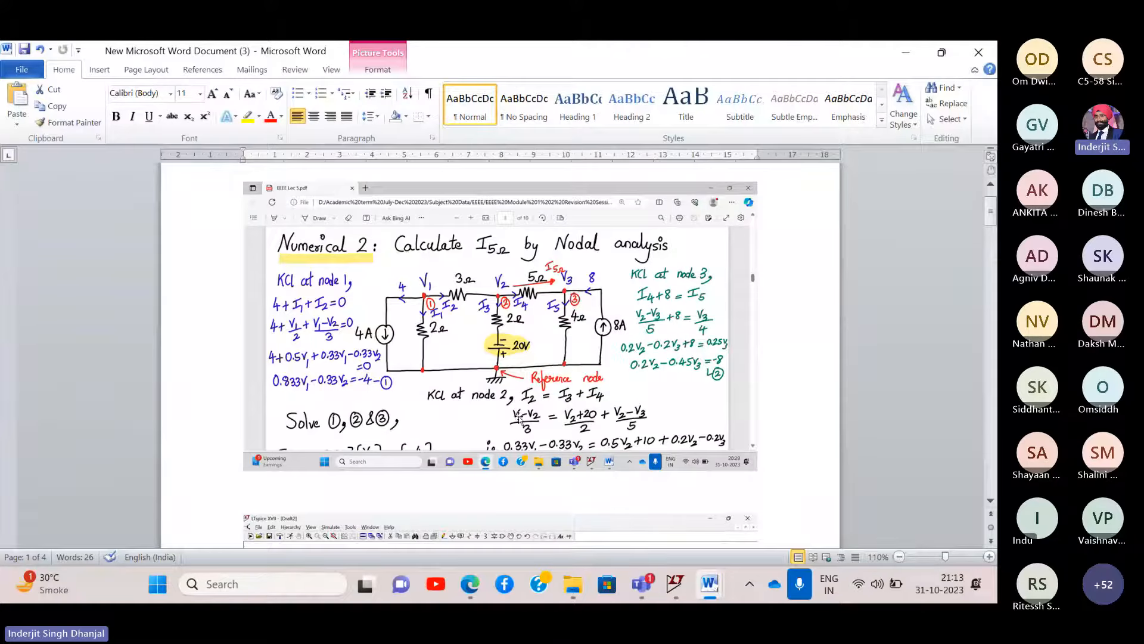
scroll(520, 419, "down", 5)
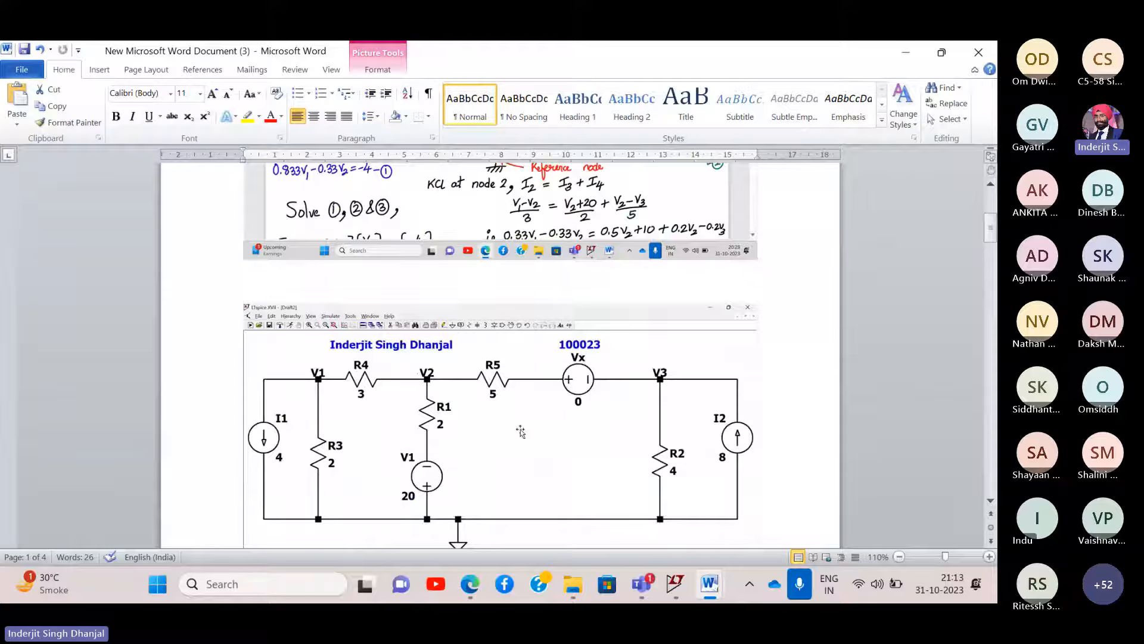
left_click(302, 294)
type("4")
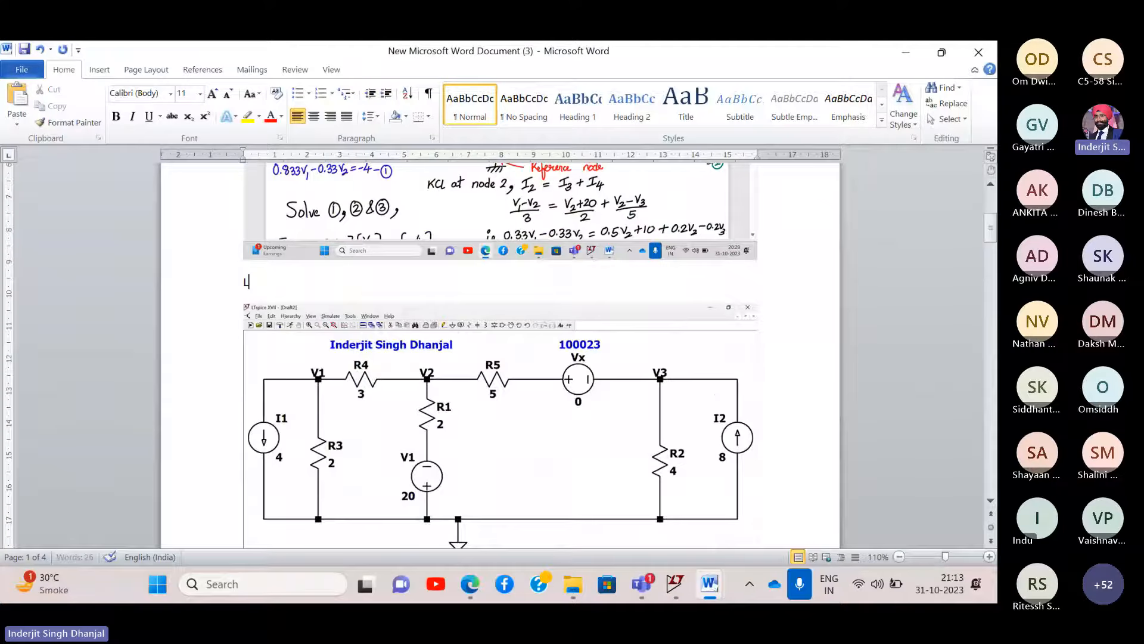
type("Tspice print screen")
- Scroll through the report from the Thevenin table to the Norton-current screenshot
scroll(335, 350, "down", 5)
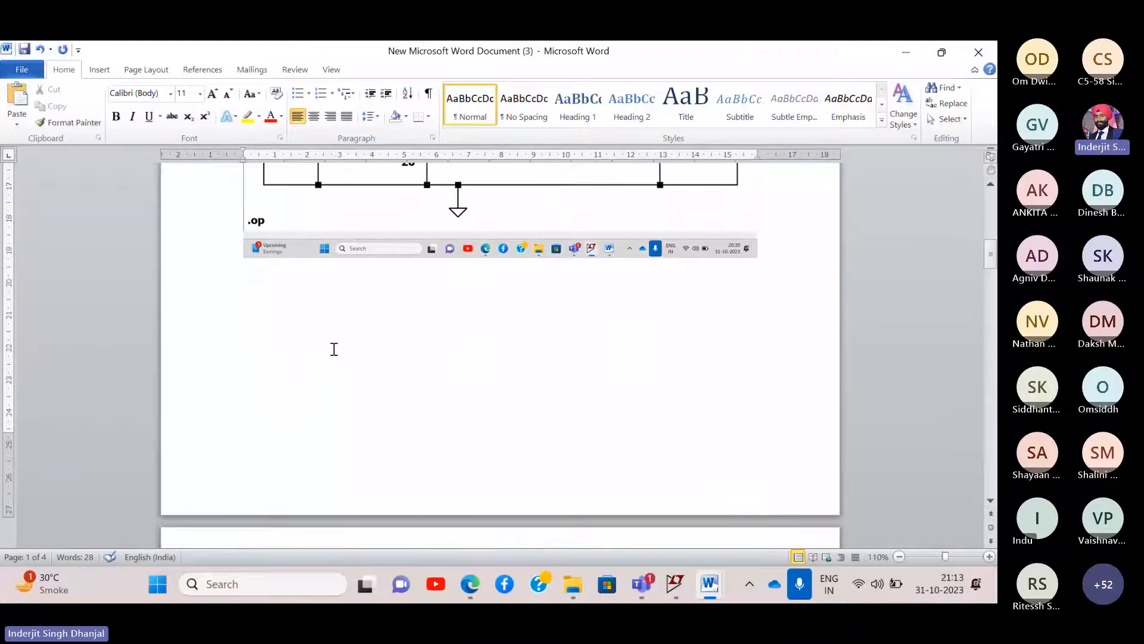
scroll(334, 349, "down", 8)
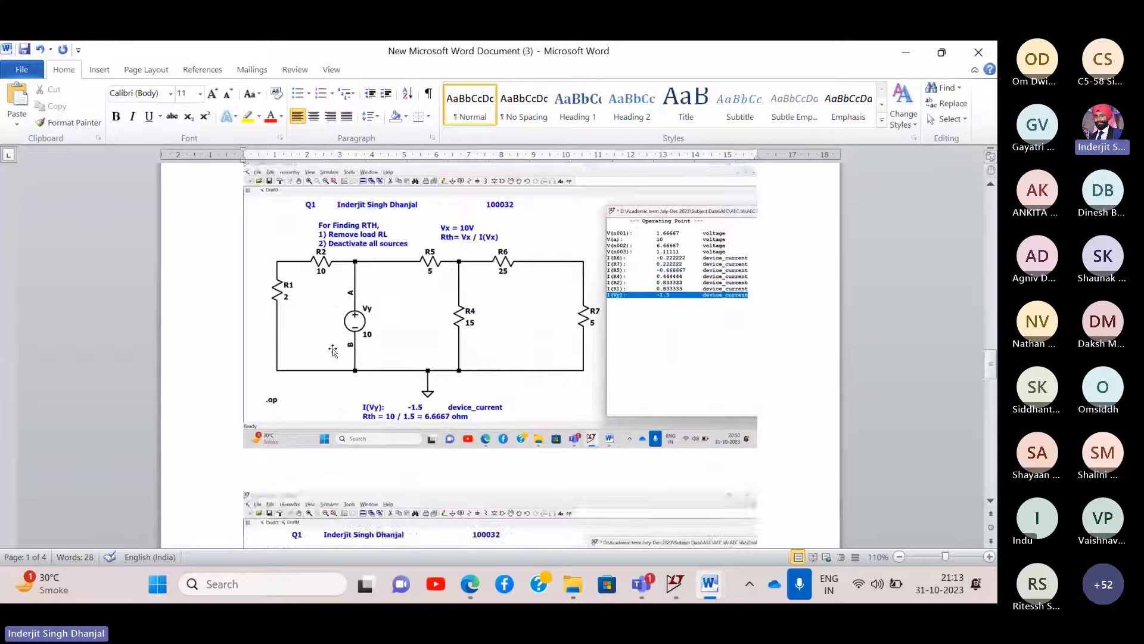
scroll(333, 350, "down", 20)
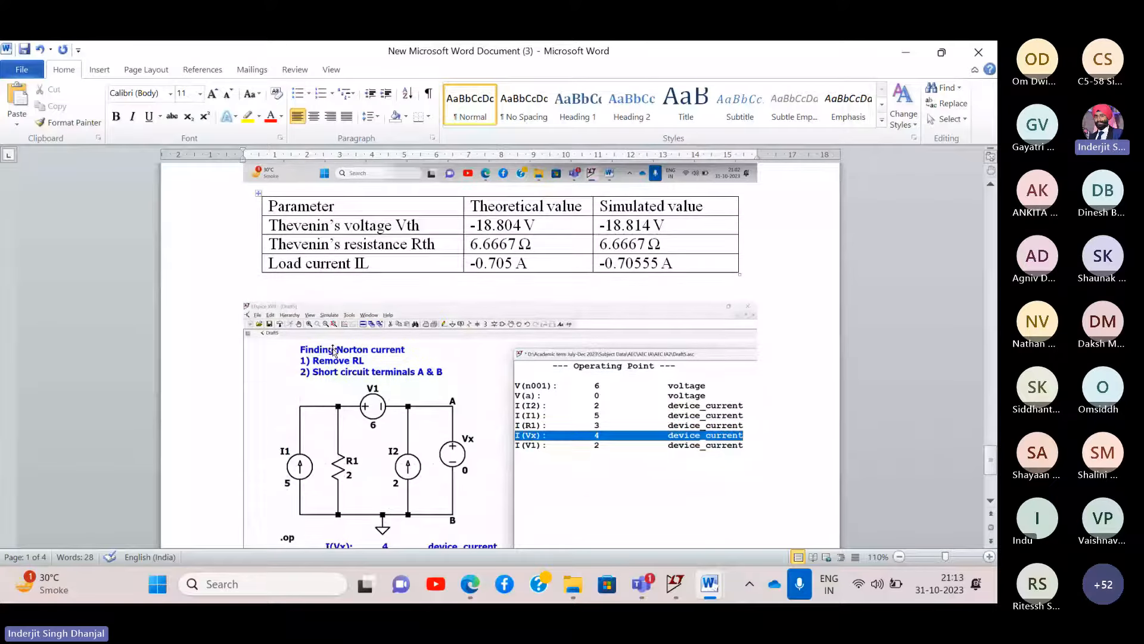
scroll(333, 351, "up", 1)
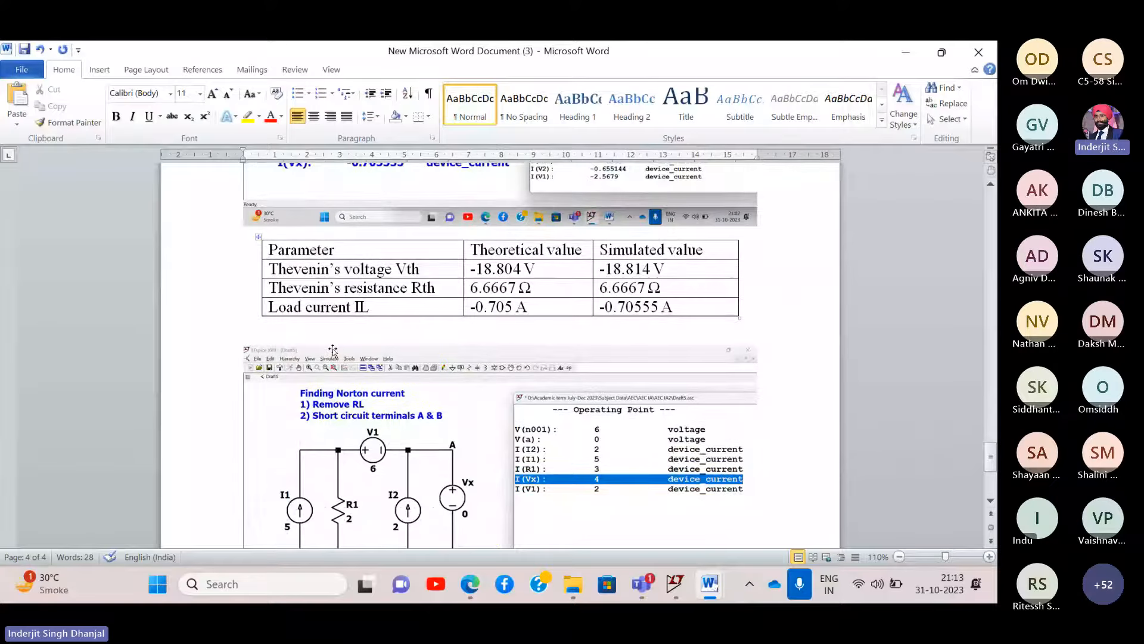
scroll(333, 350, "down", 4)
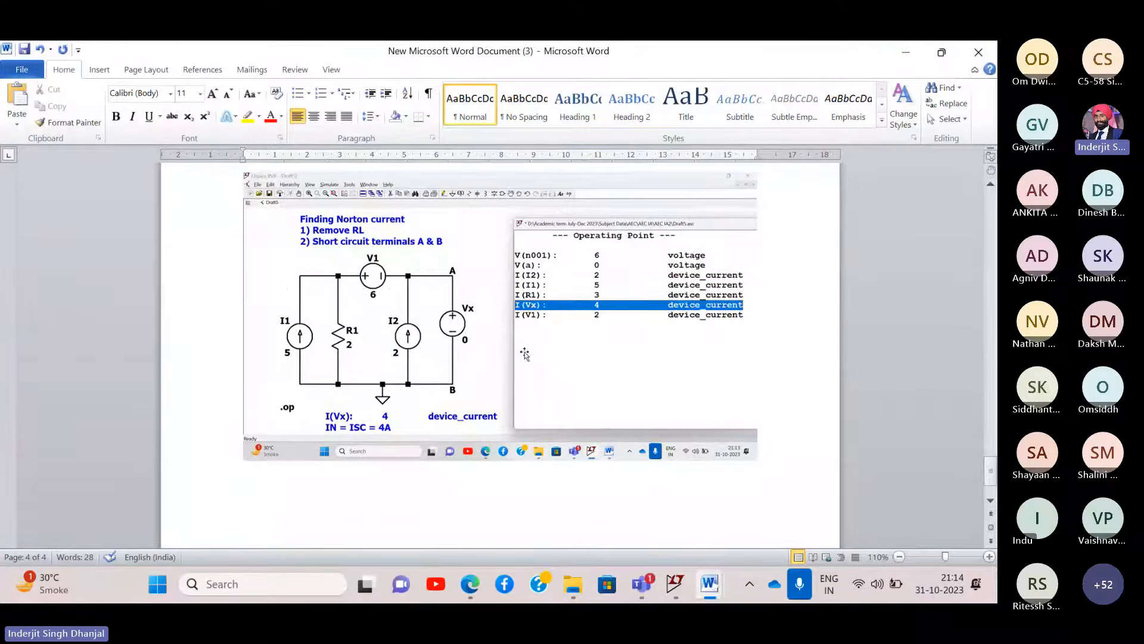
scroll(526, 355, "up", 1)
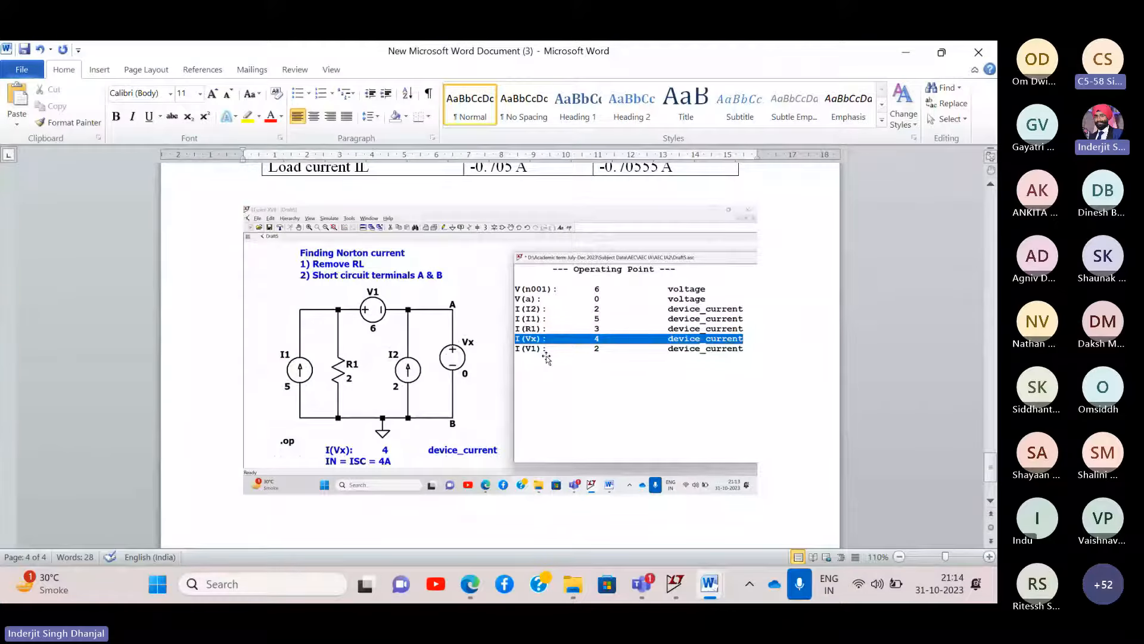
- Close LTspice's operating-point results window and keep LTspice maximized
left_click(675, 584)
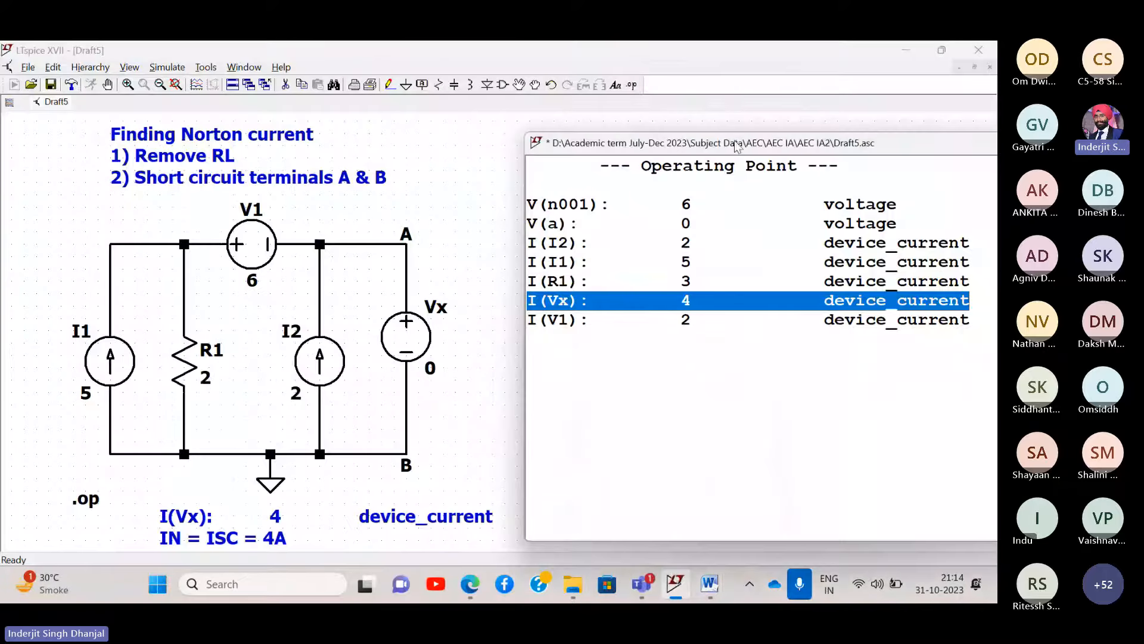
left_click_drag(738, 145, 399, 126)
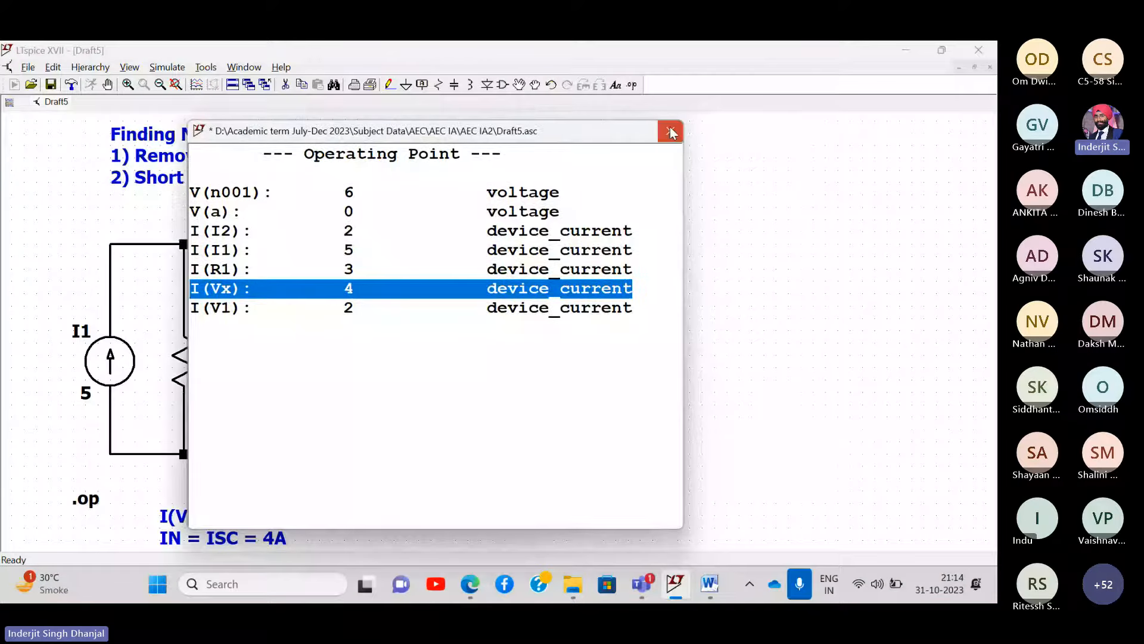
left_click(672, 129)
double_click(685, 52)
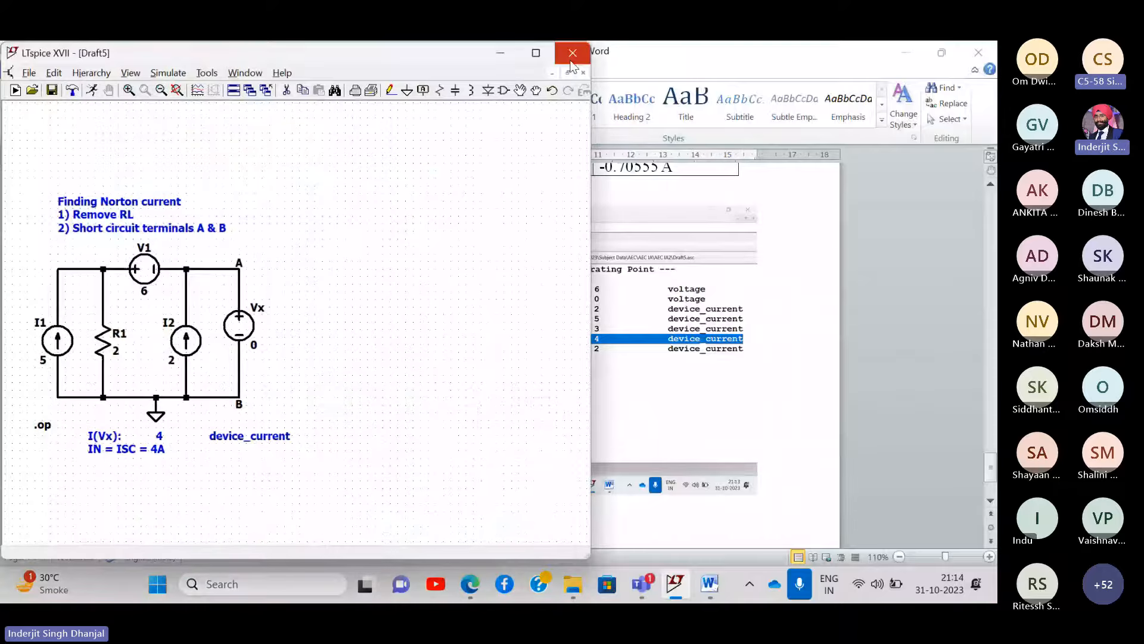
left_click(536, 53)
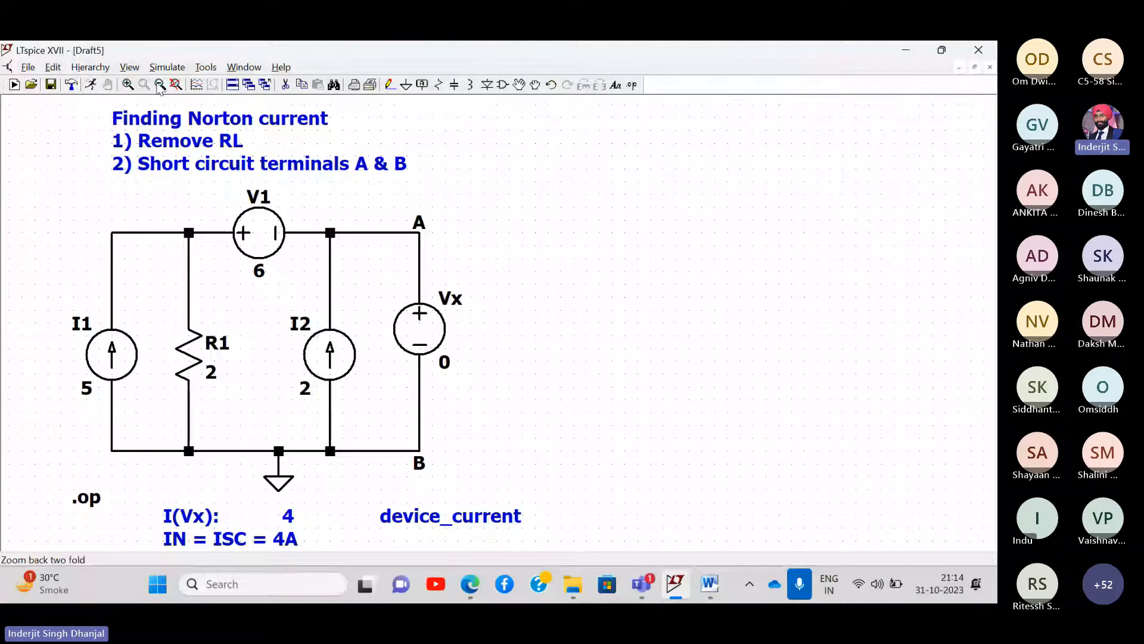
- Copy the whole Norton circuit into a new schematic, Draft6, and fit it in view
left_click(159, 87)
left_click(302, 85)
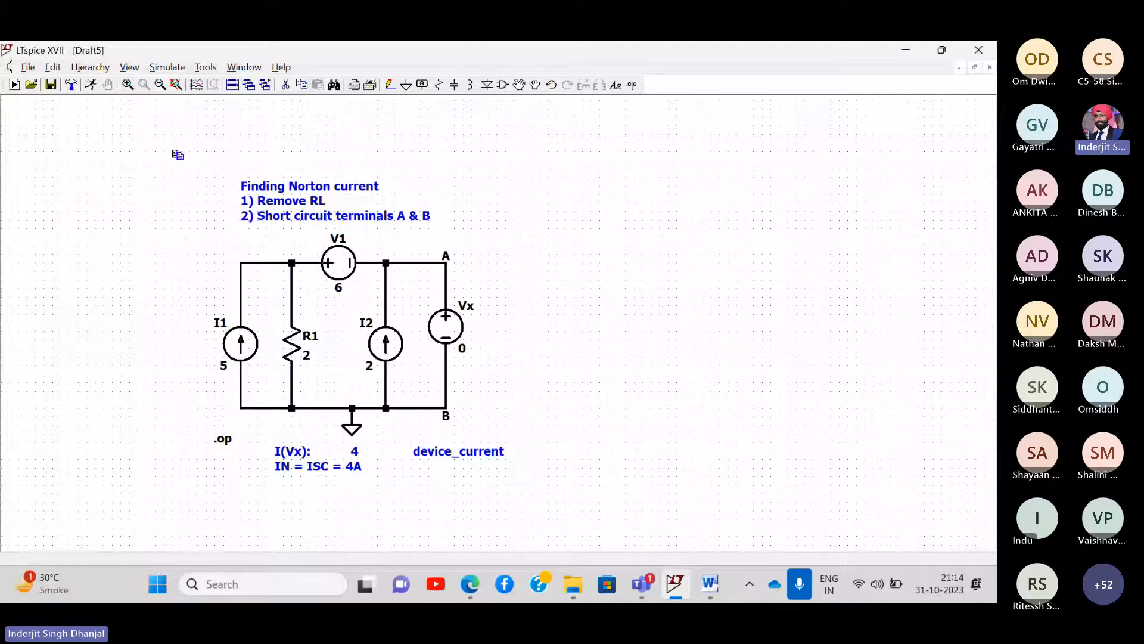
left_click_drag(177, 155, 602, 468)
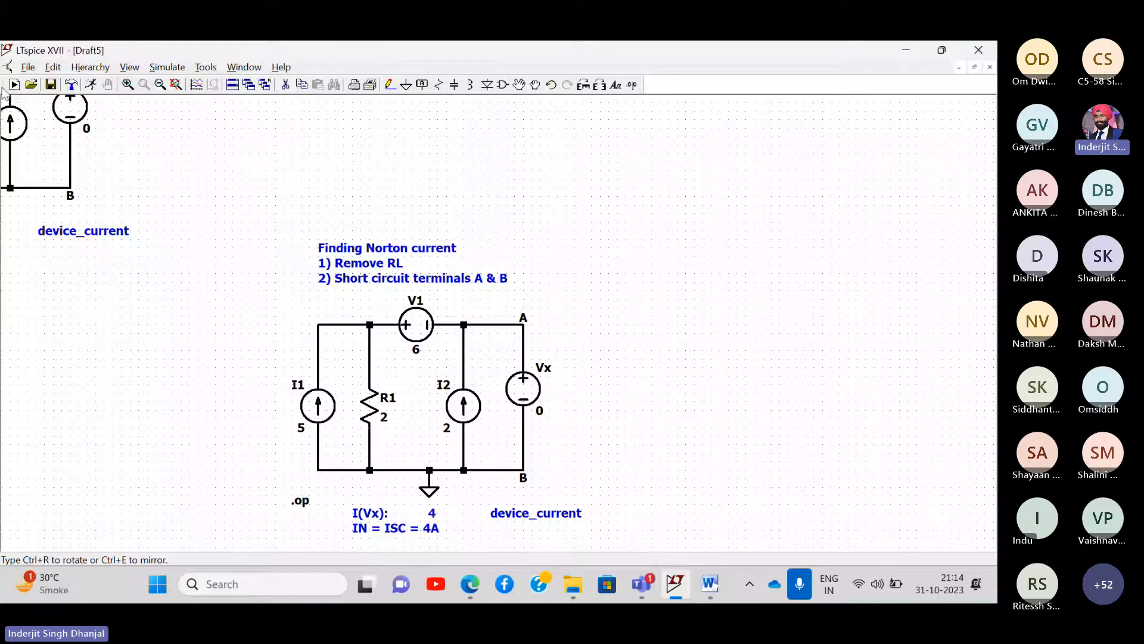
left_click(14, 87)
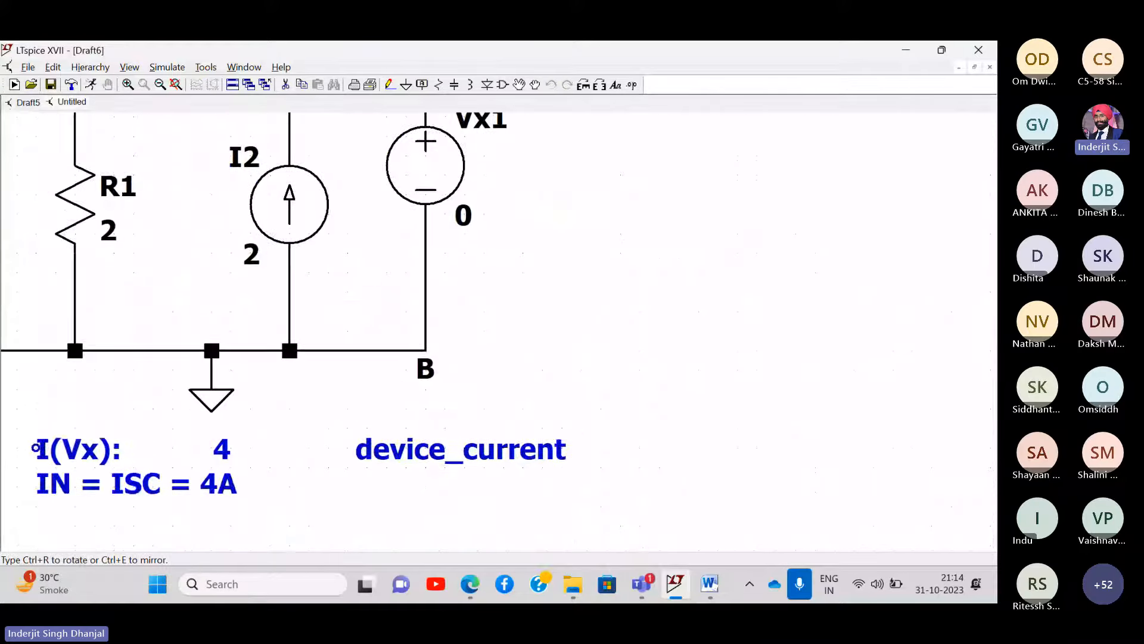
left_click(175, 85)
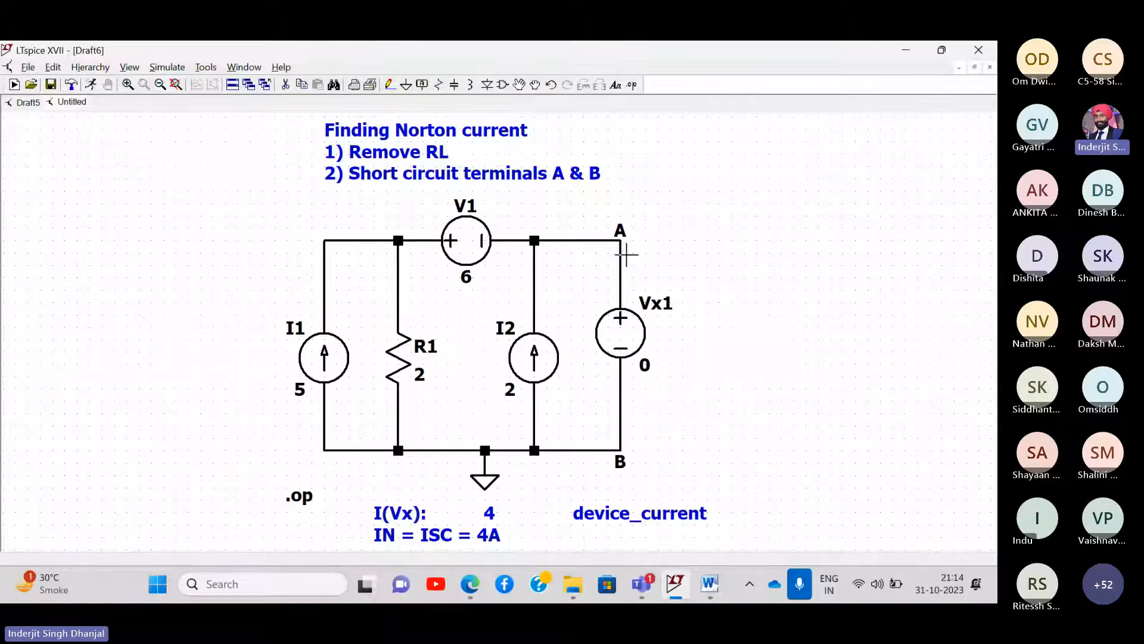
left_click_drag(769, 280, 577, 283)
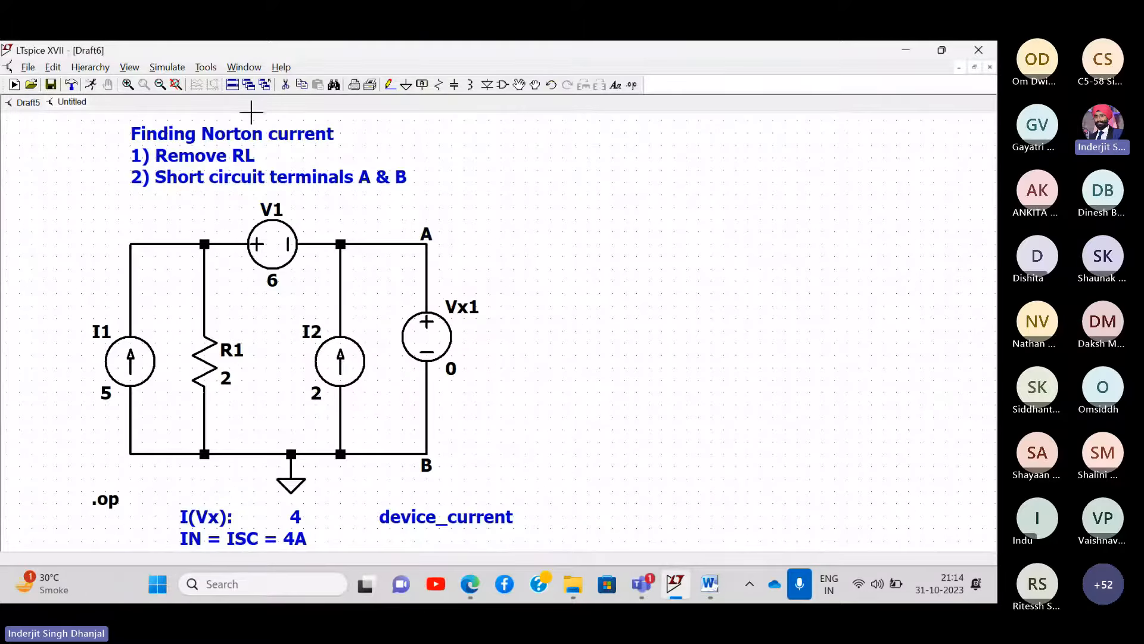
- Change the note heading to 'Finding Norton equivalent resistance (RN or RTH)' and step 2 to 'Deactivate all sources'
right_click(286, 133)
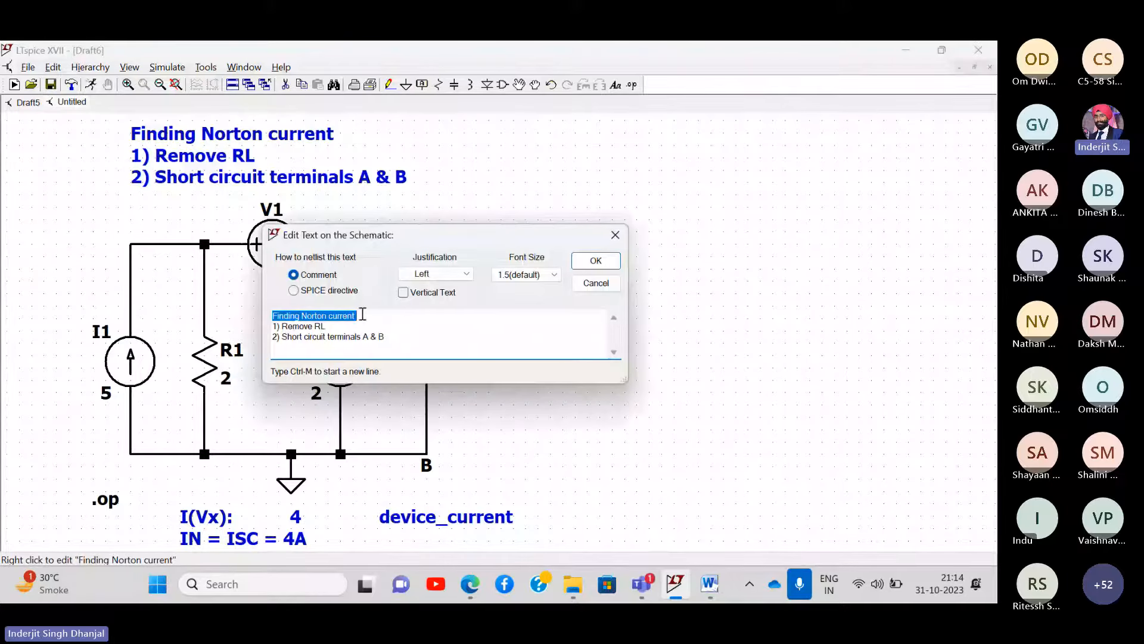
left_click(363, 317)
key("BackSpace")
key("BackSpace")
key("BackSpace")
key("BackSpace")
key("BackSpace")
key("BackSpace")
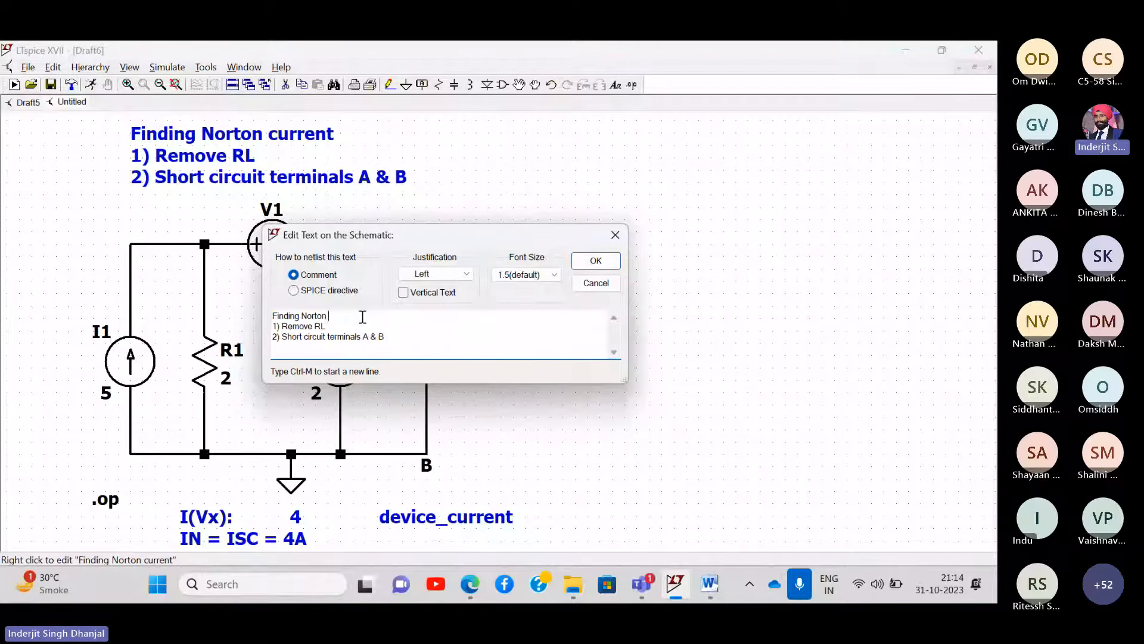
type("equiva")
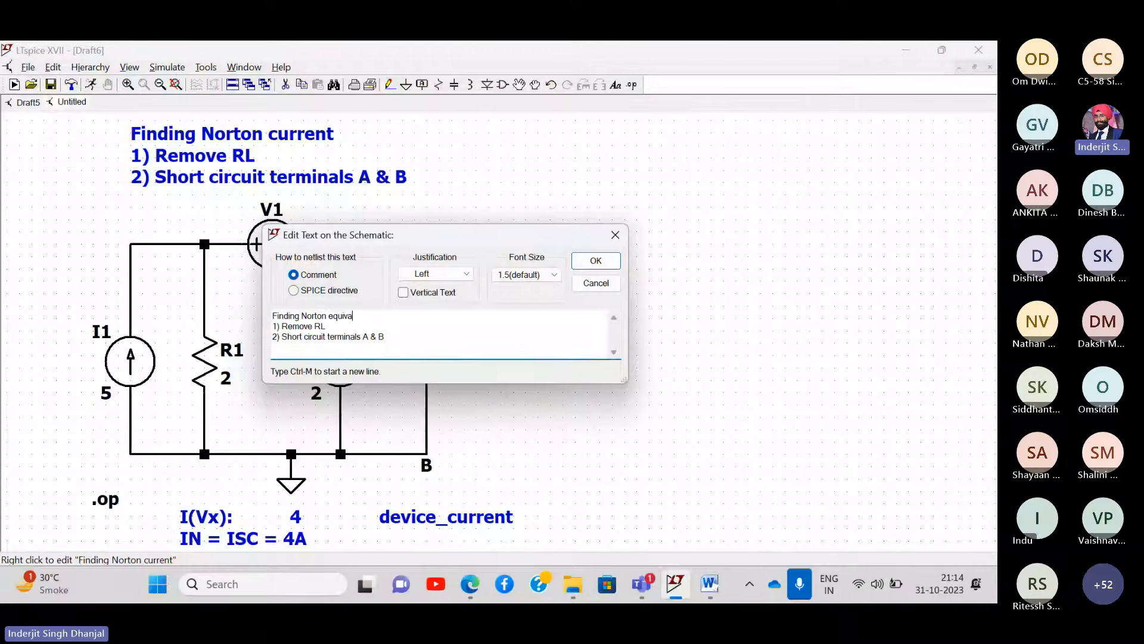
type("lent resistance")
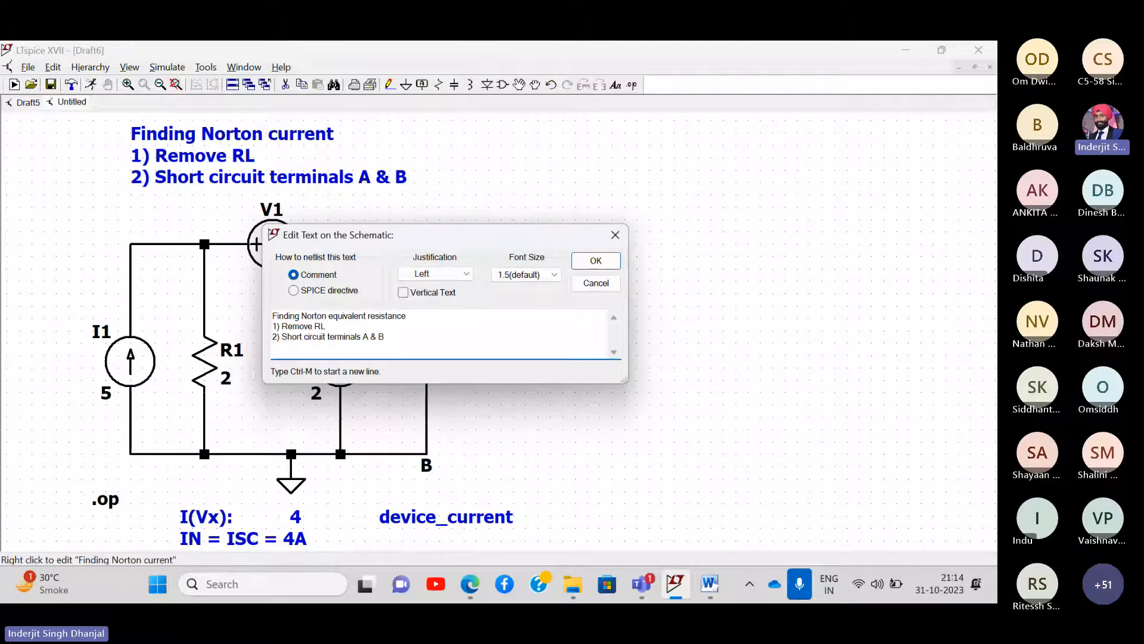
type(" (RN o")
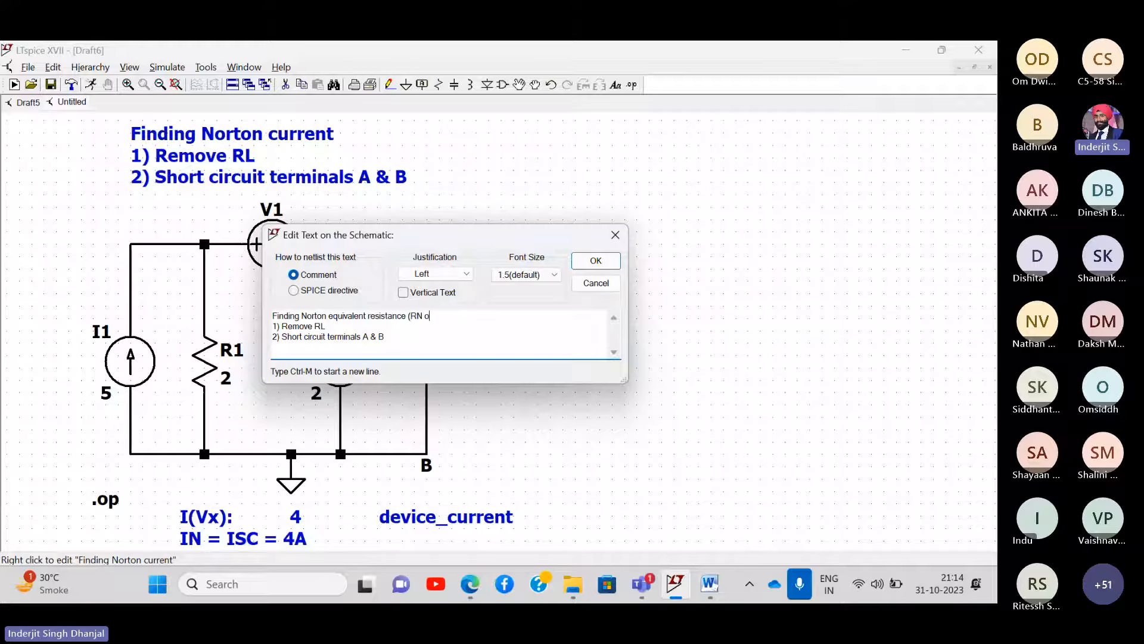
type("r RTH)")
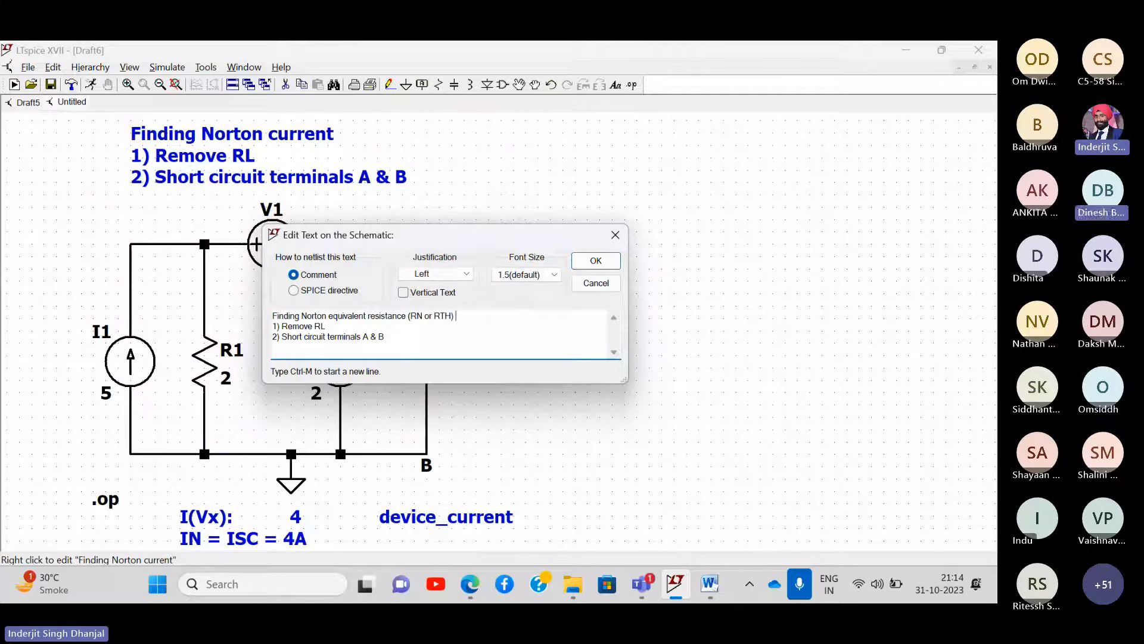
left_click_drag(390, 337, 284, 337)
key("BackSpace")
type("De")
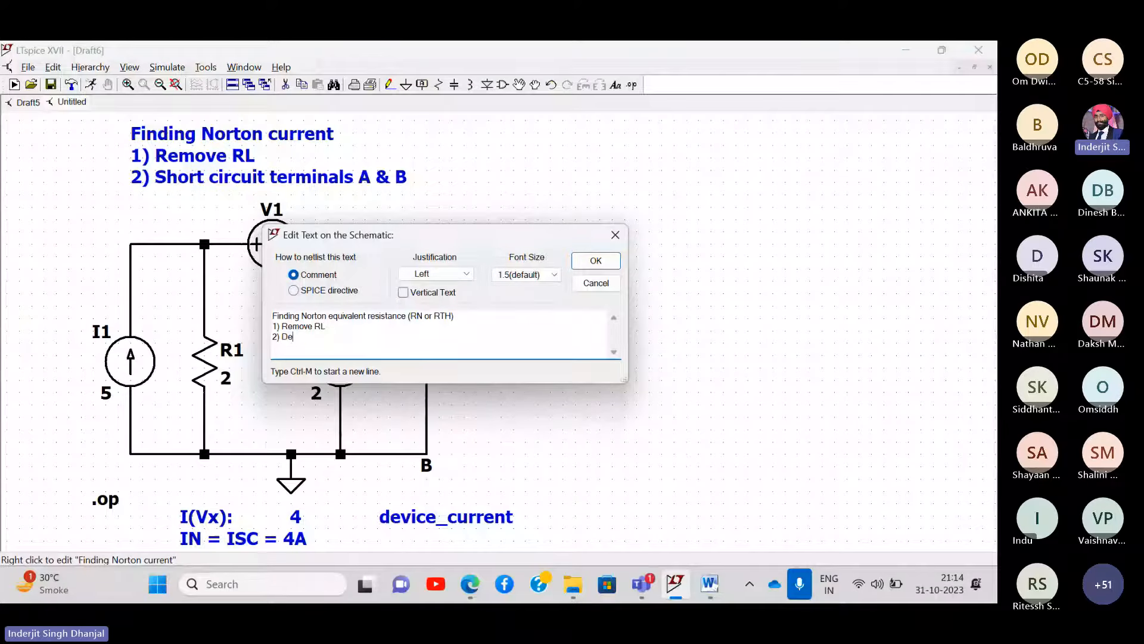
type("activate all sources")
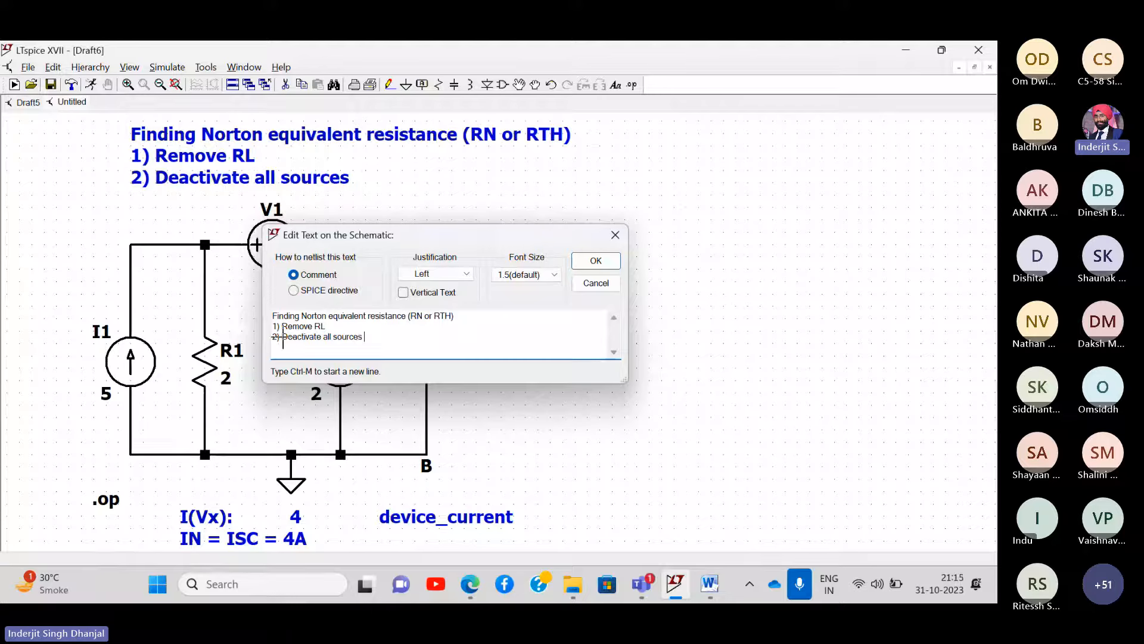
key("Return")
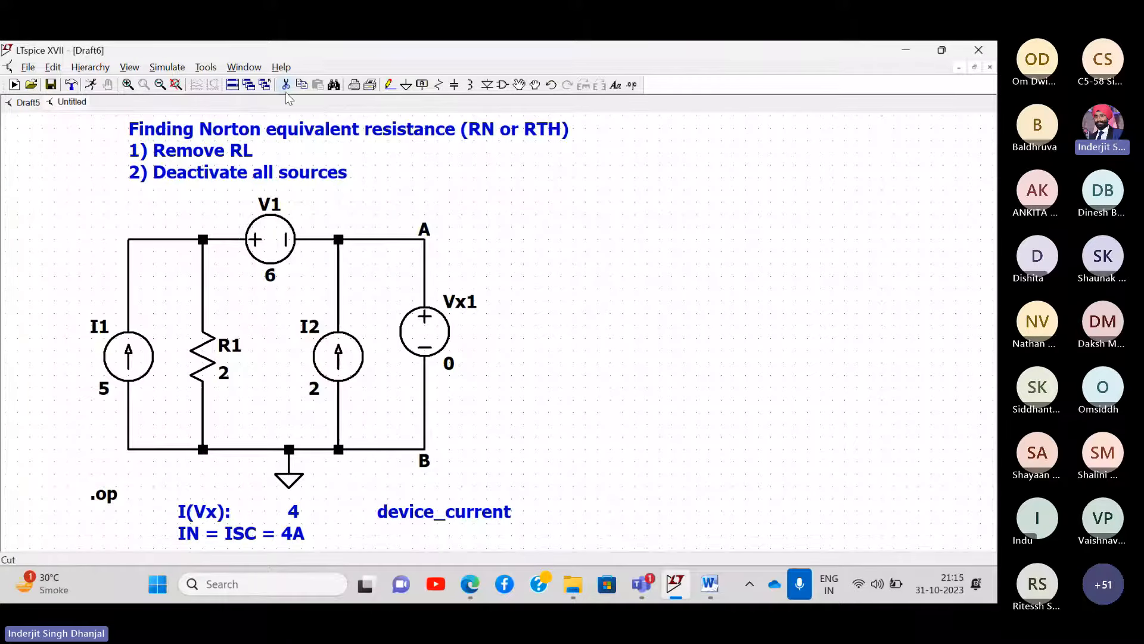
- Delete the Vx1 short source between A and B, then place LTspice and Word side by side
key("Delete")
left_click(425, 331)
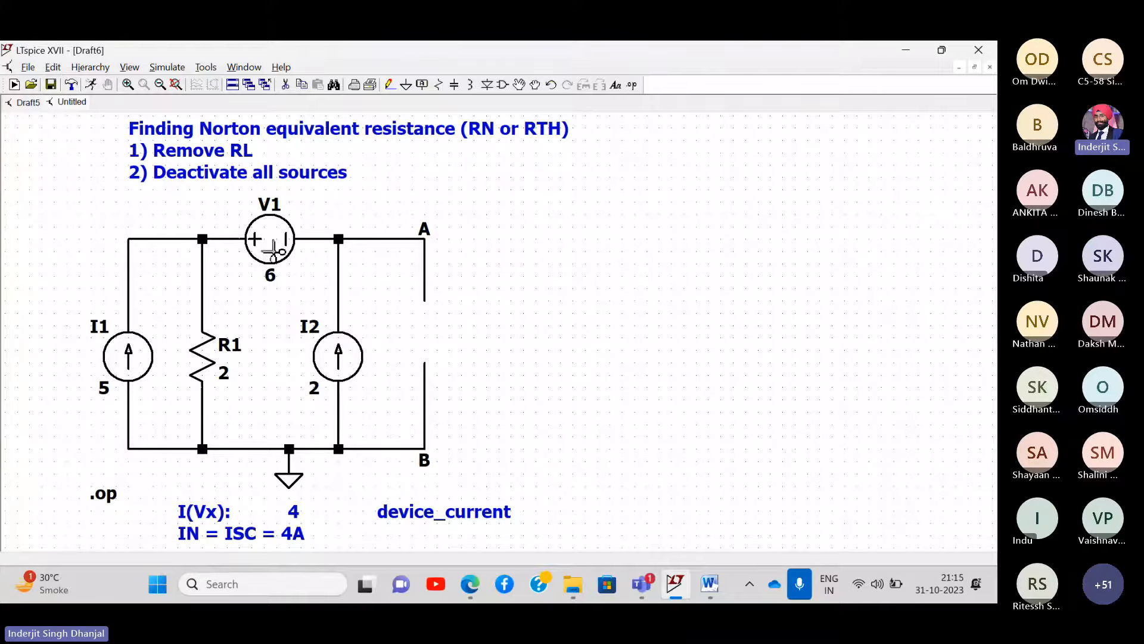
left_click(455, 47)
double_click(868, 58)
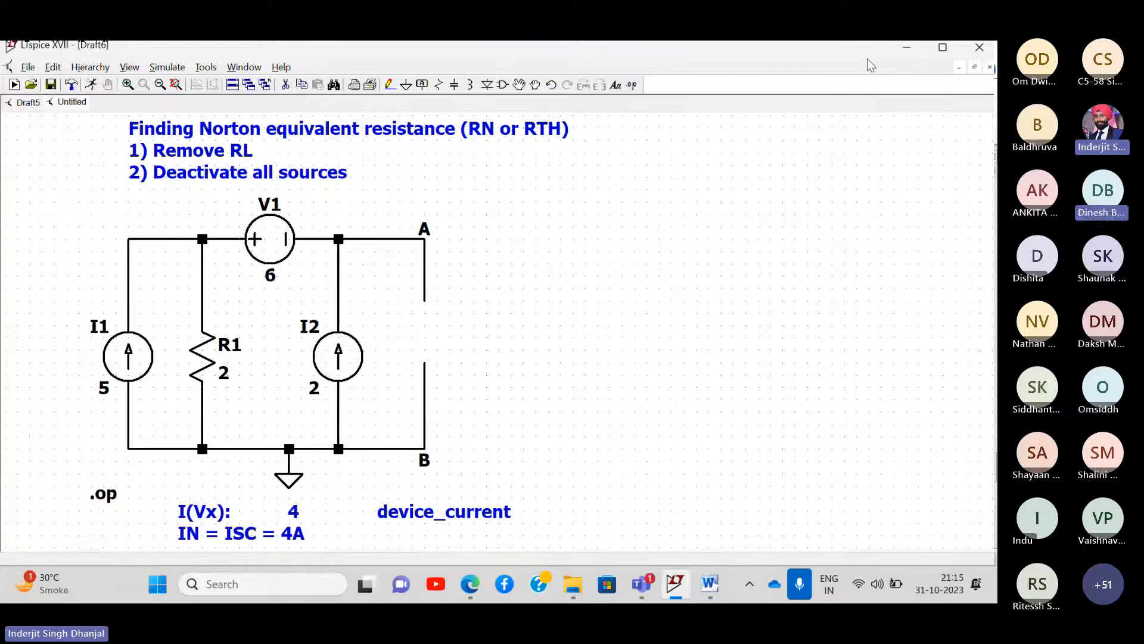
left_click(732, 273)
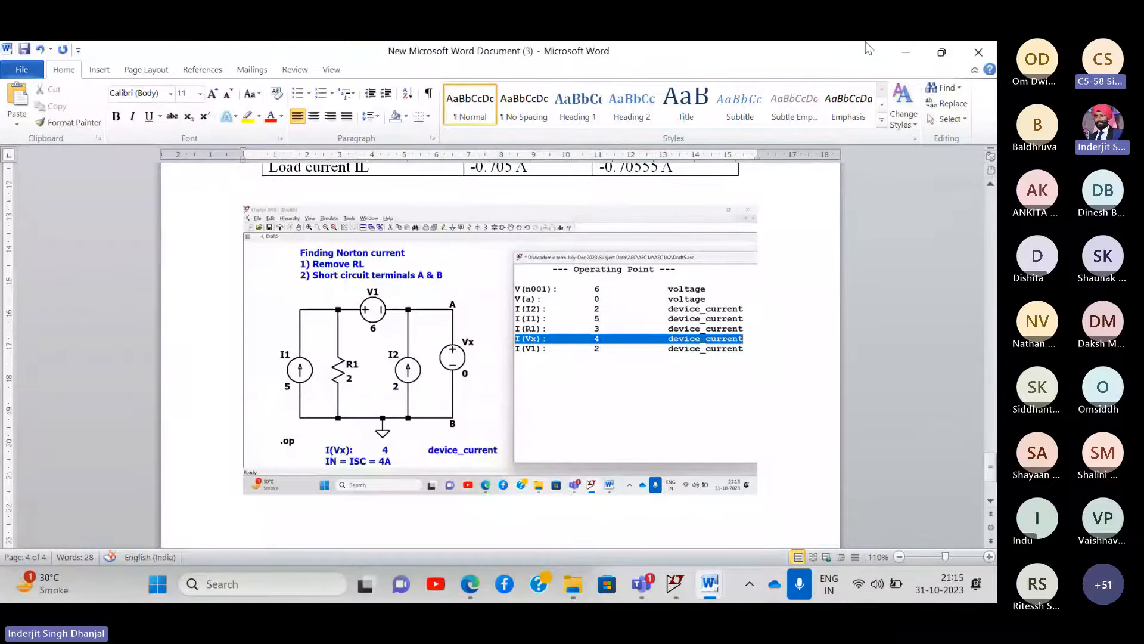
double_click(846, 59)
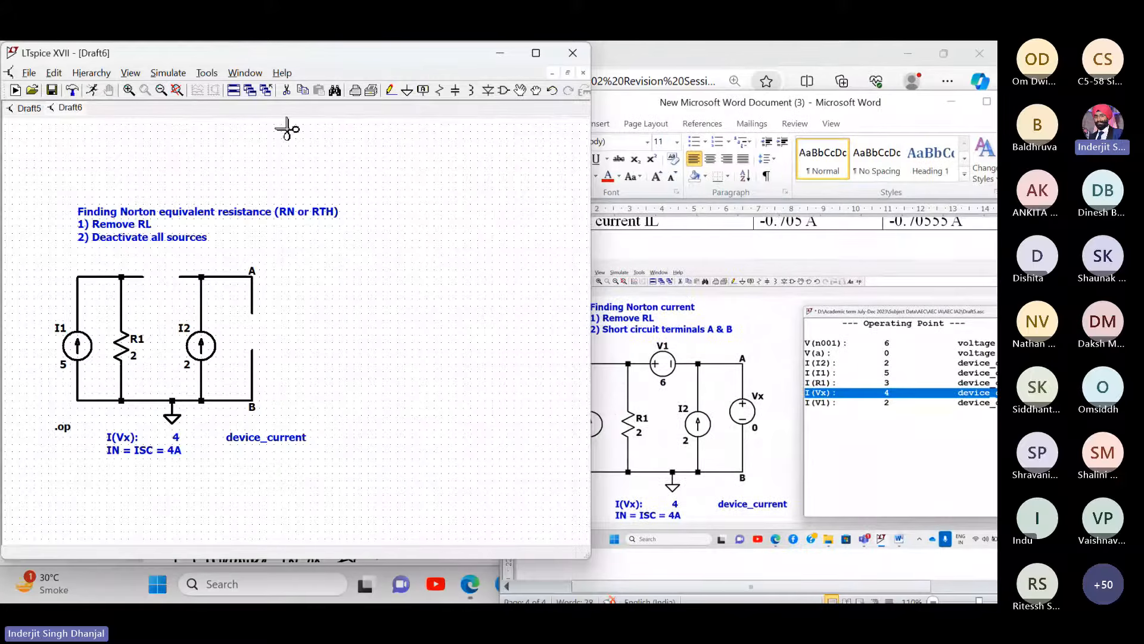
- Fit the circuit in view and draw a wire closing the top rail
left_click(391, 89)
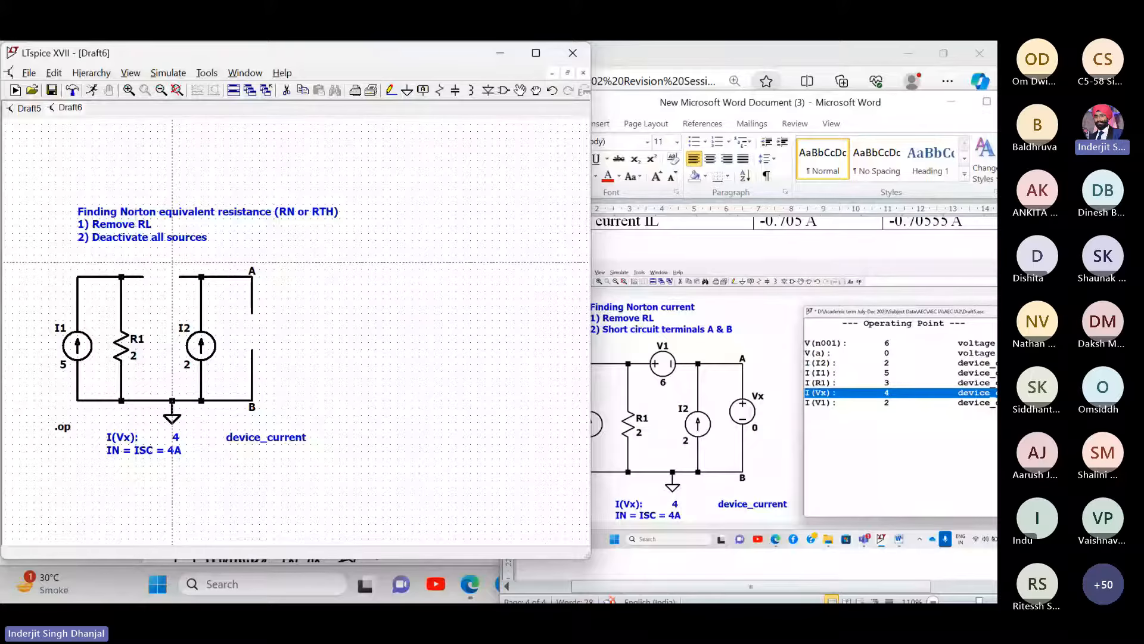
left_click(177, 90)
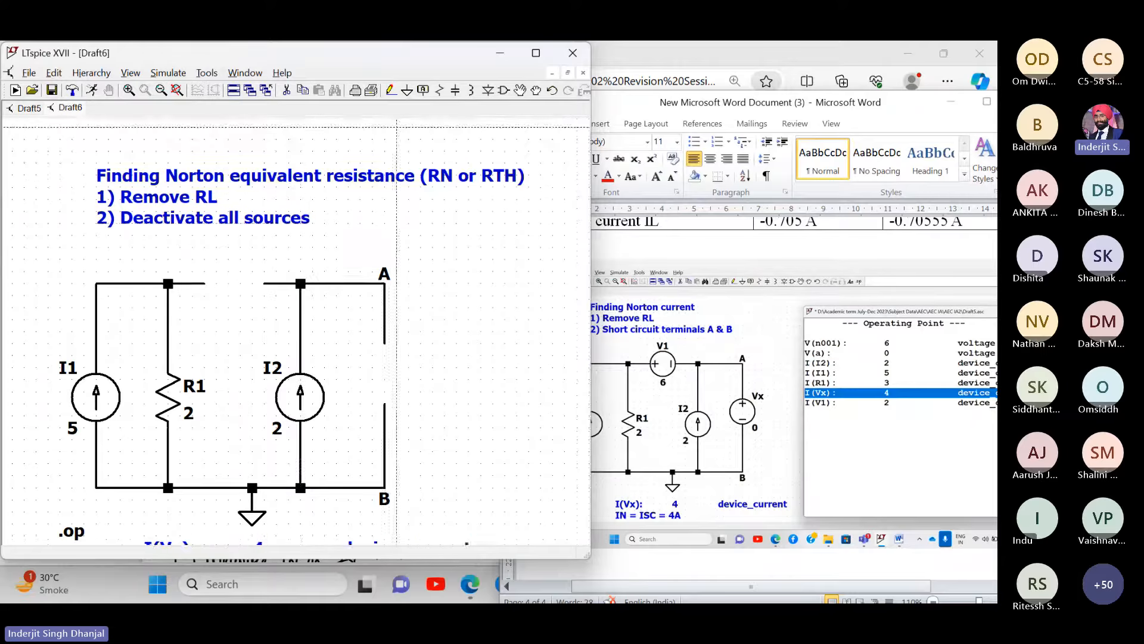
key("Escape")
left_click_drag(520, 407, 503, 327)
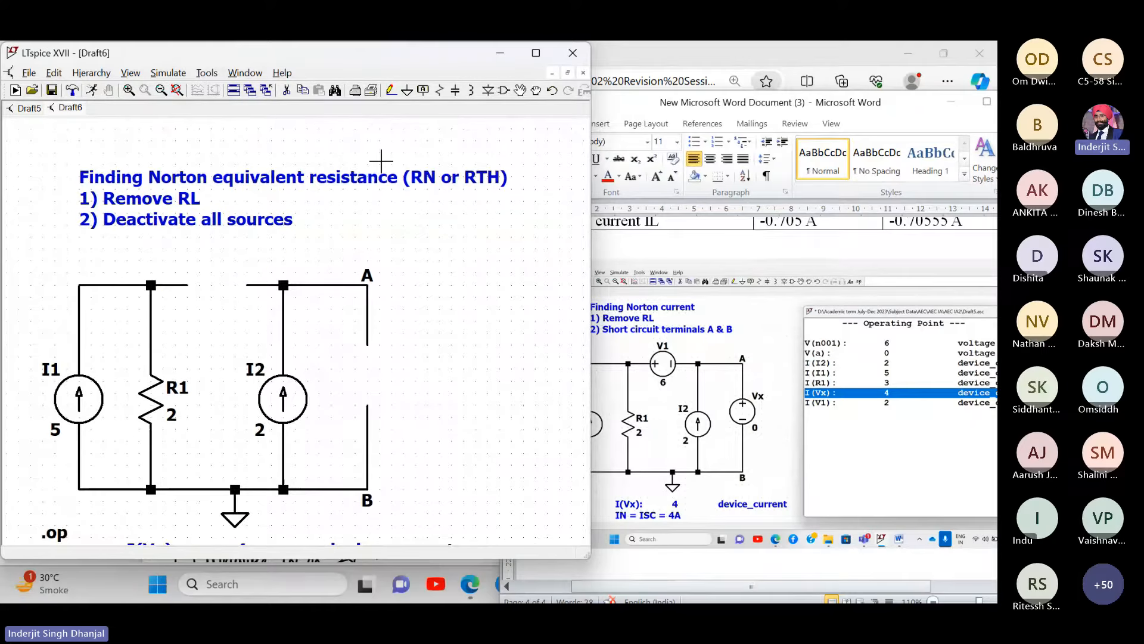
left_click(390, 90)
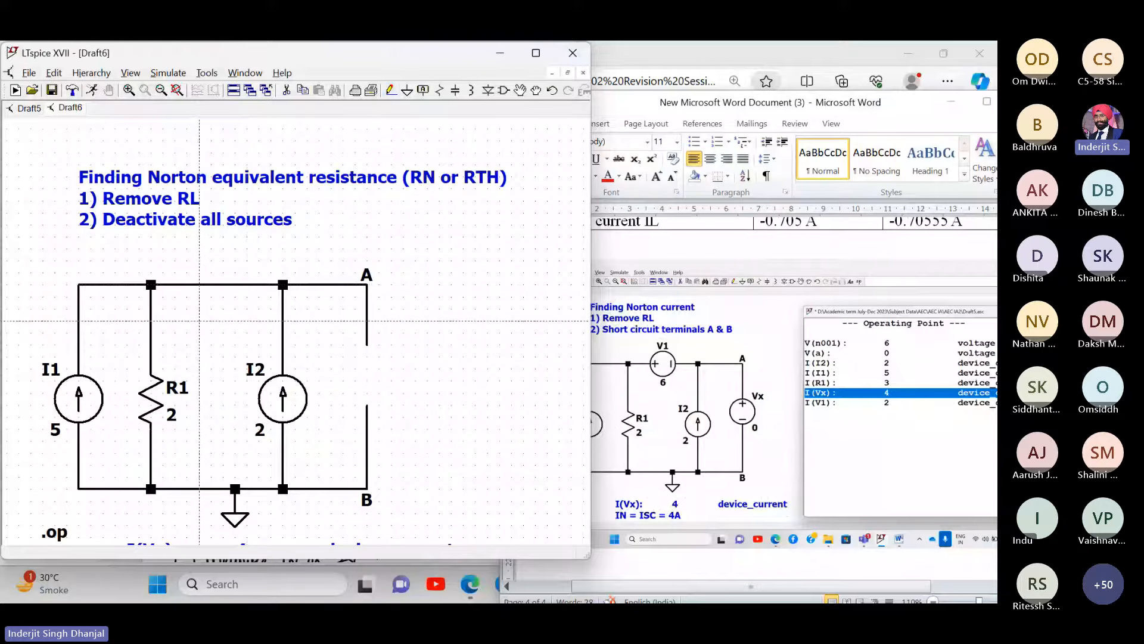
key("Escape")
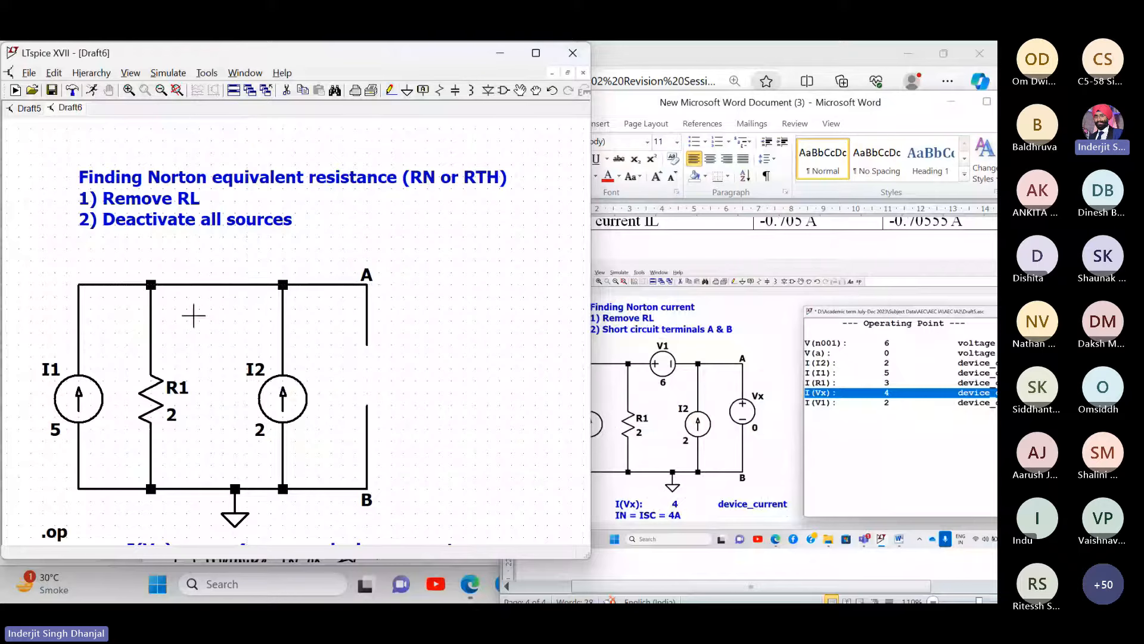
- Delete current sources I2 and I1, leaving only R1 (2) across A–B
left_click(287, 89)
left_click(283, 398)
left_click(87, 398)
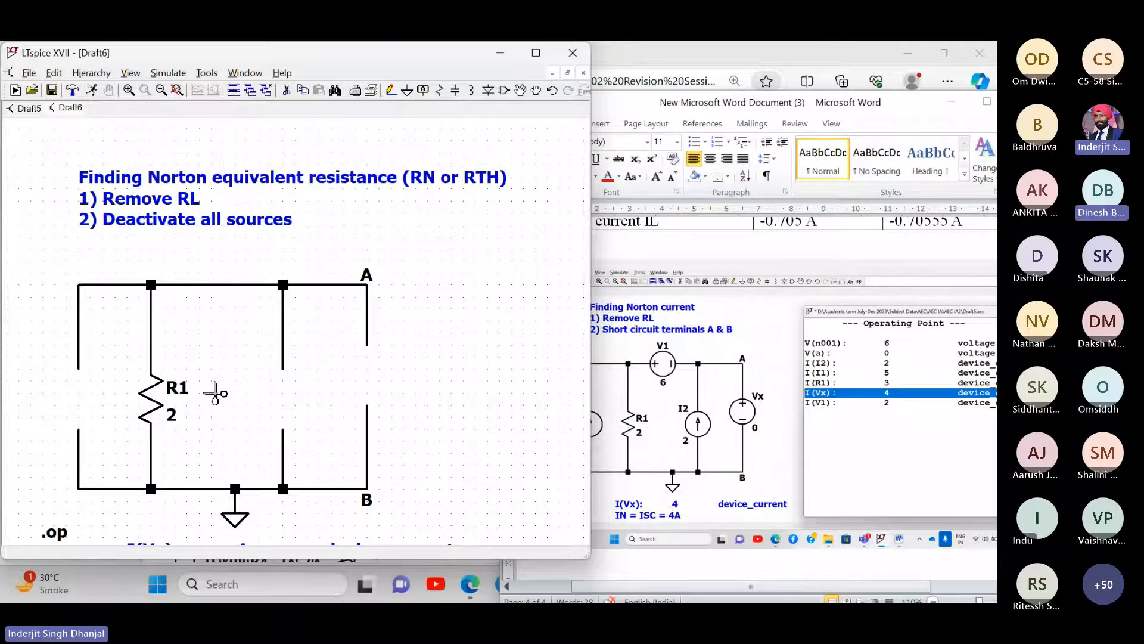
right_click(450, 389)
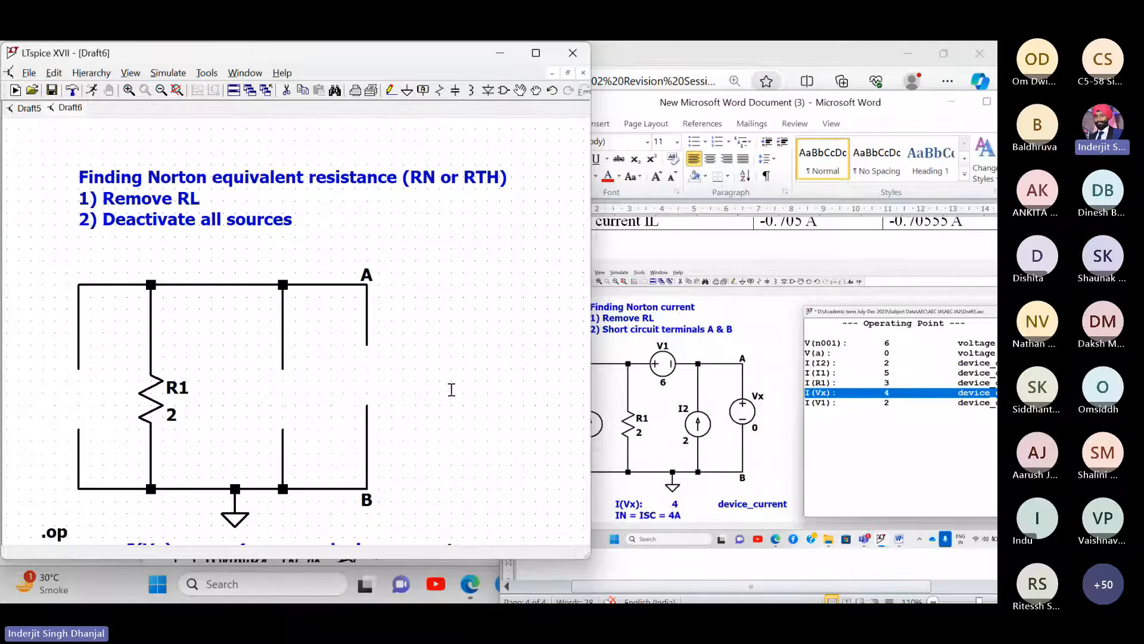
left_click_drag(436, 375, 421, 345)
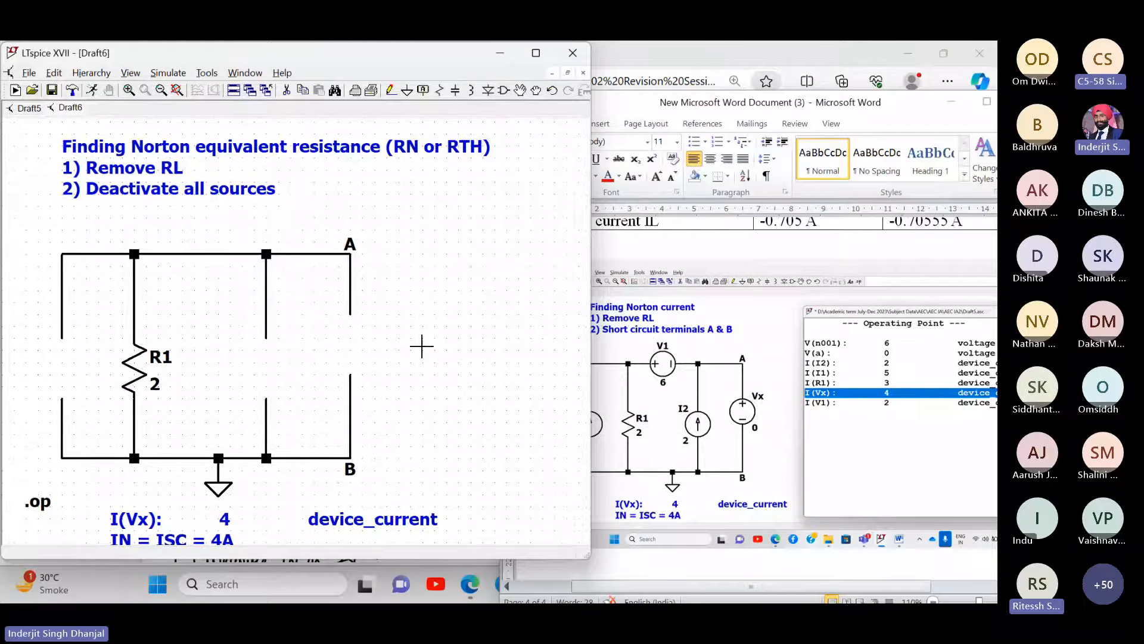
- Place a voltage source on the A–B wire, name it Vx and set it to 10 V DC
left_click(502, 95)
type("vo")
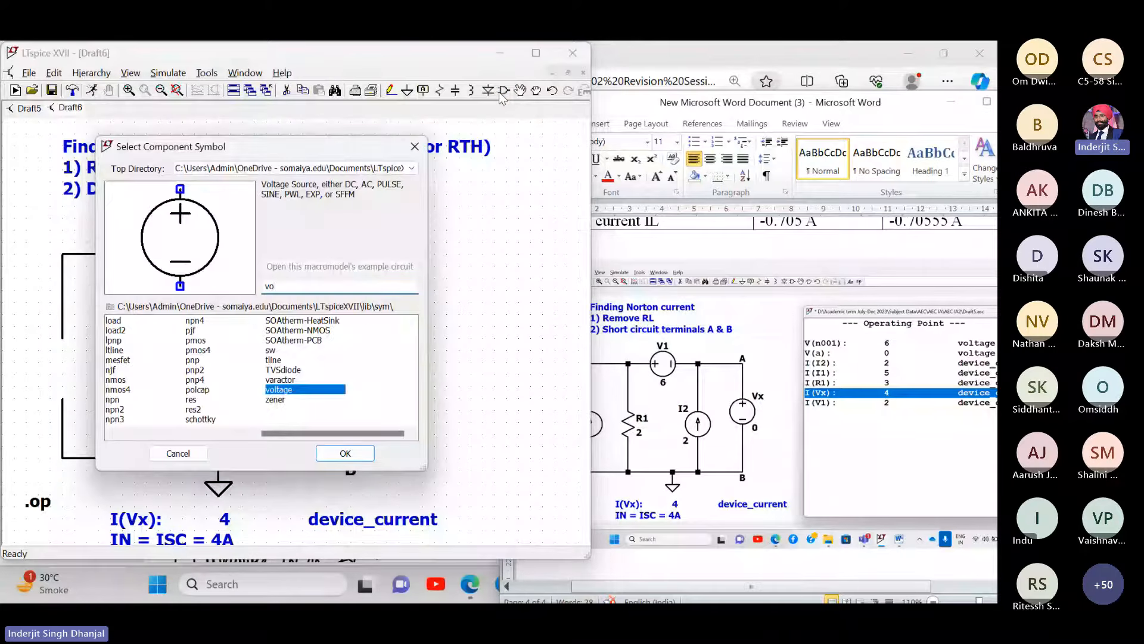
key("Return")
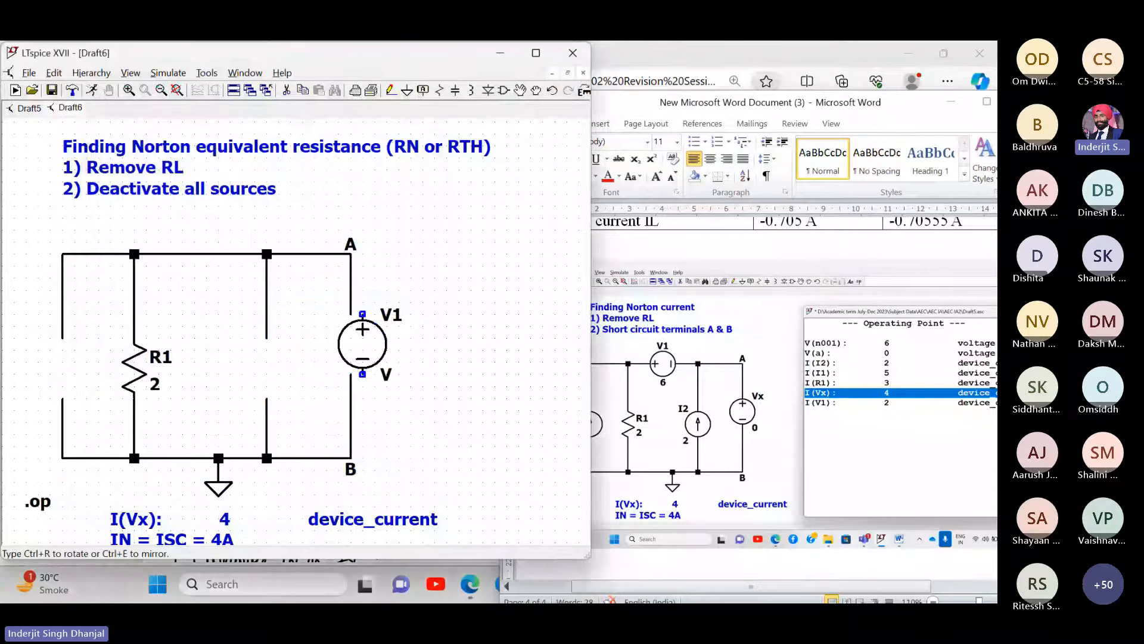
left_click(358, 334)
right_click(384, 324)
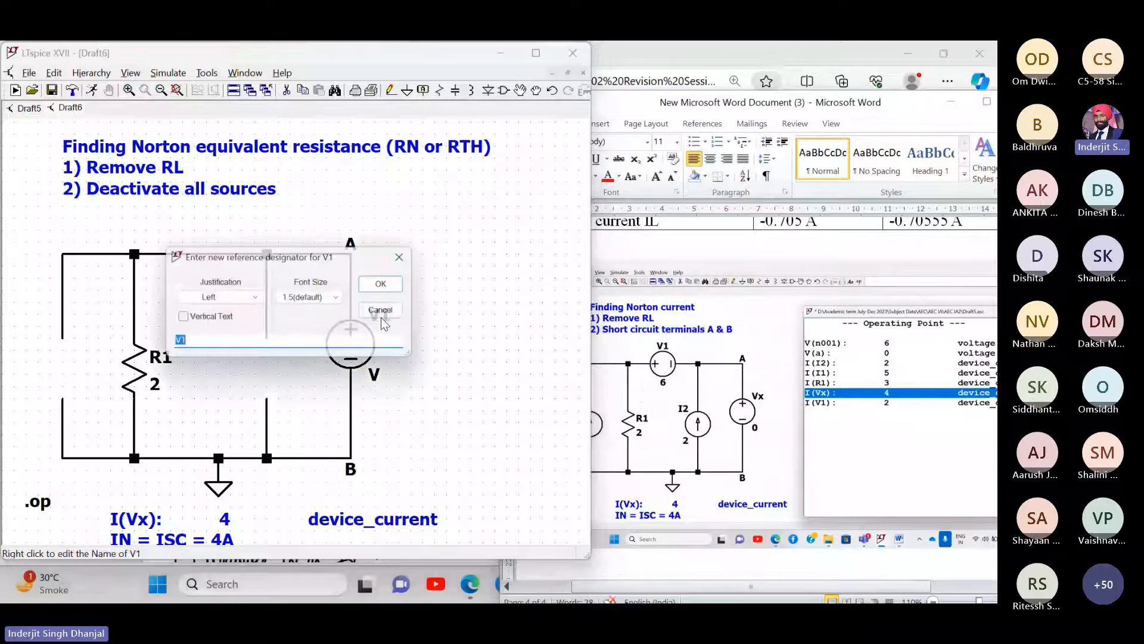
type("Vx")
key("Return")
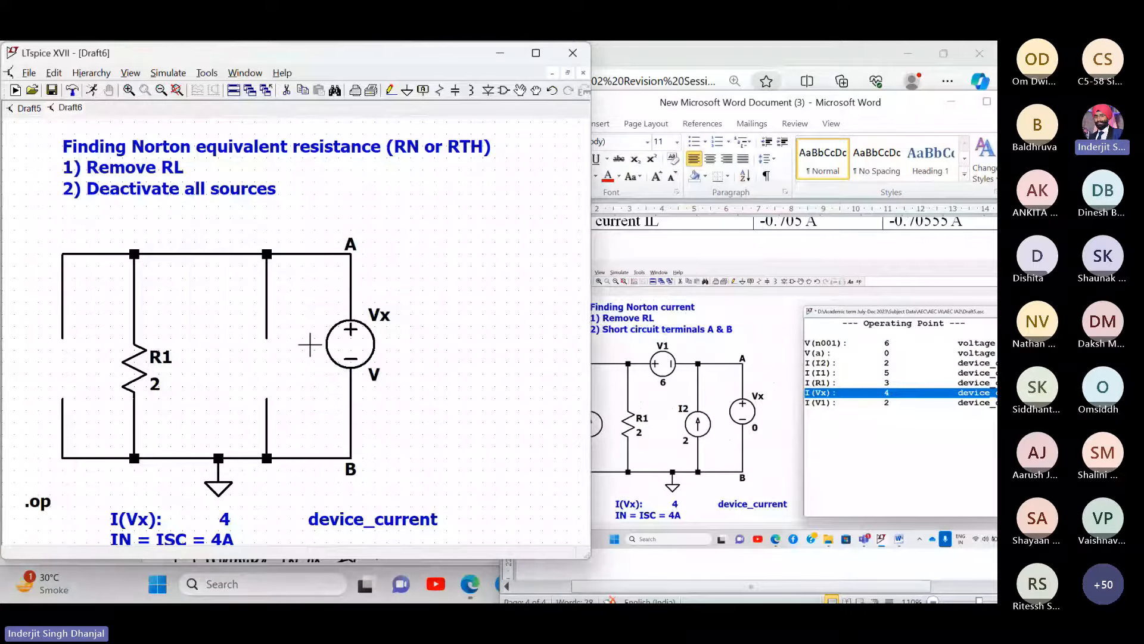
right_click(360, 358)
type("10")
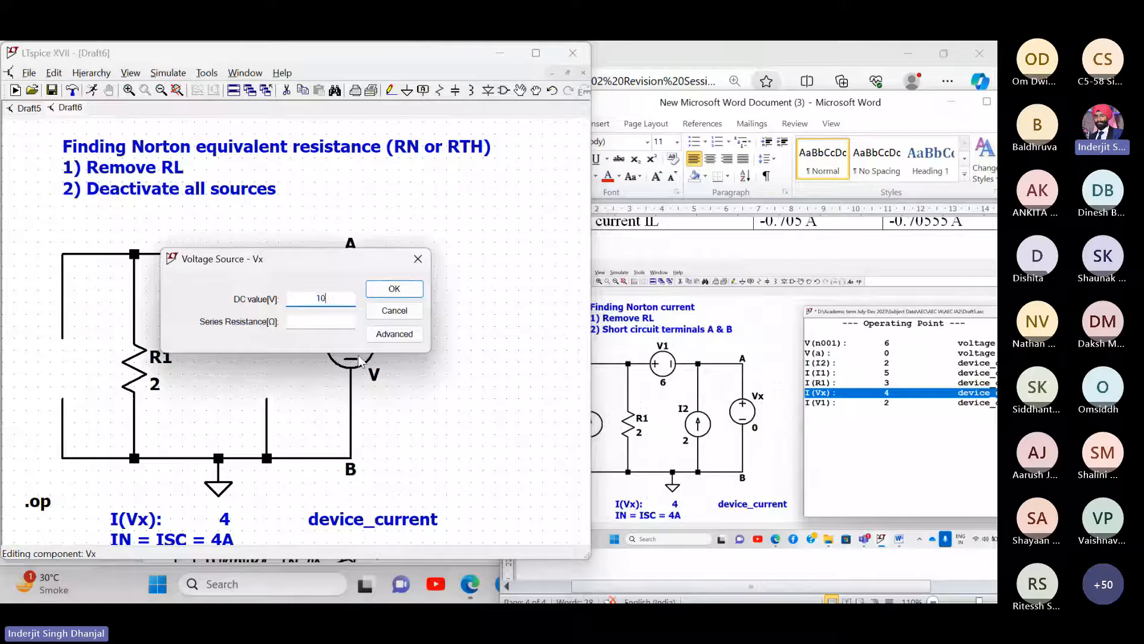
key("Return")
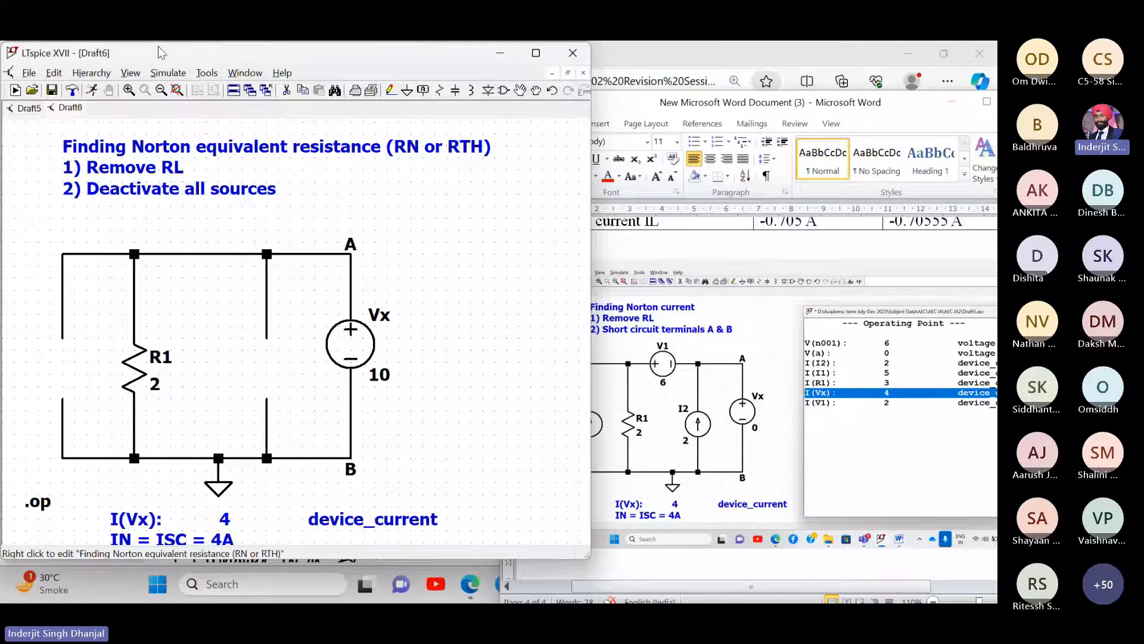
- Run the operating point simulation and close its results window
left_click(168, 73)
left_click(162, 89)
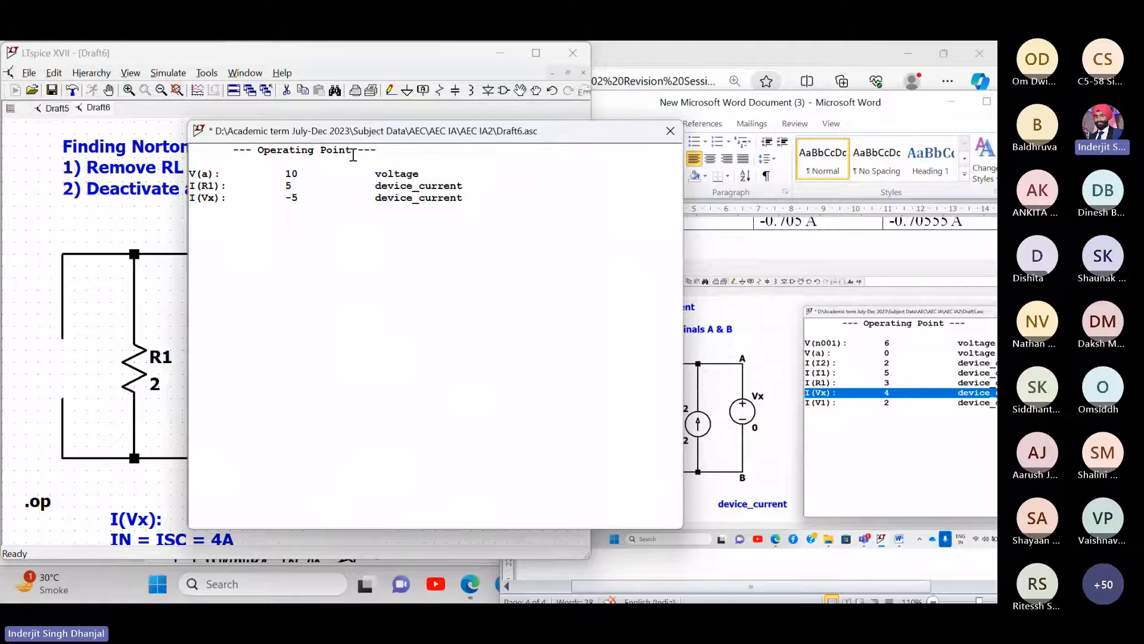
left_click_drag(391, 134, 631, 189)
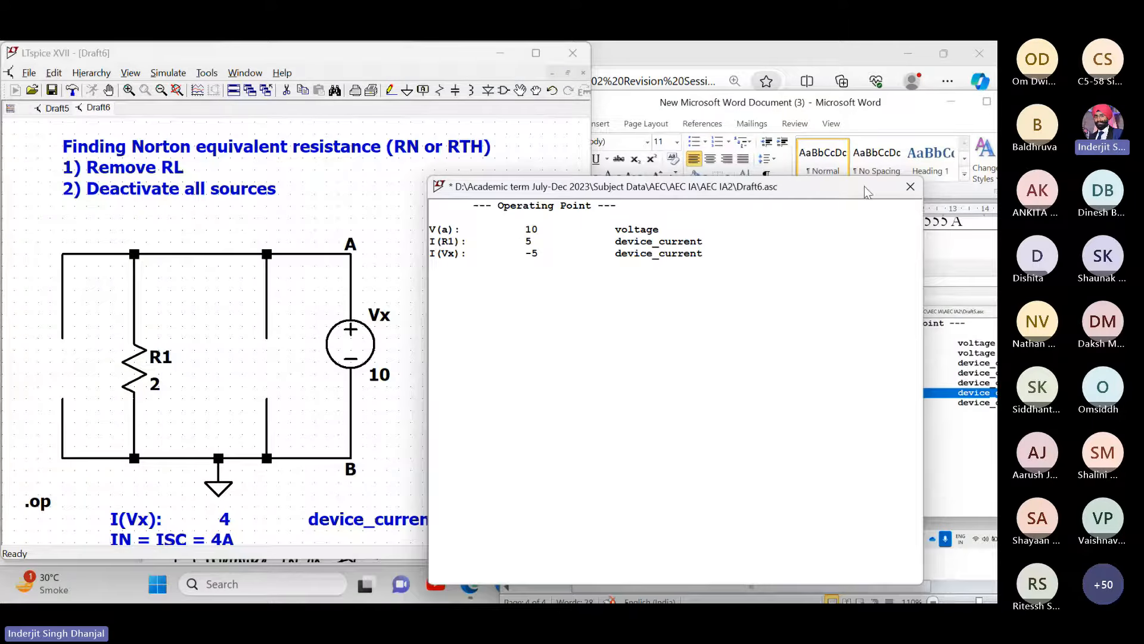
left_click(910, 186)
- Change the I(Vx) value in the results note from 4 to 5
scroll(139, 517, "down", 1)
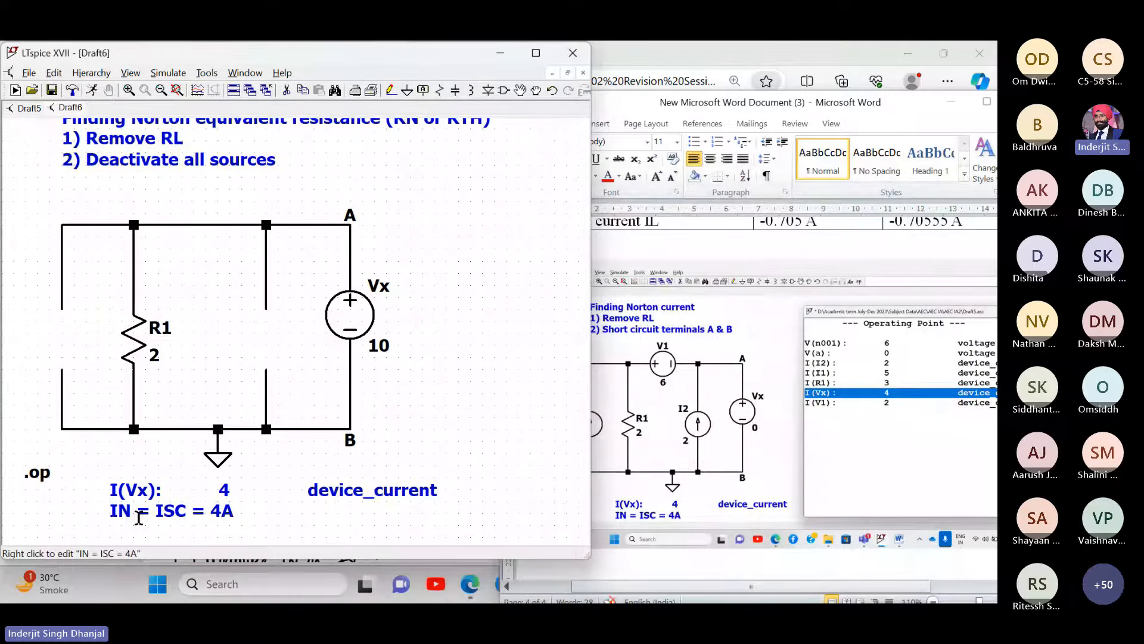
right_click(116, 488)
left_click(321, 314)
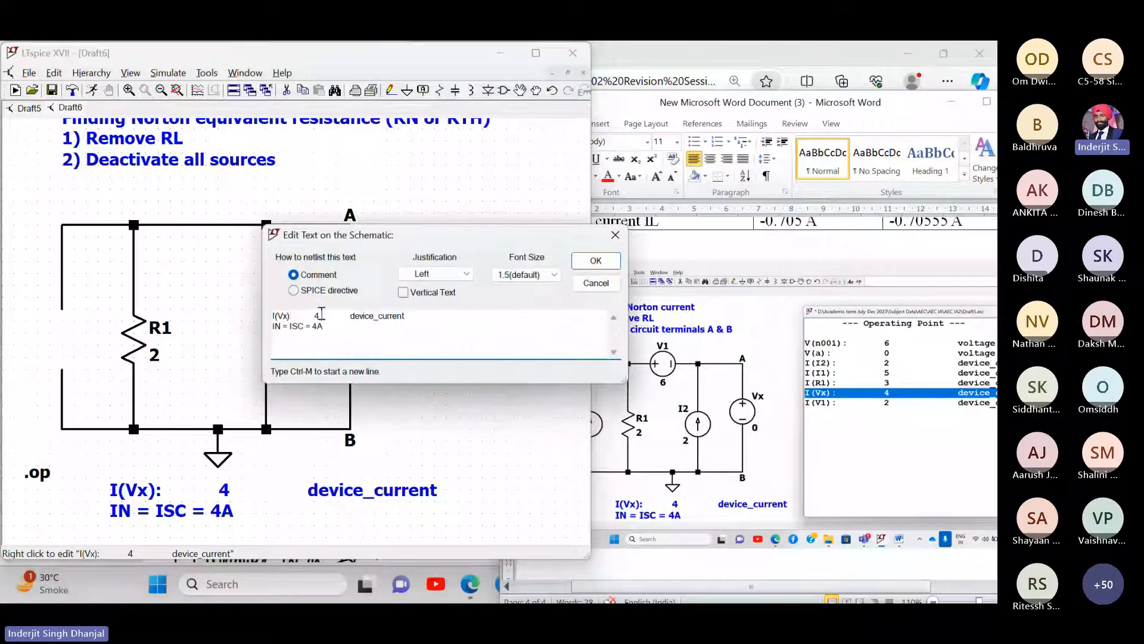
type("5")
key("BackSpace")
key("BackSpace")
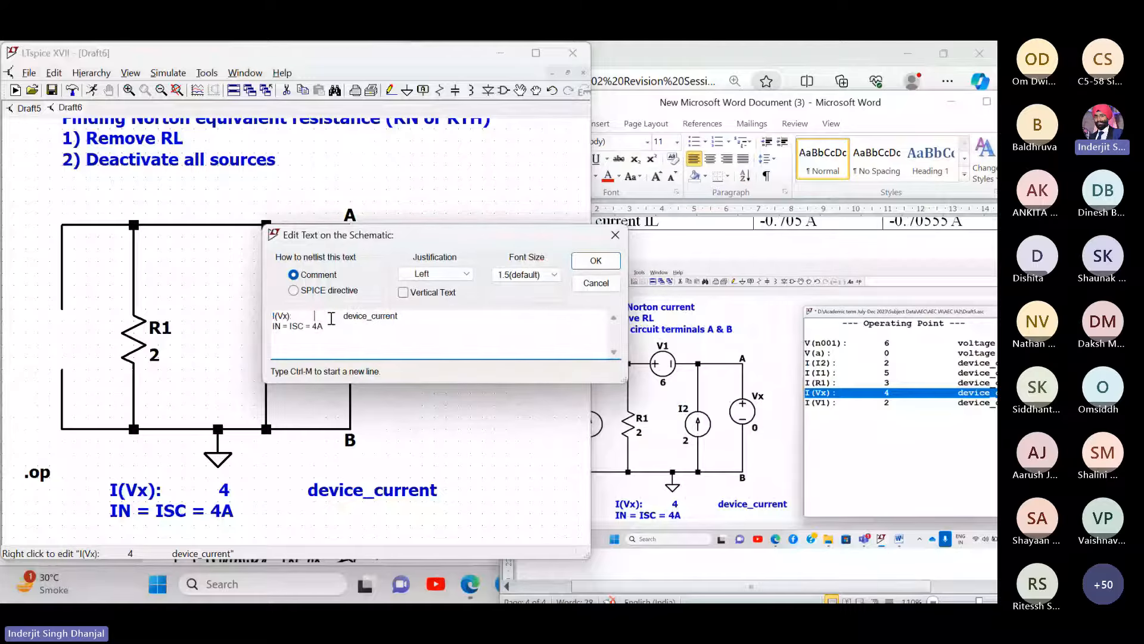
type("5")
- Replace the note's second line with 'RN = RAB = 10 / 5 = 2 ohms'
left_click_drag(335, 324, 258, 332)
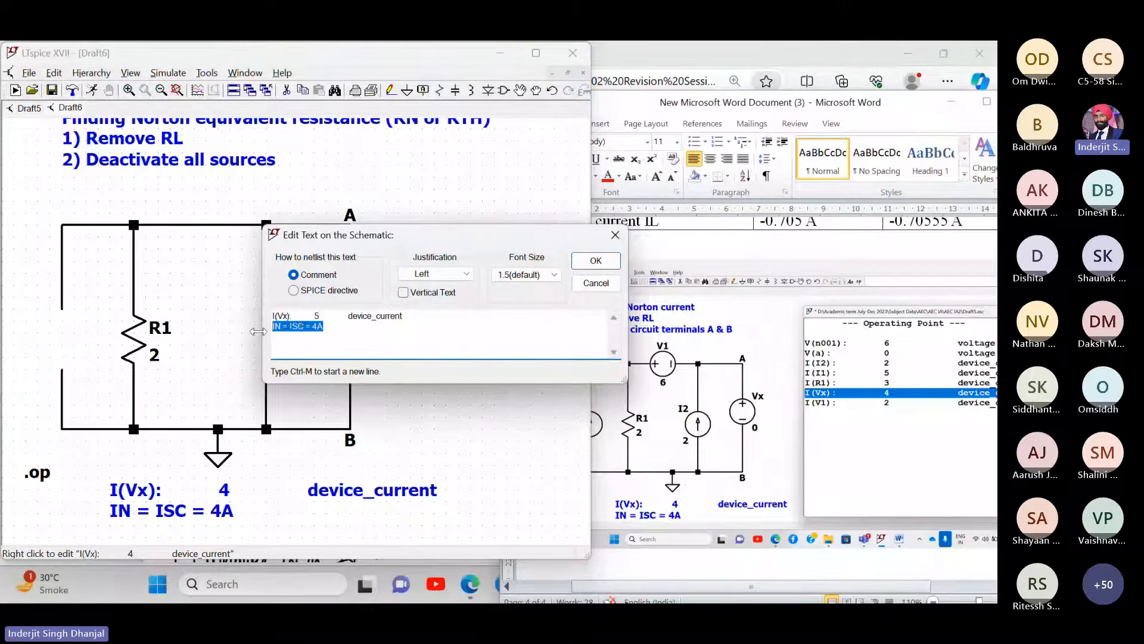
type("RN =")
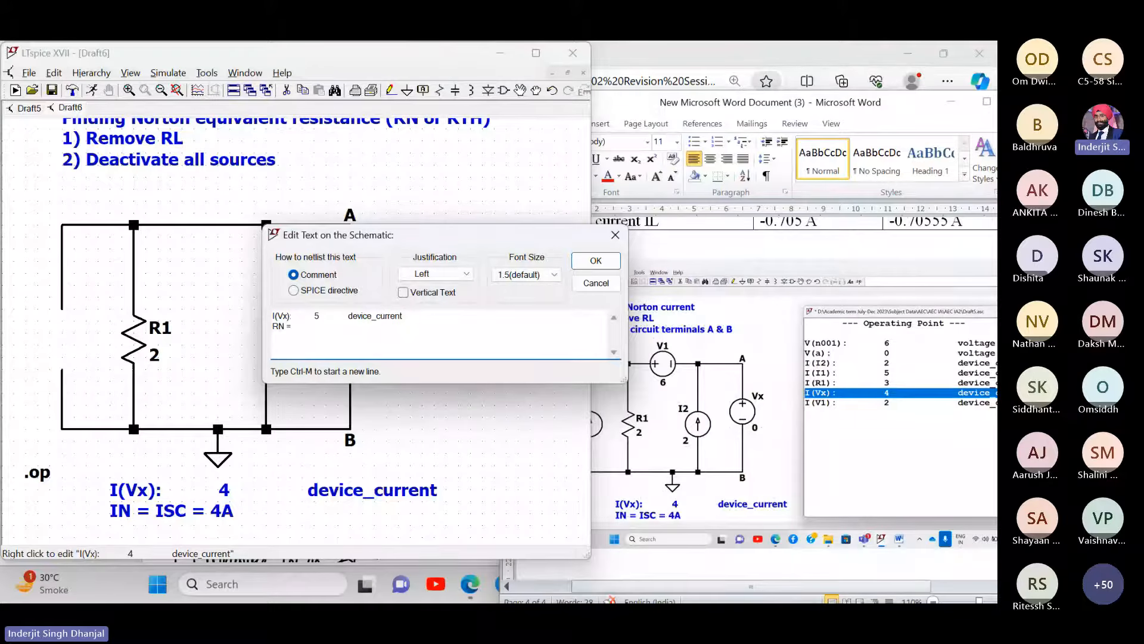
type(" RAB = 10 /")
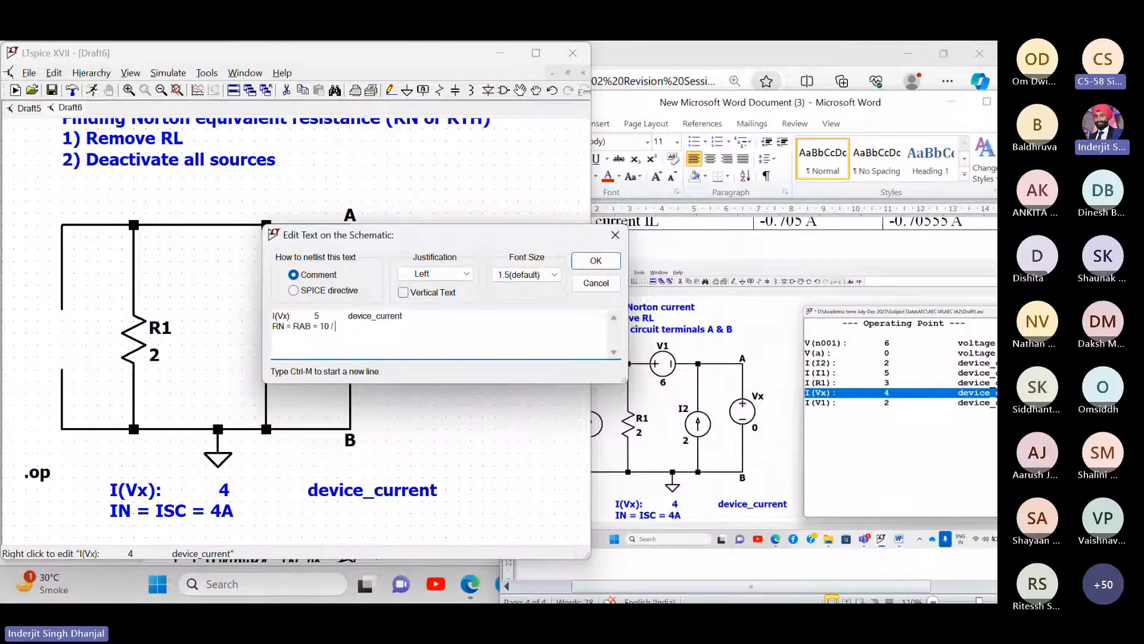
type(" 5 = ")
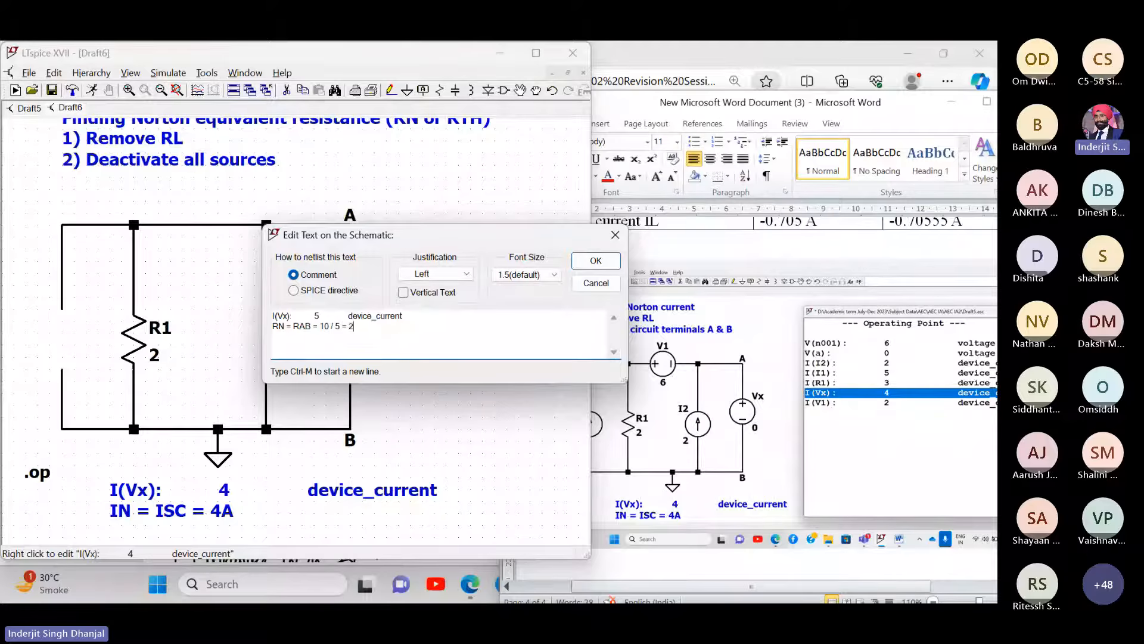
type("2A")
key("BackSpace")
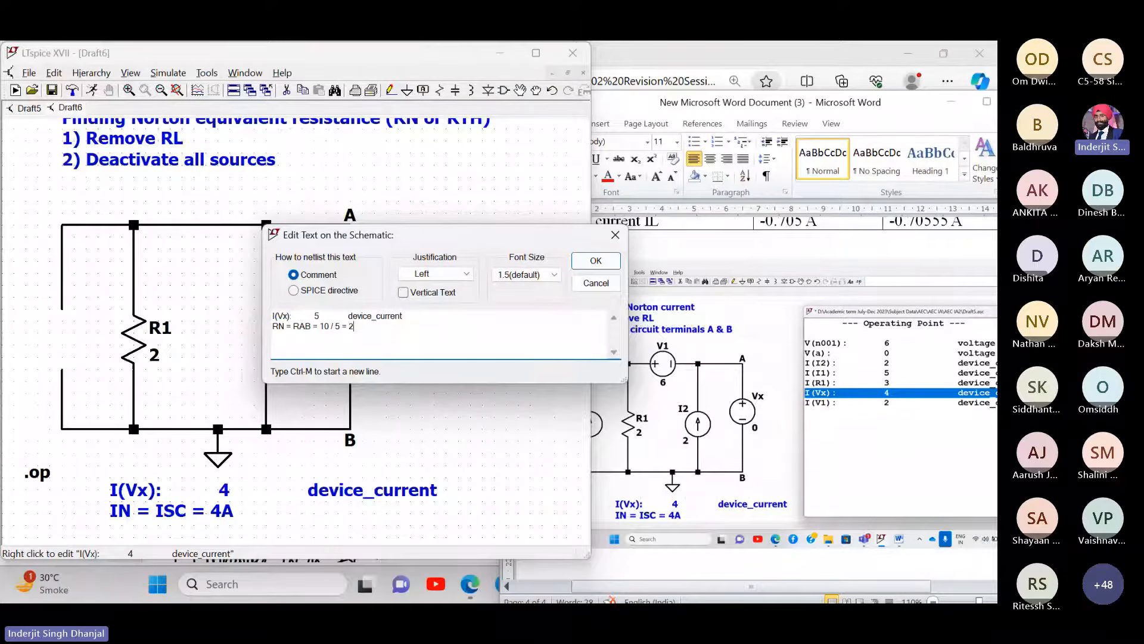
type("ohms")
key("Return")
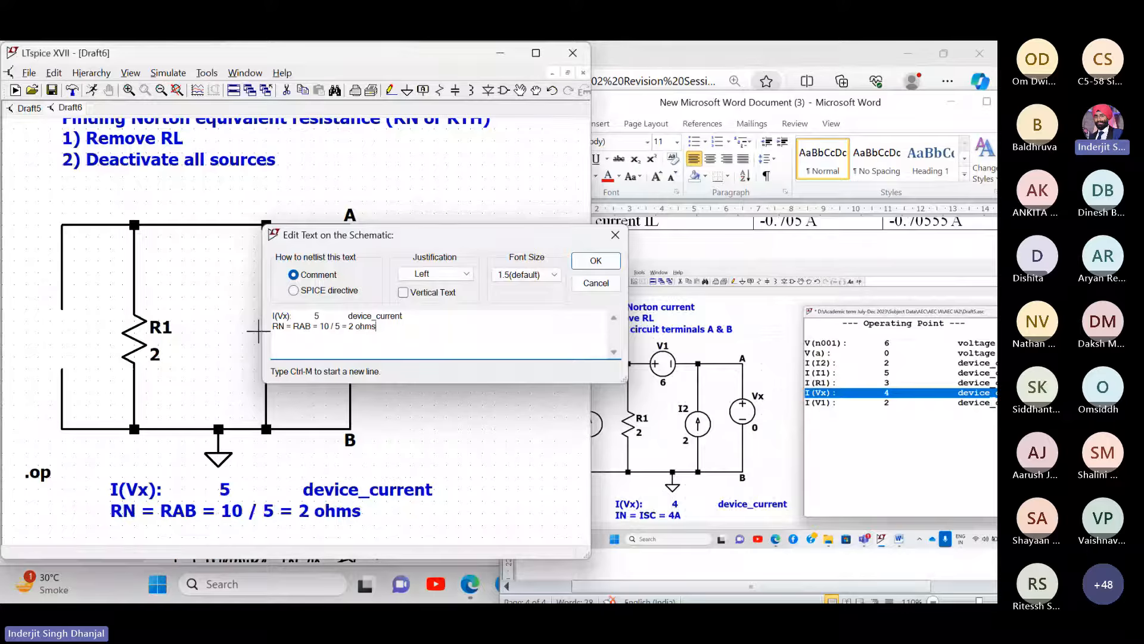
left_click_drag(472, 419, 460, 433)
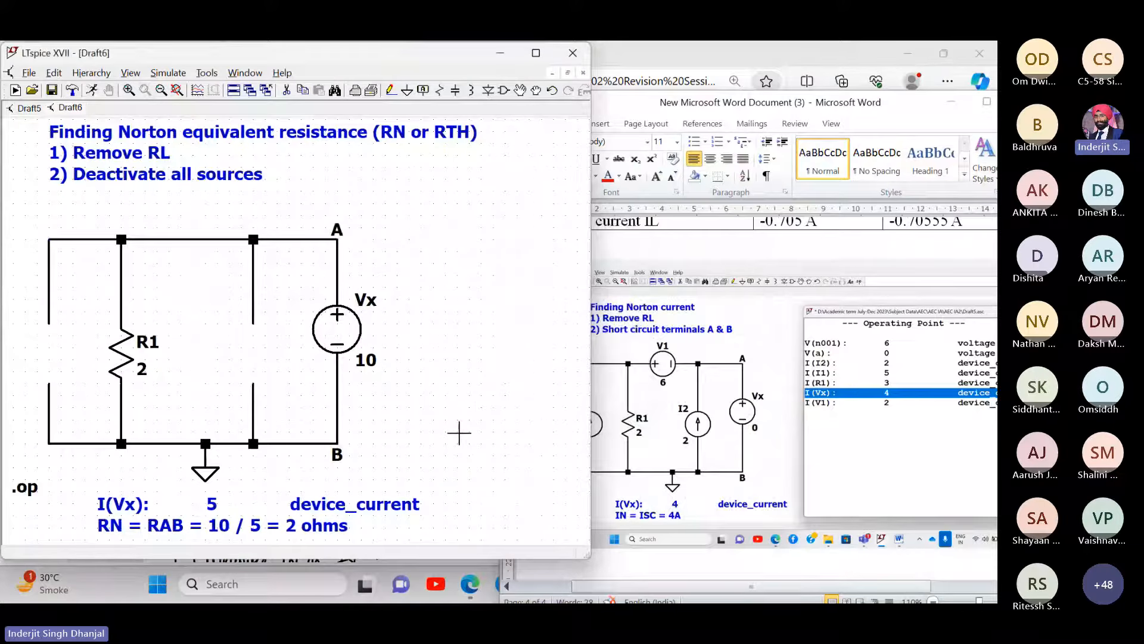
left_click(535, 54)
- Rerun the operating point simulation and take a full-screen capture of the results
left_click_drag(645, 309, 467, 313)
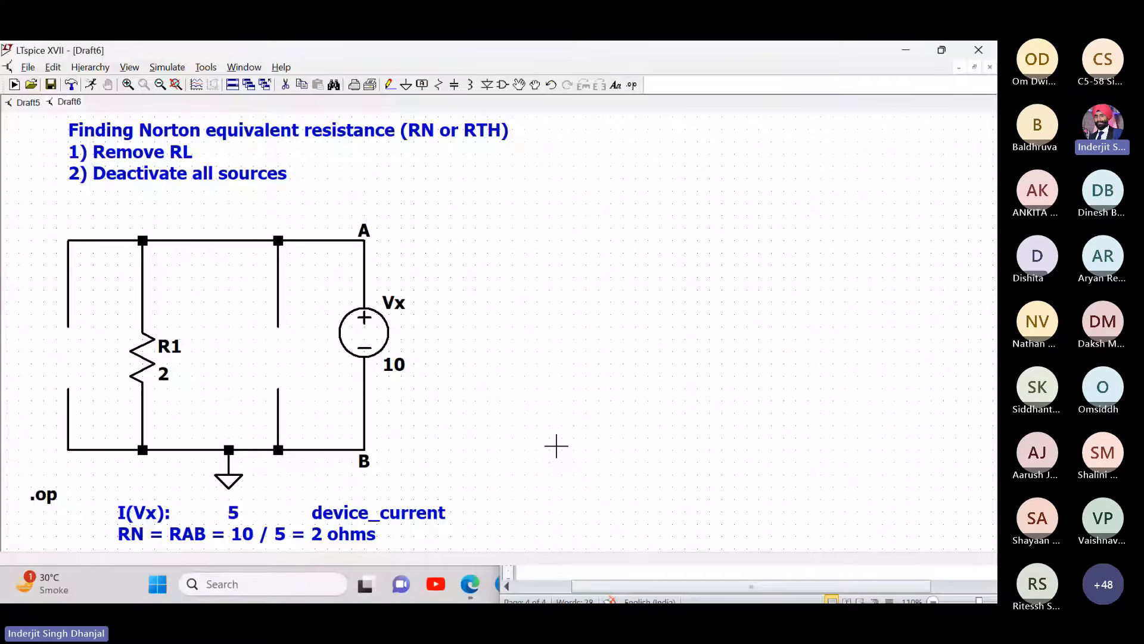
key("super+shift+s")
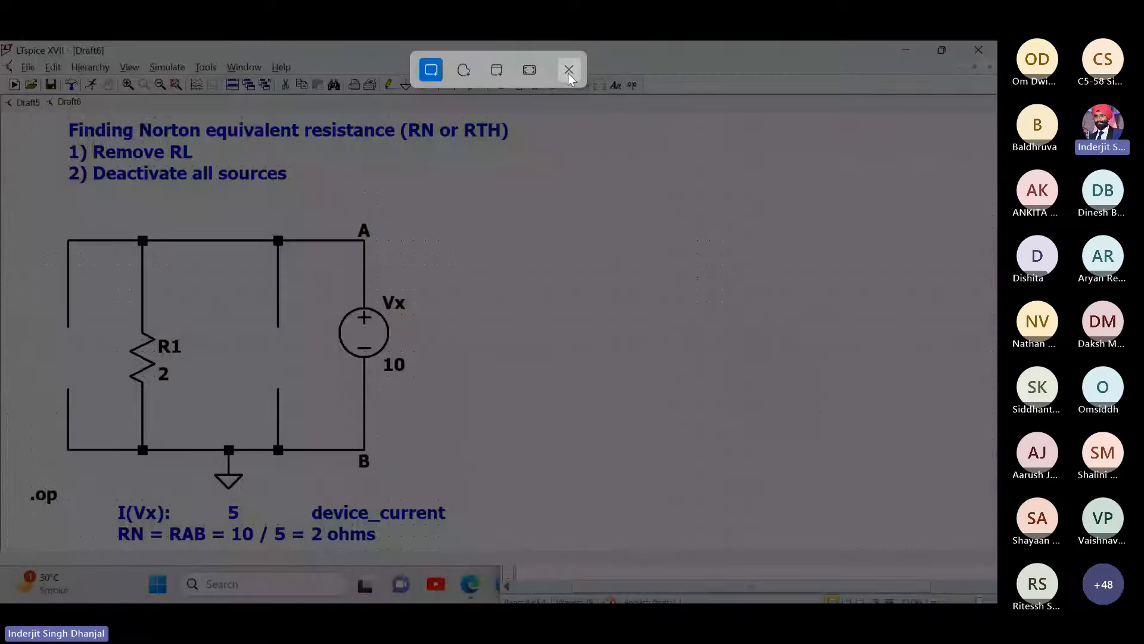
left_click(569, 71)
left_click(167, 68)
left_click(171, 82)
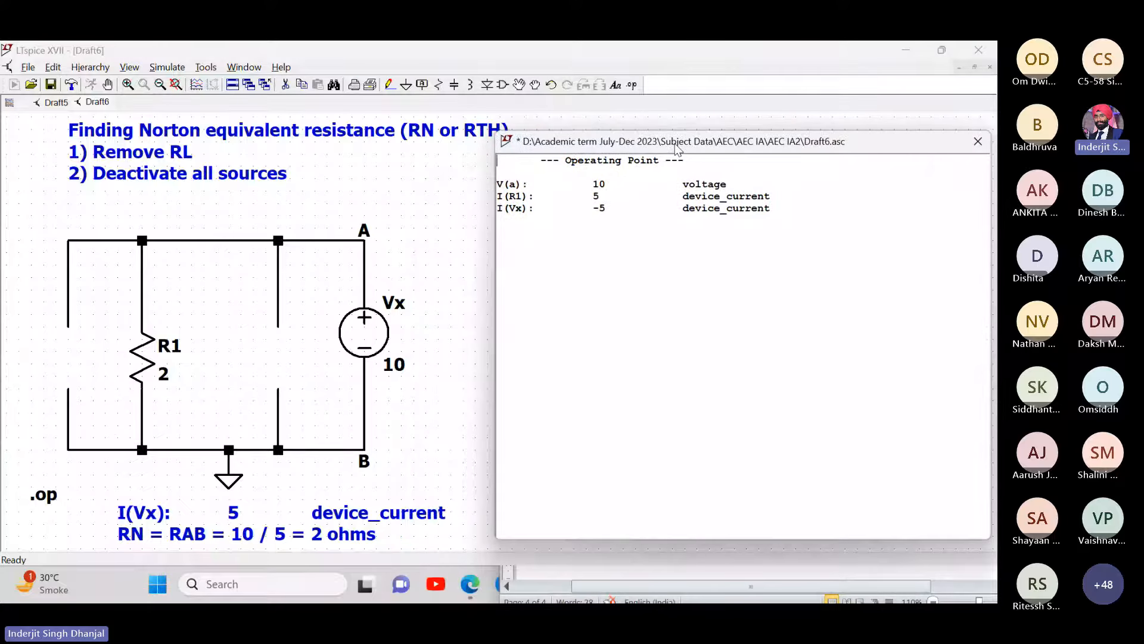
left_click_drag(772, 195, 487, 205)
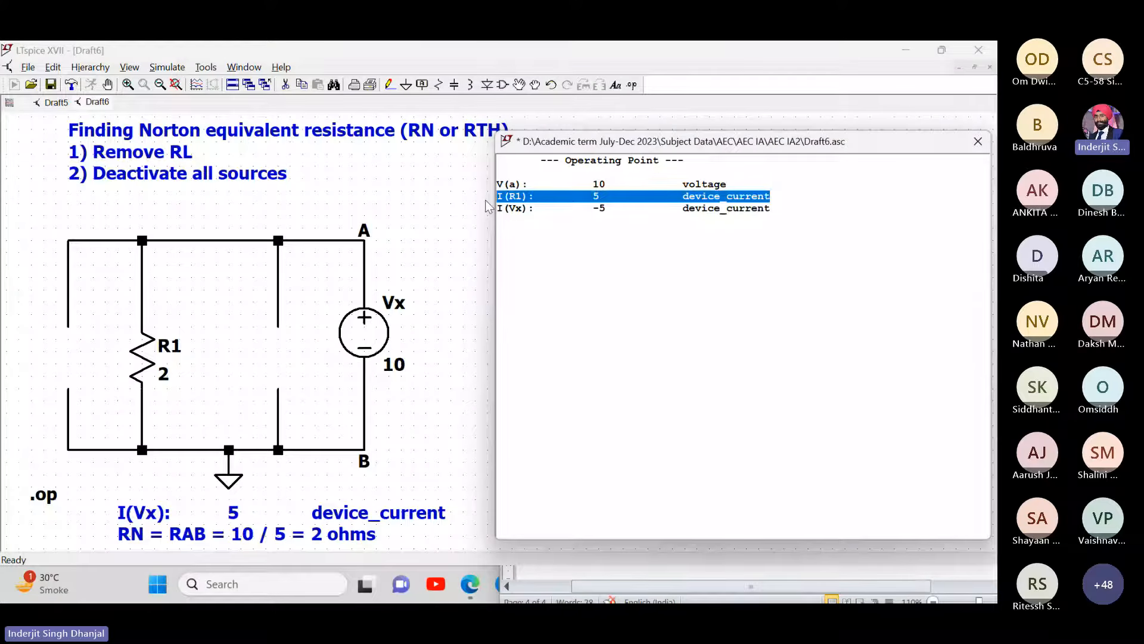
key("super+shift+s")
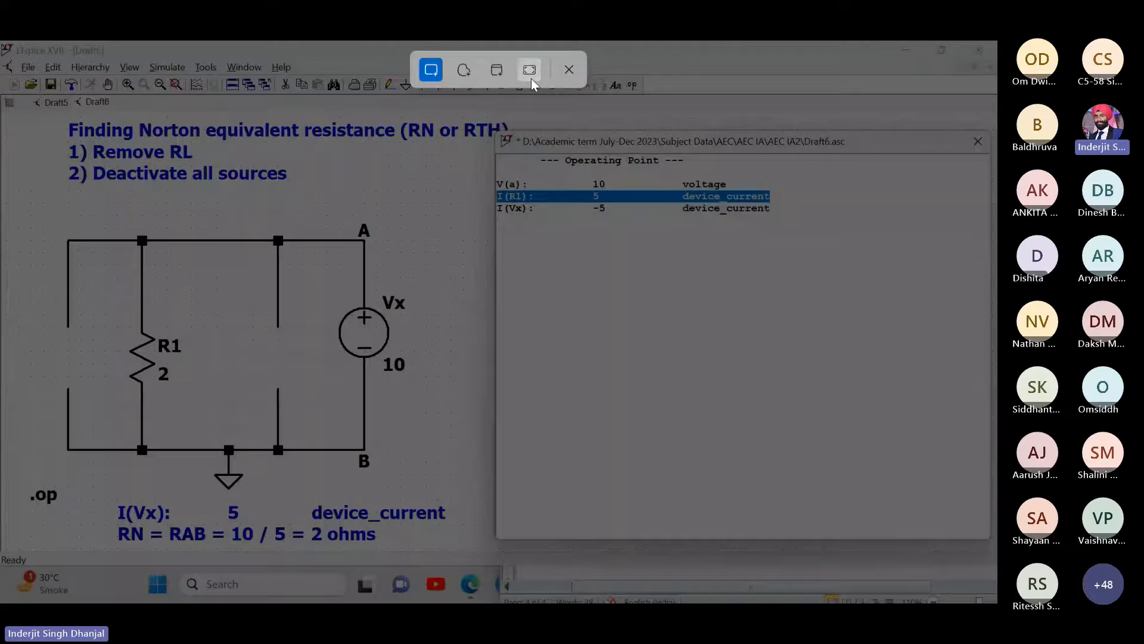
left_click(530, 69)
- Paste the LTspice results screenshot onto a new page of the Word report
key("alt+Tab")
scroll(695, 409, "down", 3)
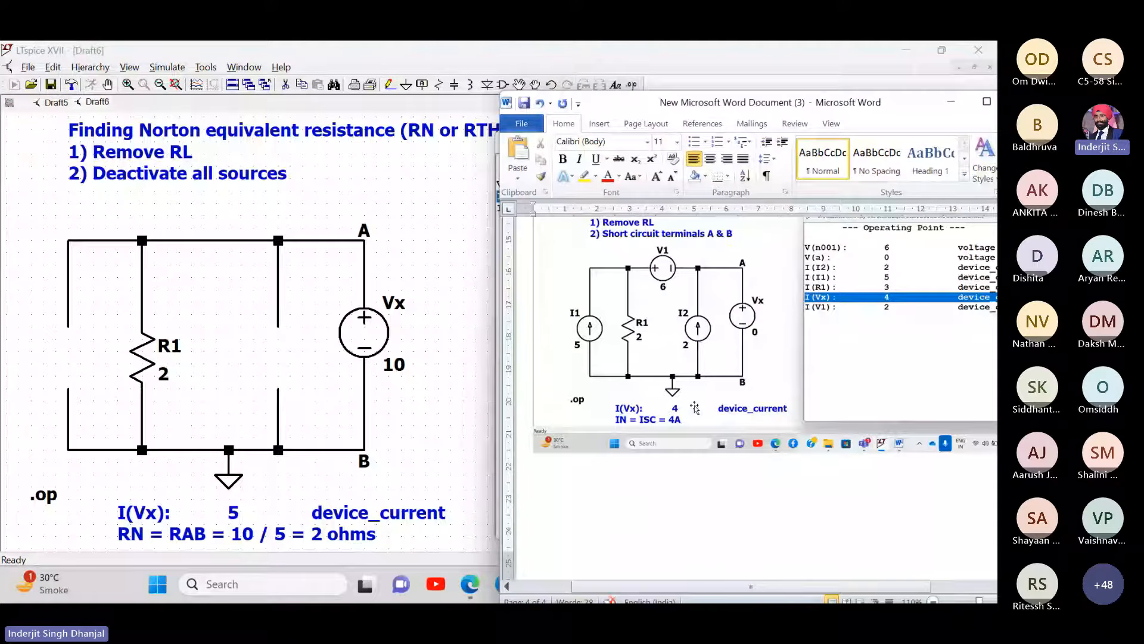
left_click(694, 408)
scroll(948, 456, "right", 3)
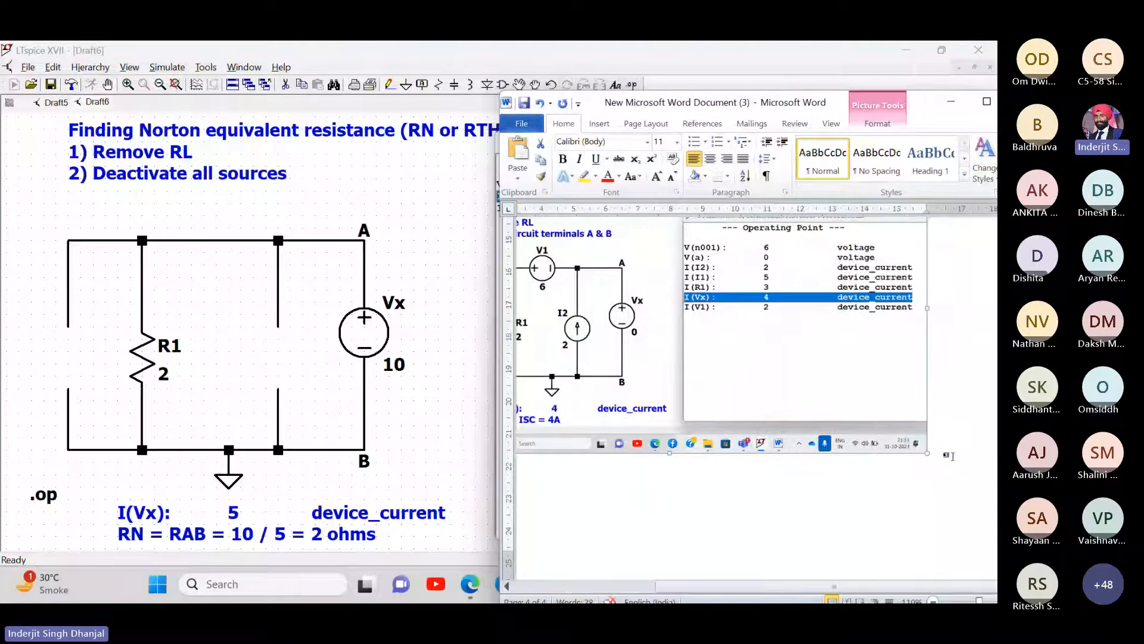
left_click(952, 456)
scroll(952, 456, "down", 3)
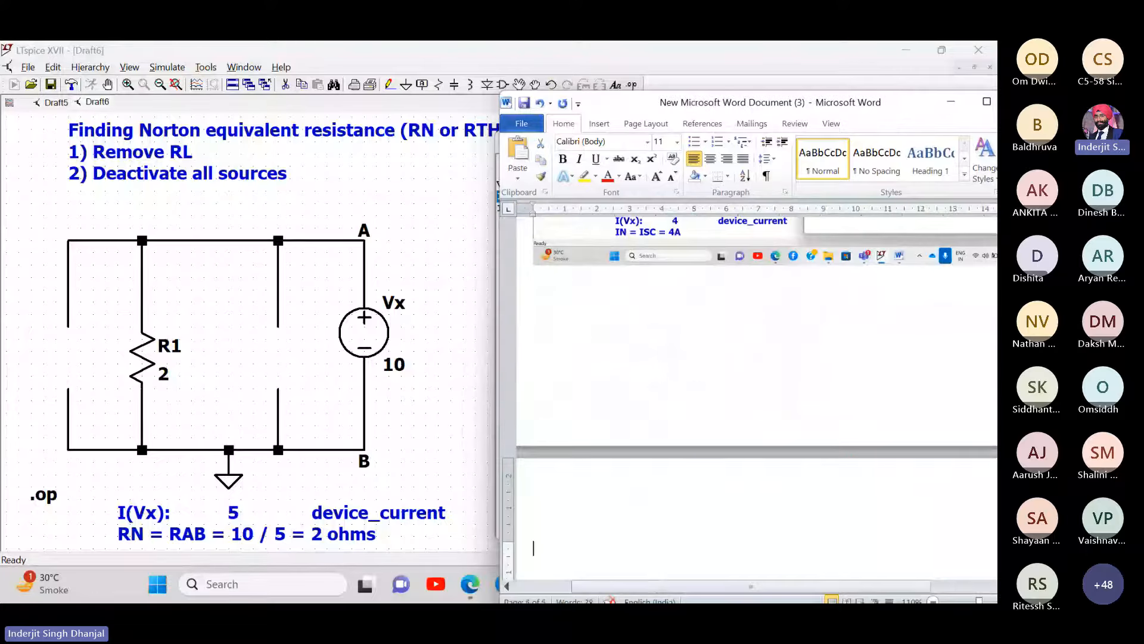
key("ctrl+v")
scroll(839, 352, "left", 3)
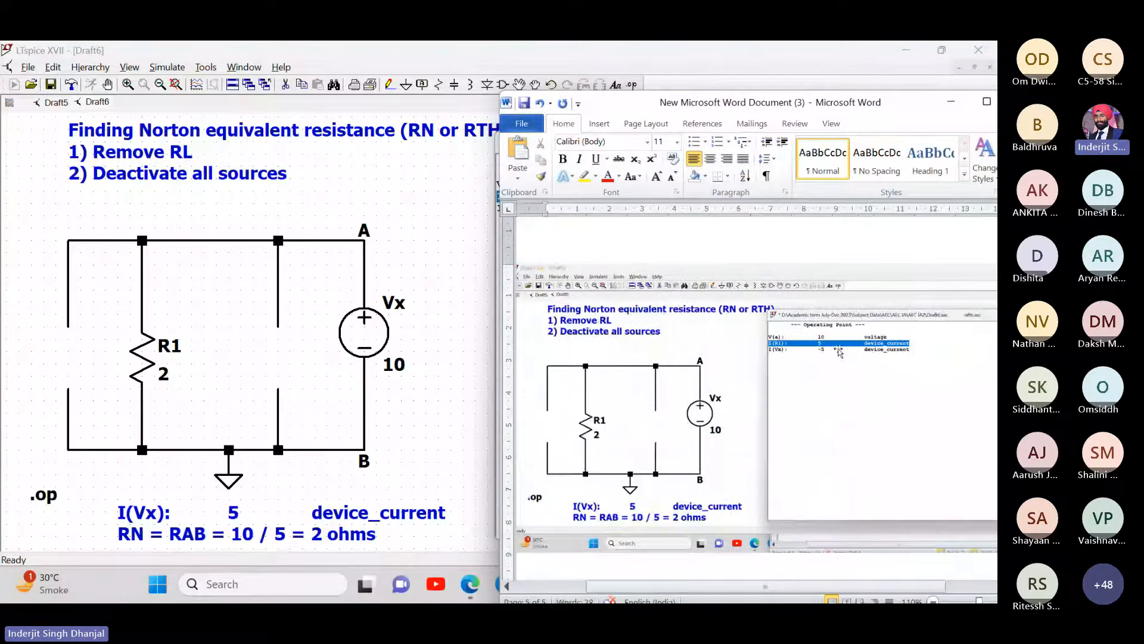
- Close the Operating Point results and restore LTspice to a smaller window
left_click(769, 65)
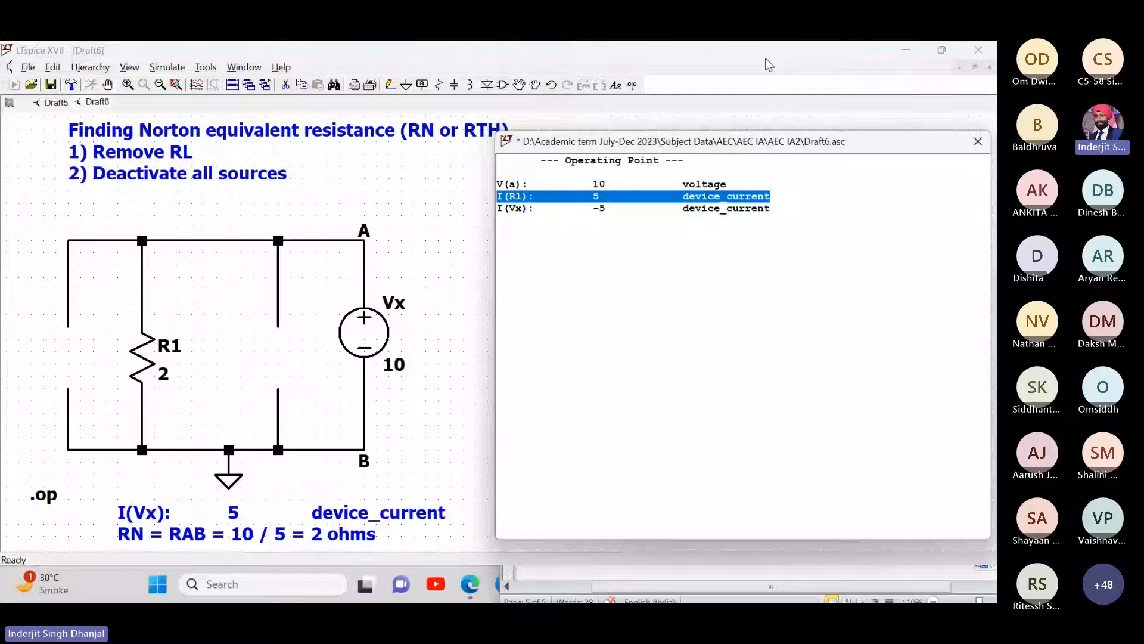
left_click(978, 141)
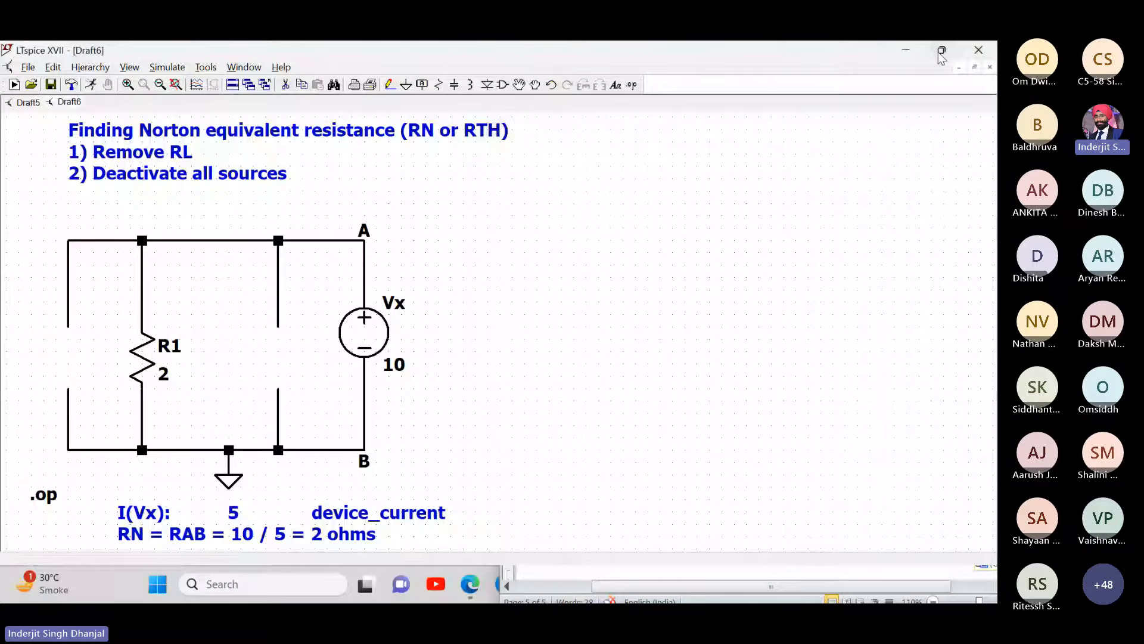
left_click(941, 51)
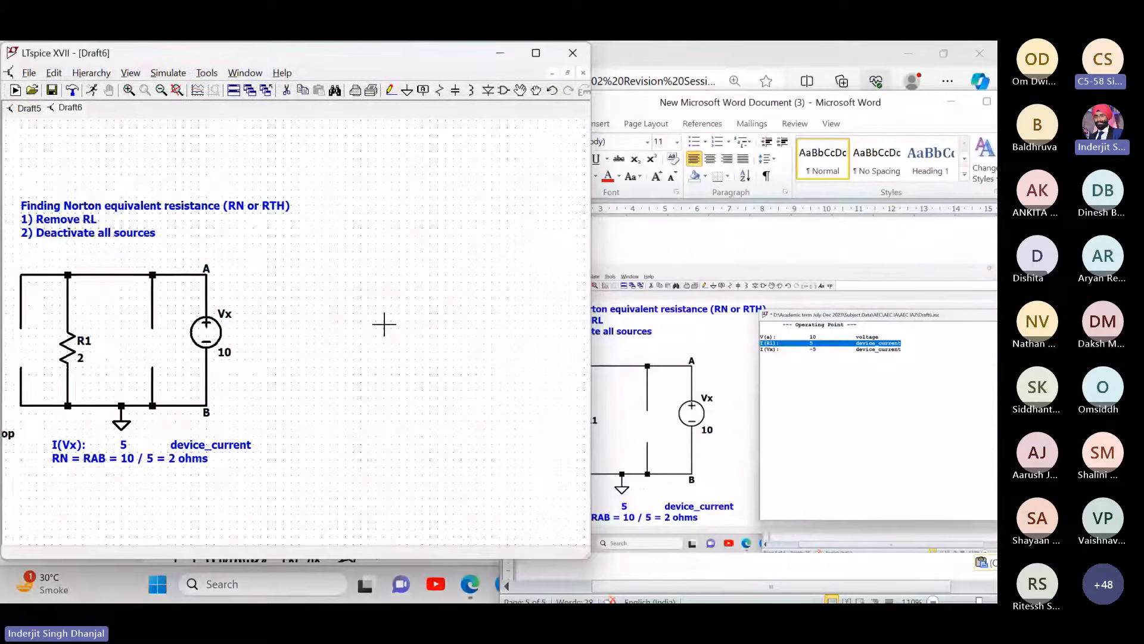
scroll(322, 342, "up", 2)
scroll(322, 342, "down", 2)
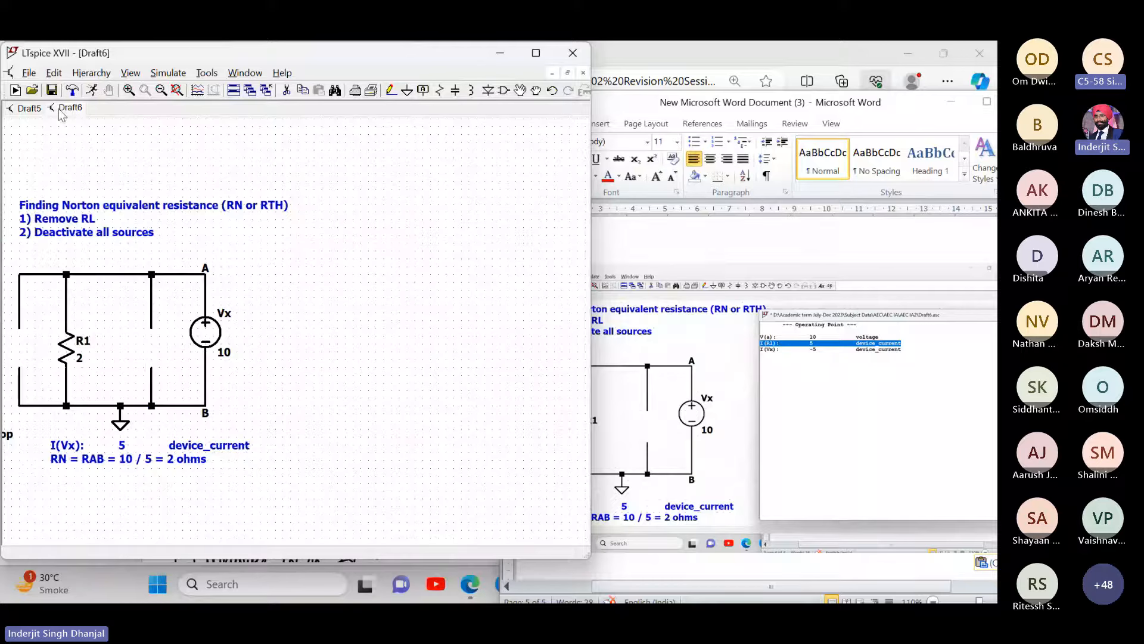
- Start a new schematic and place current source I1, rotated so its arrow points upward
left_click(15, 90)
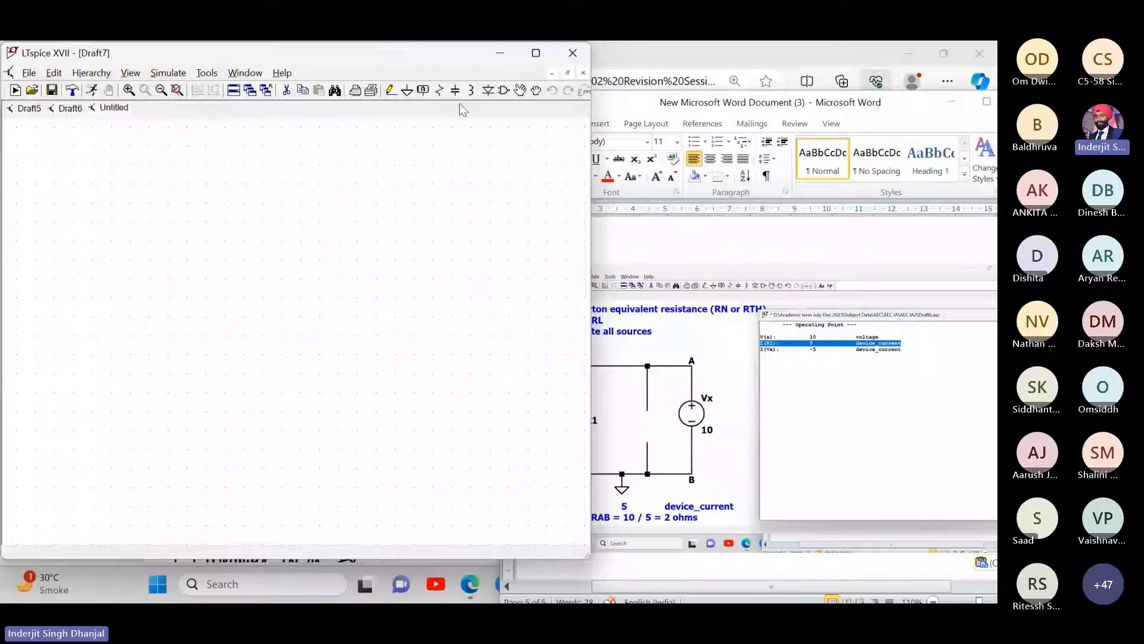
left_click(504, 91)
type("c")
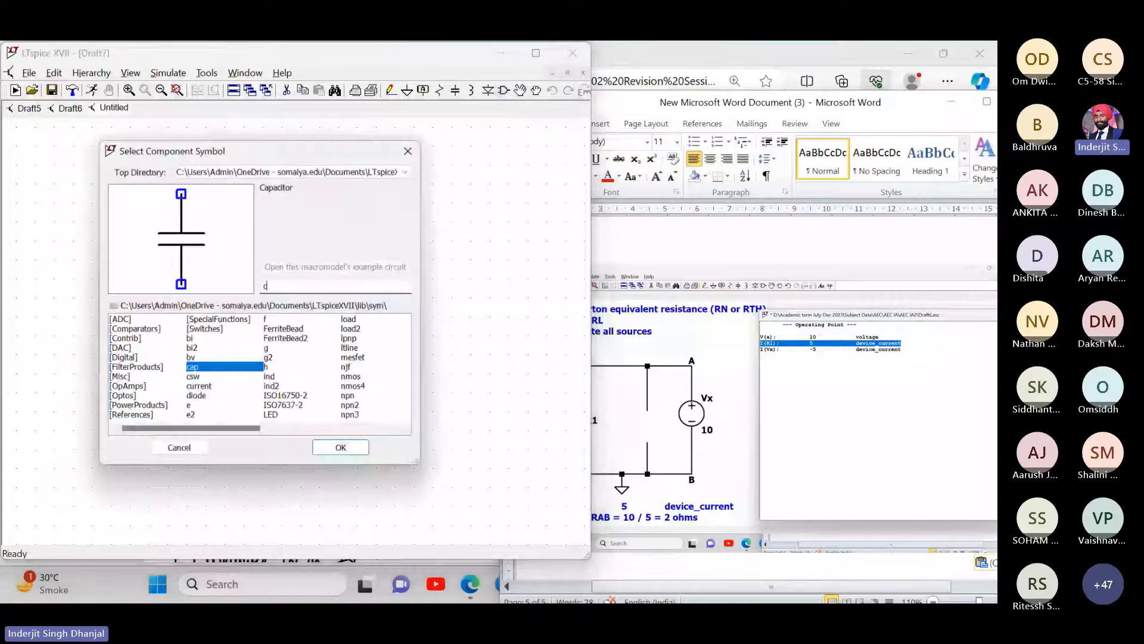
type("u")
key("Return")
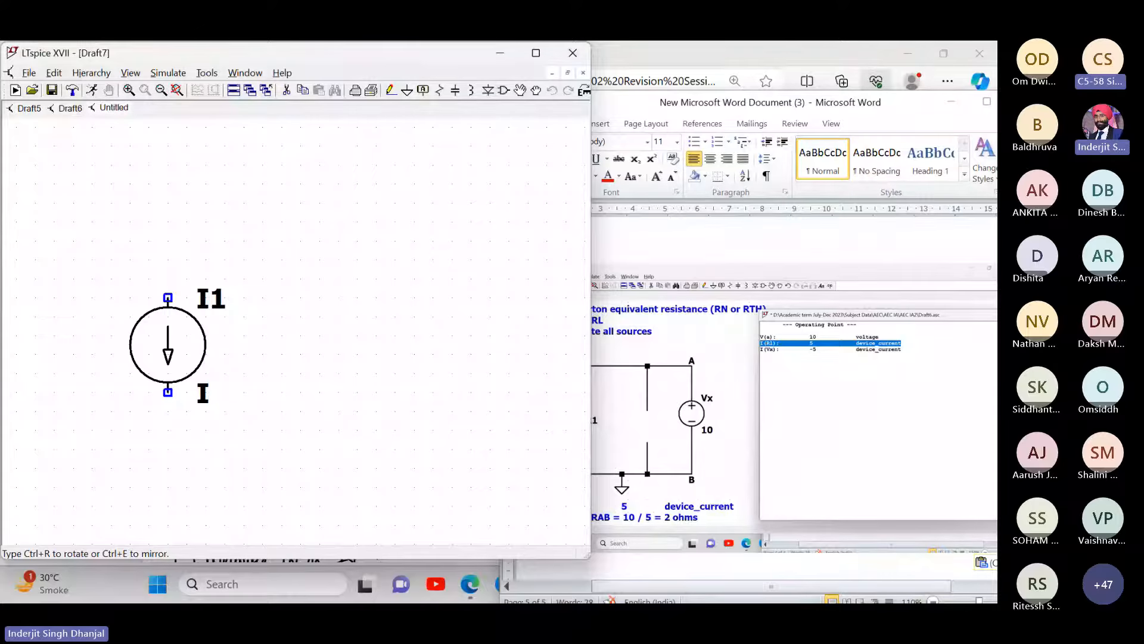
left_click(168, 298)
key("Escape")
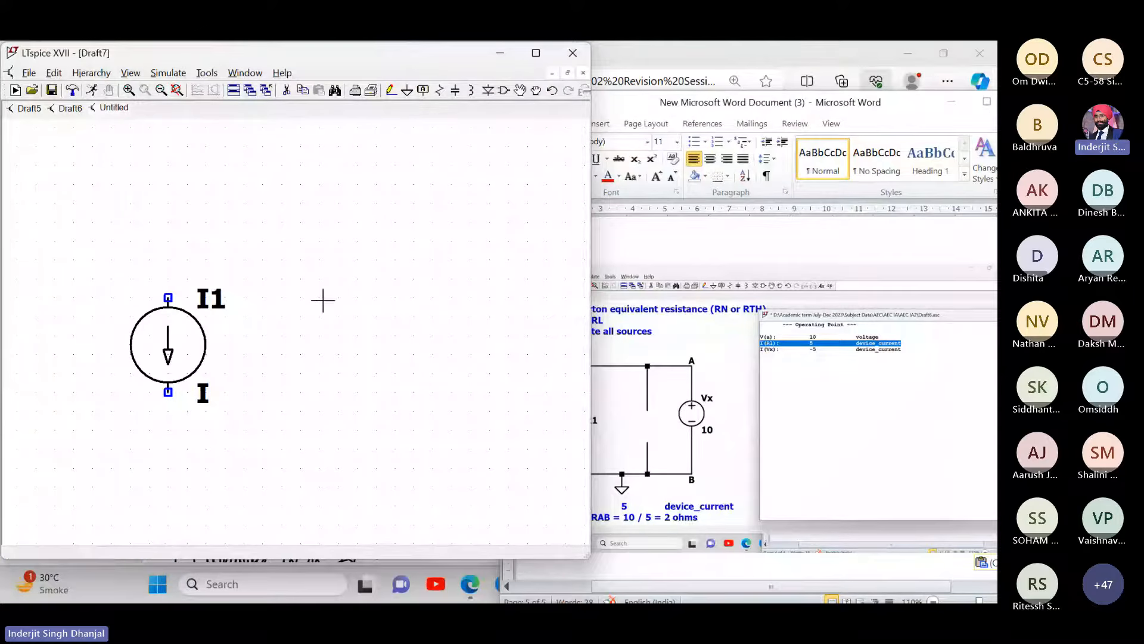
left_click(521, 90)
left_click(161, 329)
key("ctrl+r")
key("ctrl+r")
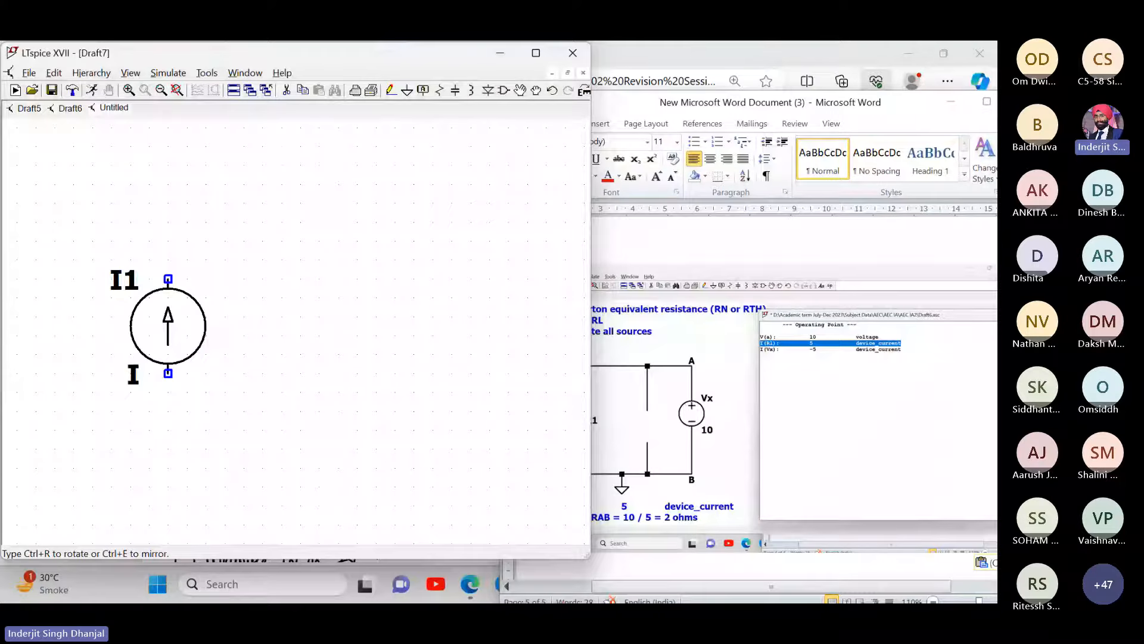
left_click(168, 342)
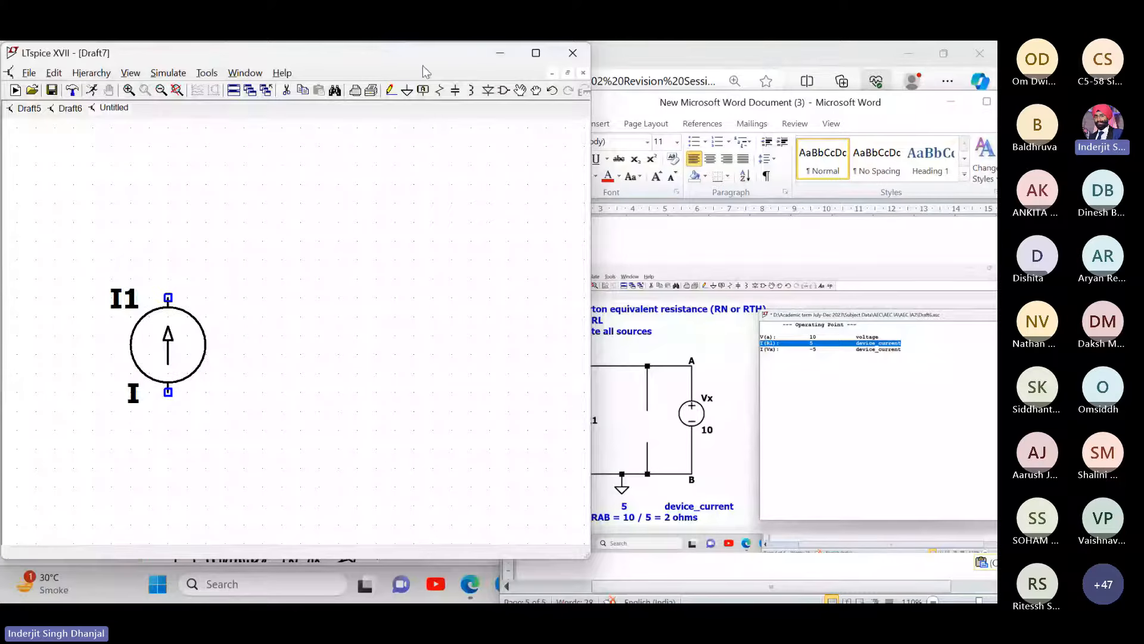
- Add resistor R2 on the right and wire a loop joining it to I1
left_click(439, 91)
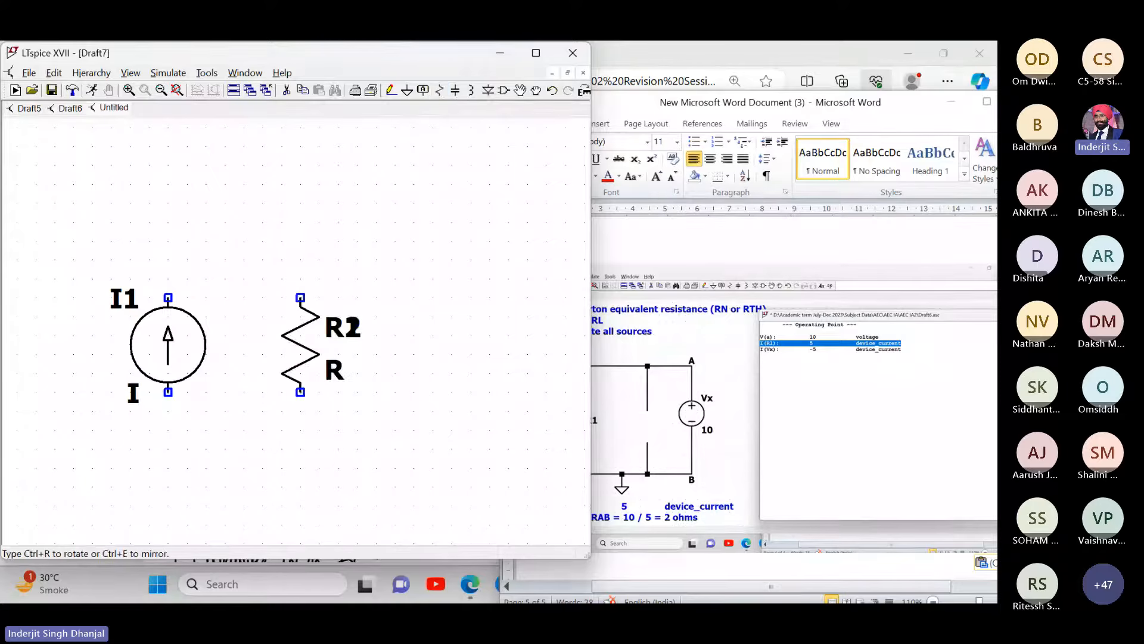
left_click(490, 345)
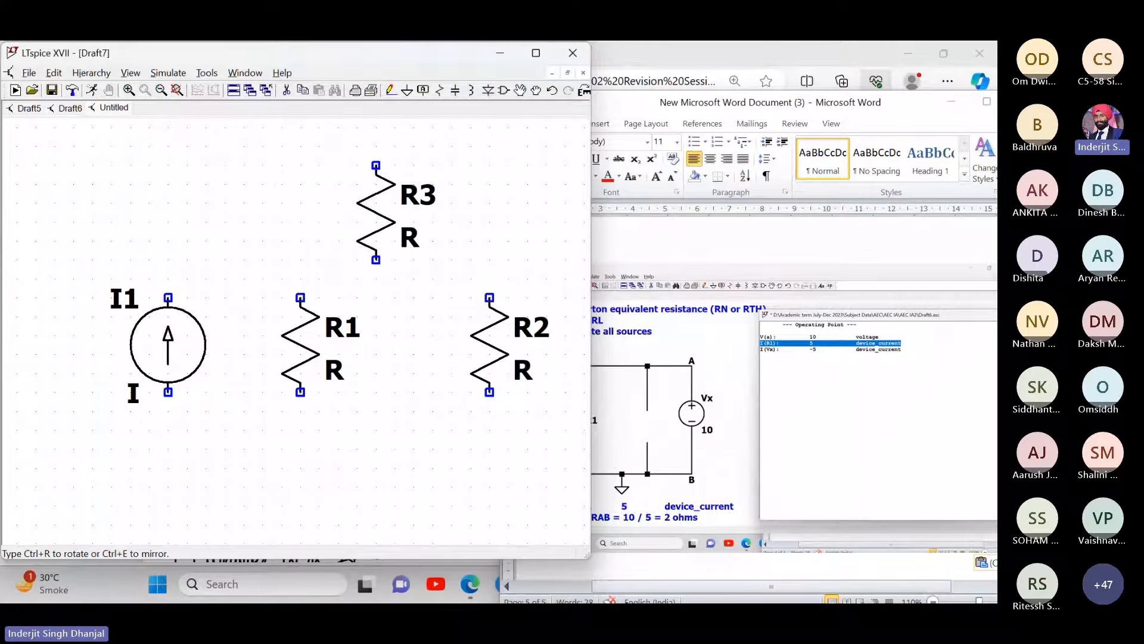
key("Escape")
left_click(391, 90)
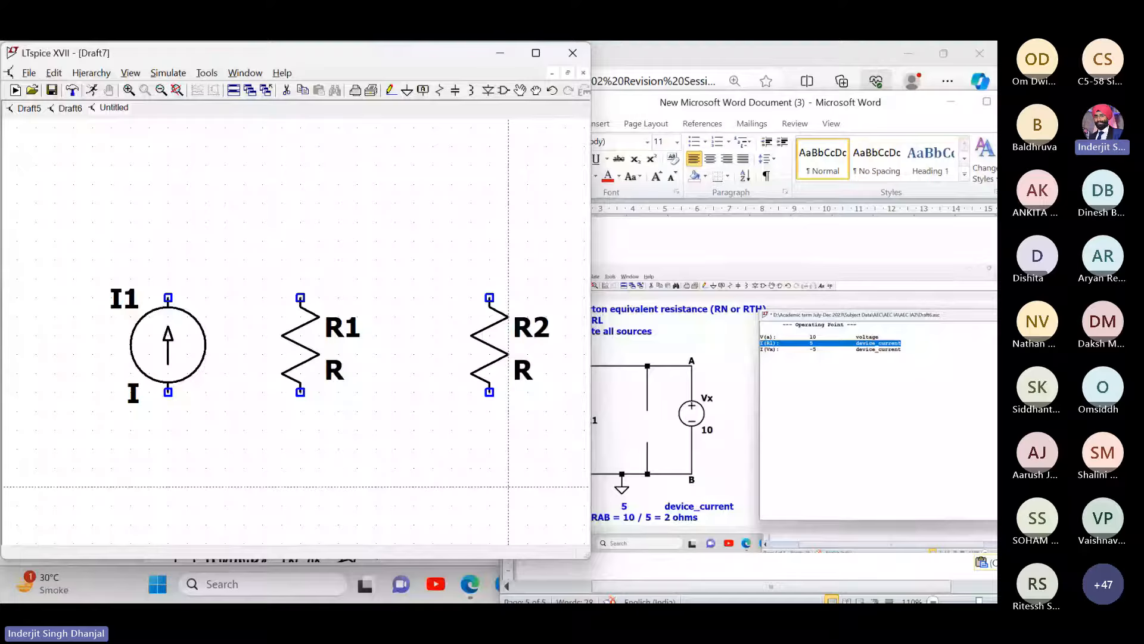
left_click(489, 487)
left_click(490, 203)
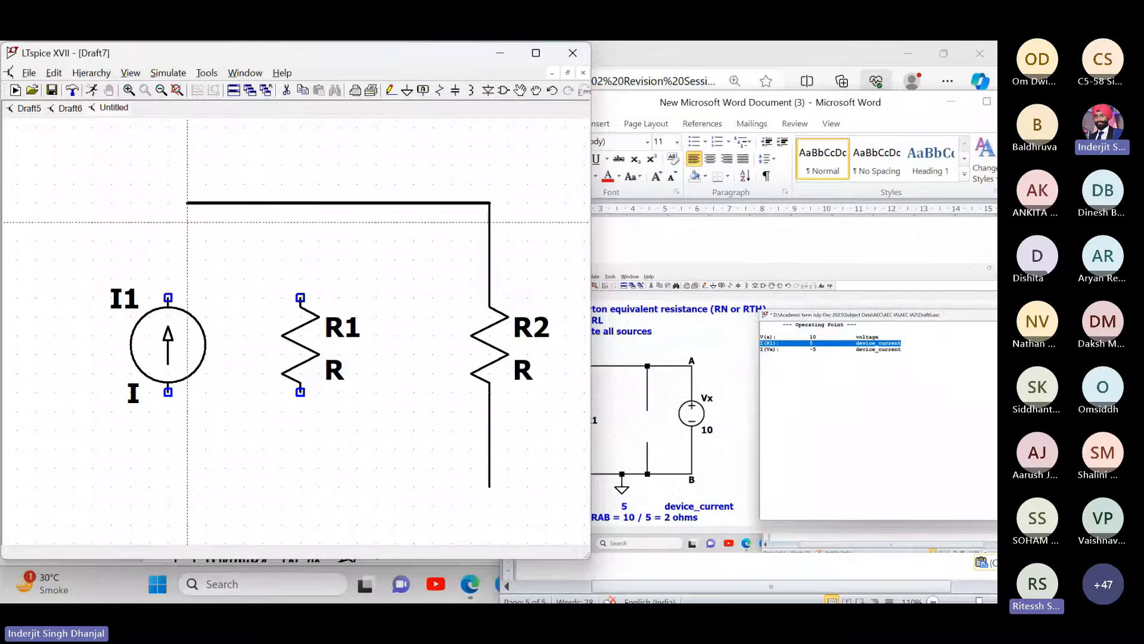
left_click(169, 203)
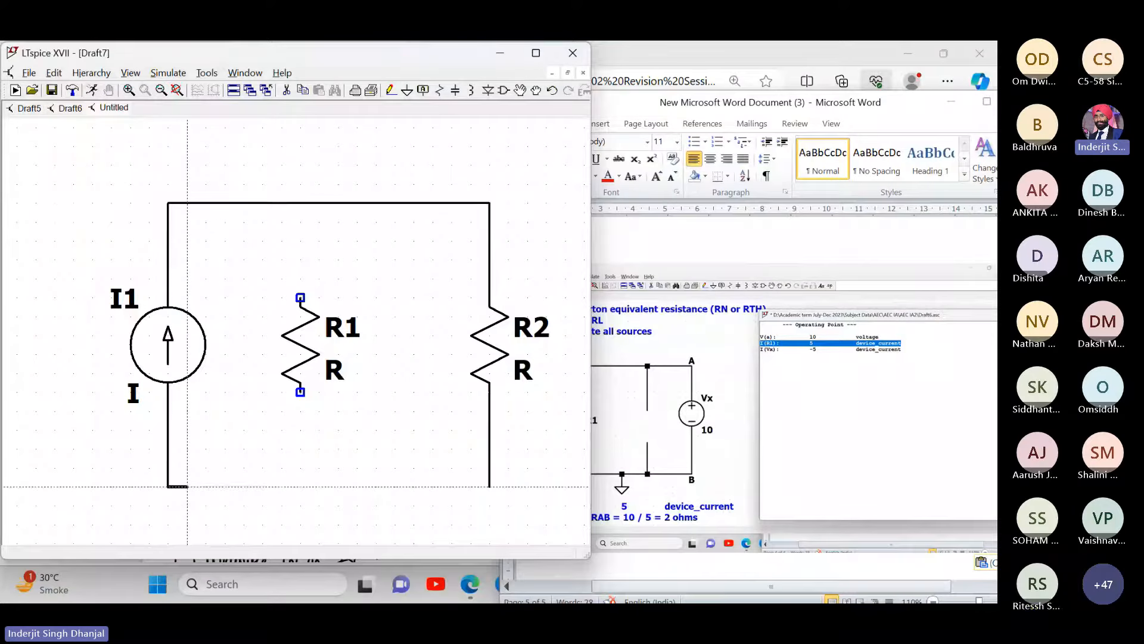
left_click(489, 487)
key("Escape")
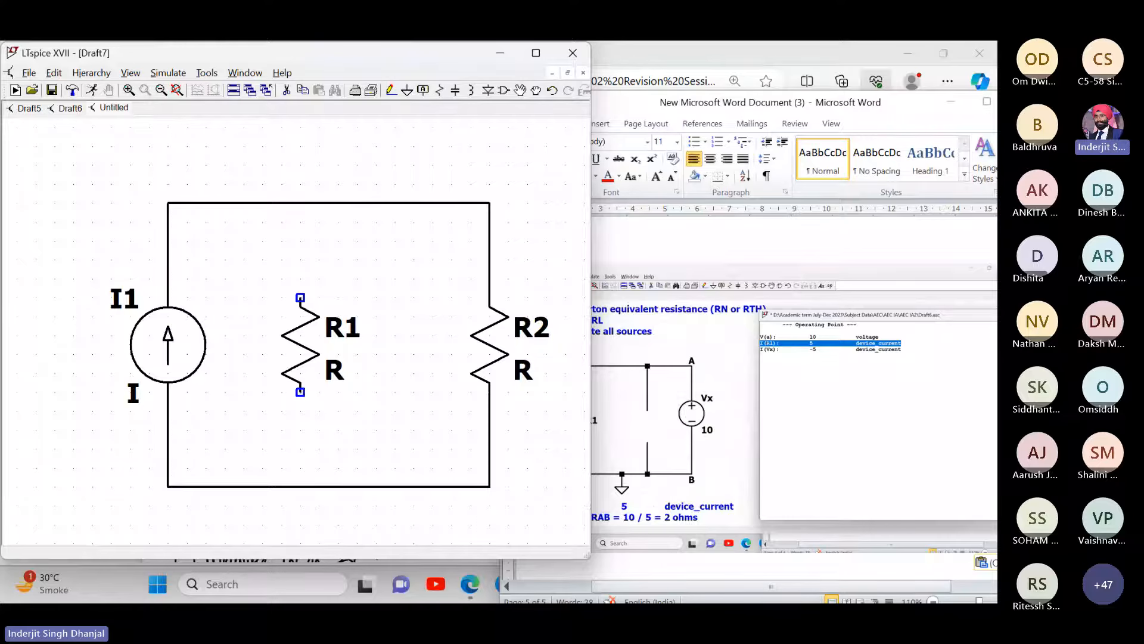
- Wire R1 between the bottom and top wires, in parallel with I1 and R2
key("F3")
left_click(301, 486)
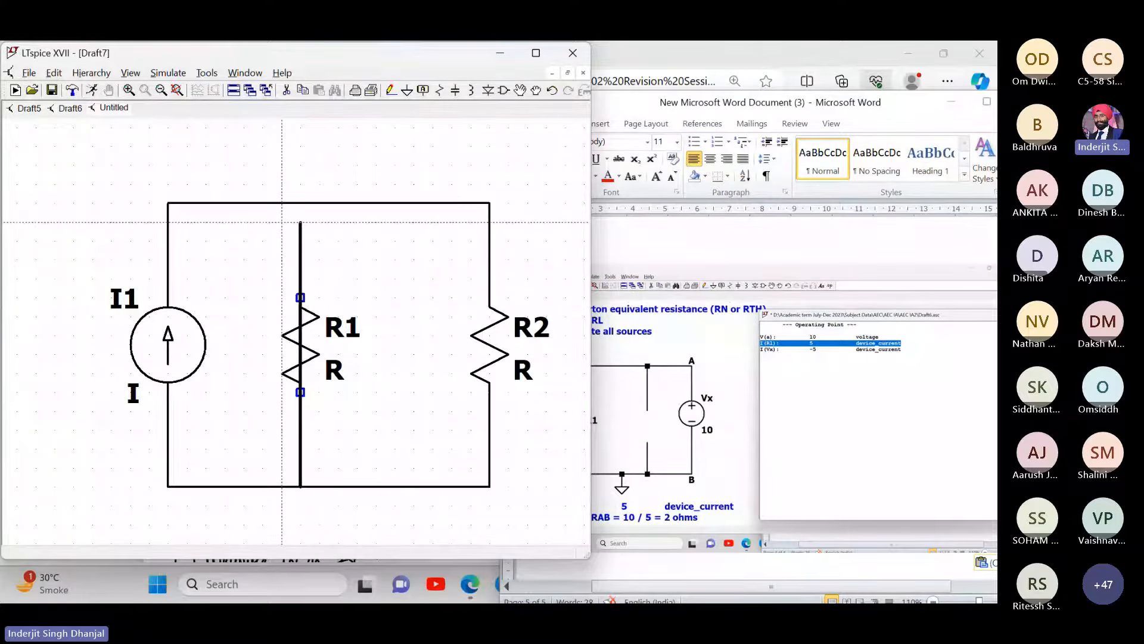
left_click(300, 203)
key("Escape")
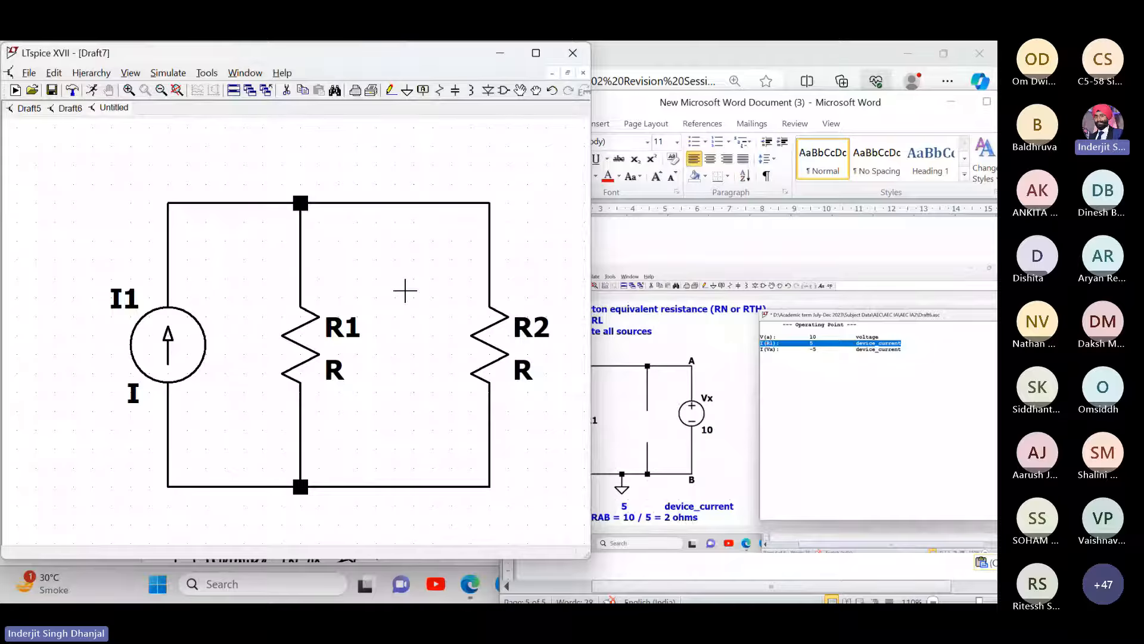
left_click_drag(357, 258, 340, 249)
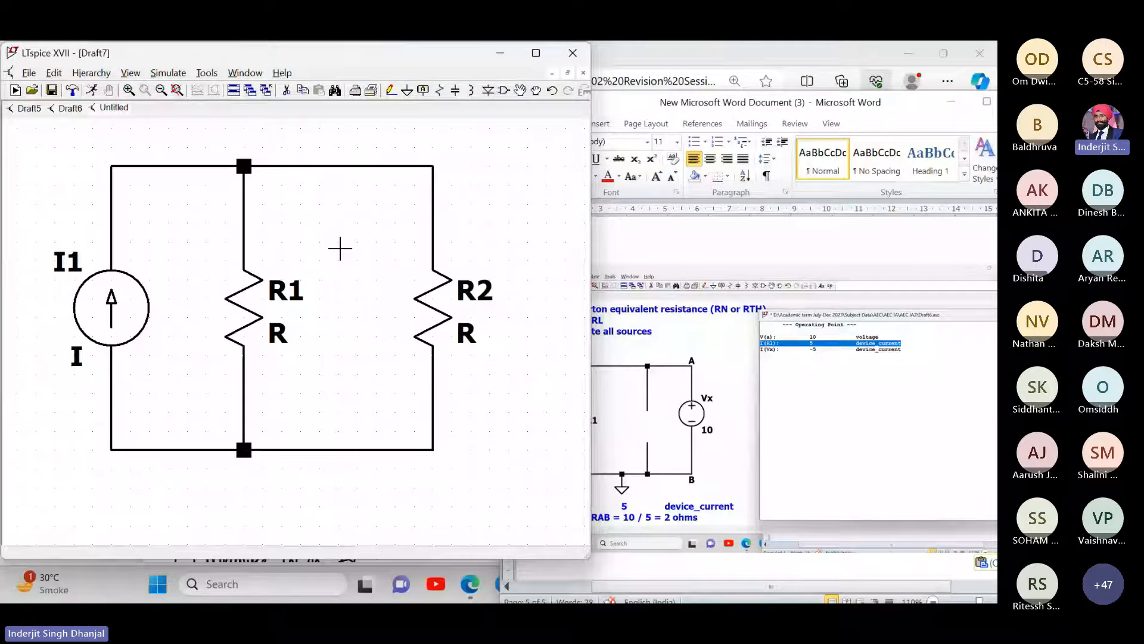
- Rename current source I1 to ISC
right_click(67, 262)
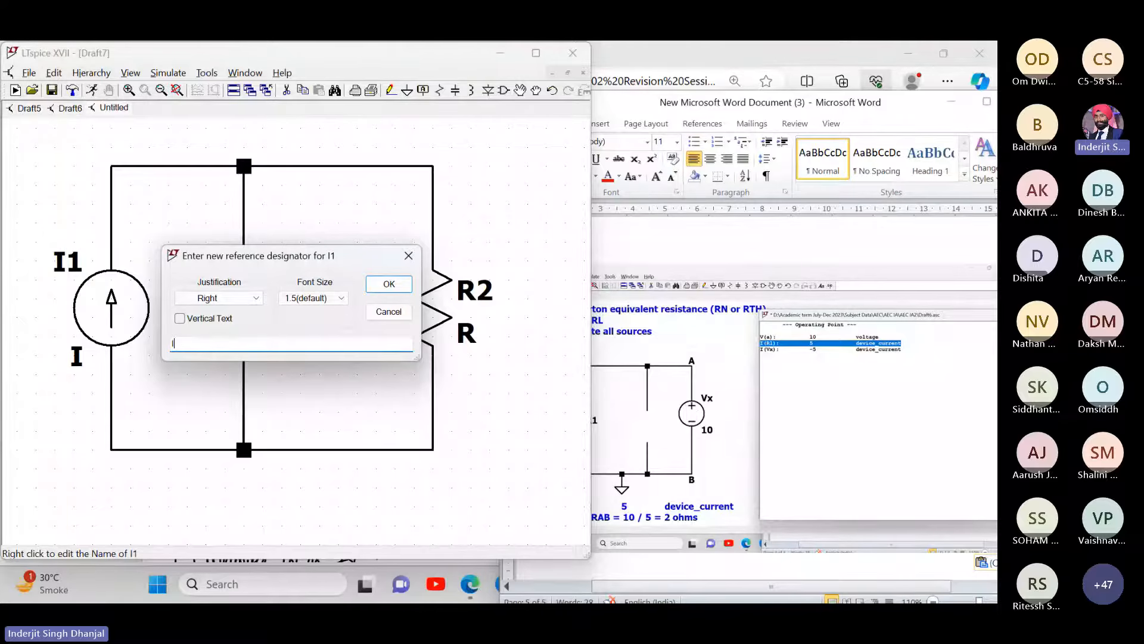
type("ISC")
key("Return")
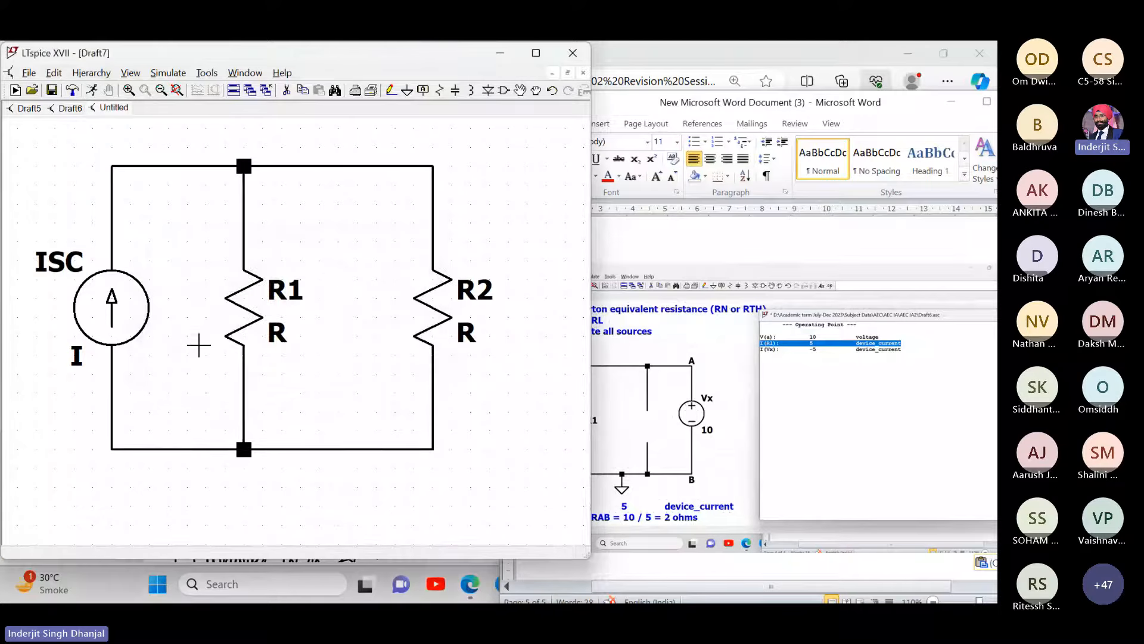
- Paste the Norton current screenshot into the Word report
left_click(742, 290)
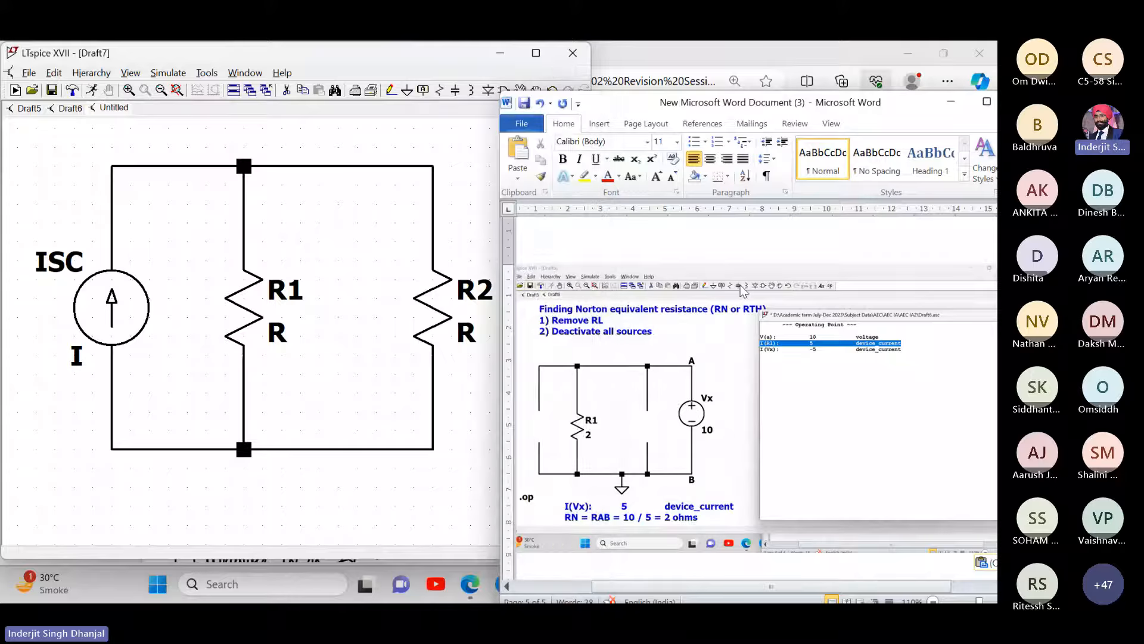
key("ctrl+v")
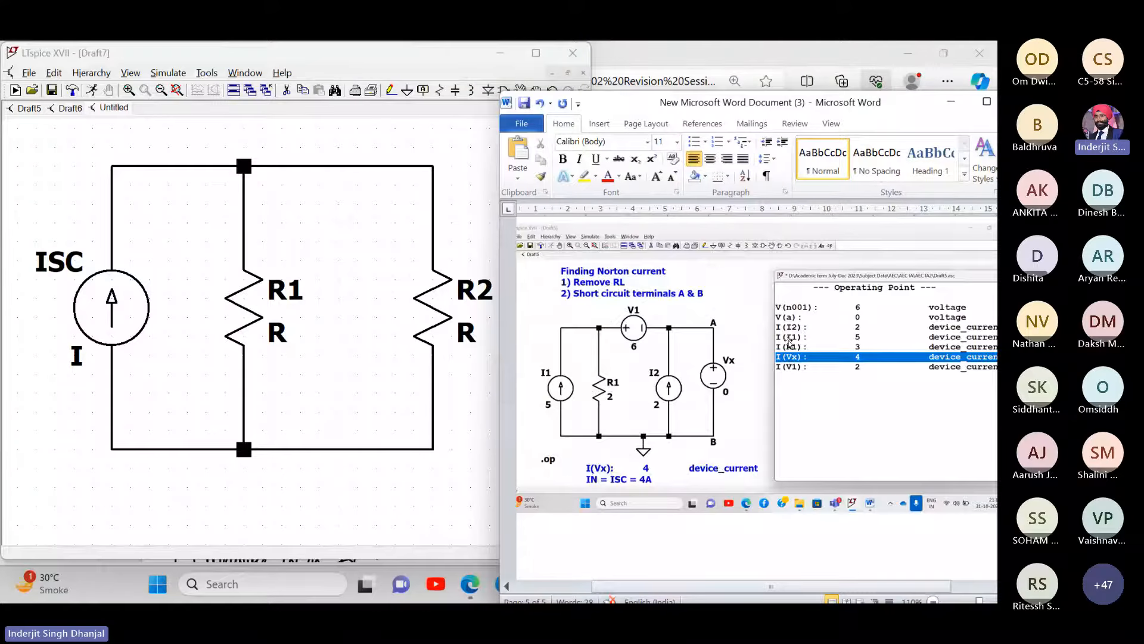
left_click(109, 296)
- Set source ISC's current value to 4
right_click(109, 296)
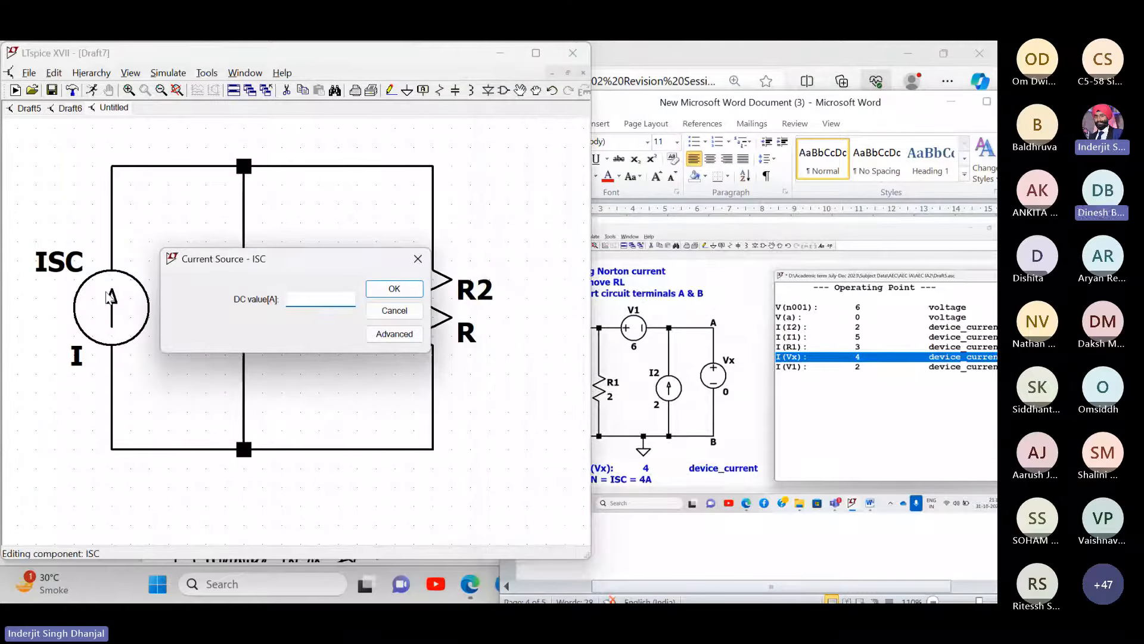
type("4")
key("Return")
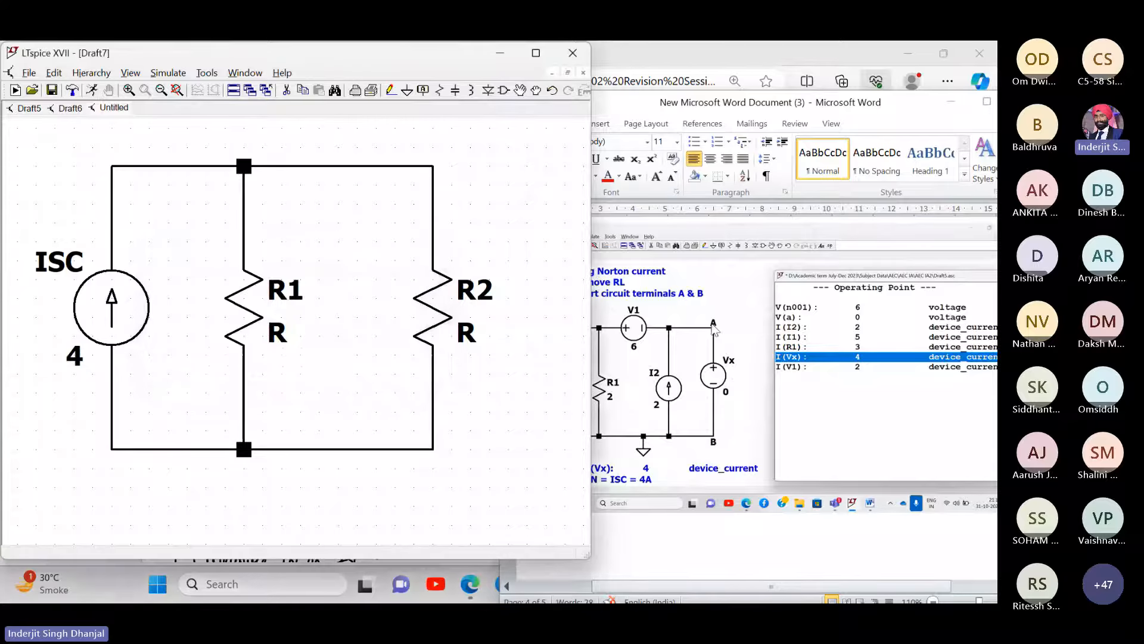
left_click(679, 410)
scroll(680, 410, "down", 4)
scroll(680, 410, "down", 5)
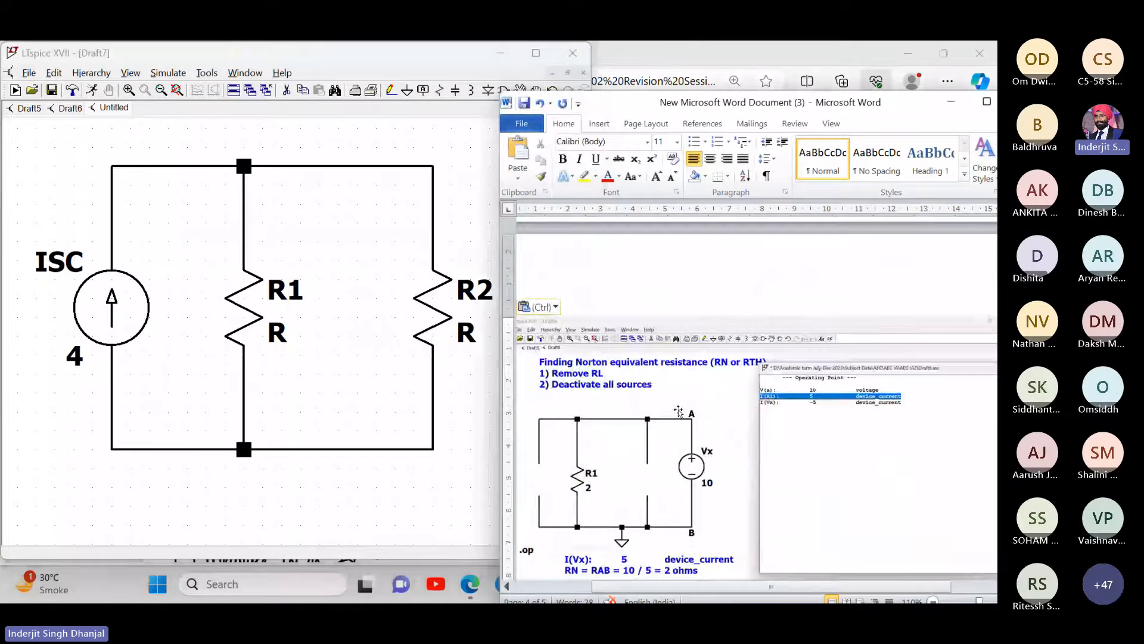
left_click(264, 336)
- Set resistor R1 to 2 and R2 to 4
right_click(268, 333)
type("2")
key("Return")
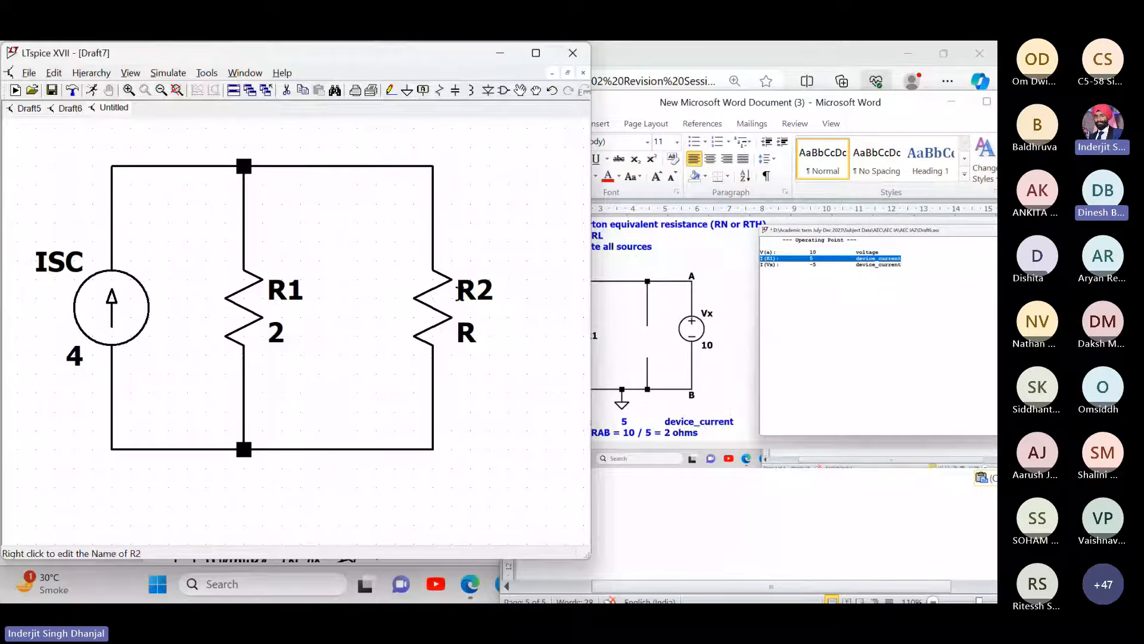
left_click(820, 54)
scroll(621, 256, "up", 1)
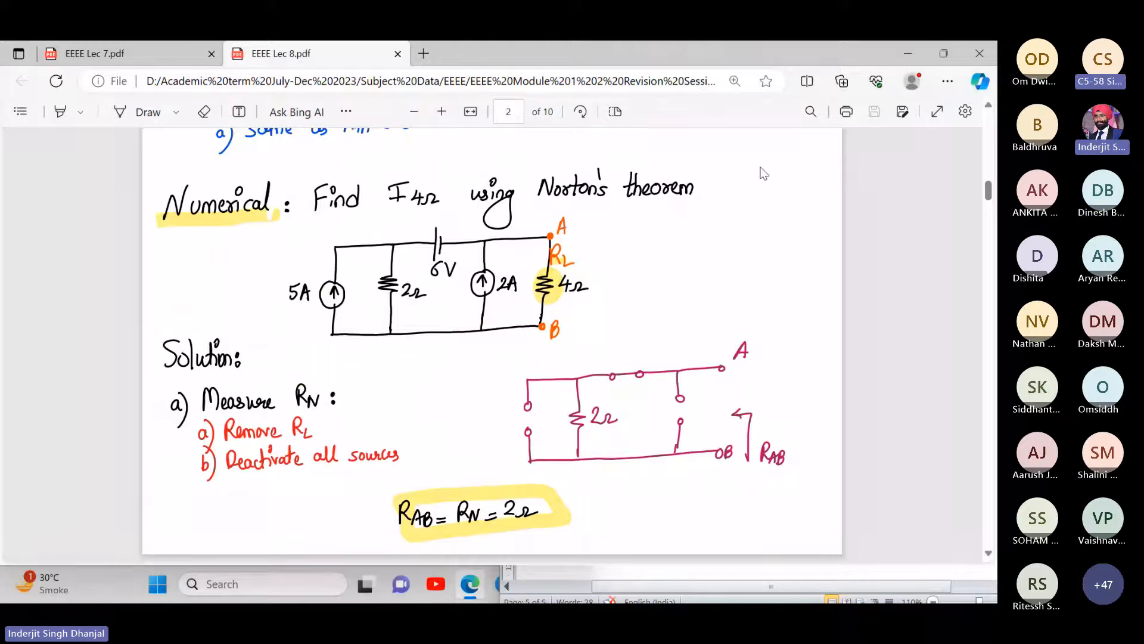
left_click(907, 53)
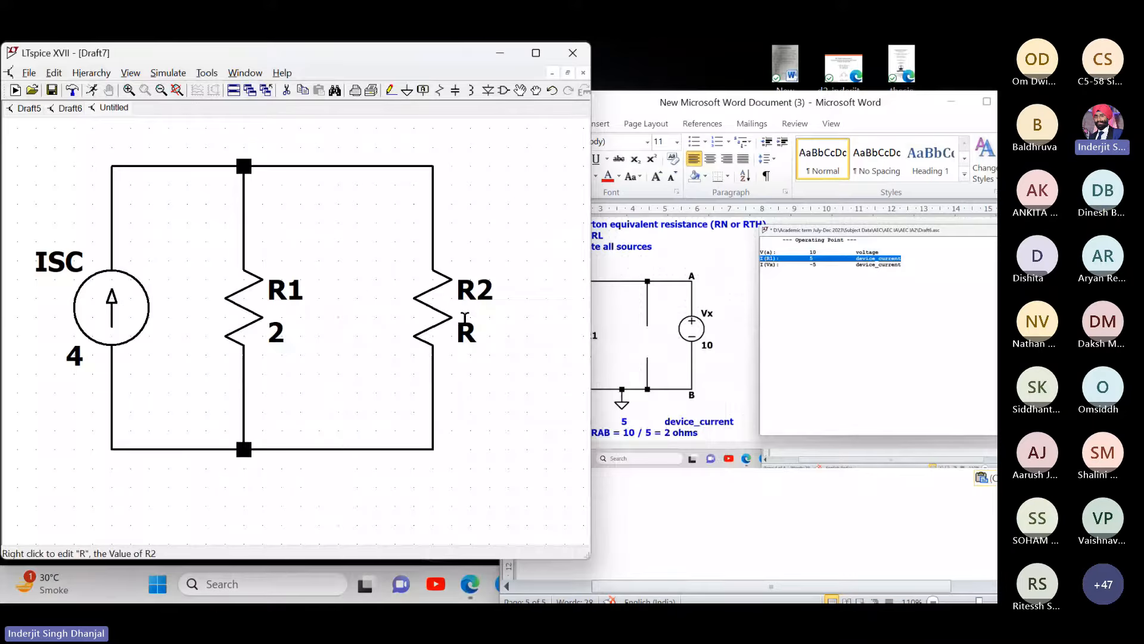
right_click(465, 322)
type("4")
key("Return")
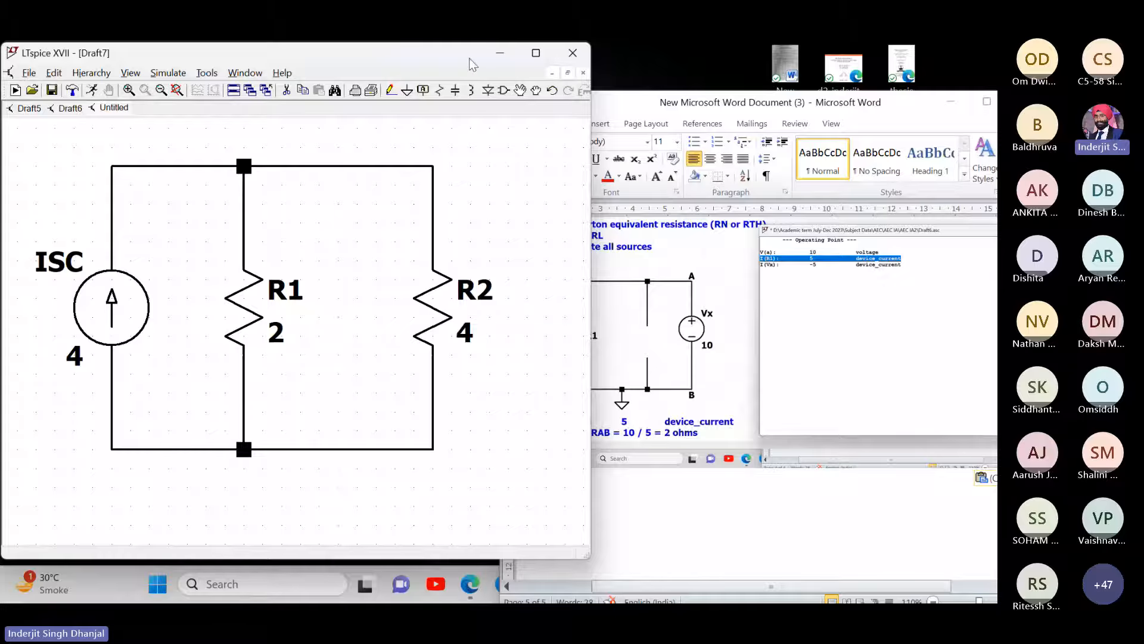
- Place a ground symbol below the circuit and wire it to the bottom wire
left_click(408, 91)
left_click(282, 487)
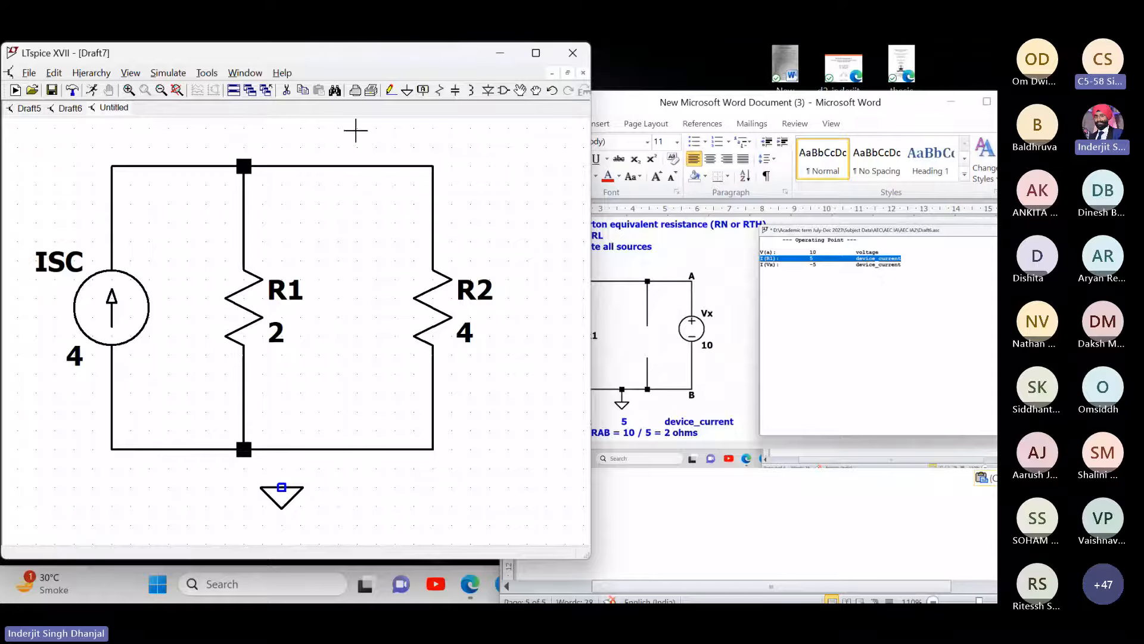
key("F3")
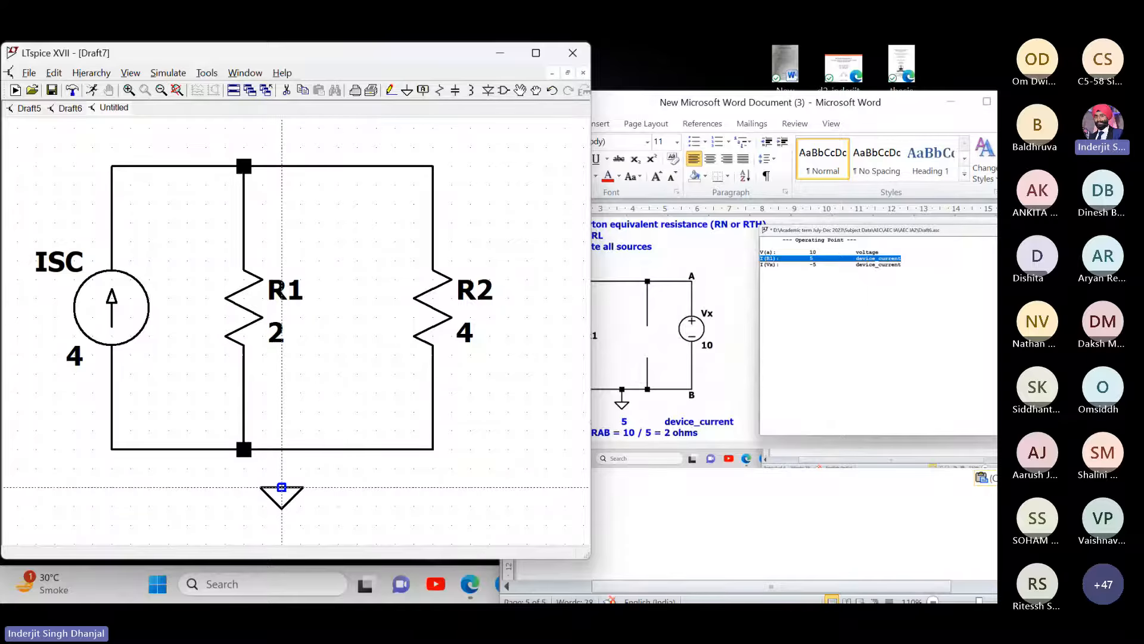
left_click(281, 487)
left_click(282, 449)
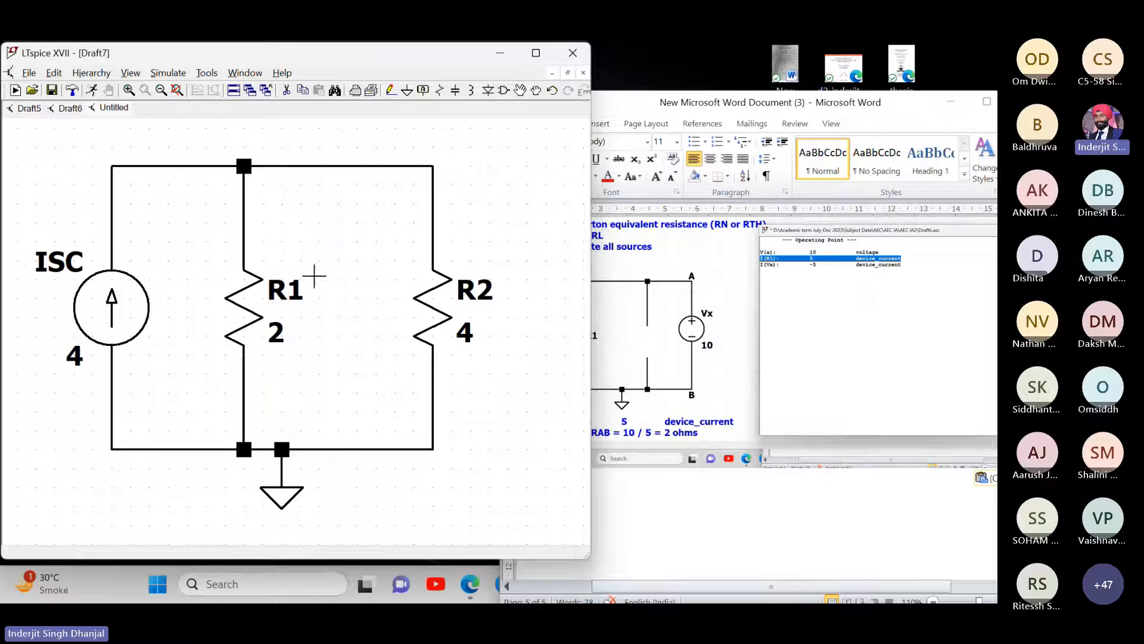
- Rename resistors R1 and R2 to RN and RL
right_click(302, 291)
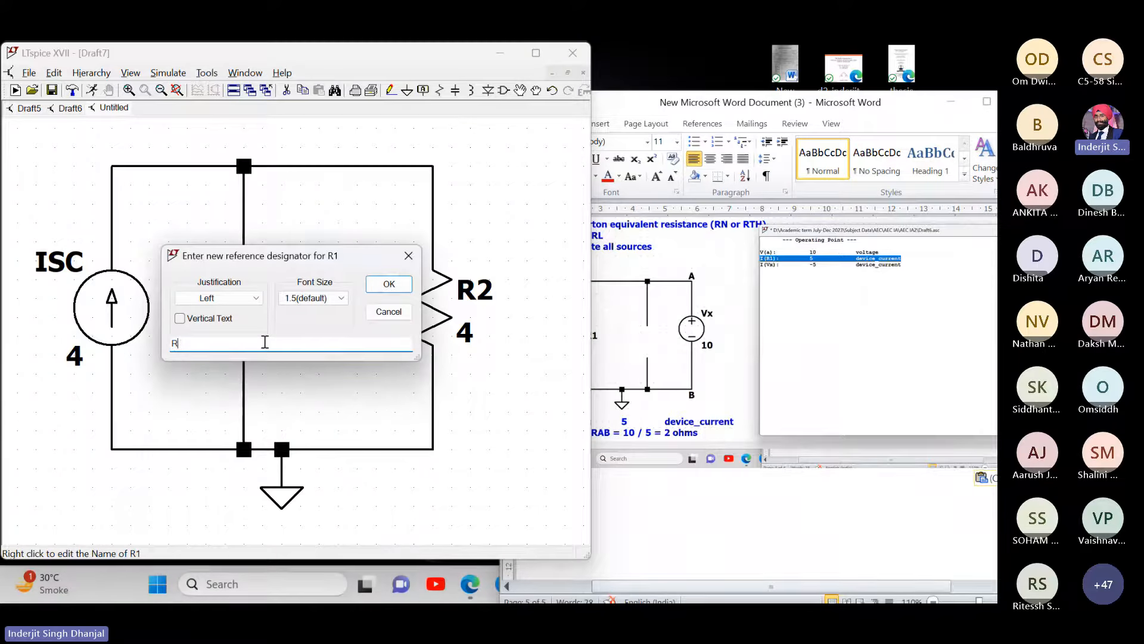
key("super+p")
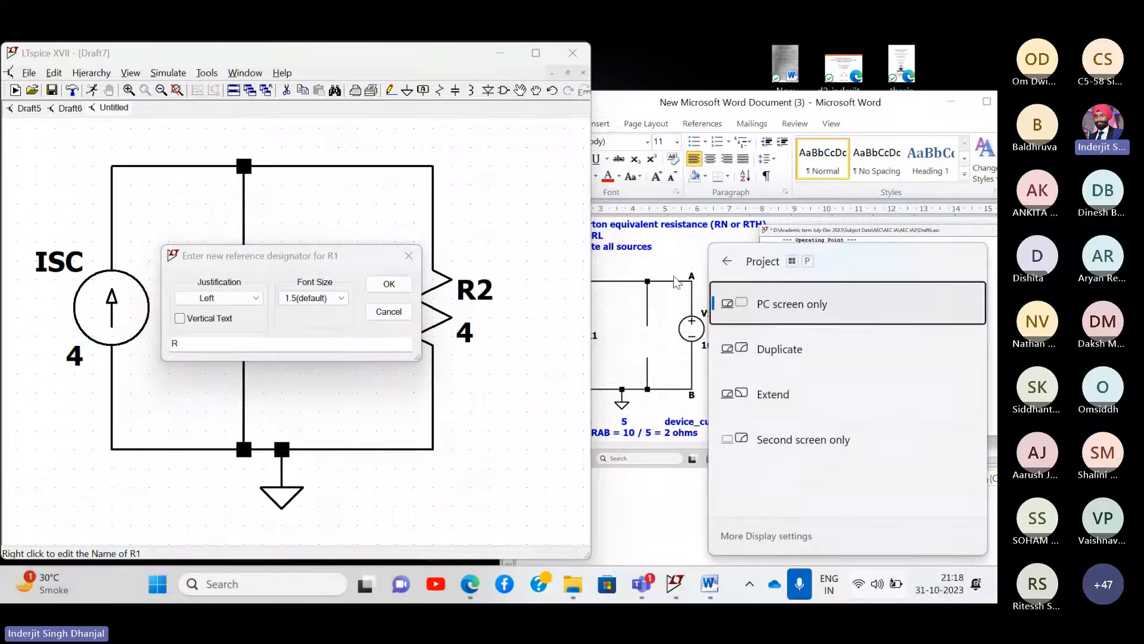
left_click(676, 281)
left_click(209, 342)
type("N")
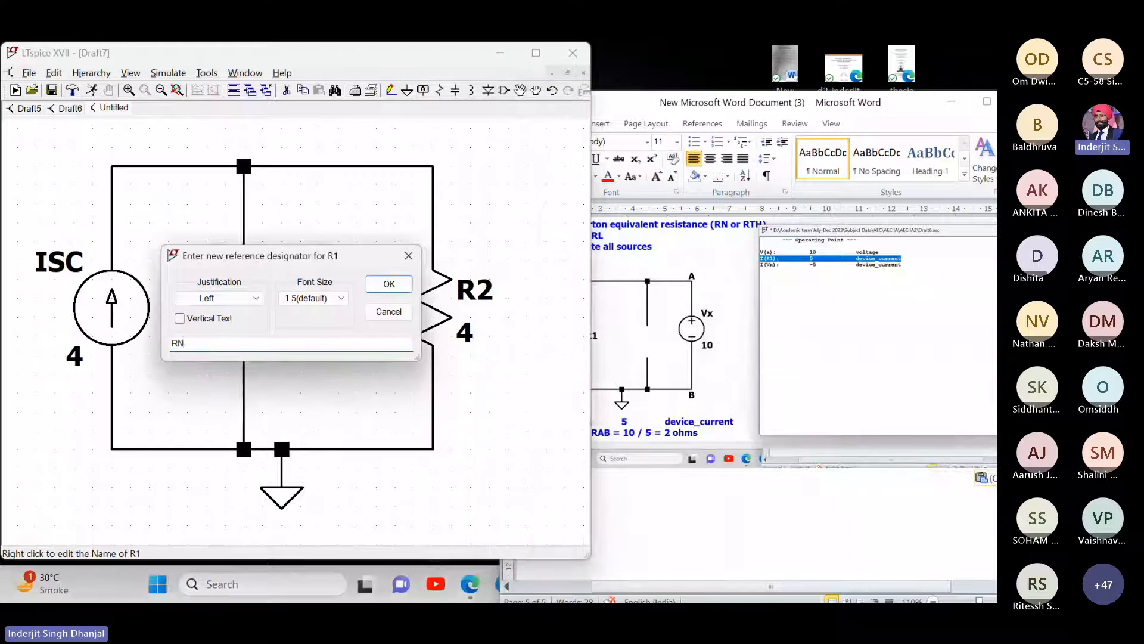
key("Return")
right_click(475, 298)
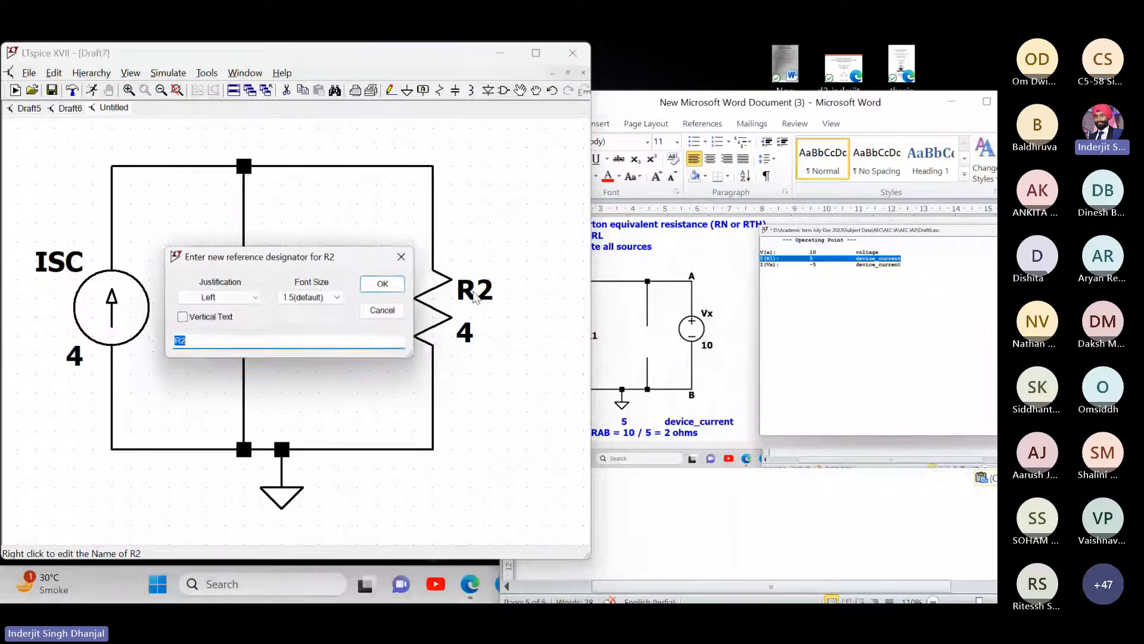
left_click(338, 338)
type("L")
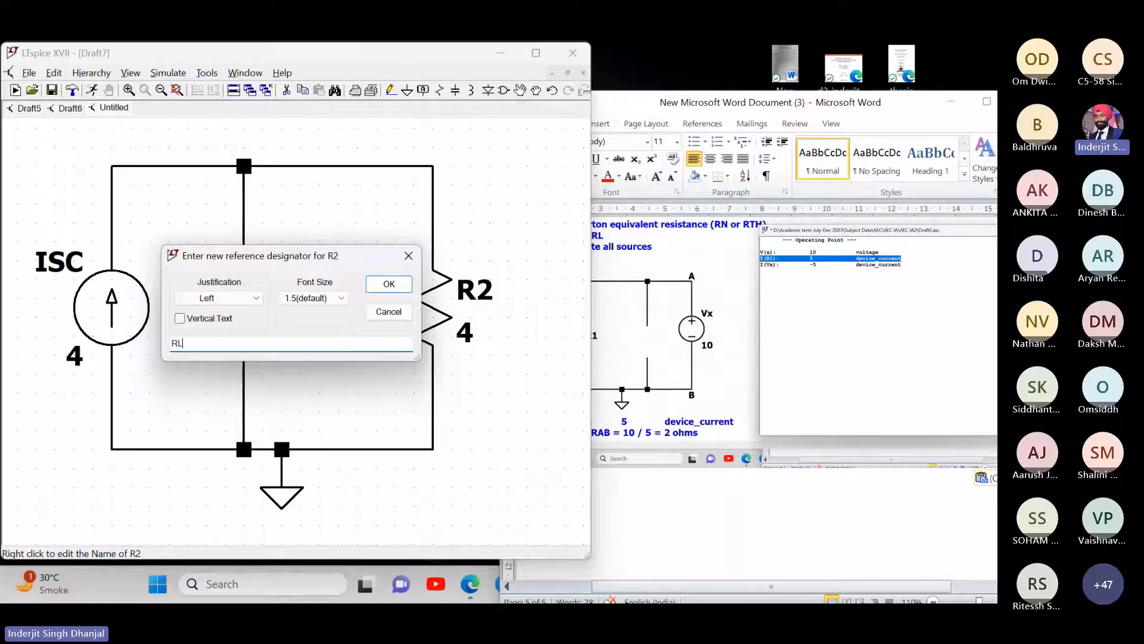
key("Return")
left_click_drag(480, 357, 493, 388)
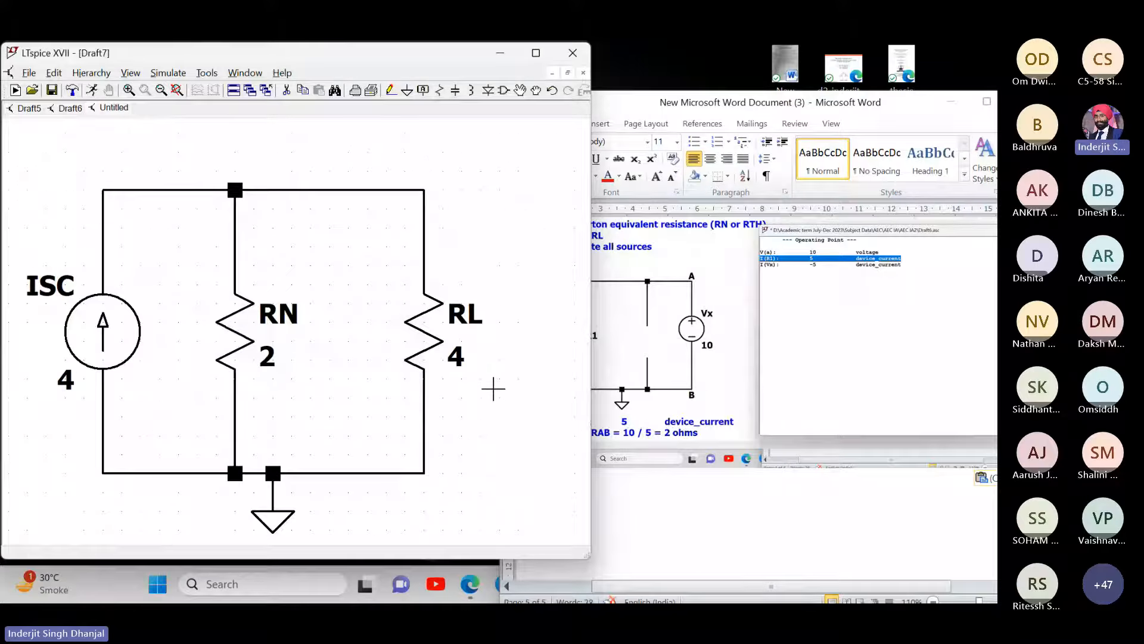
- Run a DC operating point simulation, giving I(Rl) = 1.33333 and V(n001) = 5.33333
left_click(169, 73)
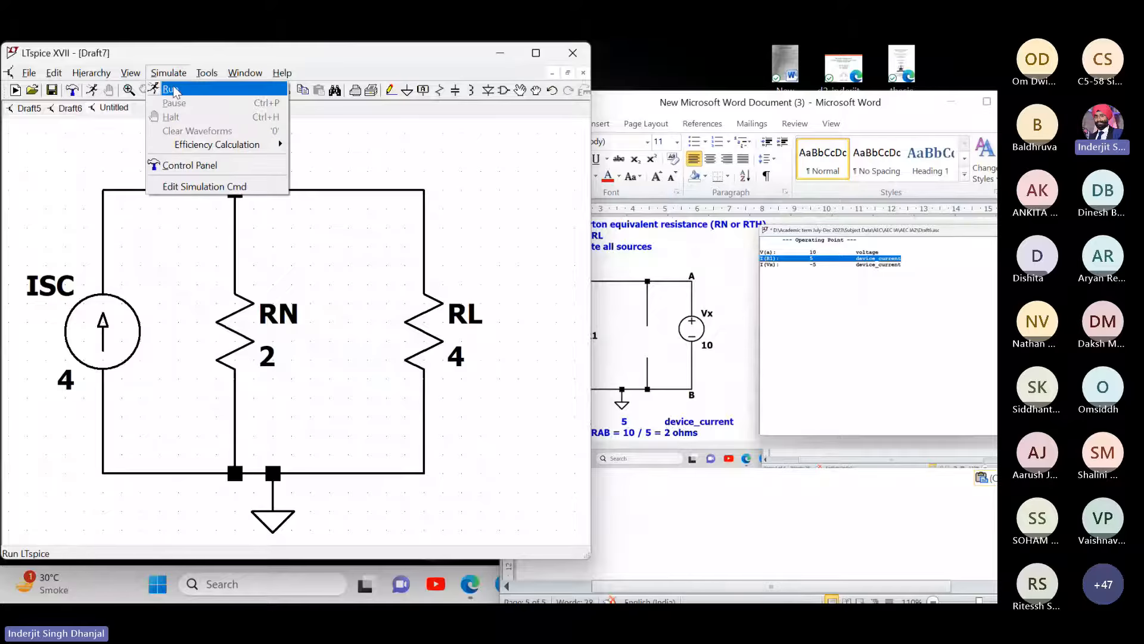
left_click(171, 89)
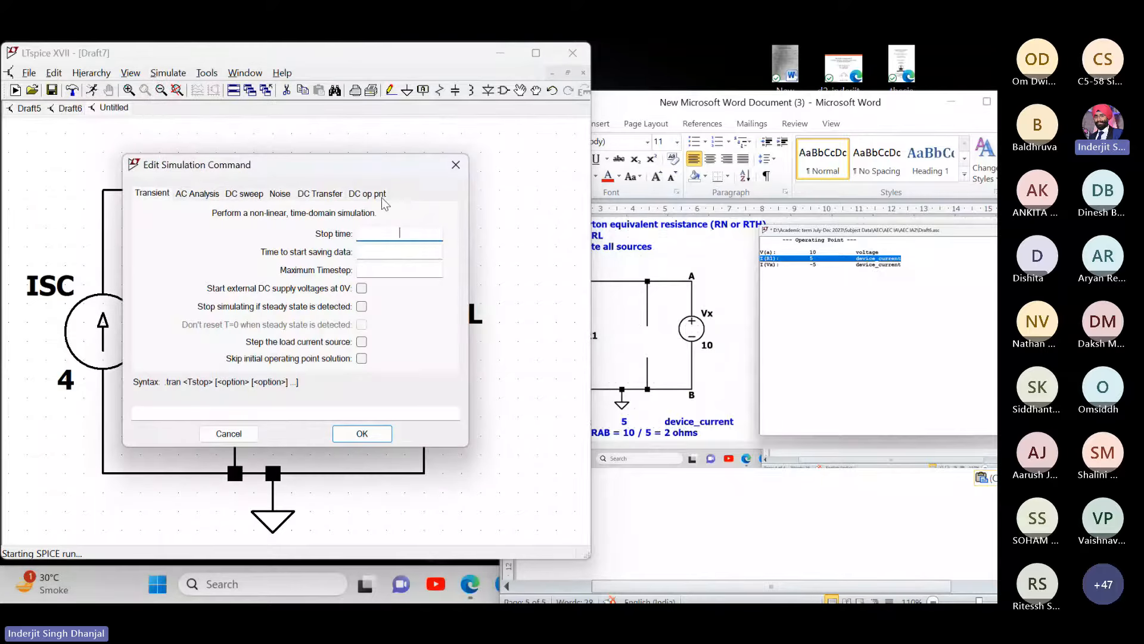
left_click(383, 201)
left_click(376, 435)
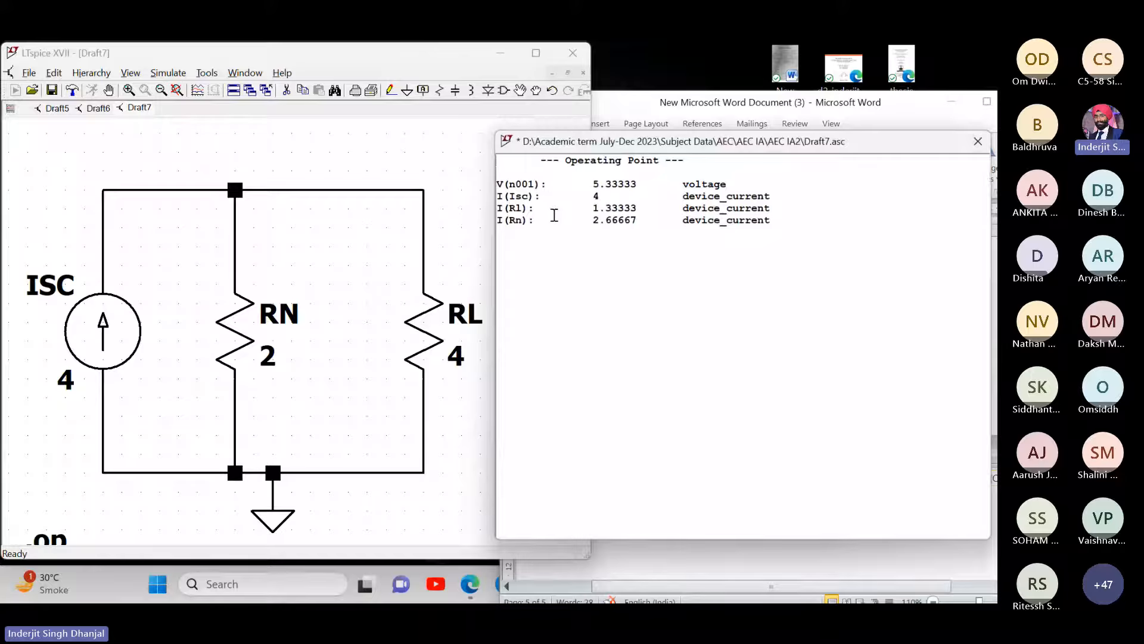
left_click_drag(764, 149, 292, 162)
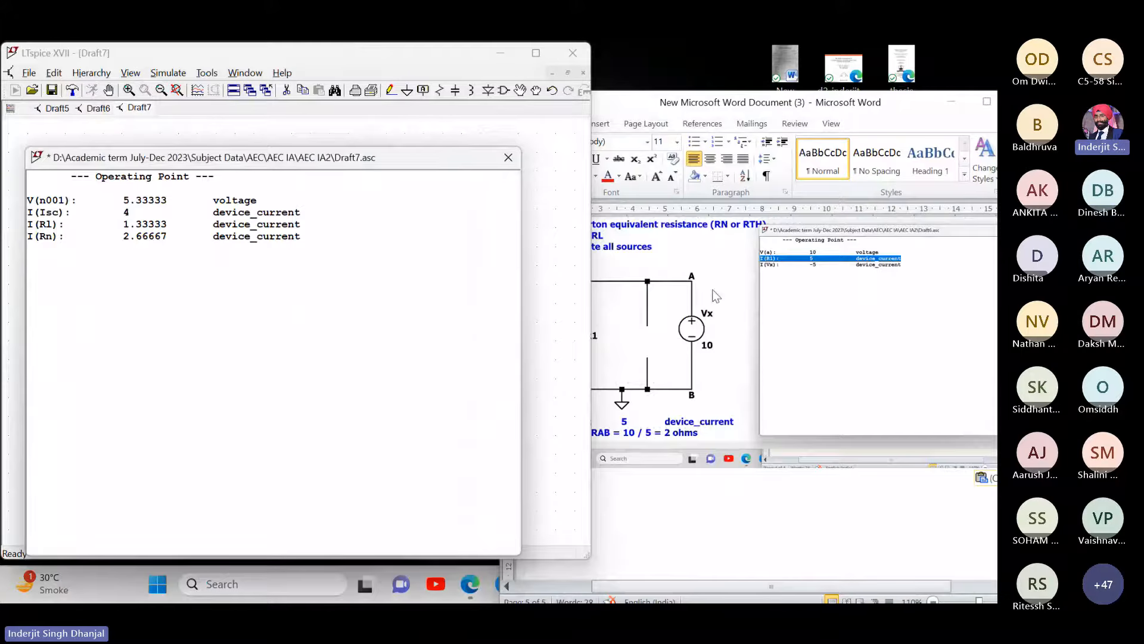
scroll(601, 422, "up", 1)
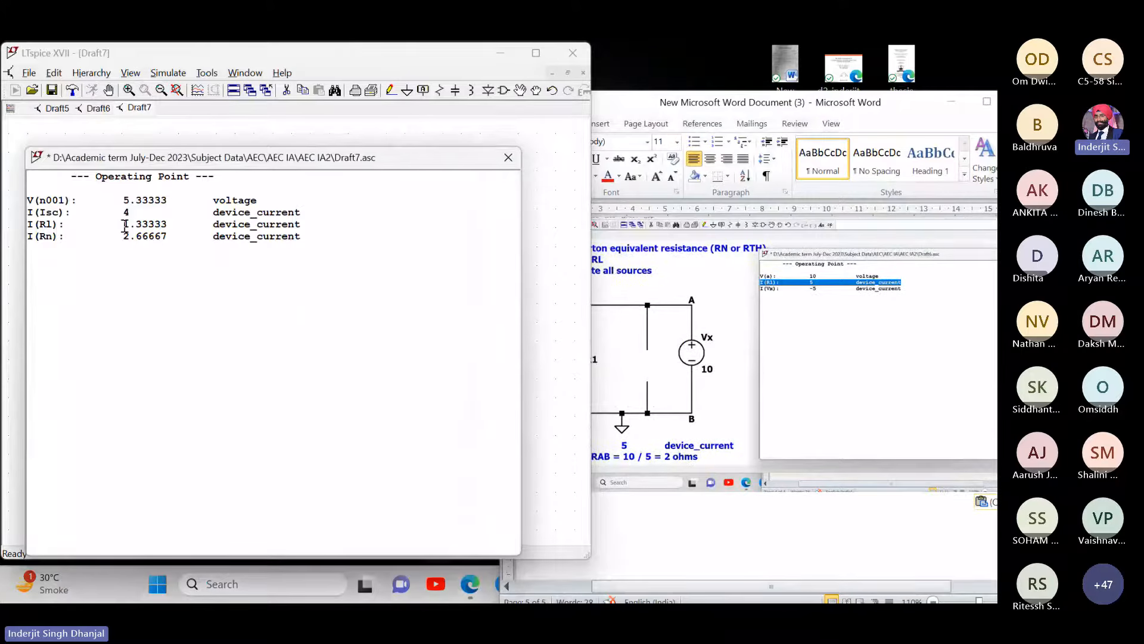
left_click(475, 591)
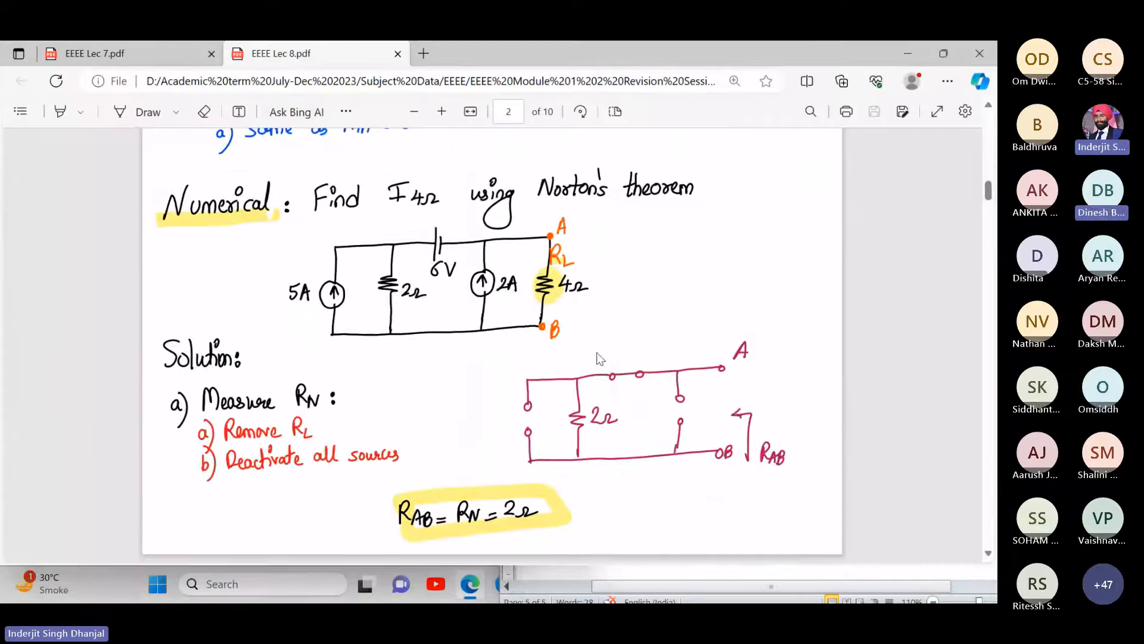
scroll(596, 353, "down", 10)
scroll(596, 352, "down", 8)
scroll(596, 352, "up", 6)
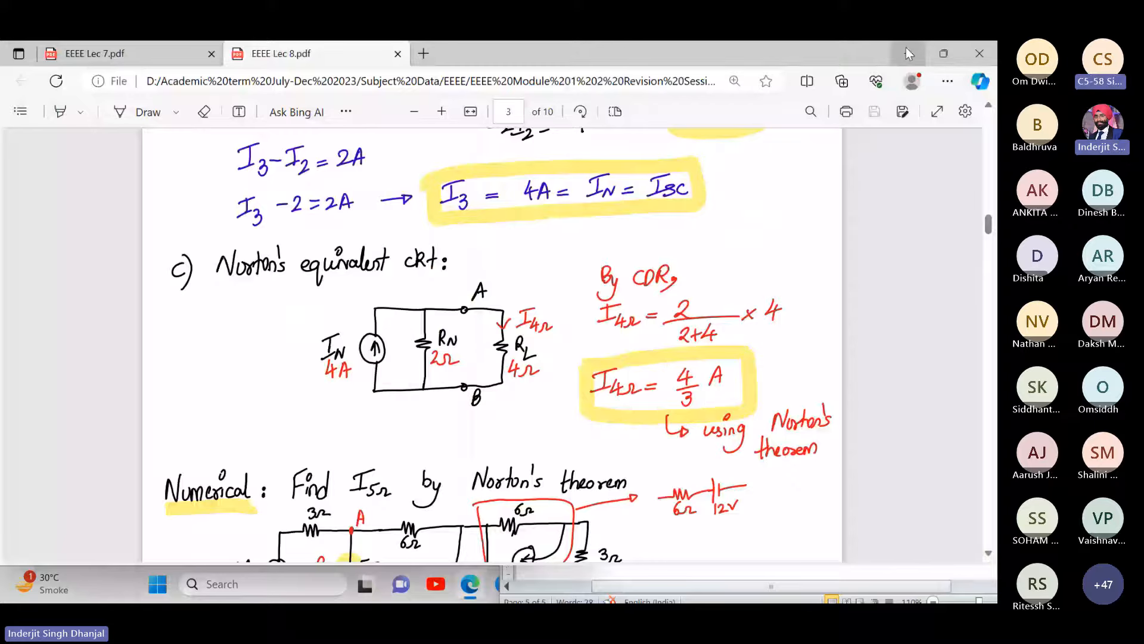
scroll(728, 294, "up", 2)
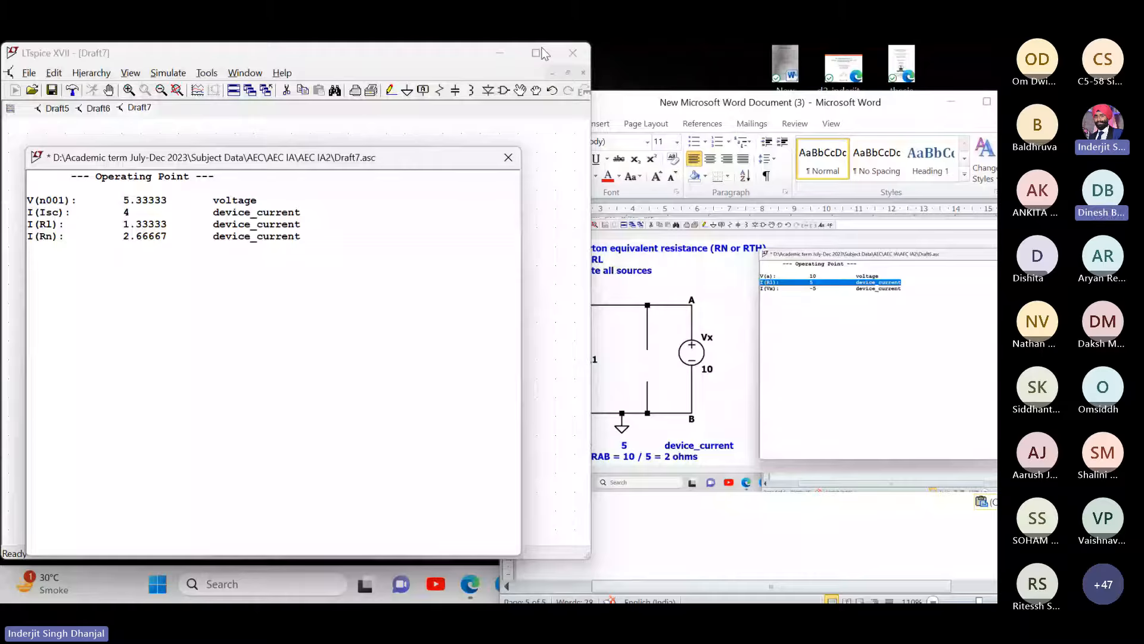
- Close the results, maximize LTspice and zoom out to show the whole circuit
left_click(509, 157)
left_click(536, 54)
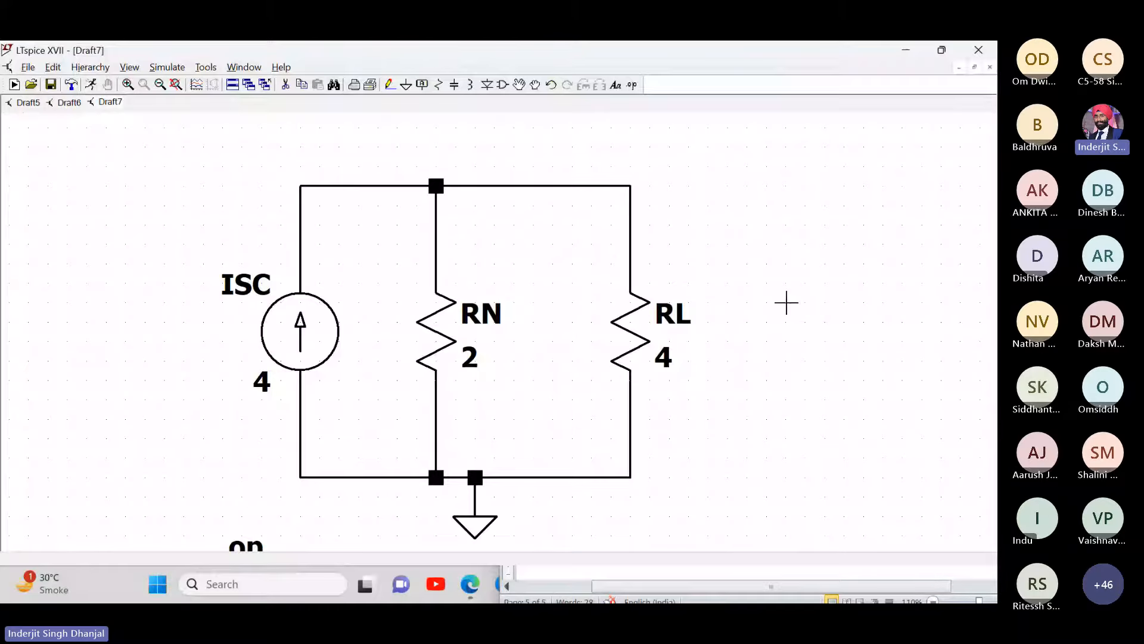
left_click_drag(786, 303, 493, 278)
left_click(160, 84)
- Add the comment title 'Norton's equivalent circuit' above the circuit
right_click(173, 189)
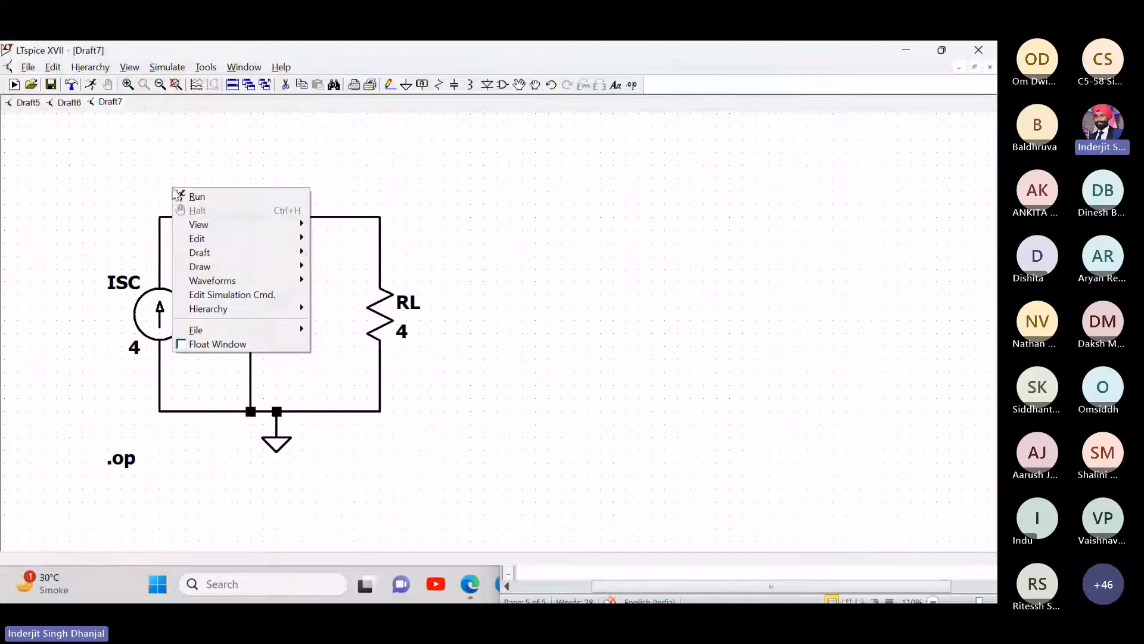
left_click(215, 253)
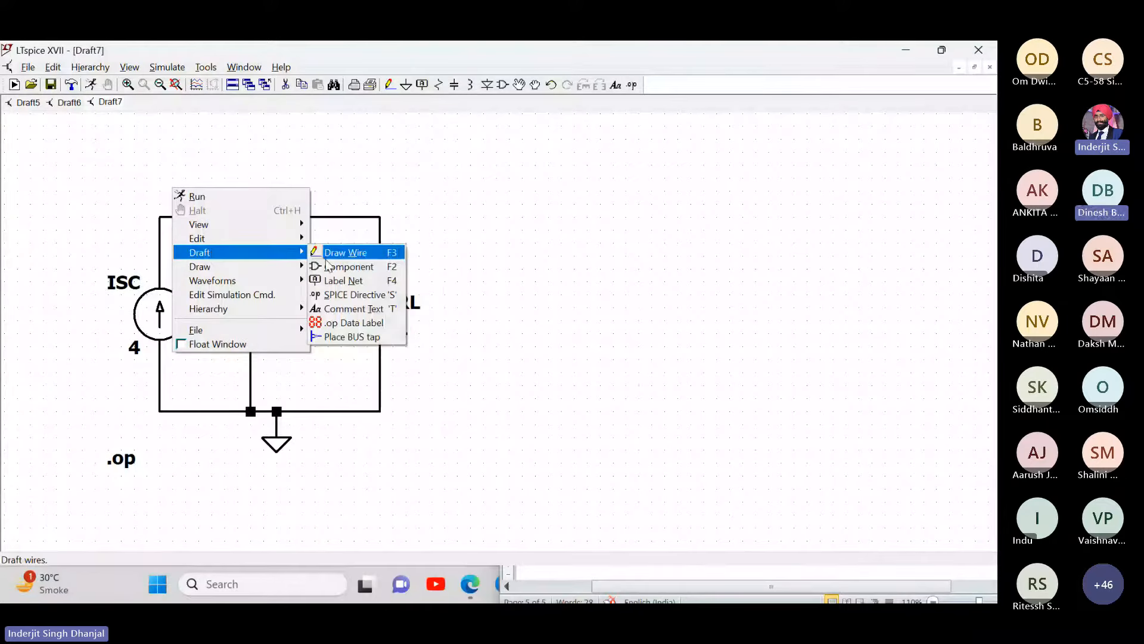
left_click(343, 308)
type("Norton's ")
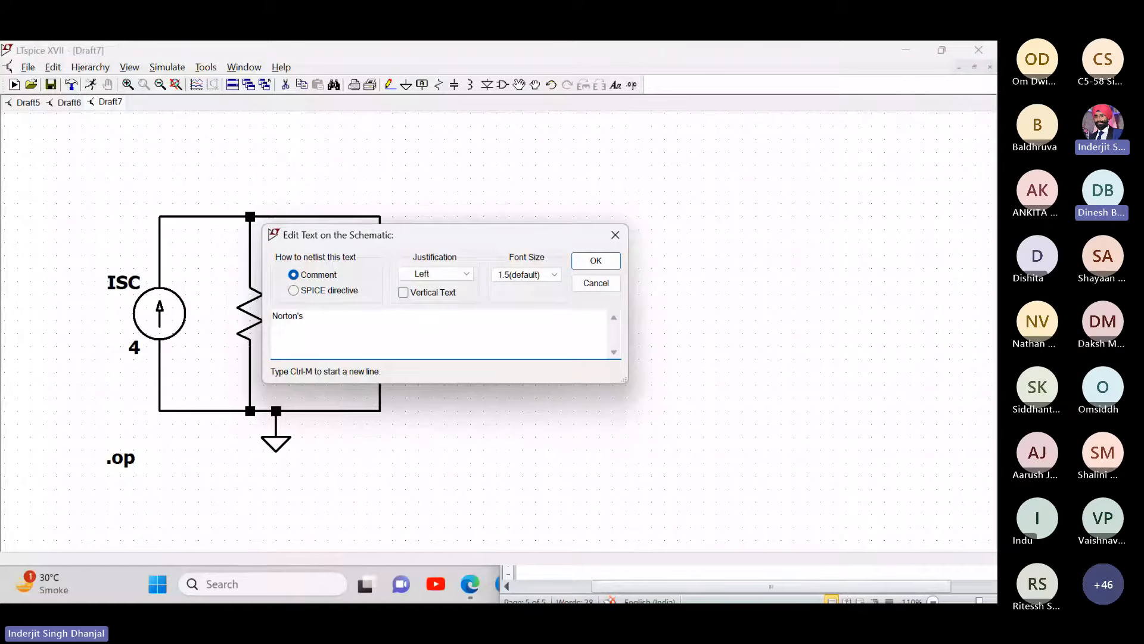
type("equivalent circuit")
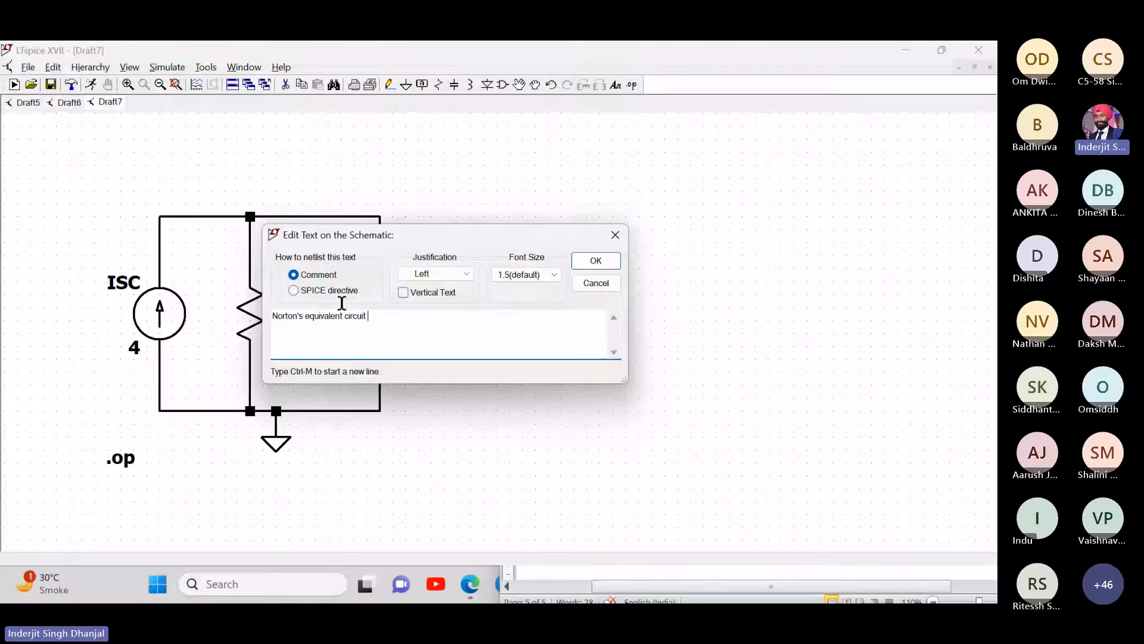
key("Return")
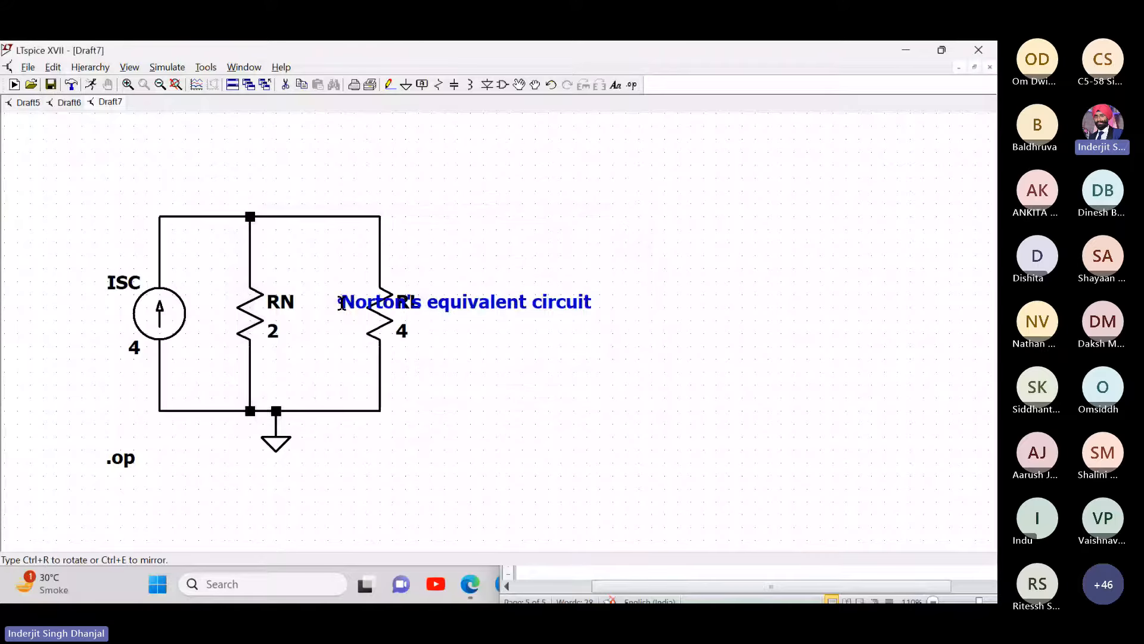
left_click(126, 162)
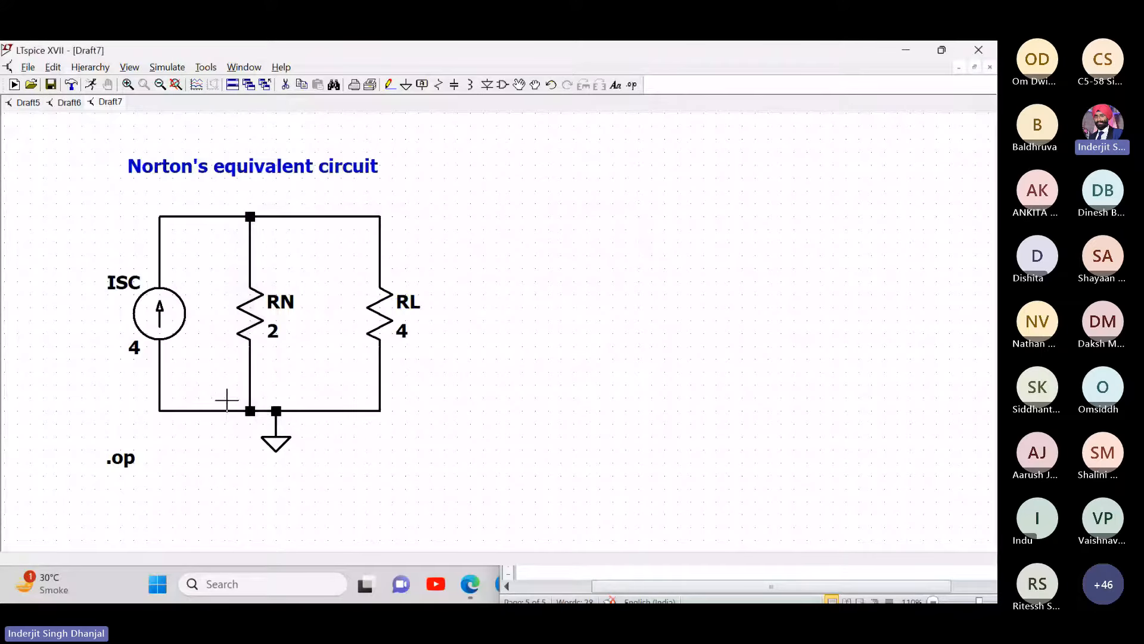
left_click(165, 70)
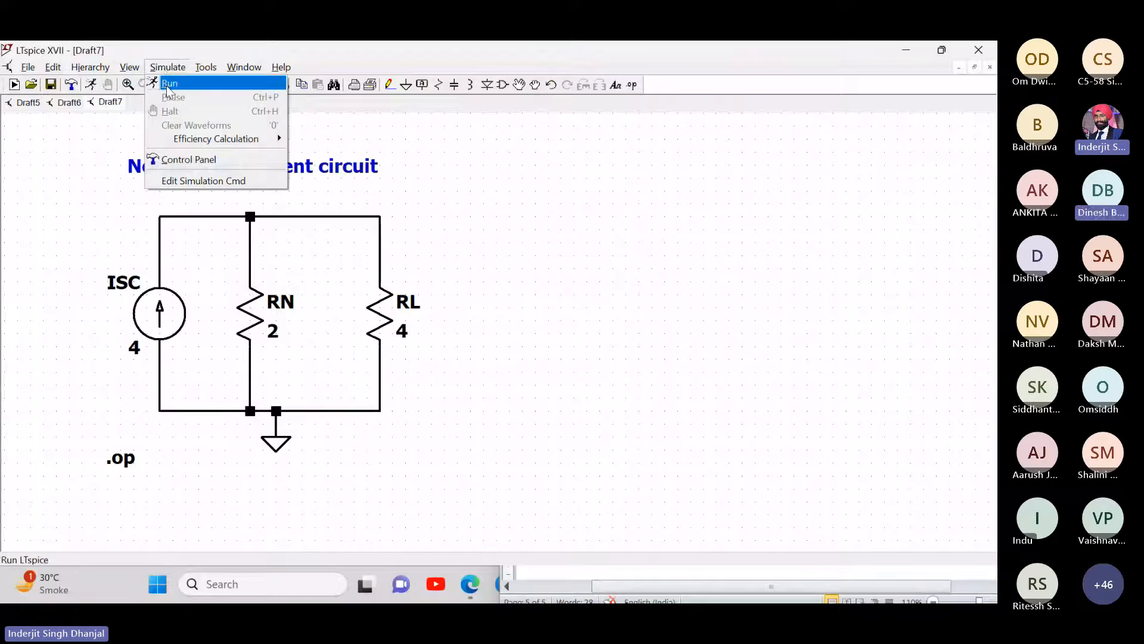
- Rerun the operating point simulation and highlight the I(Rl) result line
left_click(169, 83)
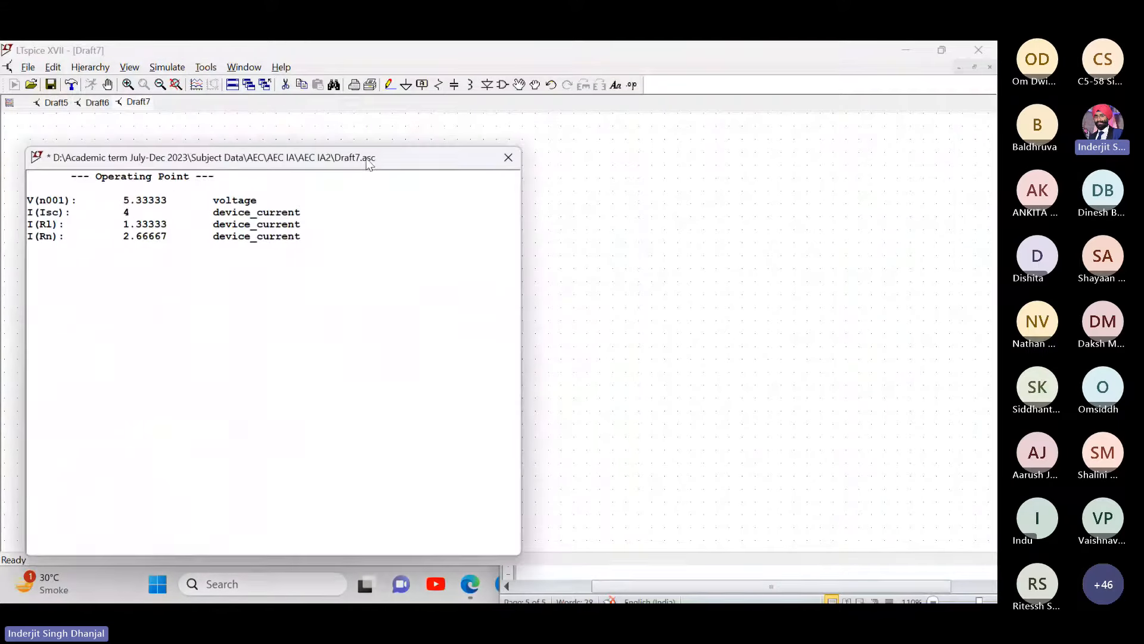
left_click_drag(368, 165, 787, 151)
left_click_drag(738, 213, 448, 212)
key("ctrl+c")
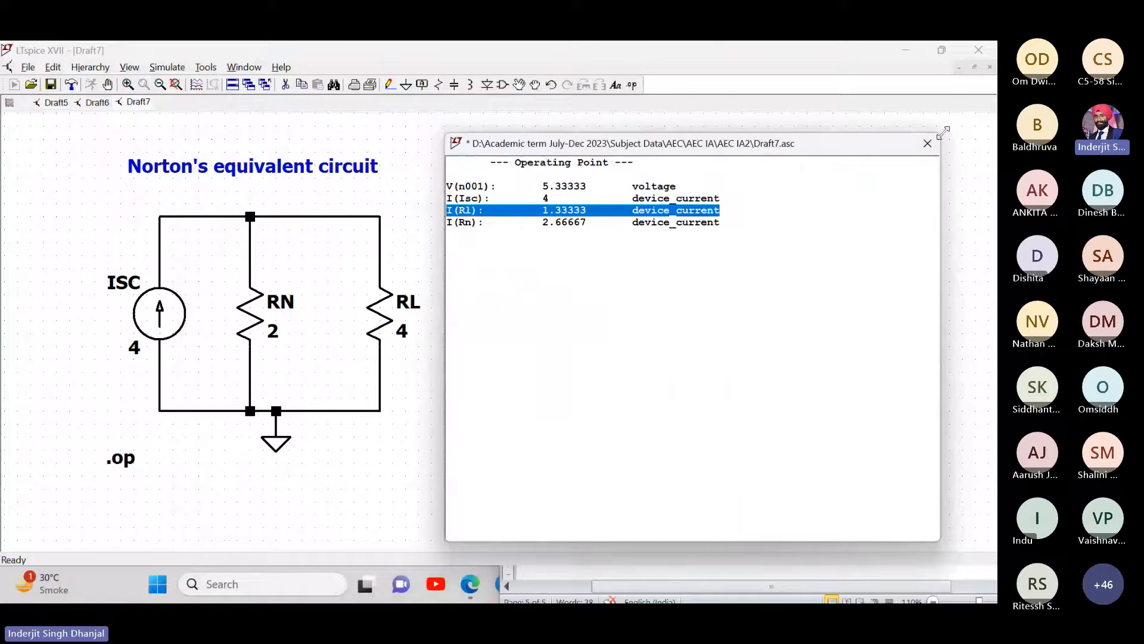
left_click(927, 143)
- Add a comment reading 'I(Rl): 1.33333 device_current' and 'IL = 1.3333 A' below the circuit
right_click(205, 517)
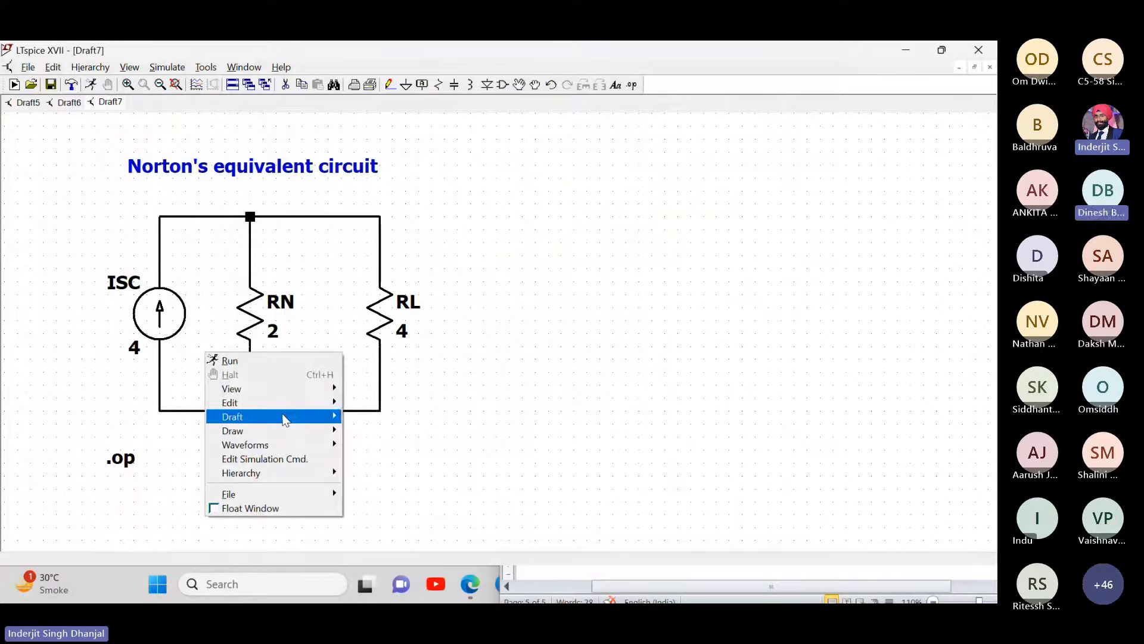
mouse_move(285, 419)
left_click(360, 472)
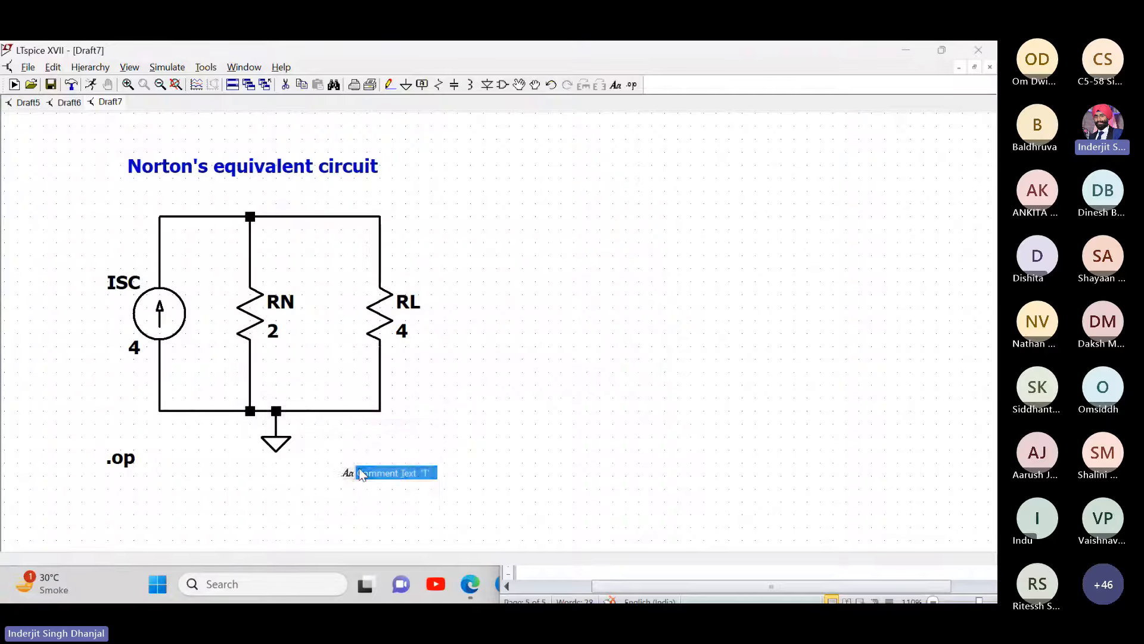
key("ctrl+v")
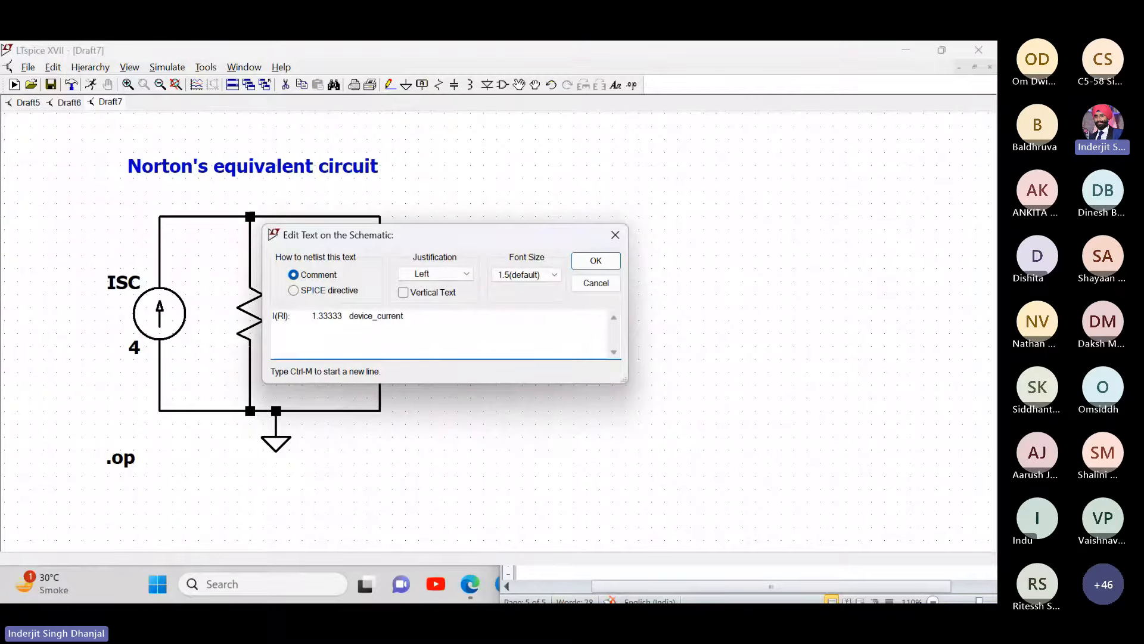
type("IL = 1.3333 A")
key("Return")
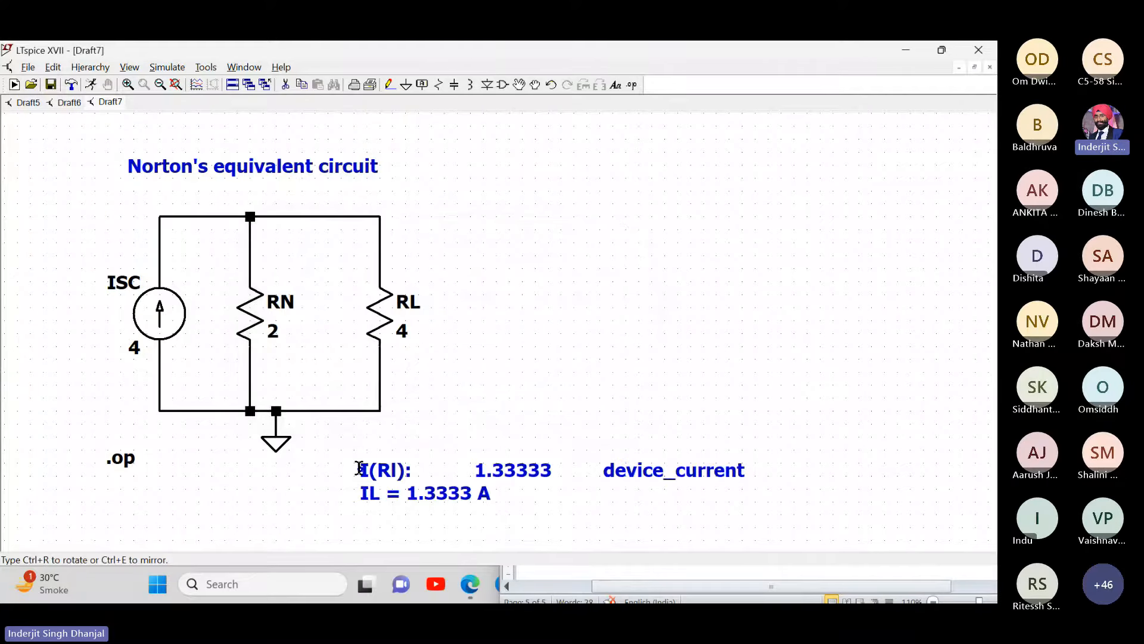
left_click(145, 502)
- Rerun .op with the annotated circuit in view, highlight I(Rl), and start a screen snip
left_click(164, 69)
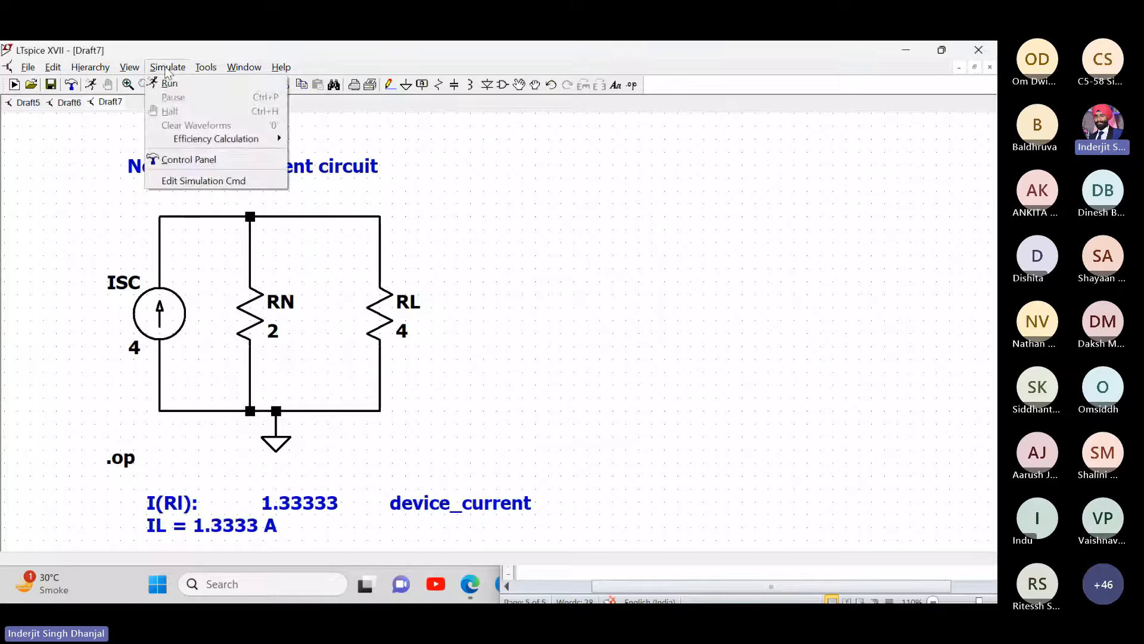
left_click(170, 82)
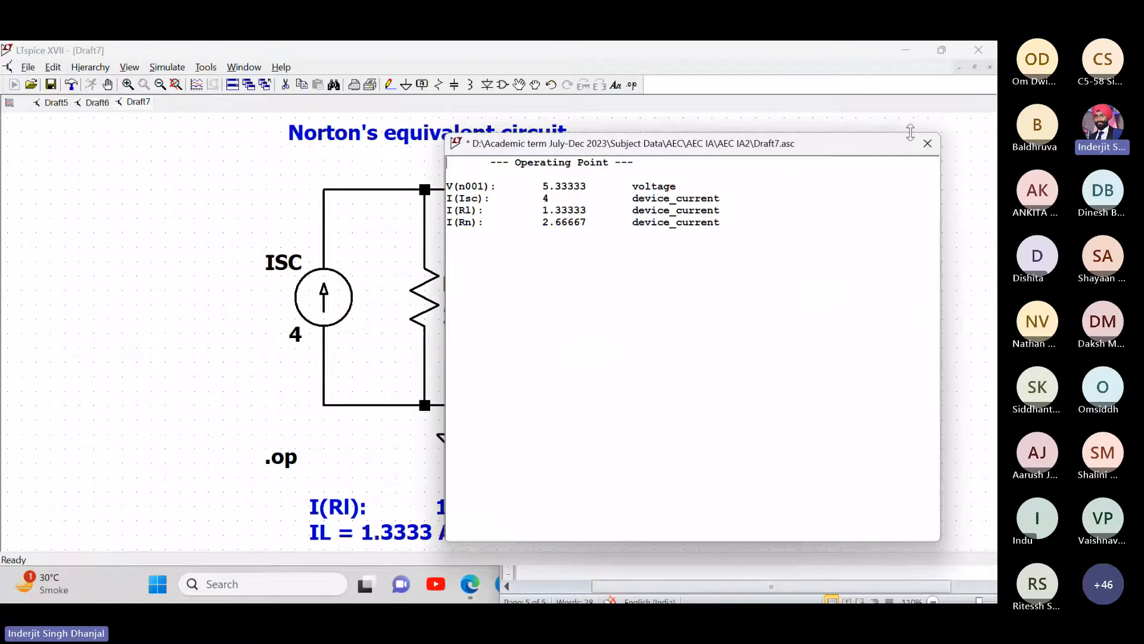
left_click(927, 143)
left_click_drag(773, 253, 573, 258)
left_click(170, 67)
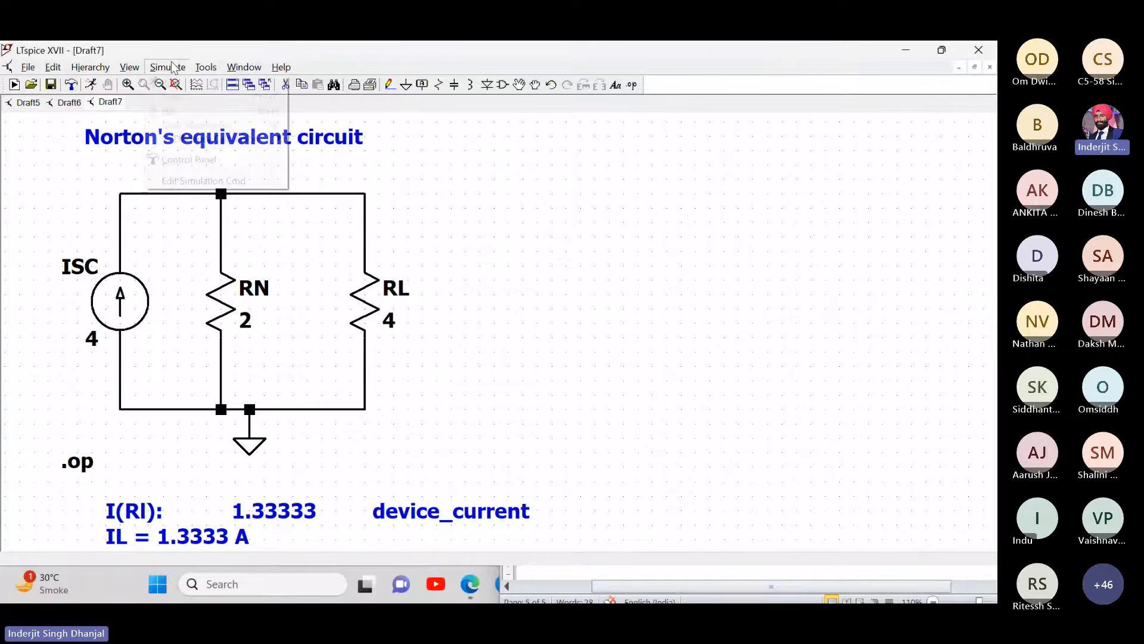
left_click(170, 81)
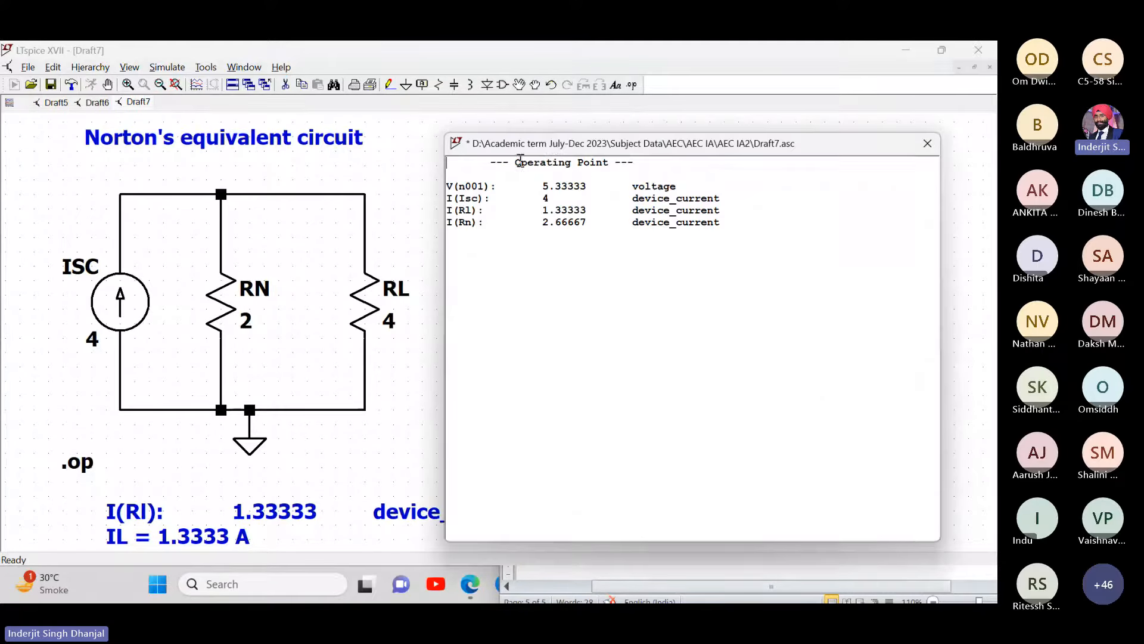
left_click_drag(558, 145, 662, 135)
scroll(628, 224, "up", 1)
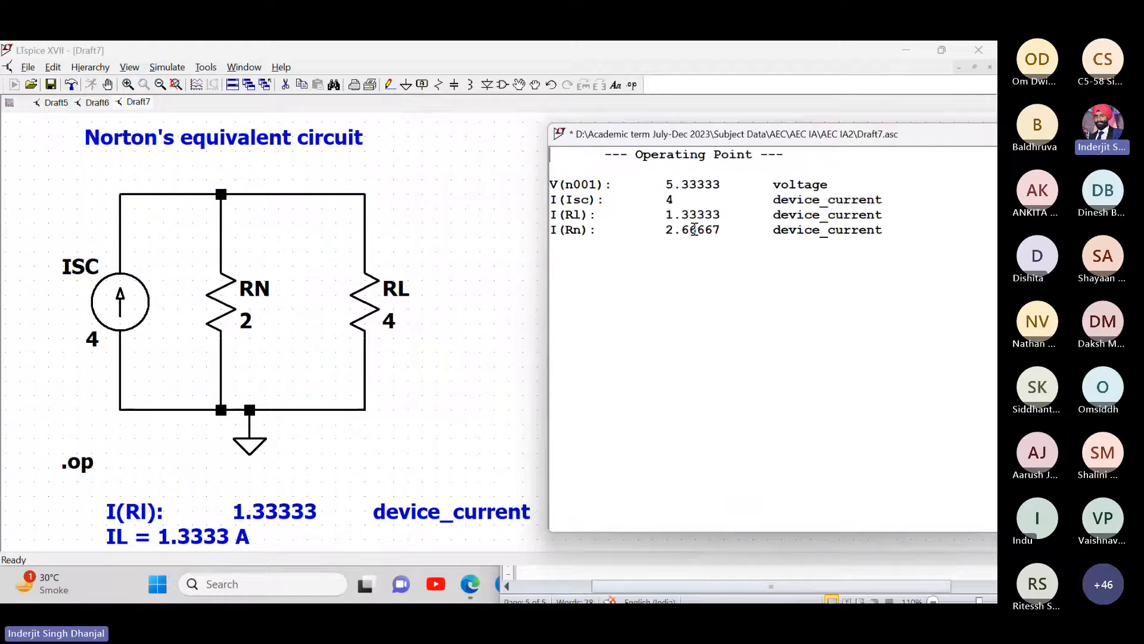
left_click_drag(898, 215, 553, 214)
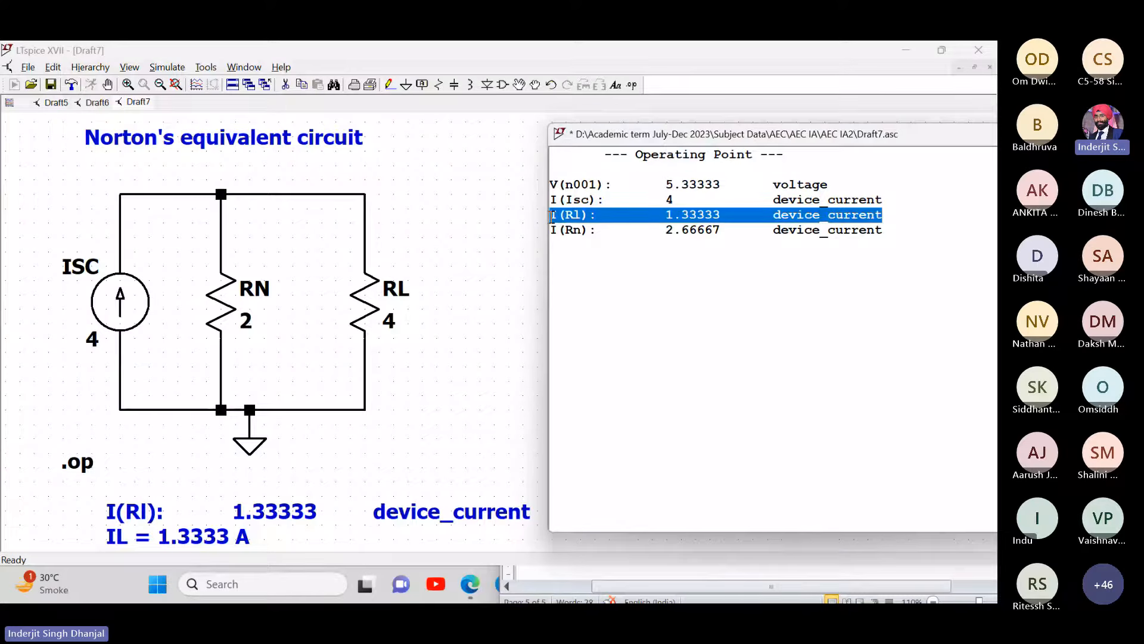
key("super+shift+s")
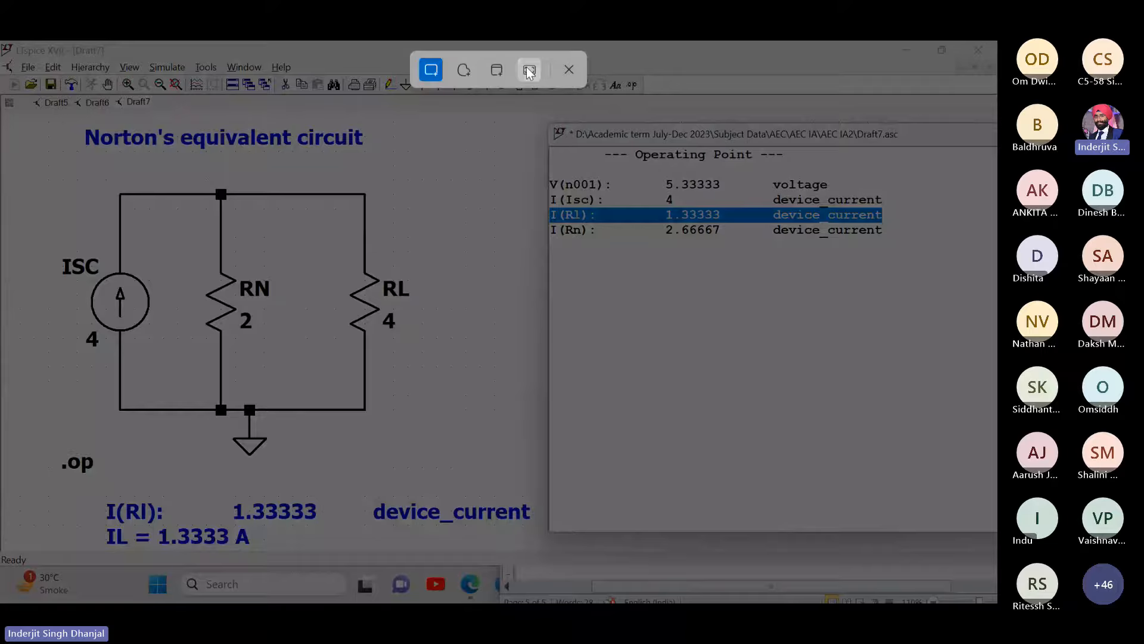
- Capture the full screen and paste the Norton circuit screenshot into the maximized Word report
left_click(529, 71)
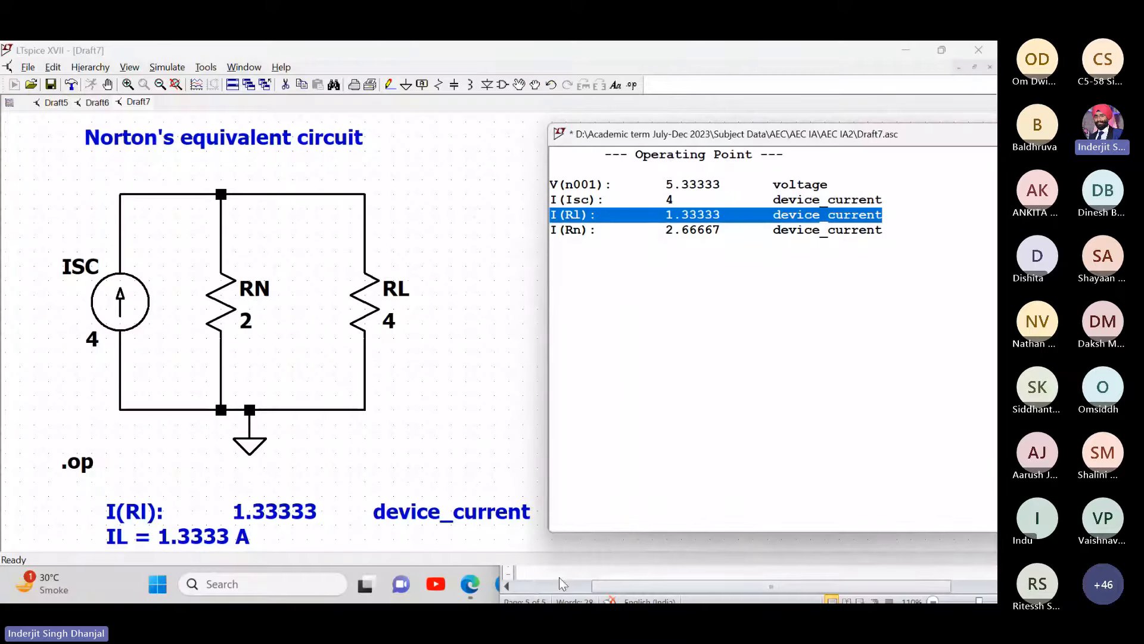
left_click(529, 581)
double_click(866, 105)
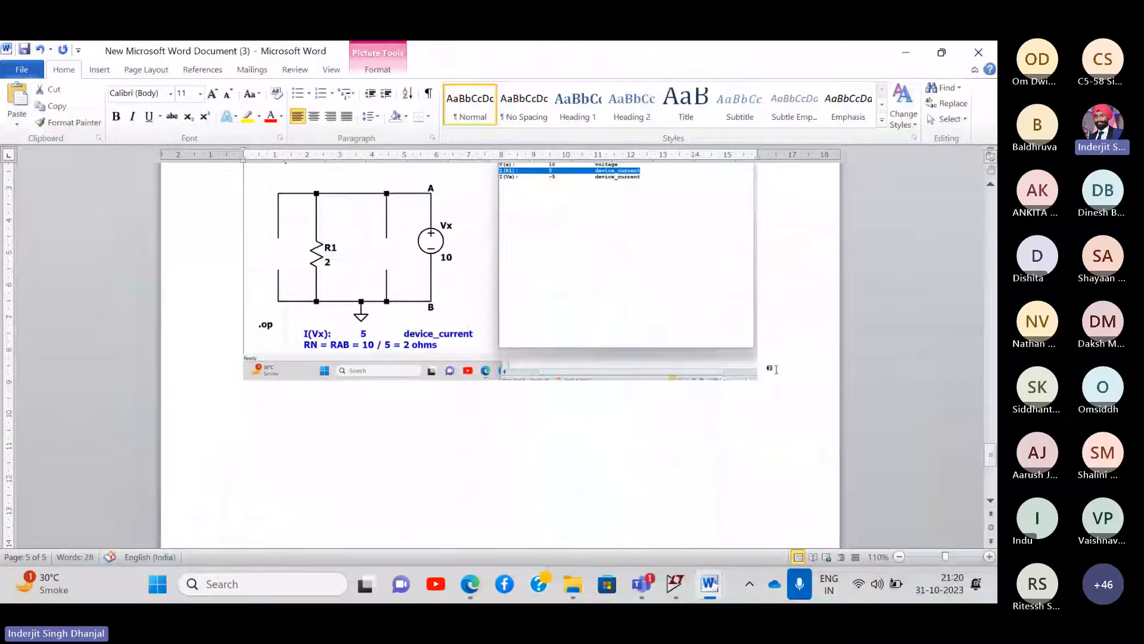
key("ctrl+v")
scroll(536, 338, "up", 8)
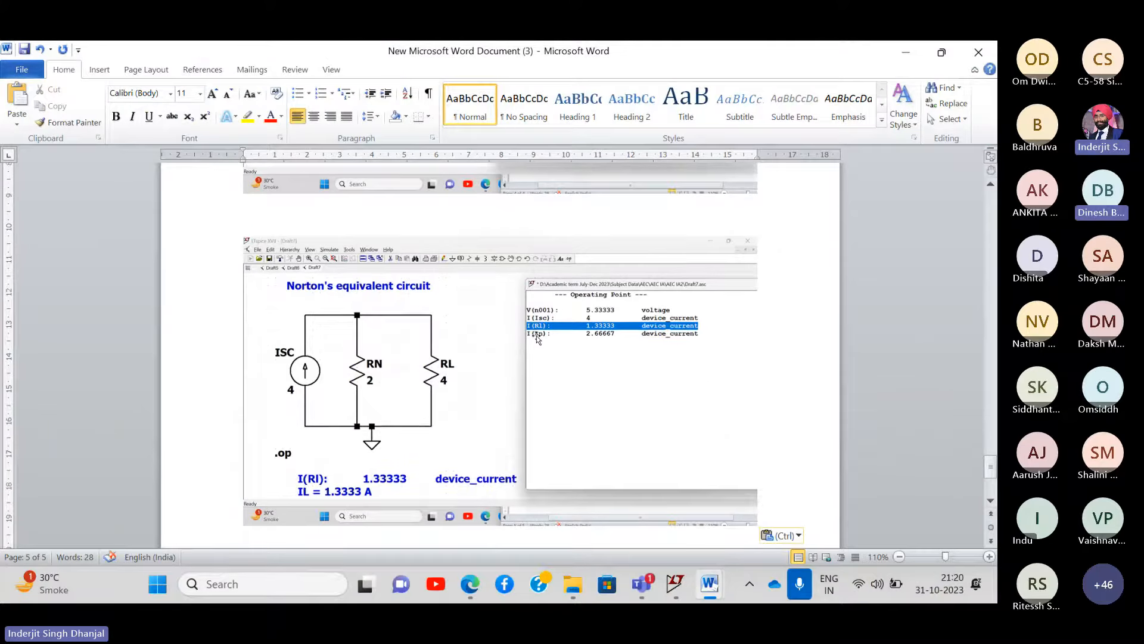
scroll(536, 338, "up", 2)
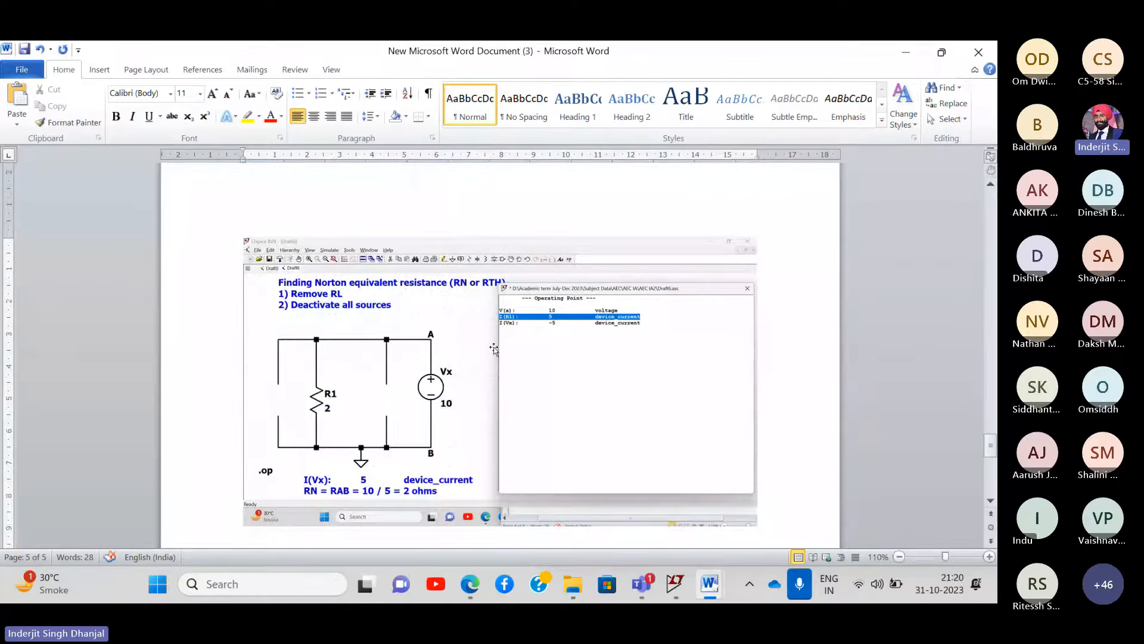
scroll(494, 349, "up", 10)
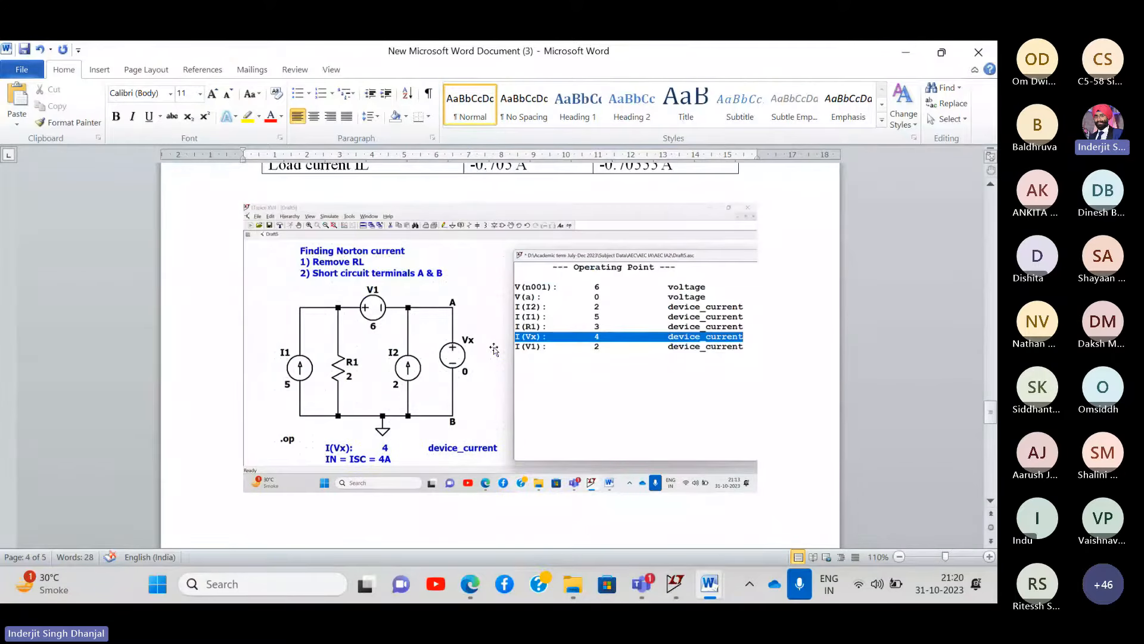
scroll(494, 349, "up", 5)
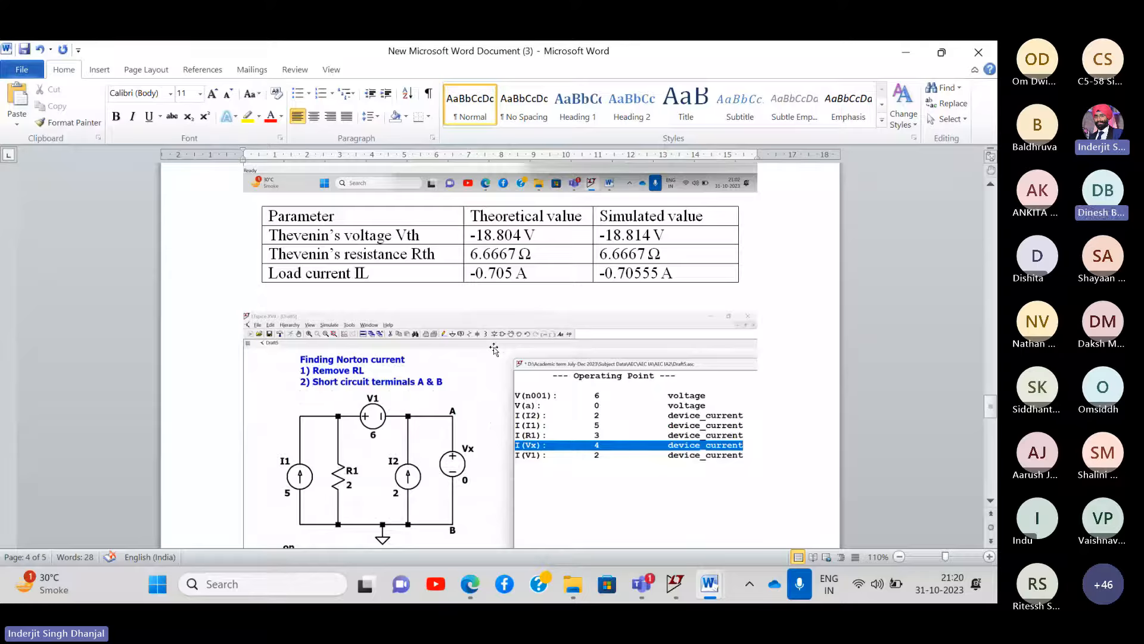
scroll(494, 349, "down", 1)
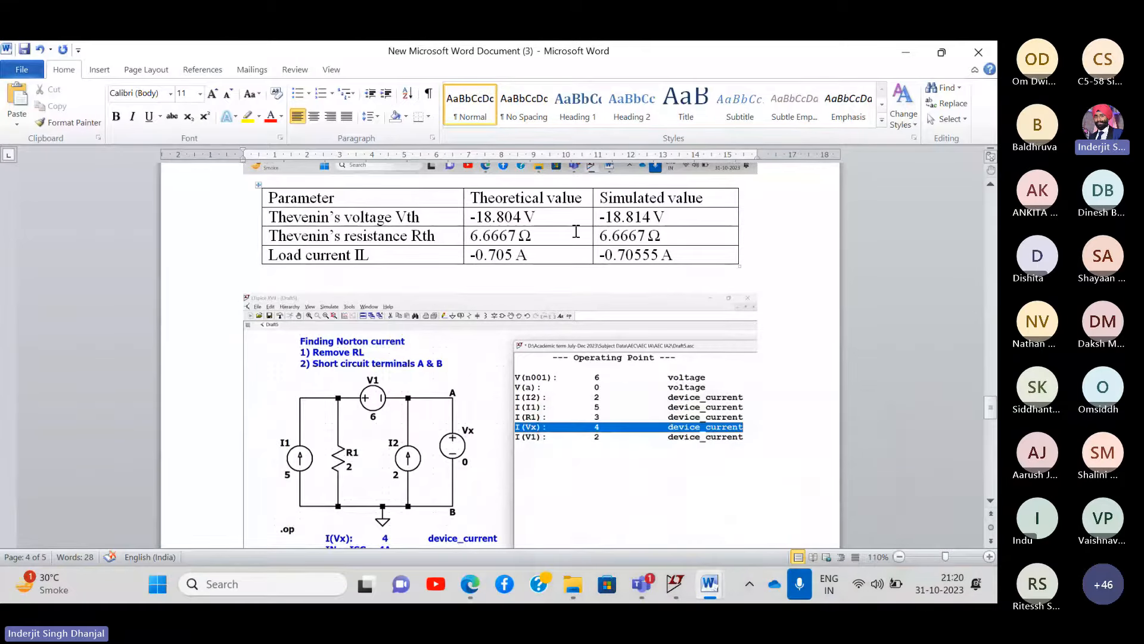
- Copy the Norton results table from EEEE IA1 and paste it below the screenshot
left_click(574, 231)
left_click(795, 318)
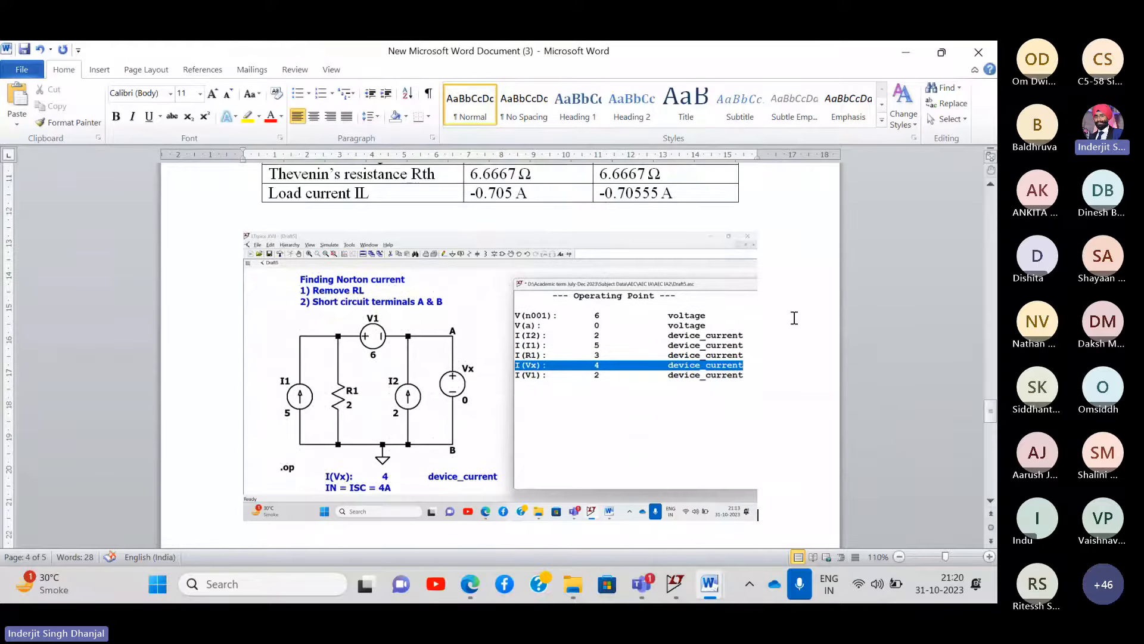
mouse_move(715, 587)
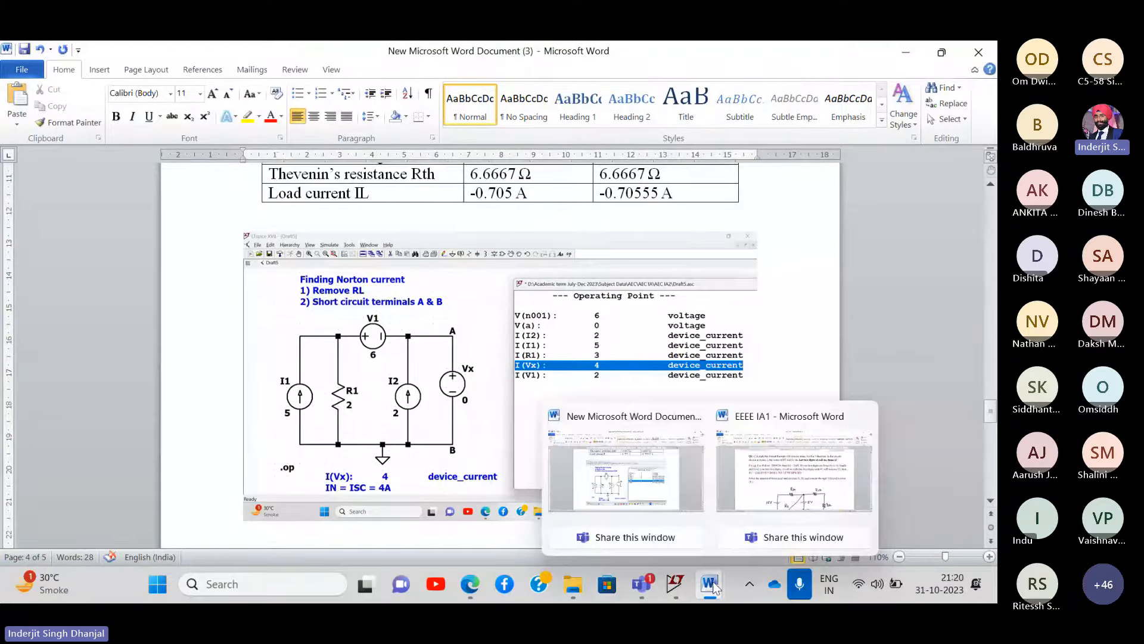
left_click(791, 485)
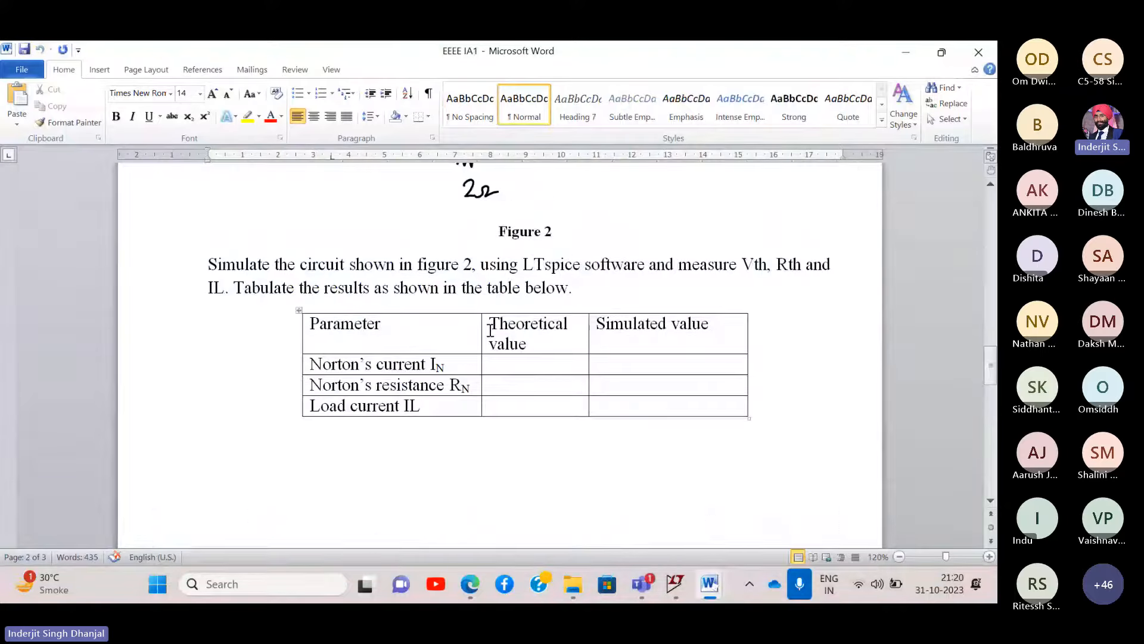
left_click(298, 310)
key("ctrl+c")
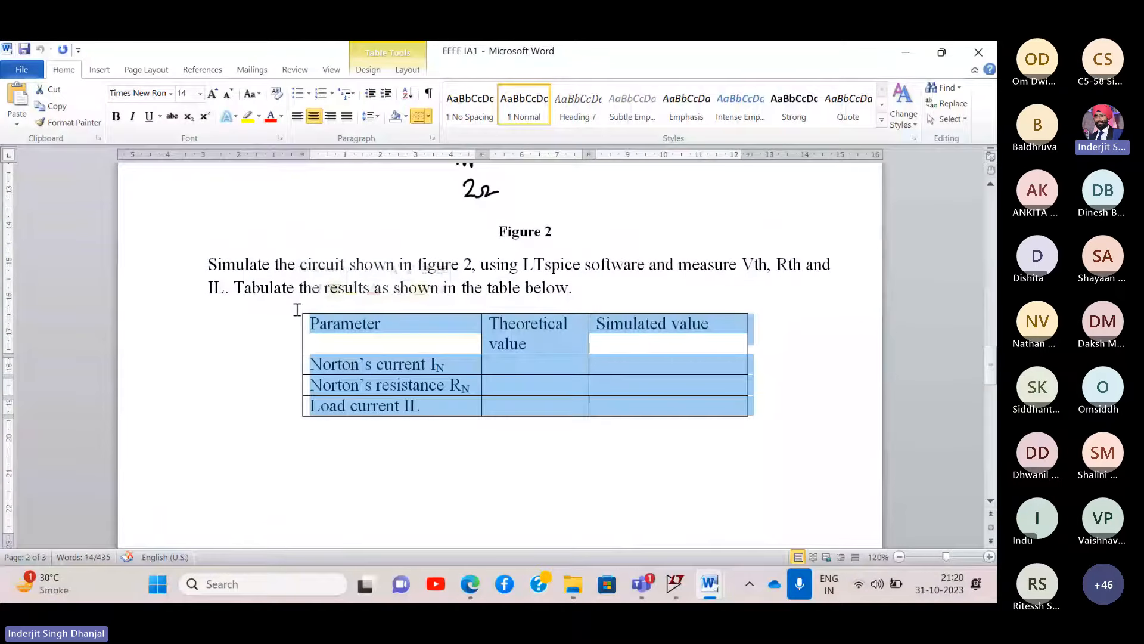
left_click(910, 55)
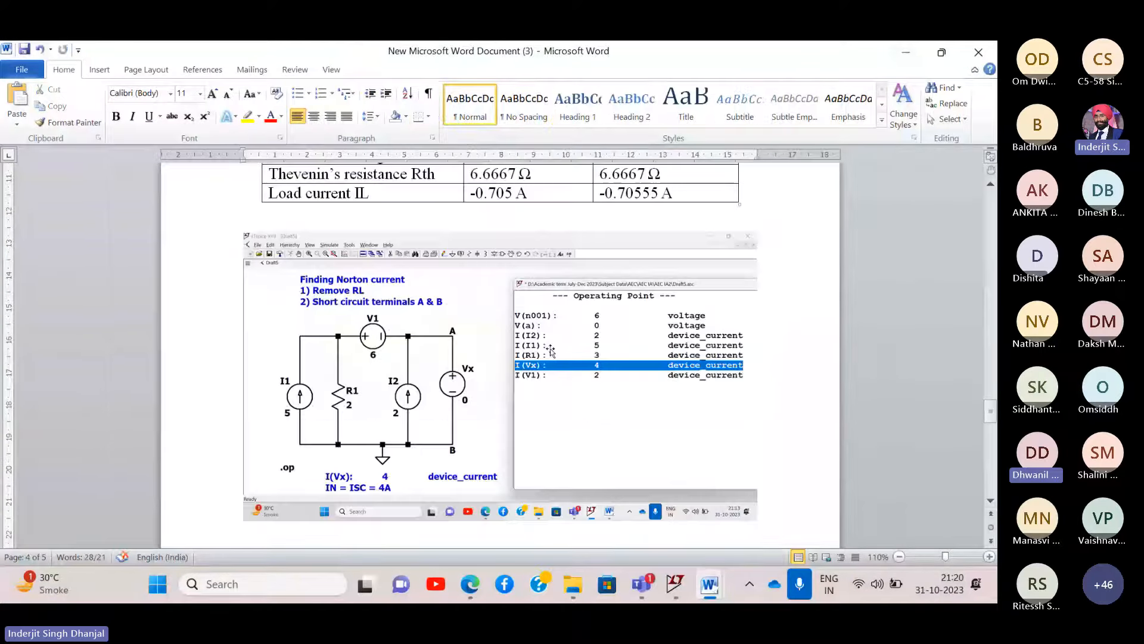
scroll(549, 353, "down", 10)
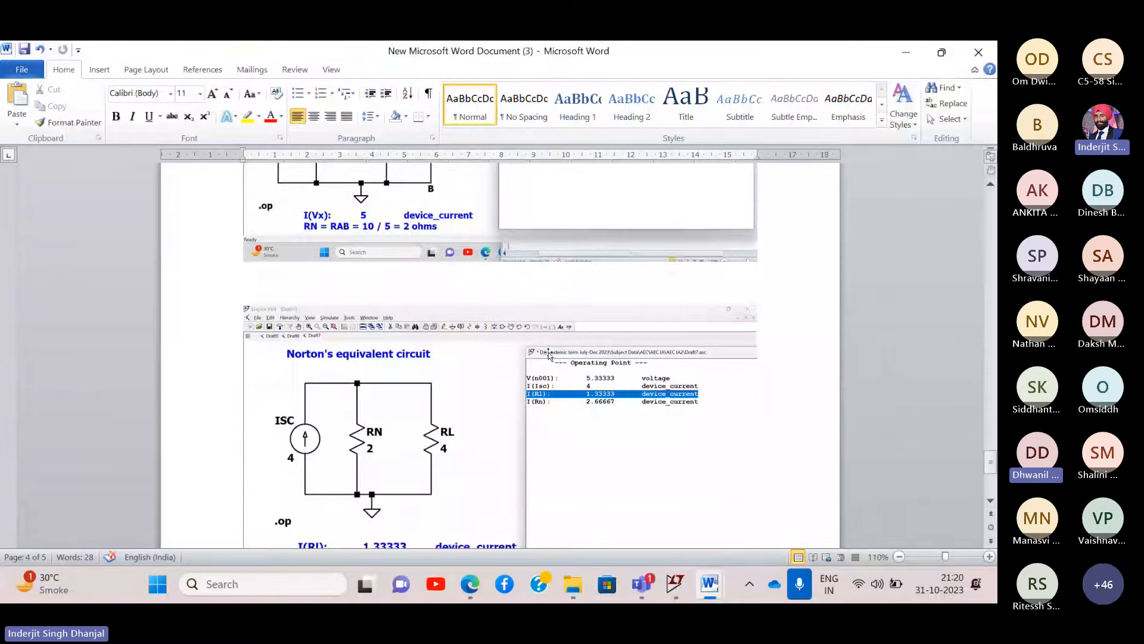
scroll(550, 353, "down", 6)
key("ctrl+v")
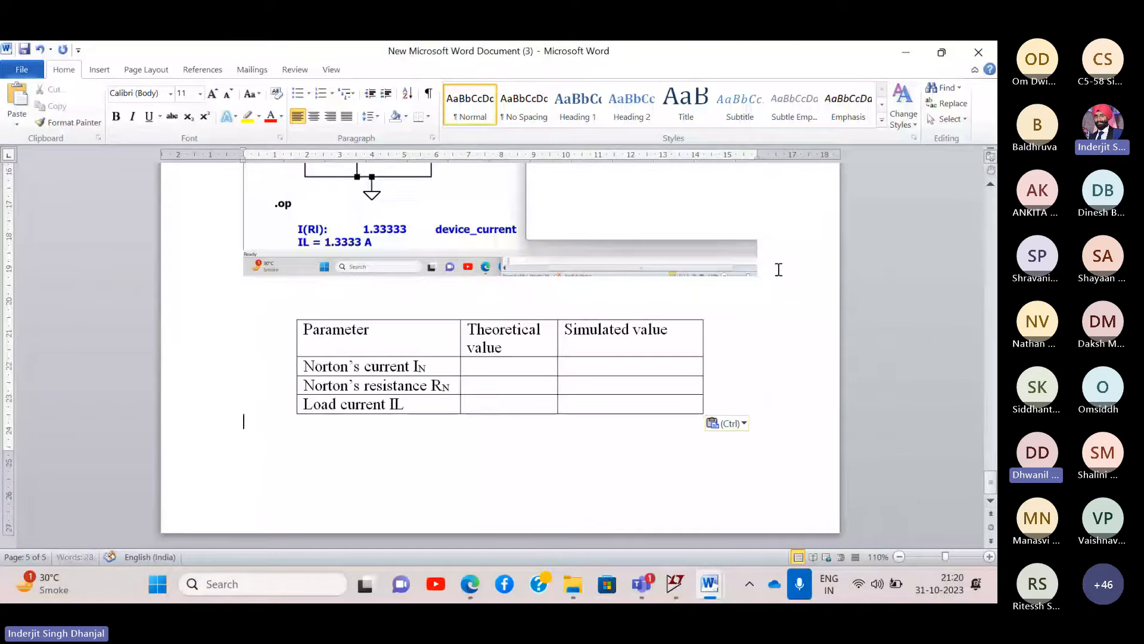
- Review the pasted Norton table, then return to the LTspice schematic
left_click(505, 363)
scroll(505, 364, "up", 12)
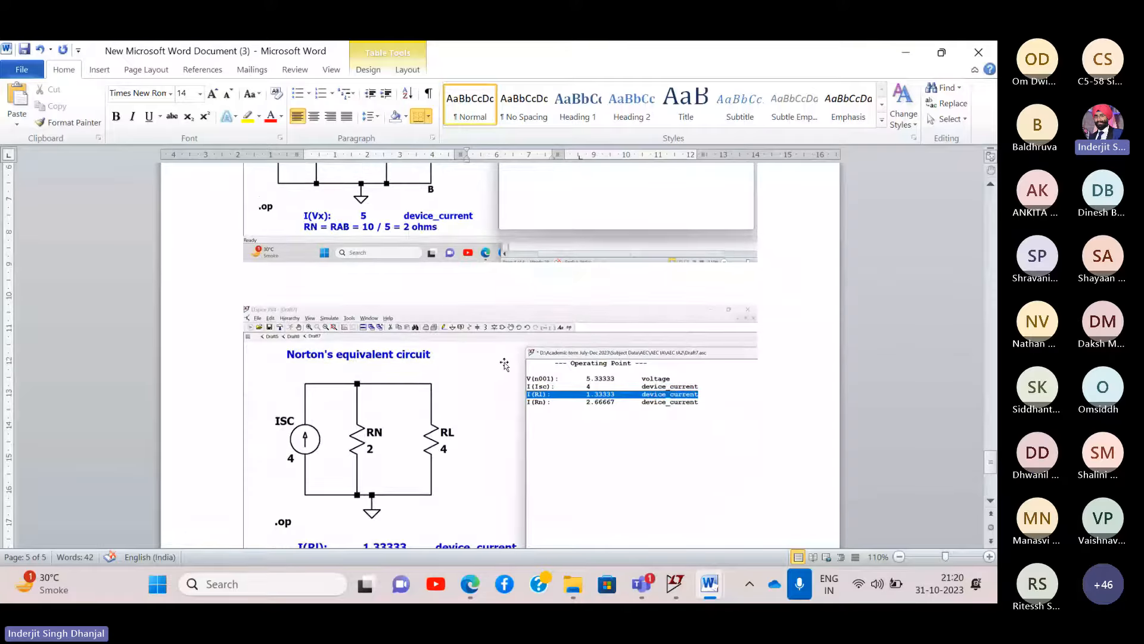
scroll(504, 364, "up", 6)
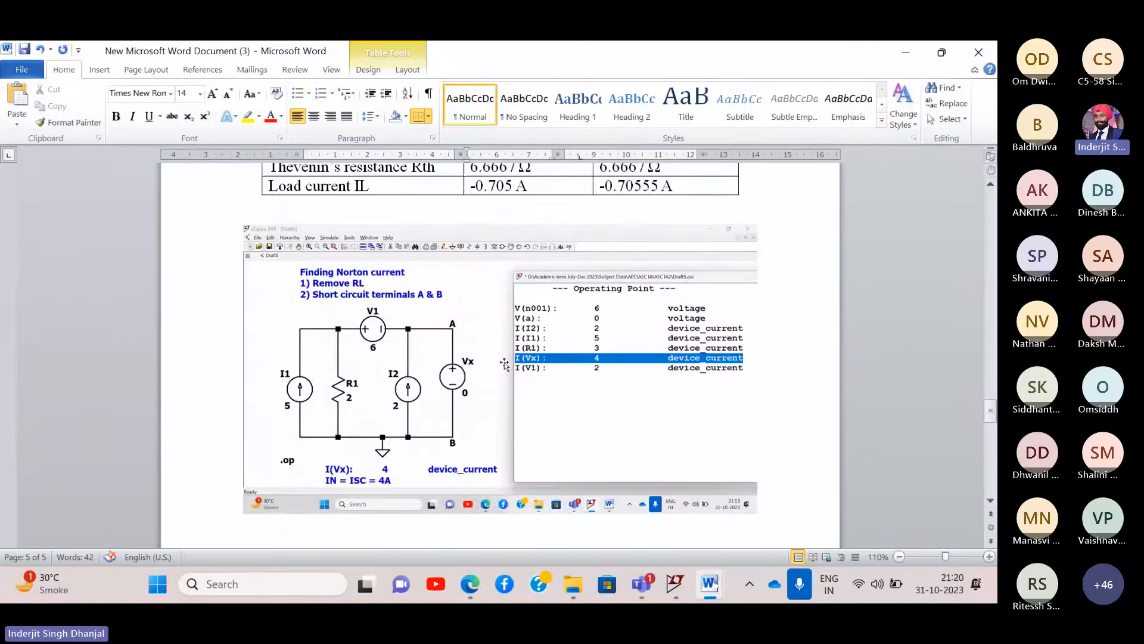
scroll(505, 364, "down", 18)
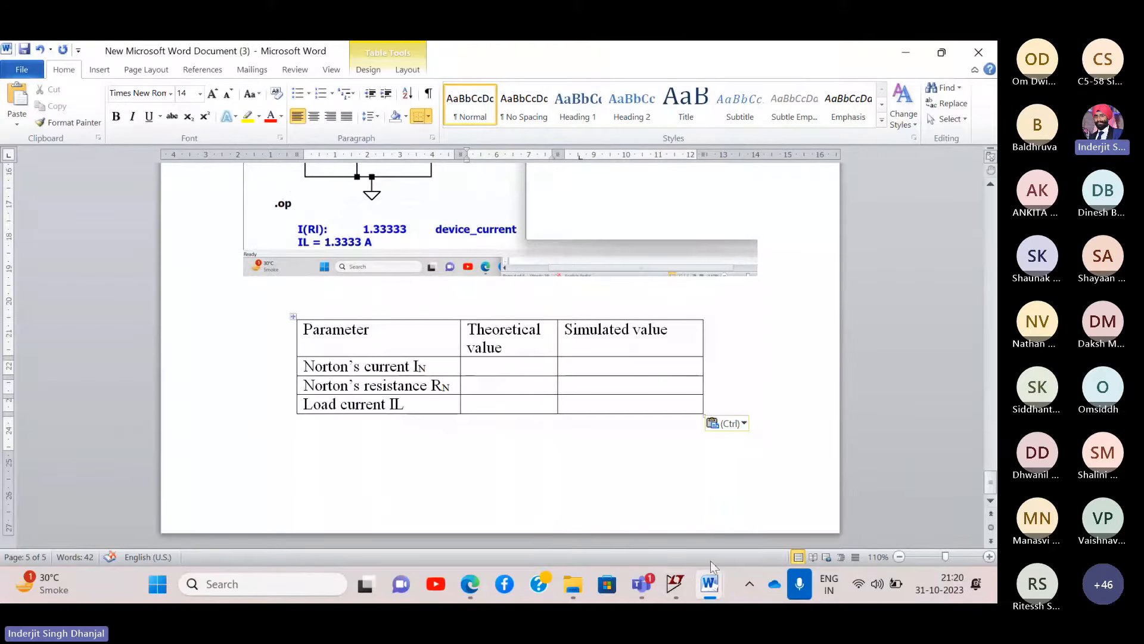
left_click(676, 584)
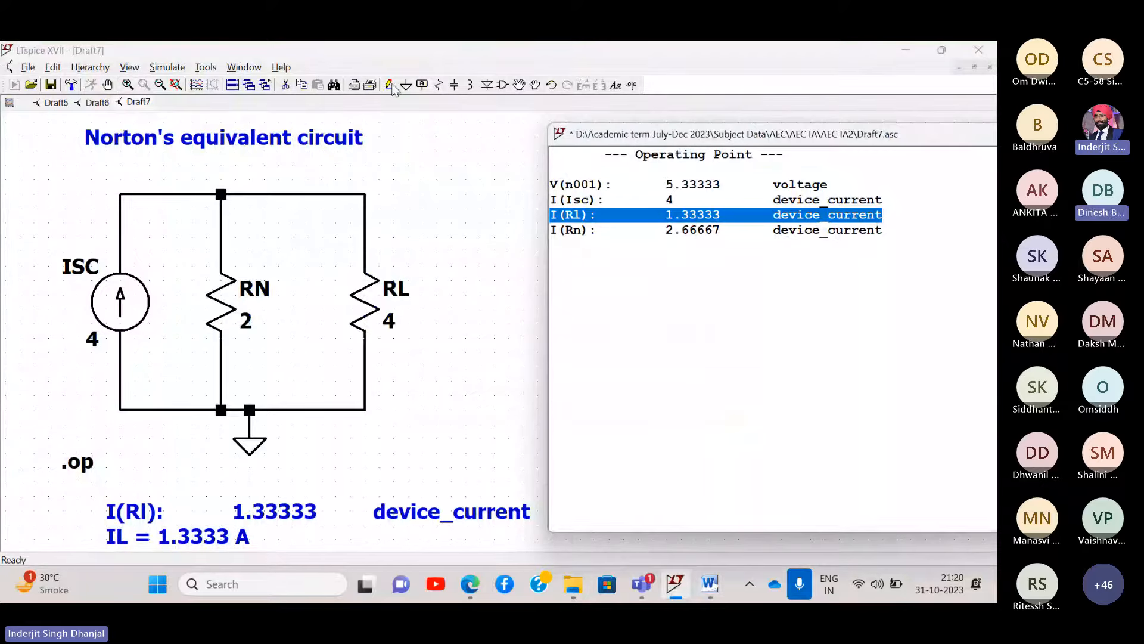
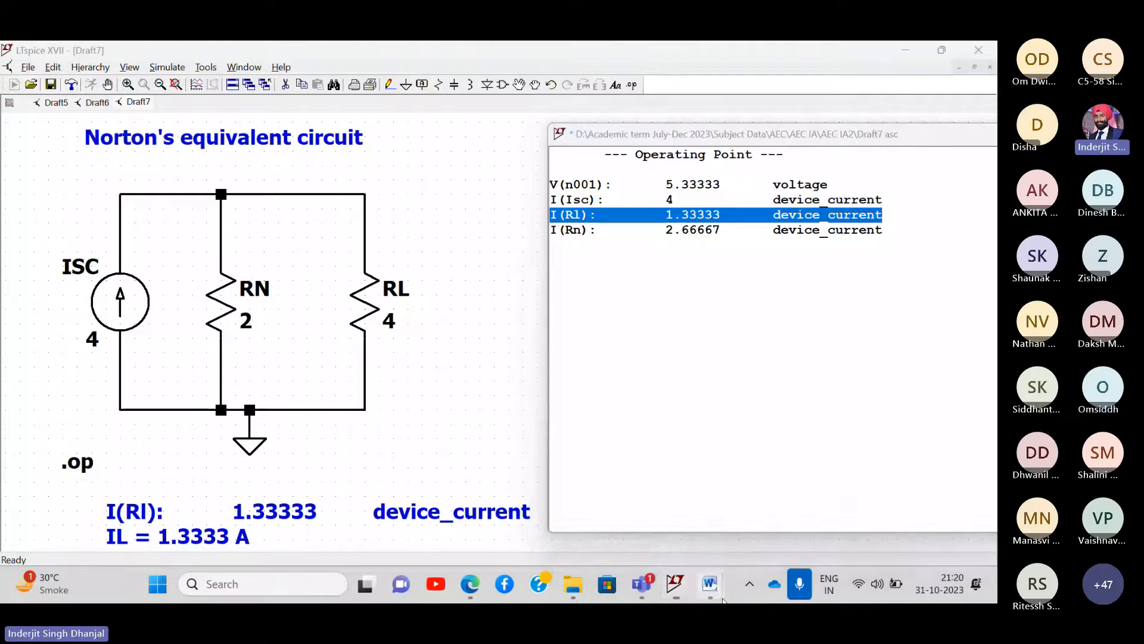
- Bring up the EEEE IA1 assignment document and review its Norton results table
mouse_move(723, 599)
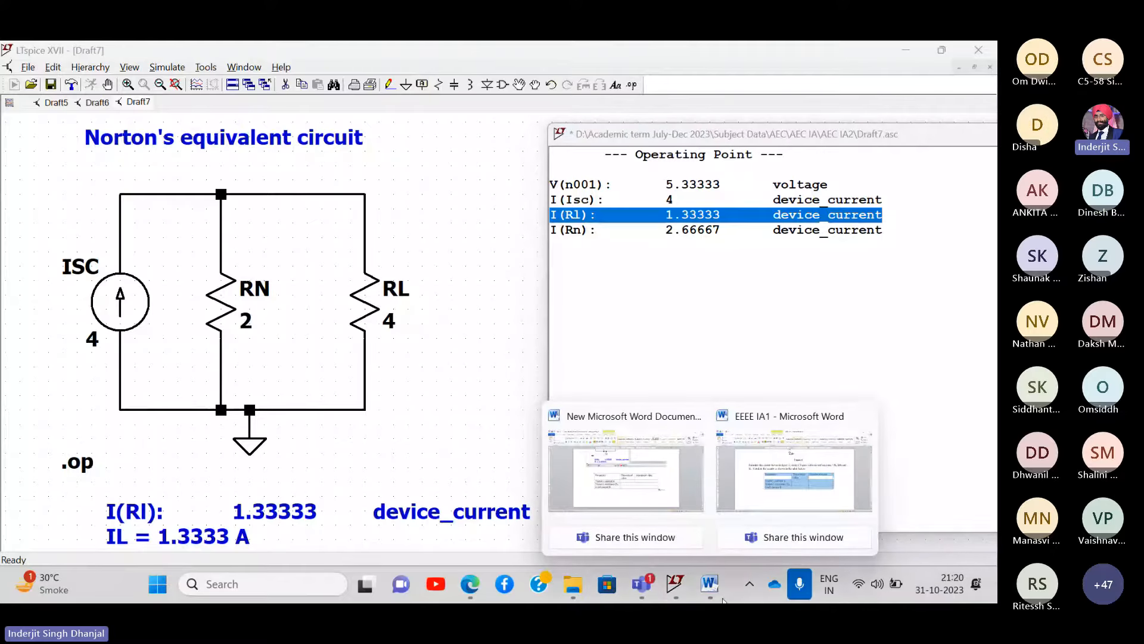
left_click(767, 487)
left_click(533, 364)
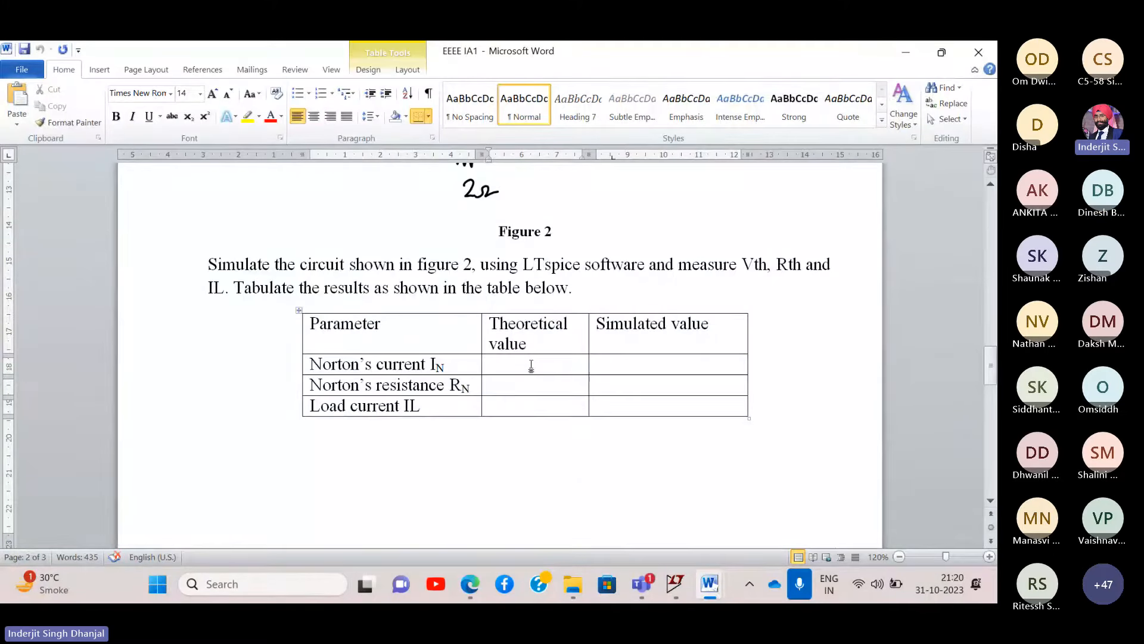
scroll(531, 364, "up", 8)
scroll(531, 363, "down", 10)
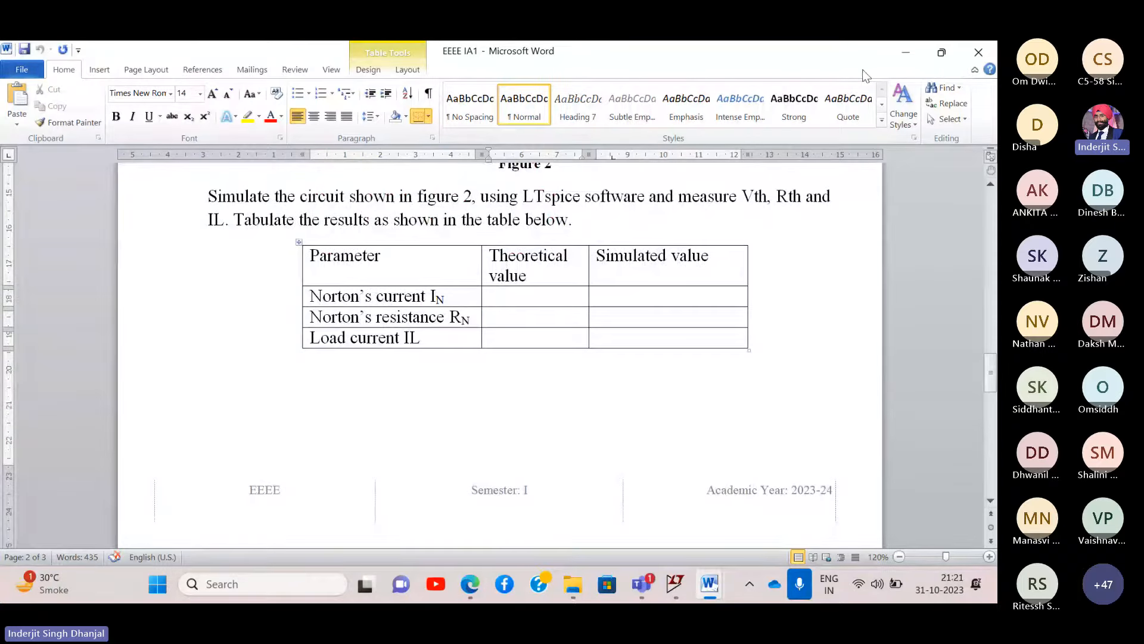
- Minimize the assignment and bring forward the new Word report holding the pasted table
left_click(906, 53)
mouse_move(710, 584)
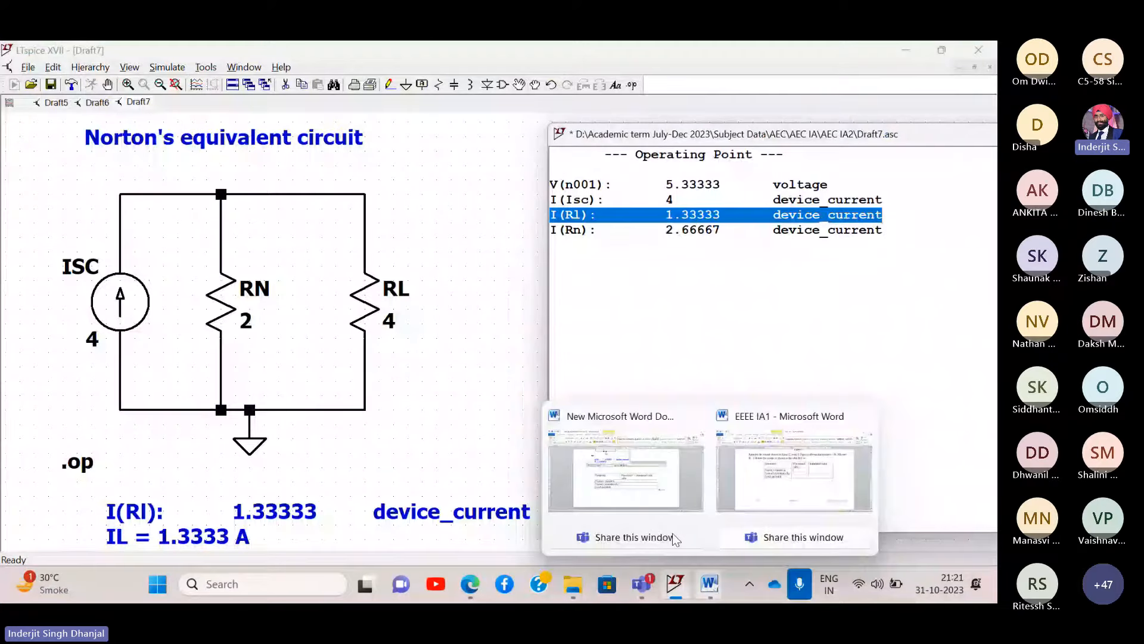
left_click(673, 535)
scroll(487, 376, "up", 5)
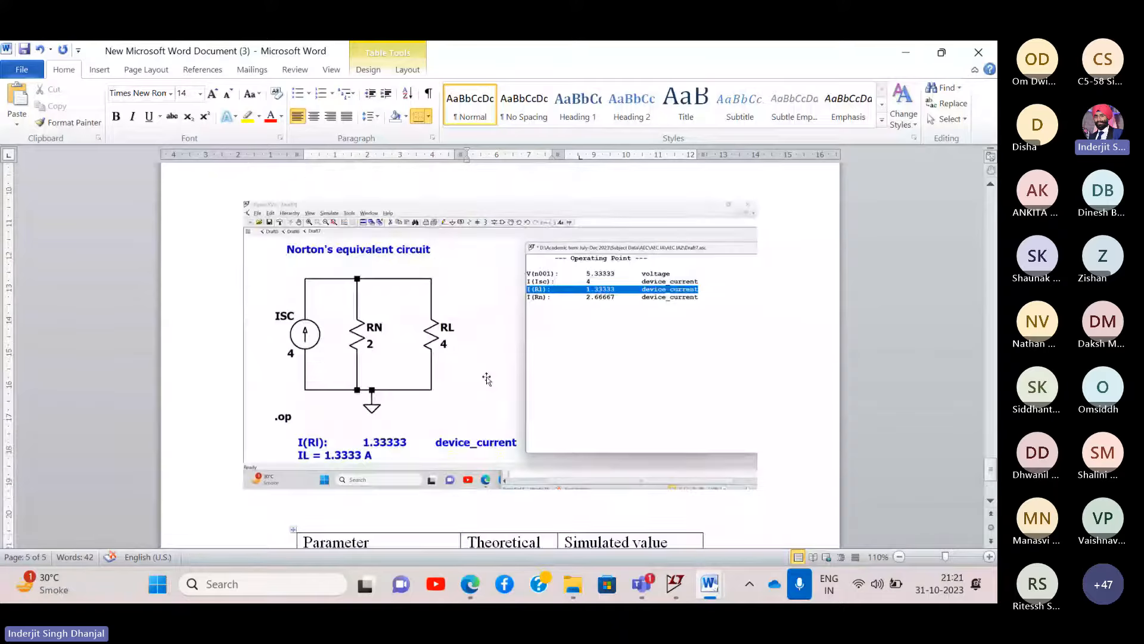
scroll(486, 377, "down", 5)
- Enter the theoretical load current as 1.333 A in the results table
left_click(492, 404)
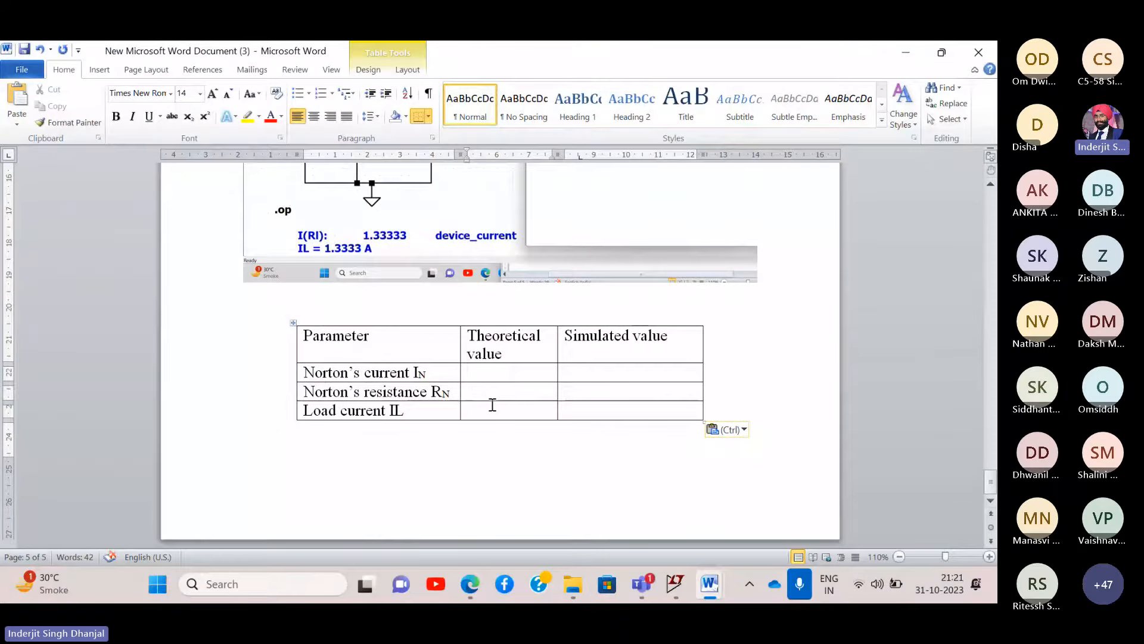
type("1.333 A")
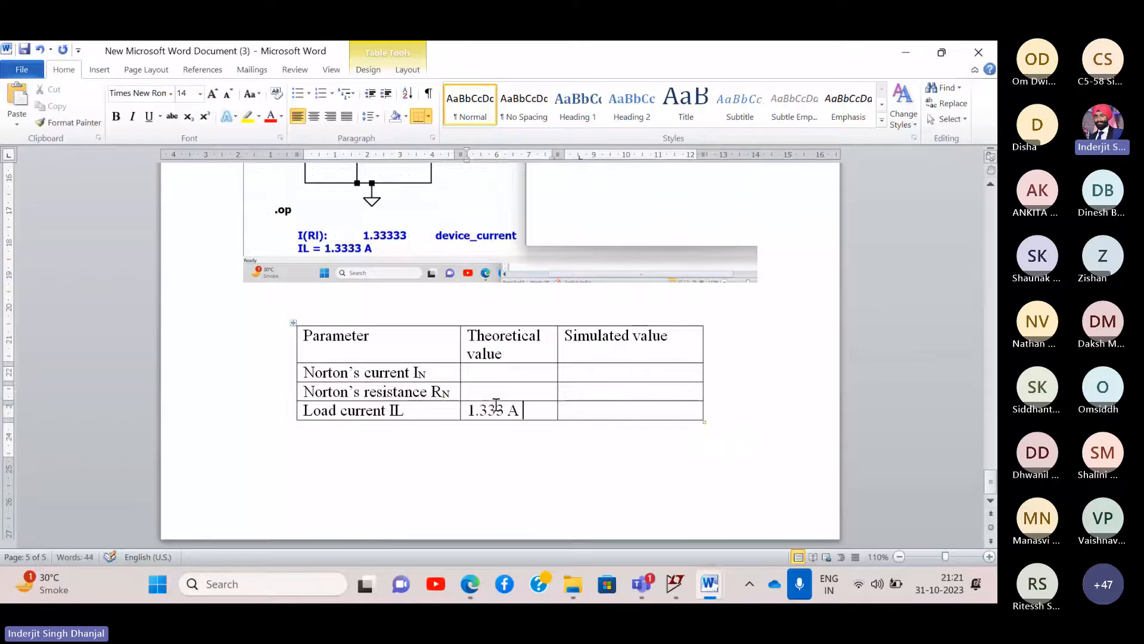
type("1.")
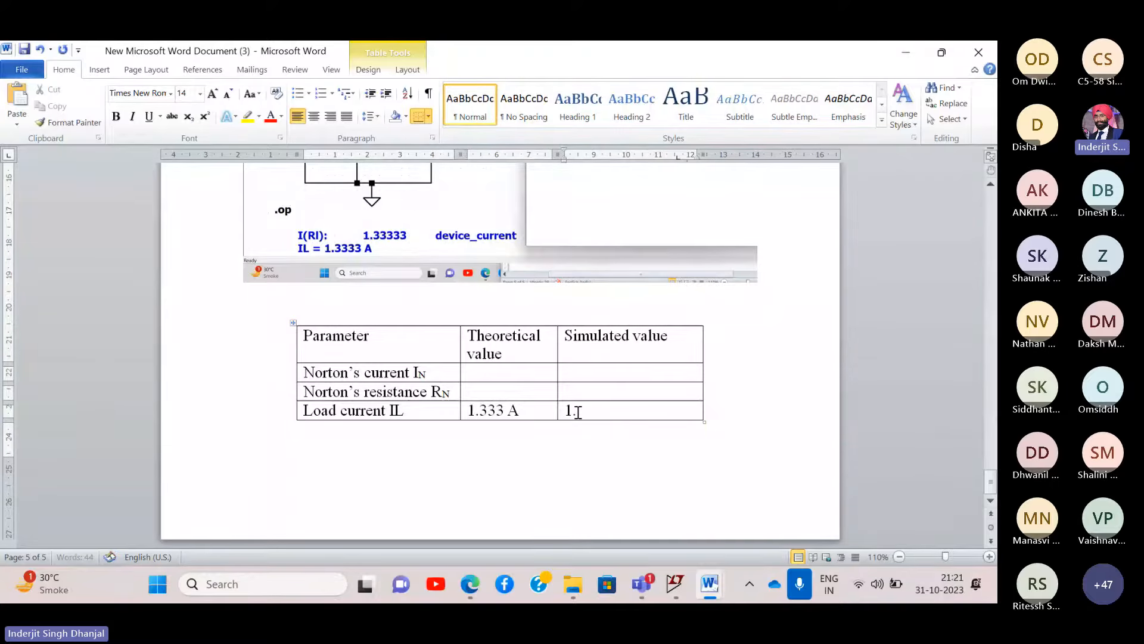
type("2223333")
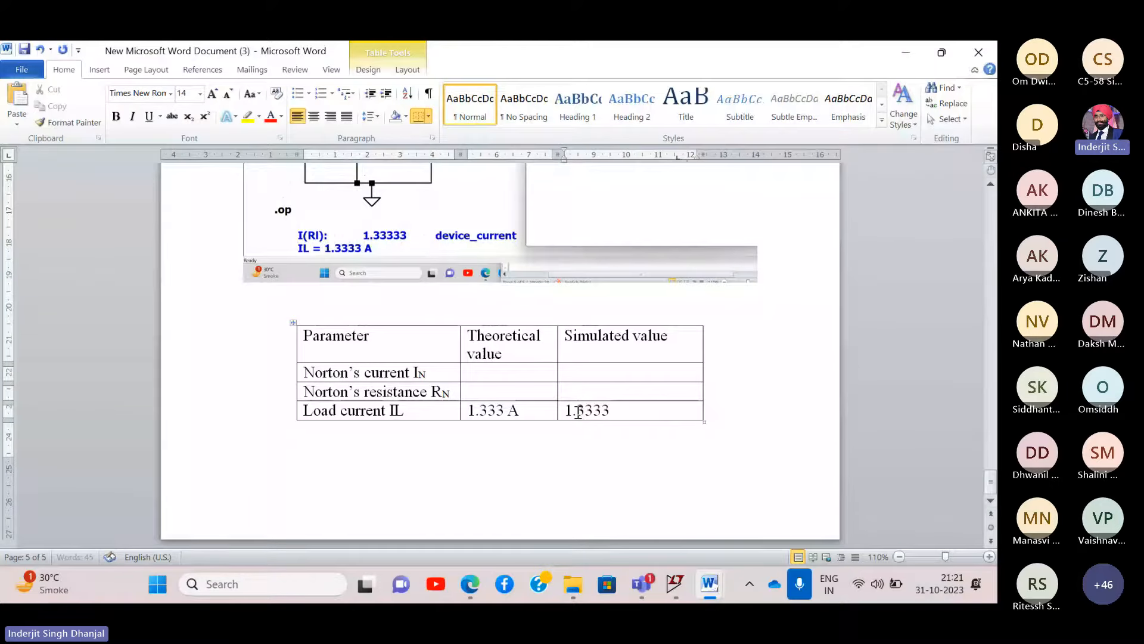
type(" A")
scroll(498, 391, "up", 10)
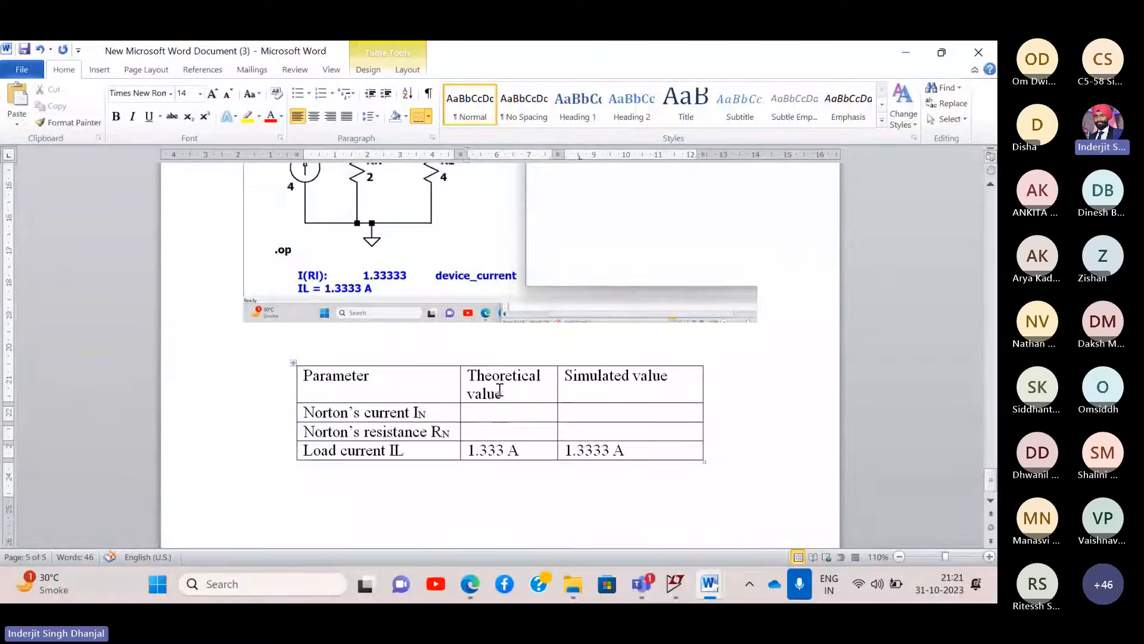
scroll(499, 391, "down", 10)
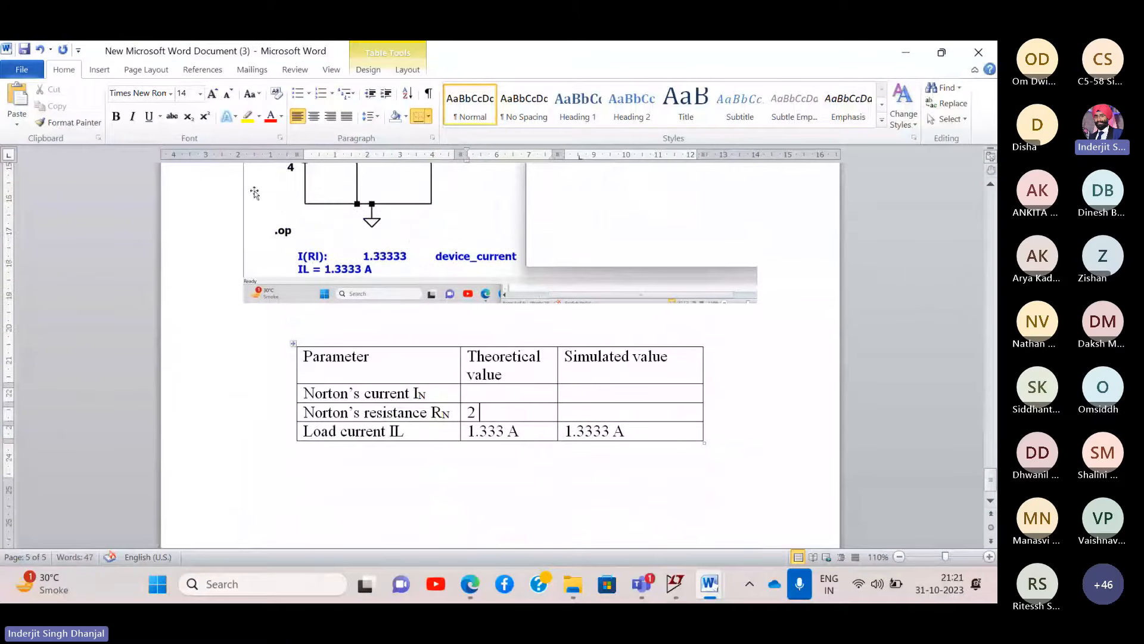
- Add the Ω symbol to the 2 Ω resistance and copy 2 Ω into the simulated resistance cell
left_click(99, 70)
left_click(829, 119)
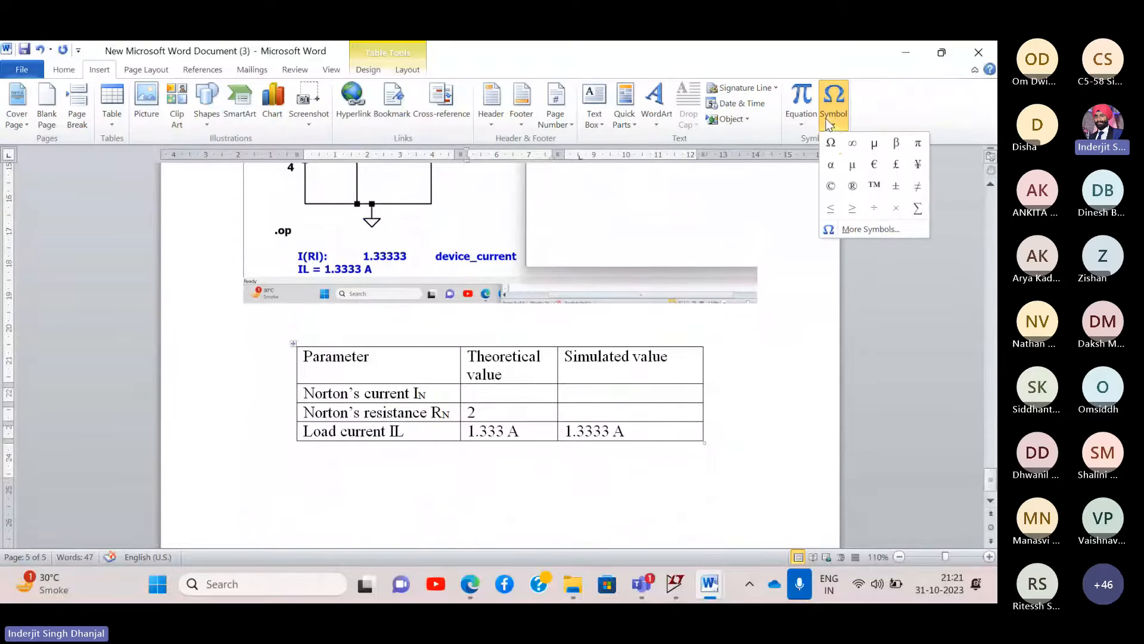
left_click(829, 143)
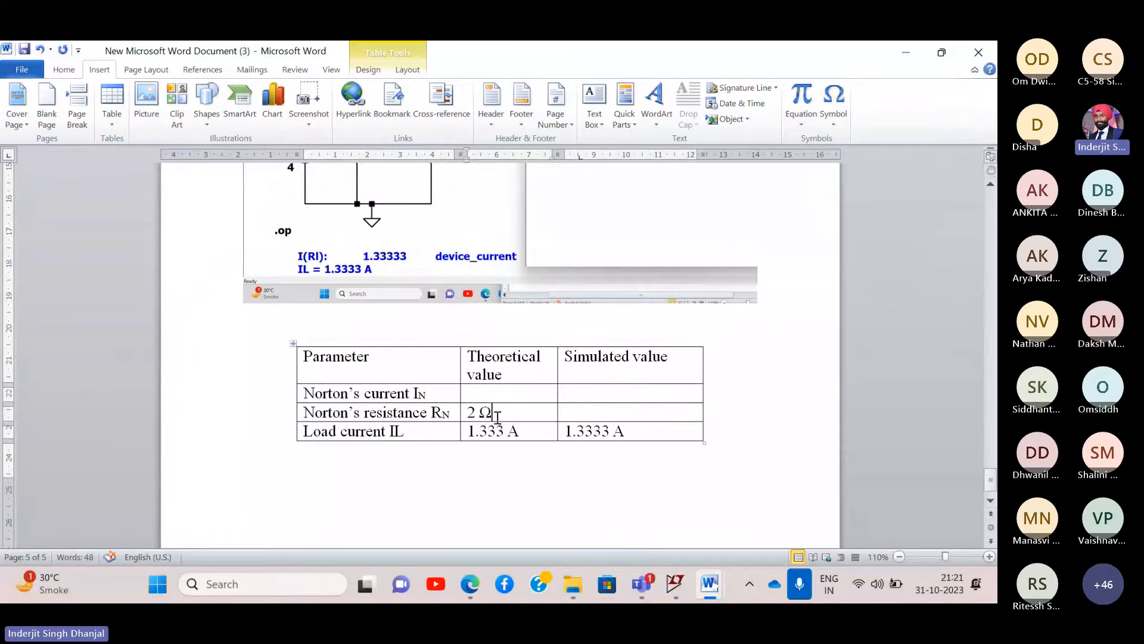
left_click_drag(497, 416, 469, 416)
key("ctrl+c")
left_click(580, 412)
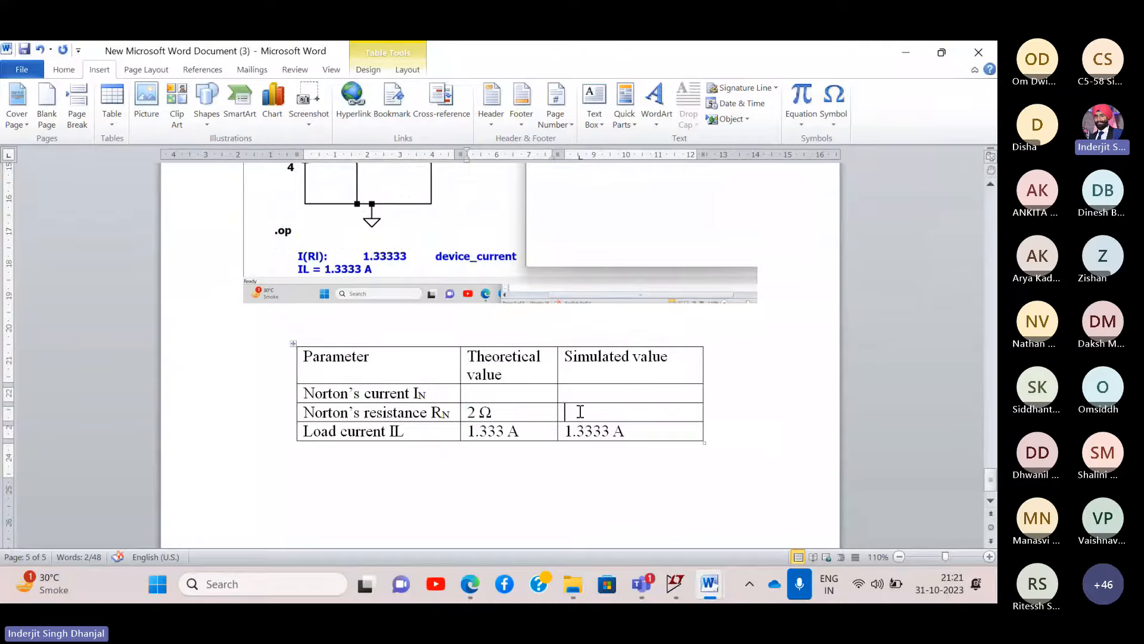
key("ctrl+v")
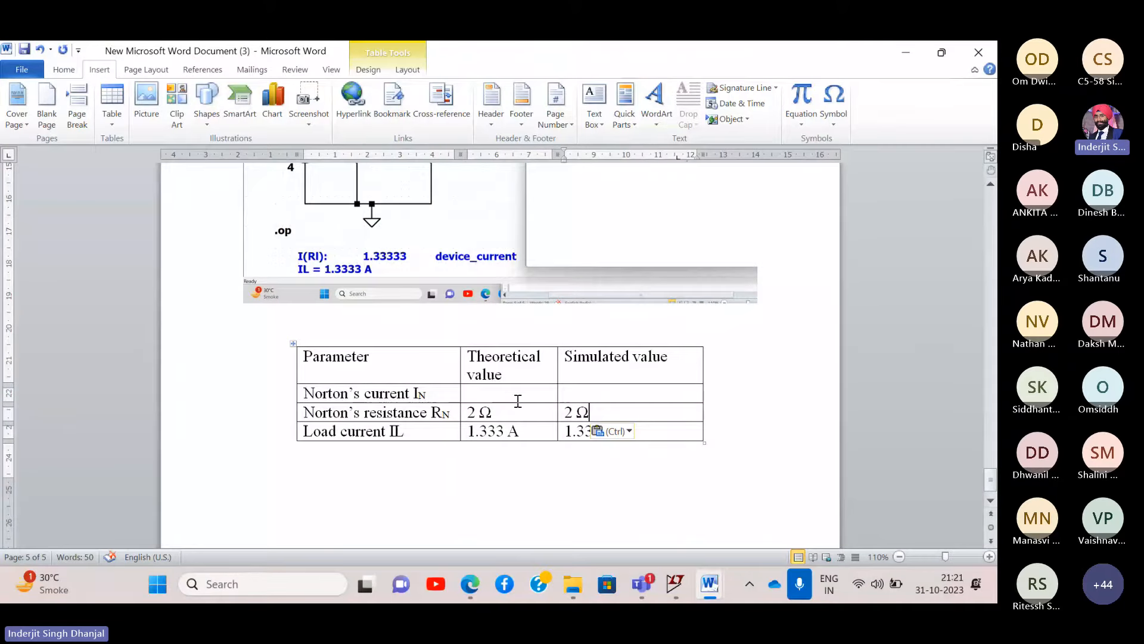
- Fill the Norton's current row with 4 A theoretical and 4 A simulated
scroll(513, 397, "up", 10)
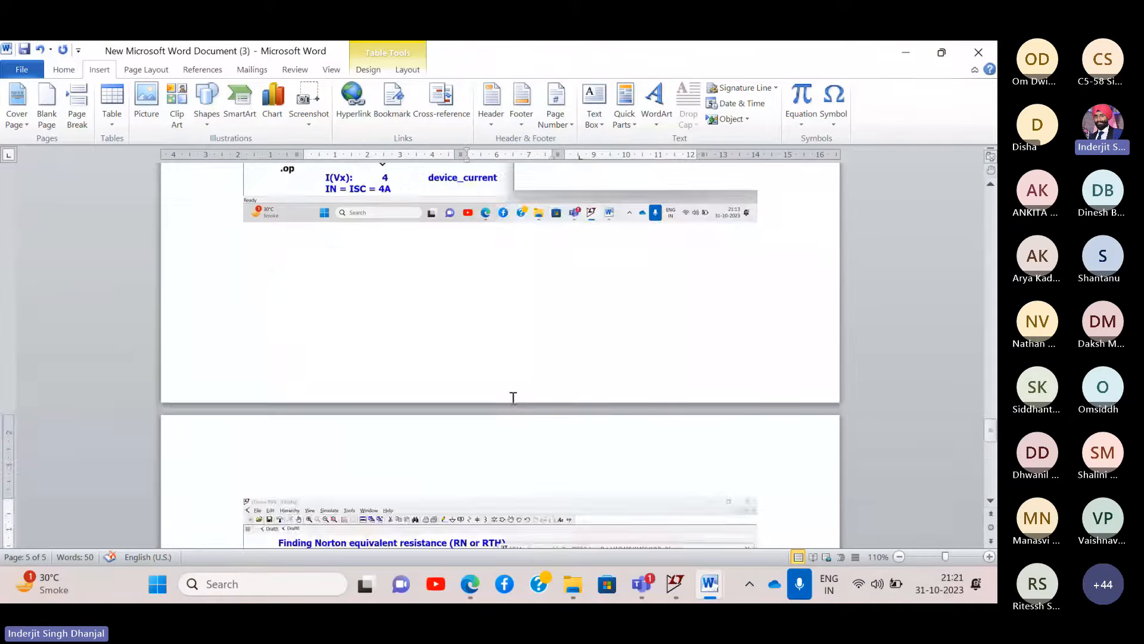
scroll(513, 397, "down", 5)
scroll(513, 398, "down", 5)
left_click(503, 366)
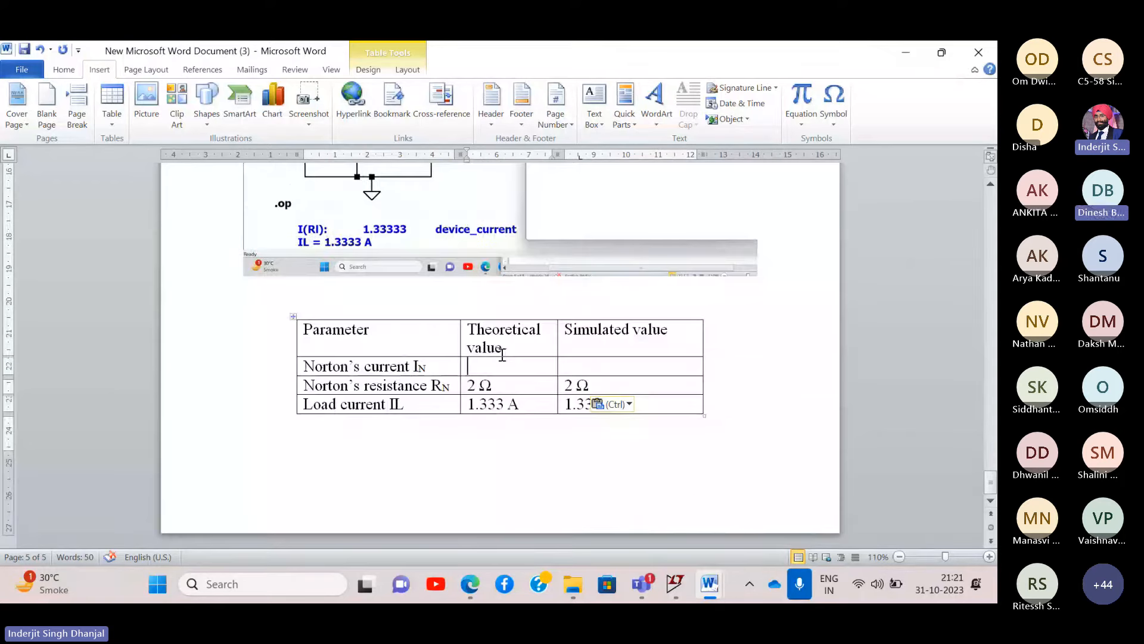
type("4 A")
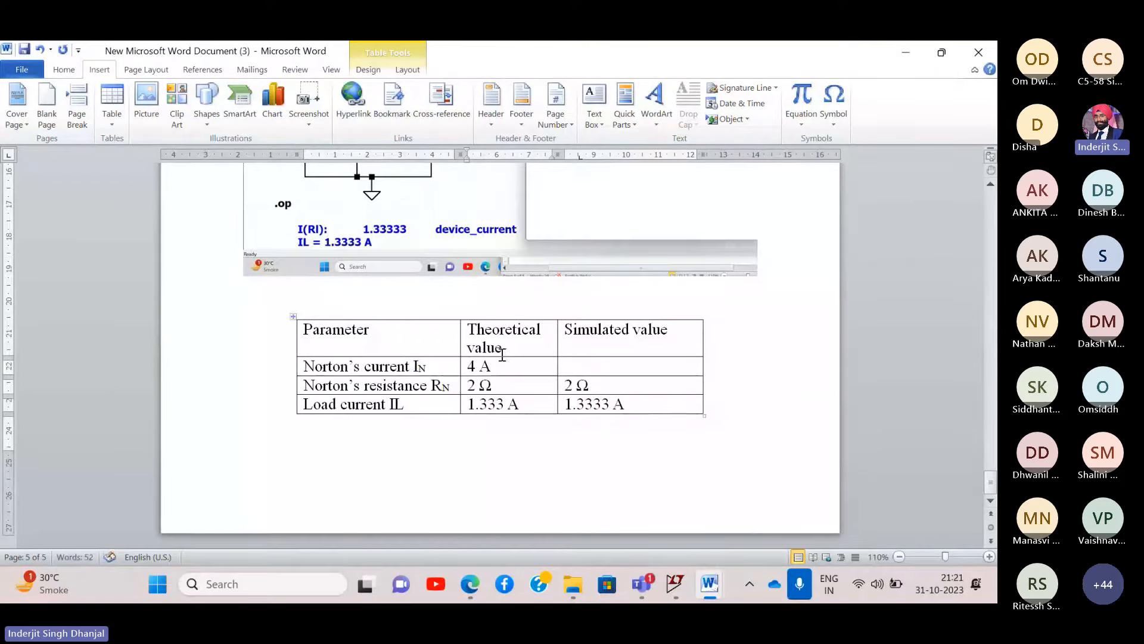
left_click(594, 365)
type("4 A")
left_click(644, 427)
scroll(645, 426, "up", 3)
scroll(645, 427, "up", 15)
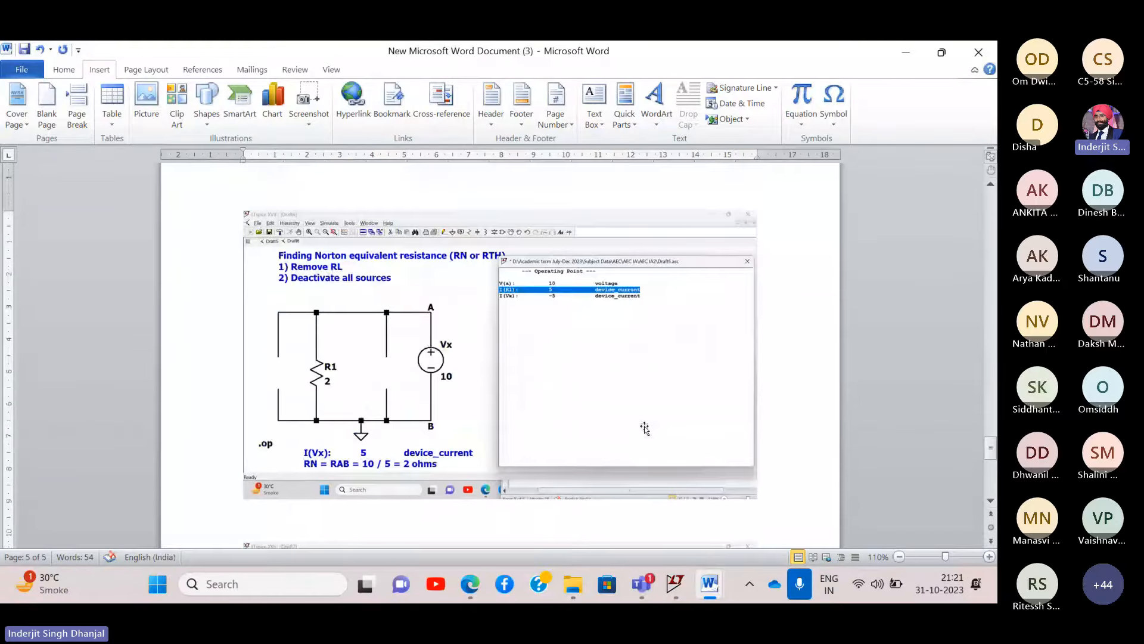
scroll(645, 428, "up", 3)
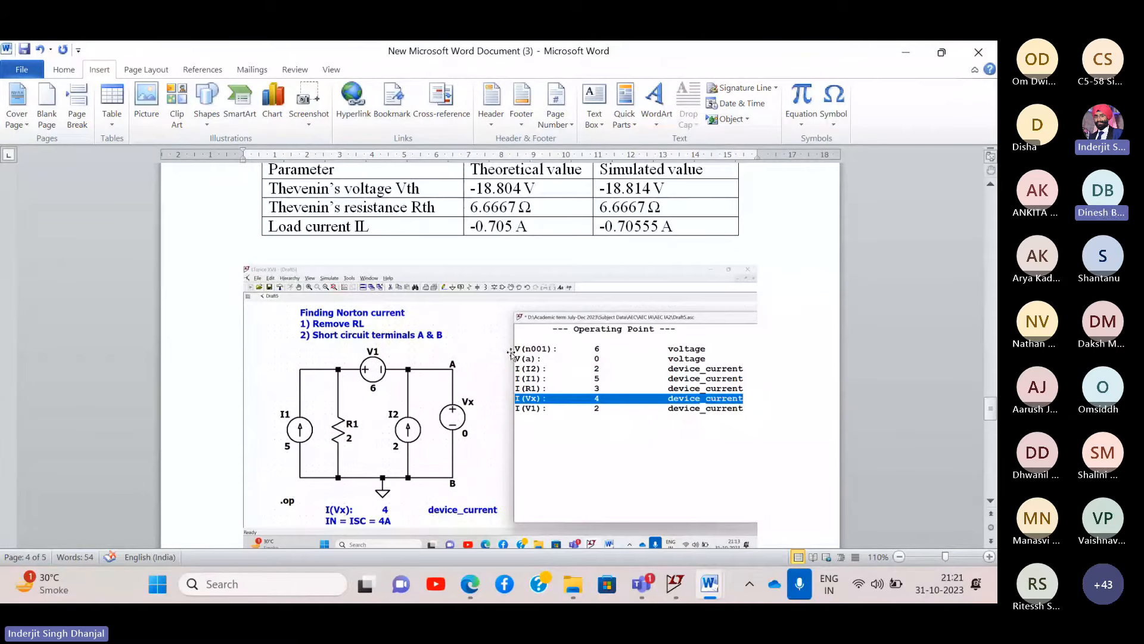
scroll(512, 352, "up", 5)
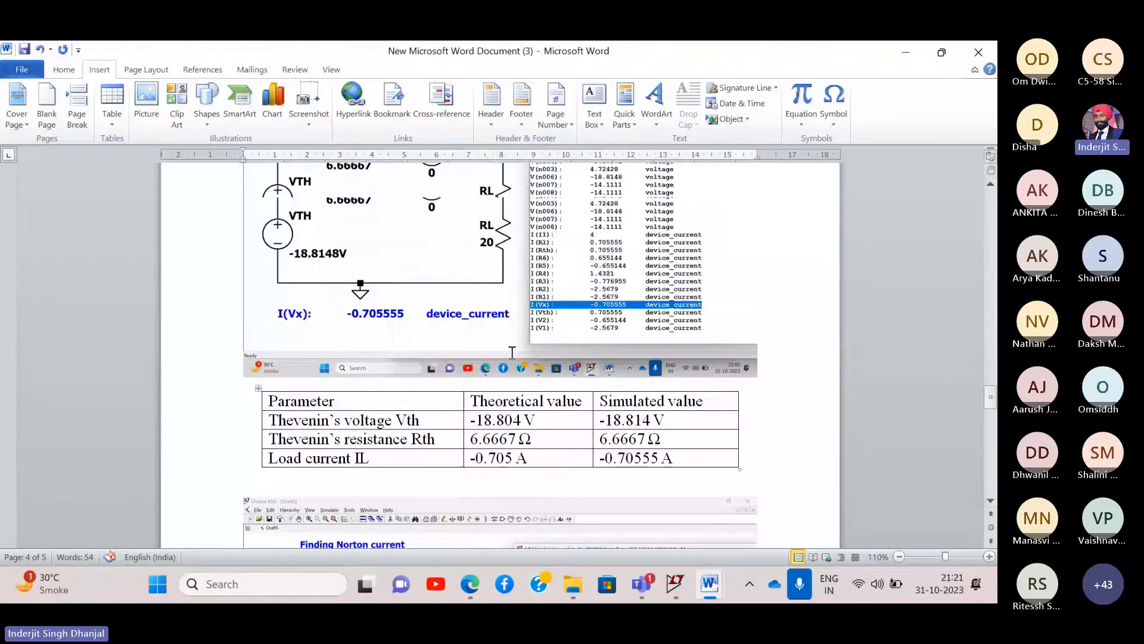
scroll(511, 354, "down", 10)
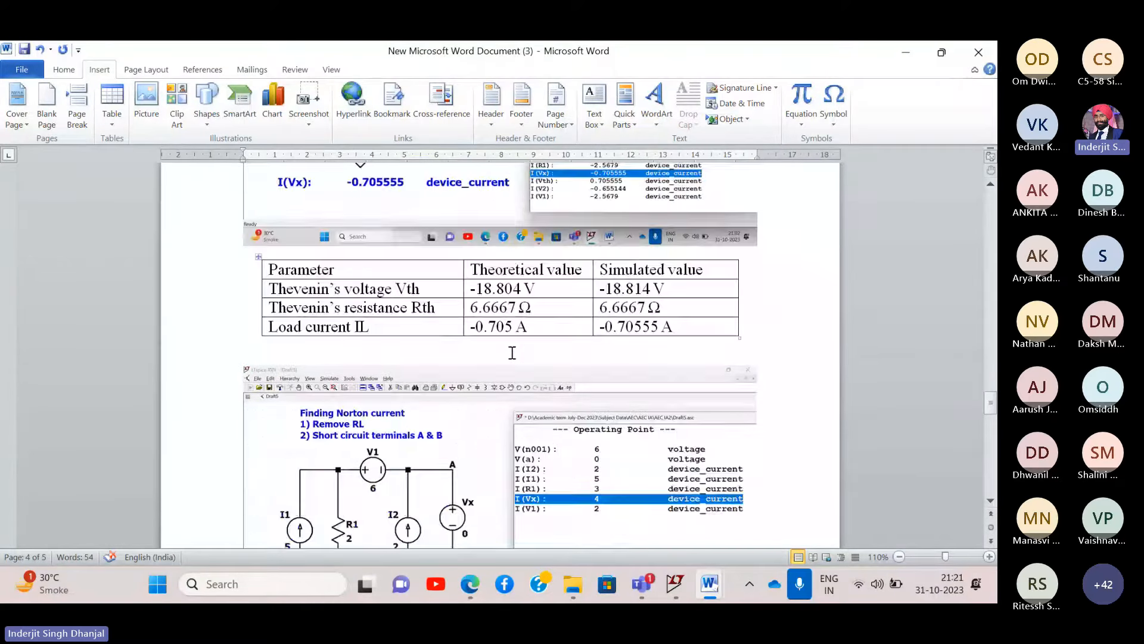
scroll(512, 353, "down", 6)
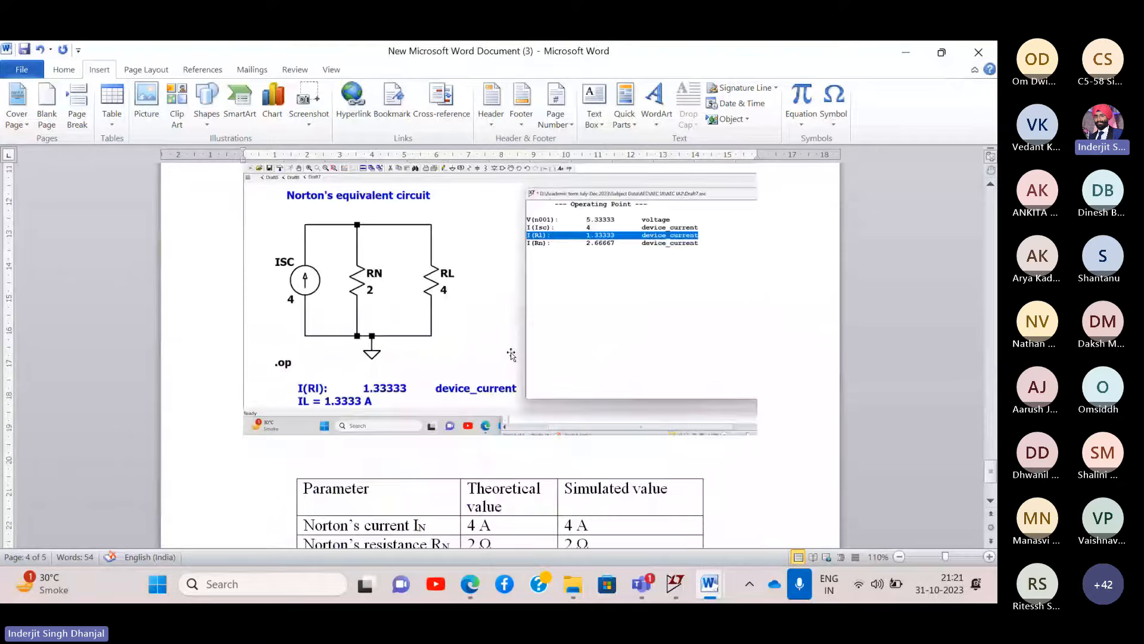
scroll(512, 354, "up", 1)
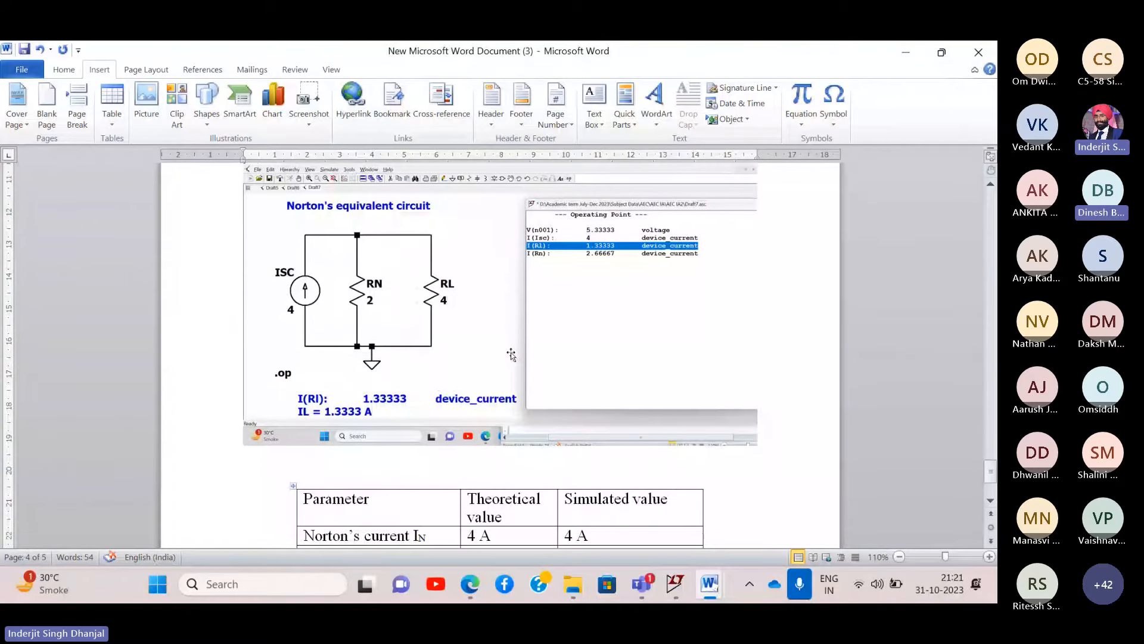
scroll(511, 354, "up", 1)
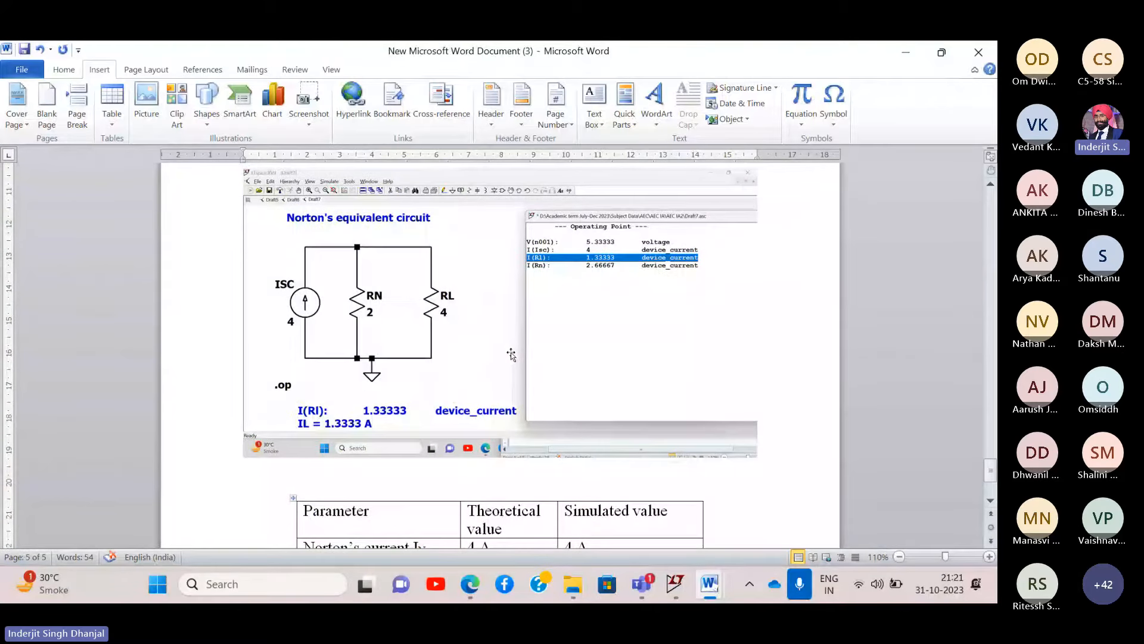
left_click(76, 71)
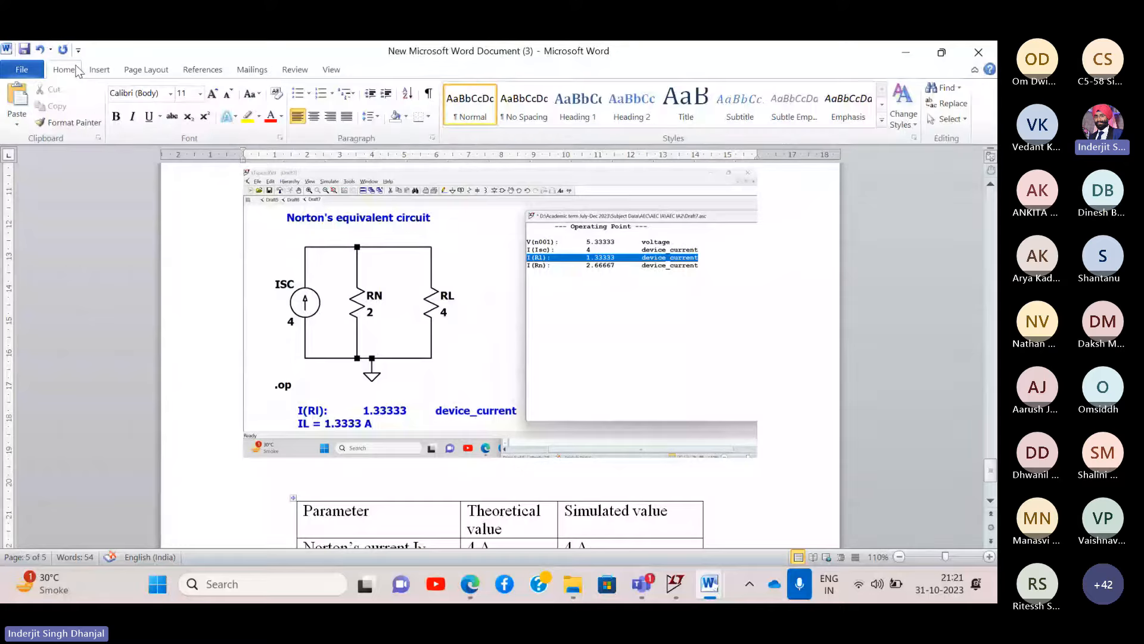
- Minimize Word and close the LTspice Operating Point results window to show the Norton schematic
left_click(914, 58)
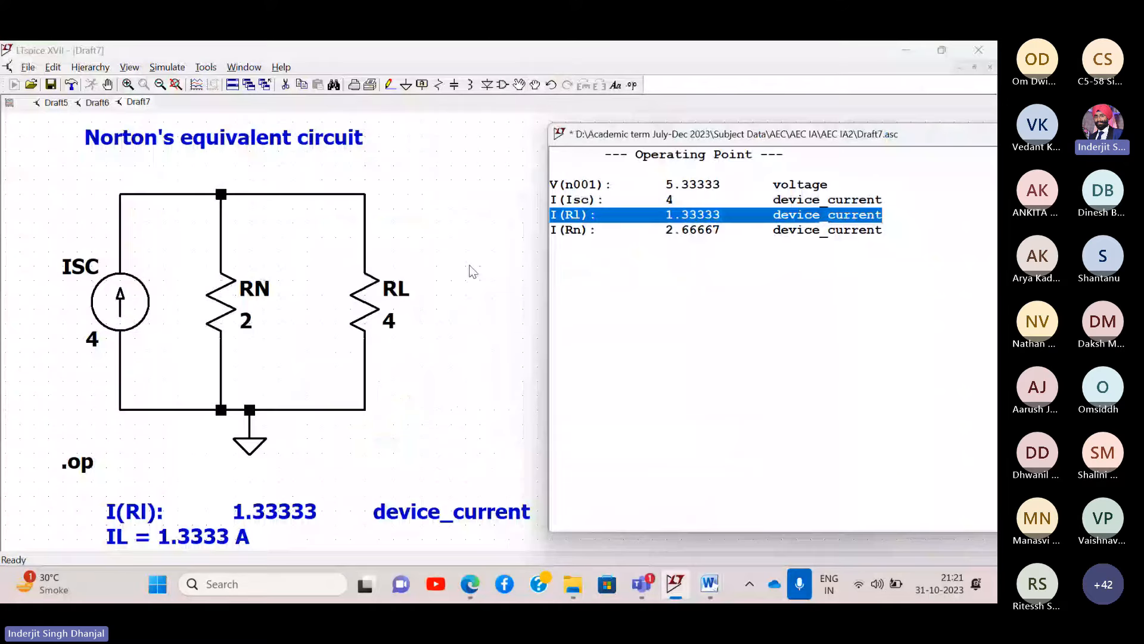
left_click_drag(922, 141, 778, 140)
left_click(884, 130)
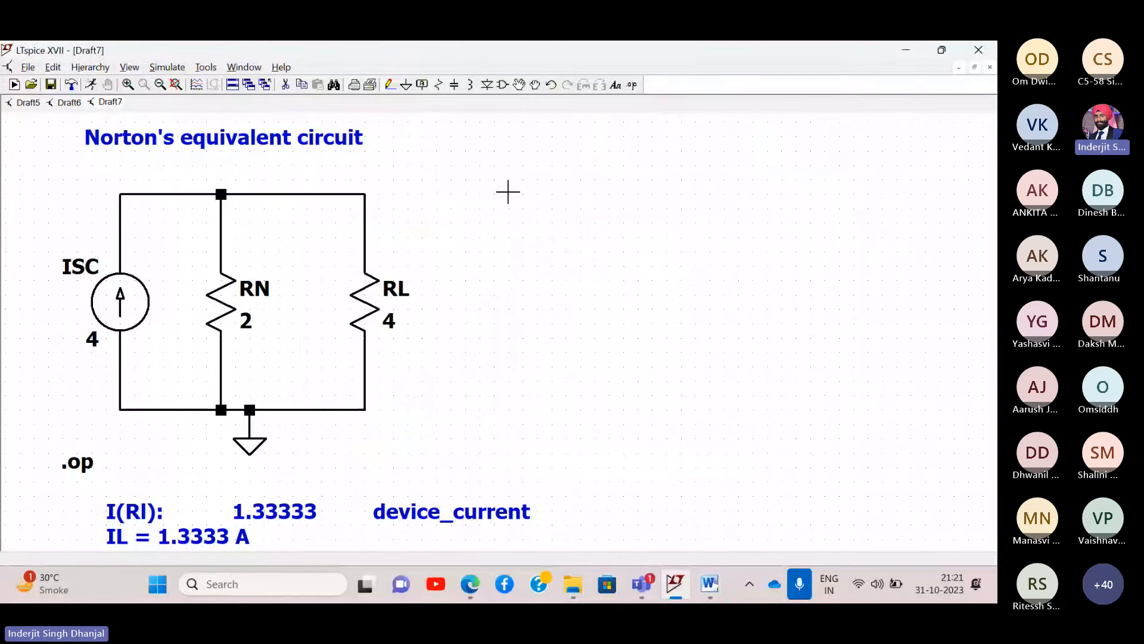
left_click(389, 85)
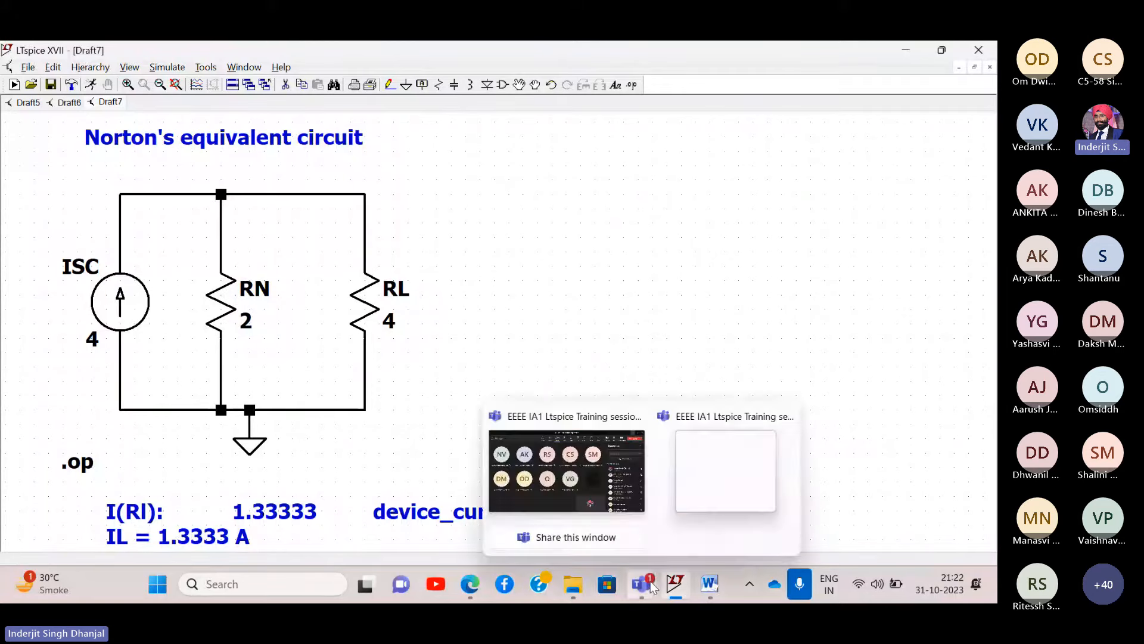
- Bring the Teams meeting forward and reach its Record and transcribe options
mouse_move(642, 583)
left_click(617, 498)
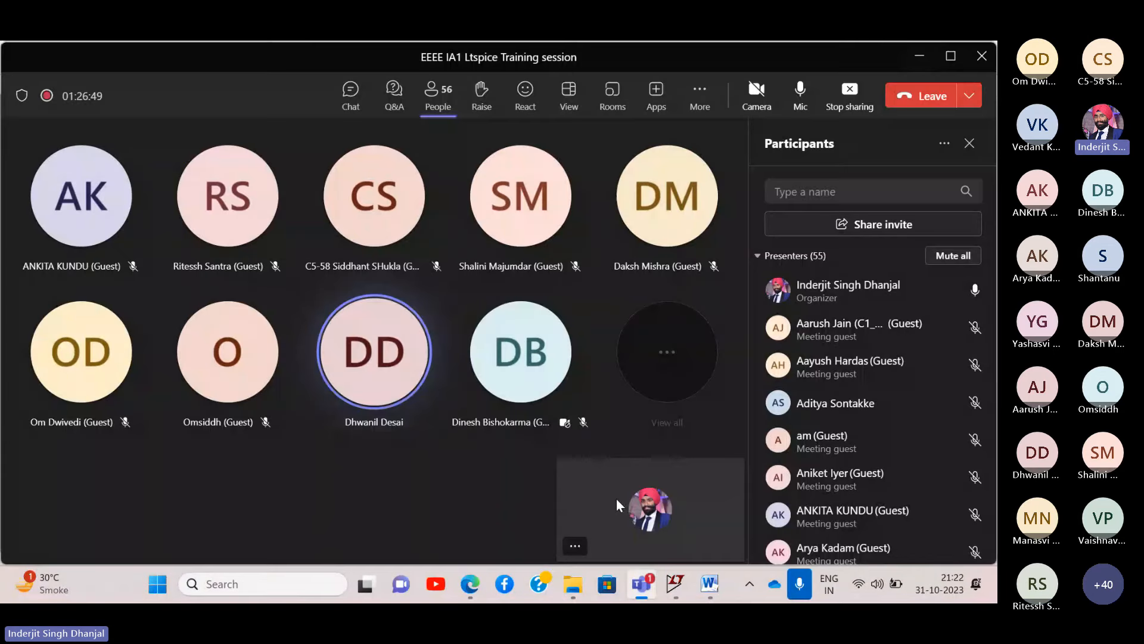
left_click(699, 92)
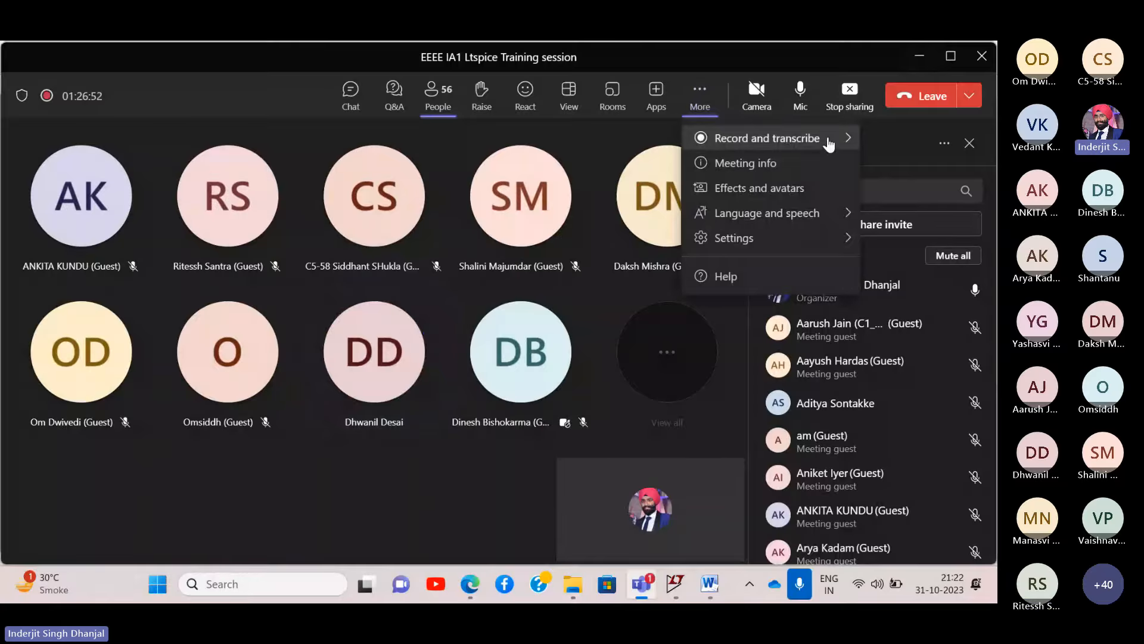
mouse_move(825, 145)
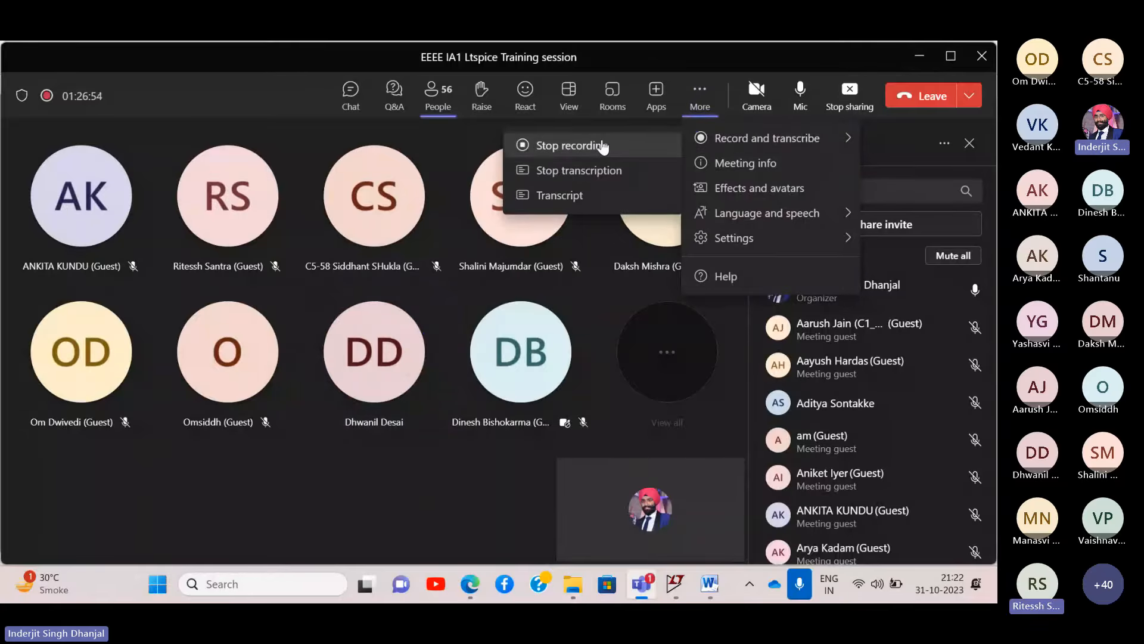